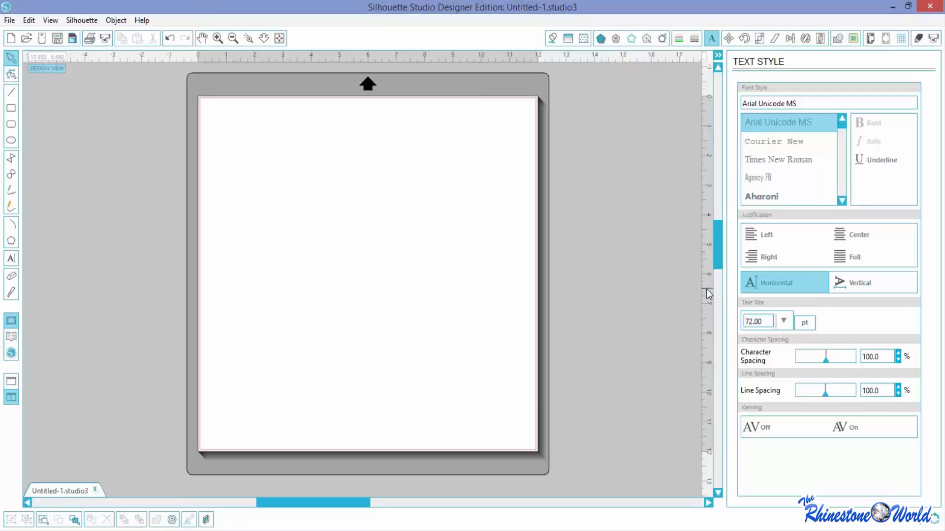
# Step: Add the letter M as text in the upper-middle part of the page, using the Times New Roman font
pyautogui.moveTo(716, 250); pyautogui.dragTo(715, 248)
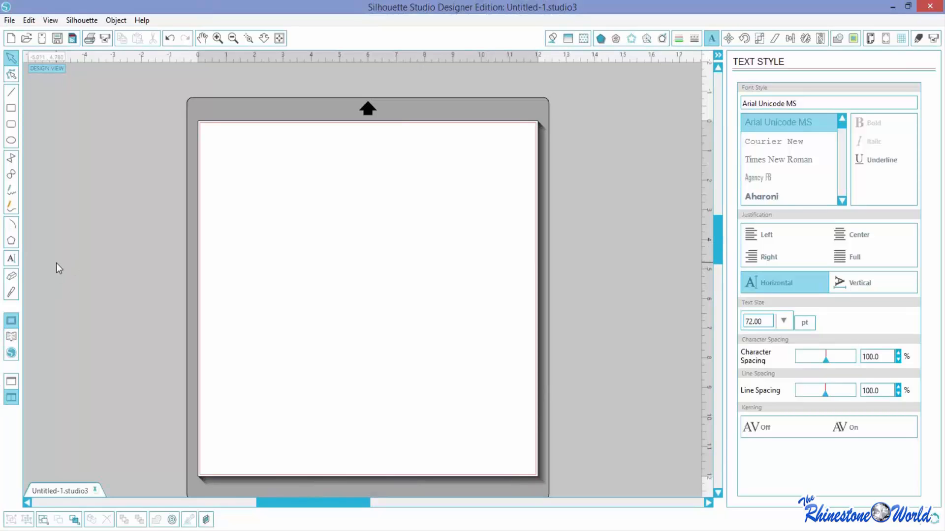
pyautogui.click(11, 258)
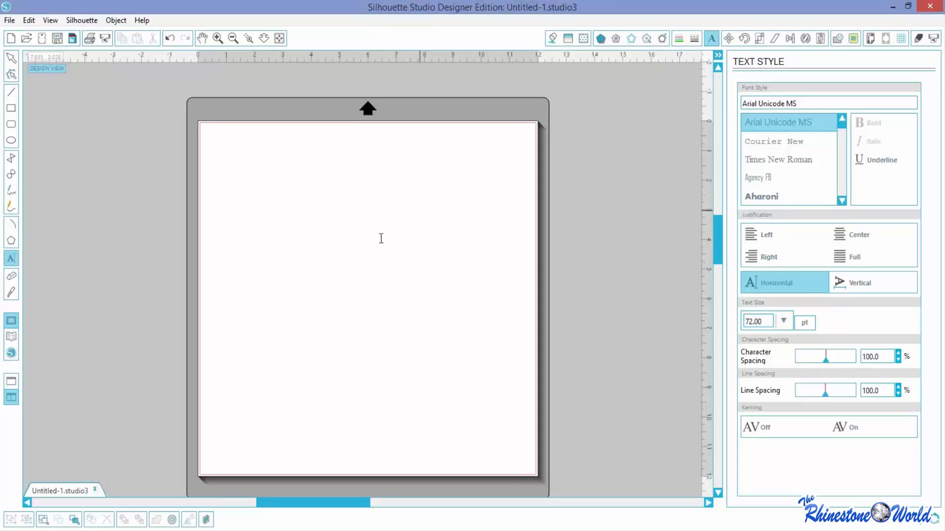
pyautogui.click(297, 225)
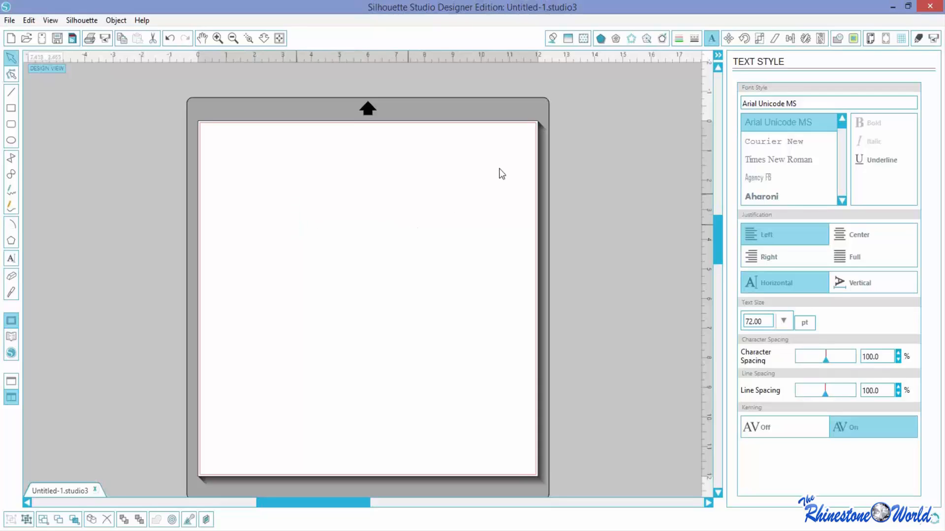
pyautogui.click(808, 103)
pyautogui.doubleClick(808, 102)
pyautogui.write('times New Roman')
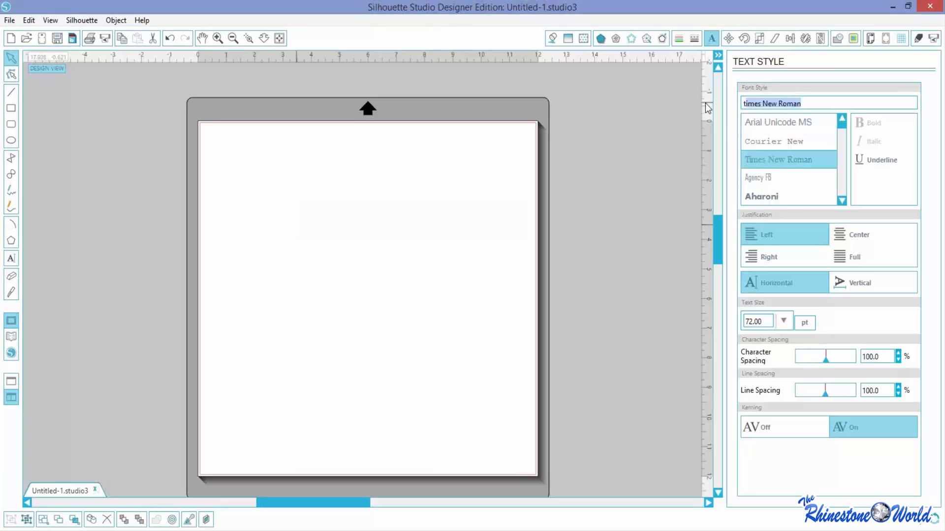
pyautogui.press('Return')
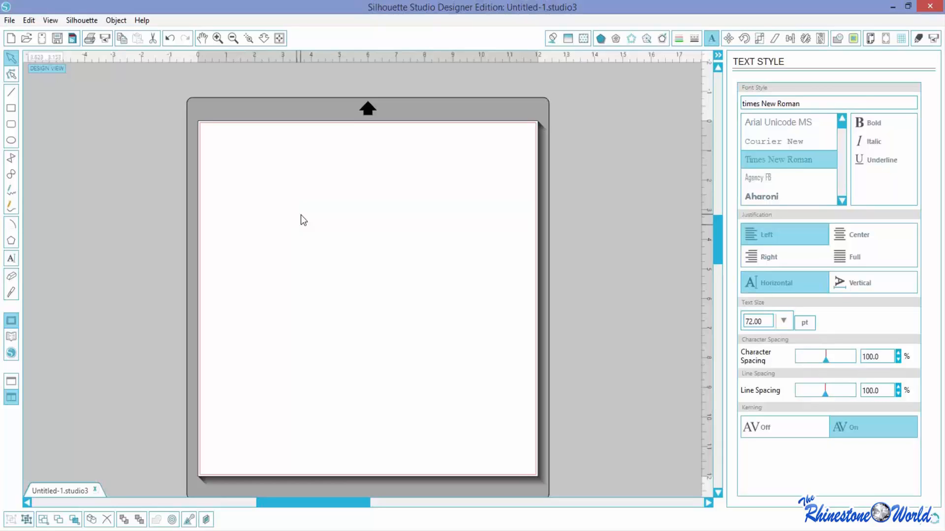
pyautogui.click(299, 215)
pyautogui.write('M')
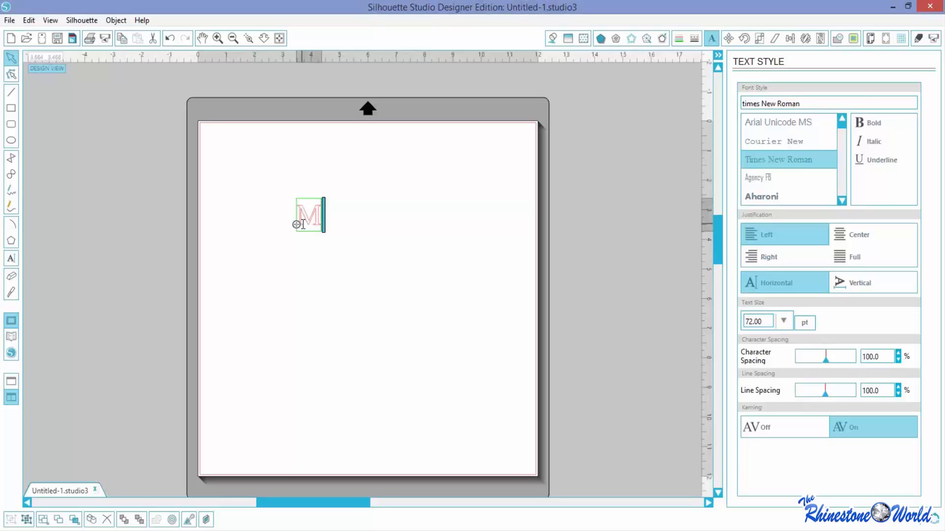
pyautogui.click(309, 291)
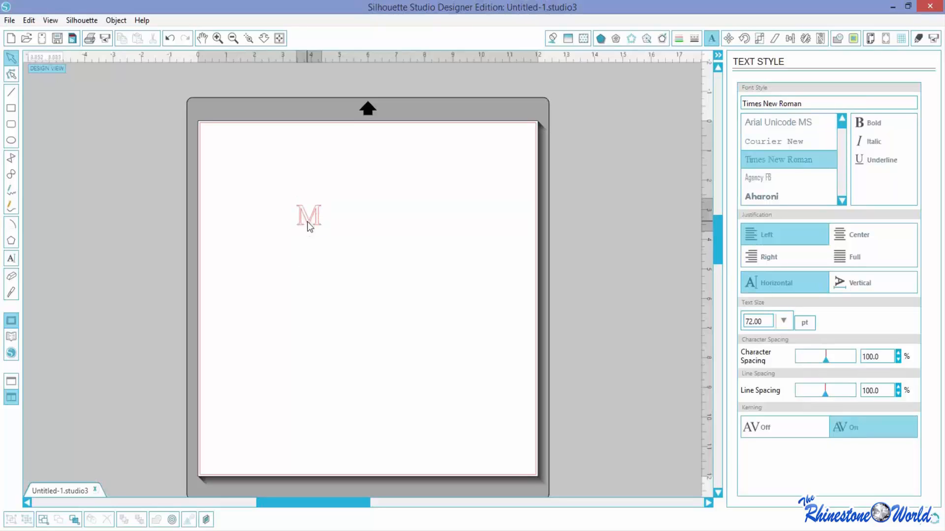
# Step: Enlarge the letter M to about 717 pt, about 8.85 in wide, so it covers most of the page
pyautogui.click(308, 219)
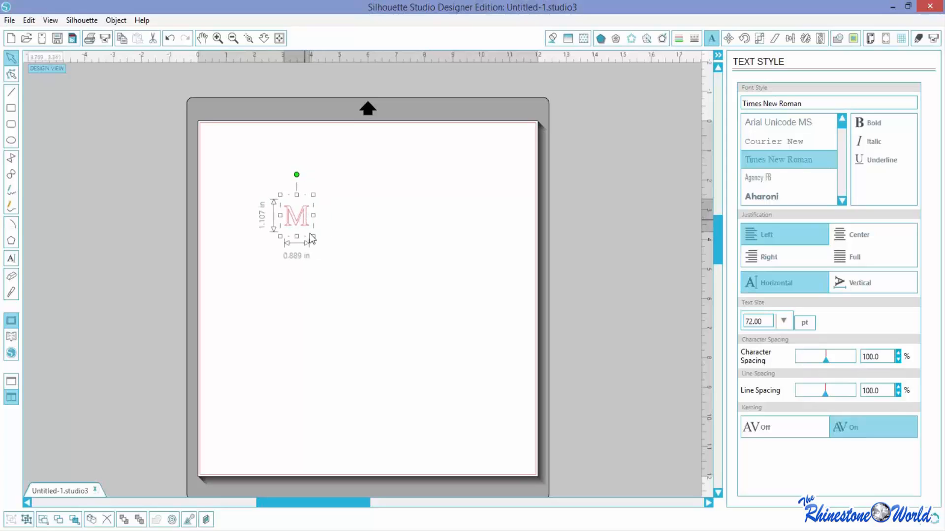
pyautogui.moveTo(317, 236); pyautogui.dragTo(470, 424)
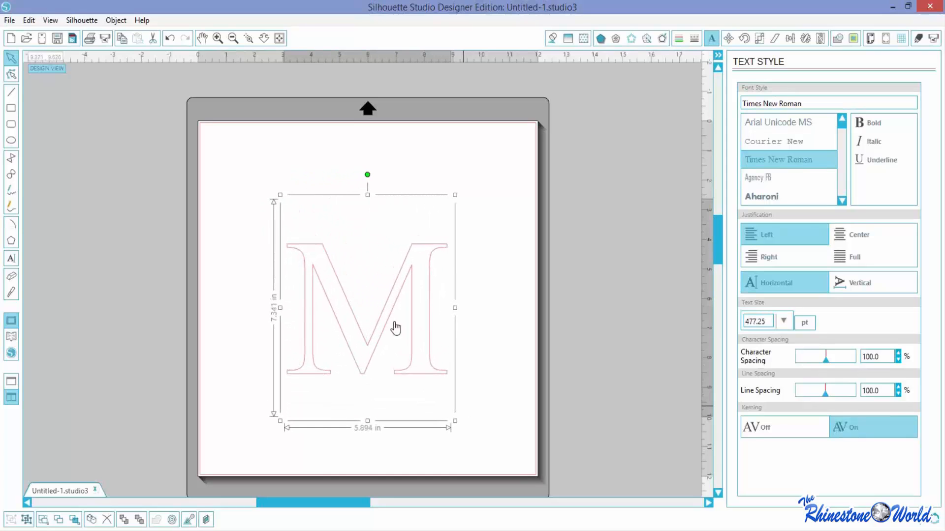
pyautogui.moveTo(279, 196); pyautogui.dragTo(214, 107)
pyautogui.click(266, 202)
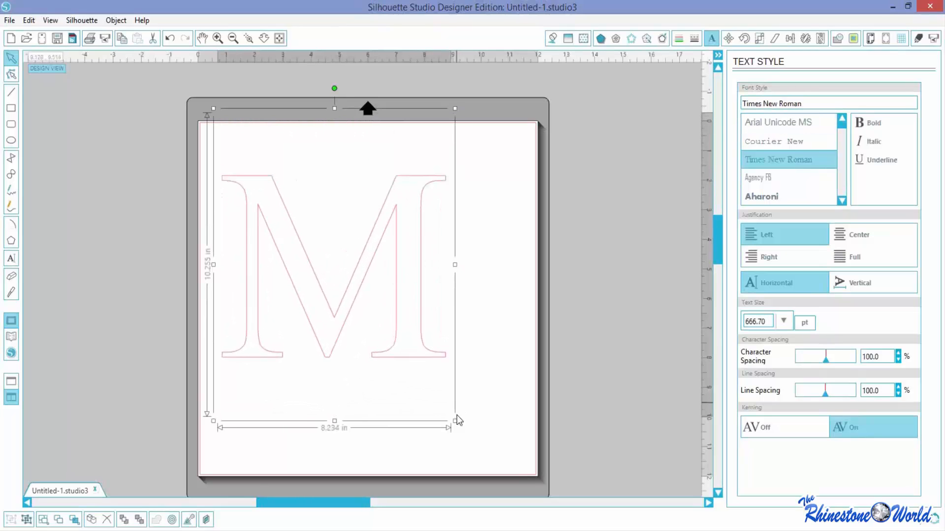
pyautogui.moveTo(455, 420); pyautogui.dragTo(471, 439)
pyautogui.click(426, 273)
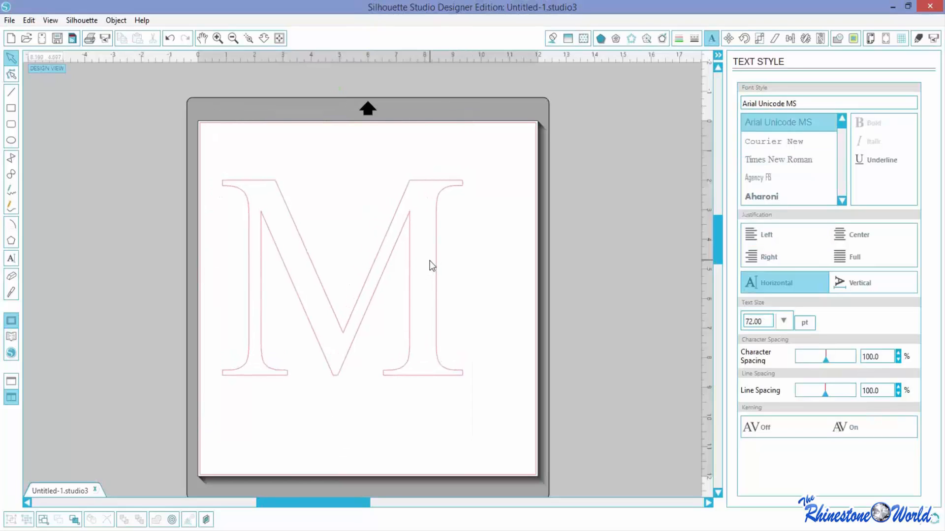
# Step: Fill the letter M with the bright pink colour
pyautogui.doubleClick(372, 281)
pyautogui.moveTo(443, 252); pyautogui.dragTo(336, 258)
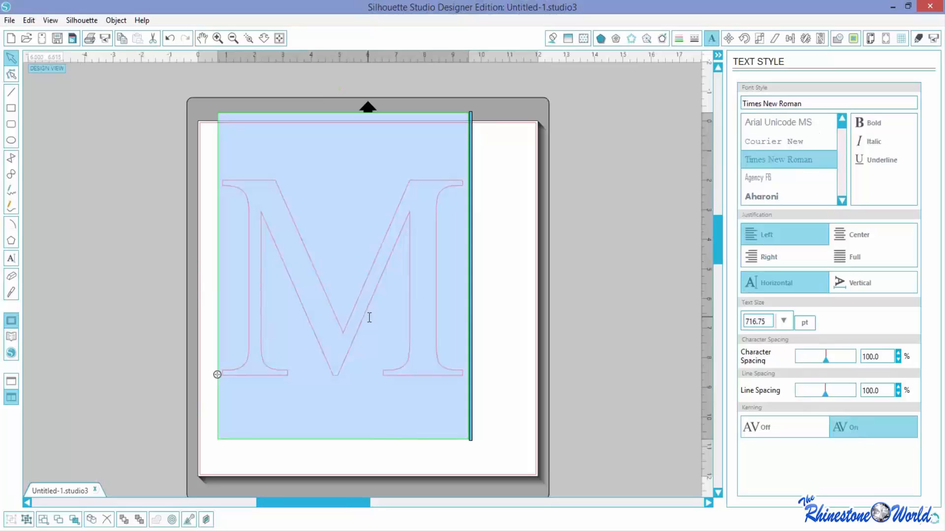
pyautogui.click(552, 38)
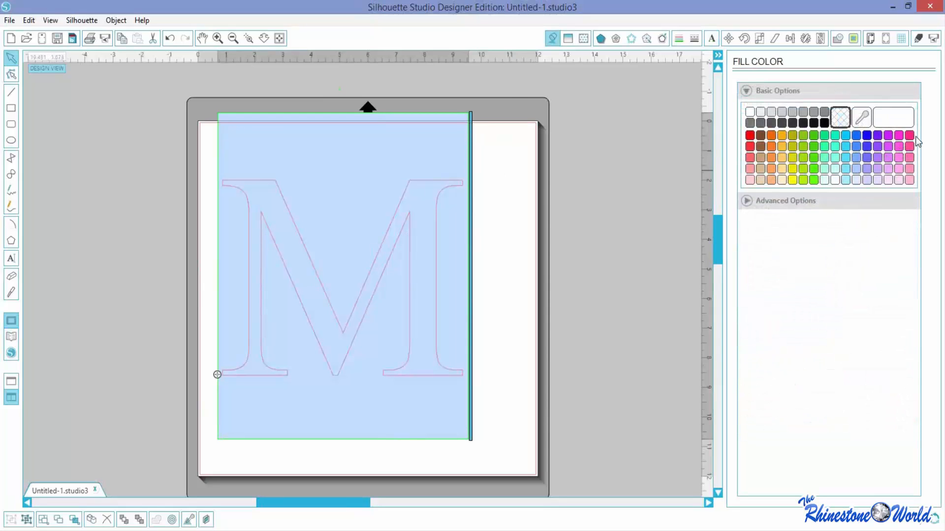
pyautogui.click(909, 136)
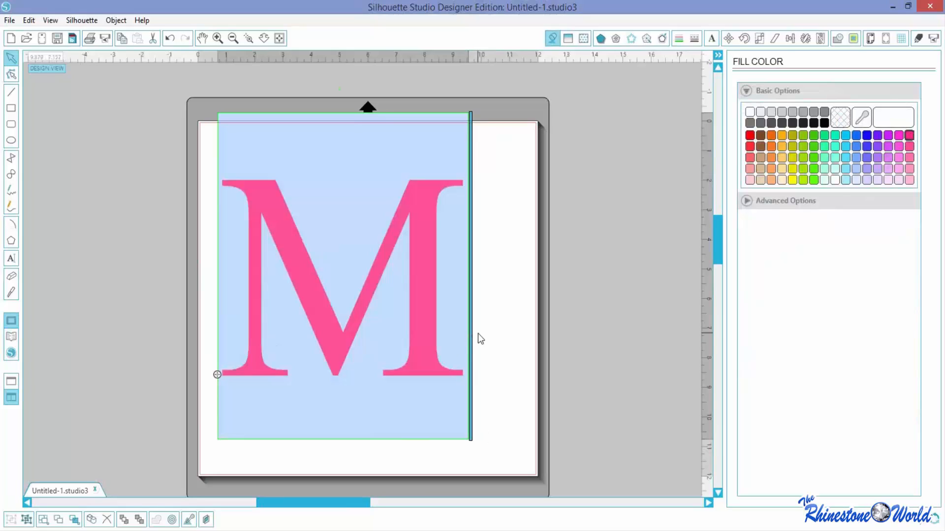
pyautogui.click(457, 391)
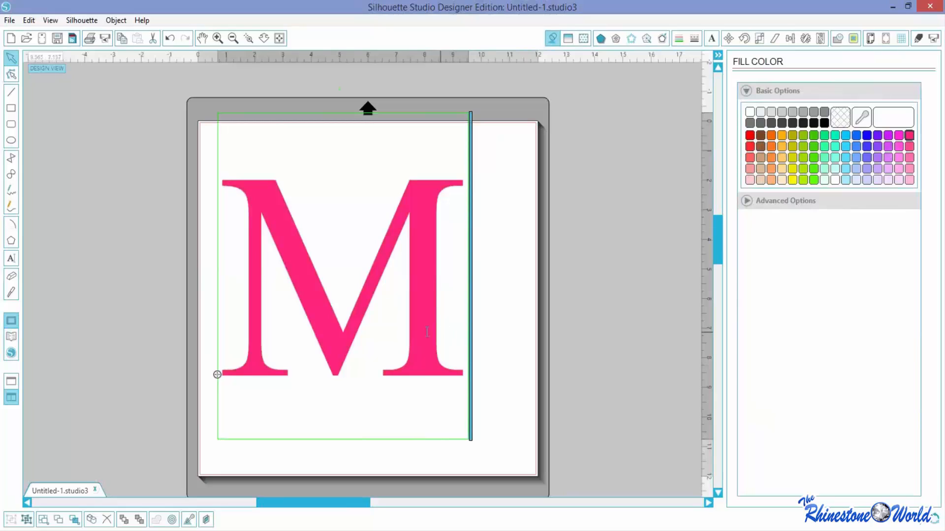
# Step: Set the line colour of the letter M to black
pyautogui.hotkey('ctrl', 'a')
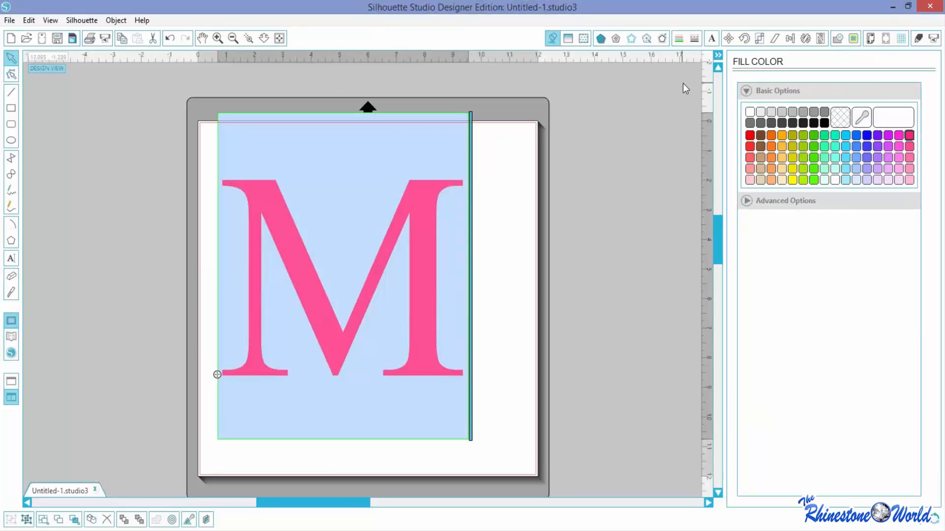
pyautogui.click(680, 40)
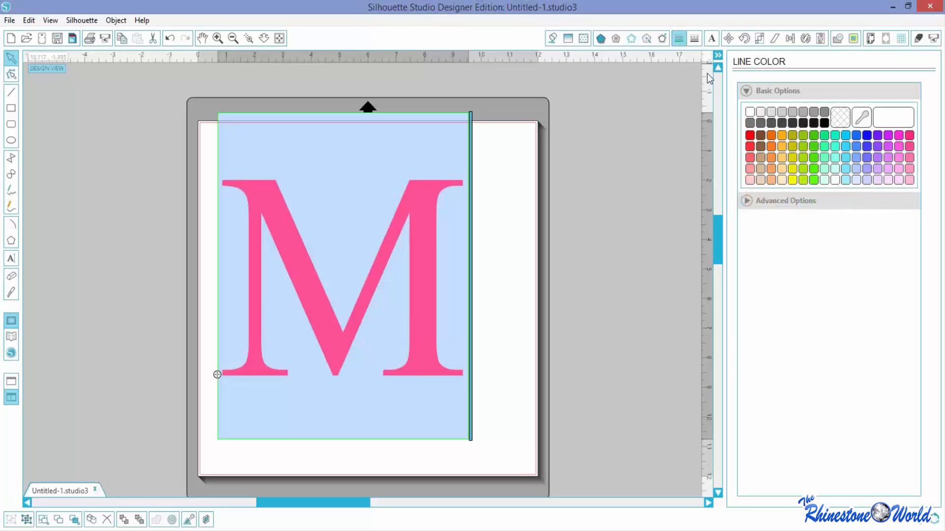
pyautogui.click(824, 123)
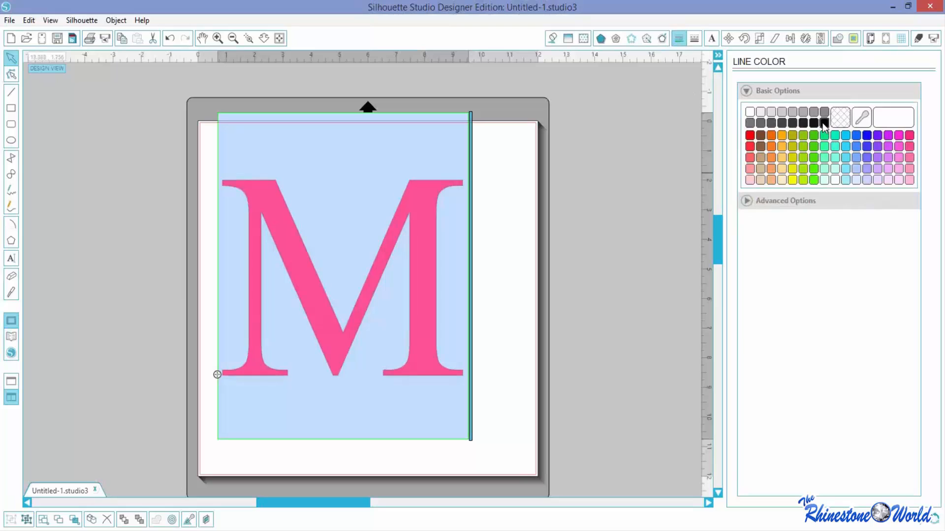
pyautogui.click(367, 295)
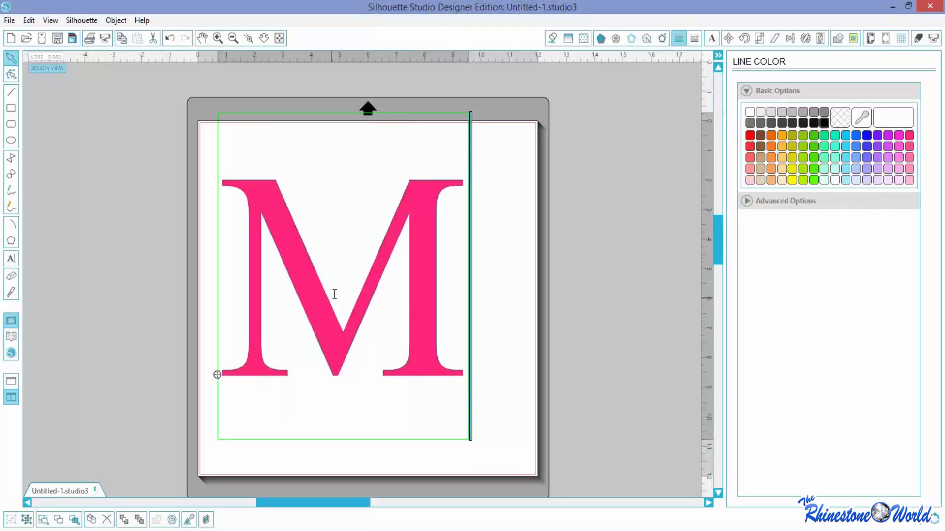
pyautogui.moveTo(220, 183); pyautogui.dragTo(438, 345)
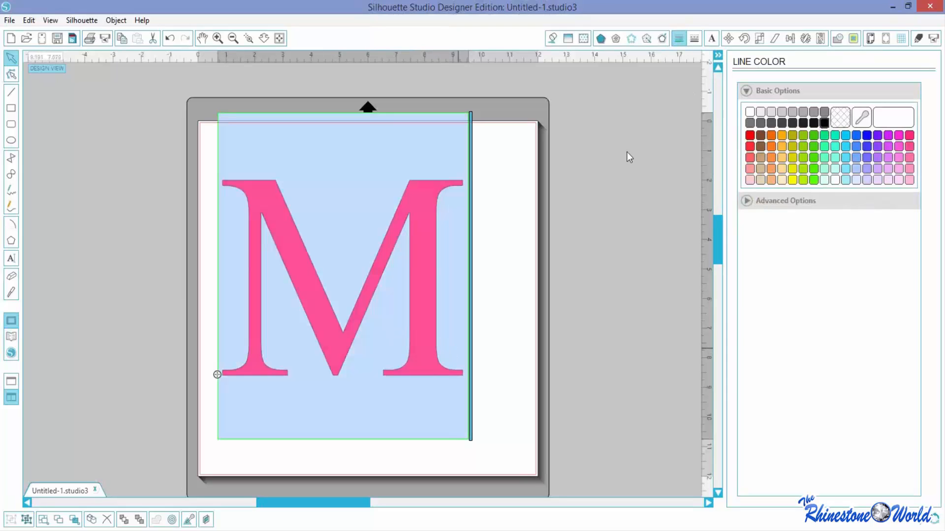
# Step: Finish editing the text and move the letter M up toward the page's upper-left corner
pyautogui.click(322, 336)
pyautogui.click(499, 266)
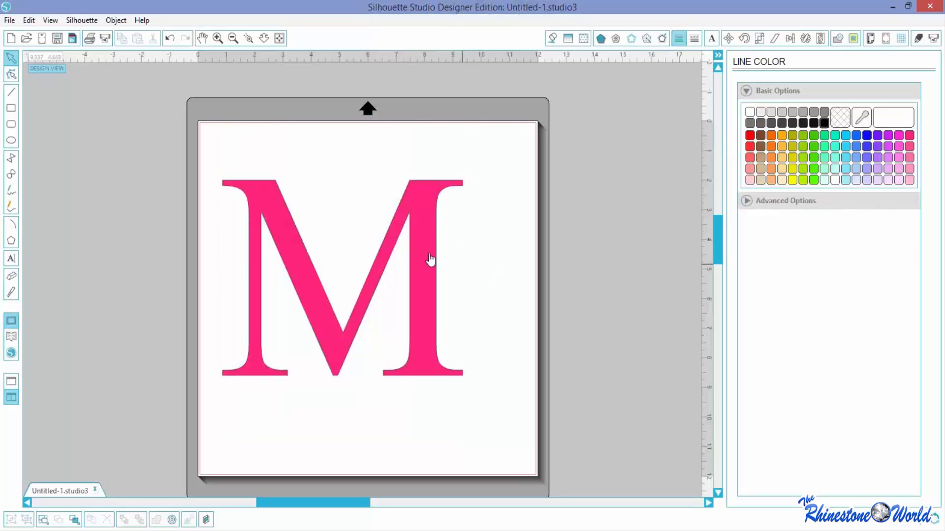
pyautogui.moveTo(430, 260); pyautogui.dragTo(426, 234)
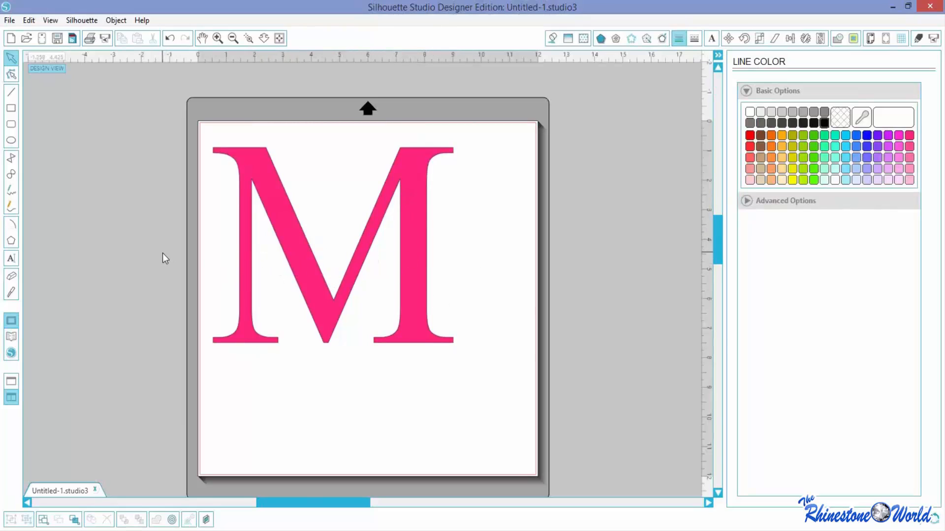
pyautogui.click(11, 293)
pyautogui.moveTo(204, 246); pyautogui.dragTo(485, 235)
pyautogui.moveTo(426, 353); pyautogui.dragTo(426, 352)
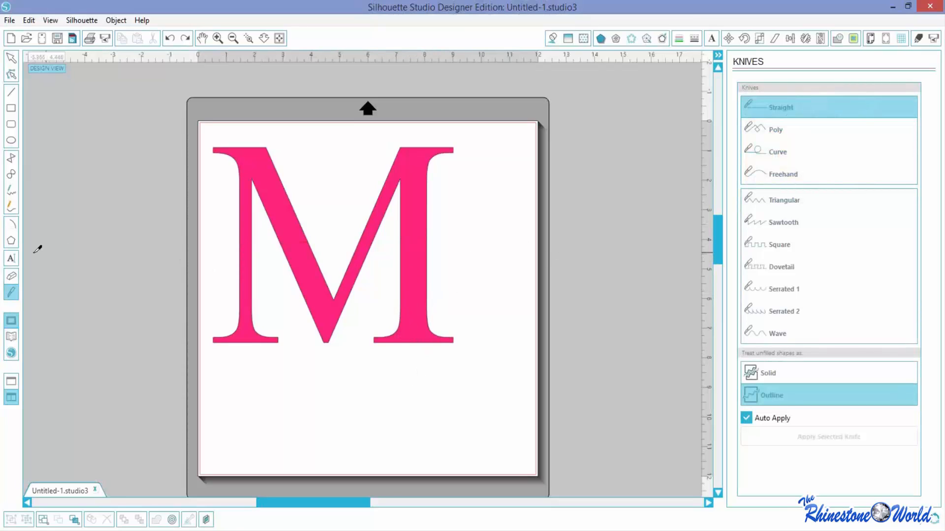
# Step: Draw a horizontal rectangle about 1.36 in tall across the middle of the M, nearly as wide as the letter
pyautogui.click(14, 111)
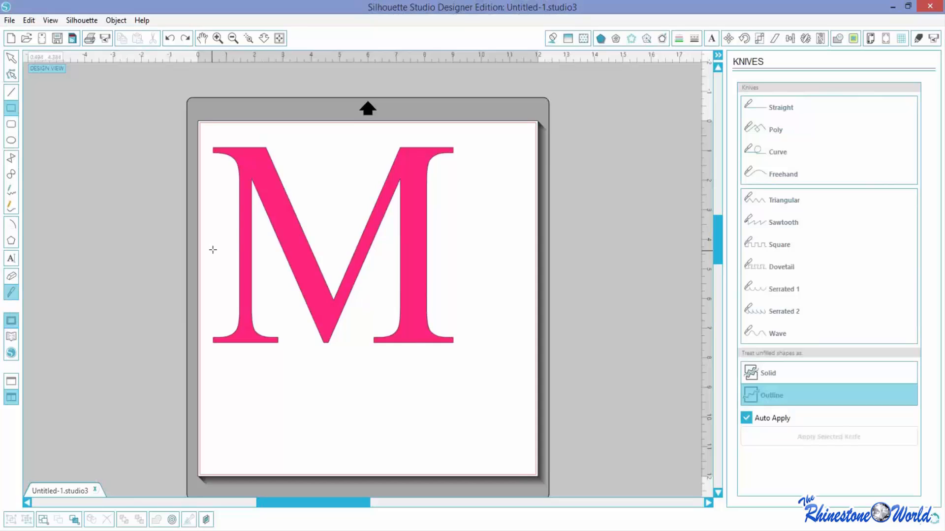
pyautogui.moveTo(215, 246); pyautogui.dragTo(452, 286)
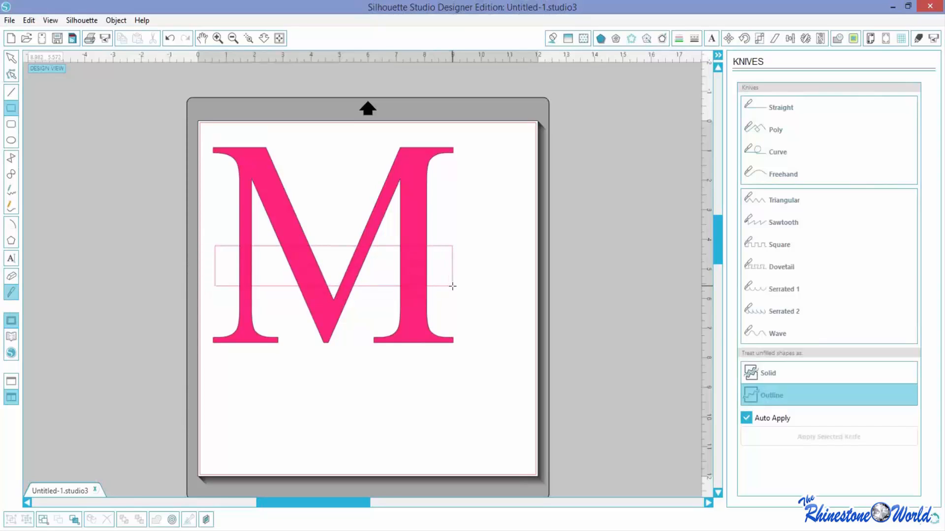
pyautogui.click(14, 58)
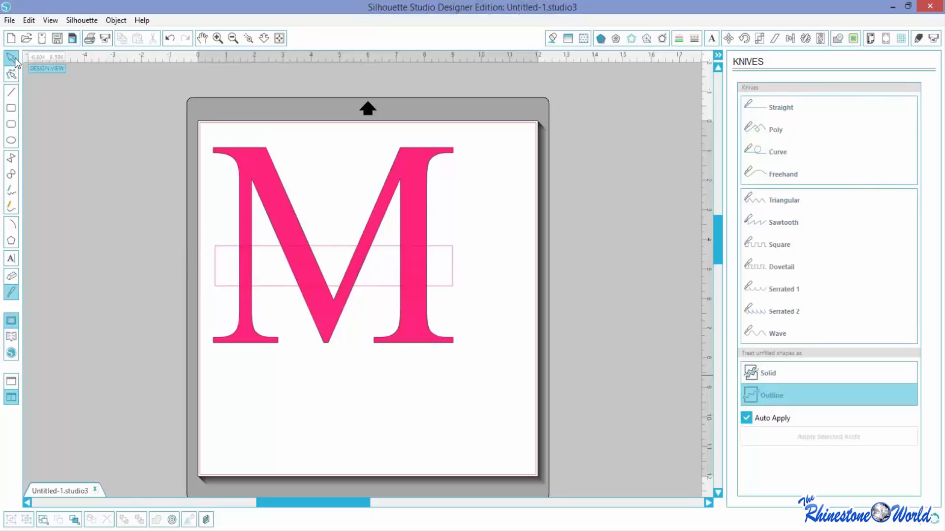
# Step: Fill the rectangle with pale blue and move it slightly lower over the letter M
pyautogui.click(237, 285)
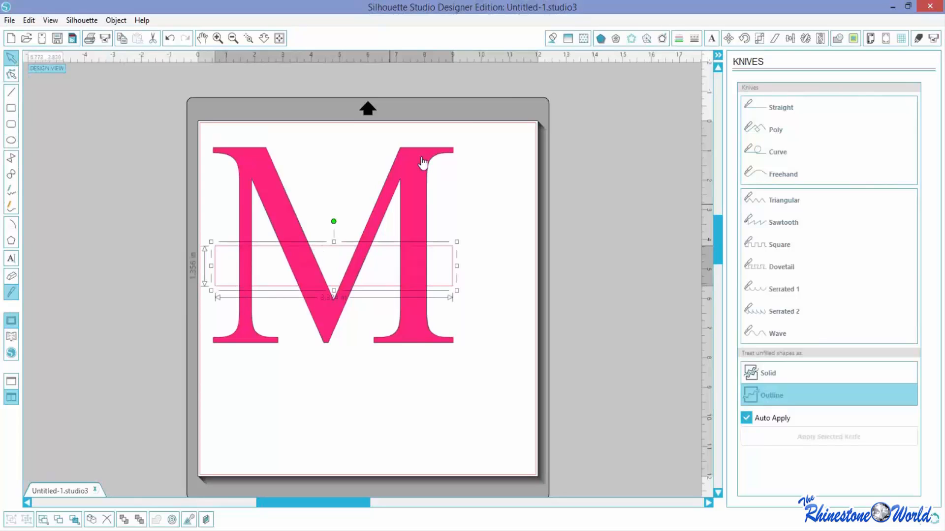
pyautogui.click(552, 38)
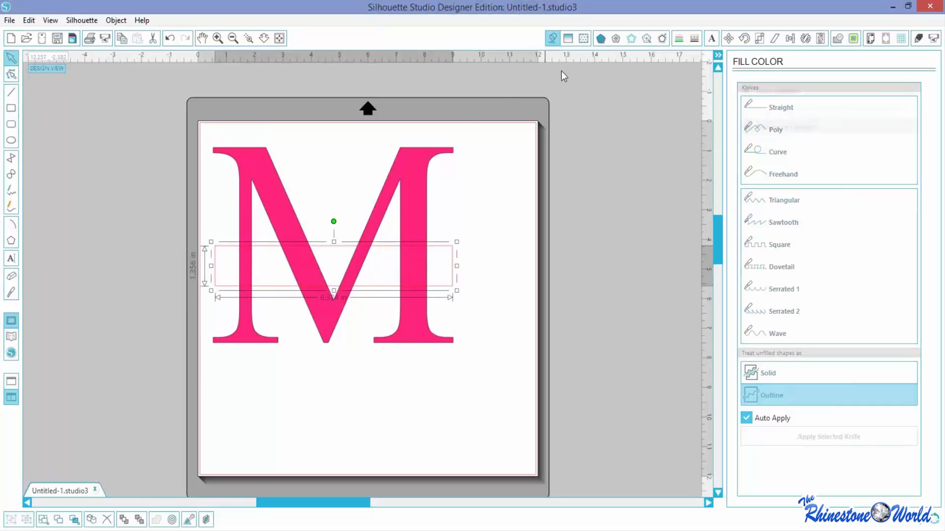
pyautogui.click(856, 179)
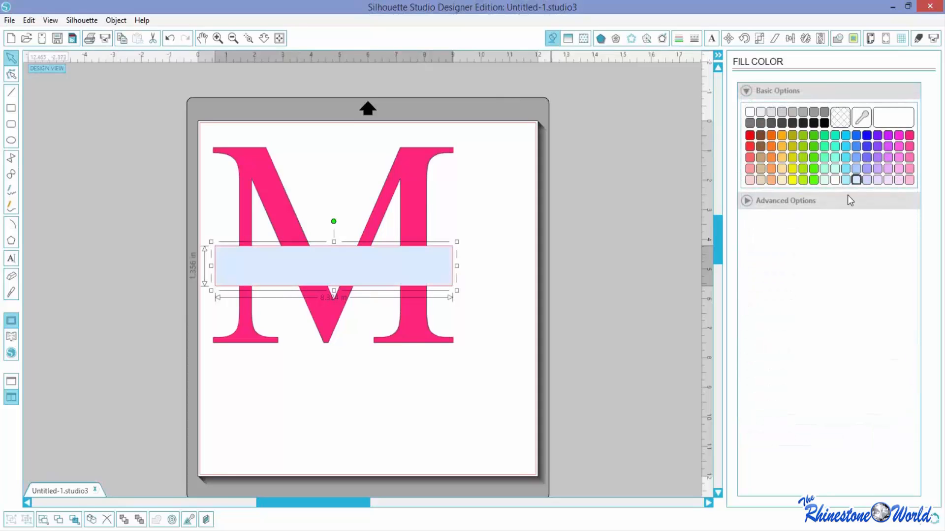
pyautogui.click(510, 311)
pyautogui.moveTo(394, 284); pyautogui.dragTo(394, 288)
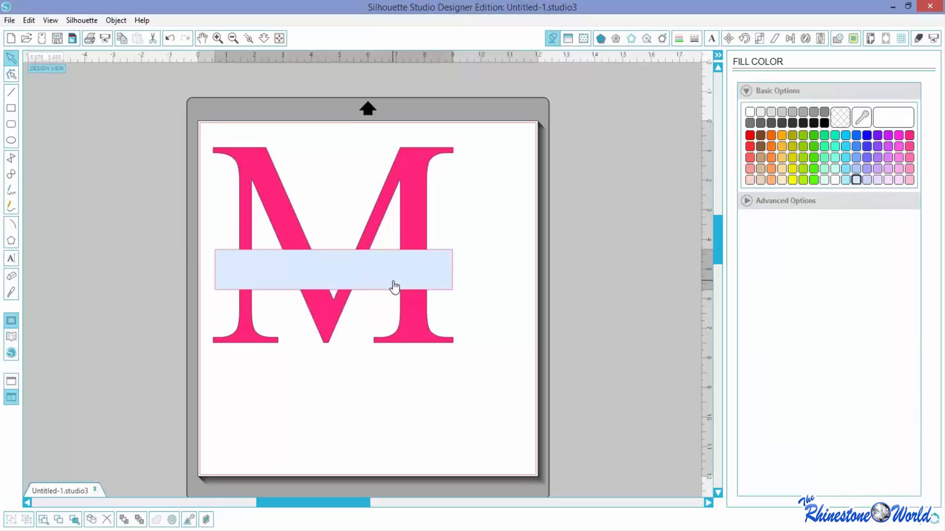
pyautogui.click(466, 397)
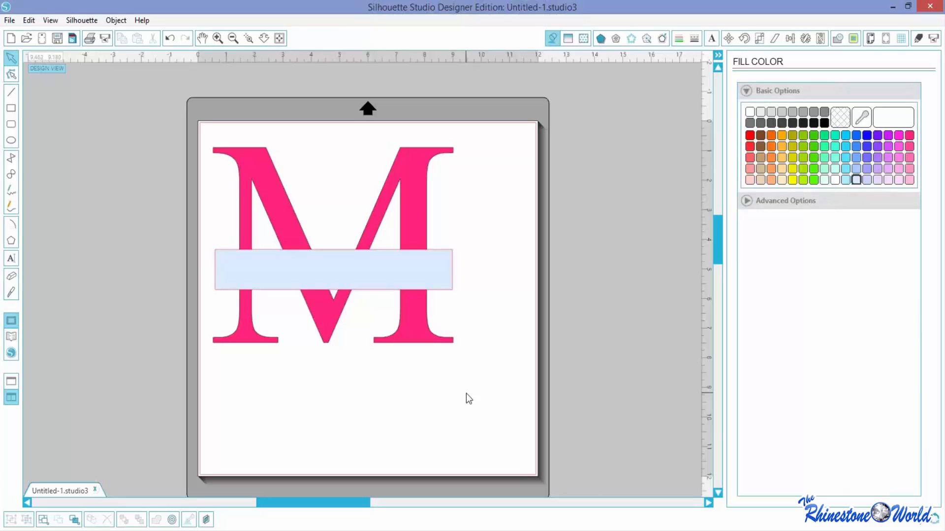
# Step: Align the letter M and the rectangle to their horizontal centre, and subtract the rectangle from the letter
pyautogui.click(289, 184)
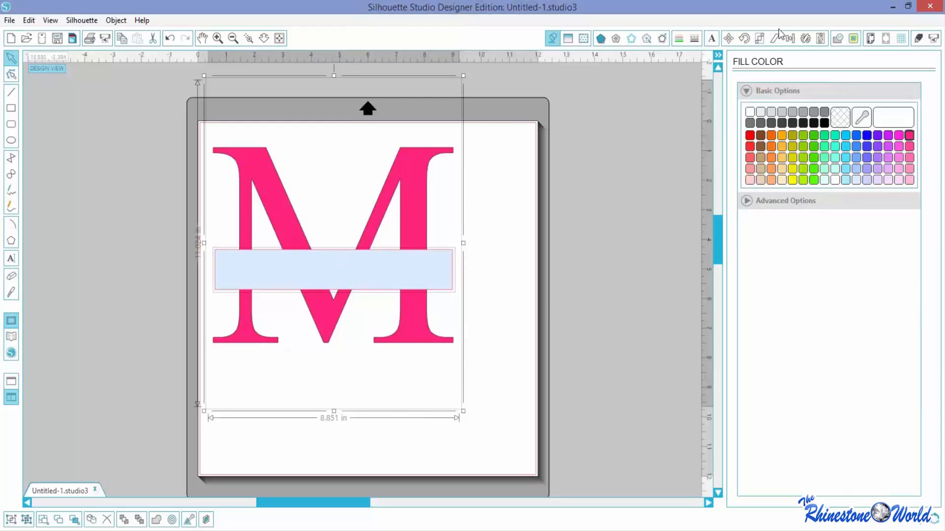
pyautogui.click(790, 38)
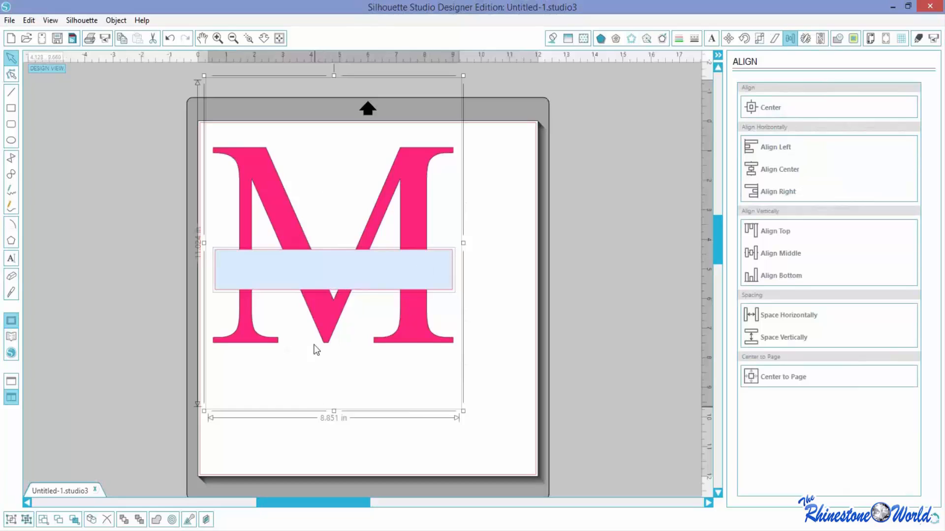
pyautogui.click(778, 170)
pyautogui.click(837, 39)
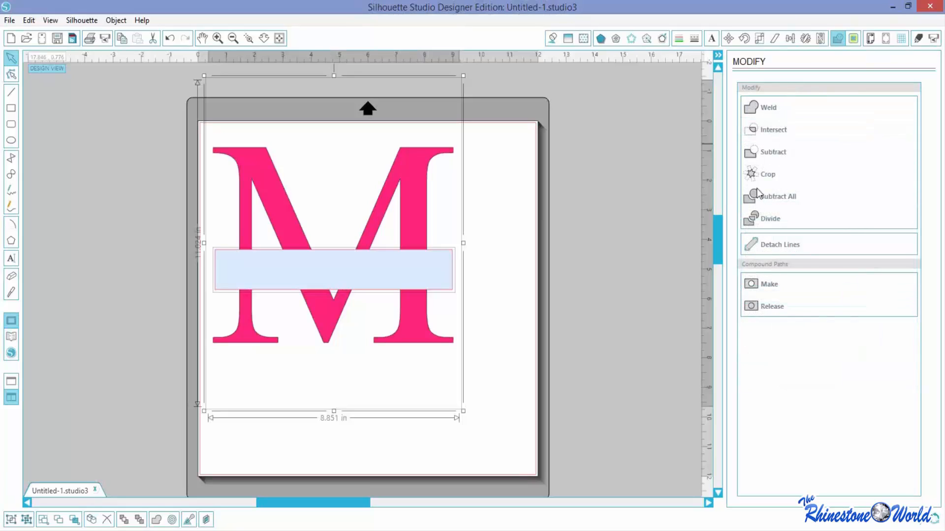
pyautogui.click(763, 154)
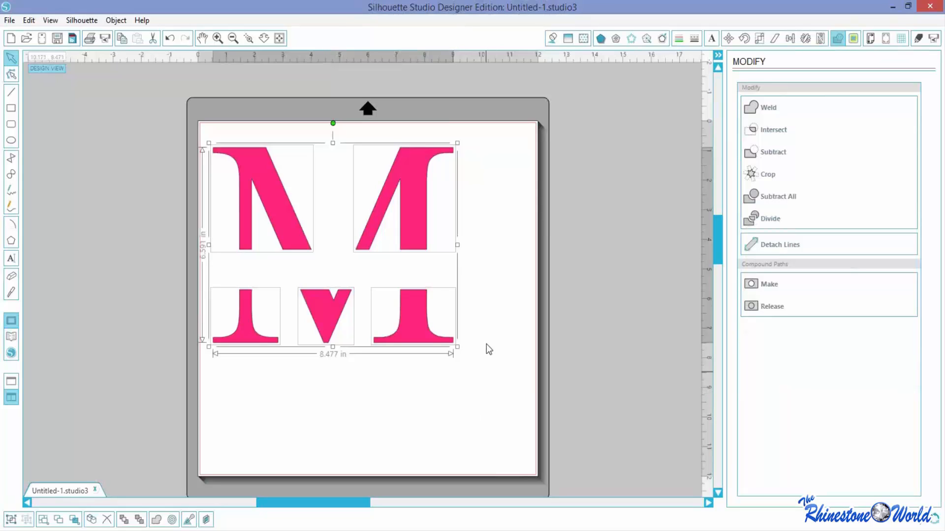
# Step: Move the lower middle and lower right pieces of the split M away from the letter, and undo the moves
pyautogui.click(442, 403)
pyautogui.moveTo(338, 329); pyautogui.dragTo(323, 422)
pyautogui.moveTo(401, 320); pyautogui.dragTo(462, 360)
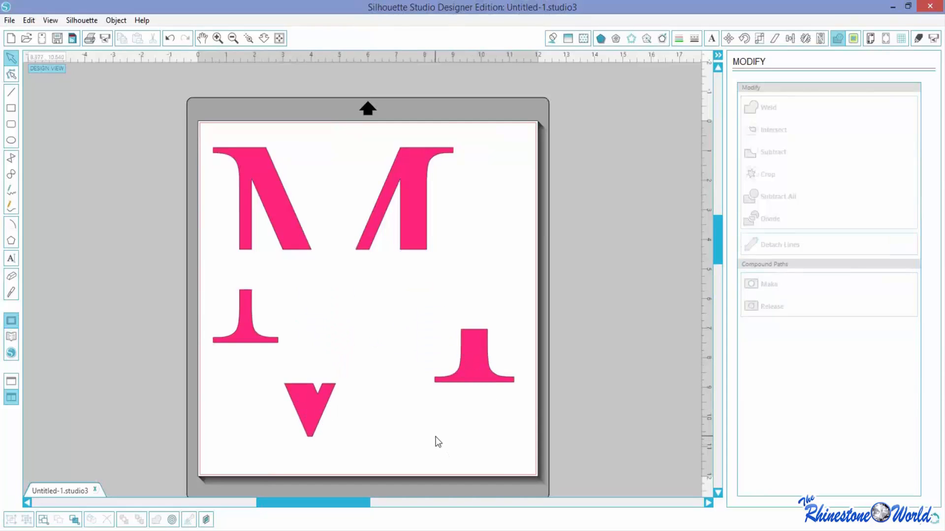
pyautogui.hotkey('ctrl', 'z')
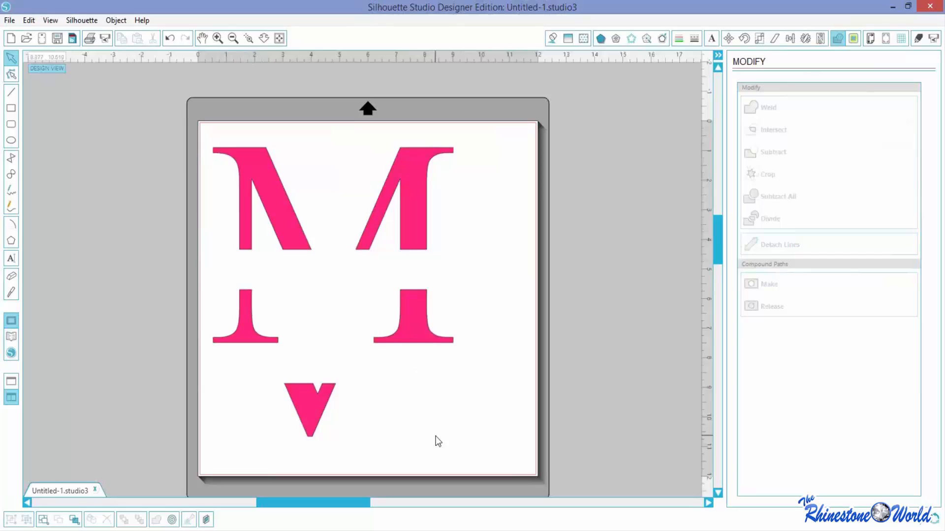
pyautogui.hotkey('ctrl', 'z')
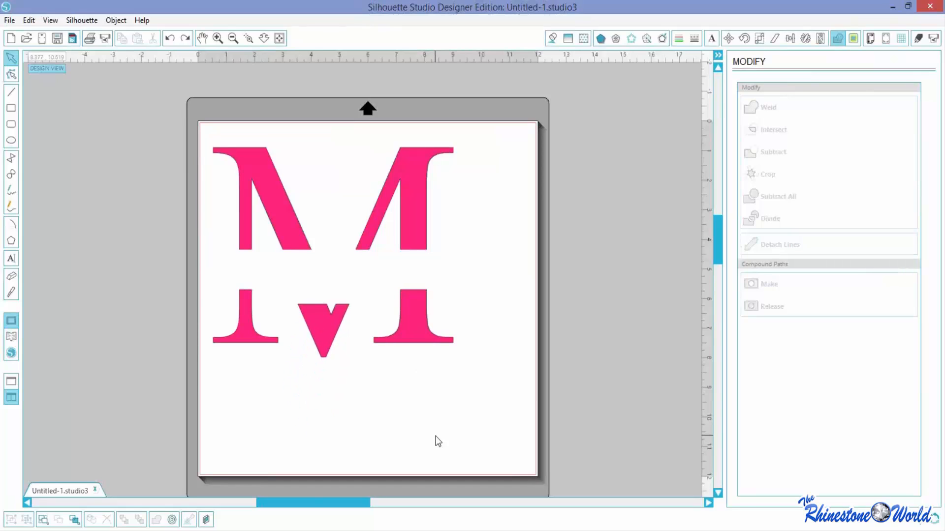
# Step: Group all pieces of the split M and move the group closer to the page's upper-left corner
pyautogui.moveTo(503, 385); pyautogui.dragTo(465, 379)
pyautogui.click(206, 126)
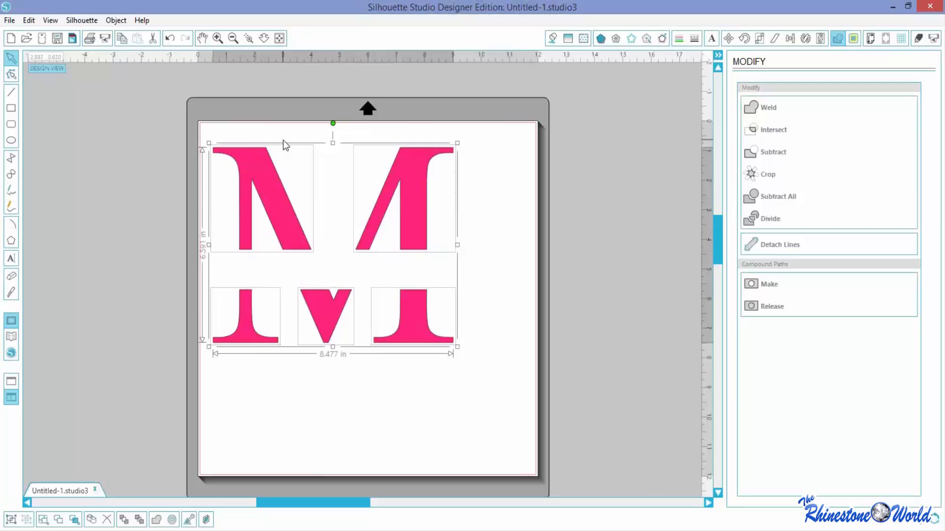
pyautogui.click(117, 25)
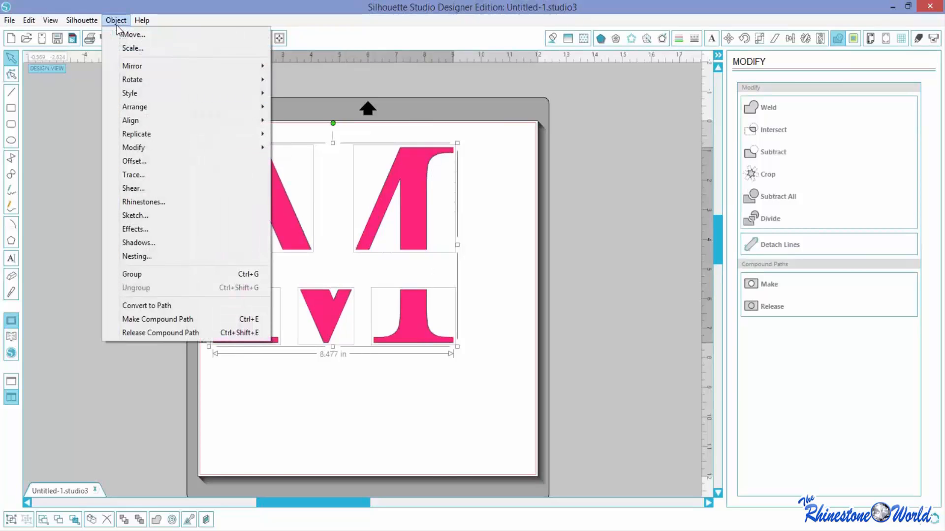
pyautogui.click(145, 275)
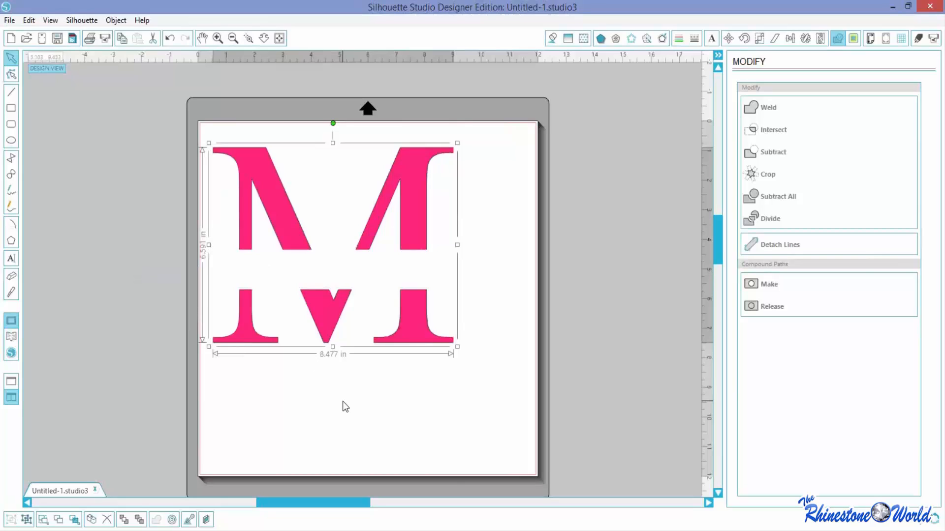
pyautogui.click(311, 414)
pyautogui.moveTo(277, 213)
pyautogui.mouseDown()
pyautogui.moveTo(240, 224)
pyautogui.moveTo(302, 264)
pyautogui.moveTo(297, 220)
pyautogui.moveTo(277, 215)
pyautogui.mouseUp()
pyautogui.press('Escape')
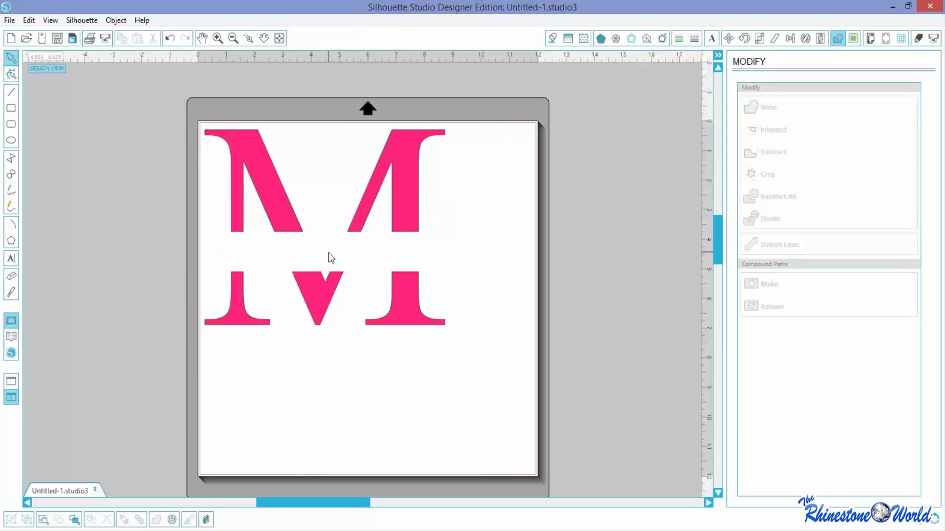
# Step: Draw a thin horizontal bar about 8.11 in wide and 0.42 in tall along the bottom edge of the M's upper half
pyautogui.click(11, 107)
pyautogui.moveTo(208, 231); pyautogui.dragTo(438, 243)
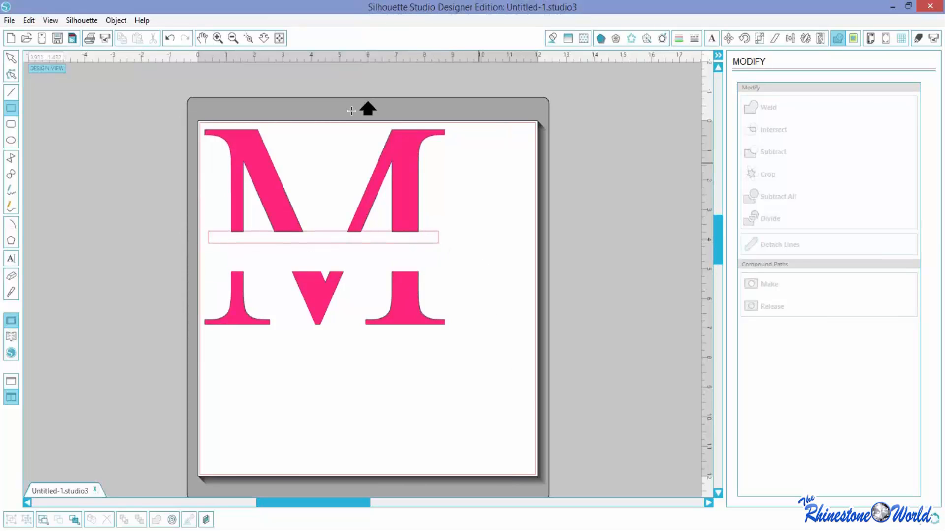
pyautogui.click(11, 58)
# Step: Fill the thin bar with pale mint green
pyautogui.click(292, 242)
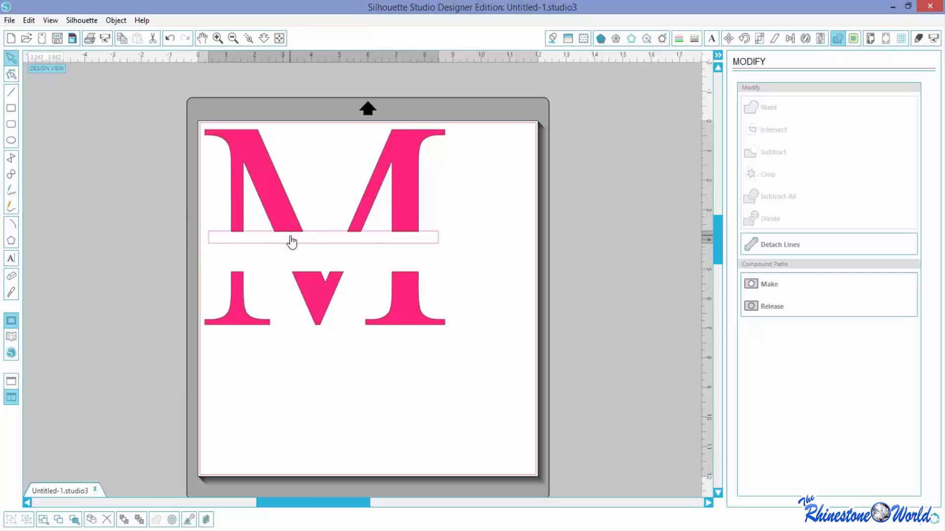
pyautogui.click(552, 38)
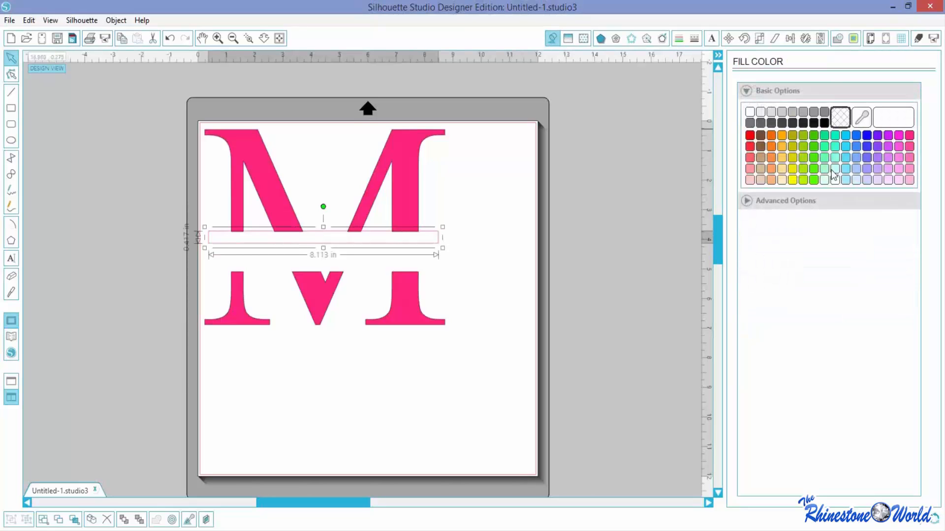
pyautogui.click(825, 169)
pyautogui.click(486, 278)
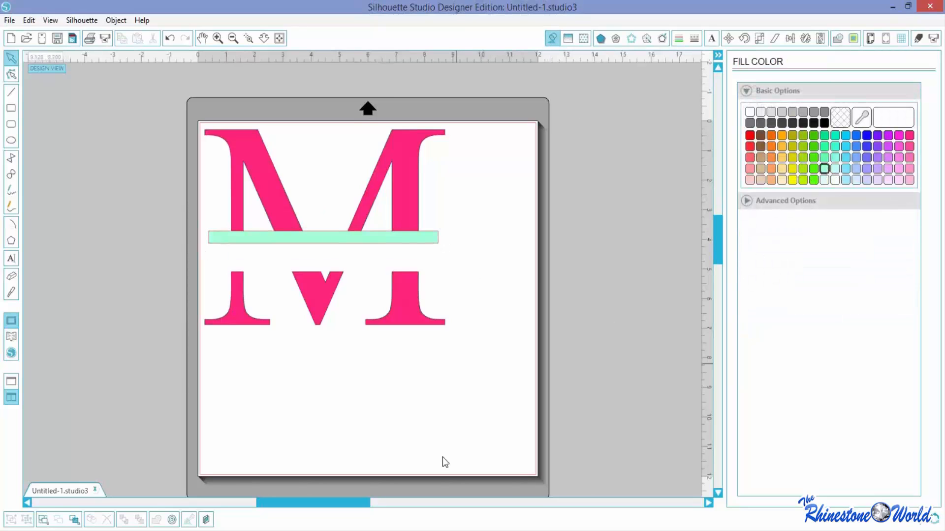
# Step: Align the split M and the mint bar to their horizontal centre
pyautogui.moveTo(481, 372); pyautogui.dragTo(265, 137)
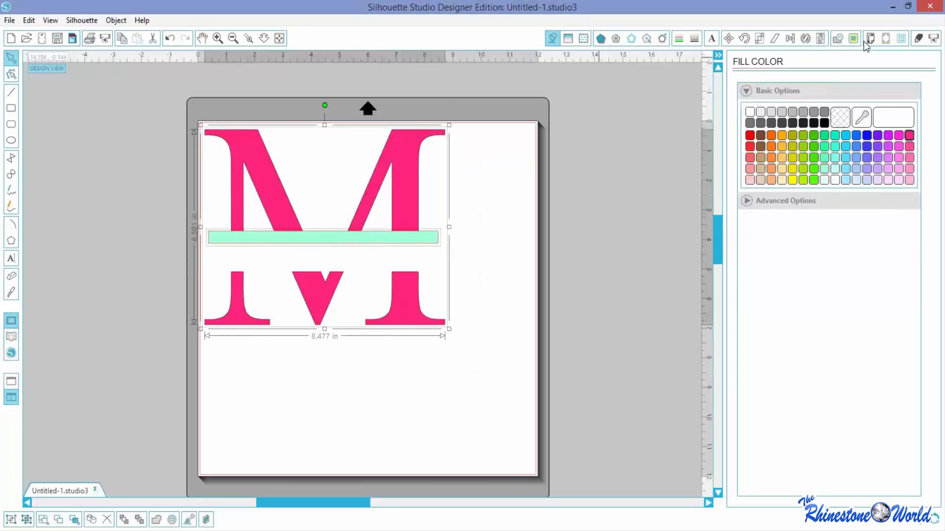
pyautogui.click(790, 39)
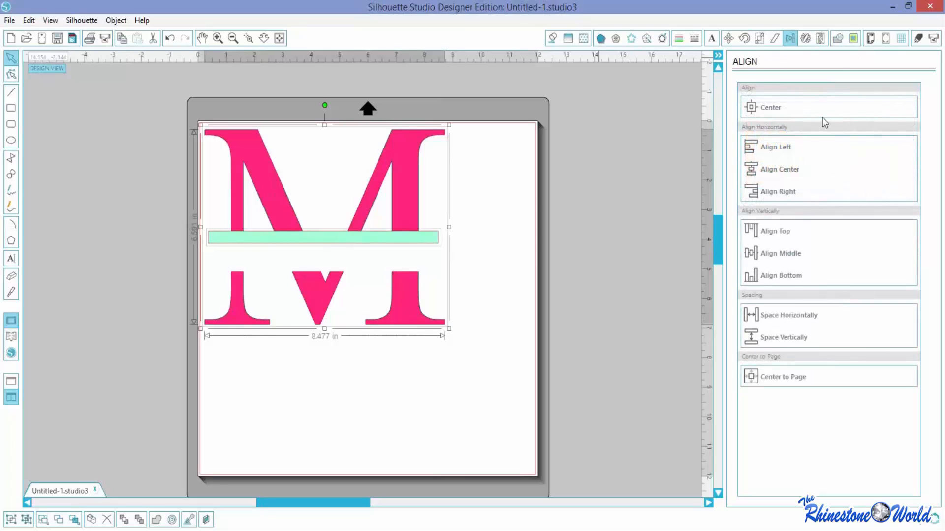
pyautogui.click(780, 172)
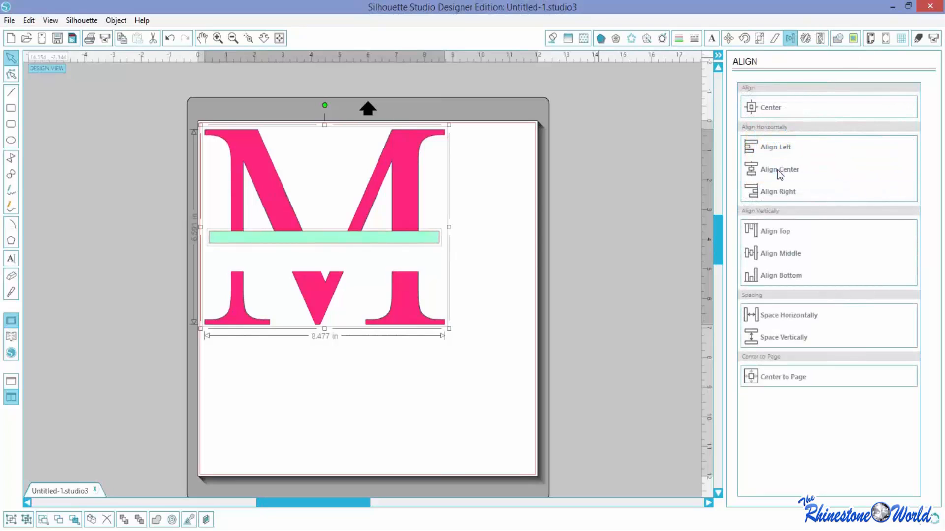
pyautogui.click(353, 415)
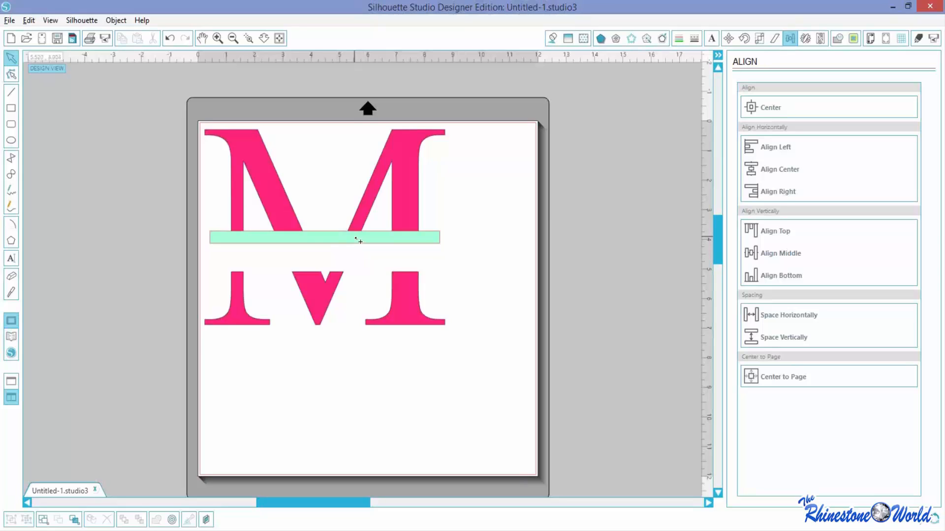
# Step: Place a copy of the bar over the top edge of the M's lower half, and nudge the upper bar slightly upward
pyautogui.moveTo(358, 241); pyautogui.dragTo(358, 278)
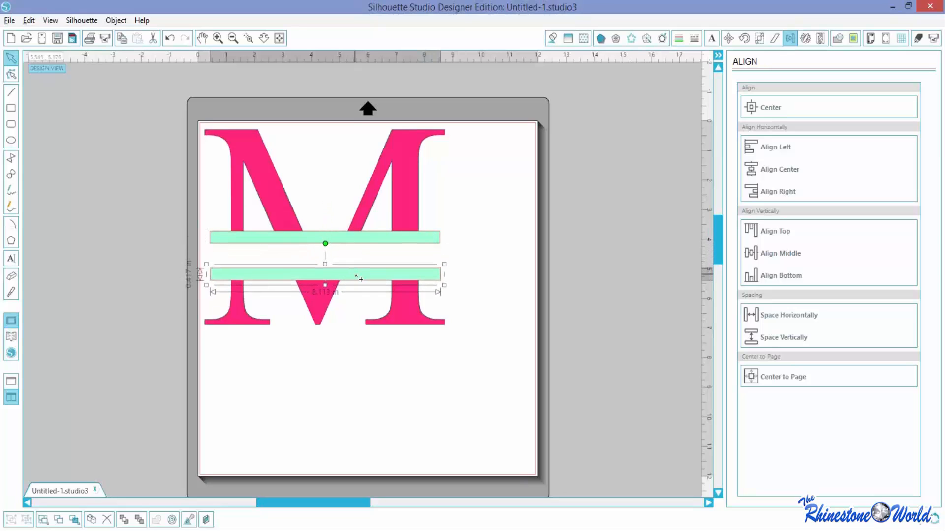
pyautogui.click(321, 240)
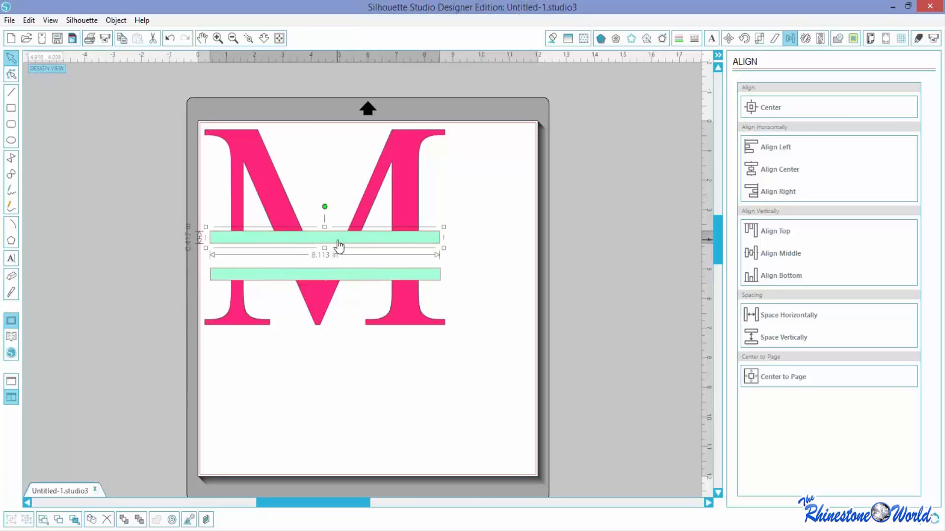
pyautogui.press('Up')
pyautogui.press('Up')
pyautogui.press('Up')
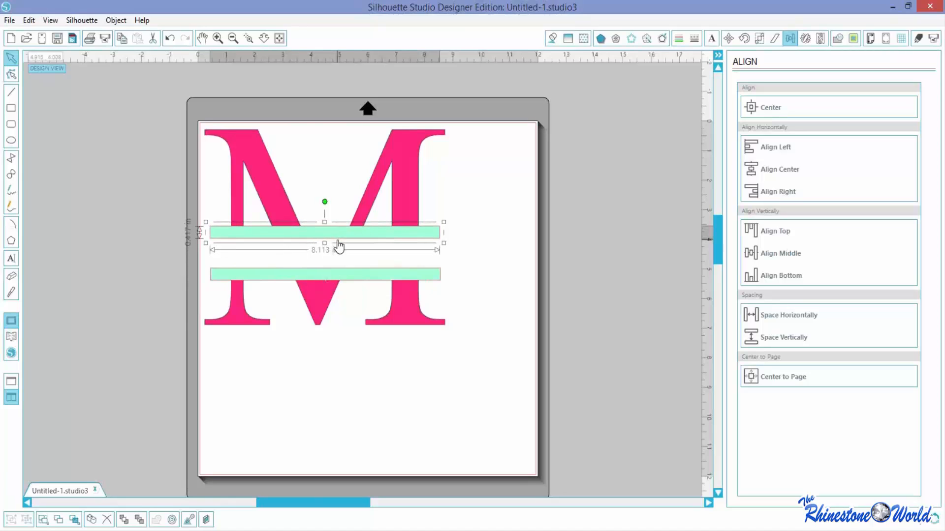
pyautogui.click(315, 281)
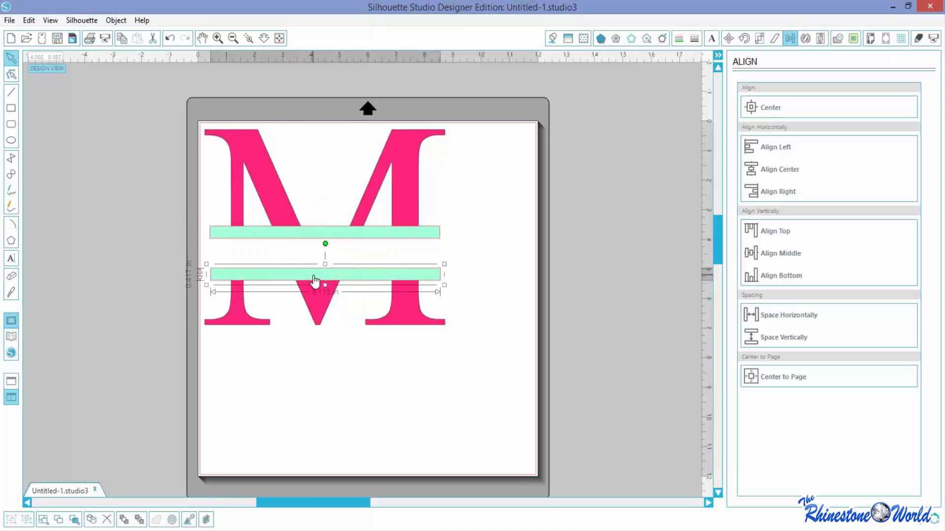
pyautogui.click(332, 377)
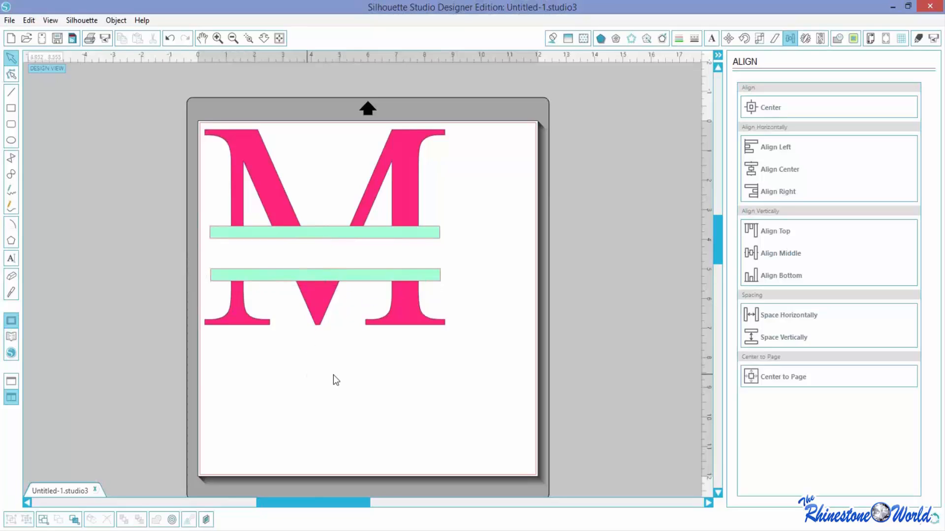
# Step: Align both bars and the split M to their horizontal centre, and group them together
pyautogui.moveTo(452, 375); pyautogui.dragTo(197, 93)
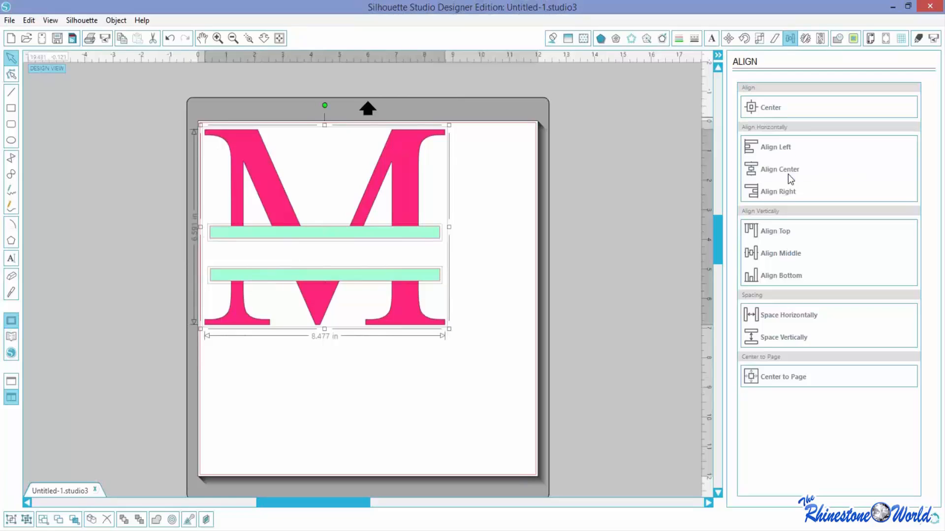
pyautogui.click(403, 419)
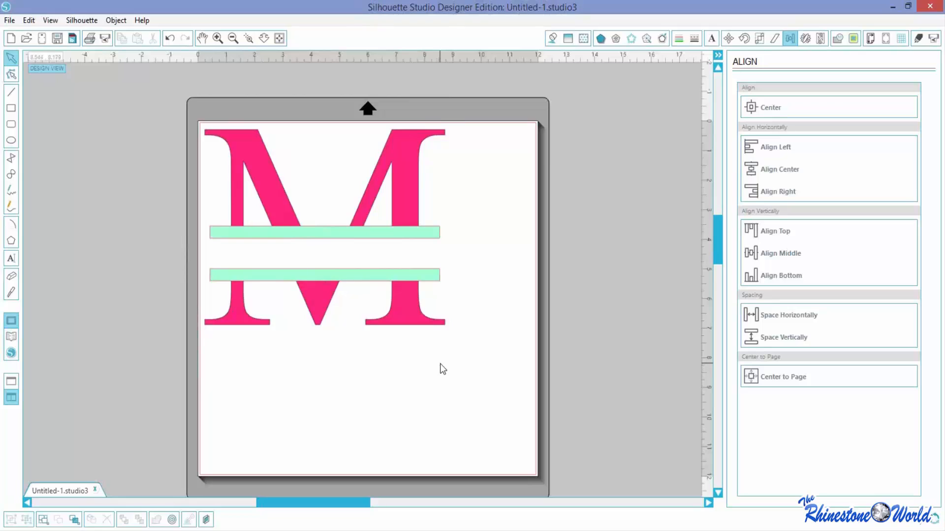
pyautogui.moveTo(459, 373); pyautogui.dragTo(200, 117)
pyautogui.click(116, 21)
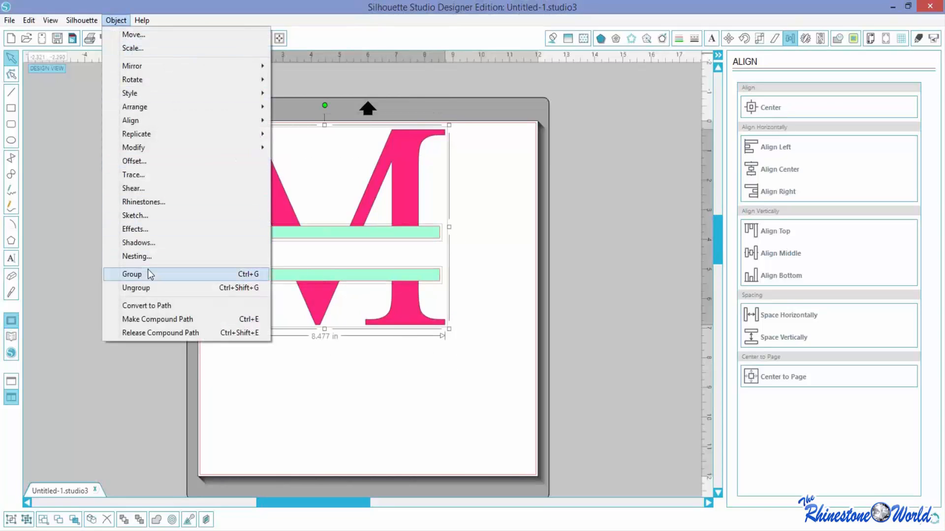
pyautogui.click(144, 279)
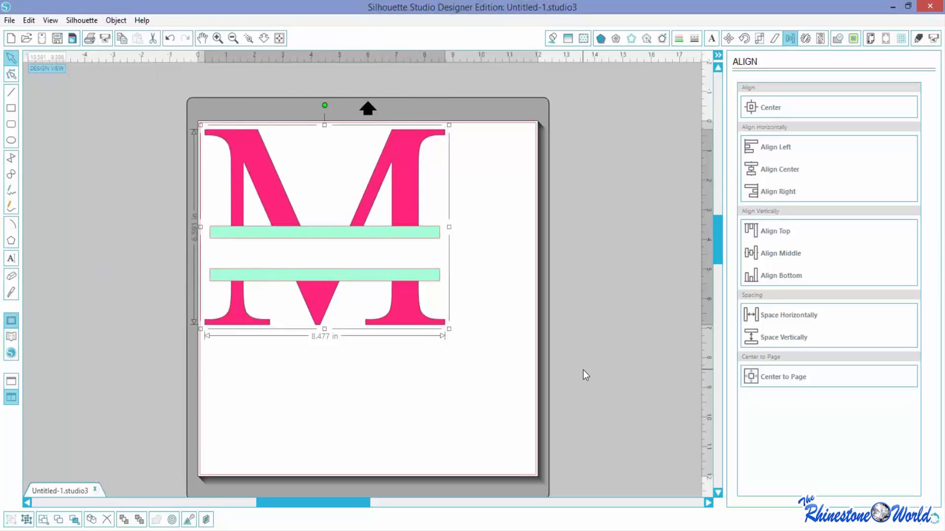
pyautogui.click(440, 402)
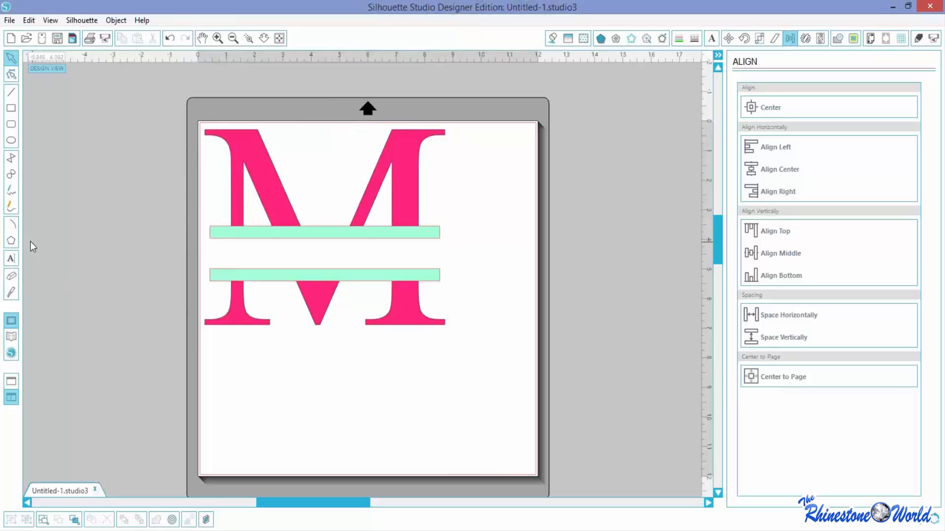
# Step: Start a text object in the gap between the two bars and search for a font named "danc"
pyautogui.click(11, 258)
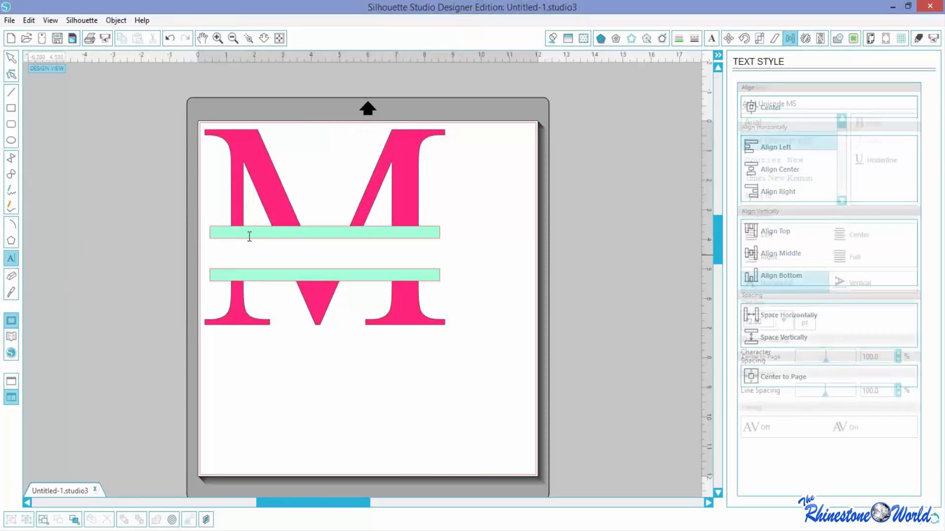
pyautogui.click(239, 255)
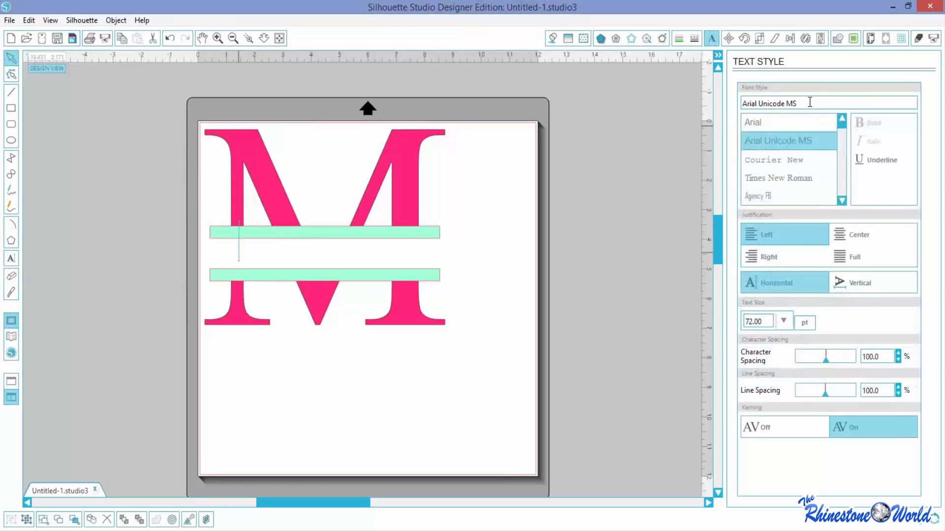
pyautogui.moveTo(807, 104); pyautogui.dragTo(720, 118)
pyautogui.write('danc')
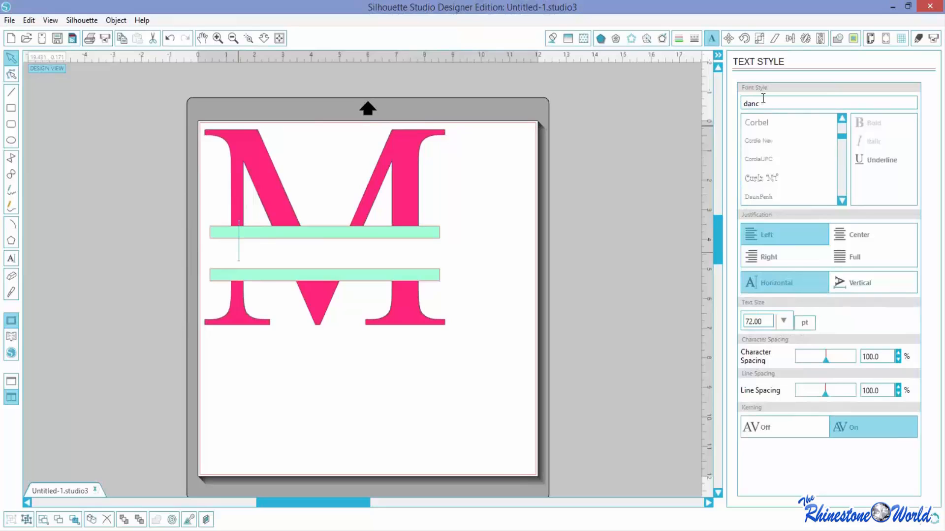
# Step: Find the Freehand521 BT font in the font list and apply it to the new text object
pyautogui.click(841, 201)
pyautogui.click(841, 201)
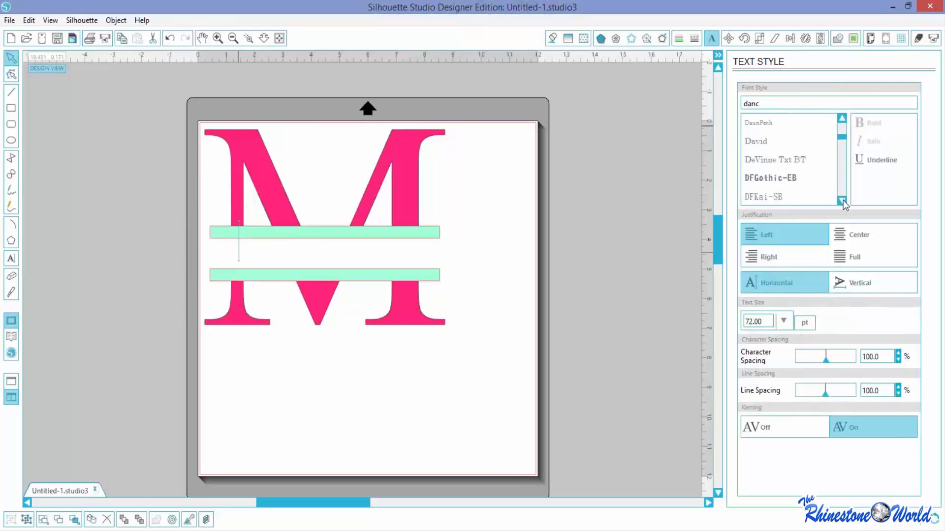
pyautogui.click(842, 201)
pyautogui.click(841, 201)
pyautogui.click(841, 200)
pyautogui.click(842, 201)
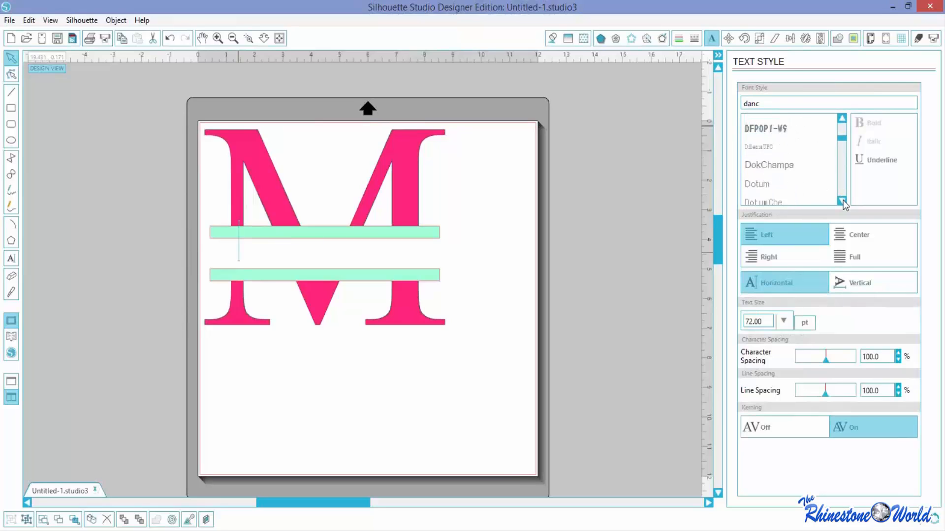
pyautogui.click(842, 201)
pyautogui.click(842, 201)
pyautogui.click(842, 200)
pyautogui.click(842, 200)
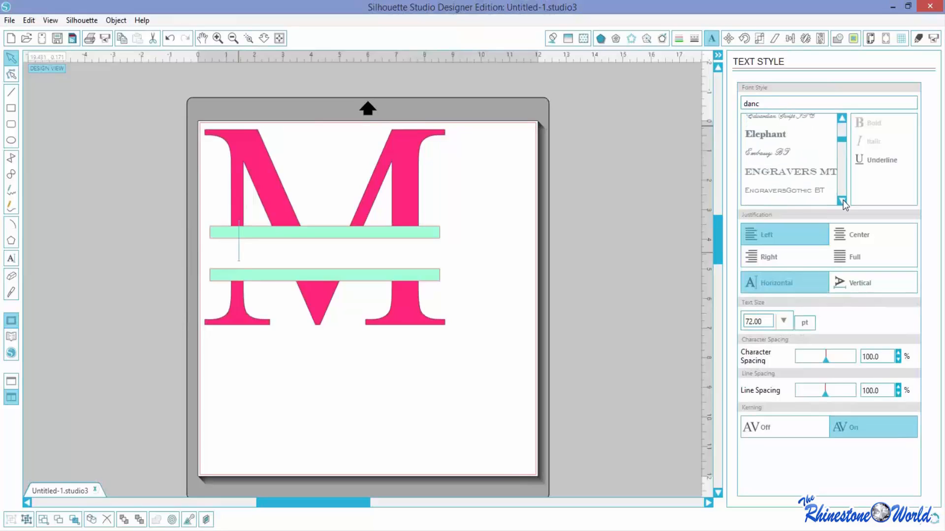
pyautogui.click(842, 201)
pyautogui.click(842, 200)
pyautogui.click(842, 201)
pyautogui.click(841, 201)
pyautogui.click(841, 200)
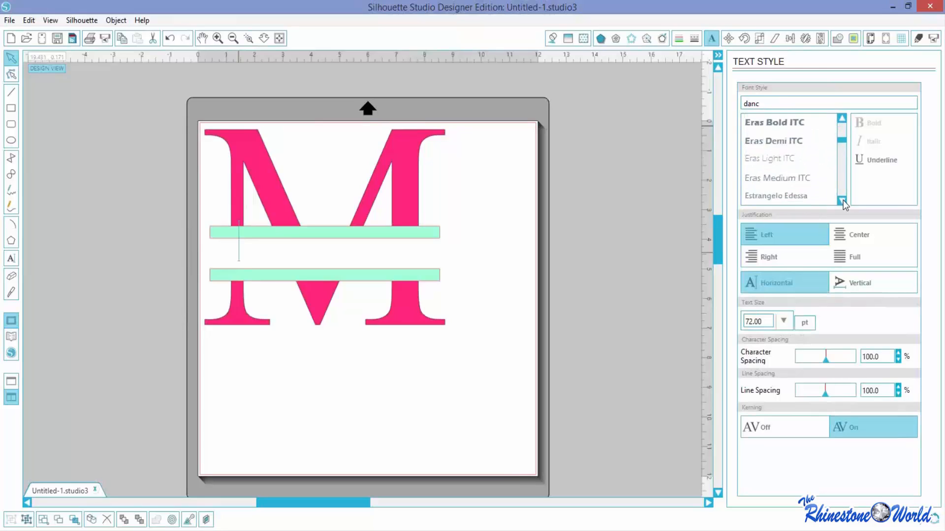
pyautogui.click(842, 201)
pyautogui.click(841, 201)
pyautogui.click(841, 201)
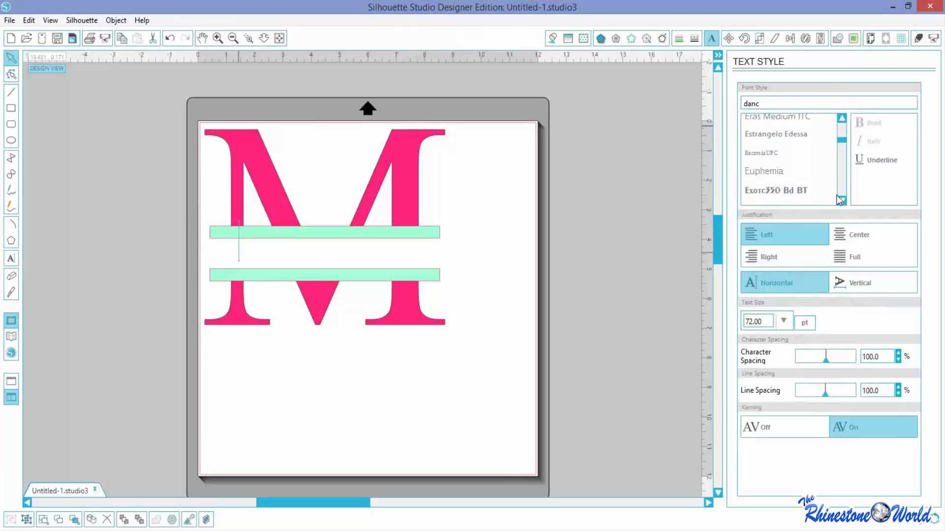
pyautogui.click(842, 201)
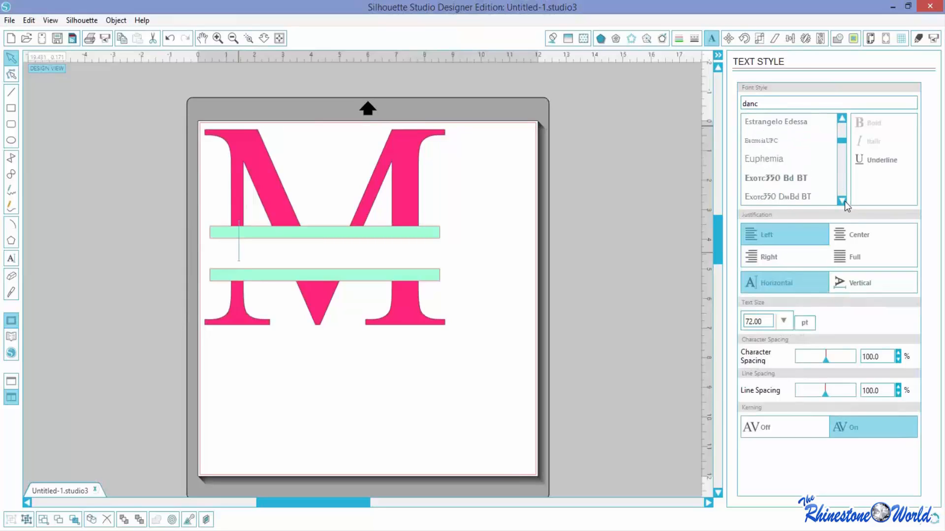
pyautogui.click(842, 201)
pyautogui.click(841, 201)
pyautogui.click(842, 201)
pyautogui.click(842, 200)
pyautogui.click(842, 201)
pyautogui.click(842, 201)
pyautogui.click(842, 201)
pyautogui.click(842, 200)
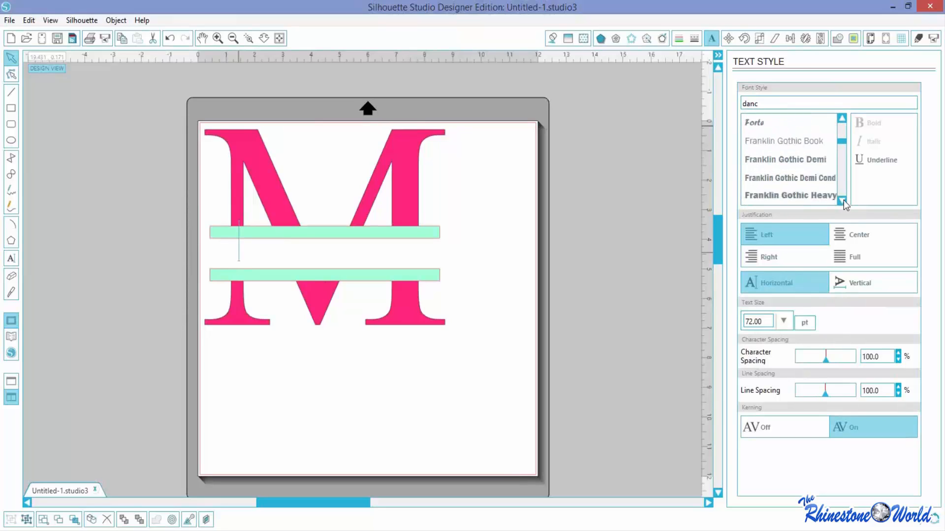
pyautogui.click(842, 200)
pyautogui.click(842, 200)
pyautogui.click(841, 201)
pyautogui.click(841, 200)
pyautogui.click(842, 201)
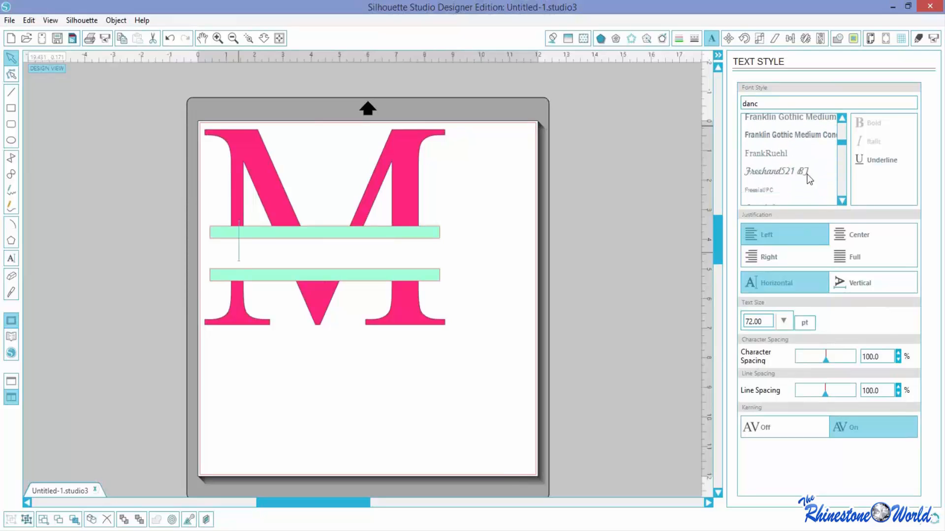
pyautogui.click(786, 177)
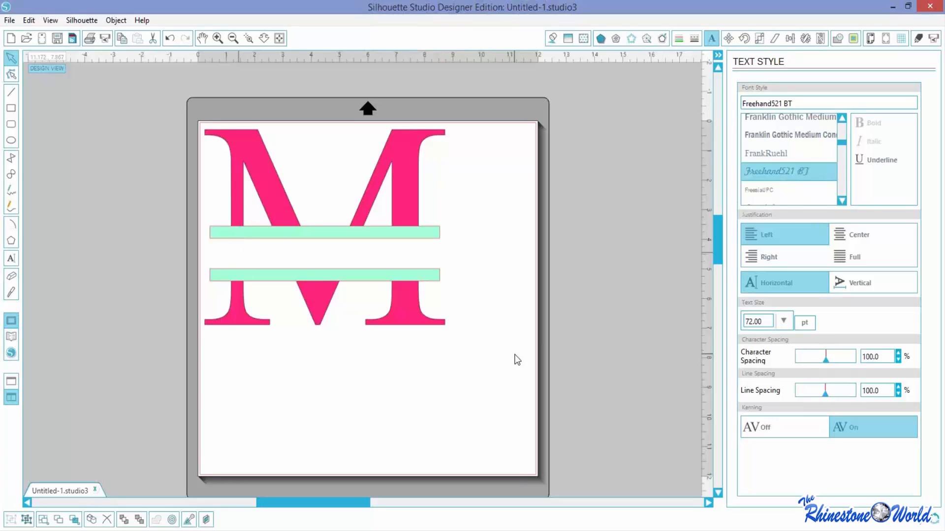
# Step: Enter the couple's two first names joined by an ampersand as the text
pyautogui.write('Melissa')
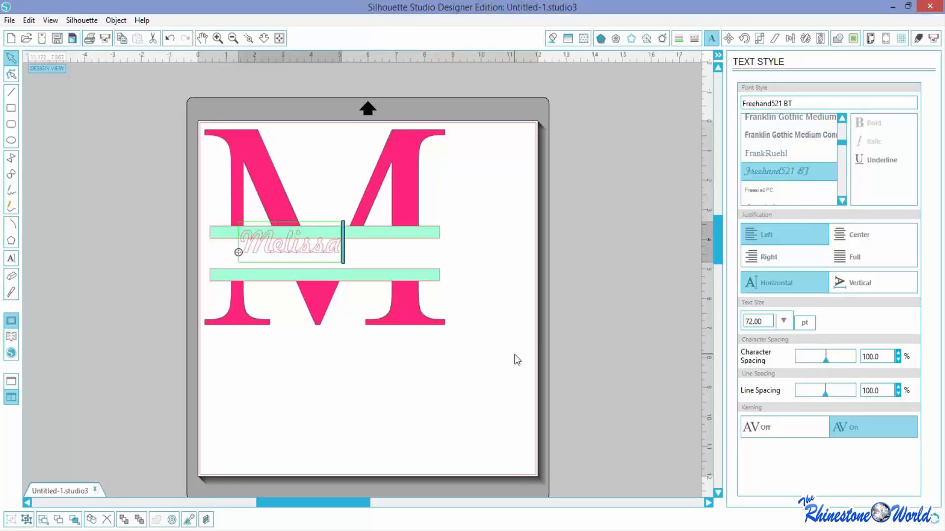
pyautogui.write(' & J')
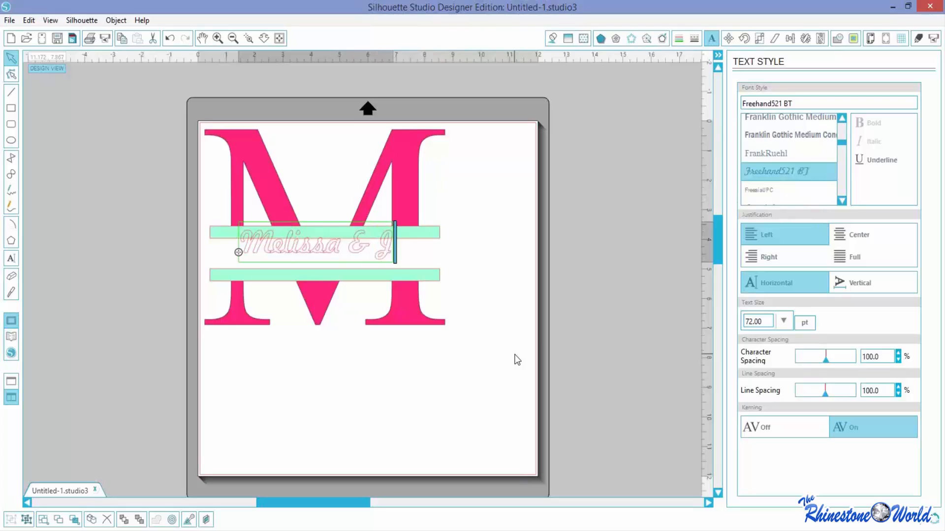
pyautogui.write('oe')
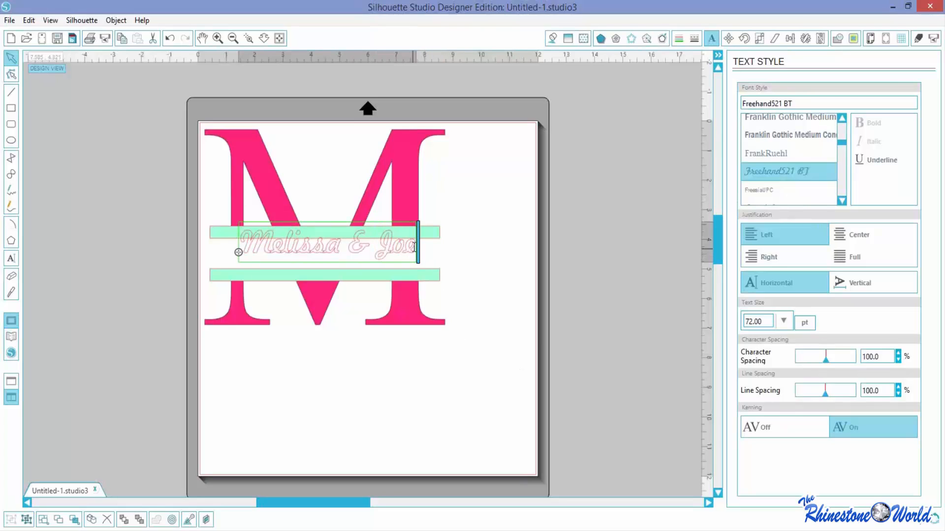
# Step: Fill the whole names text with purple and finish editing it
pyautogui.moveTo(413, 246); pyautogui.dragTo(248, 246)
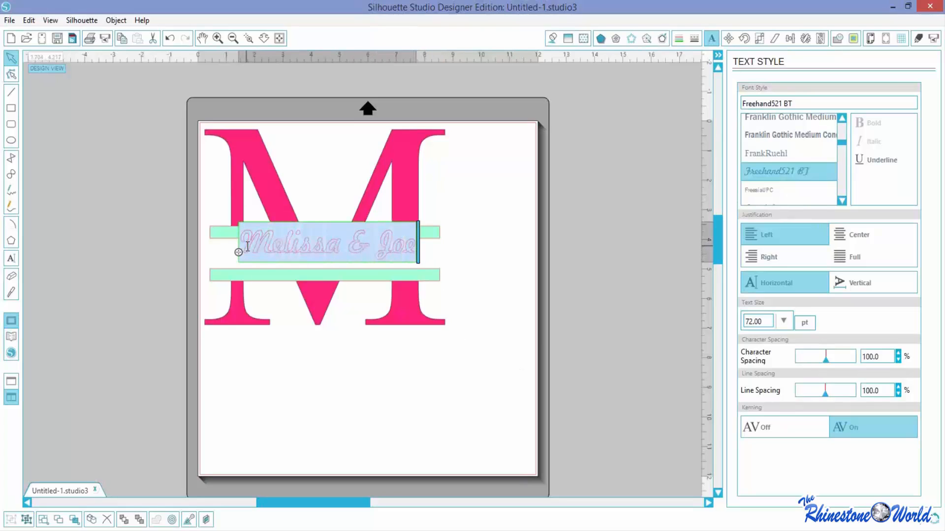
pyautogui.click(552, 39)
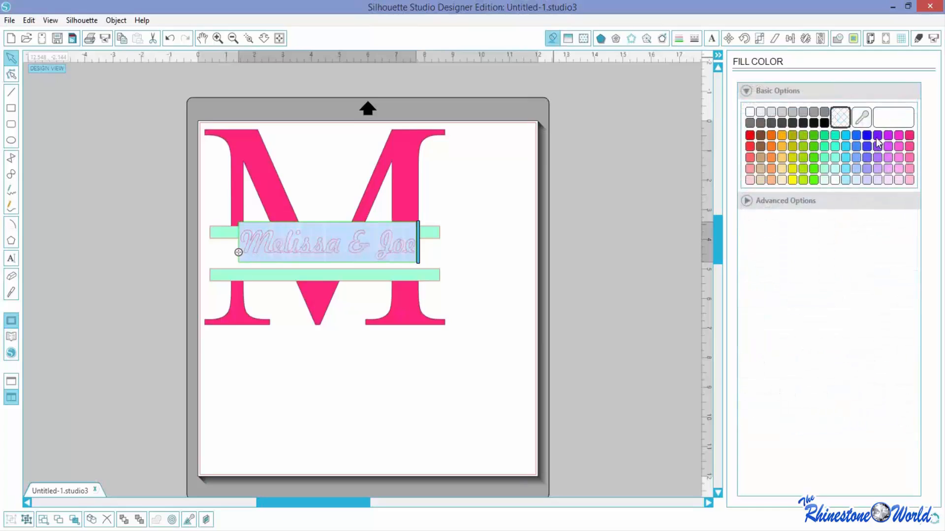
pyautogui.click(877, 140)
pyautogui.click(468, 276)
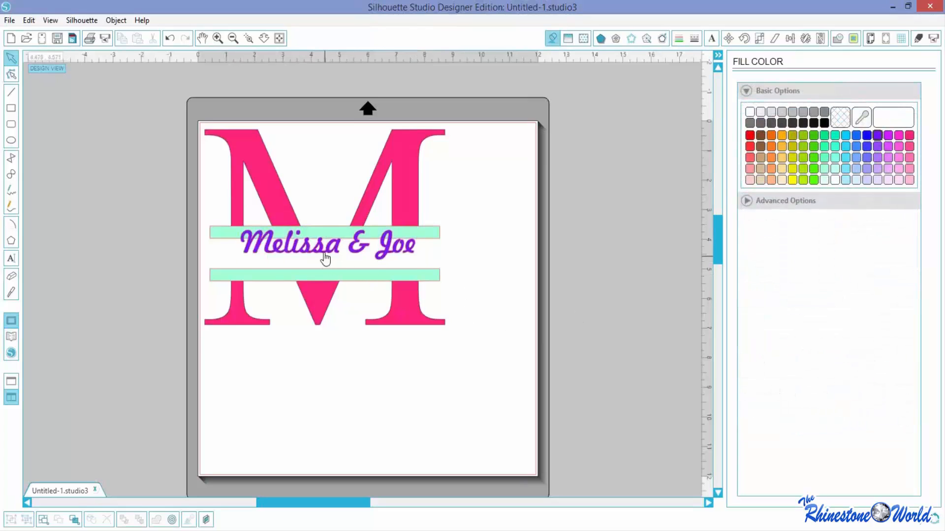
# Step: Nudge the names text down into the gap between the mint bars and slightly left
pyautogui.click(324, 257)
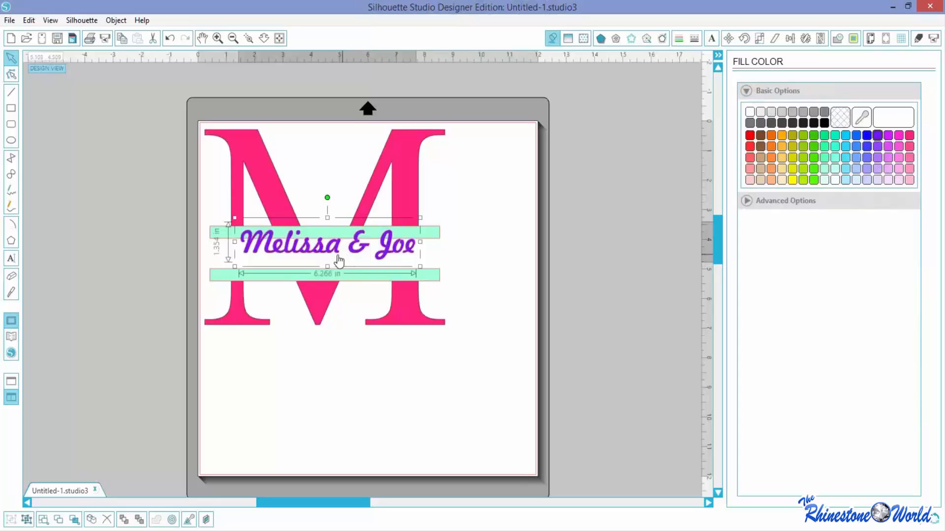
pyautogui.press('Down')
pyautogui.press('Down')
pyautogui.press('Down')
pyautogui.press('Down')
pyautogui.press('Down')
pyautogui.press('Down')
pyautogui.press('Down')
pyautogui.press('Down')
pyautogui.press('Down')
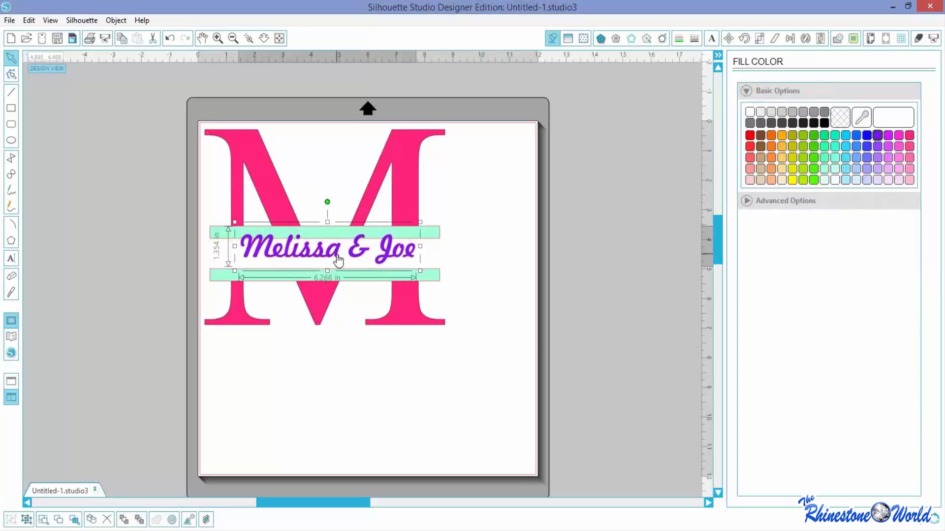
pyautogui.press('Down')
pyautogui.press('Down')
pyautogui.press('Down')
pyautogui.press('Down')
pyautogui.press('Down')
pyautogui.press('Down')
pyautogui.press('Down')
pyautogui.press('Down')
pyautogui.press('Down')
pyautogui.press('Down')
pyautogui.press('Down')
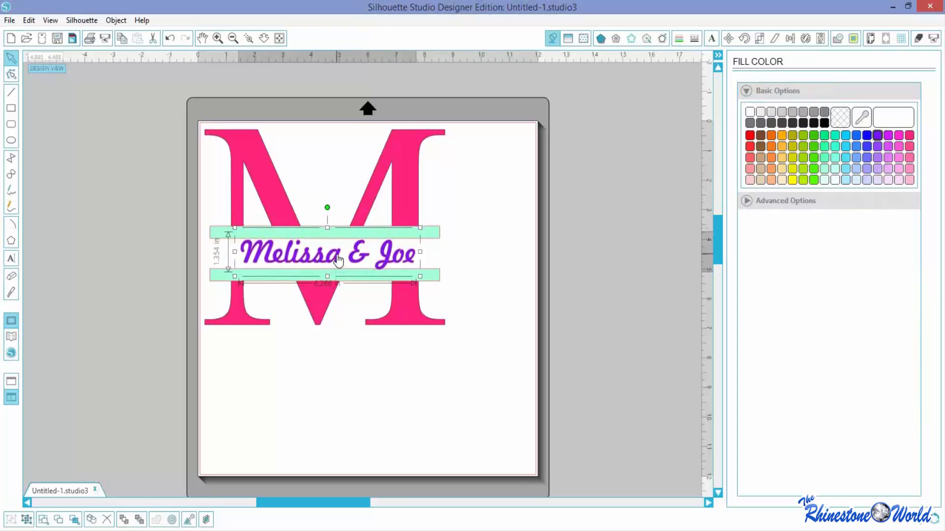
pyautogui.press('Left')
pyautogui.press('Left')
pyautogui.press('Left')
pyautogui.press('Left')
pyautogui.press('Left')
pyautogui.press('Left')
pyautogui.press('Left')
pyautogui.press('Left')
pyautogui.press('Left')
pyautogui.press('Left')
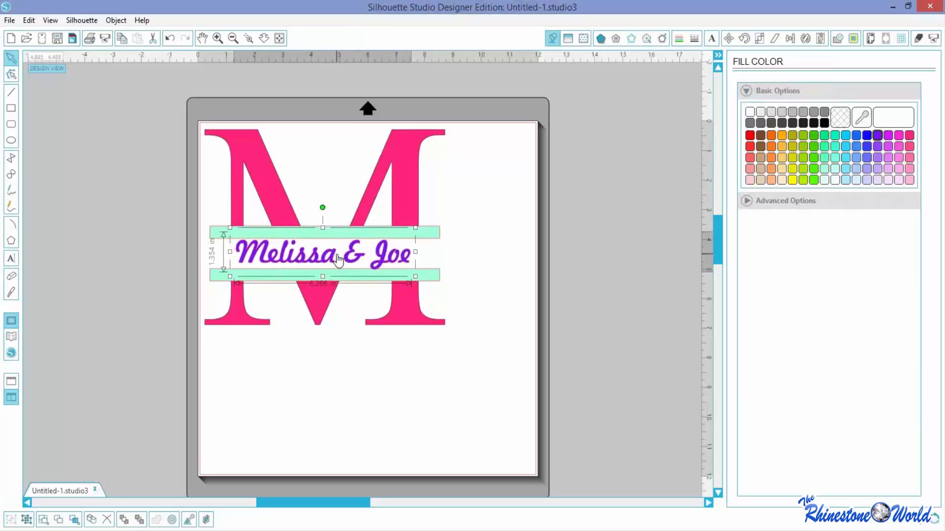
# Step: Align the names text with the split M and bars on their horizontal centre
pyautogui.moveTo(360, 378); pyautogui.dragTo(251, 139)
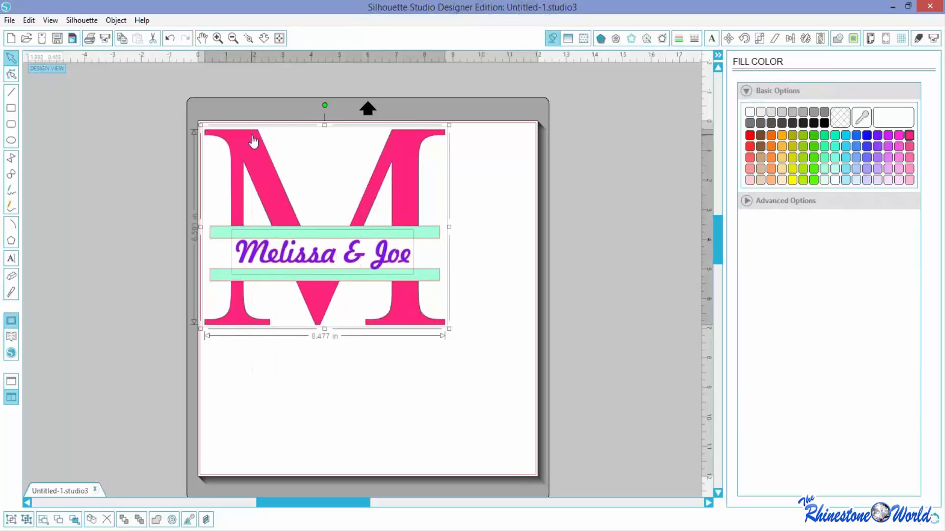
pyautogui.click(790, 38)
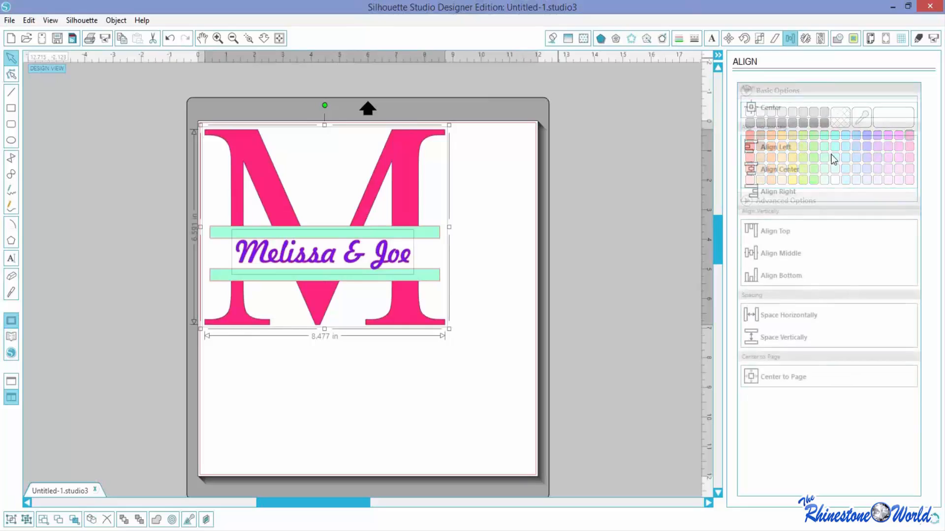
pyautogui.click(782, 171)
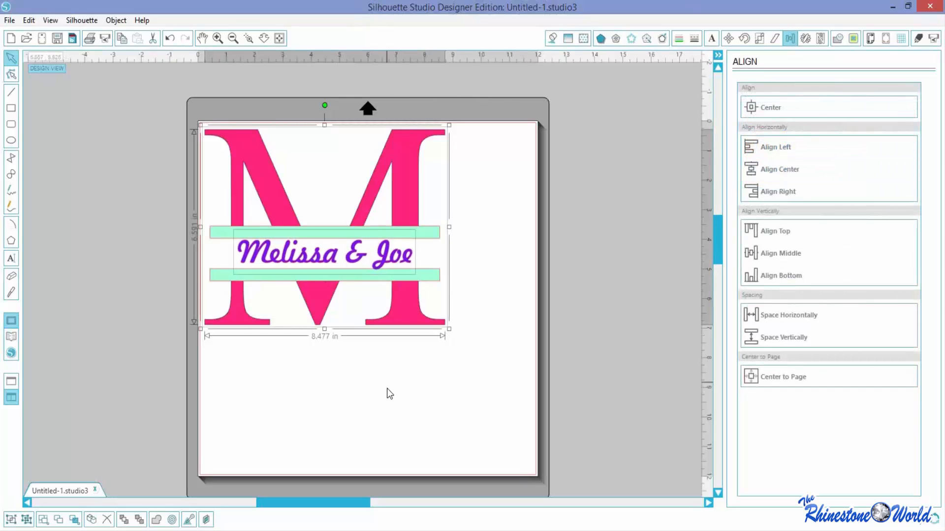
pyautogui.click(333, 422)
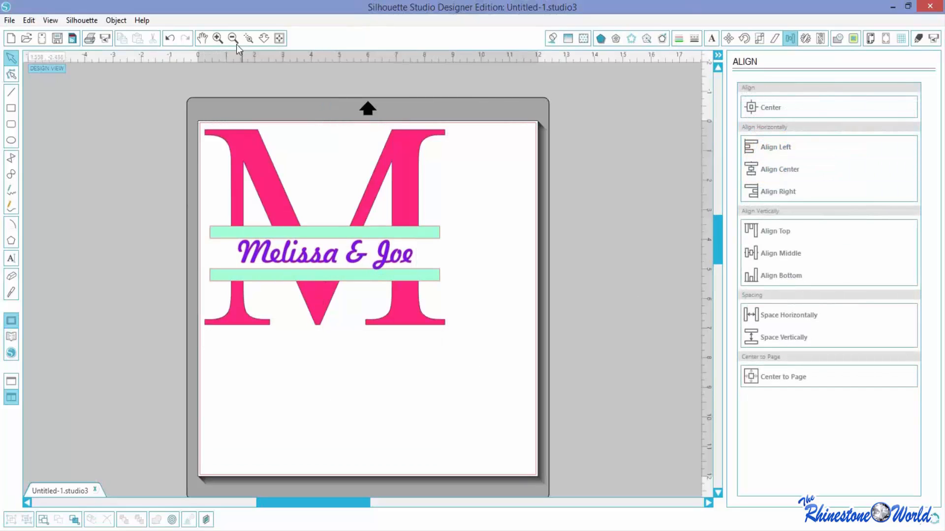
# Step: Weld the overlapping script letters of the names text together
pyautogui.click(216, 38)
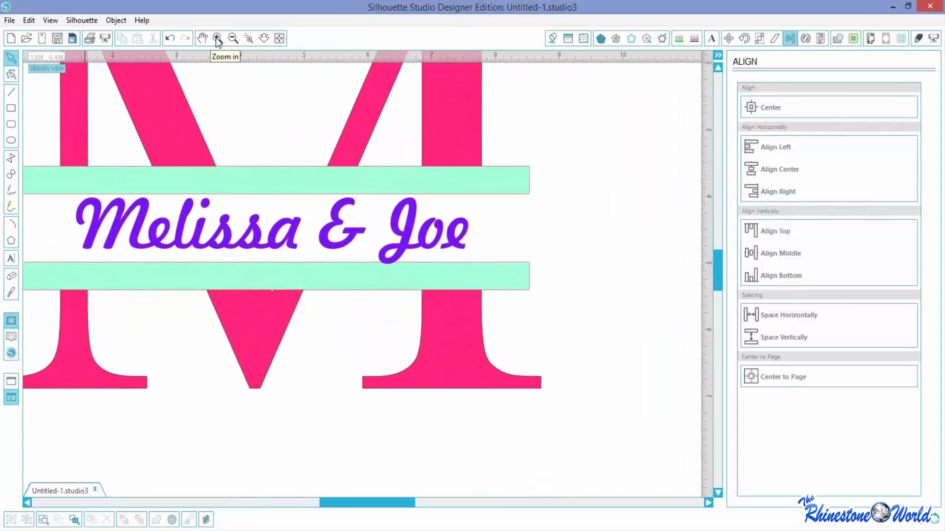
pyautogui.click(217, 39)
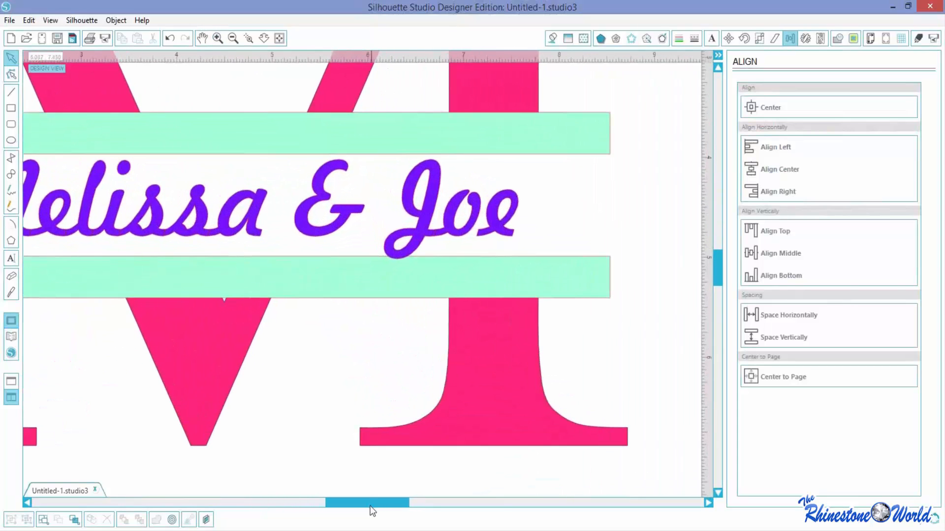
pyautogui.moveTo(371, 503); pyautogui.dragTo(333, 515)
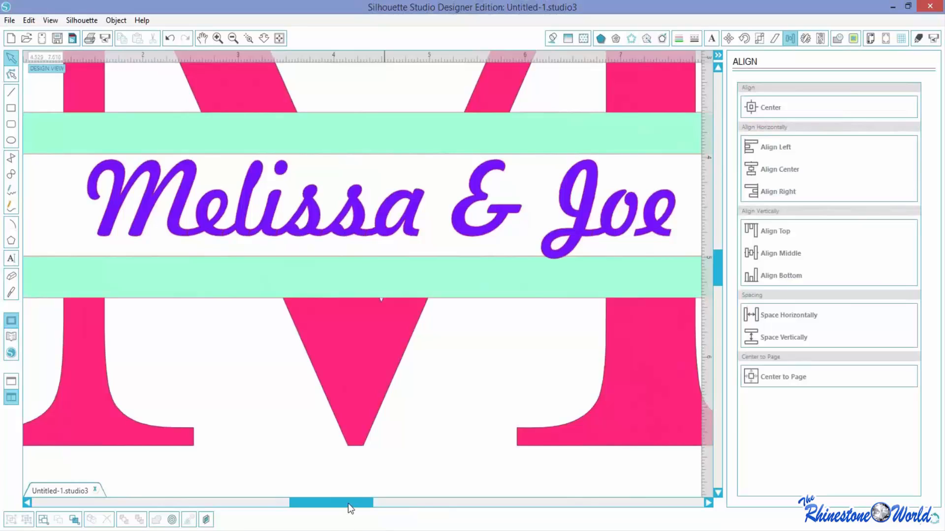
pyautogui.click(146, 208)
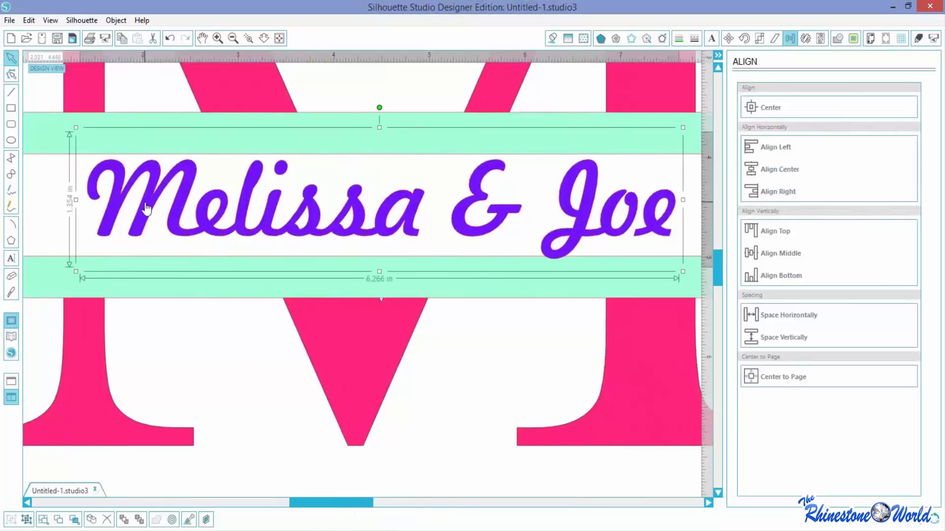
pyautogui.doubleClick(379, 232)
pyautogui.moveTo(673, 201); pyautogui.dragTo(119, 205)
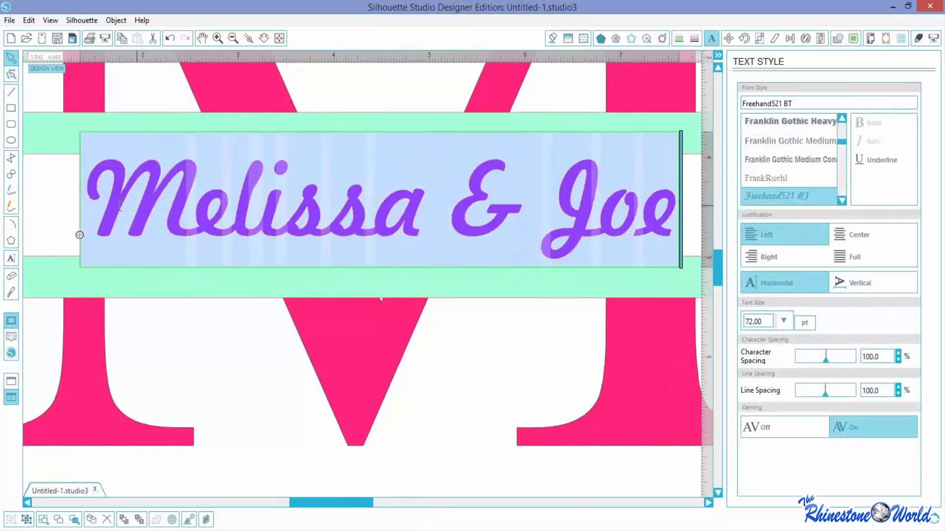
pyautogui.click(117, 20)
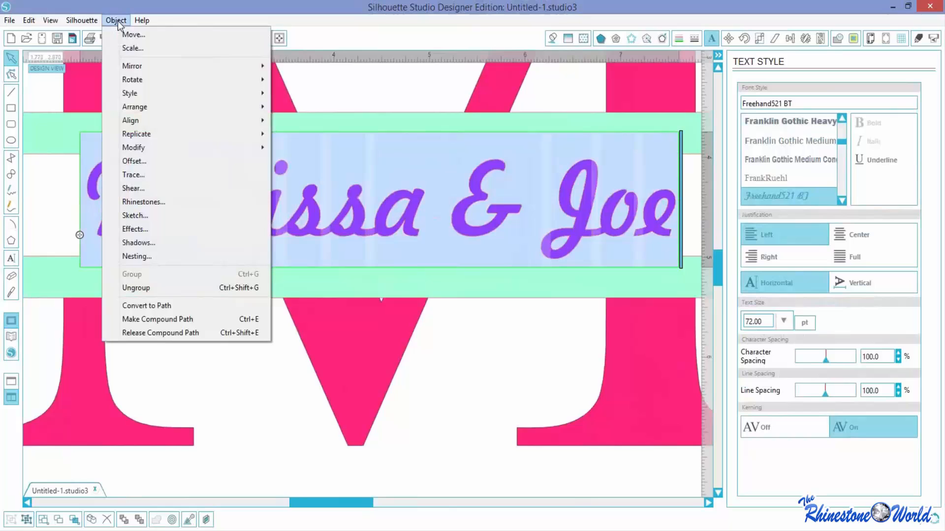
pyautogui.click(846, 16)
pyautogui.click(838, 39)
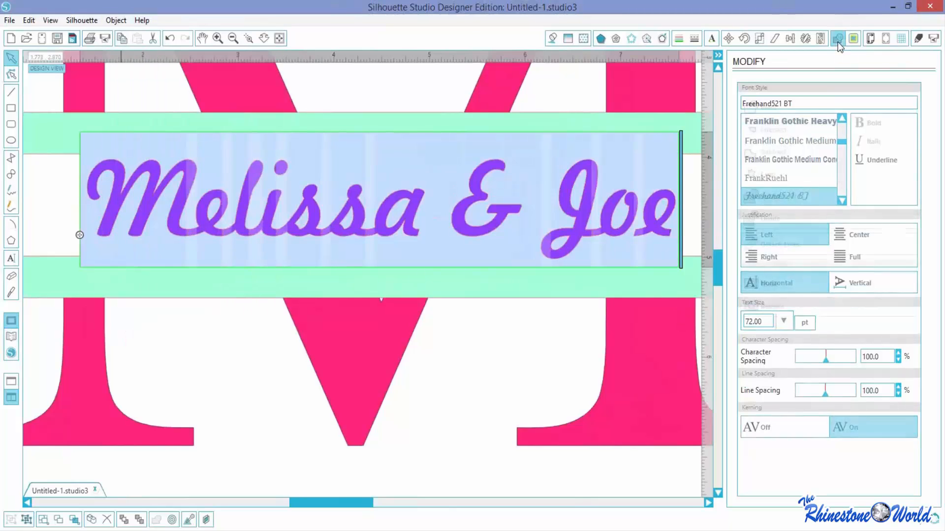
pyautogui.click(785, 116)
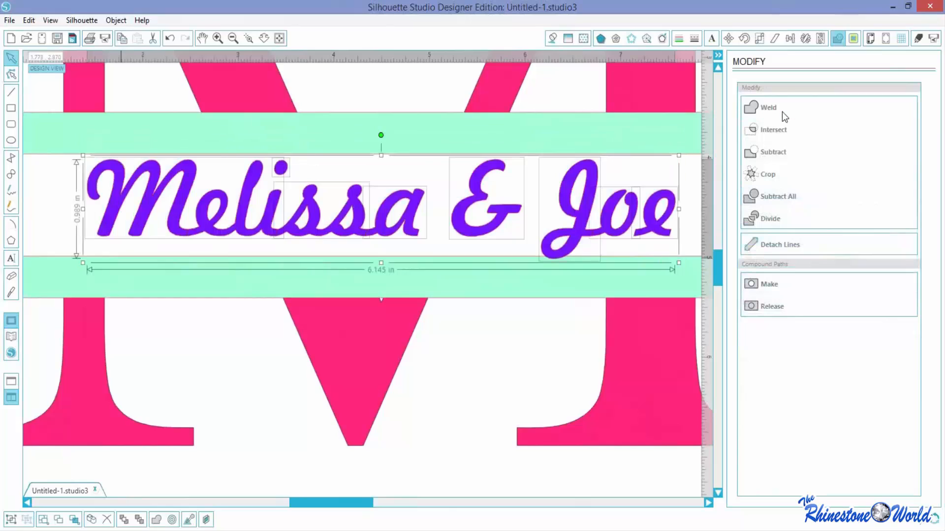
# Step: Examine the pieces of the welded first name to see which letters are joined
pyautogui.click(397, 252)
pyautogui.click(399, 233)
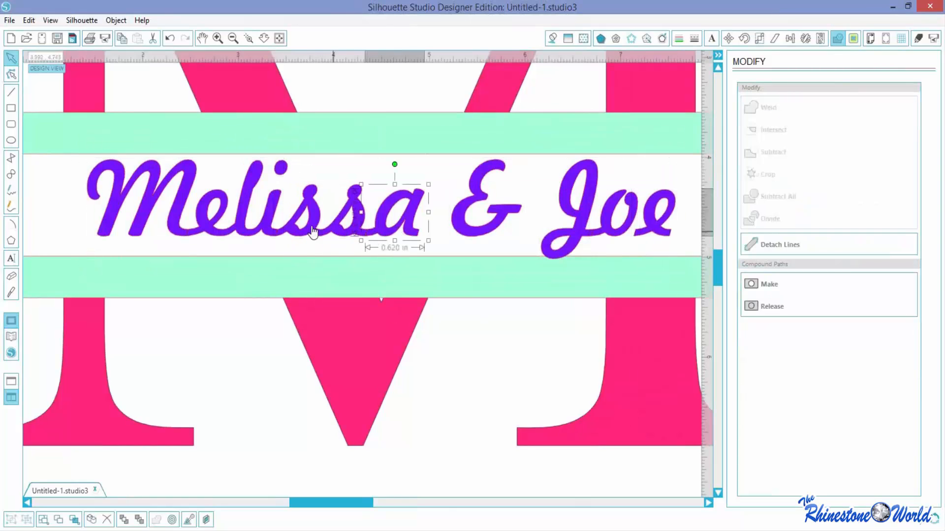
pyautogui.doubleClick(132, 180)
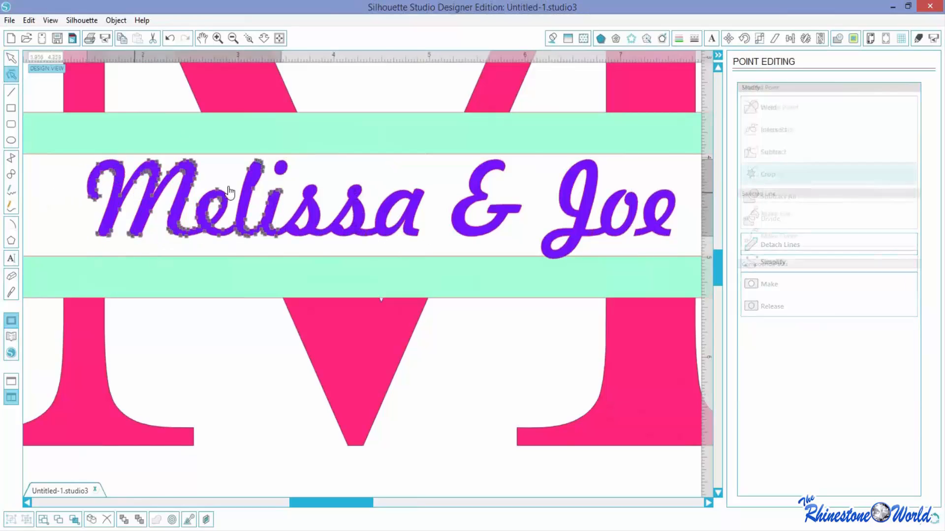
pyautogui.click(211, 353)
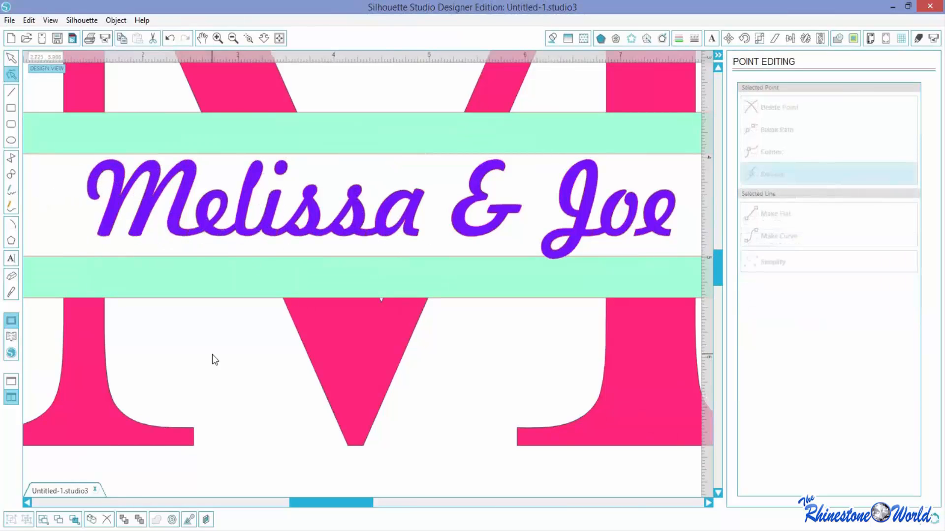
pyautogui.doubleClick(198, 219)
pyautogui.click(304, 220)
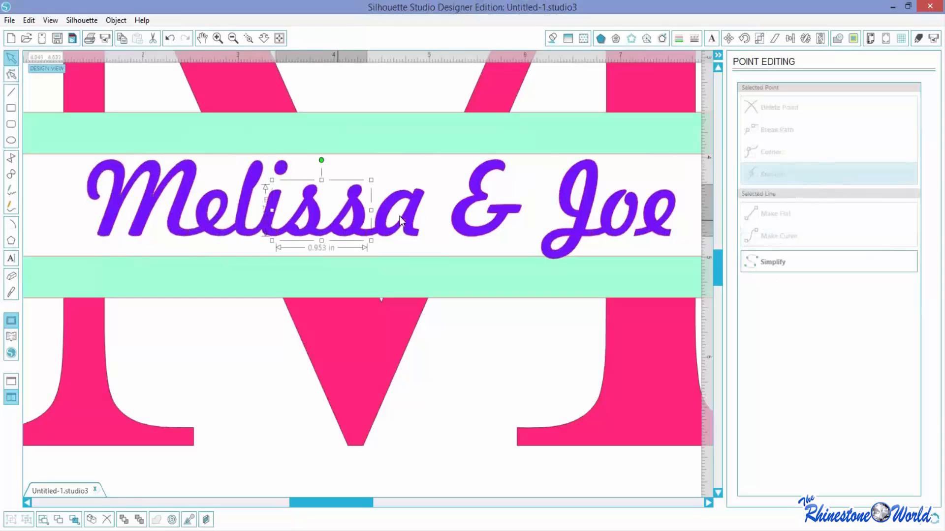
# Step: Weld the remaining separate pieces of the first name together
pyautogui.click(401, 217)
pyautogui.click(355, 221)
pyautogui.moveTo(46, 176); pyautogui.dragTo(430, 235)
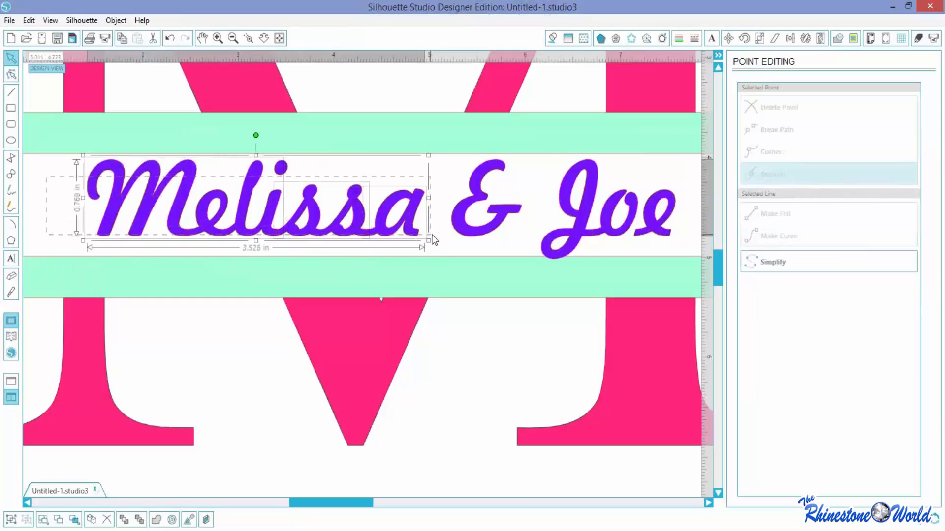
pyautogui.click(839, 40)
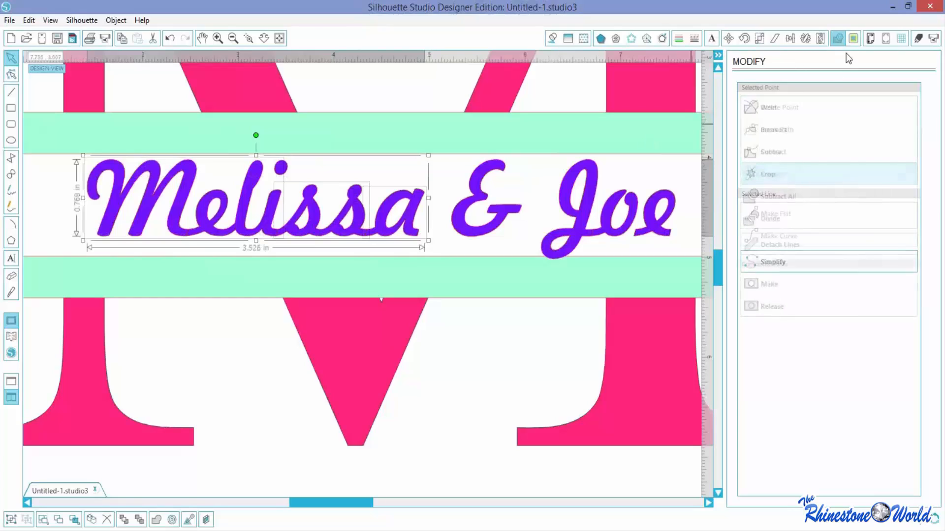
pyautogui.click(770, 109)
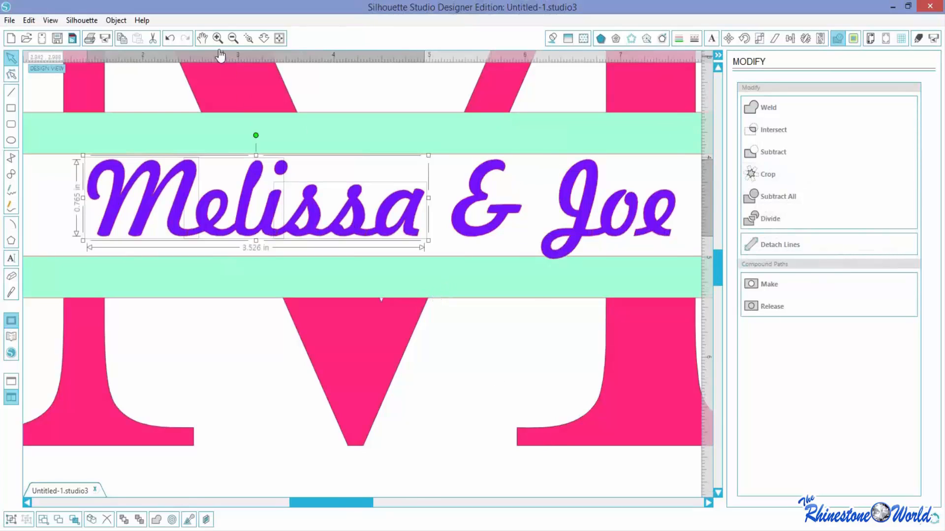
# Step: Group all letters of both script names and the ampersand into one object
pyautogui.click(234, 39)
pyautogui.click(233, 39)
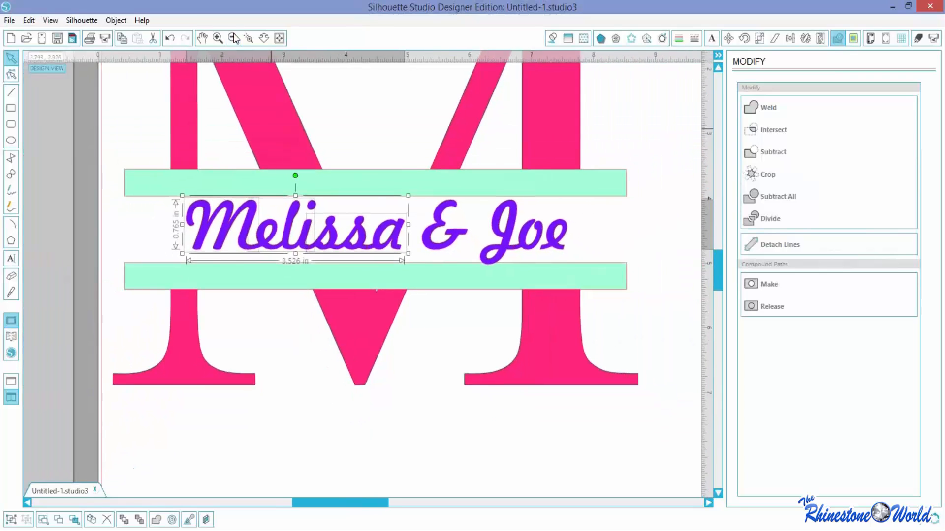
pyautogui.click(217, 38)
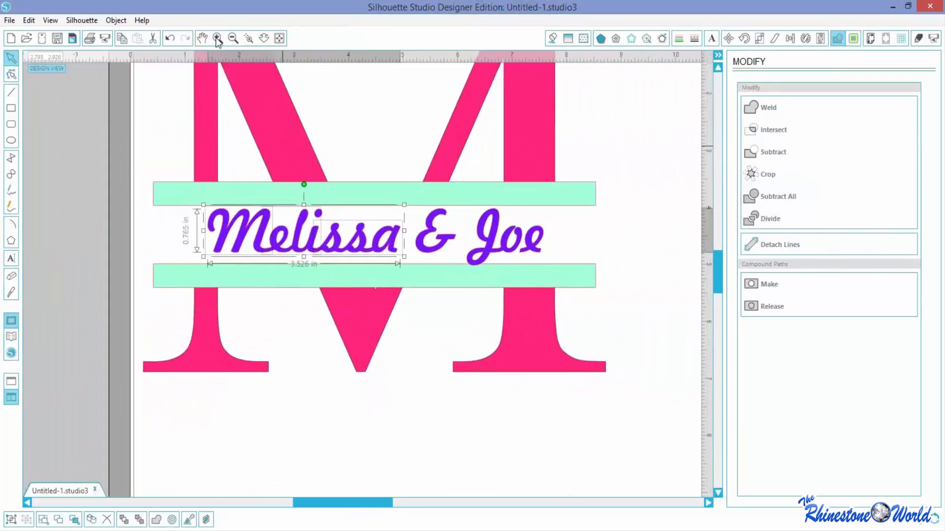
pyautogui.click(217, 39)
pyautogui.moveTo(716, 276); pyautogui.dragTo(719, 267)
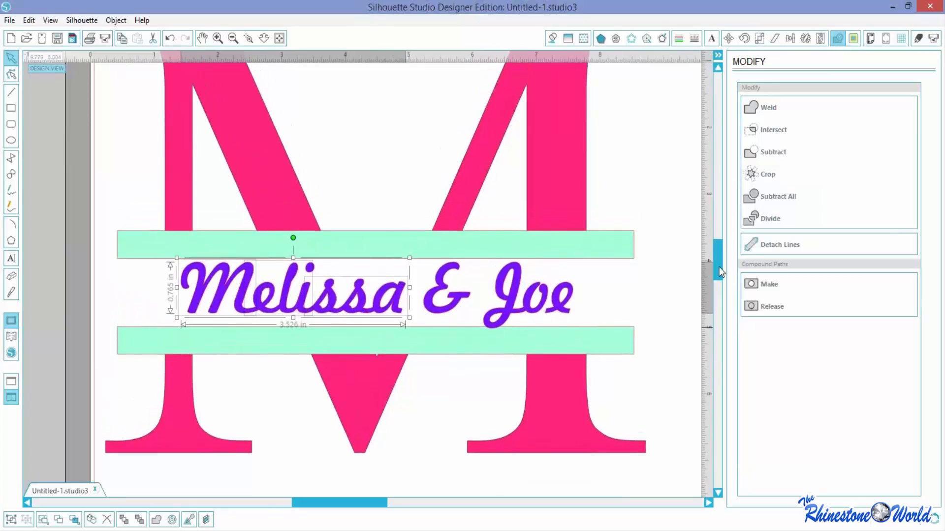
pyautogui.click(565, 301)
pyautogui.click(540, 304)
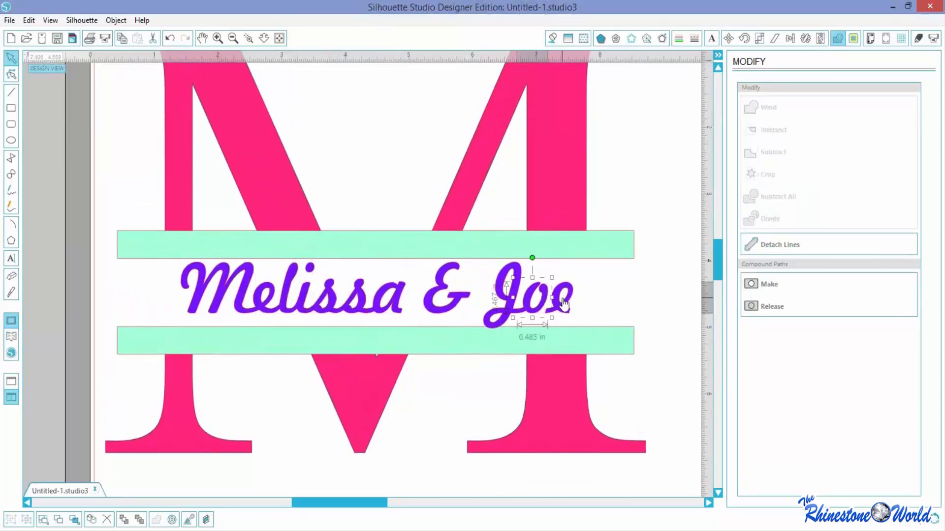
pyautogui.click(613, 304)
pyautogui.moveTo(626, 306); pyautogui.dragTo(172, 295)
pyautogui.click(117, 20)
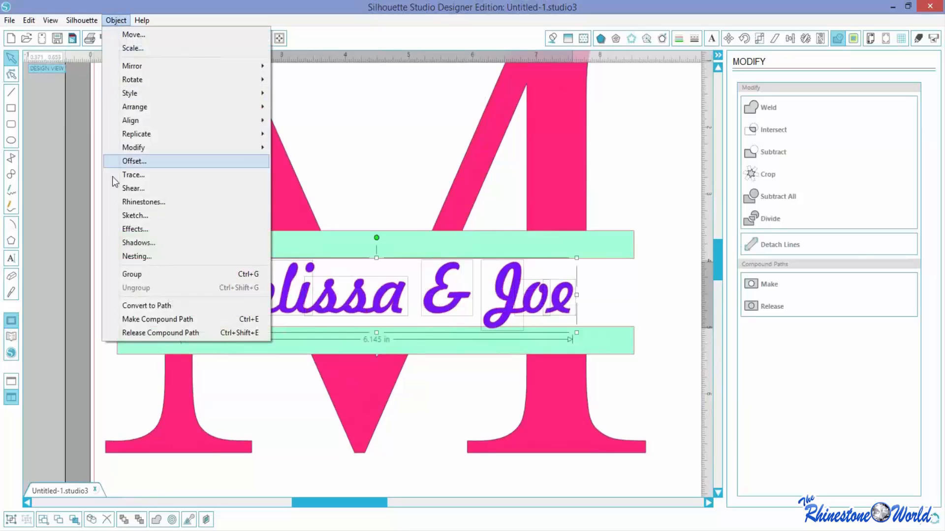
pyautogui.click(123, 272)
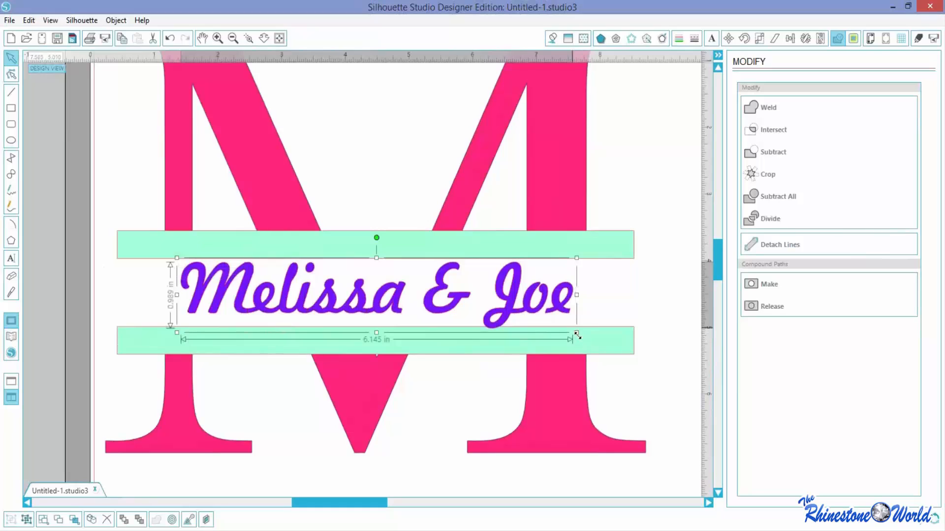
# Step: Enlarge the names group to about 6.46 in wide and centre it horizontally on the split M and bars
pyautogui.moveTo(578, 334); pyautogui.dragTo(597, 364)
pyautogui.click(642, 335)
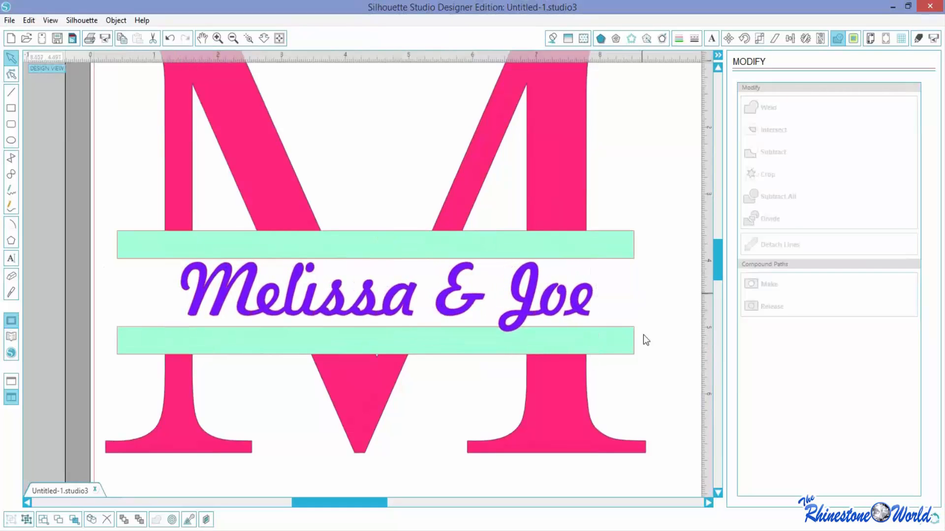
pyautogui.moveTo(422, 477); pyautogui.dragTo(346, 239)
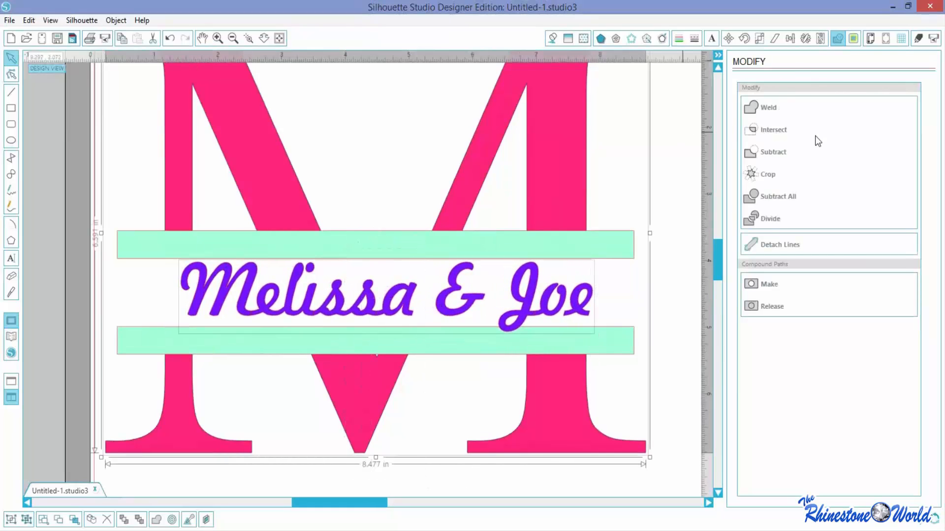
pyautogui.click(790, 39)
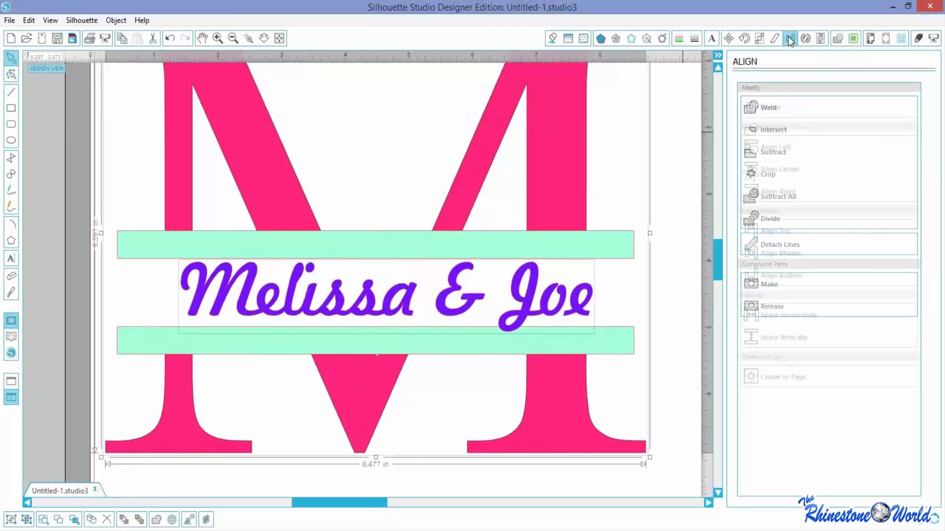
pyautogui.click(790, 171)
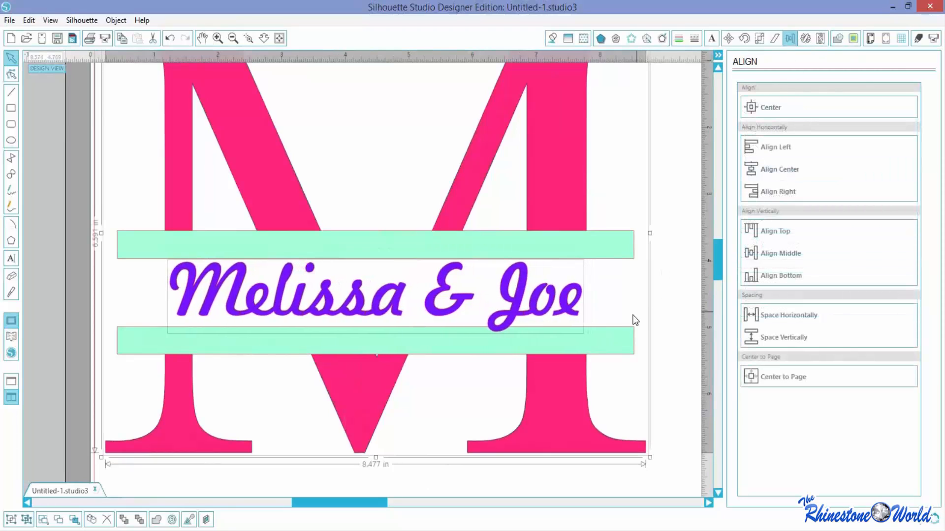
pyautogui.click(669, 326)
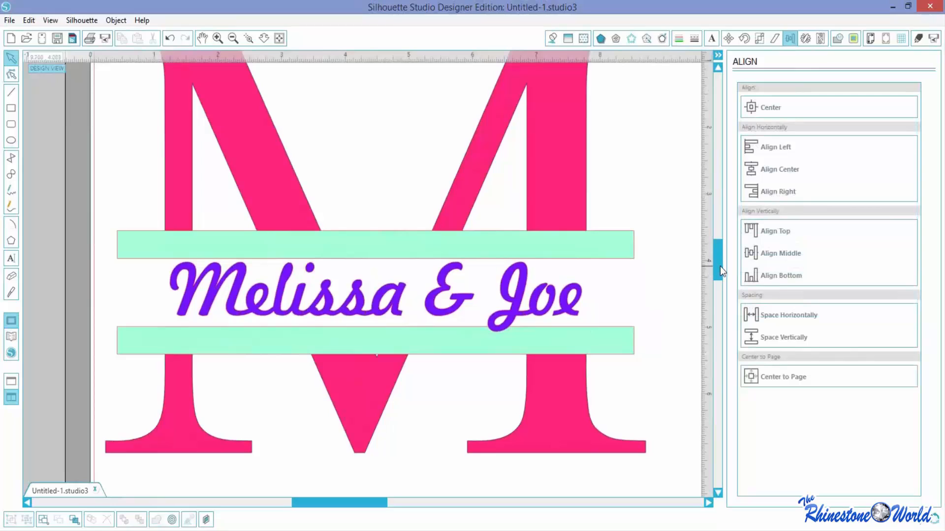
# Step: Nudge the grouped names down slightly so the J overlaps the lower mint bar
pyautogui.moveTo(720, 267)
pyautogui.mouseDown()
pyautogui.moveTo(719, 256)
pyautogui.moveTo(720, 264)
pyautogui.mouseUp()
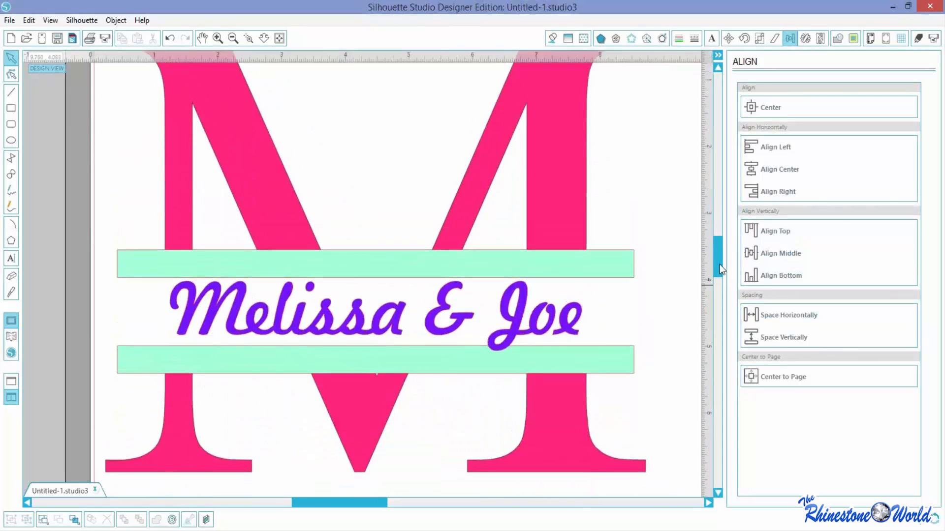
pyautogui.click(301, 352)
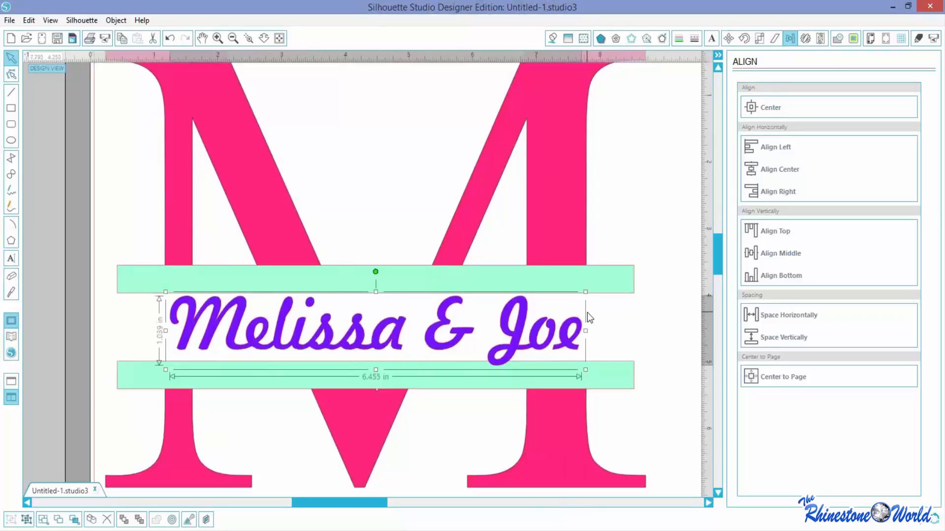
pyautogui.press('Down')
pyautogui.press('Down')
pyautogui.press('Down')
pyautogui.press('Down')
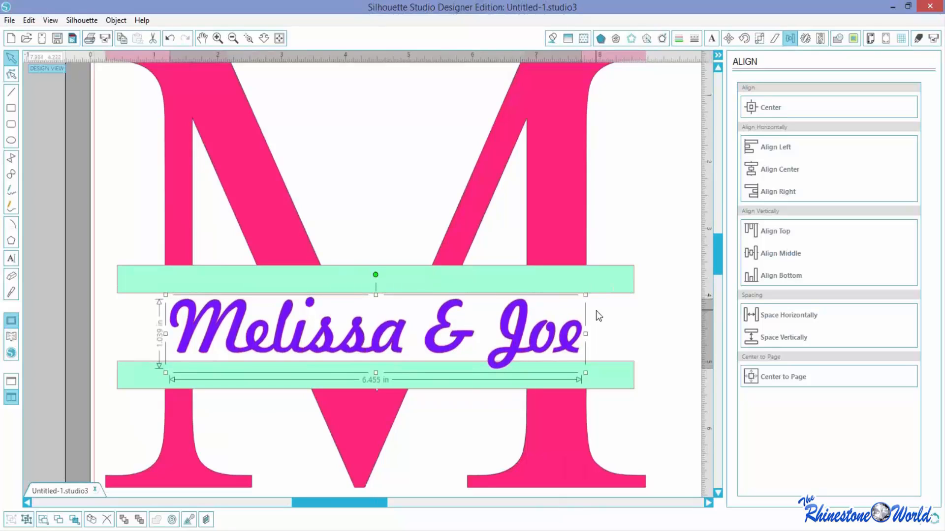
# Step: Group the whole names text again so that the separate dot of the i is included
pyautogui.click(602, 335)
pyautogui.click(602, 338)
pyautogui.click(635, 321)
pyautogui.moveTo(634, 318); pyautogui.dragTo(177, 300)
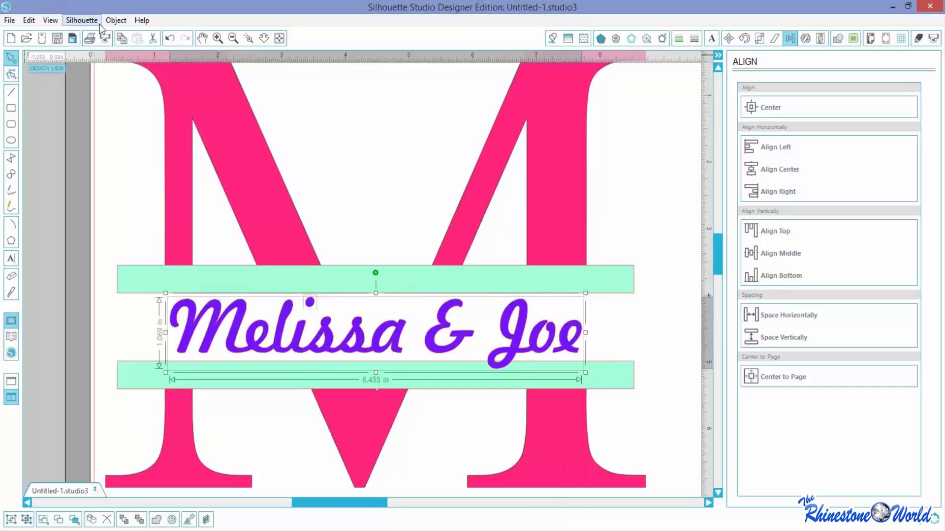
pyautogui.click(117, 22)
pyautogui.click(128, 275)
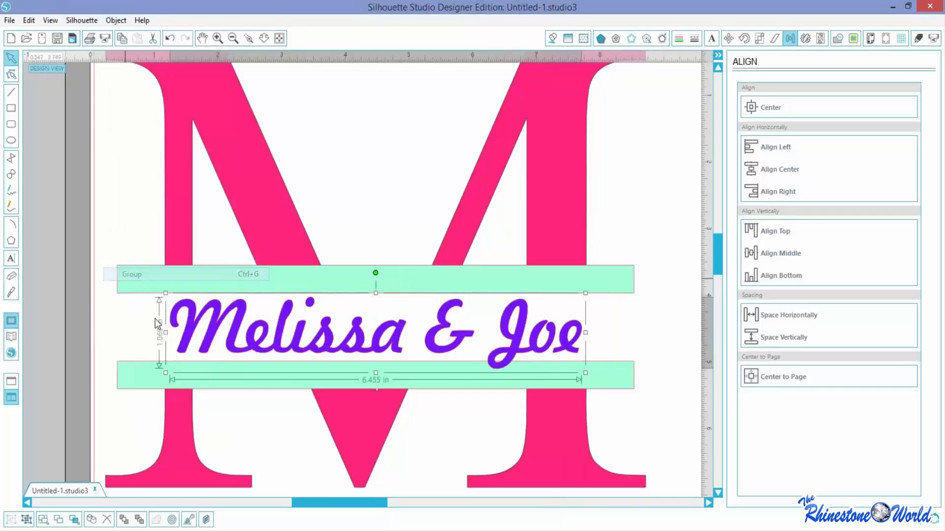
# Step: Create a rounded offset outline around the names at a distance of 0.024 in
pyautogui.click(663, 39)
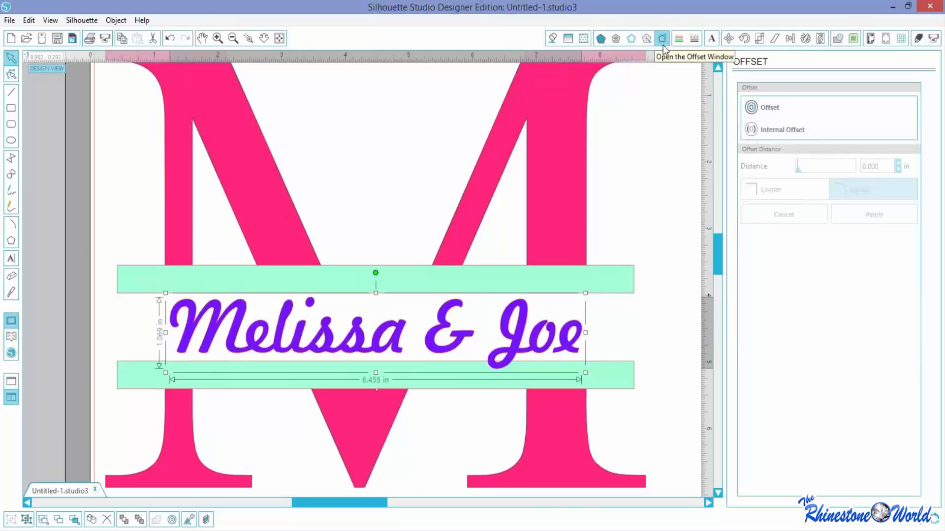
pyautogui.click(763, 109)
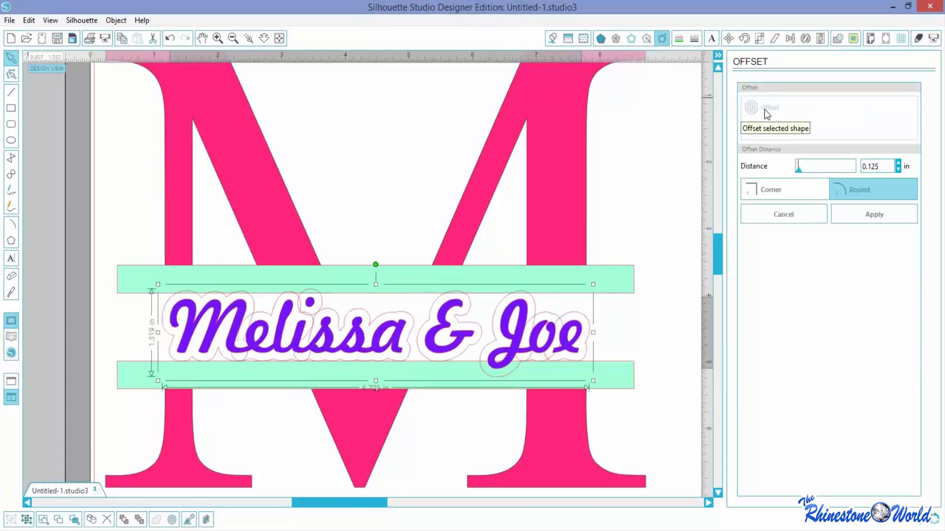
pyautogui.click(898, 170)
pyautogui.moveTo(797, 170); pyautogui.dragTo(797, 170)
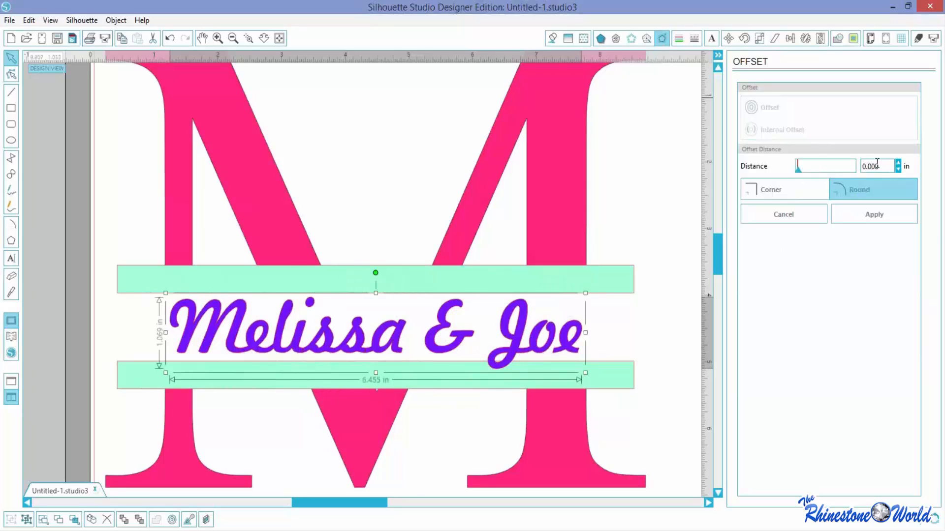
pyautogui.click(898, 163)
pyautogui.click(898, 163)
pyautogui.click(898, 164)
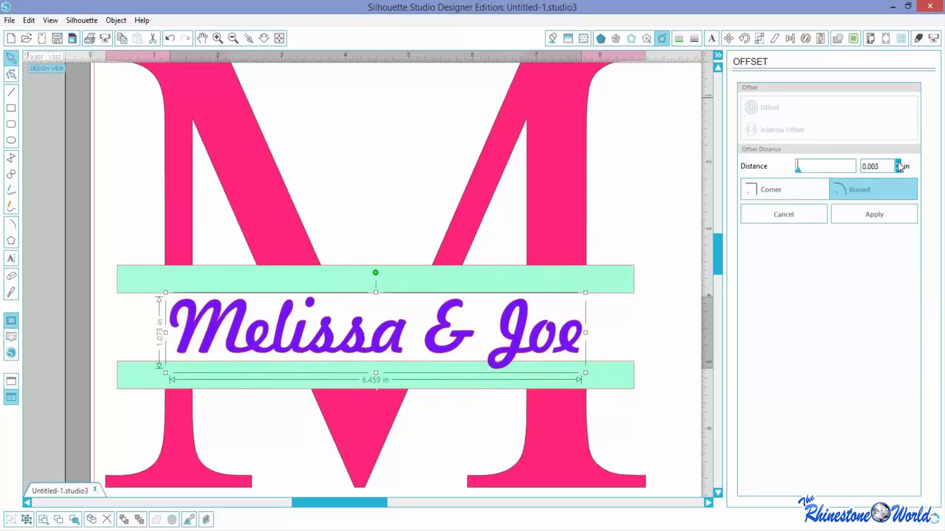
pyautogui.click(899, 163)
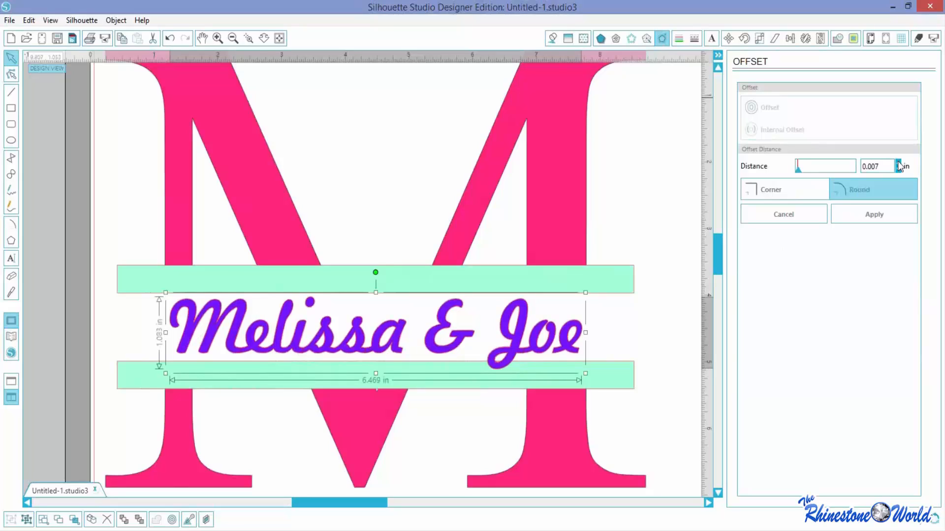
pyautogui.click(899, 164)
pyautogui.click(898, 163)
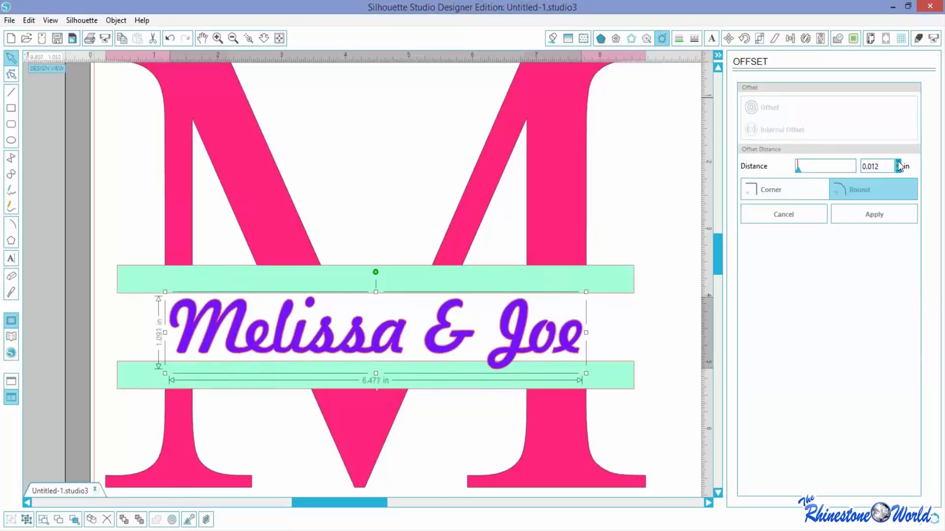
pyautogui.click(898, 164)
pyautogui.click(899, 163)
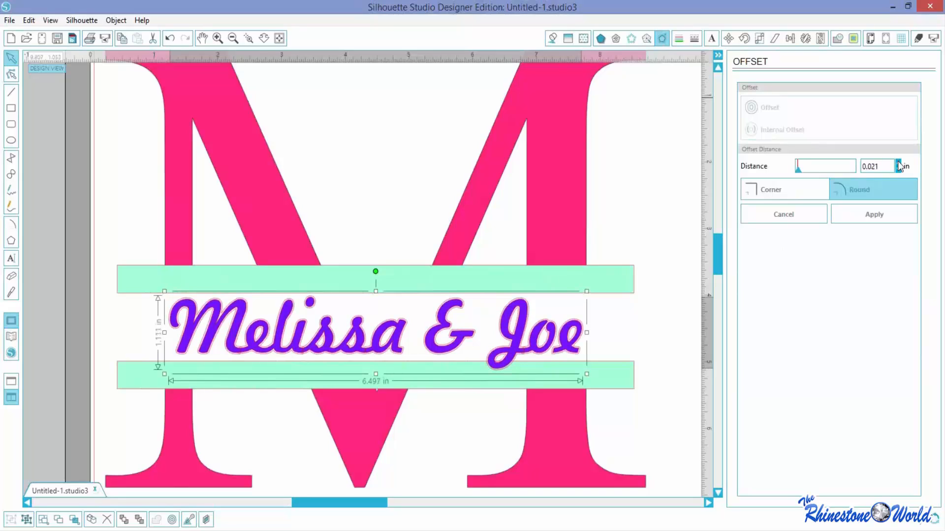
pyautogui.click(898, 163)
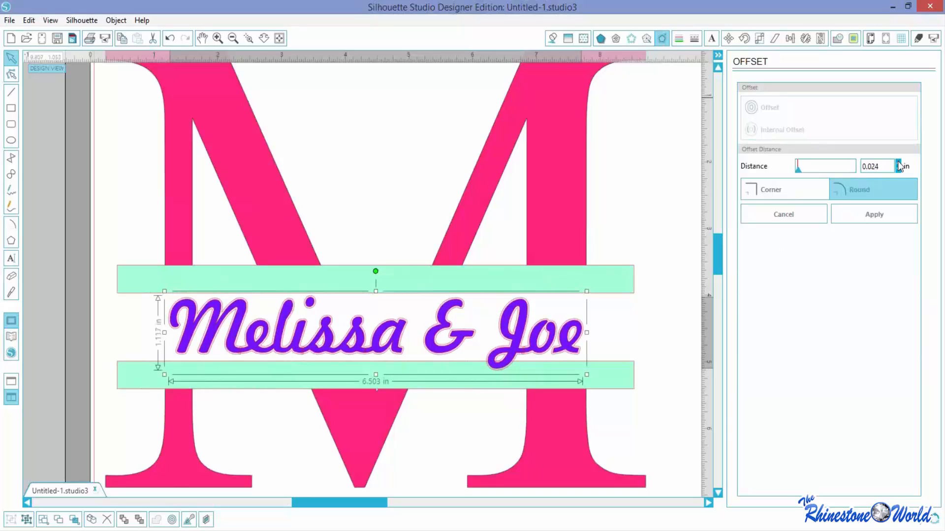
pyautogui.click(881, 216)
# Step: Move the purple names clear of the M and subtract the offset outlines from the letter and bars
pyautogui.moveTo(516, 350); pyautogui.dragTo(776, 225)
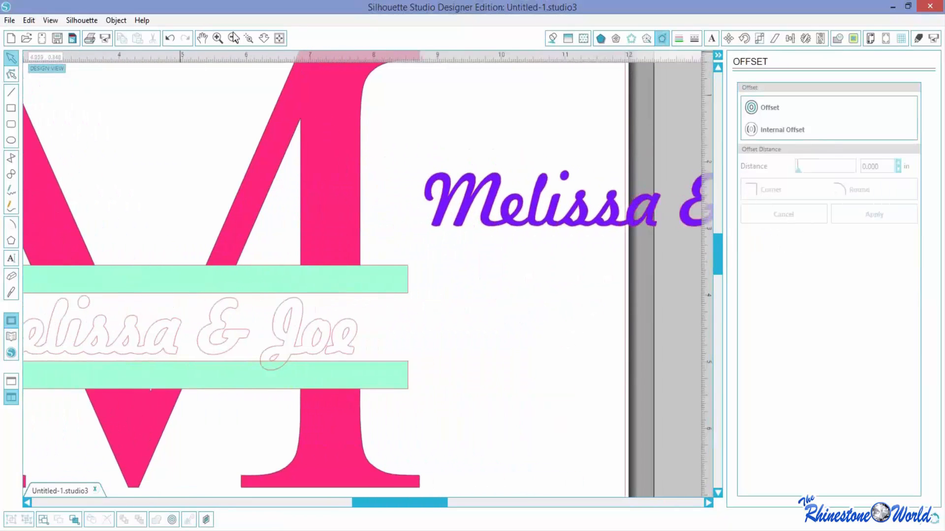
pyautogui.click(233, 39)
pyautogui.click(232, 39)
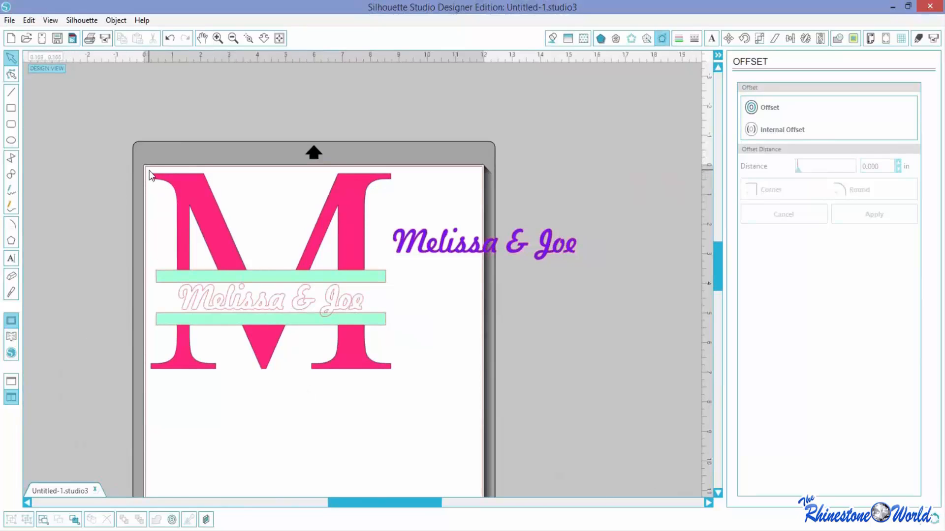
pyautogui.moveTo(148, 172); pyautogui.dragTo(376, 393)
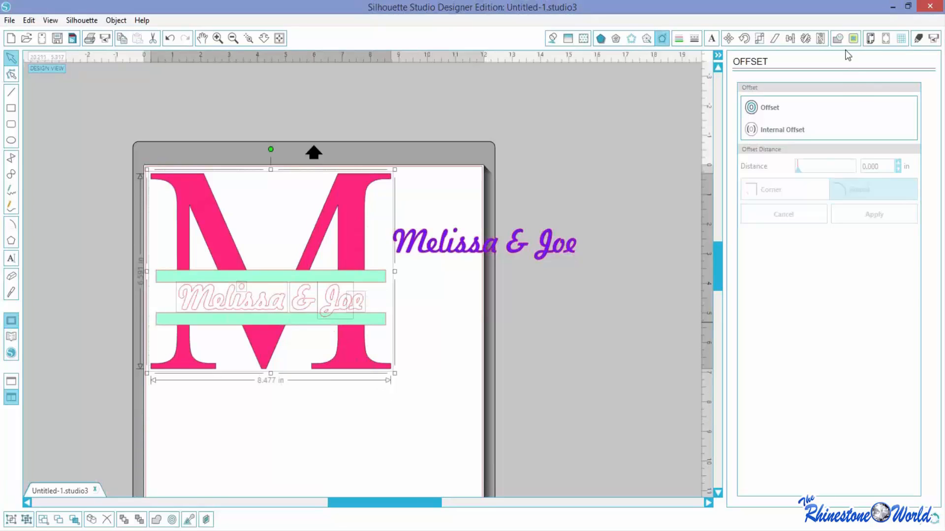
pyautogui.click(838, 38)
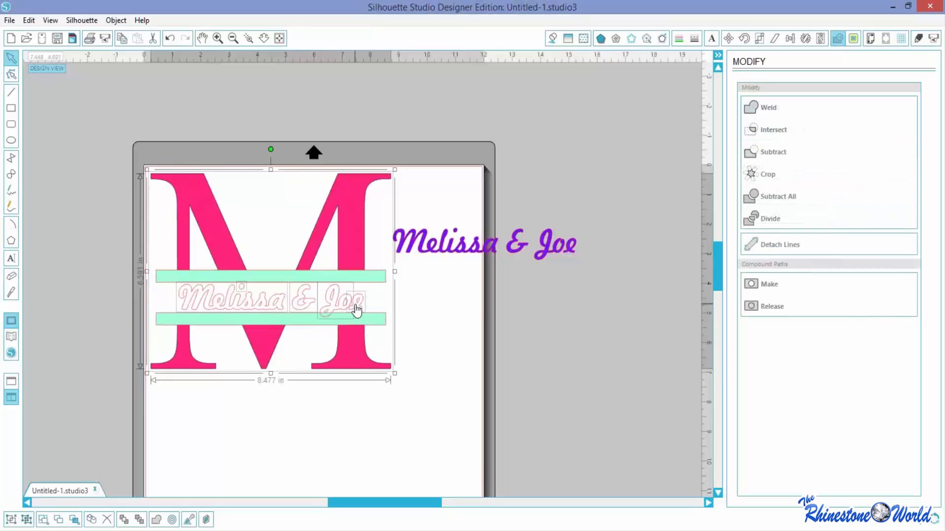
pyautogui.click(773, 152)
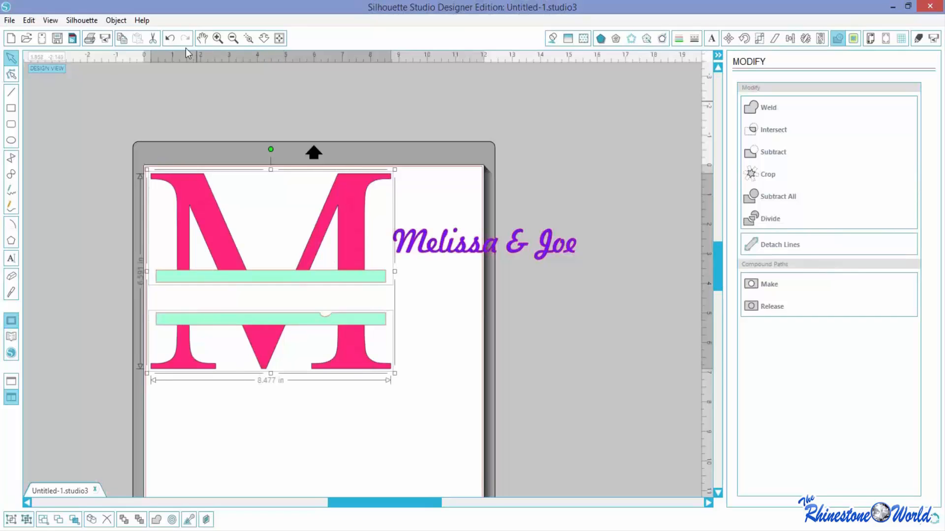
# Step: Group the split M with the notched mint bars and shift the group slightly on the page
pyautogui.click(115, 21)
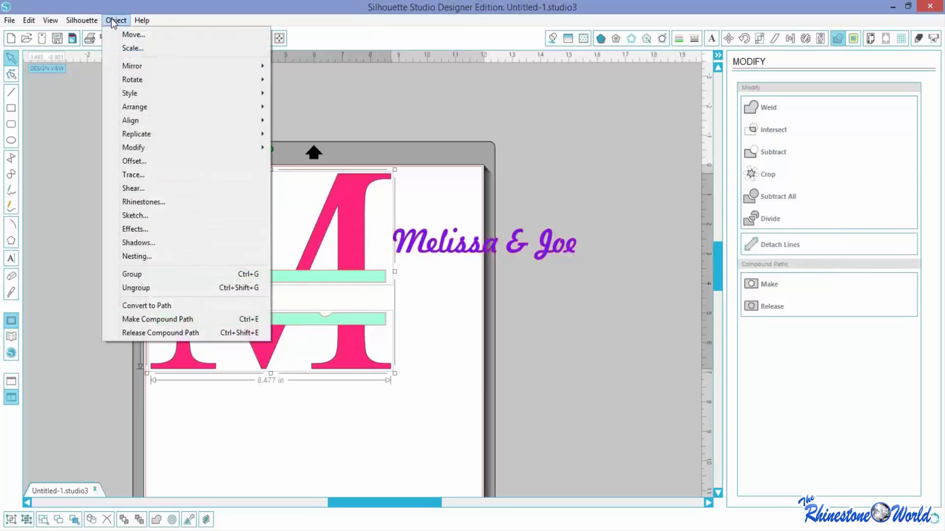
pyautogui.click(130, 279)
pyautogui.moveTo(260, 327); pyautogui.dragTo(370, 355)
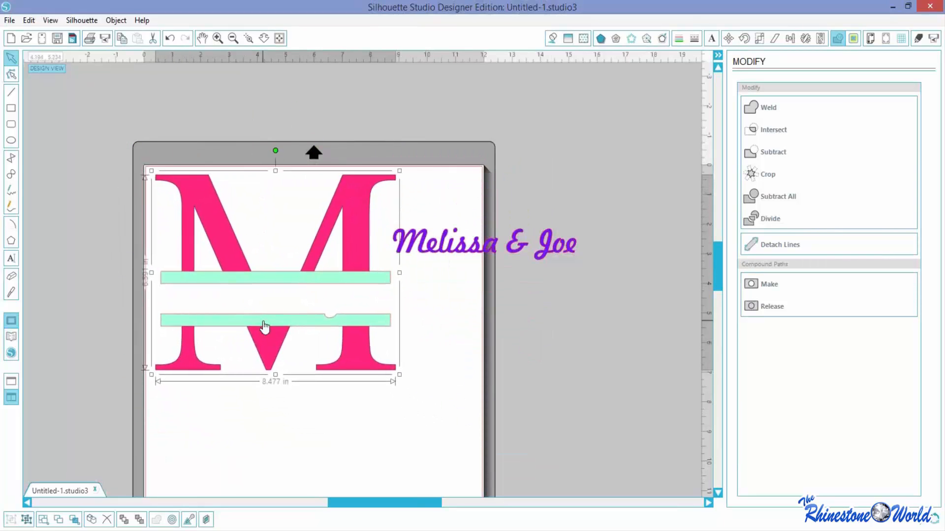
# Step: Move the purple names back between the mint bars, fitting the J into the lower bar's notch
pyautogui.click(477, 320)
pyautogui.moveTo(583, 280); pyautogui.dragTo(241, 310)
pyautogui.click(311, 416)
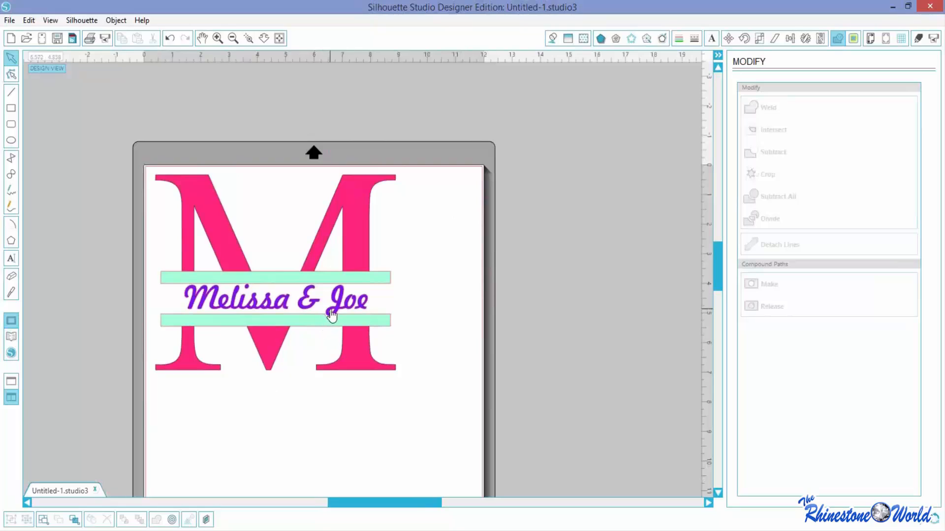
pyautogui.click(342, 303)
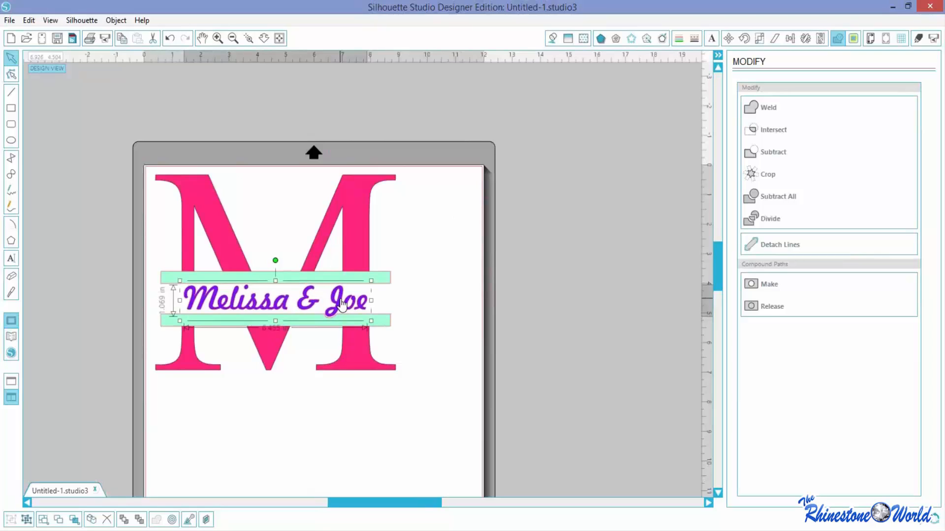
pyautogui.click(481, 396)
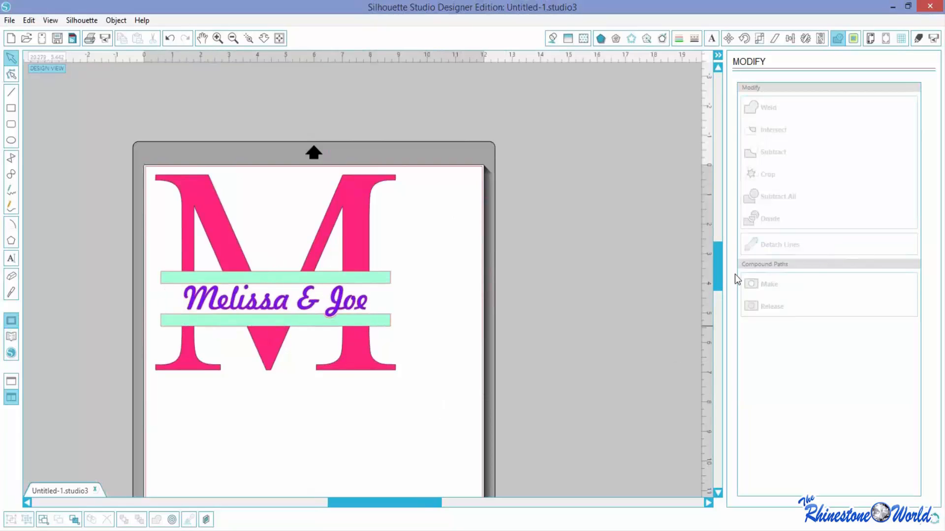
# Step: Add the text "Est. 2013" in Times New Roman just below the split M
pyautogui.moveTo(719, 266); pyautogui.dragTo(719, 283)
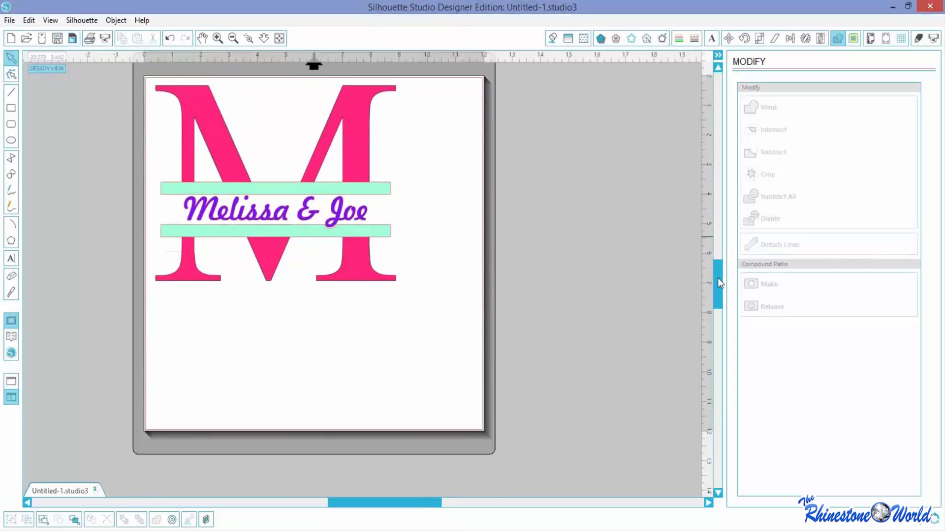
pyautogui.click(11, 258)
pyautogui.click(222, 305)
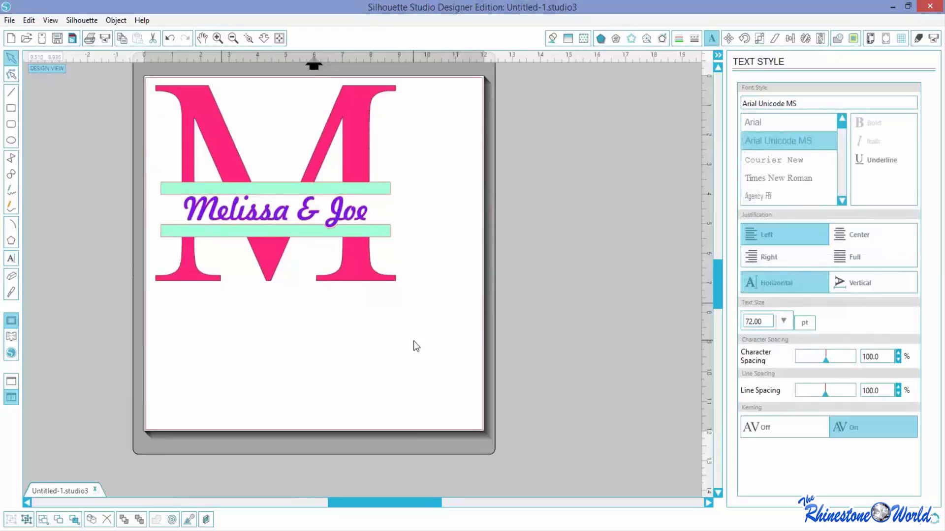
pyautogui.click(826, 103)
pyautogui.write('times New Roman')
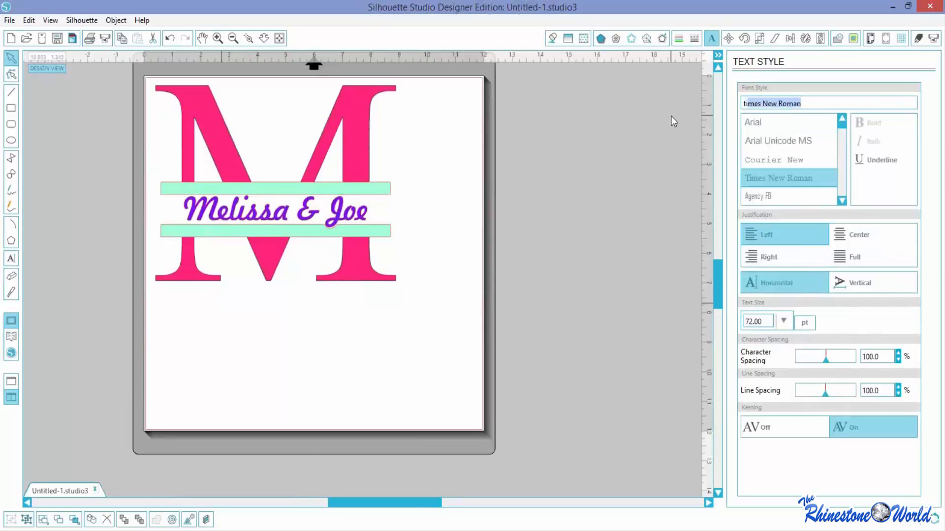
pyautogui.press('Return')
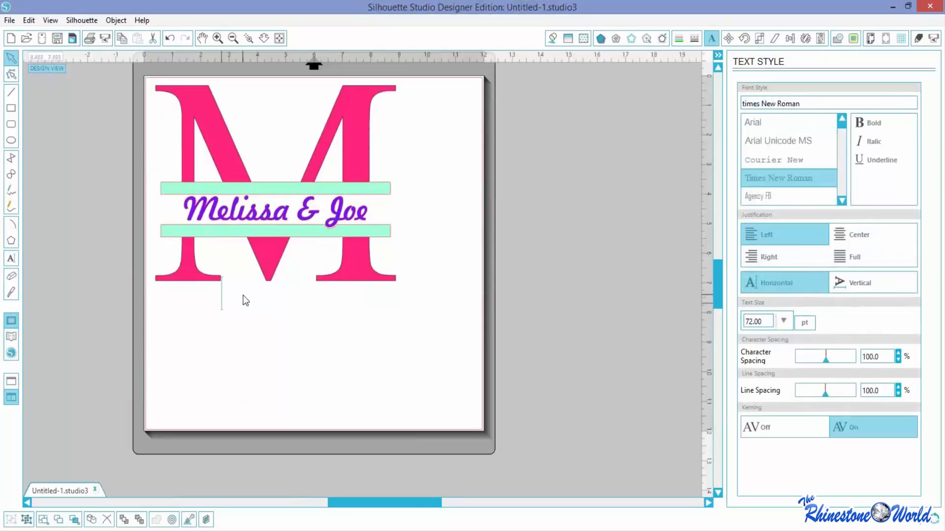
pyautogui.write('Est.')
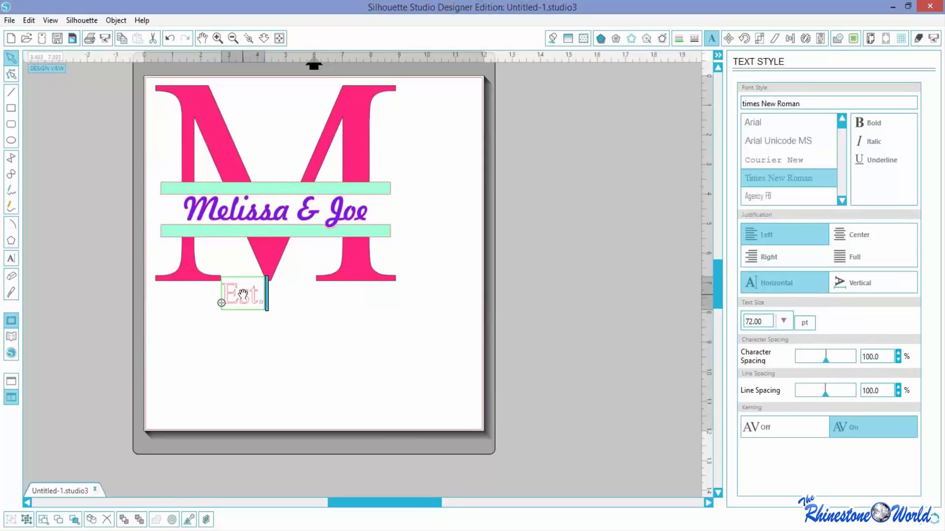
pyautogui.write(' 2013')
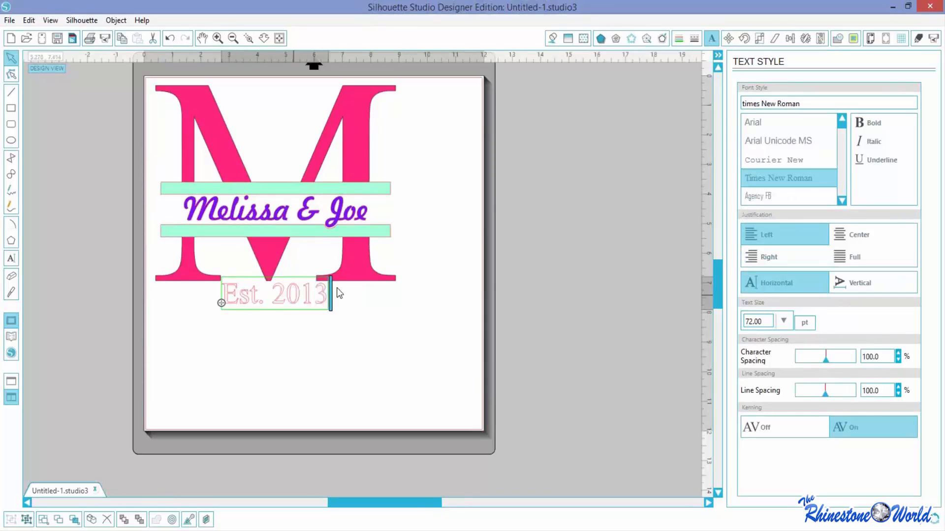
# Step: Fill the whole "Est. 2013" text with a magenta colour
pyautogui.moveTo(328, 295); pyautogui.dragTo(222, 295)
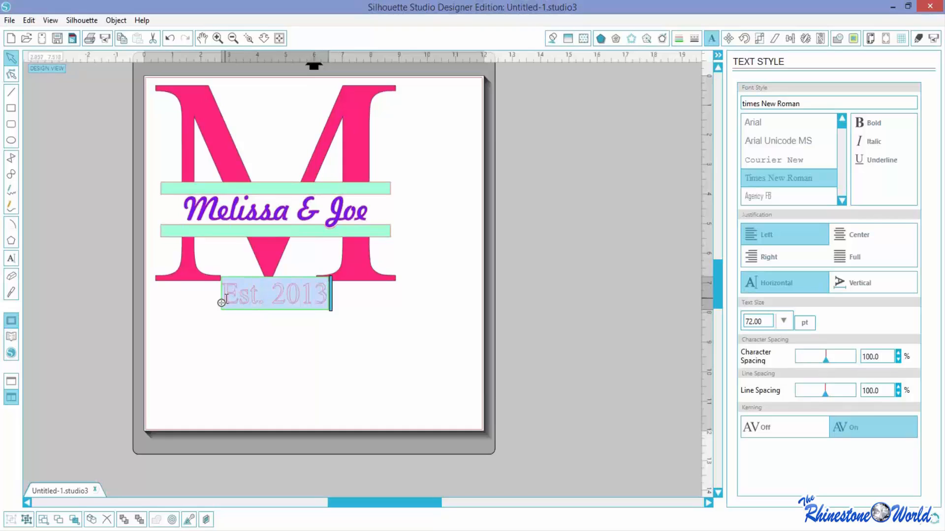
pyautogui.click(552, 38)
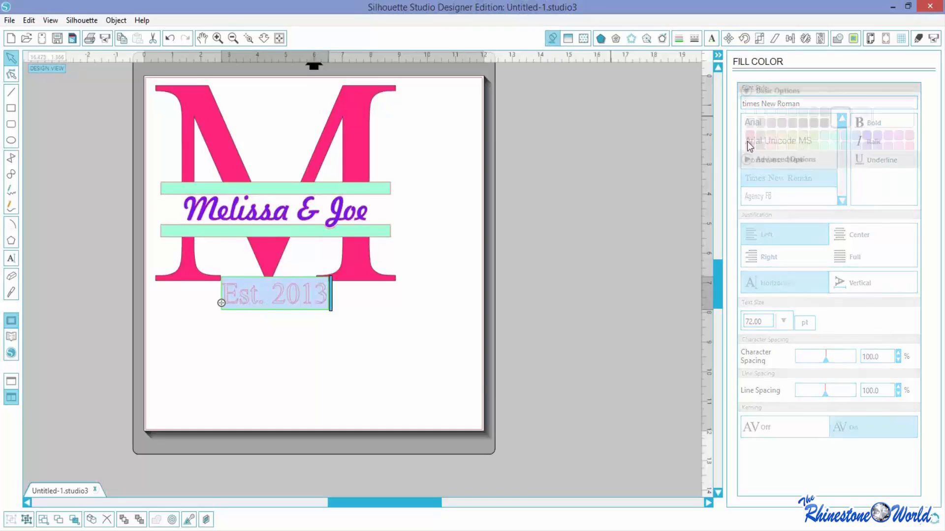
pyautogui.click(824, 147)
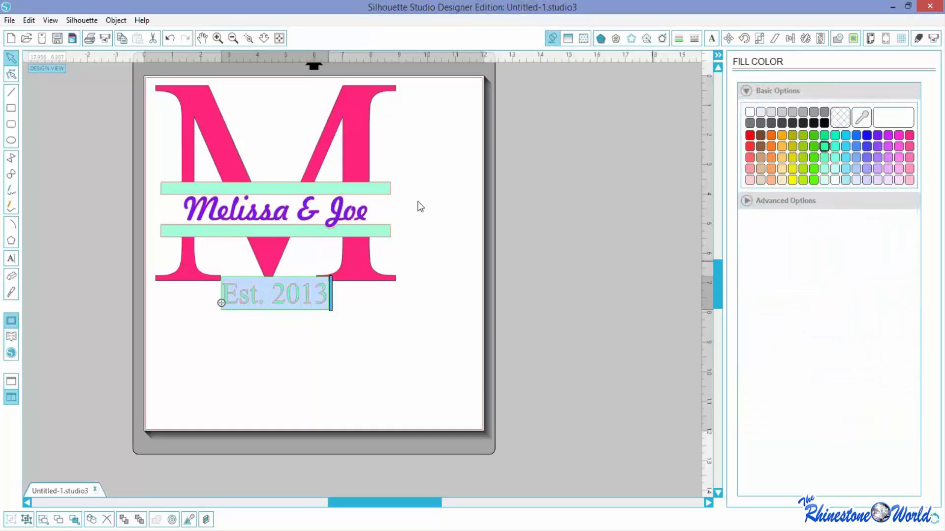
pyautogui.click(900, 137)
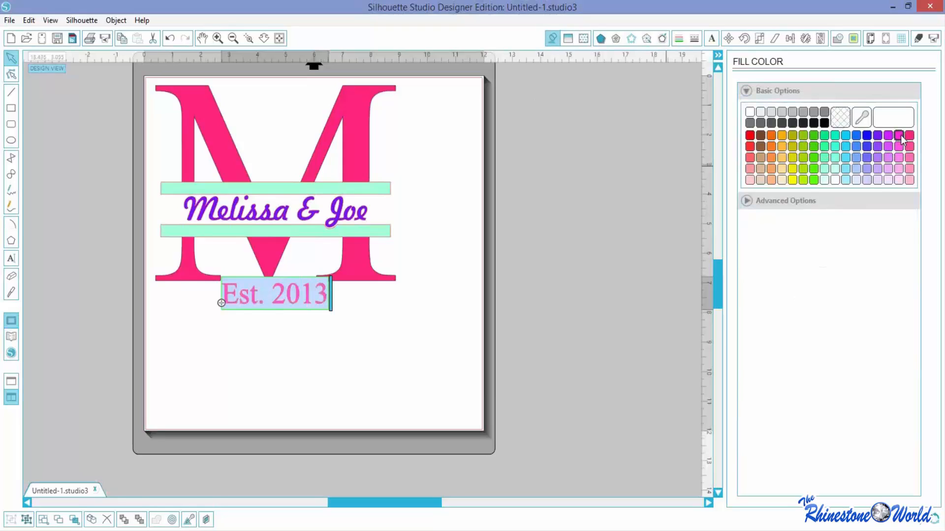
pyautogui.click(249, 375)
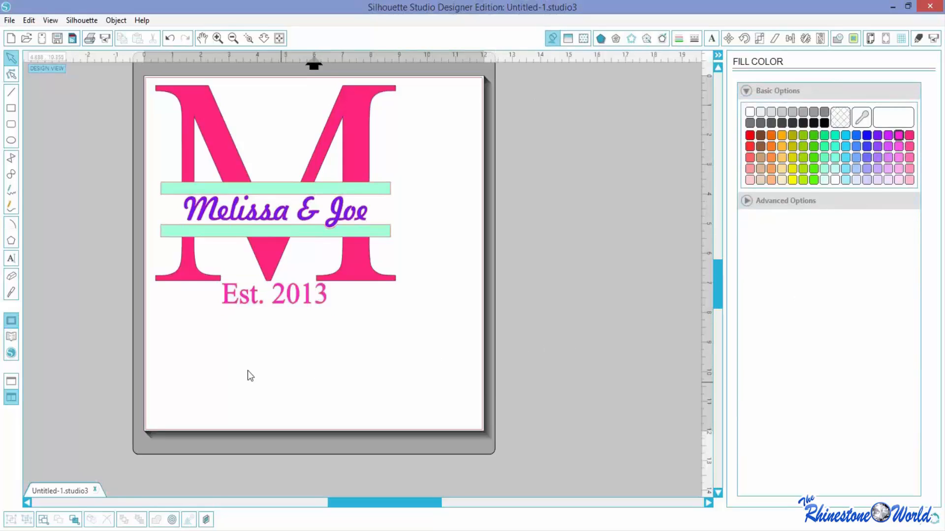
# Step: Recolour the whole "Est. 2013" text with the pink fill sampled from the large M
pyautogui.doubleClick(325, 298)
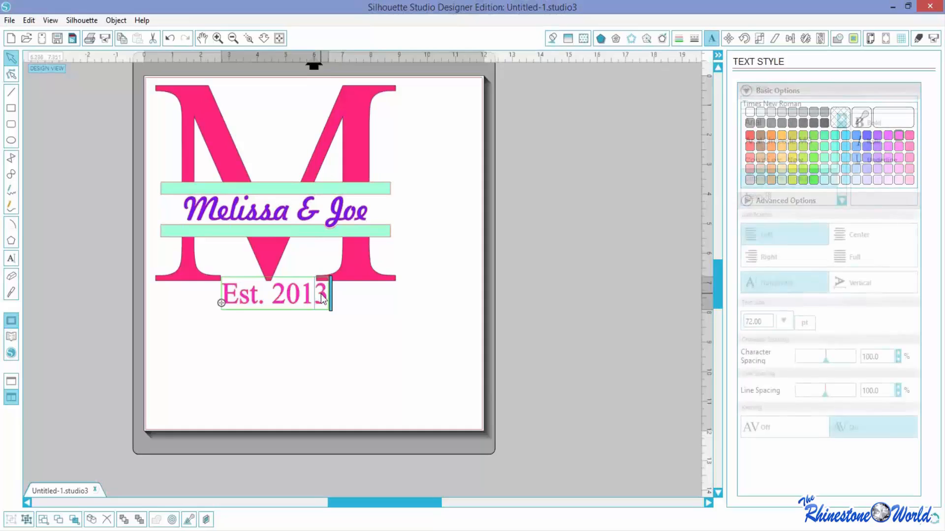
pyautogui.moveTo(330, 297); pyautogui.dragTo(213, 301)
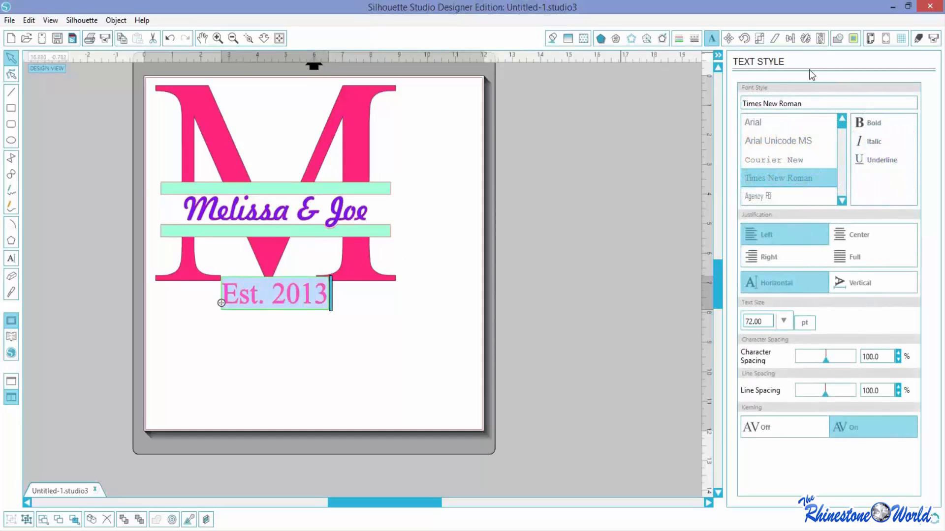
pyautogui.click(552, 40)
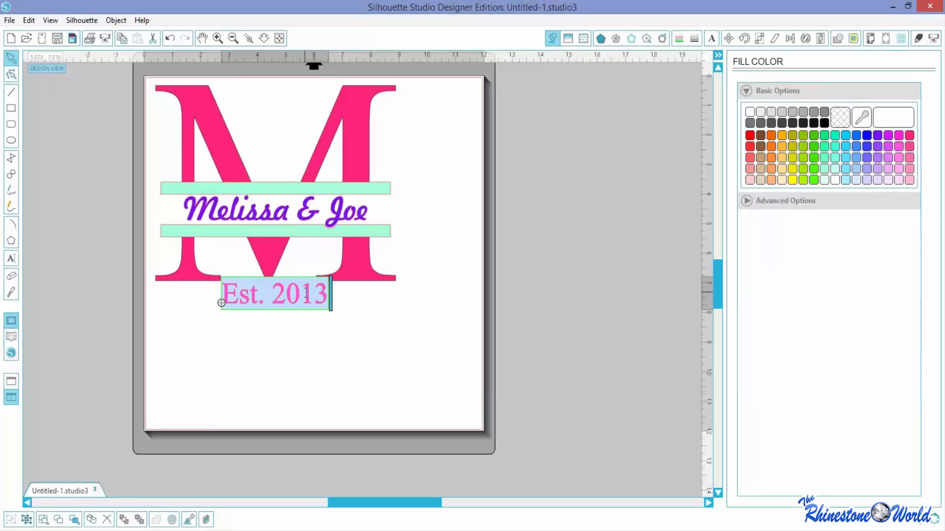
pyautogui.click(861, 117)
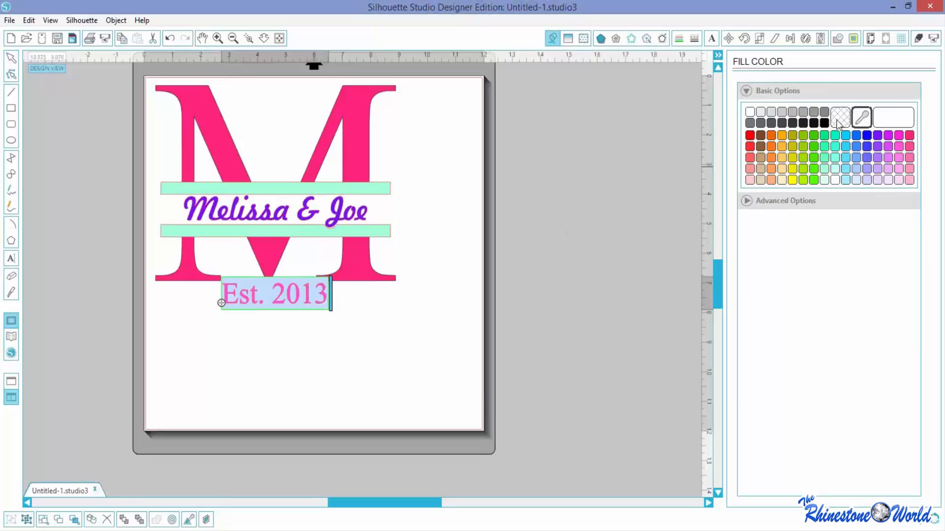
pyautogui.click(358, 113)
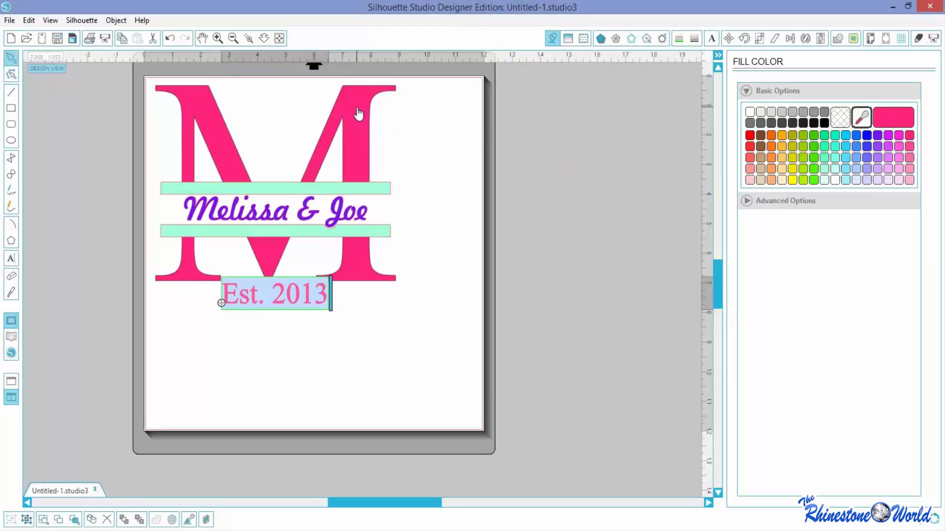
pyautogui.click(276, 296)
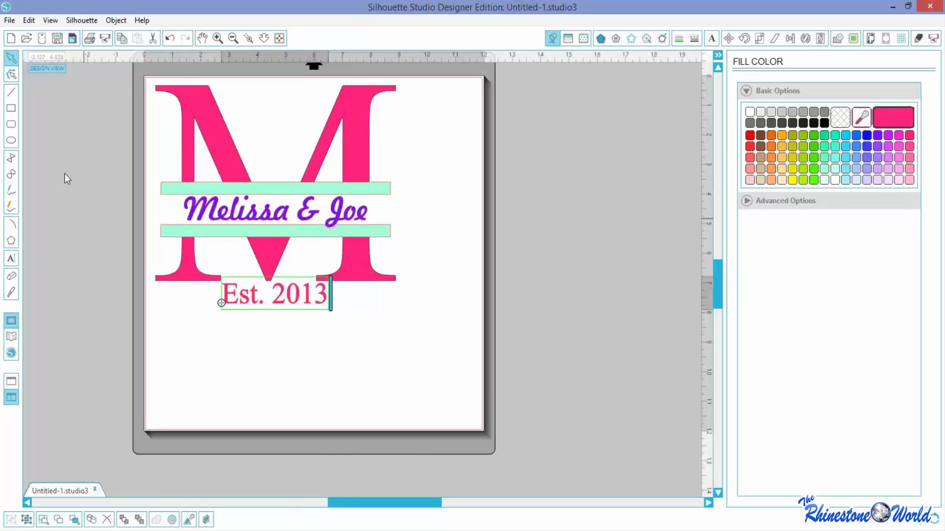
# Step: Move "Est. 2013" down clear of the M and centre it horizontally with the letter and the names
pyautogui.click(9, 59)
pyautogui.click(217, 363)
pyautogui.moveTo(253, 297); pyautogui.dragTo(254, 320)
pyautogui.moveTo(353, 361); pyautogui.dragTo(260, 198)
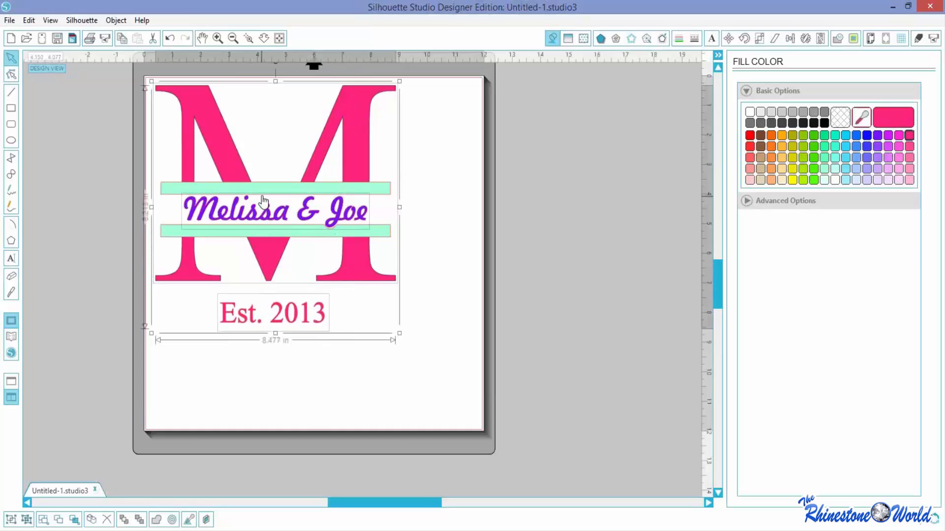
pyautogui.click(793, 40)
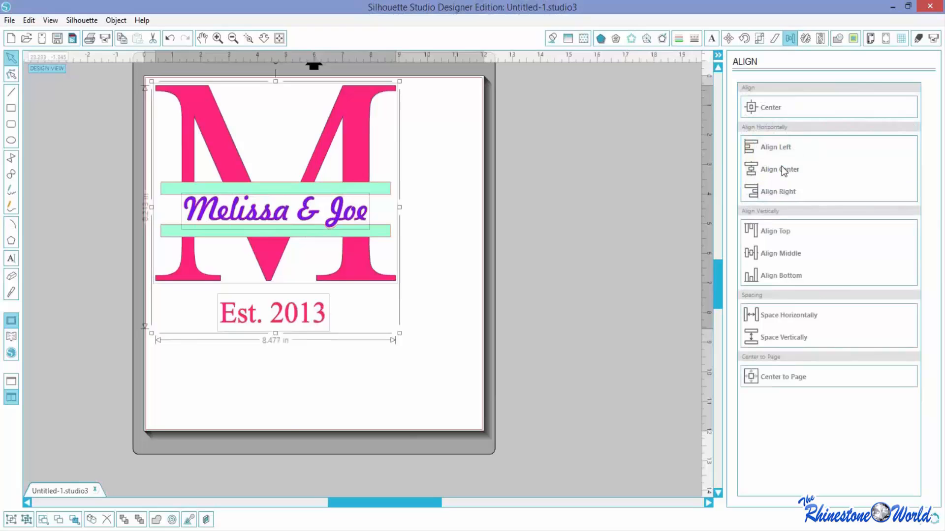
pyautogui.click(782, 168)
pyautogui.click(260, 386)
# Step: Nudge the "Est. 2013" text up slightly, closer to the base of the M
pyautogui.click(267, 319)
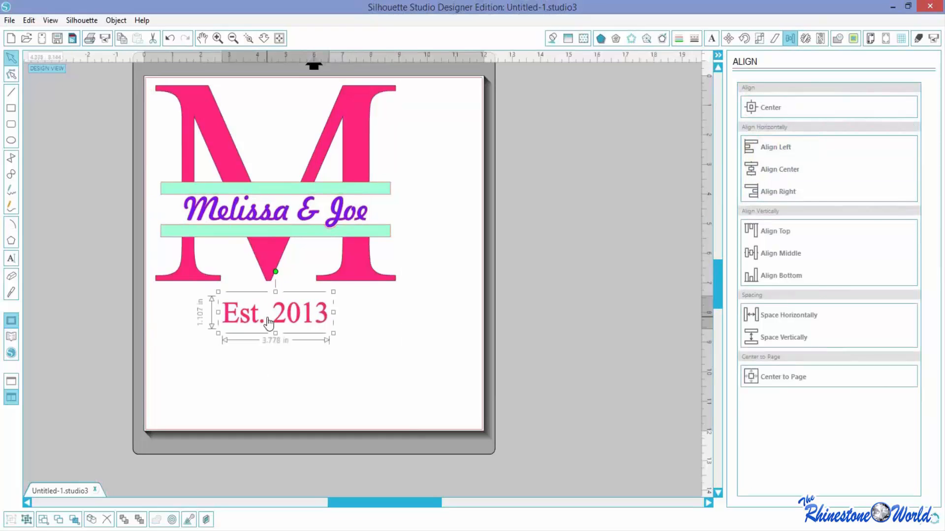
pyautogui.press('Up')
pyautogui.press('Up')
pyautogui.press('Up')
pyautogui.press('Up')
pyautogui.press('Up')
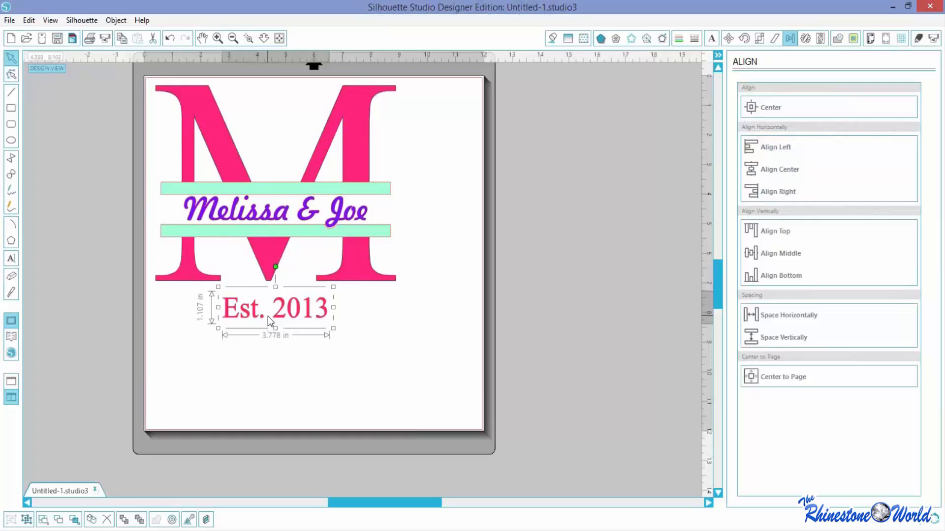
pyautogui.click(271, 381)
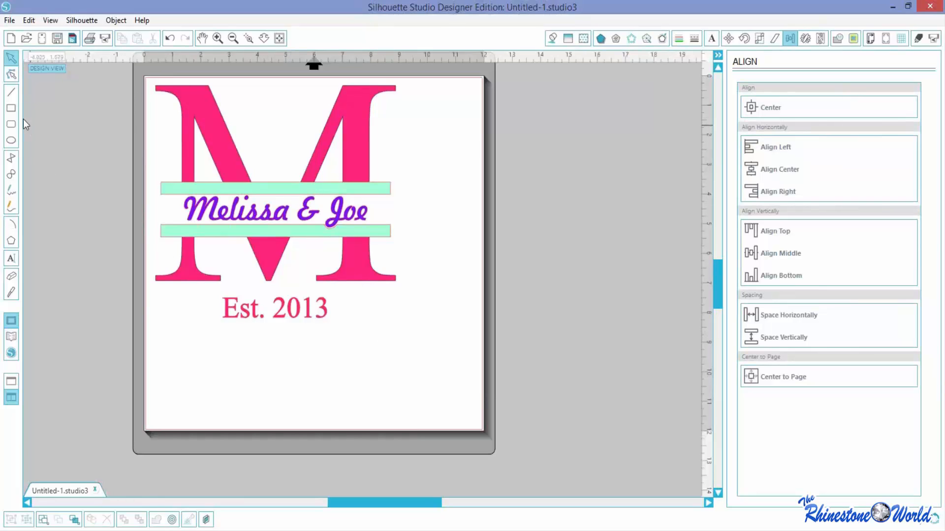
# Step: Draw a rectangular frame around the whole design, enclosing the M, the names and "Est. 2013"
pyautogui.click(14, 110)
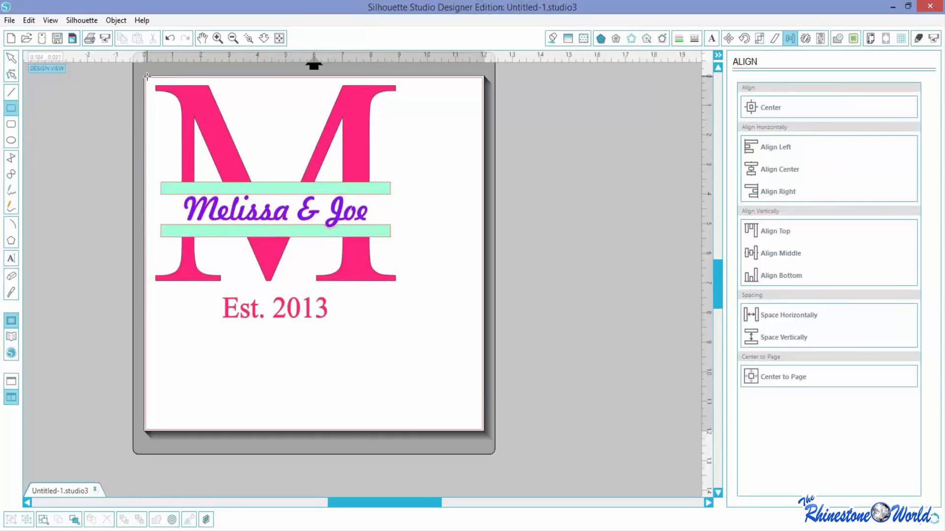
pyautogui.moveTo(148, 77); pyautogui.dragTo(412, 326)
pyautogui.moveTo(410, 326); pyautogui.dragTo(411, 325)
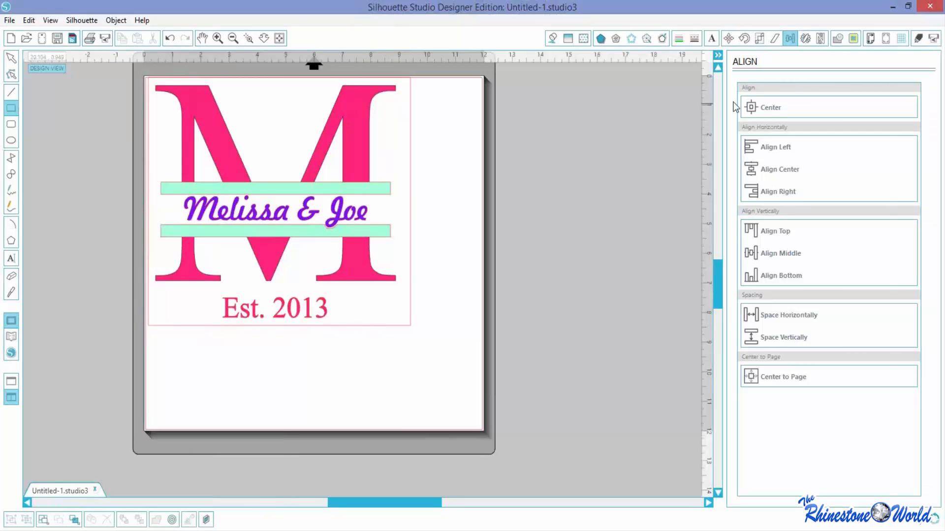
# Step: Review the design's cut lines and the available material types in the cut settings
pyautogui.click(917, 43)
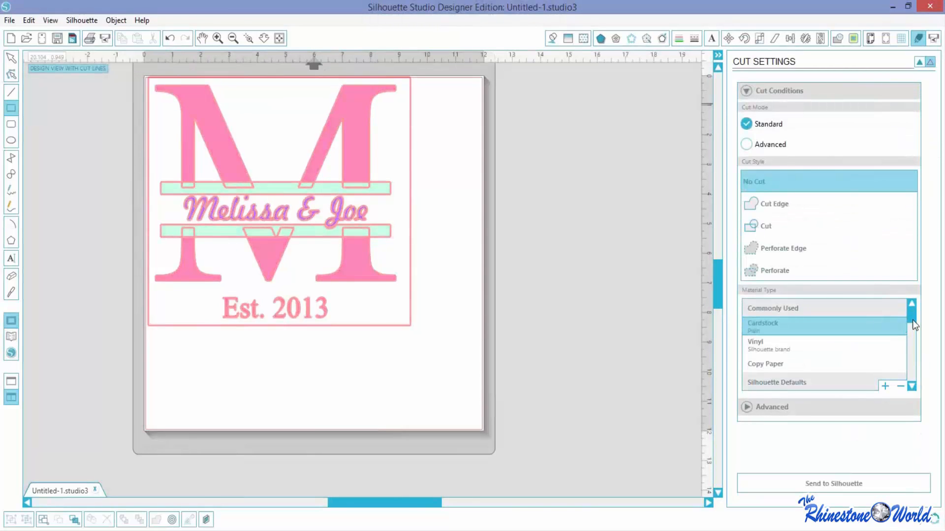
pyautogui.moveTo(913, 320); pyautogui.dragTo(914, 338)
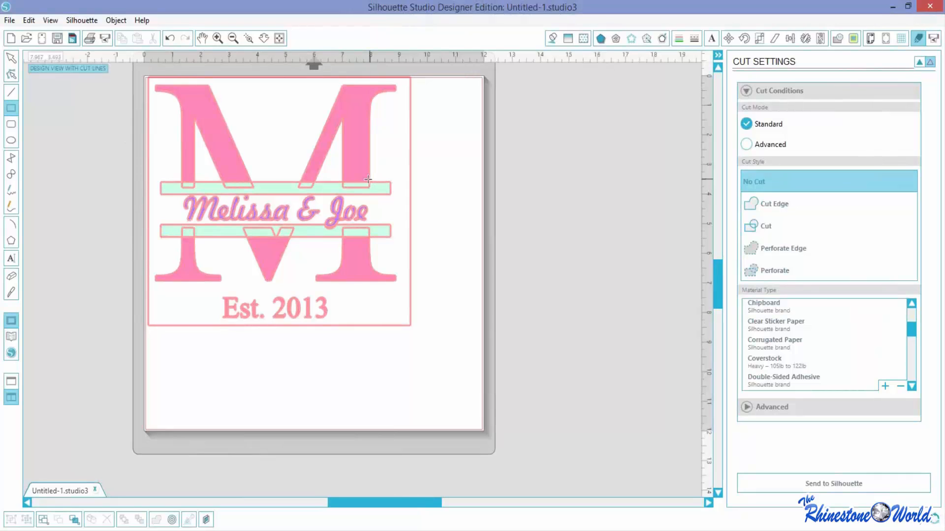
pyautogui.click(550, 39)
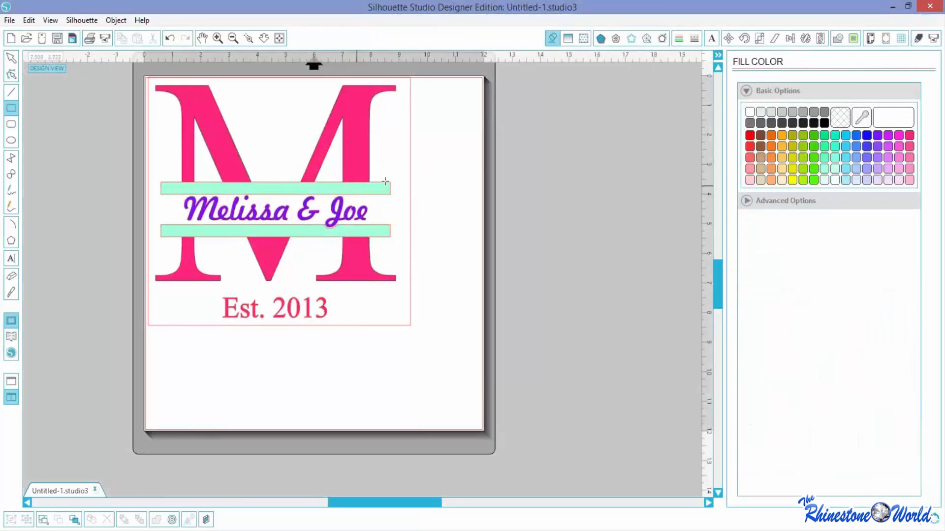
# Step: Ungroup the split M and mint bars, and select the upper half of the letter
pyautogui.click(10, 57)
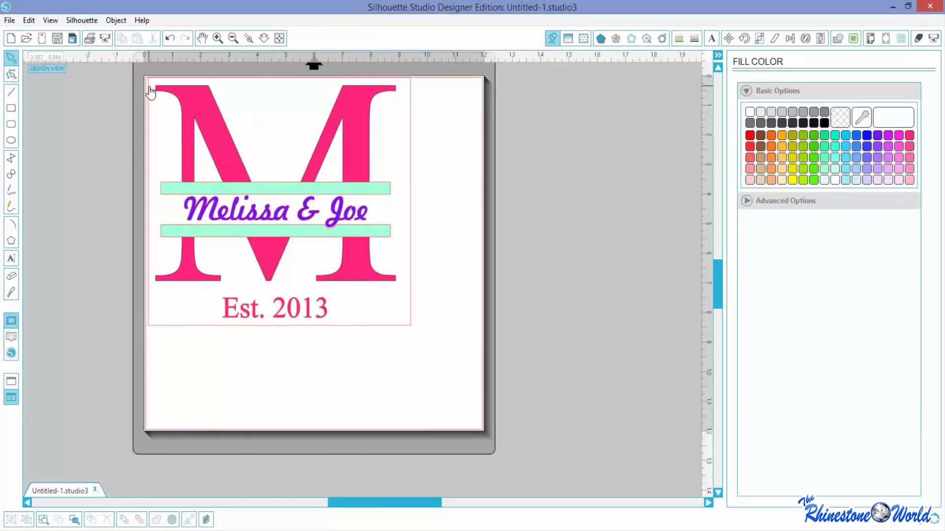
pyautogui.click(340, 149)
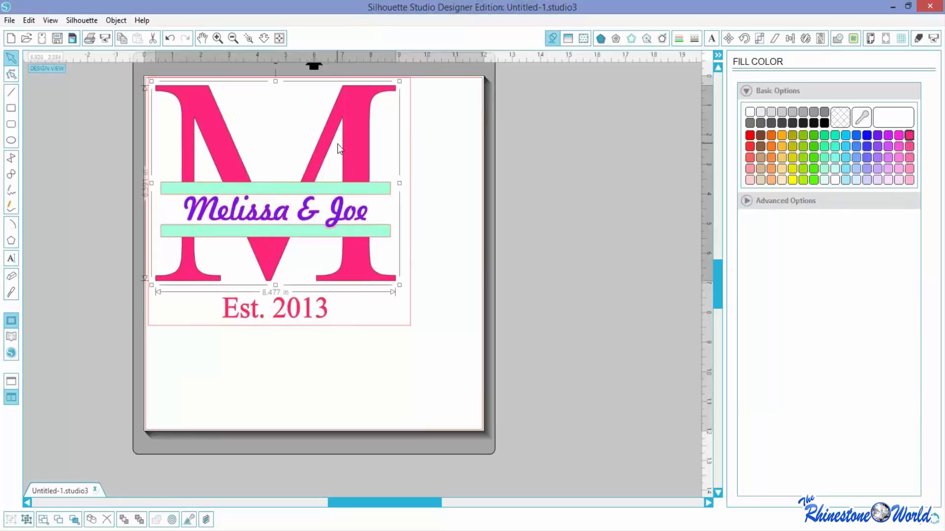
pyautogui.click(116, 21)
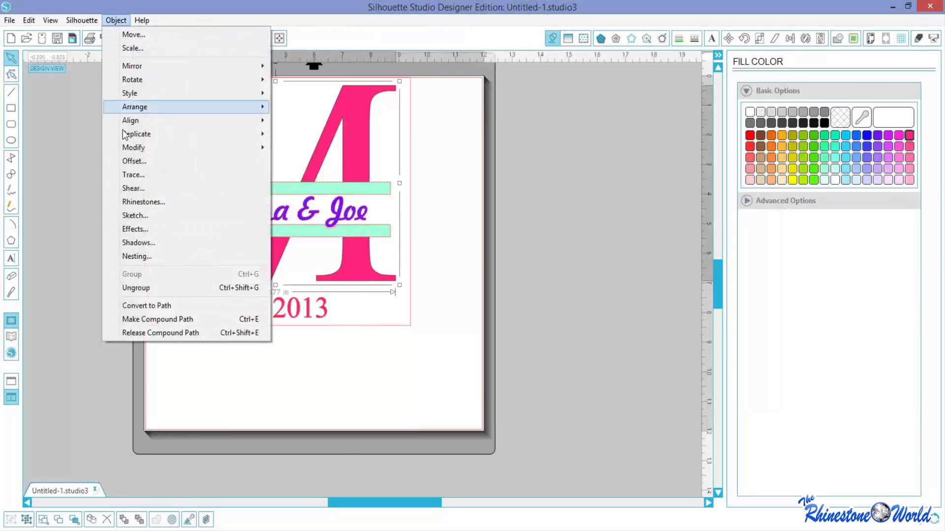
pyautogui.click(144, 287)
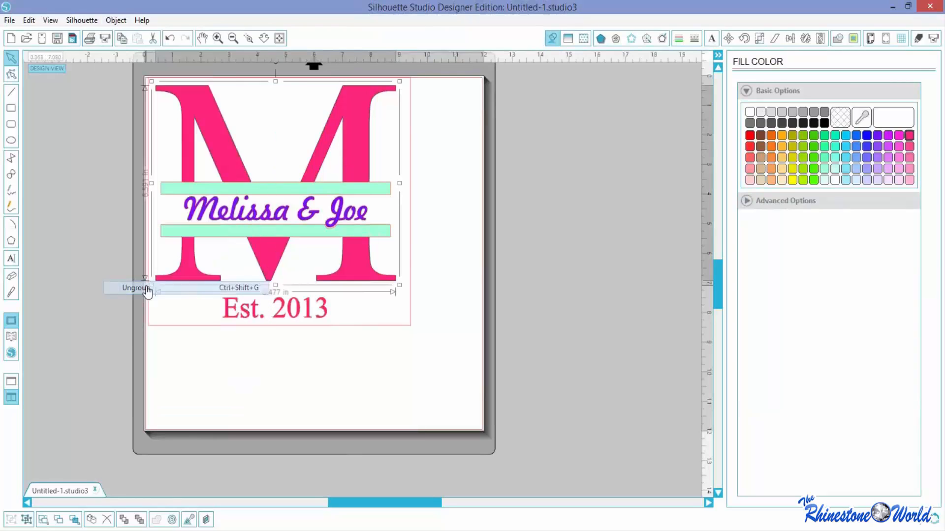
pyautogui.click(462, 208)
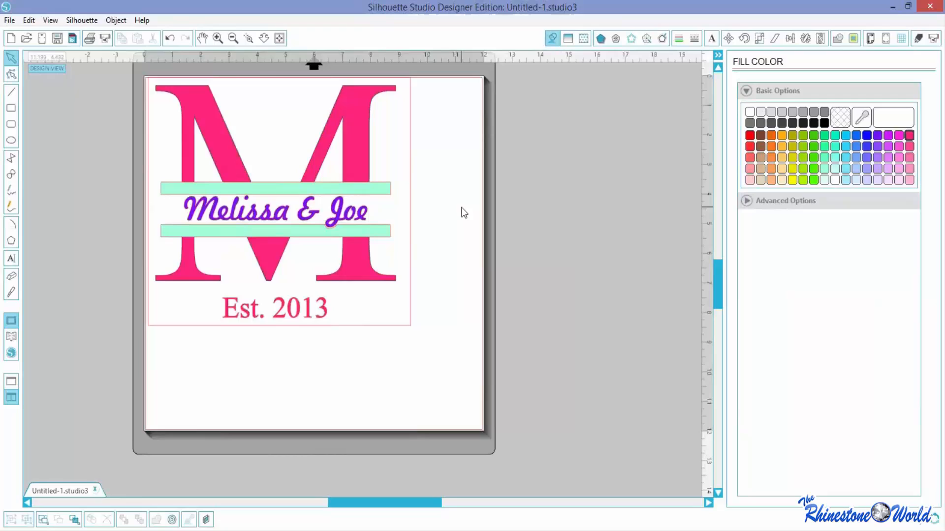
pyautogui.click(361, 192)
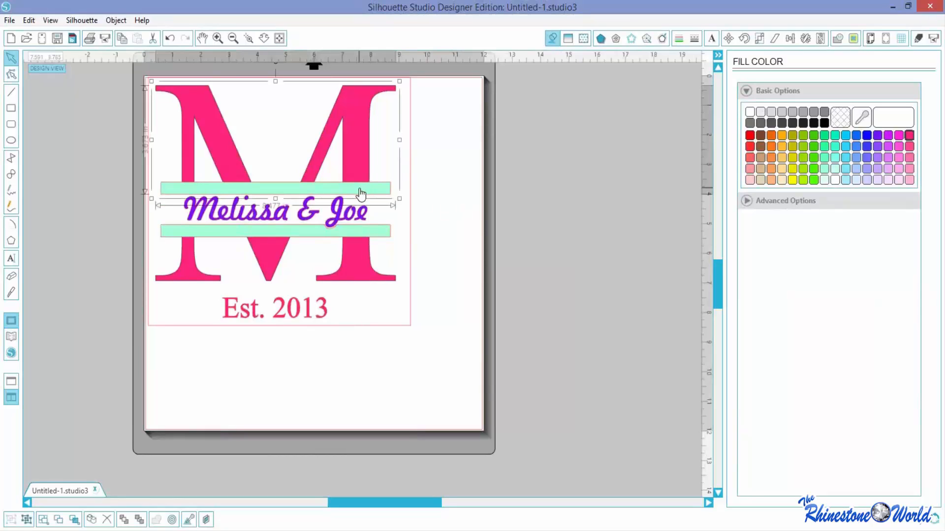
# Step: Ungroup the upper half of the M into its separate pieces
pyautogui.click(429, 140)
pyautogui.click(356, 112)
pyautogui.click(122, 20)
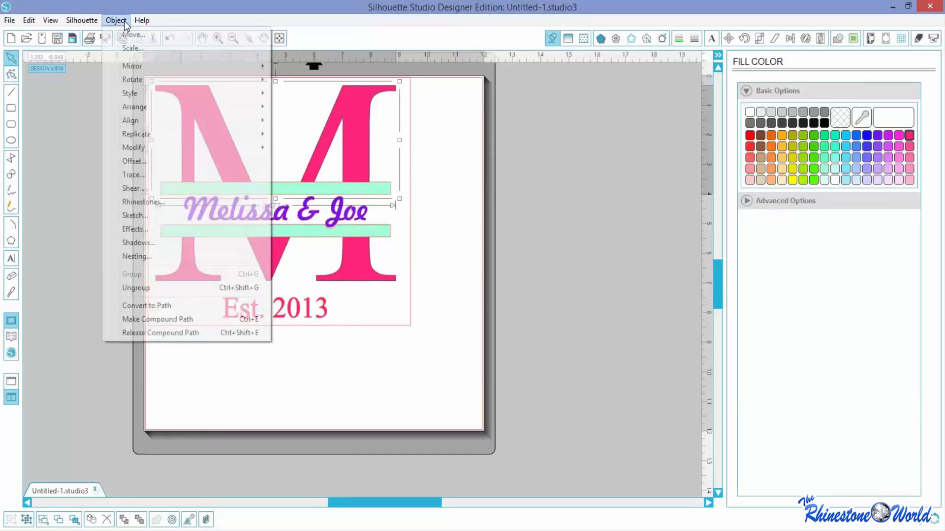
pyautogui.click(145, 289)
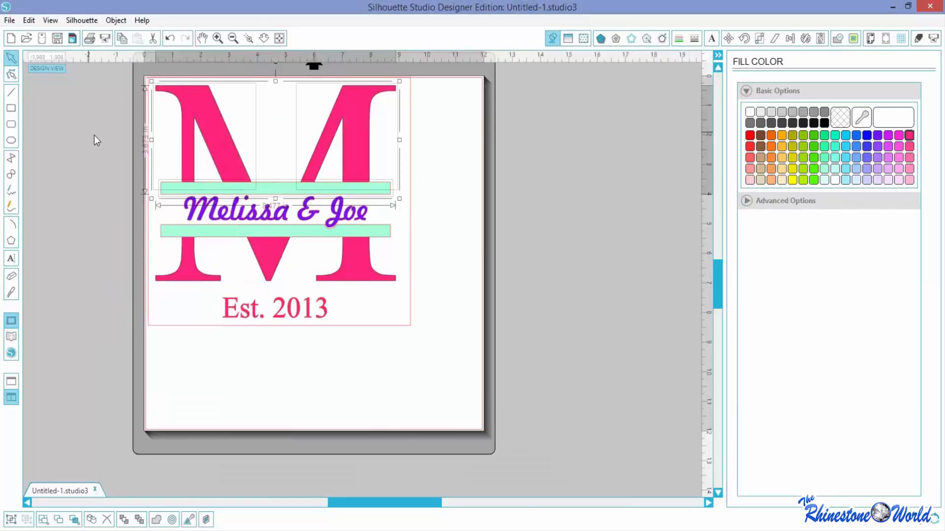
pyautogui.click(473, 218)
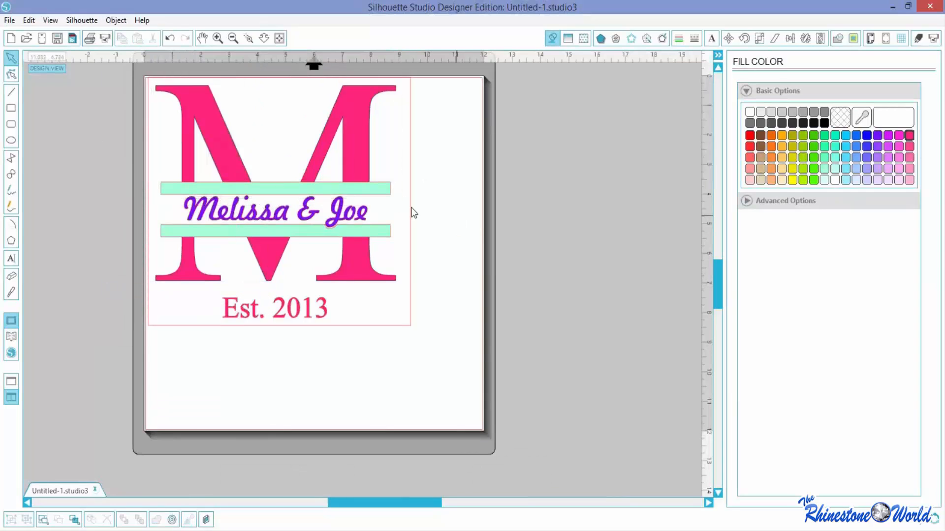
# Step: Try to subtract using the upper mint bar and the two top pieces of the M, and undo it
pyautogui.click(347, 192)
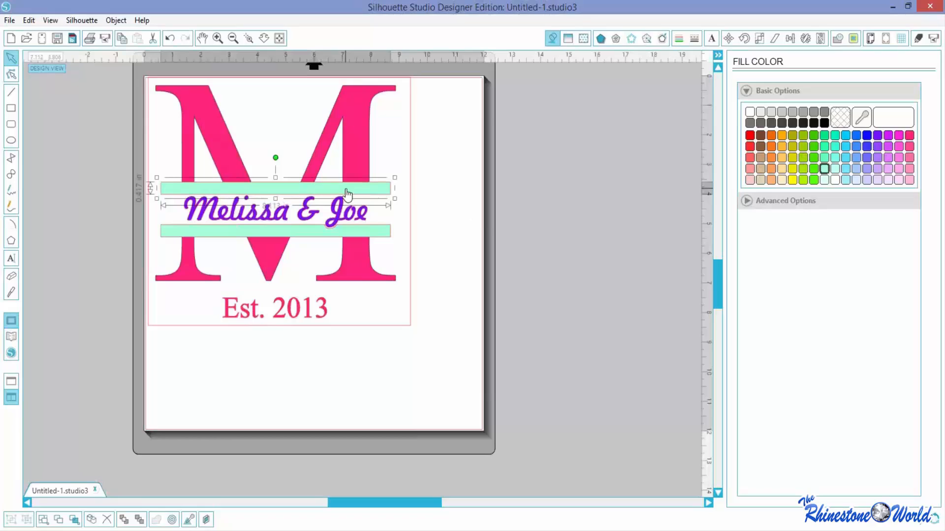
pyautogui.click(201, 127)
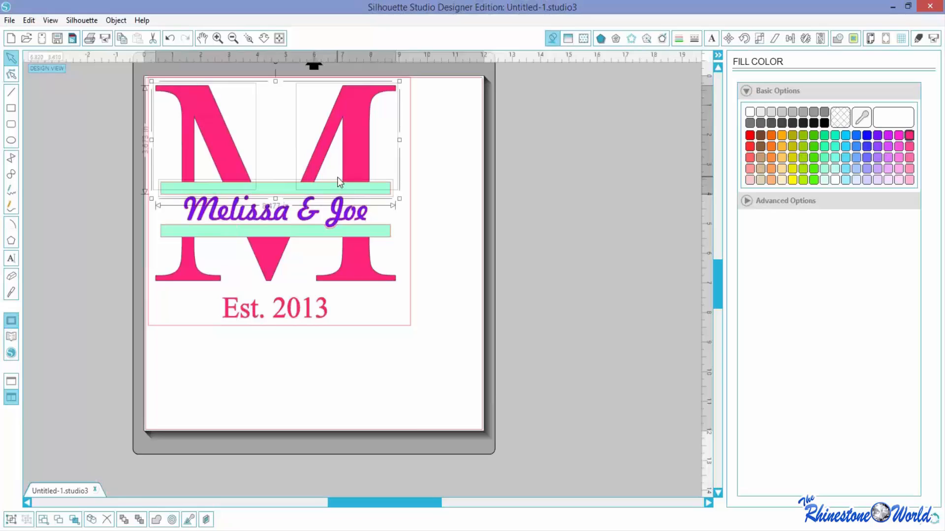
pyautogui.click(838, 39)
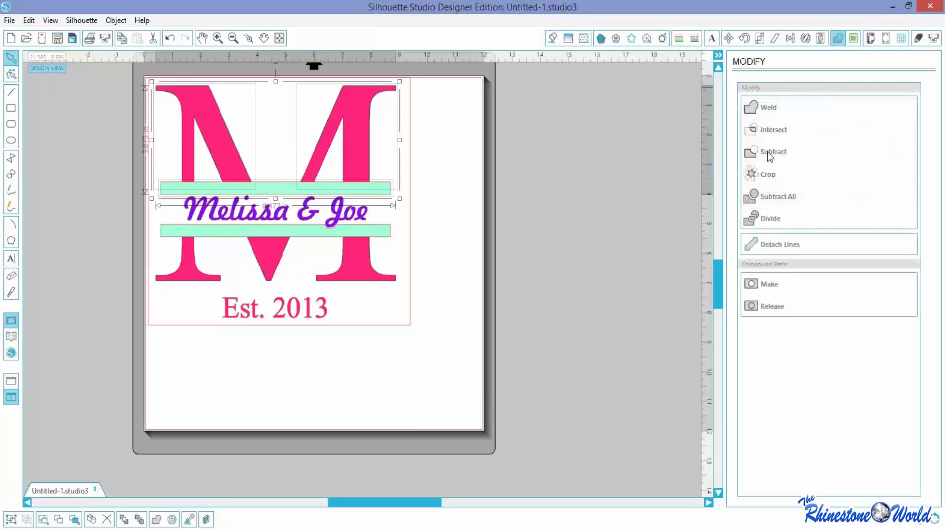
pyautogui.click(767, 153)
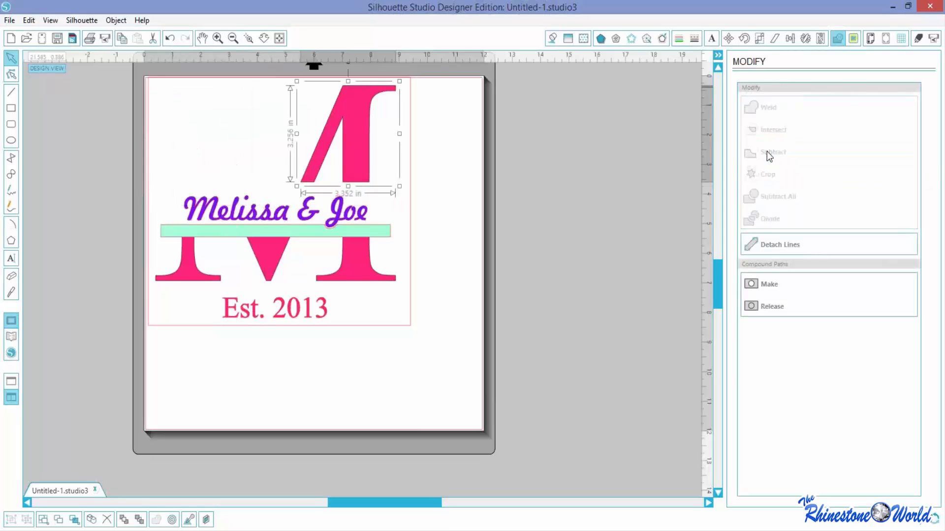
pyautogui.hotkey('ctrl', 'z')
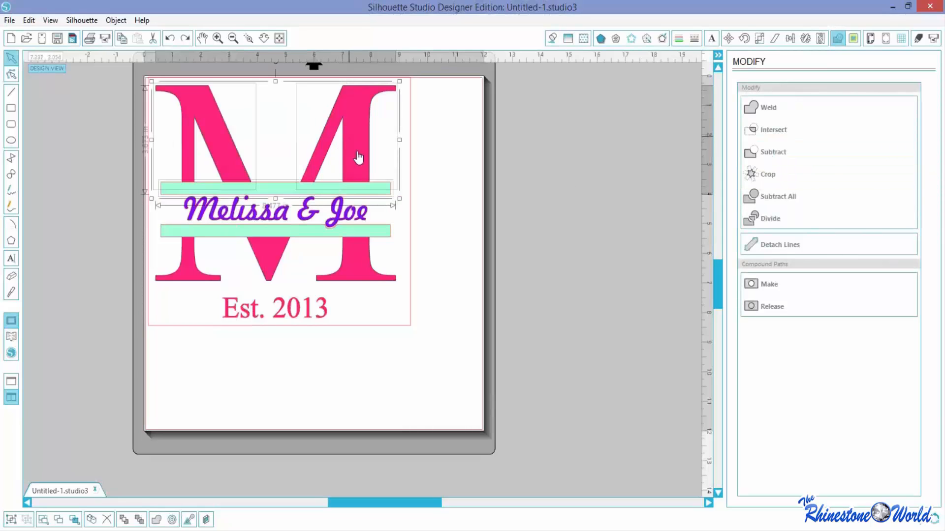
# Step: Reselect the upper mint bar with both top pieces of the M, retry the subtraction, and undo it
pyautogui.click(408, 217)
pyautogui.click(370, 190)
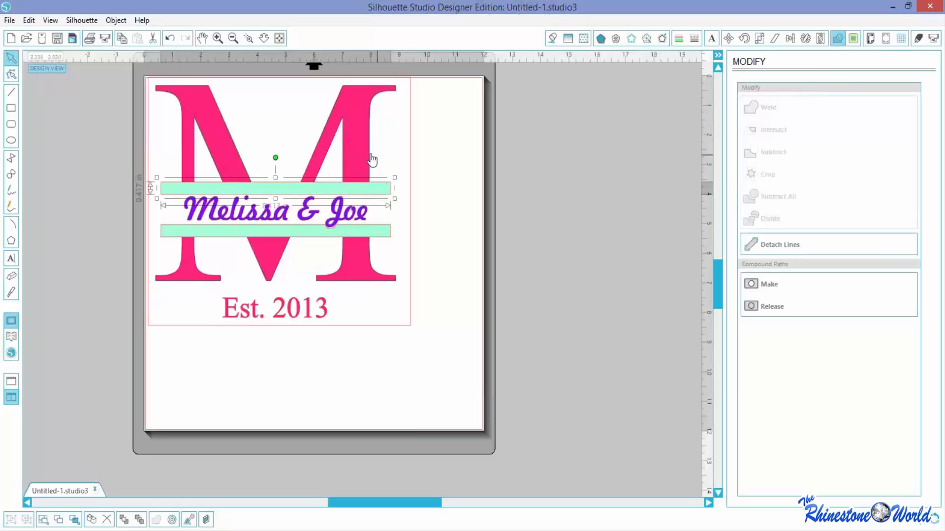
pyautogui.click(374, 162)
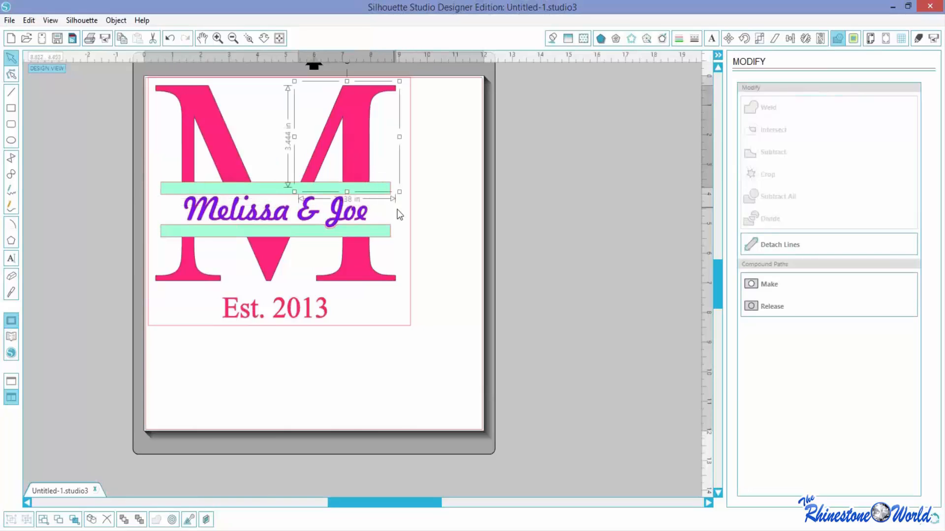
pyautogui.click(406, 206)
pyautogui.click(378, 190)
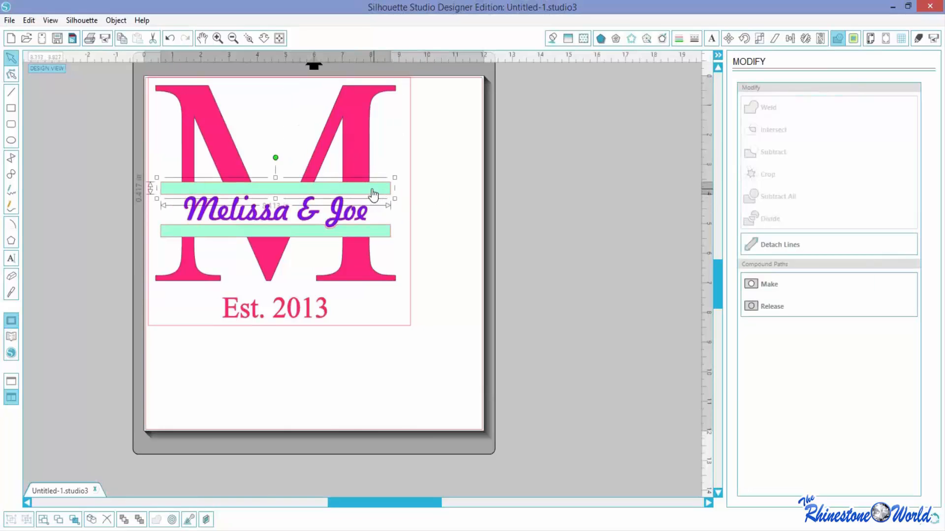
pyautogui.keyDown('shift'); pyautogui.click(356, 159); pyautogui.keyUp('shift')
pyautogui.keyDown('shift'); pyautogui.click(196, 142); pyautogui.keyUp('shift')
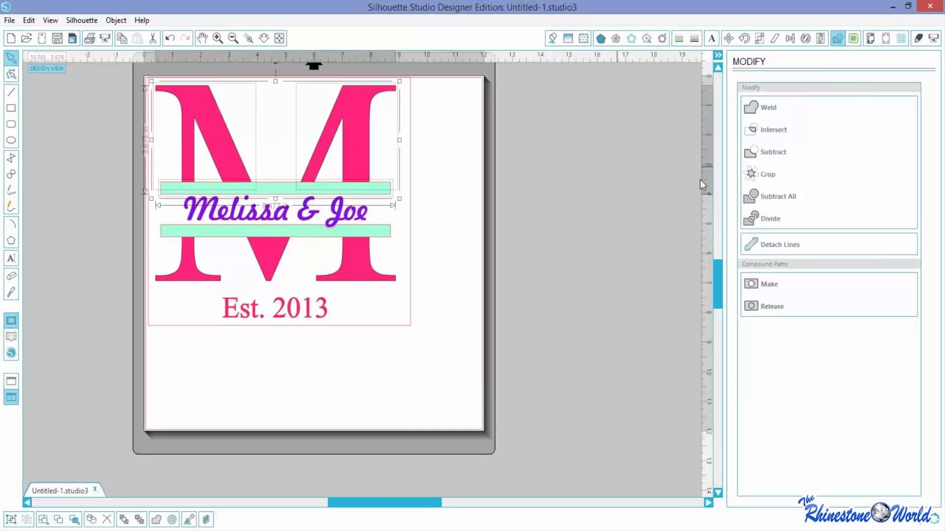
pyautogui.click(773, 156)
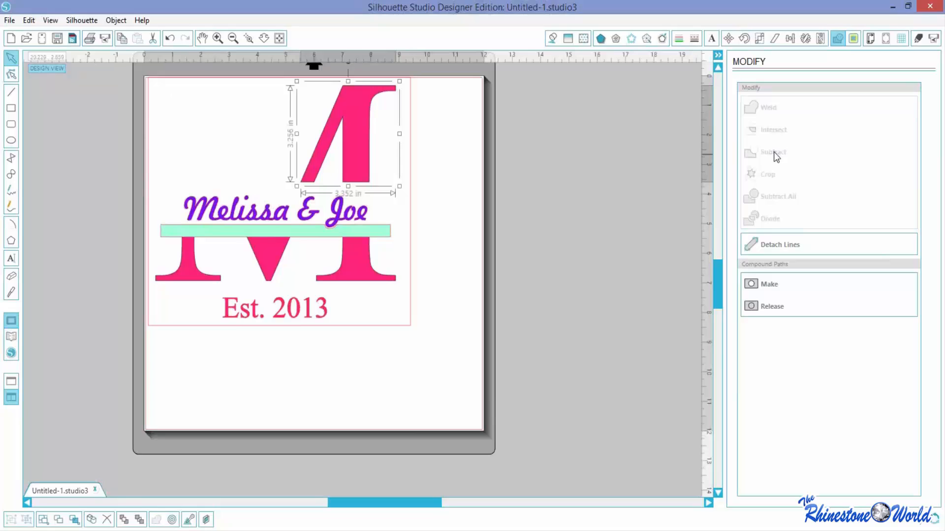
pyautogui.hotkey('ctrl', 'z')
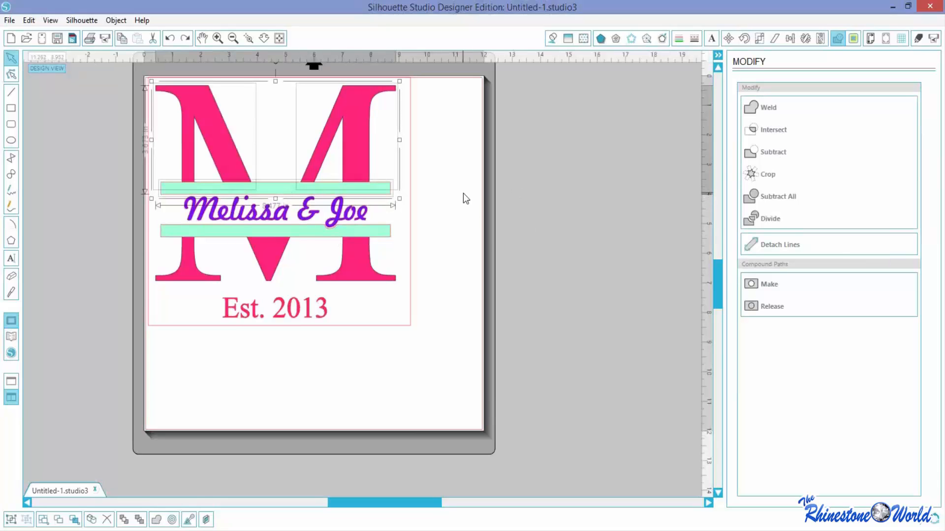
# Step: Reduce the upper mint bar's height to about 0.292 in and nudge it down towards the names
pyautogui.click(462, 198)
pyautogui.click(375, 190)
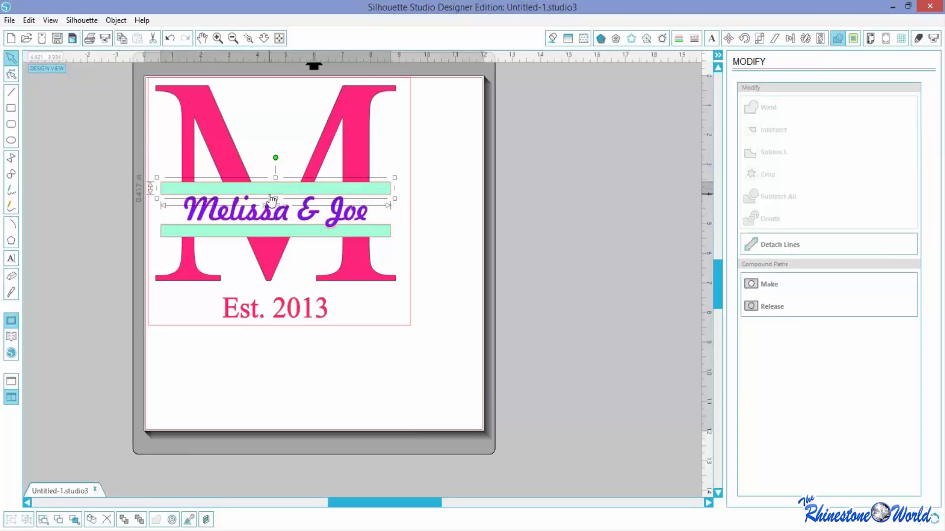
pyautogui.moveTo(275, 199); pyautogui.dragTo(275, 194)
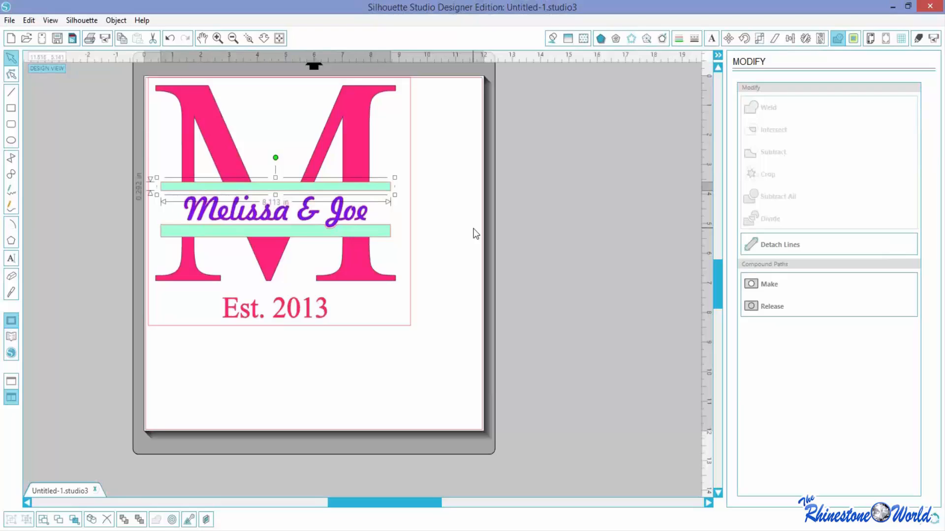
pyautogui.press('Down')
pyautogui.press('Down')
pyautogui.press('Down')
pyautogui.press('Down')
pyautogui.press('Down')
pyautogui.press('Down')
pyautogui.press('Down')
pyautogui.press('Down')
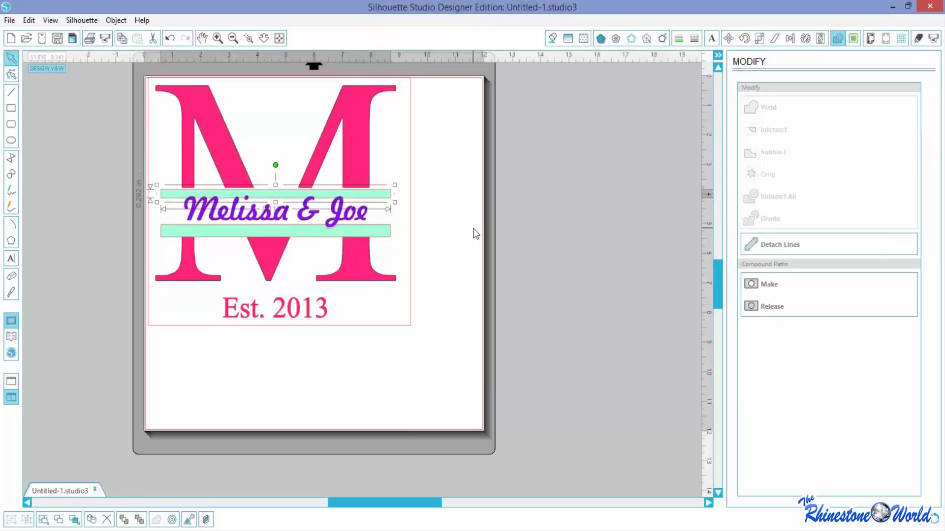
pyautogui.press('Up')
pyautogui.press('Up')
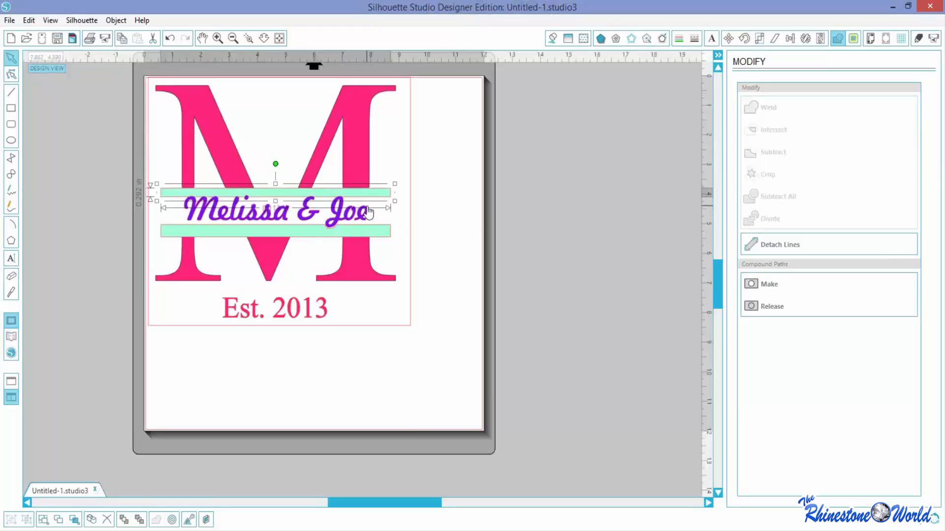
# Step: Undo the last small nudges and move the thinned upper bar back up, away from the names
pyautogui.press('i')
pyautogui.hotkey('ctrl', 'z')
pyautogui.hotkey('ctrl', 'z')
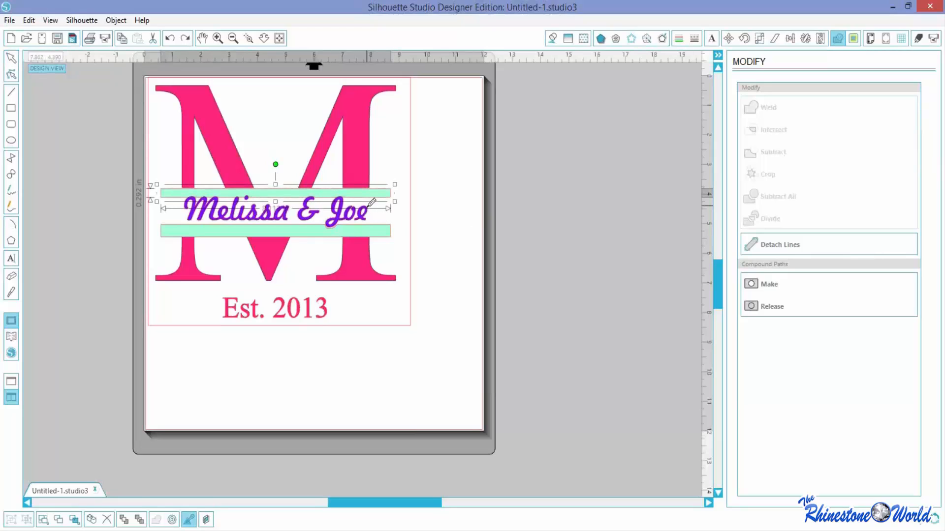
pyautogui.press('Up')
pyautogui.press('Up')
pyautogui.press('Up')
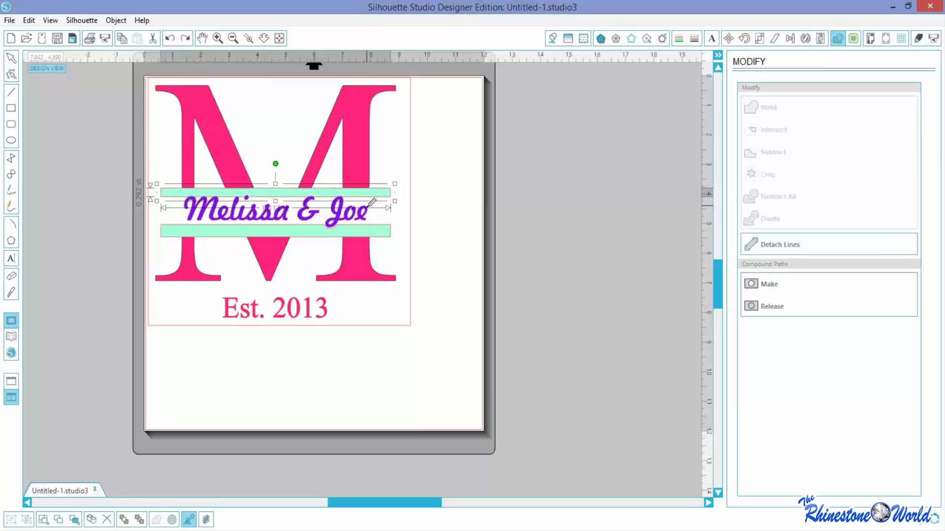
pyautogui.press('Up')
pyautogui.press('Up')
pyautogui.press('Up')
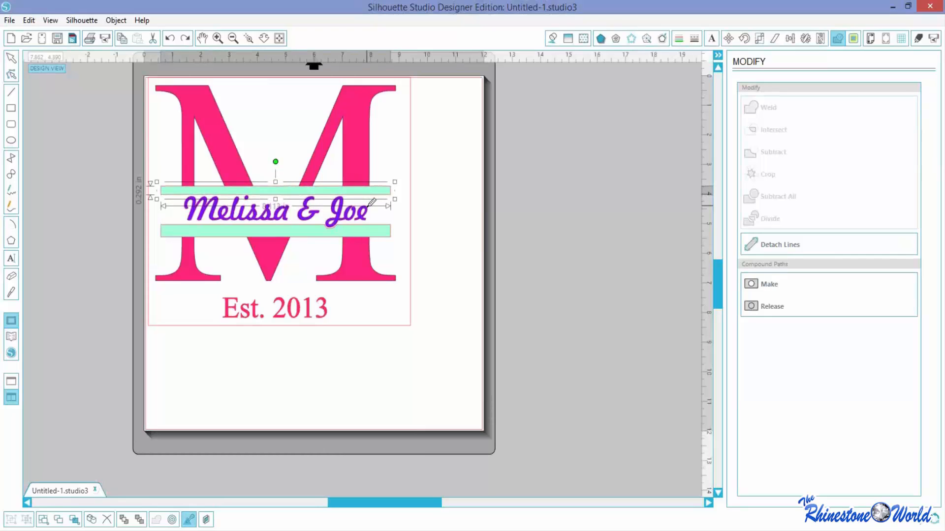
pyautogui.press('Up')
pyautogui.press('Up')
pyautogui.press('Up')
pyautogui.press('Up')
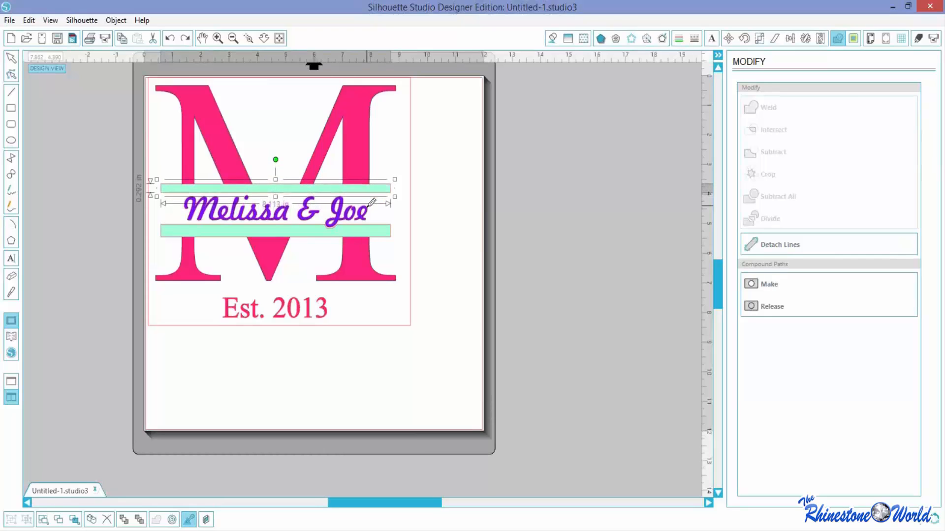
# Step: Undo the nudges and the resizing of the upper mint bar
pyautogui.hotkey('ctrl', 'z')
pyautogui.hotkey('ctrl', 'z')
pyautogui.hotkey('ctrl', 'z')
pyautogui.hotkey('ctrl', 'z')
pyautogui.hotkey('ctrl', 'z')
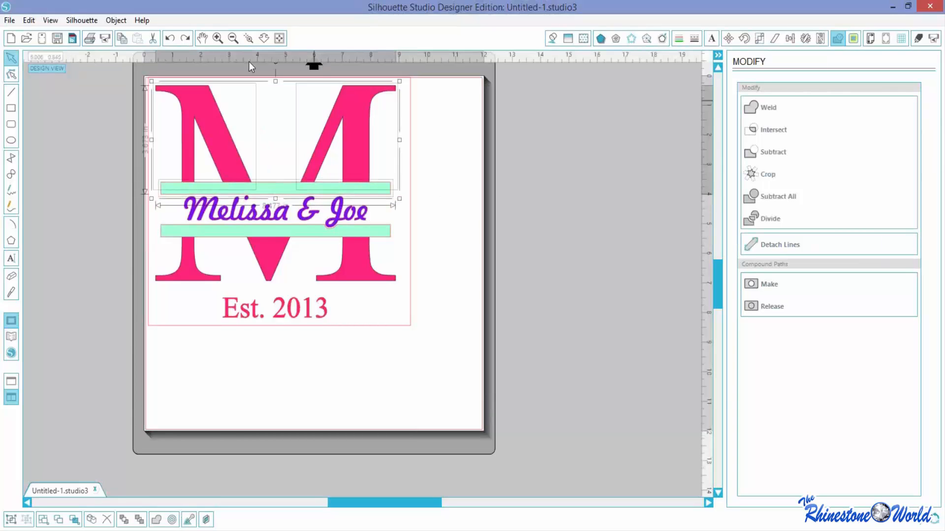
# Step: Weld the upper mint bar to the top pieces of the M, and the lower bar to the bottom half
pyautogui.click(761, 107)
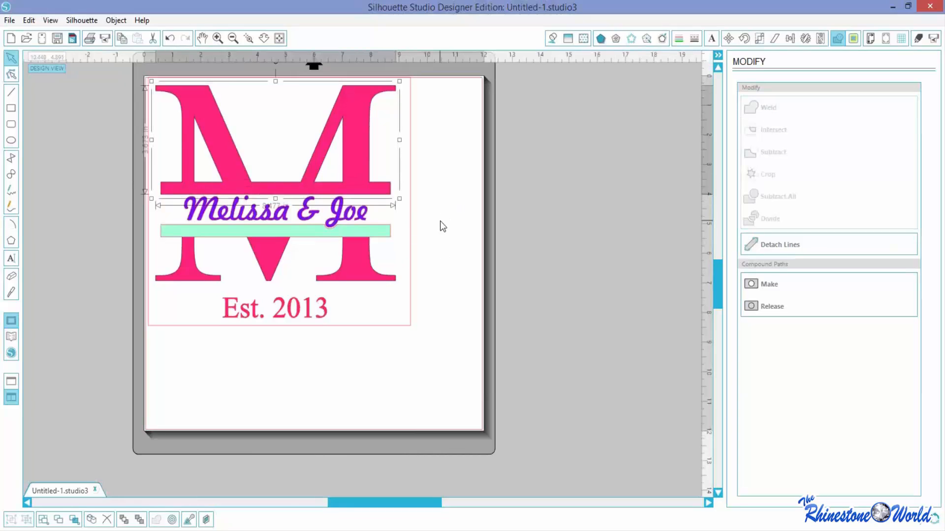
pyautogui.click(379, 302)
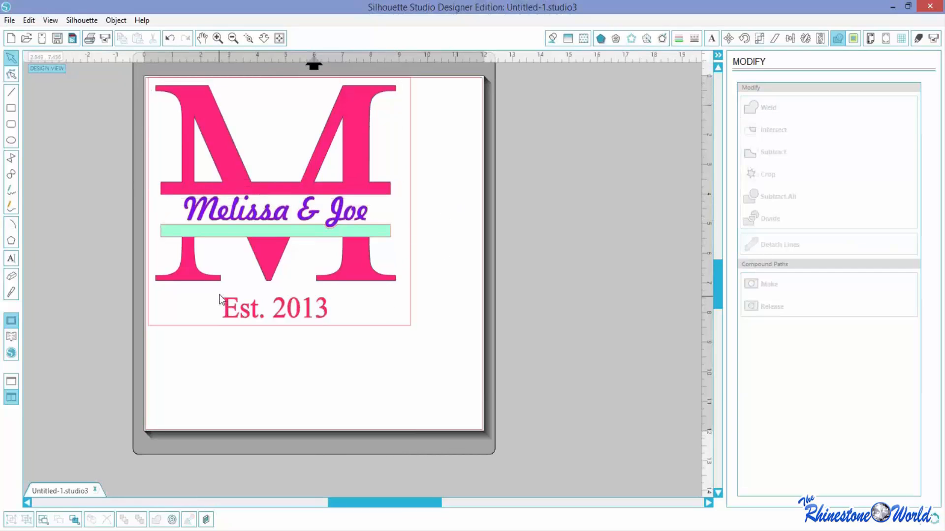
pyautogui.click(187, 254)
pyautogui.keyDown('shift'); pyautogui.click(191, 227); pyautogui.keyUp('shift')
pyautogui.click(185, 269)
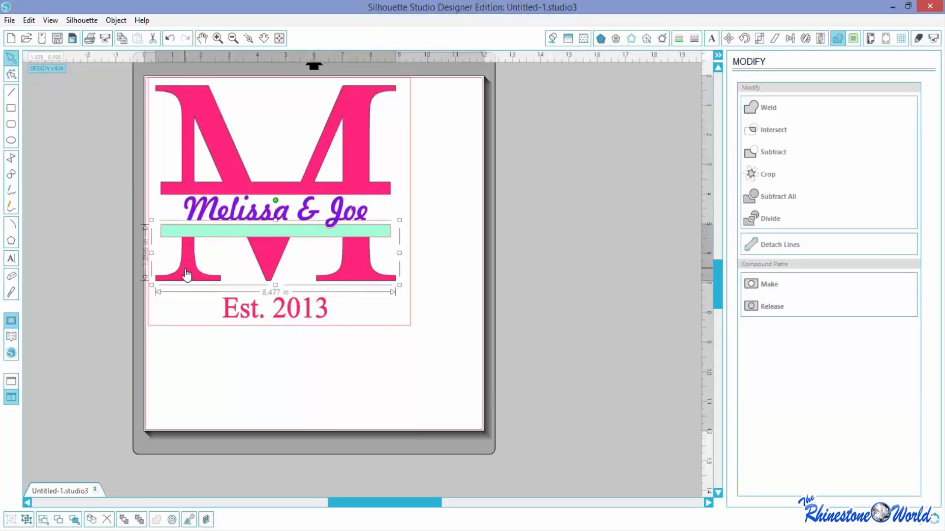
pyautogui.click(782, 111)
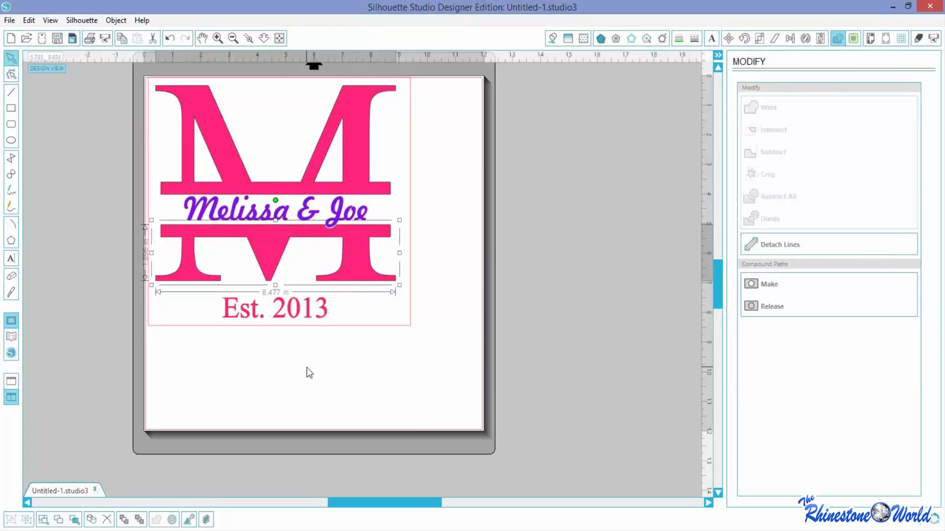
pyautogui.click(401, 416)
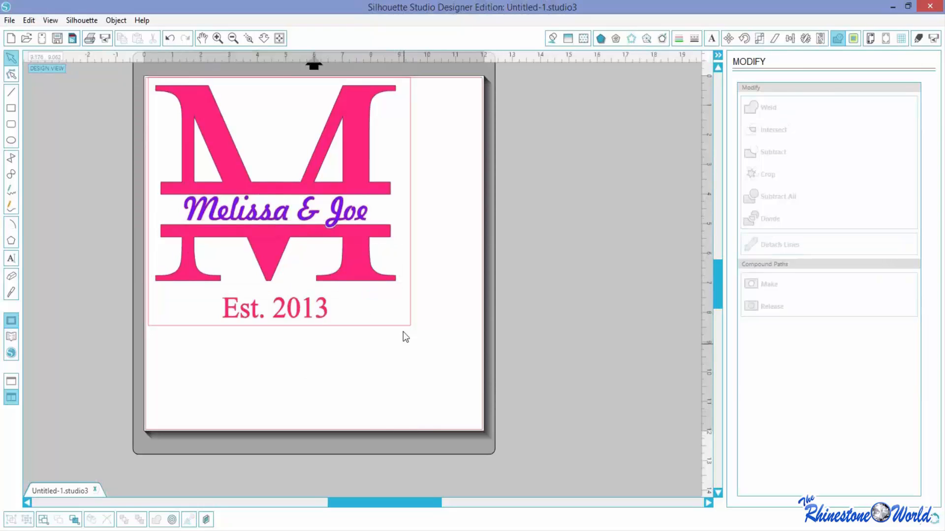
# Step: Set the design's cut style to Cut and switch the cut mode to Advanced in the cut settings
pyautogui.click(918, 39)
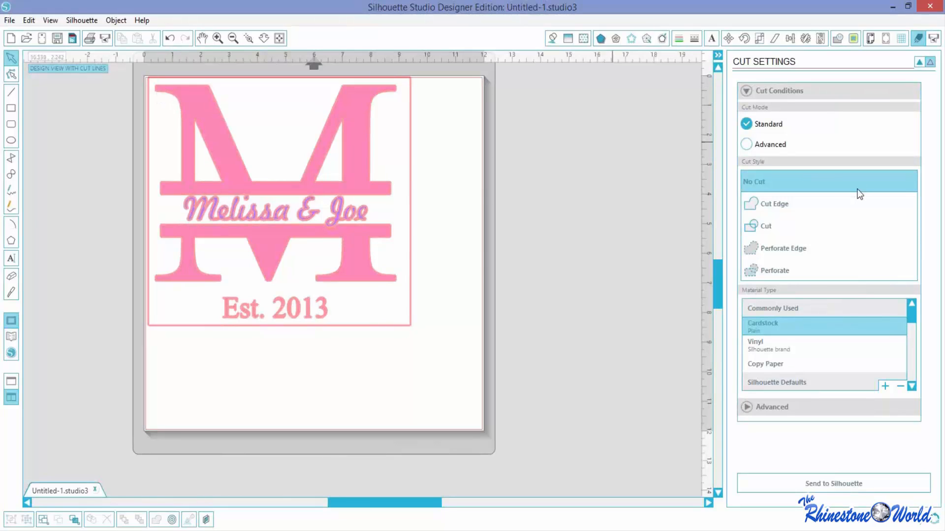
pyautogui.click(778, 227)
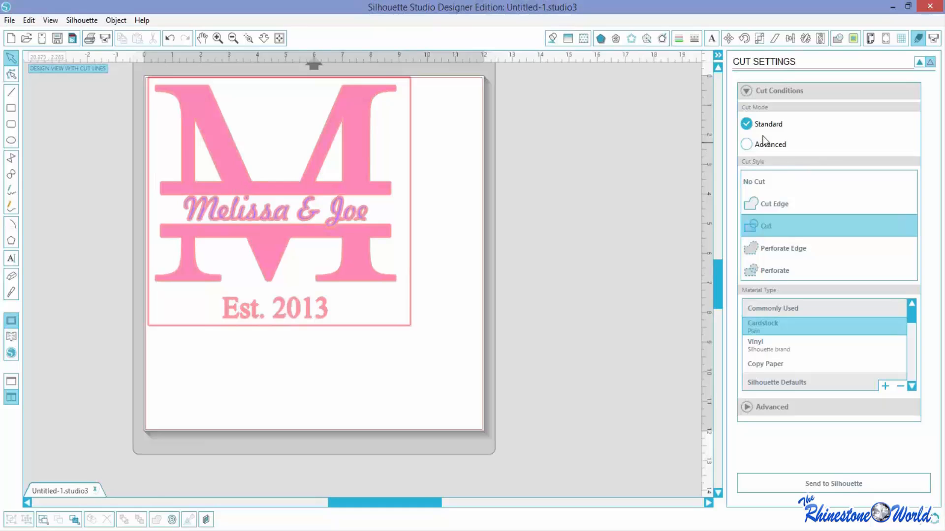
pyautogui.click(748, 144)
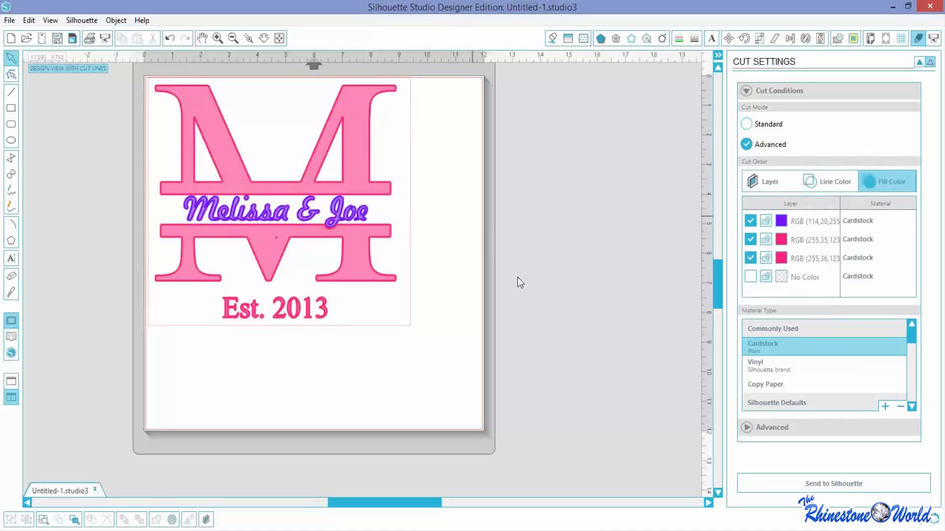
# Step: Set the fill-color layers to cut pink with the No Color frame, and switch to purple with the frame, turning both pinks off
pyautogui.click(751, 222)
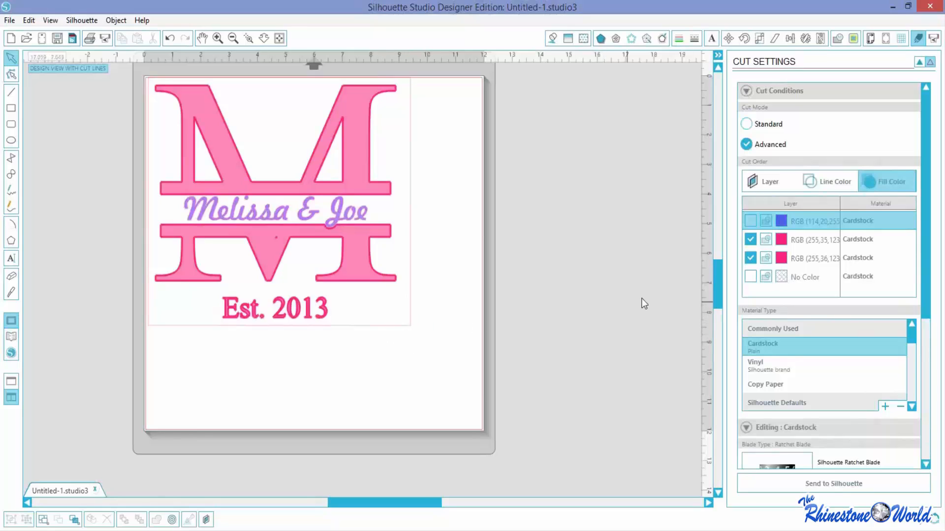
pyautogui.click(749, 277)
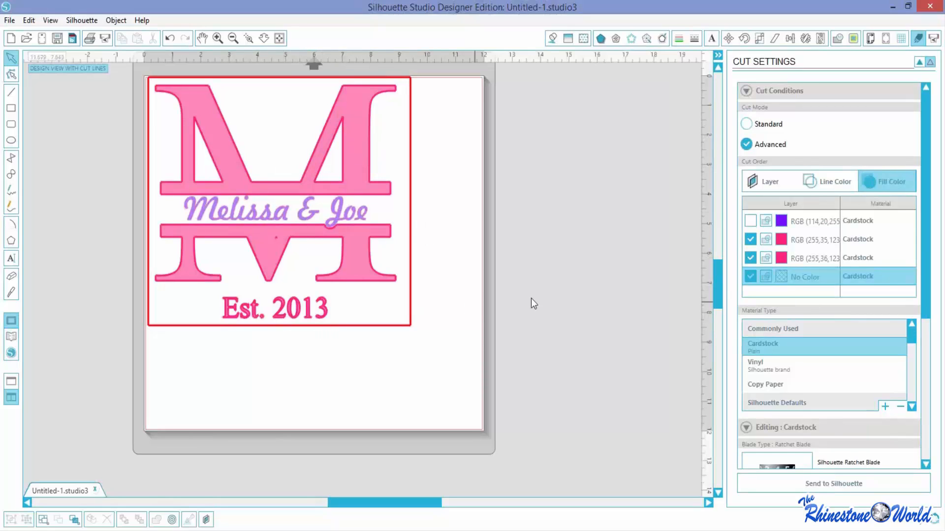
pyautogui.click(748, 259)
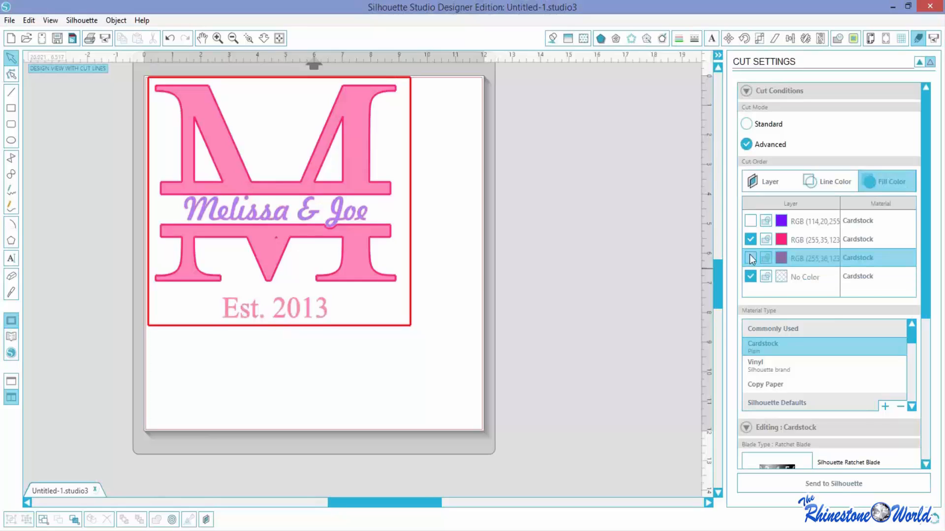
pyautogui.click(750, 240)
pyautogui.click(751, 221)
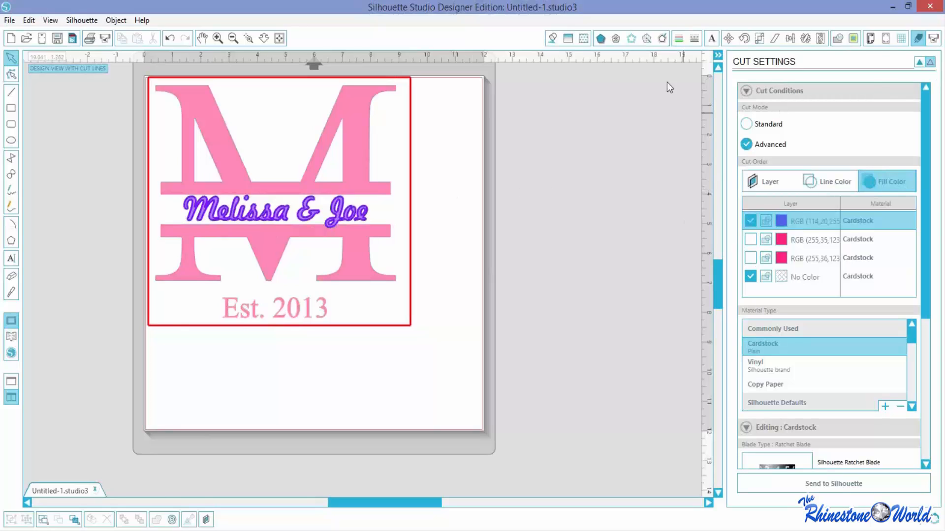
# Step: Delete the whole M design, including the names, the date text and the frame, from the page
pyautogui.click(552, 38)
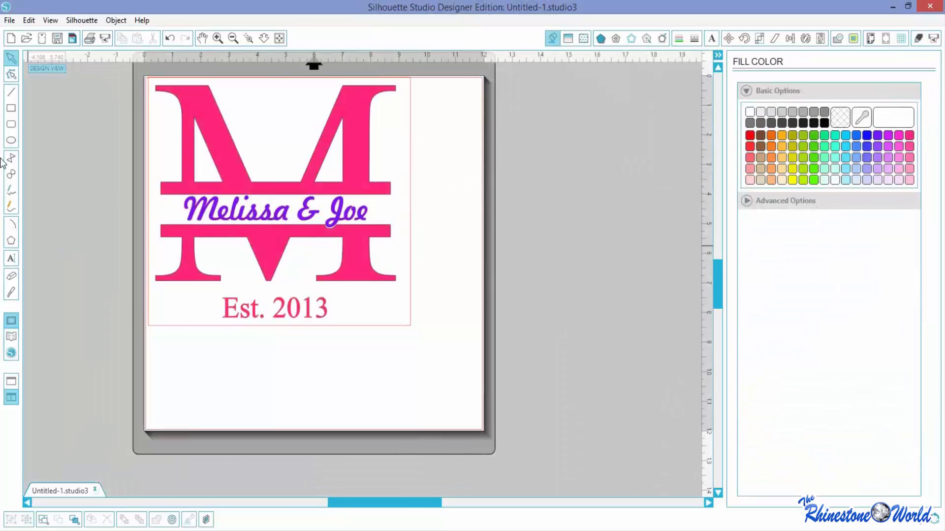
pyautogui.click(348, 143)
pyautogui.click(455, 364)
pyautogui.moveTo(433, 365); pyautogui.dragTo(141, 77)
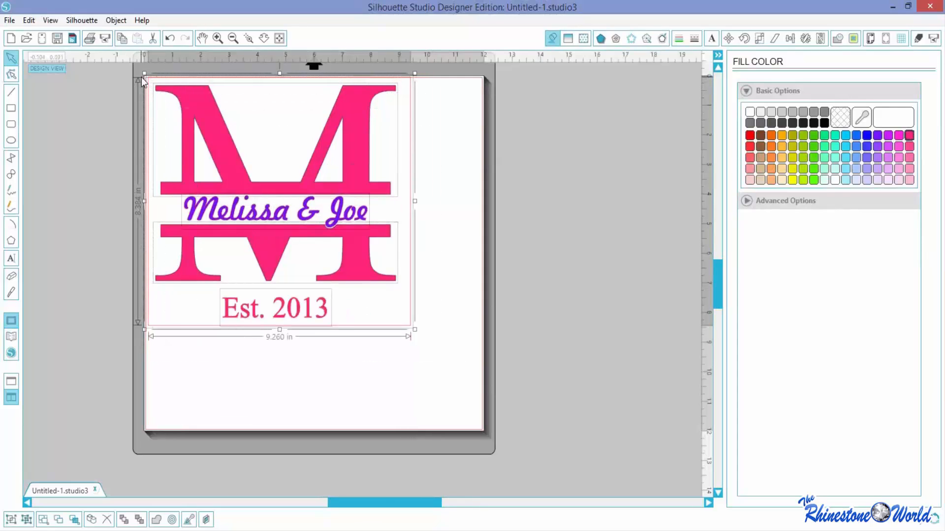
pyautogui.press('Delete')
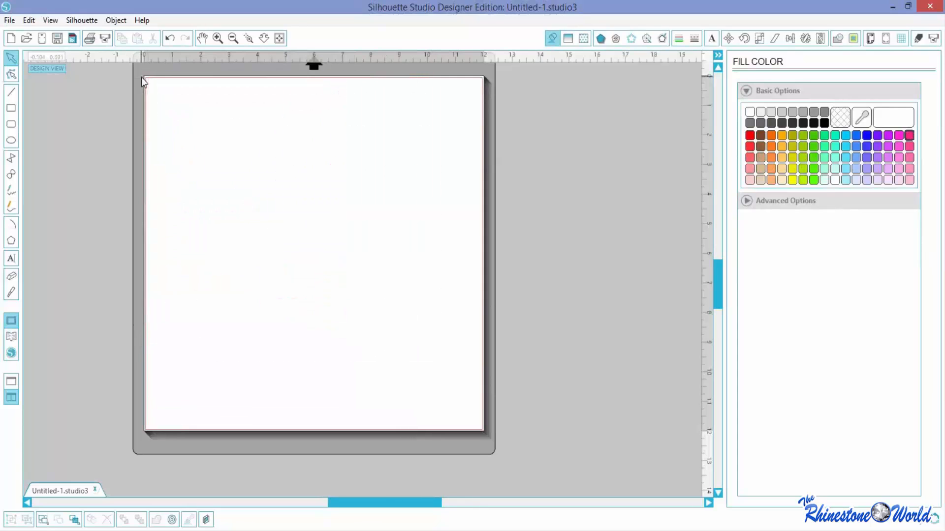
# Step: Add the letter "S" as text in the Times New Roman font on the upper part of the page
pyautogui.click(11, 258)
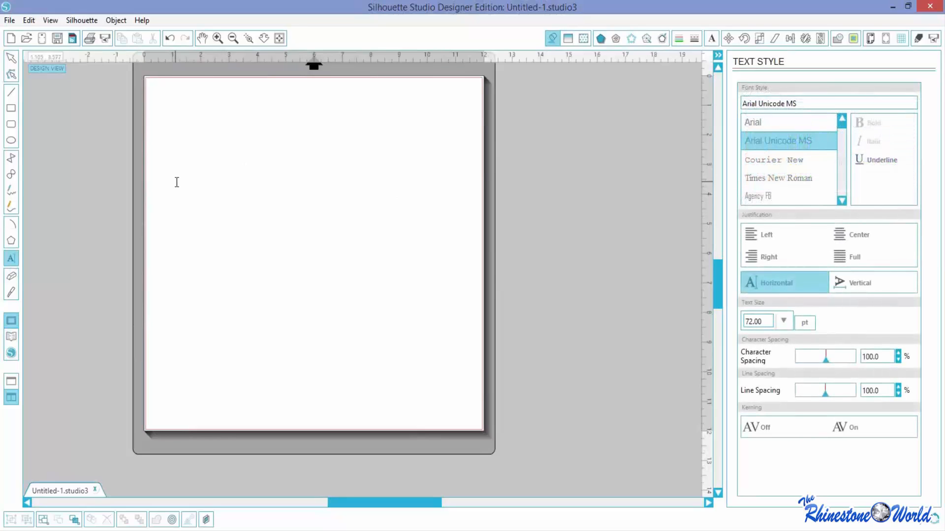
pyautogui.click(239, 162)
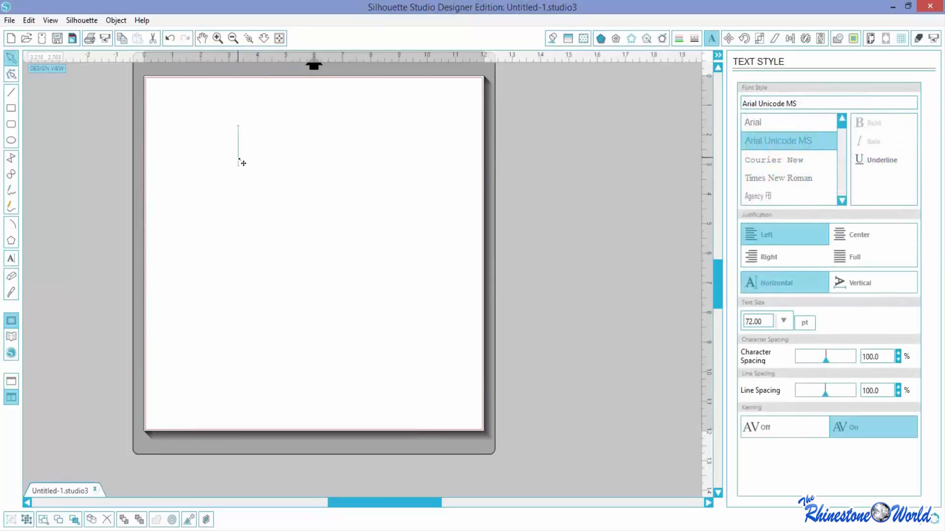
pyautogui.click(241, 156)
pyautogui.moveTo(799, 103); pyautogui.dragTo(741, 103)
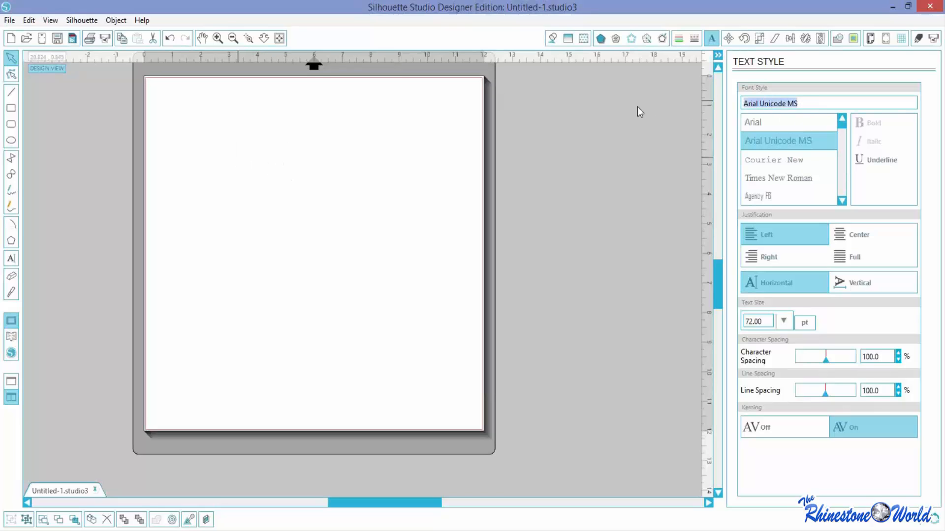
pyautogui.write('times New Roman')
pyautogui.press('Return')
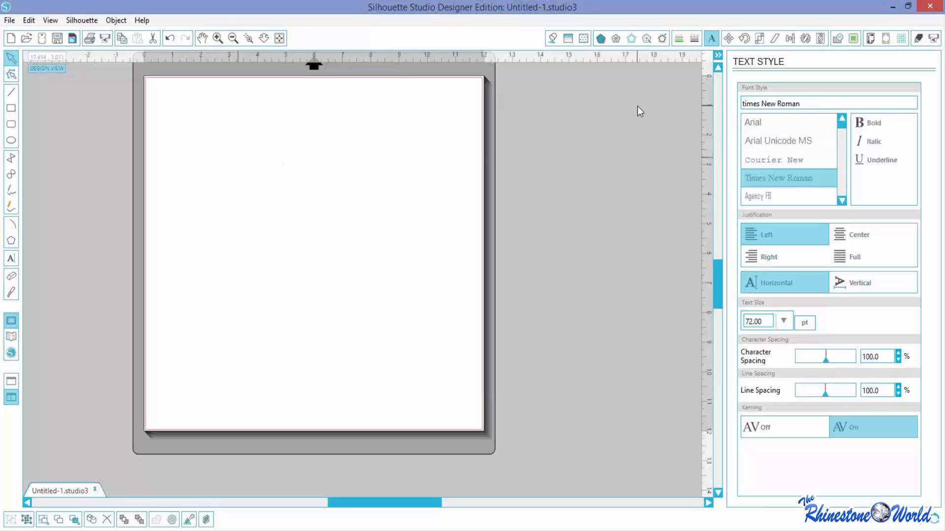
pyautogui.write('S')
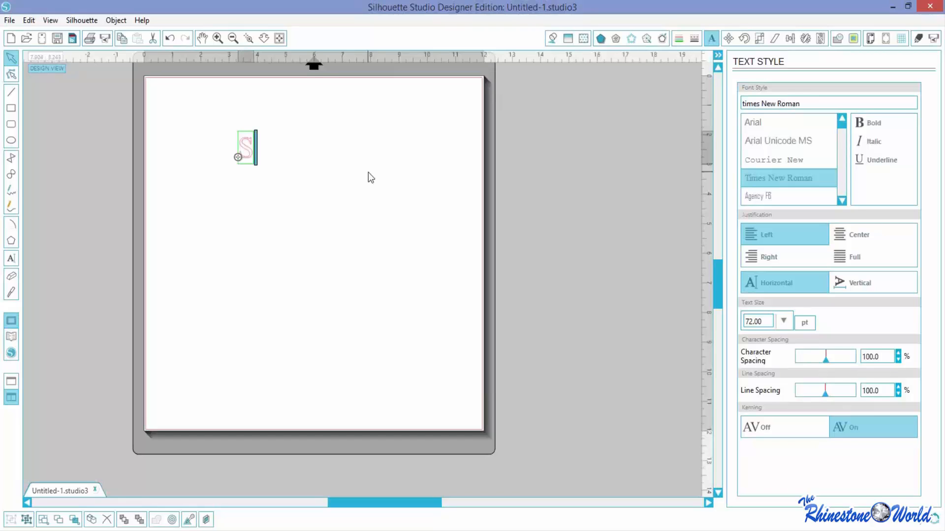
pyautogui.click(238, 116)
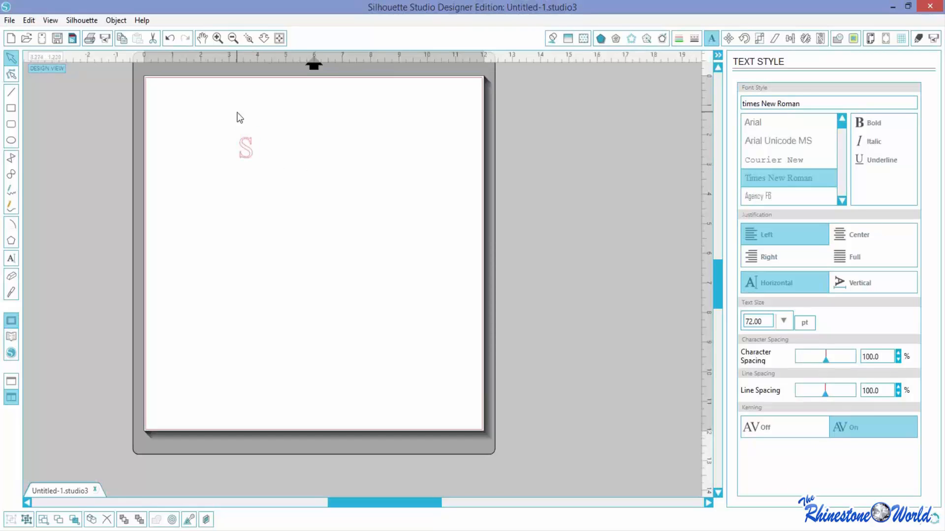
# Step: Enlarge the S to about 755 pt, about 5.8 in wide, and move it toward the page's upper left
pyautogui.click(247, 150)
pyautogui.moveTo(257, 168); pyautogui.dragTo(363, 387)
pyautogui.moveTo(234, 127); pyautogui.dragTo(162, 84)
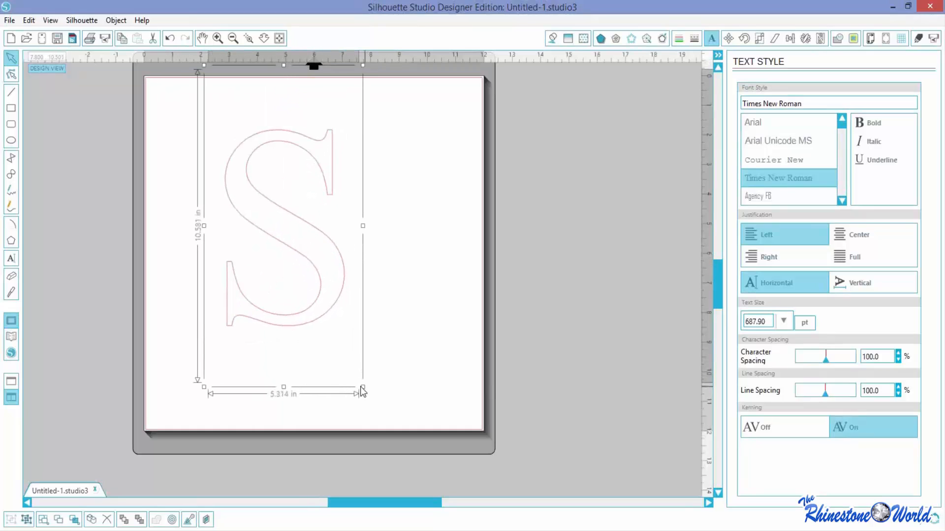
pyautogui.moveTo(362, 387); pyautogui.dragTo(380, 440)
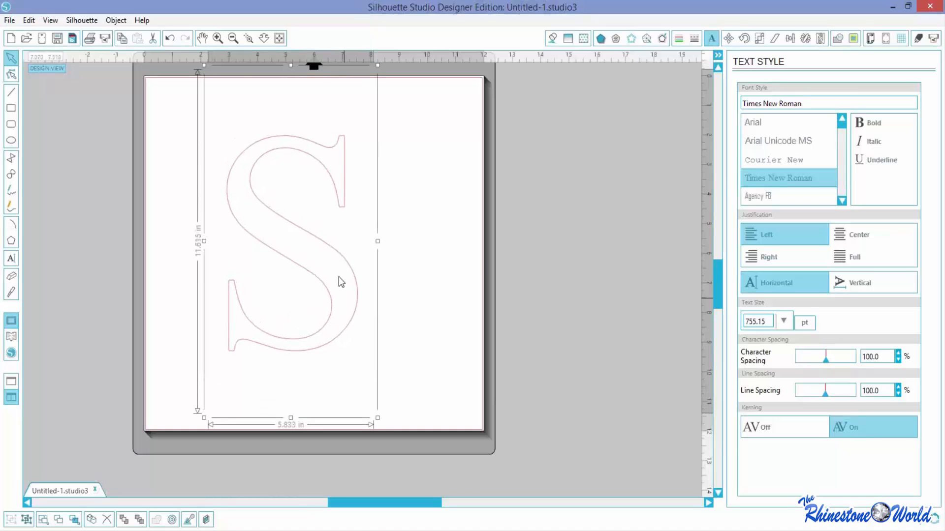
pyautogui.click(336, 271)
pyautogui.moveTo(310, 272); pyautogui.dragTo(255, 249)
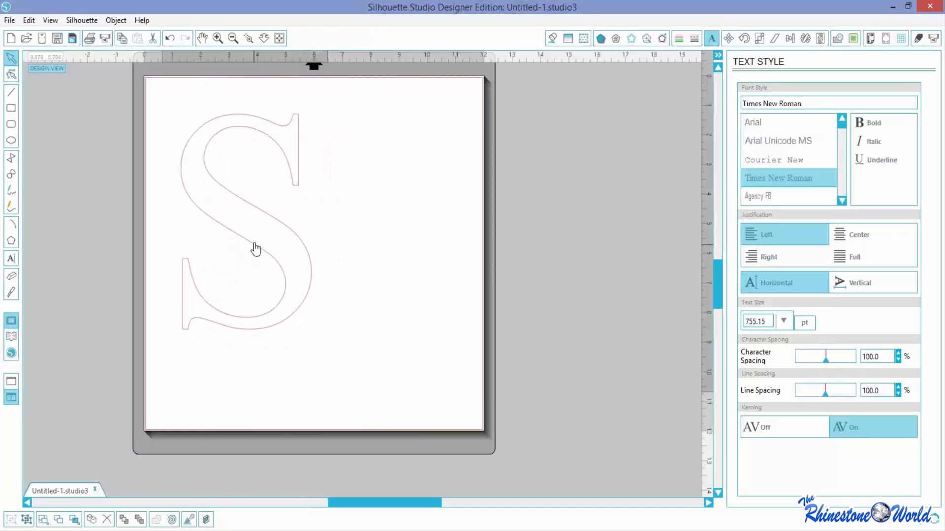
pyautogui.click(339, 235)
pyautogui.click(277, 246)
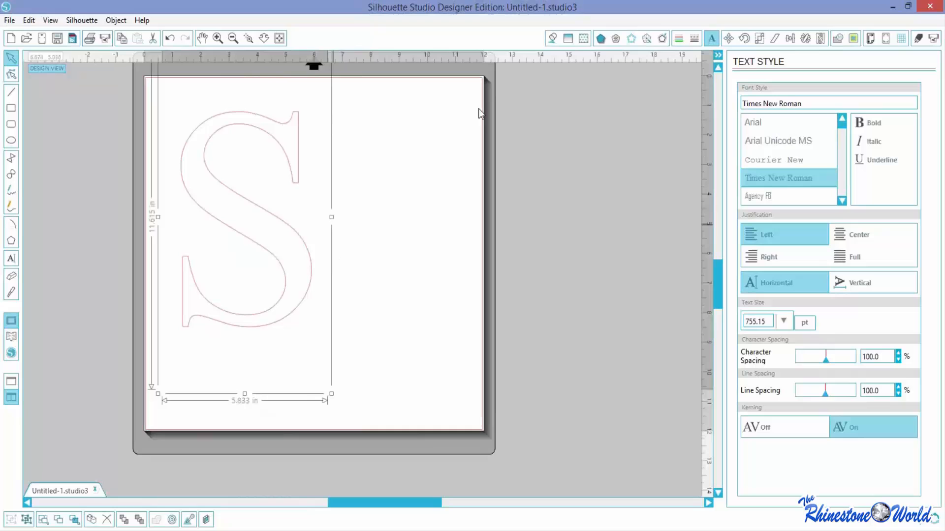
# Step: Fill the S with bright purple
pyautogui.click(552, 38)
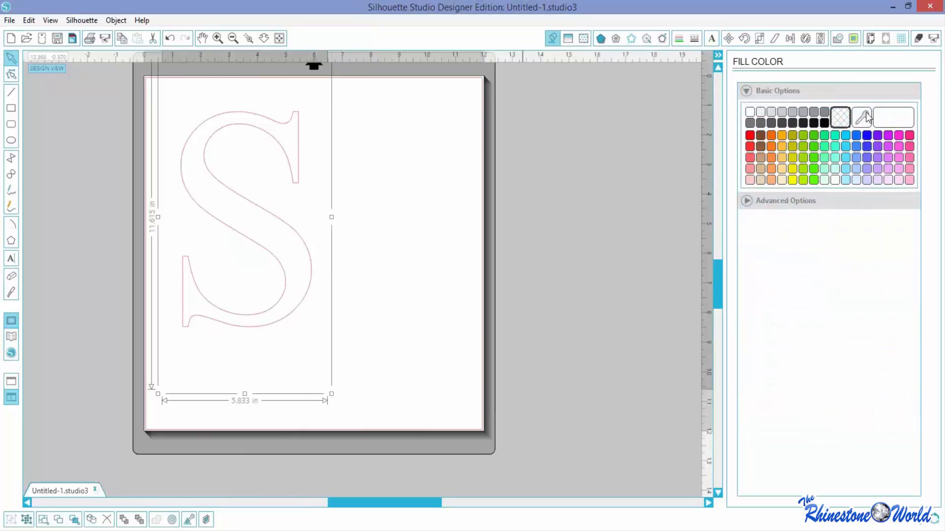
pyautogui.click(887, 135)
pyautogui.click(369, 322)
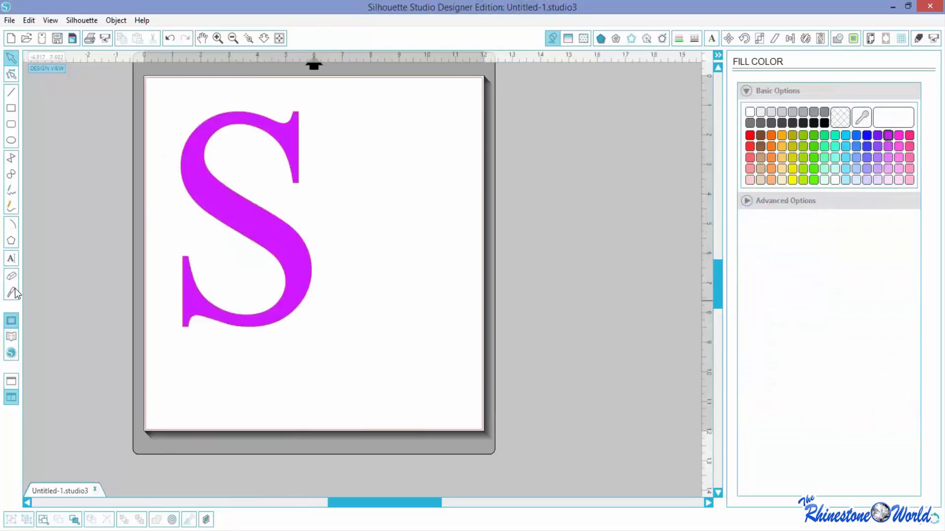
# Step: Draw a rectangle about 6.0 in wide and 1.15 in high across the middle of the S and fill it light purple-pink
pyautogui.click(10, 108)
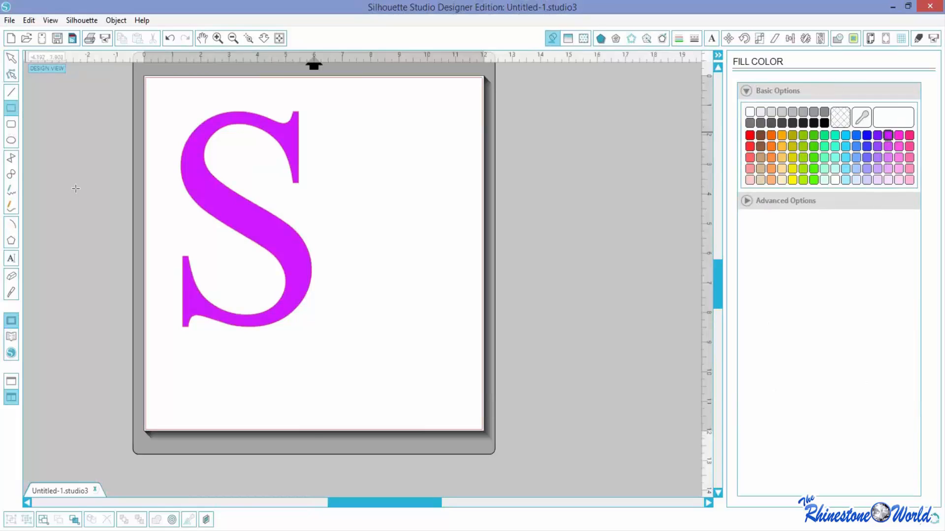
pyautogui.moveTo(157, 201); pyautogui.dragTo(328, 235)
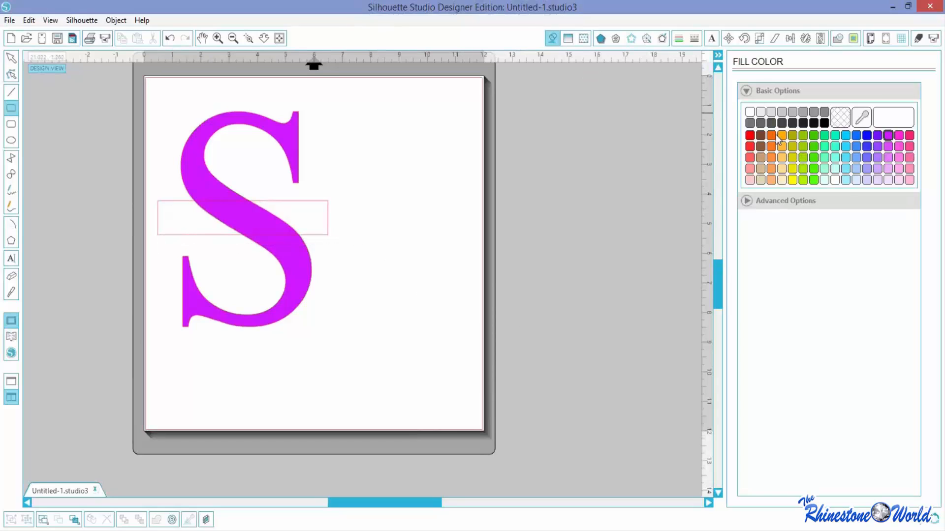
pyautogui.click(877, 169)
pyautogui.click(11, 58)
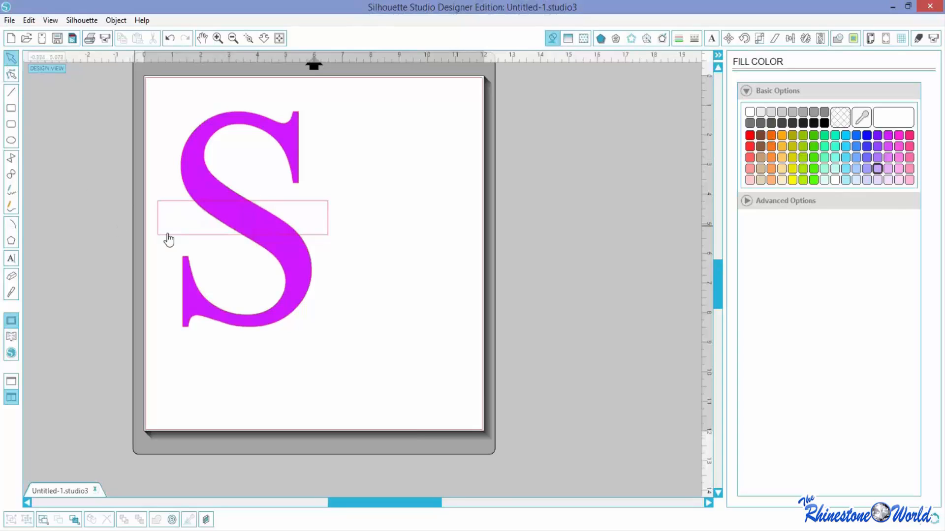
pyautogui.click(169, 202)
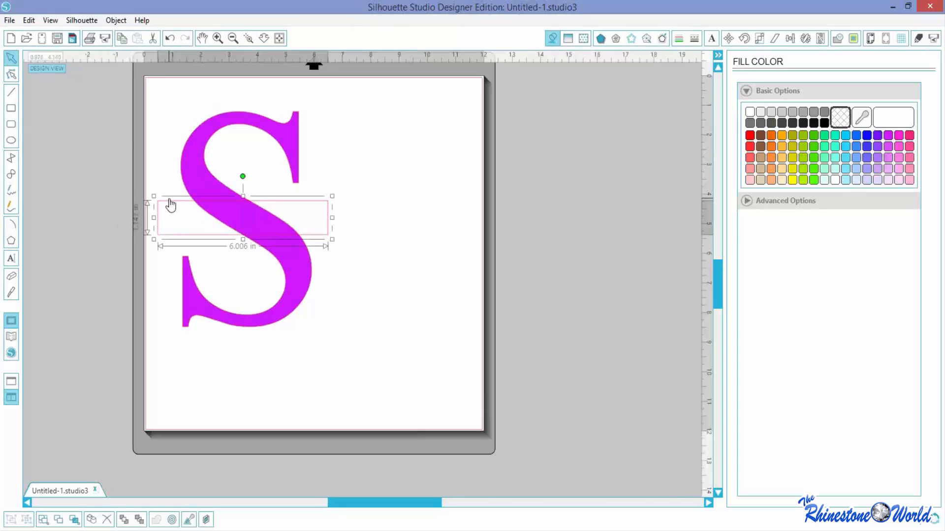
pyautogui.click(889, 169)
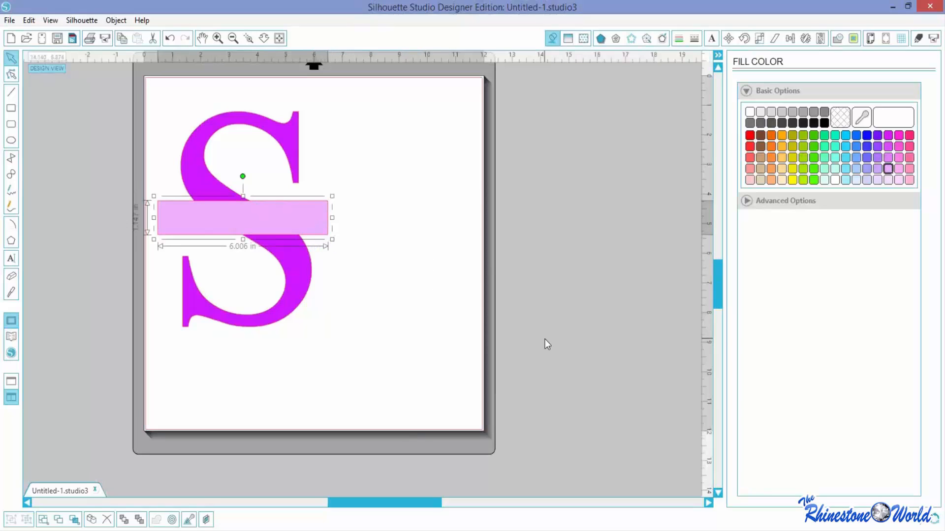
# Step: Nudge the rectangle down until its lower edge sits just above the serif of the S's bottom half
pyautogui.press('Down')
pyautogui.press('Down')
pyautogui.press('Down')
pyautogui.press('Down')
pyautogui.press('Down')
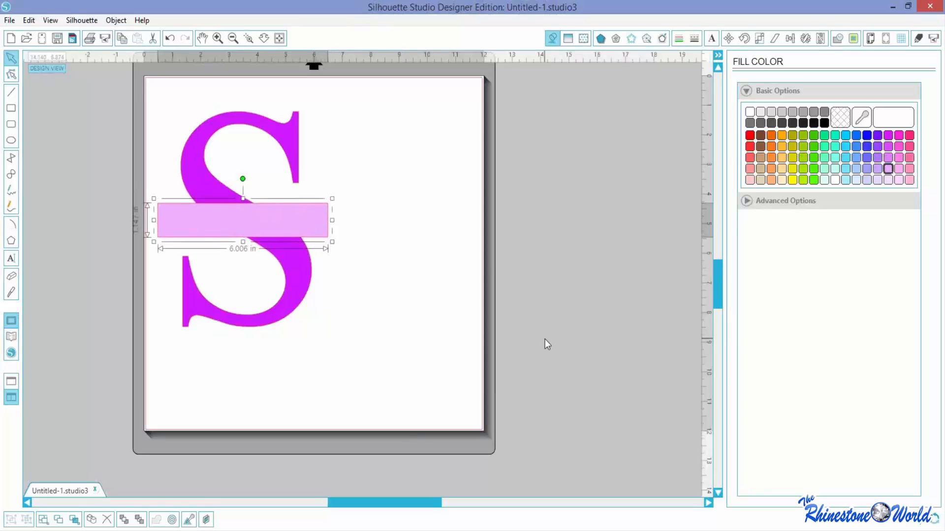
pyautogui.press('Down')
pyautogui.press('Down')
pyautogui.press('Down')
pyautogui.press('Down')
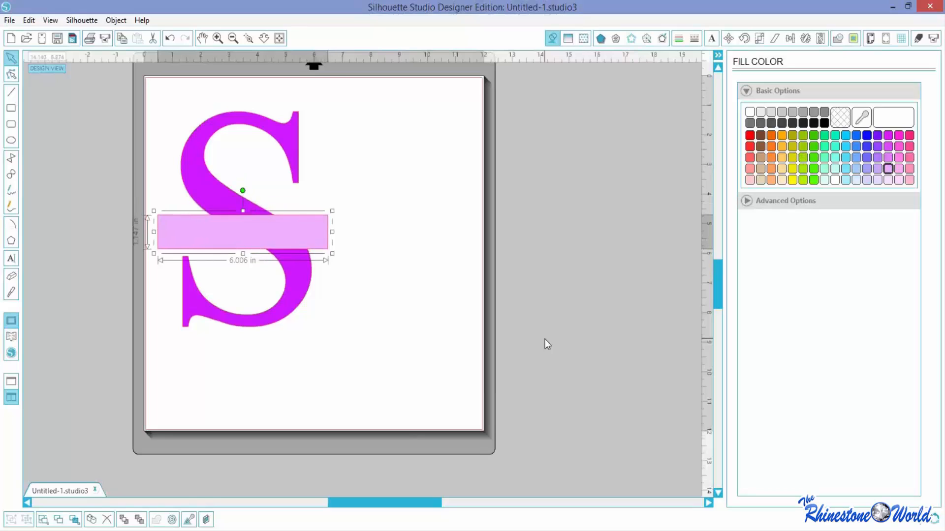
pyautogui.press('Right')
pyautogui.press('Down')
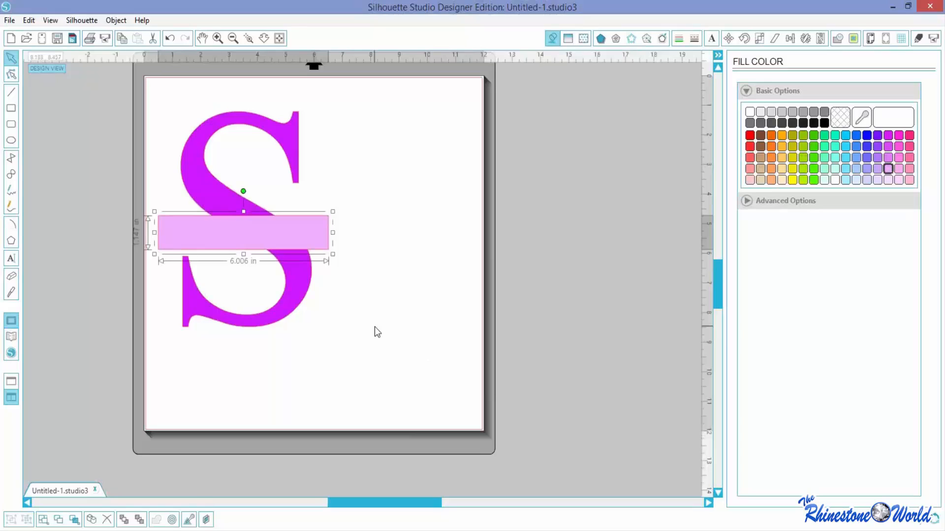
pyautogui.press('Down')
pyautogui.press('Down')
pyautogui.press('Up')
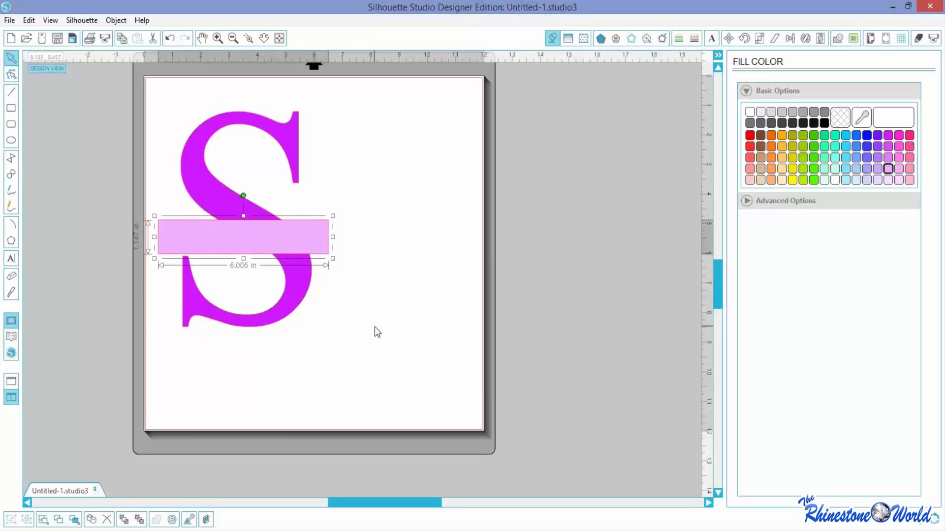
pyautogui.click(330, 364)
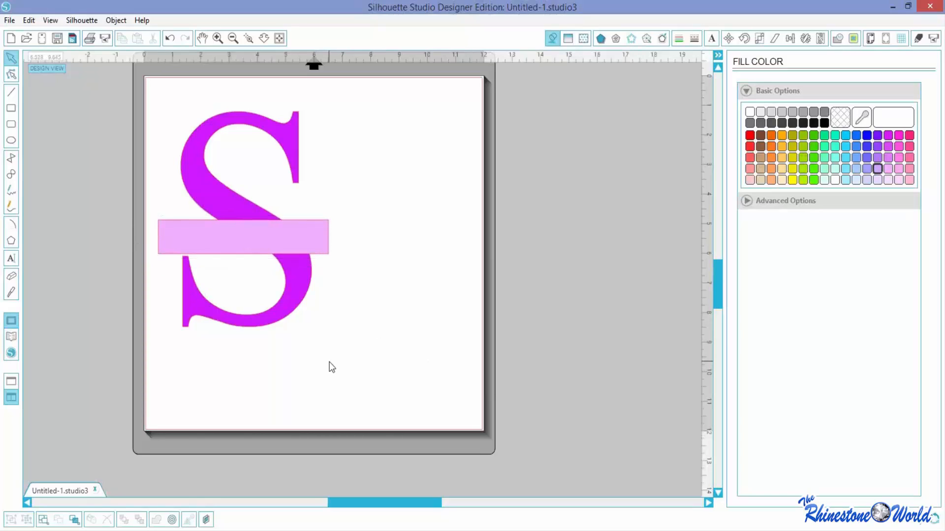
# Step: Align the S and the rectangle to their horizontal center and subtract the rectangle from the letter
pyautogui.moveTo(326, 358); pyautogui.dragTo(217, 123)
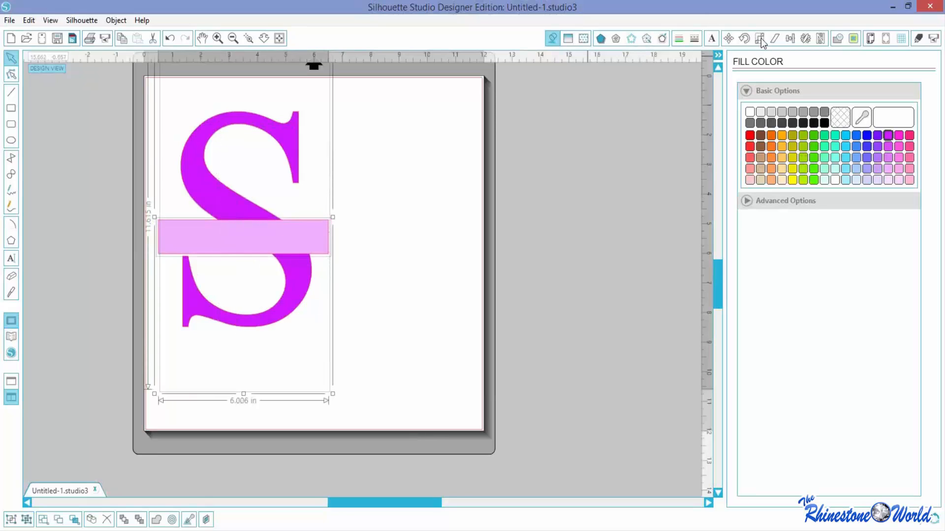
pyautogui.click(789, 38)
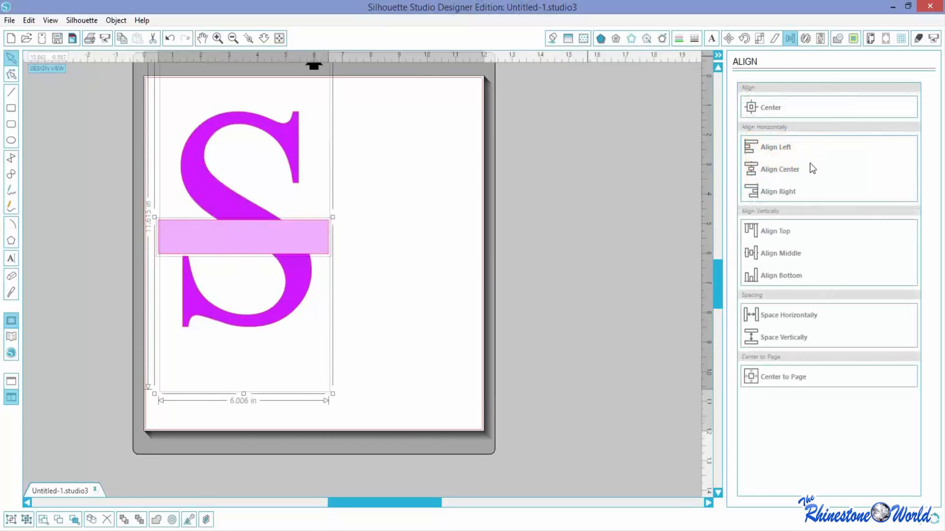
pyautogui.click(791, 173)
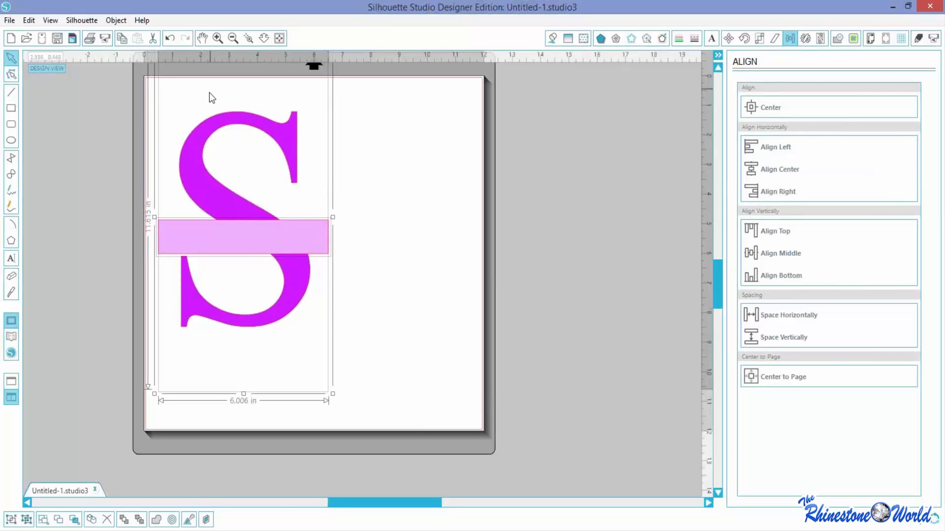
pyautogui.click(838, 39)
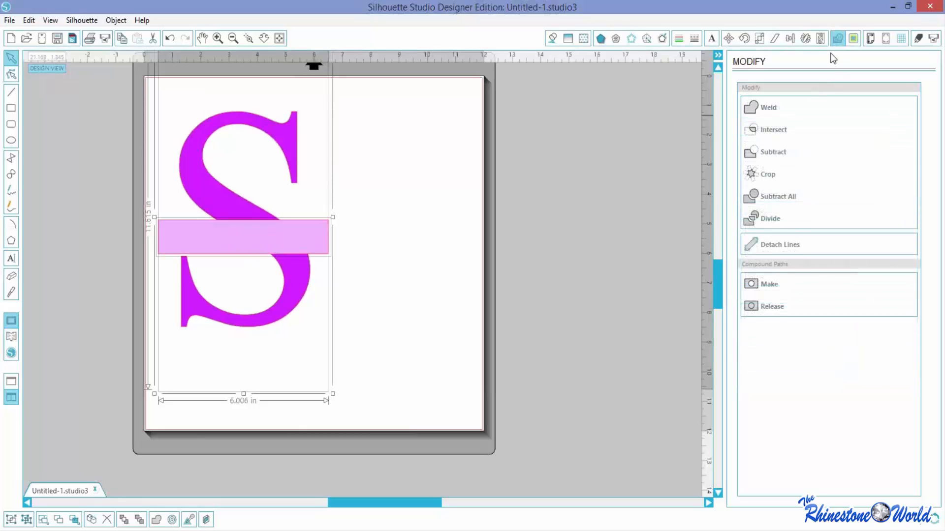
pyautogui.click(774, 153)
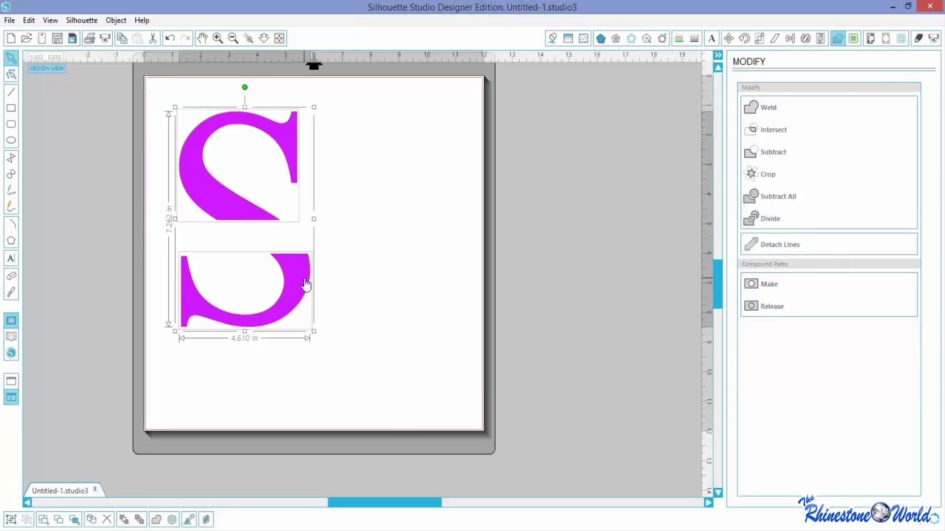
# Step: Group the top and bottom halves of the split S
pyautogui.click(372, 317)
pyautogui.moveTo(355, 362); pyautogui.dragTo(161, 131)
pyautogui.click(118, 20)
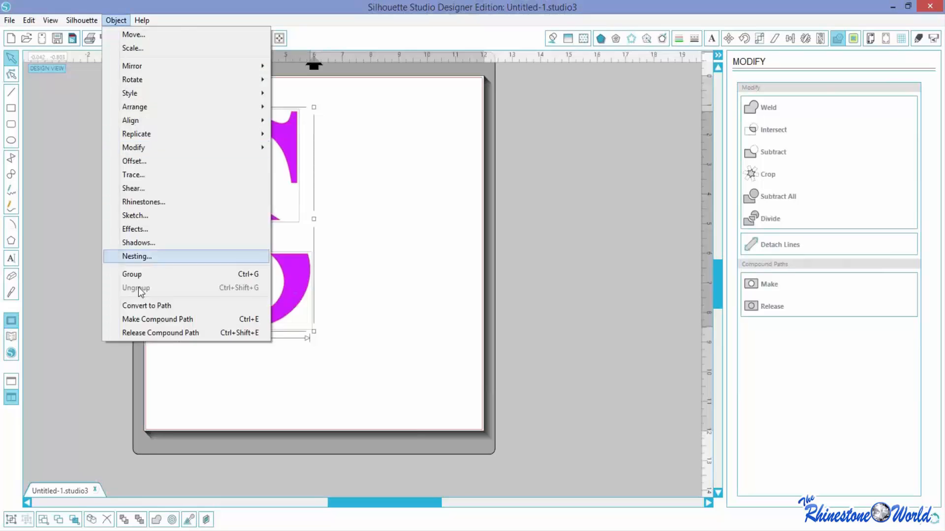
pyautogui.click(137, 276)
pyautogui.click(364, 329)
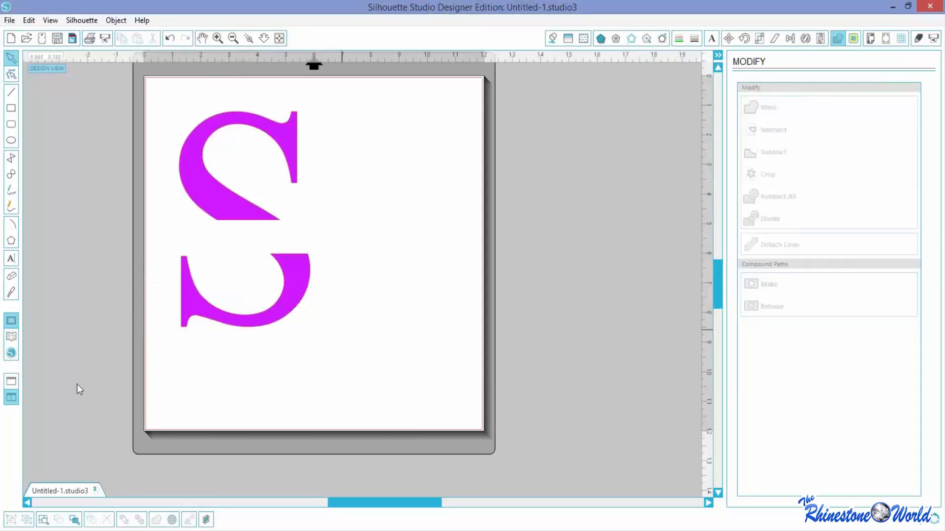
# Step: Draw a thin horizontal bar along the cut edge of the S's top half, extending past the letter on both sides
pyautogui.click(11, 109)
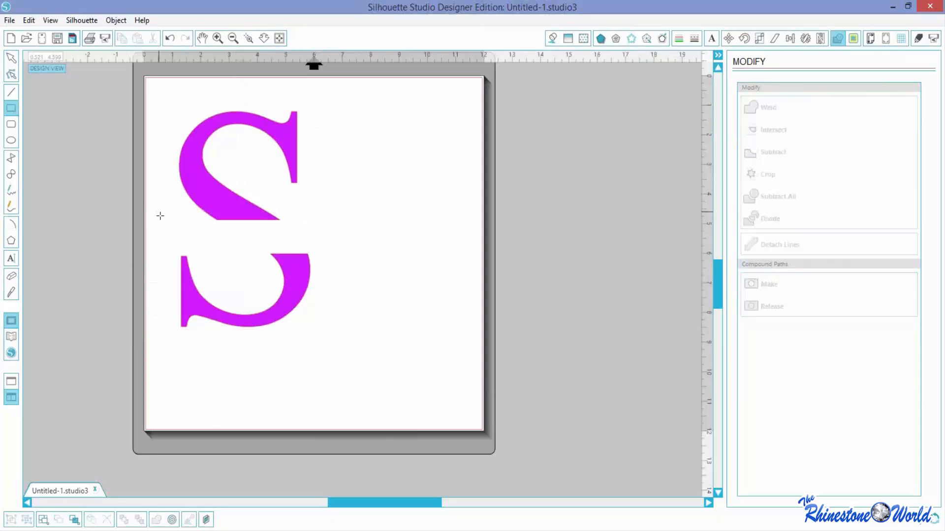
pyautogui.moveTo(160, 219); pyautogui.dragTo(321, 226)
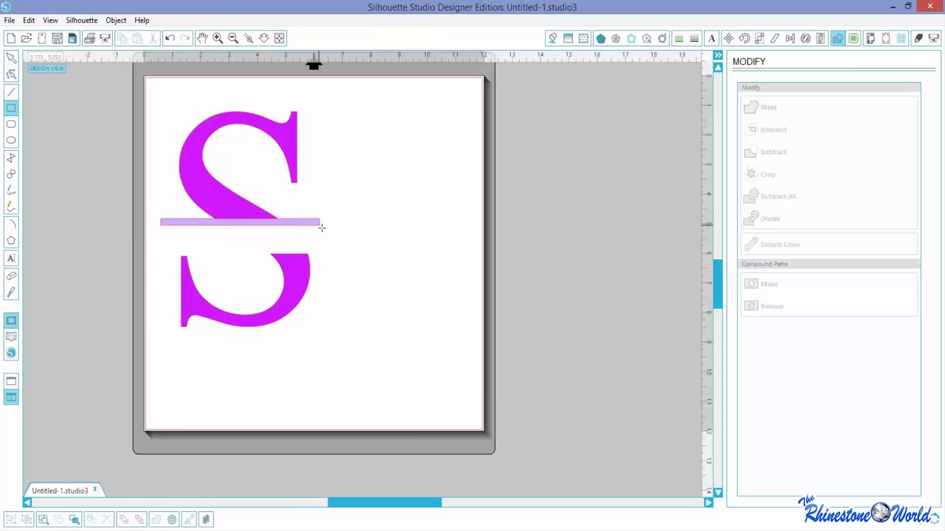
pyautogui.click(11, 58)
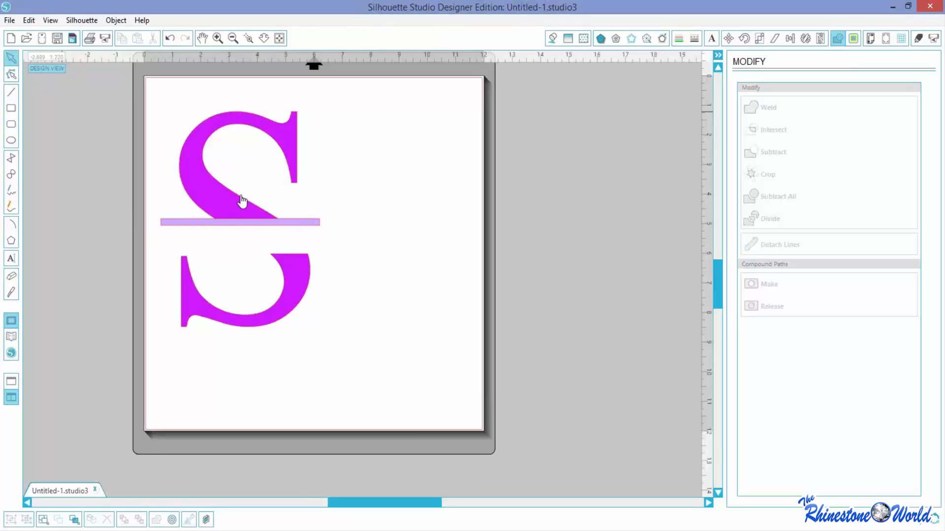
# Step: Duplicate the bar onto the cut edge of the S's bottom half and align all pieces to their horizontal center
pyautogui.click(243, 223)
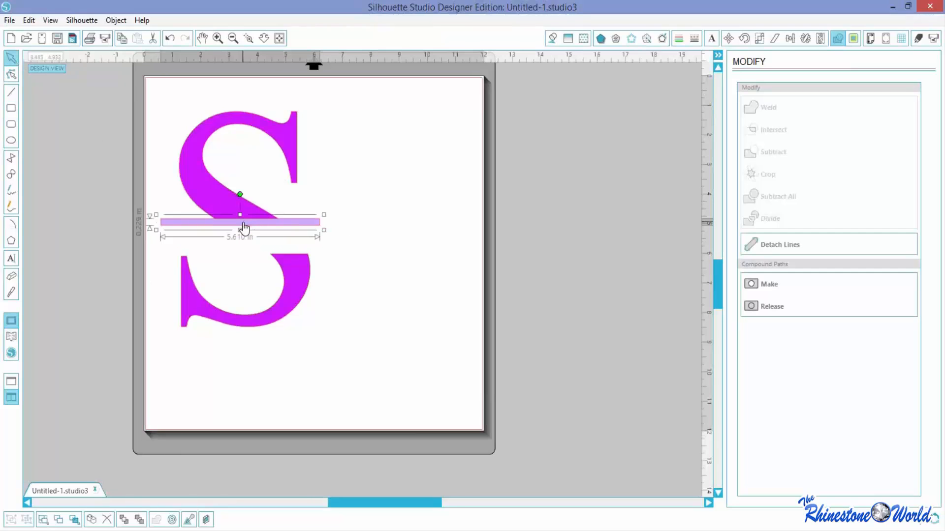
pyautogui.moveTo(243, 226); pyautogui.dragTo(250, 258)
pyautogui.moveTo(345, 402); pyautogui.dragTo(198, 130)
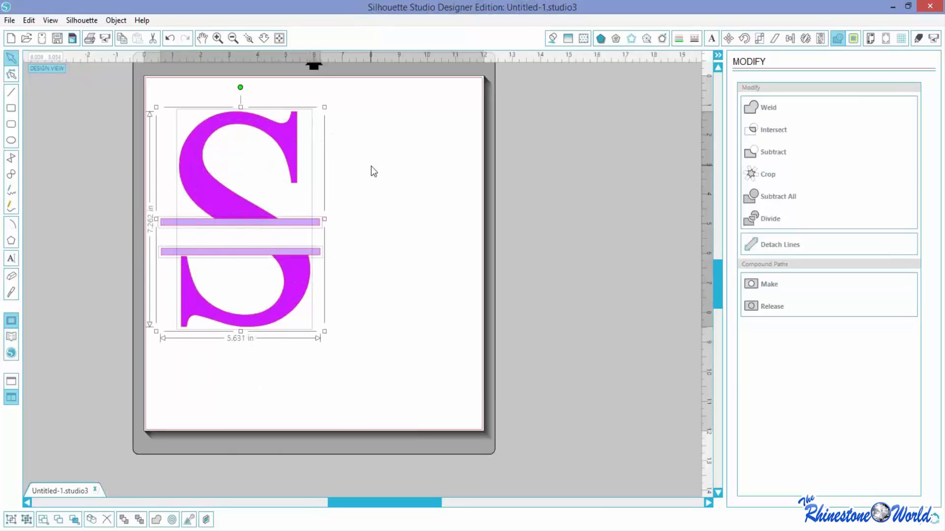
pyautogui.click(789, 39)
pyautogui.click(790, 173)
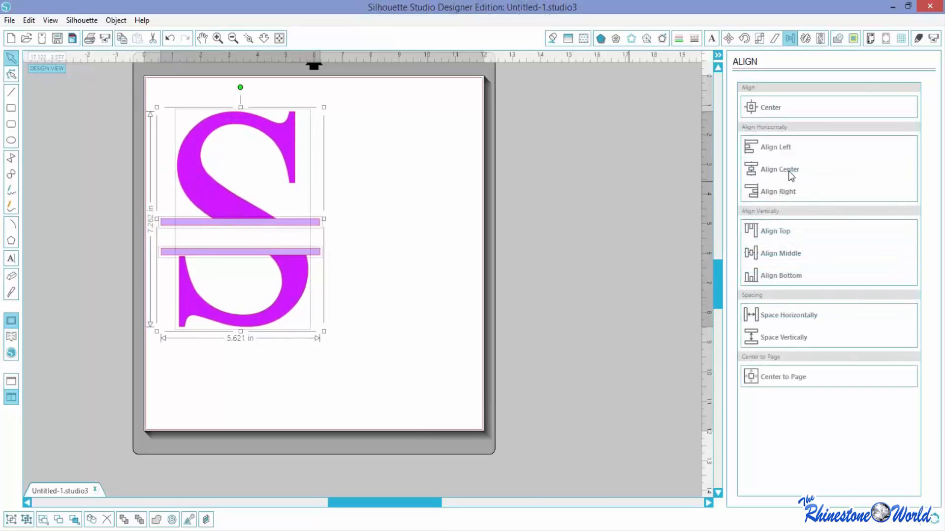
pyautogui.click(403, 347)
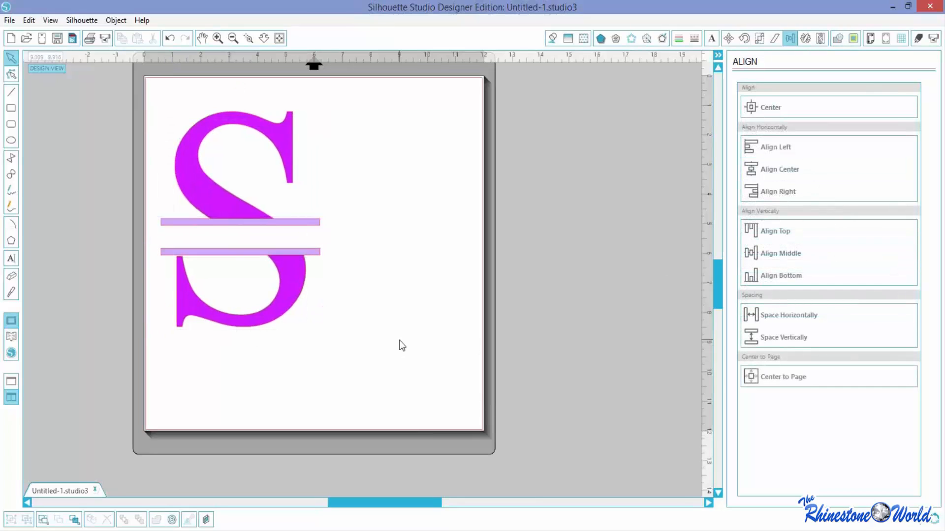
# Step: Add the couple's first names joined by an ampersand between the bars in the AR BERKLEY font at 72 pt
pyautogui.click(11, 258)
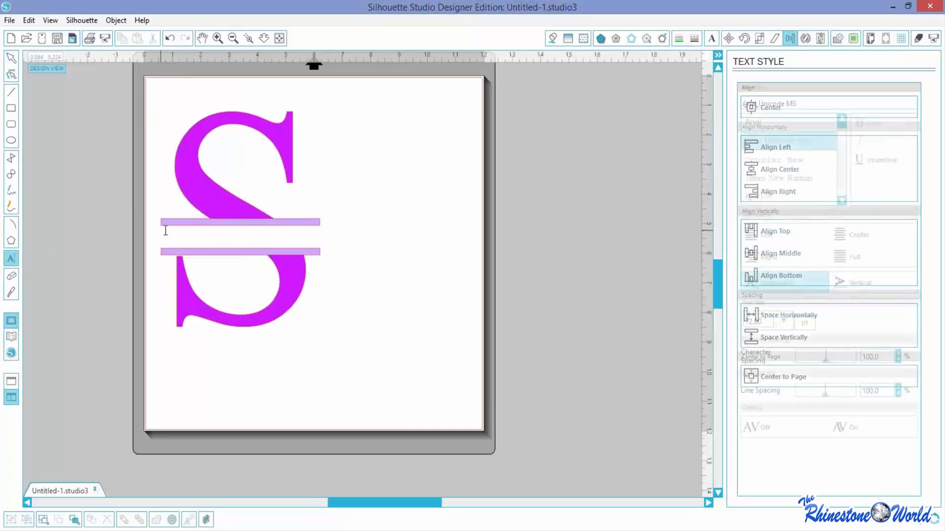
pyautogui.click(173, 238)
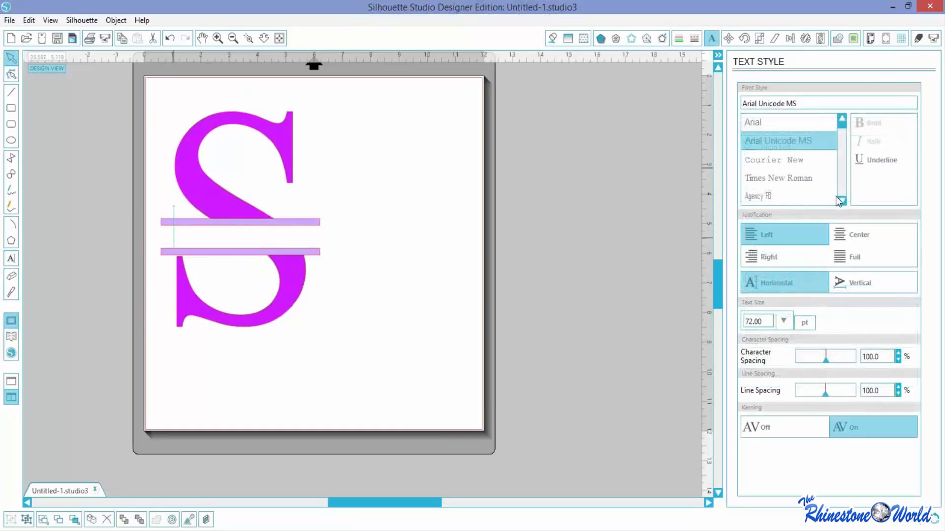
pyautogui.scroll(-3, 838, 200)
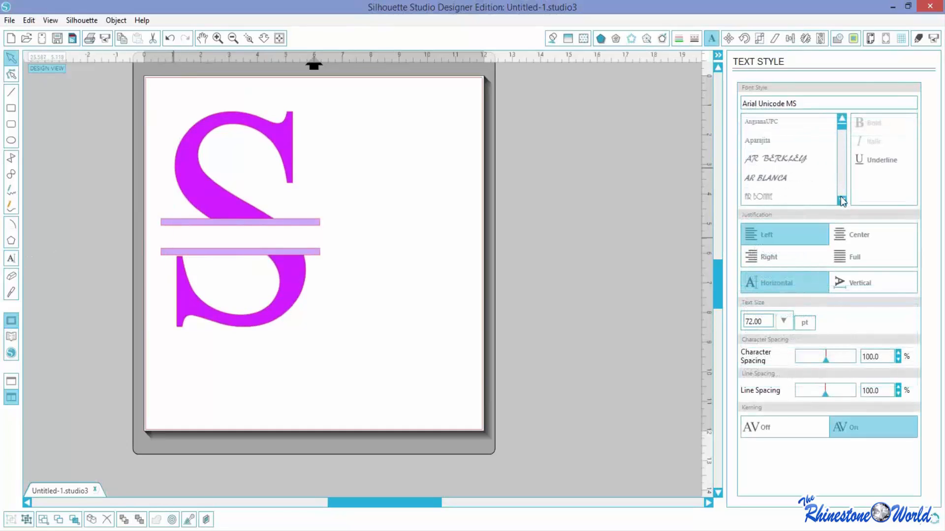
pyautogui.click(840, 122)
pyautogui.click(842, 118)
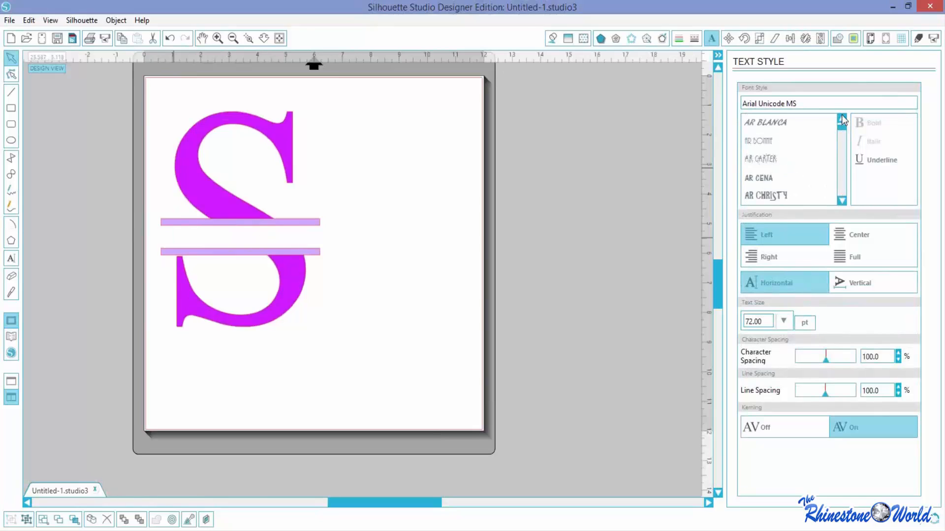
pyautogui.click(841, 118)
pyautogui.click(842, 119)
pyautogui.click(786, 154)
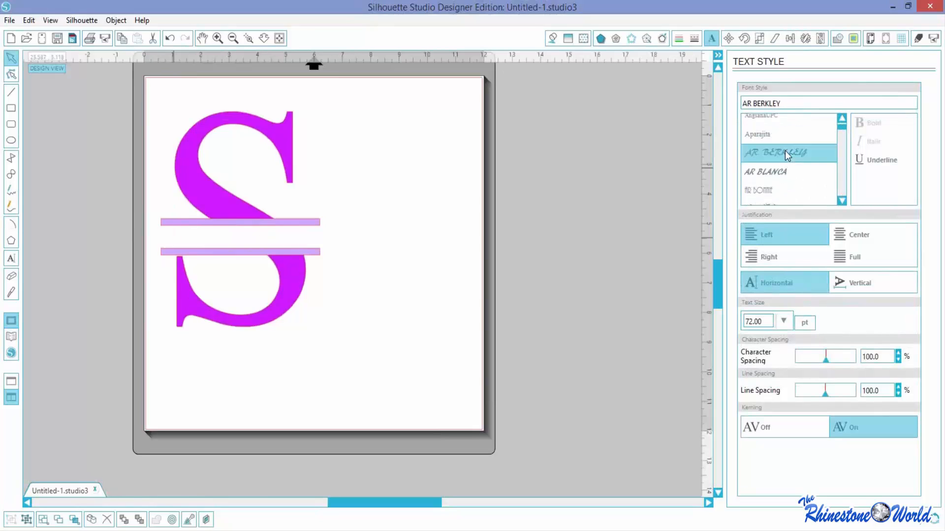
pyautogui.write('L')
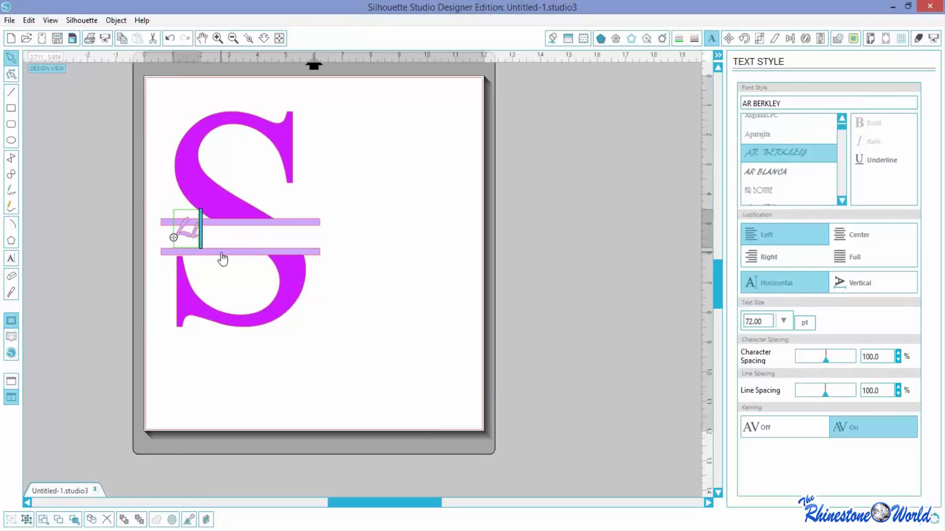
pyautogui.write('isa')
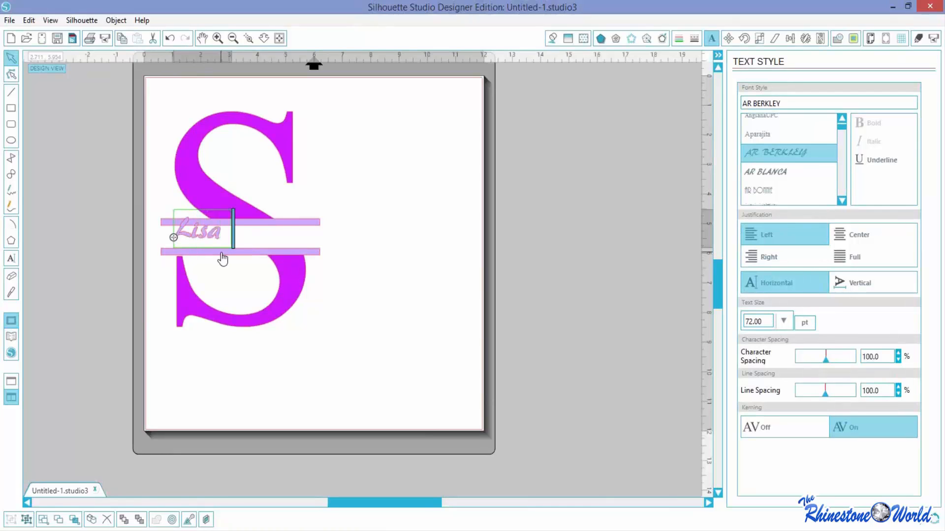
pyautogui.write(' & Nick')
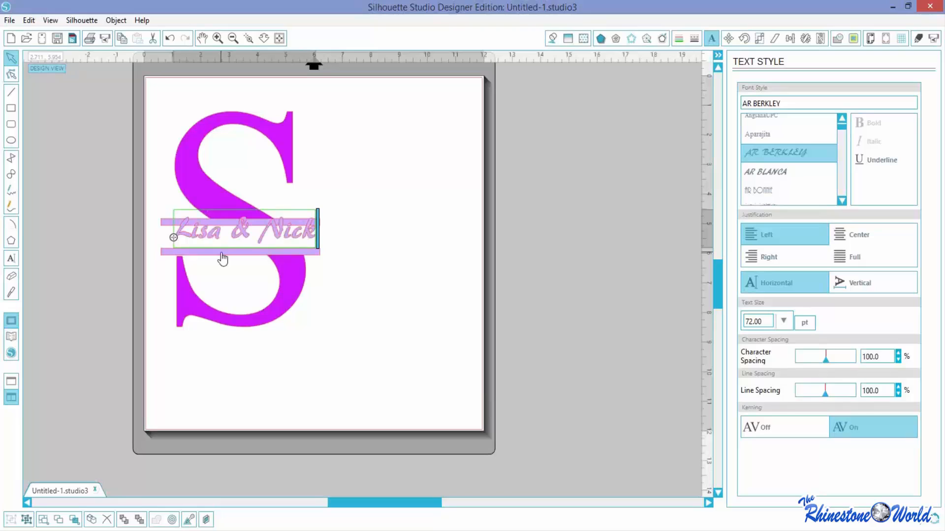
pyautogui.click(376, 246)
# Step: Shrink the names text and center it in the gap between the two bars
pyautogui.click(300, 234)
pyautogui.moveTo(319, 252); pyautogui.dragTo(272, 235)
pyautogui.moveTo(320, 405); pyautogui.dragTo(214, 152)
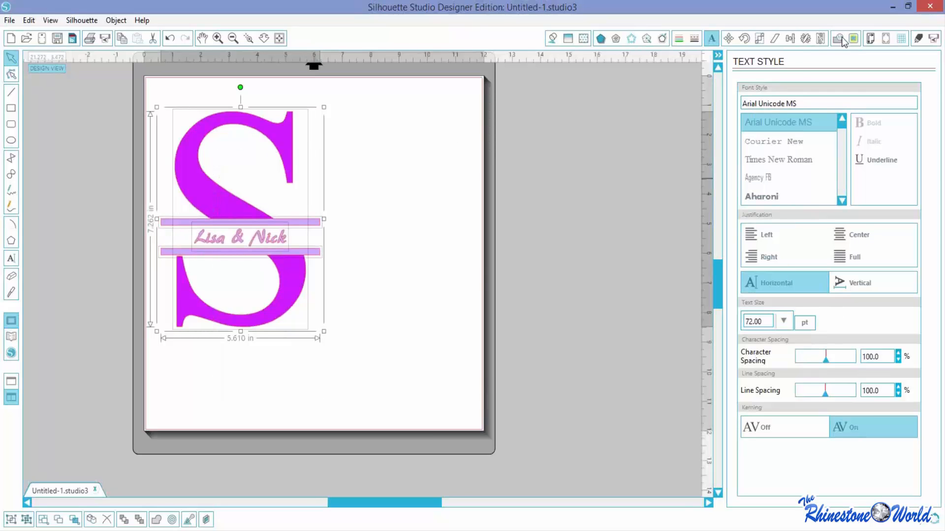
pyautogui.click(790, 39)
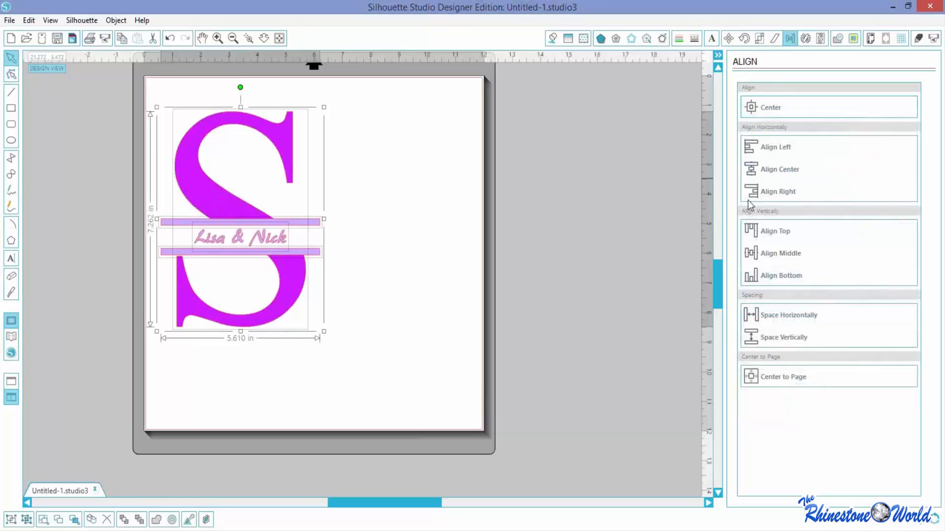
pyautogui.click(443, 298)
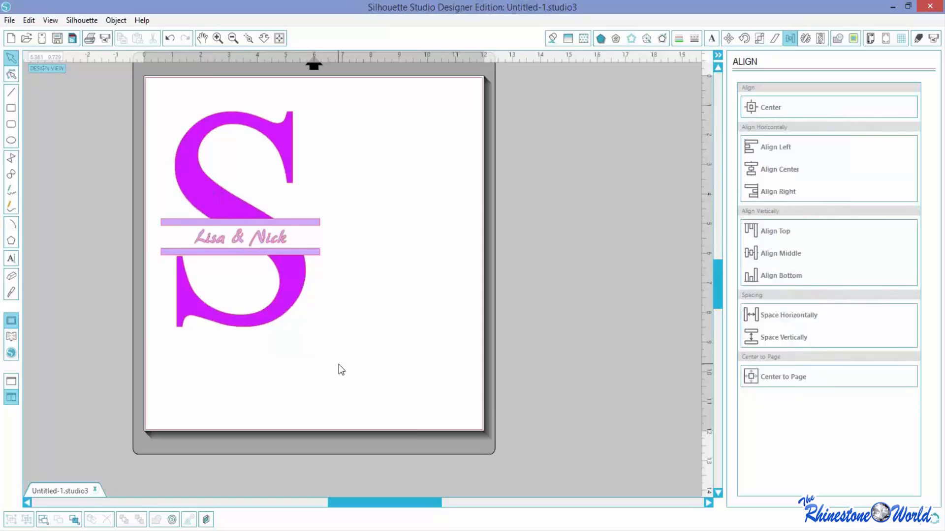
# Step: Delete the whole S monogram from the page and open the anchor clipart file from the 01Webinars folder
pyautogui.moveTo(335, 359); pyautogui.dragTo(194, 91)
pyautogui.press('Delete')
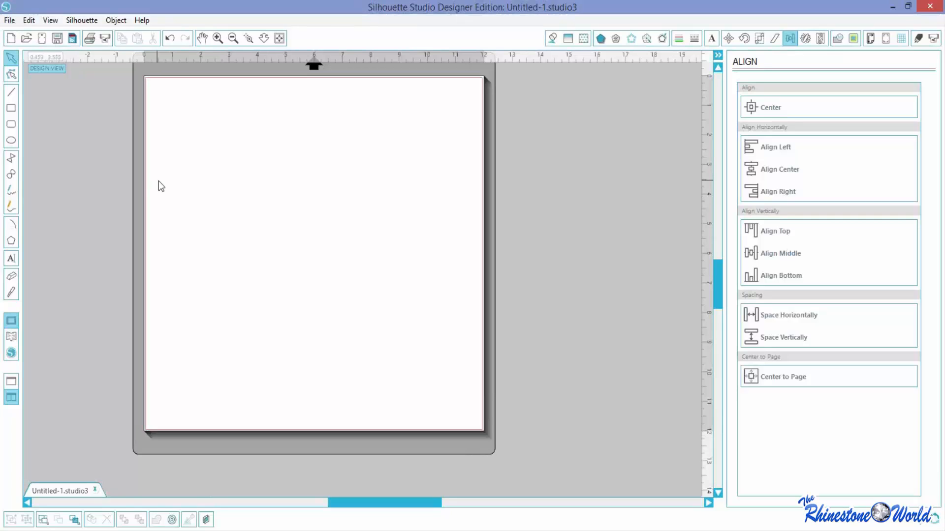
pyautogui.click(11, 22)
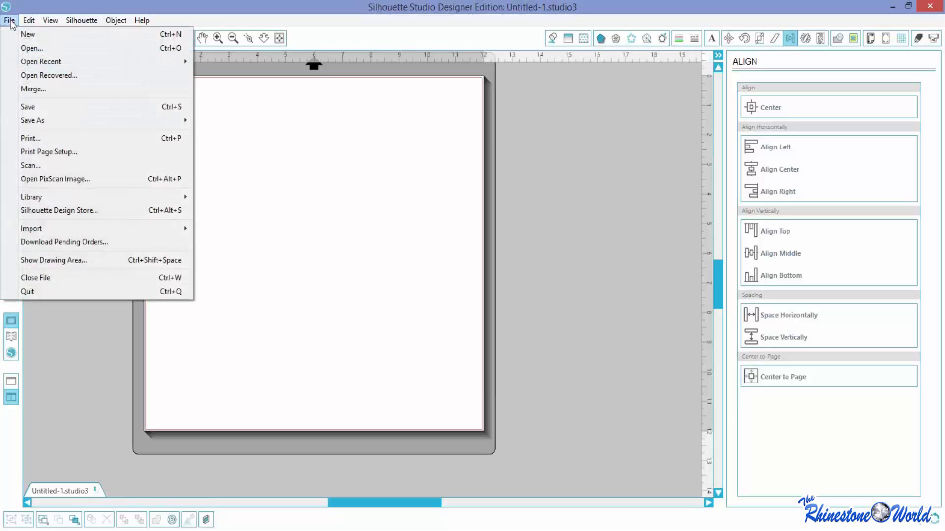
pyautogui.click(18, 49)
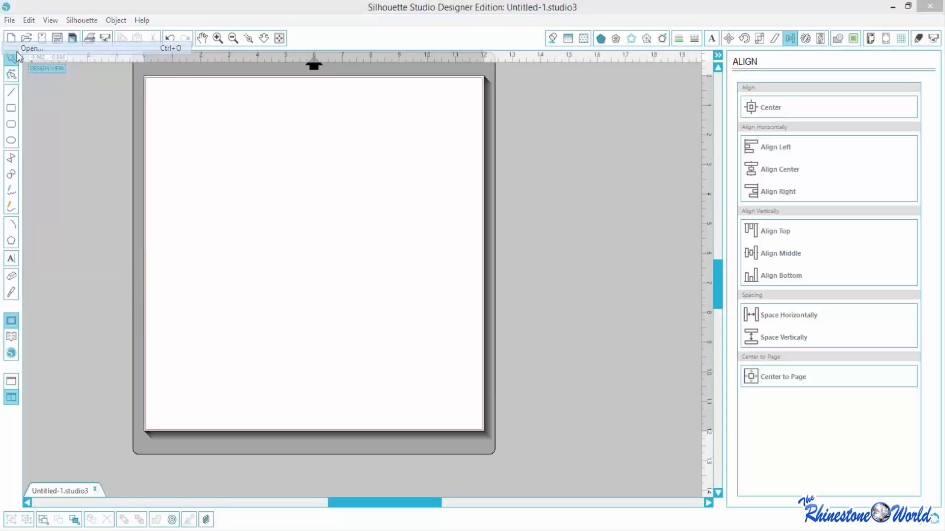
pyautogui.click(167, 122)
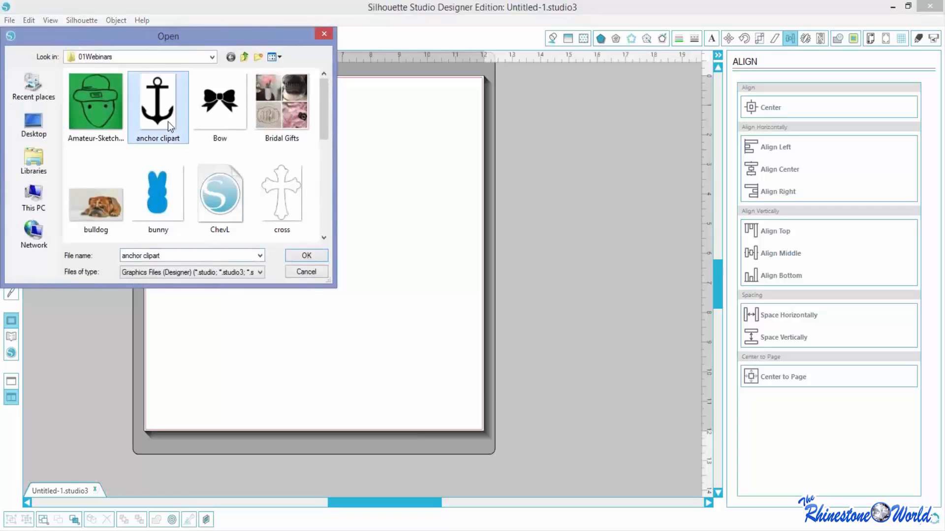
pyautogui.click(305, 257)
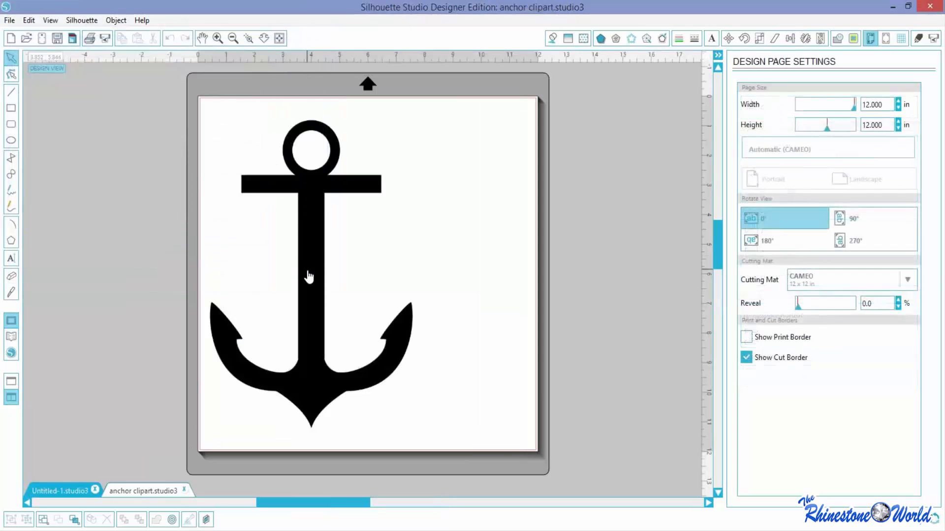
# Step: Scale the anchor image down to about 5.7 in wide and place it in the upper left part of the page
pyautogui.moveTo(333, 252)
pyautogui.mouseDown()
pyautogui.moveTo(329, 271)
pyautogui.moveTo(328, 252)
pyautogui.mouseUp()
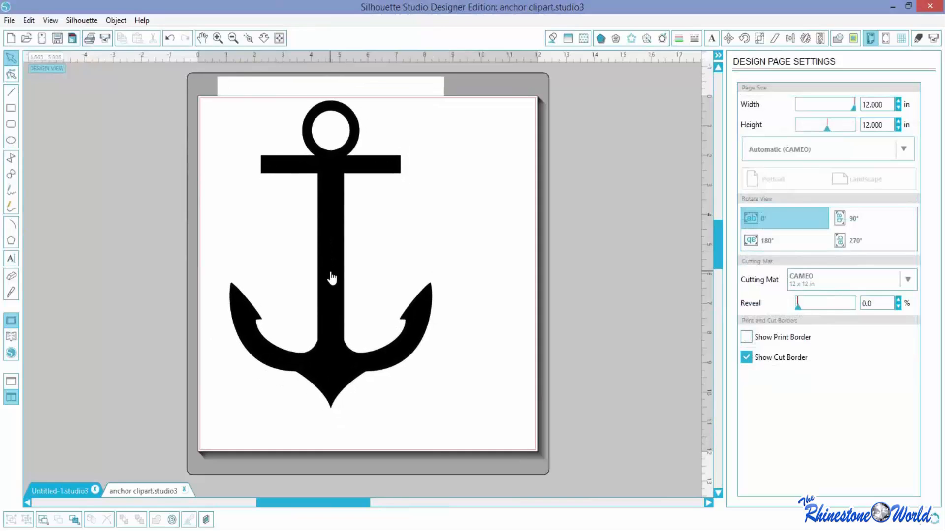
pyautogui.moveTo(442, 431); pyautogui.dragTo(413, 388)
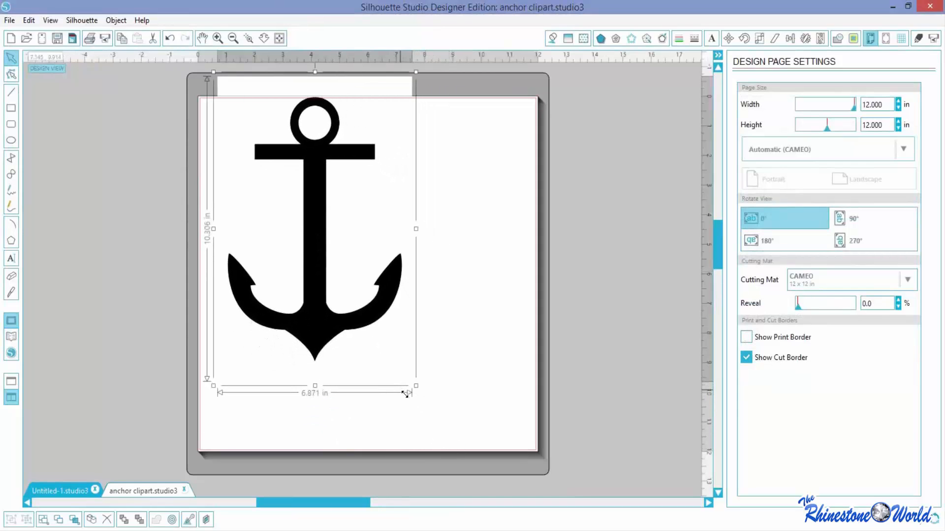
pyautogui.moveTo(318, 258); pyautogui.dragTo(312, 286)
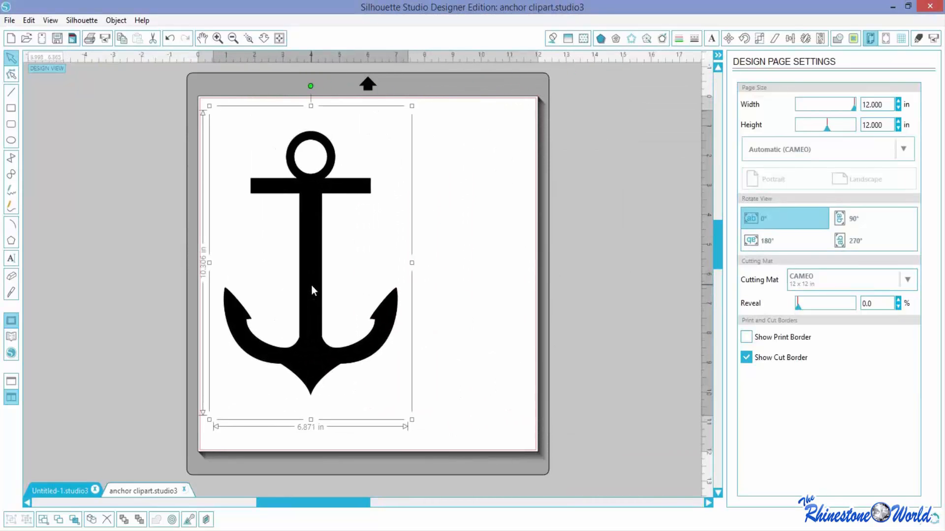
pyautogui.click(11, 74)
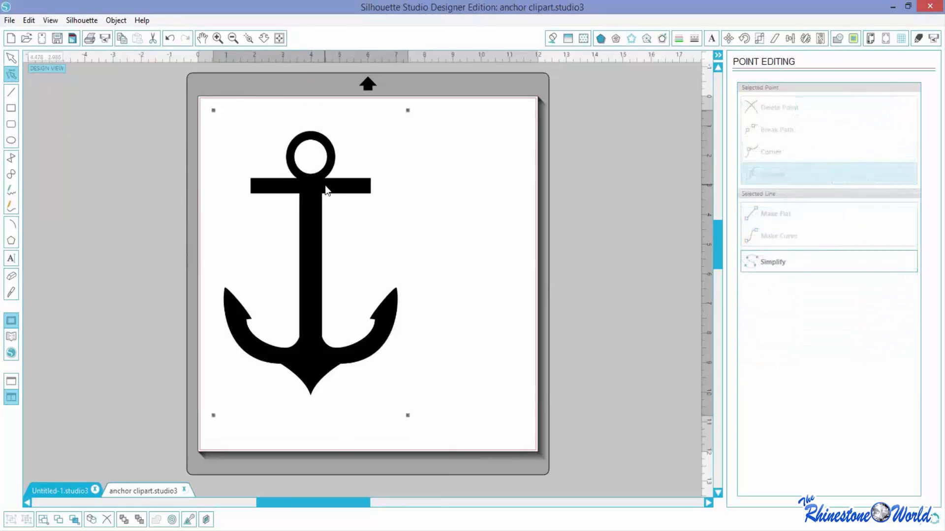
pyautogui.click(11, 58)
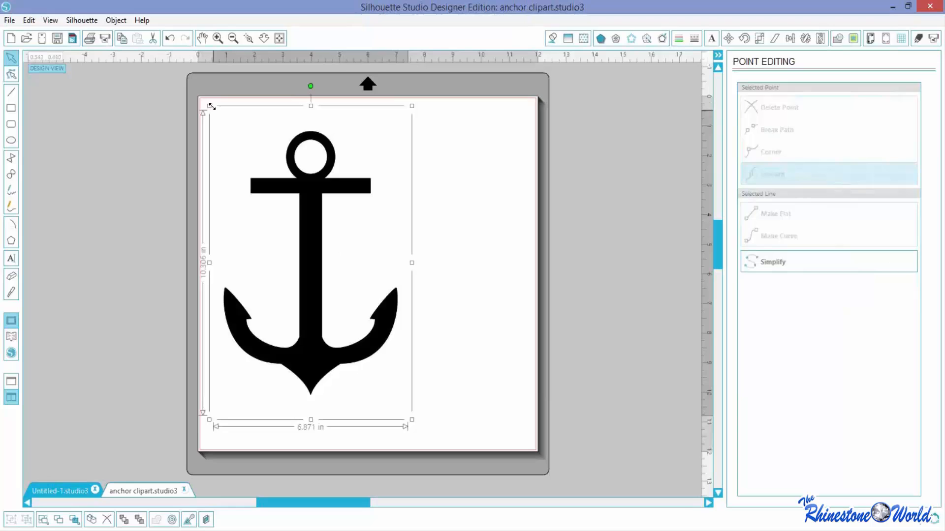
pyautogui.moveTo(209, 105); pyautogui.dragTo(240, 155)
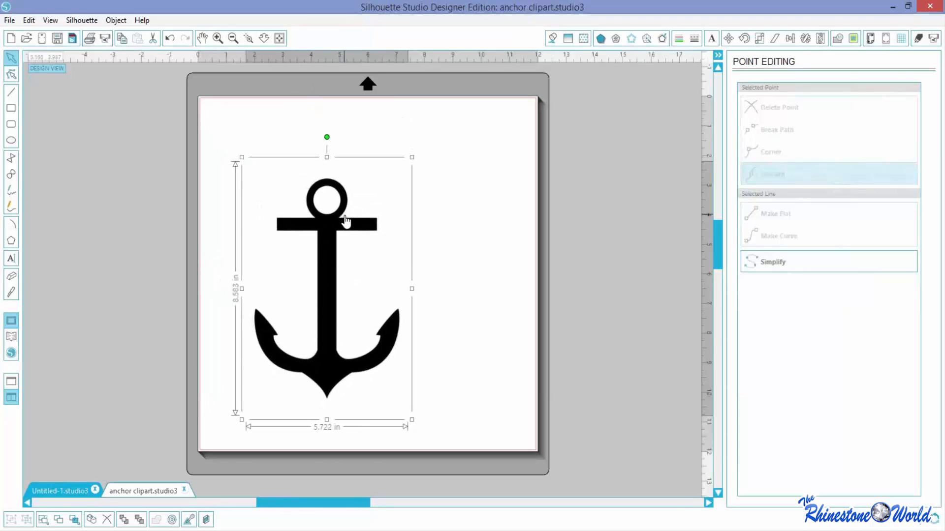
pyautogui.click(489, 264)
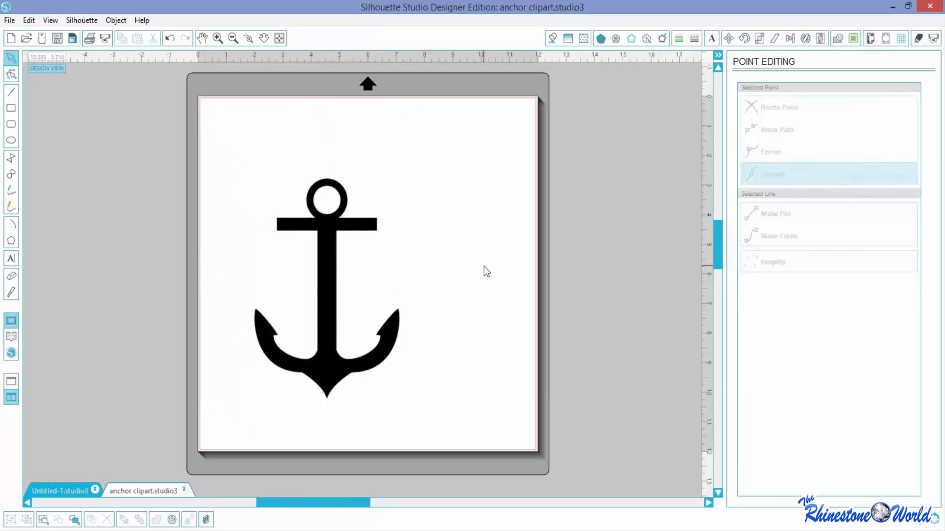
pyautogui.moveTo(321, 266); pyautogui.dragTo(304, 212)
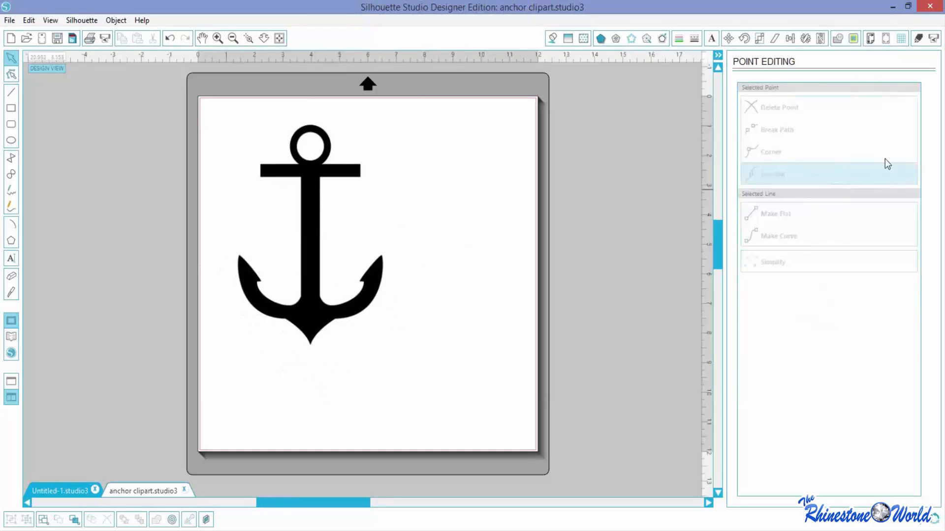
# Step: Select a trace area about 5.9 by 8.1 in around the whole anchor
pyautogui.click(853, 39)
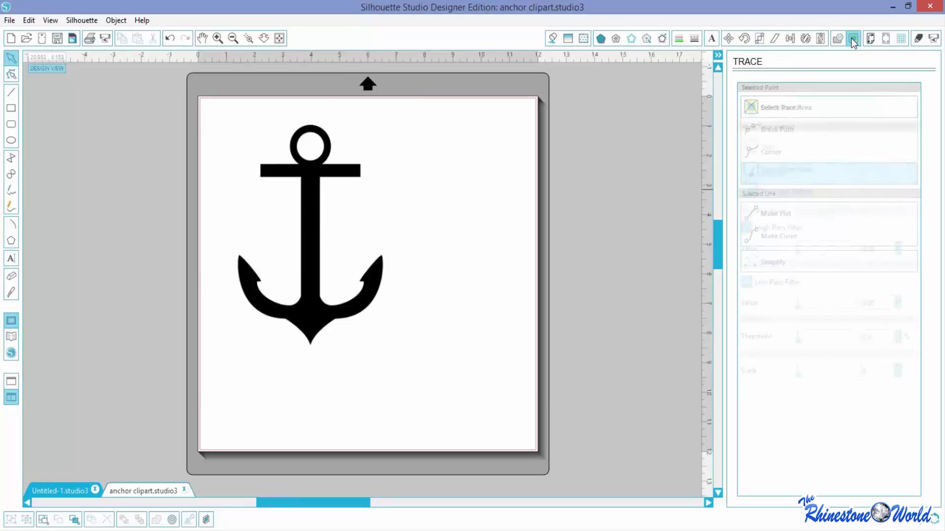
pyautogui.click(792, 107)
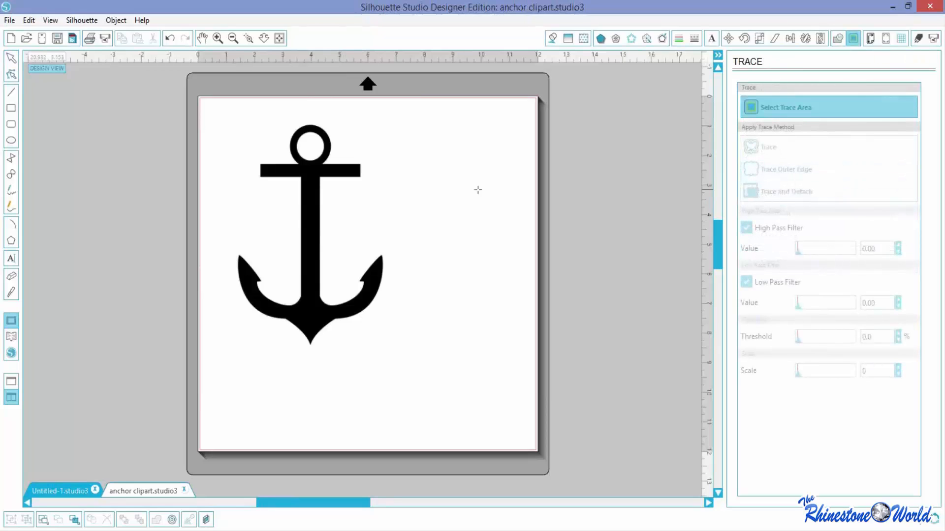
pyautogui.moveTo(229, 111)
pyautogui.mouseDown()
pyautogui.moveTo(236, 278)
pyautogui.moveTo(276, 342)
pyautogui.moveTo(359, 355)
pyautogui.moveTo(398, 351)
pyautogui.mouseUp()
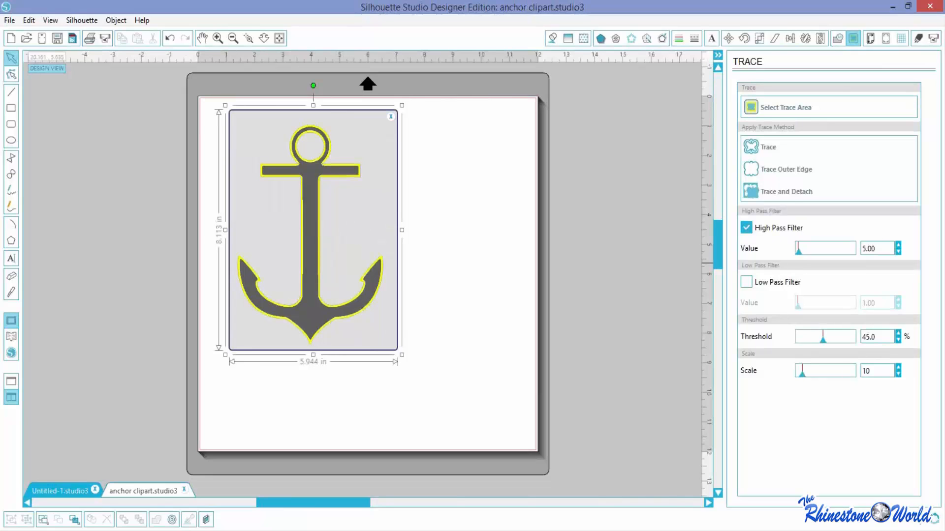
# Step: Turn off the High Pass Filter for the anchor trace and raise its threshold to 80%
pyautogui.click(748, 231)
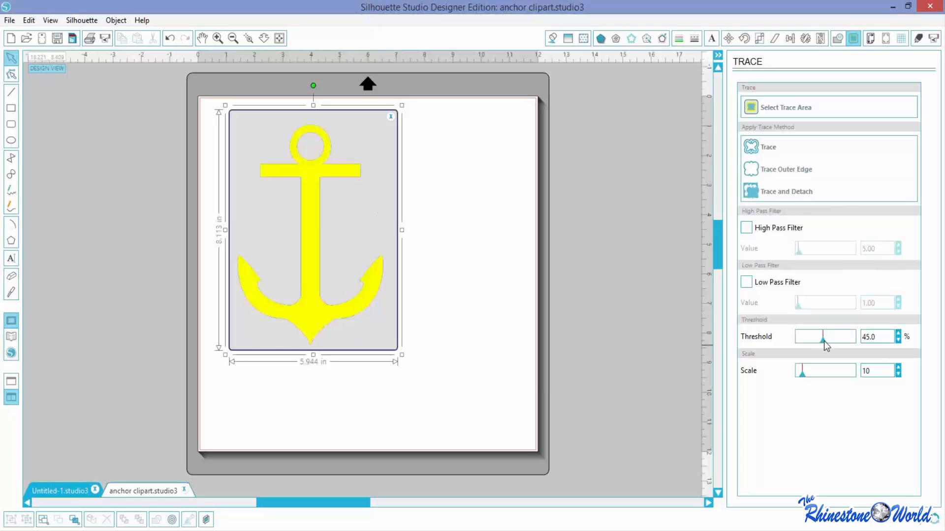
pyautogui.click(217, 39)
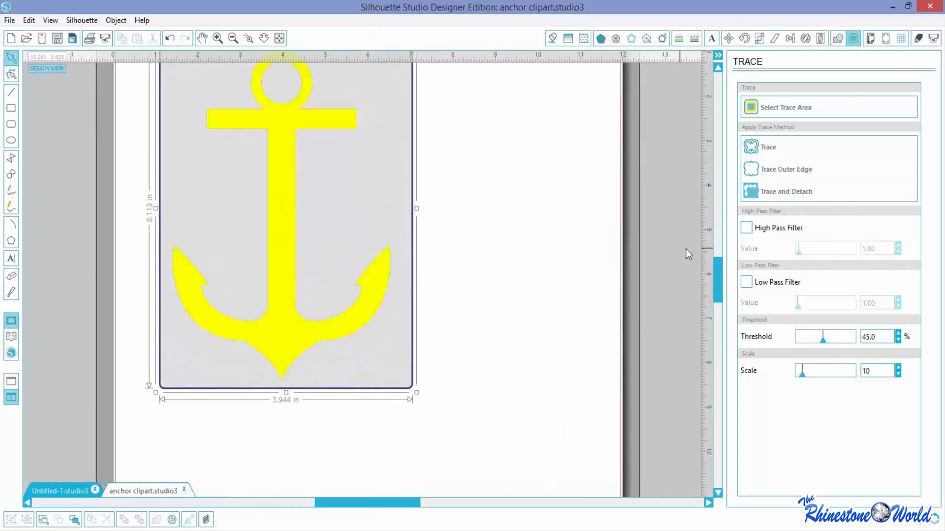
pyautogui.moveTo(719, 273); pyautogui.dragTo(717, 270)
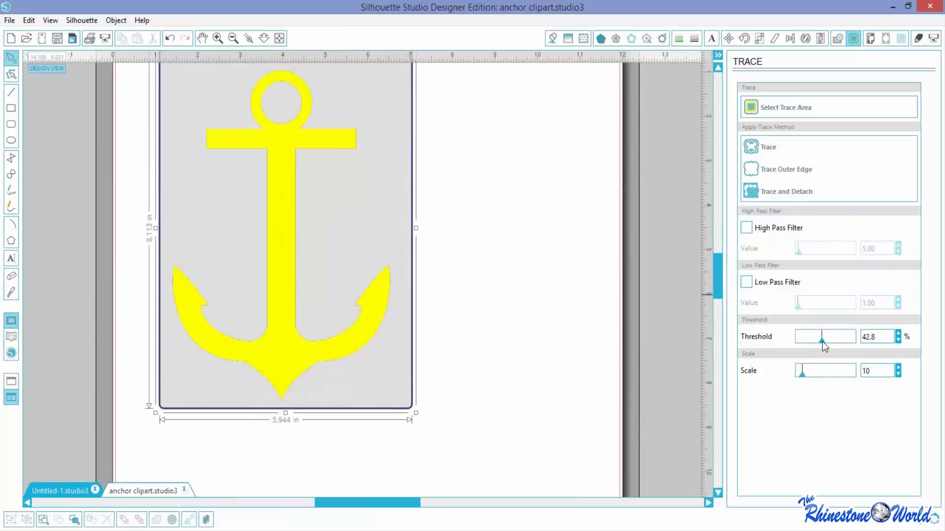
pyautogui.moveTo(826, 340); pyautogui.dragTo(847, 332)
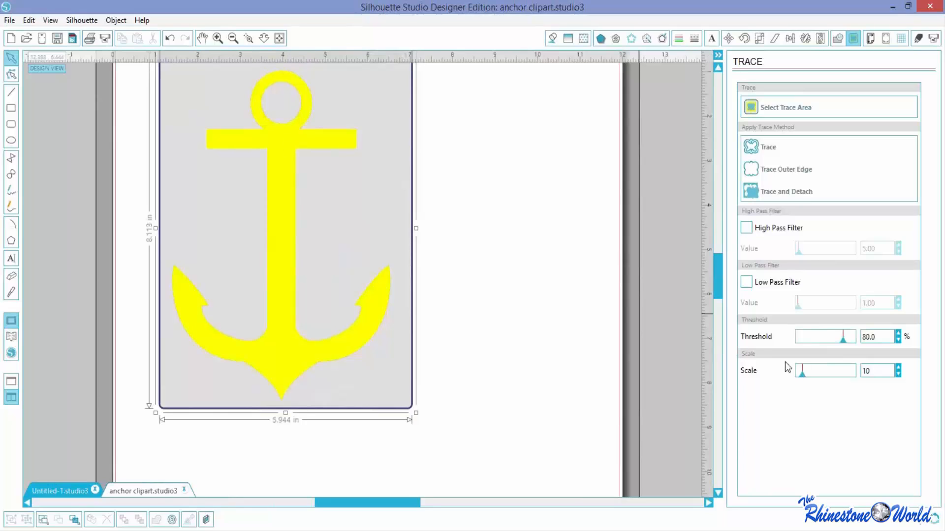
# Step: Lower the trace scale to 4 and trace the anchor with the regular Trace method
pyautogui.moveTo(804, 373)
pyautogui.mouseDown()
pyautogui.moveTo(829, 373)
pyautogui.moveTo(768, 382)
pyautogui.mouseUp()
pyautogui.moveTo(719, 266); pyautogui.dragTo(720, 262)
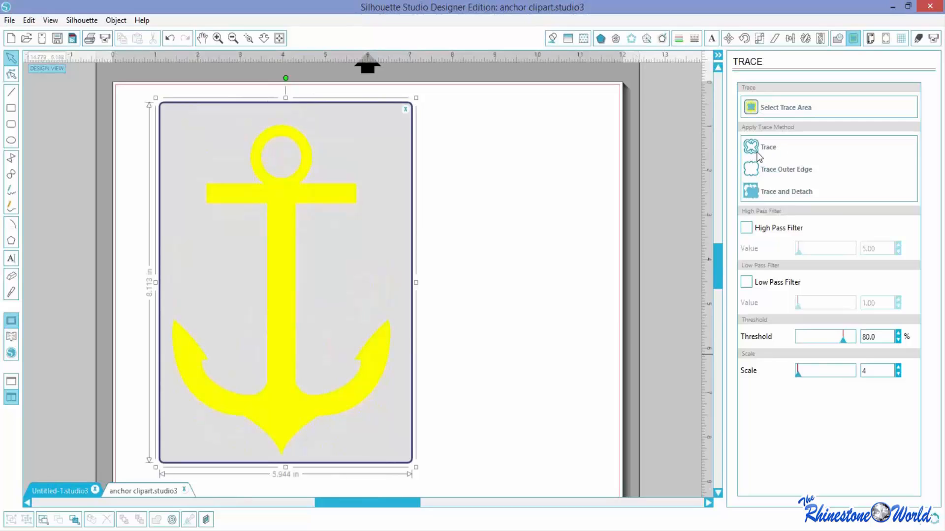
pyautogui.click(758, 156)
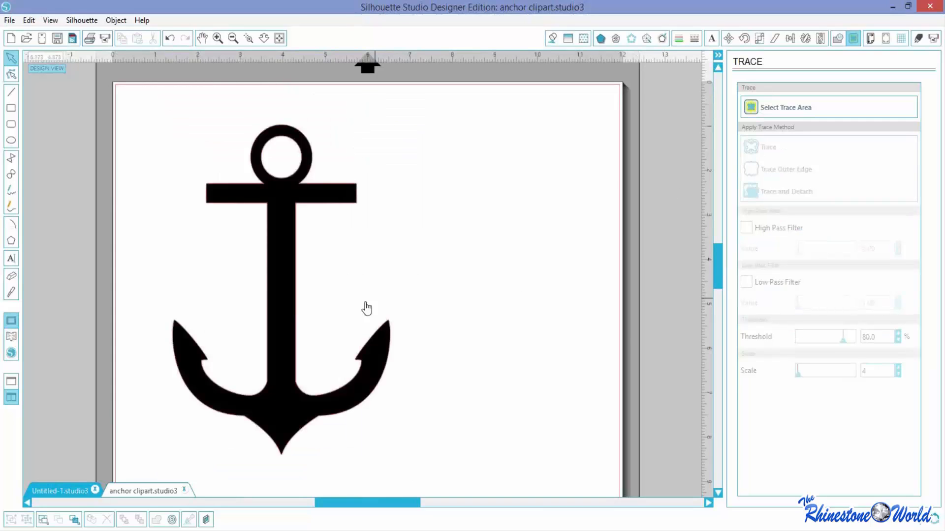
# Step: Move the original black anchor image off its traced outline and delete it
pyautogui.moveTo(298, 295)
pyautogui.mouseDown()
pyautogui.moveTo(328, 333)
pyautogui.moveTo(511, 243)
pyautogui.moveTo(535, 259)
pyautogui.mouseUp()
pyautogui.click(543, 320)
pyautogui.press('Delete')
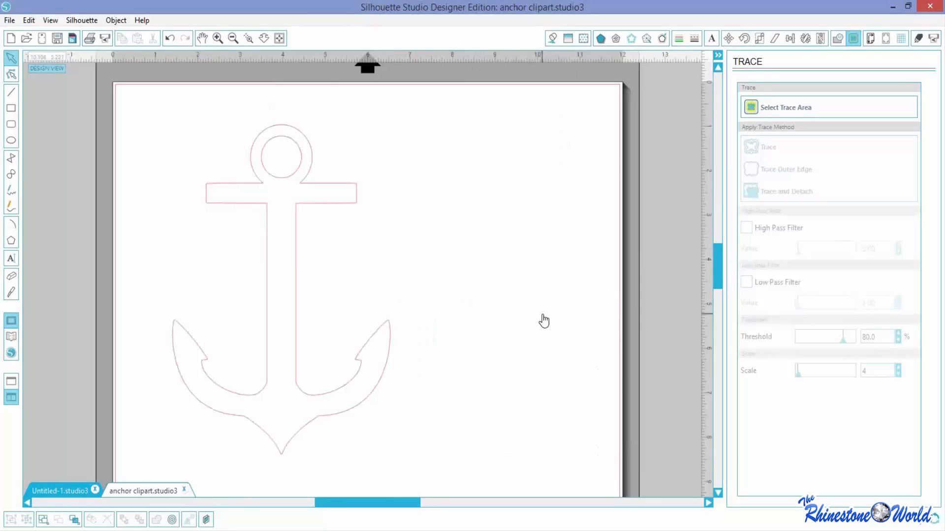
# Step: Scale the traced anchor down to about 3.1 in wide and 4.5 in tall and move it into the page's upper left corner
pyautogui.moveTo(713, 273); pyautogui.dragTo(717, 282)
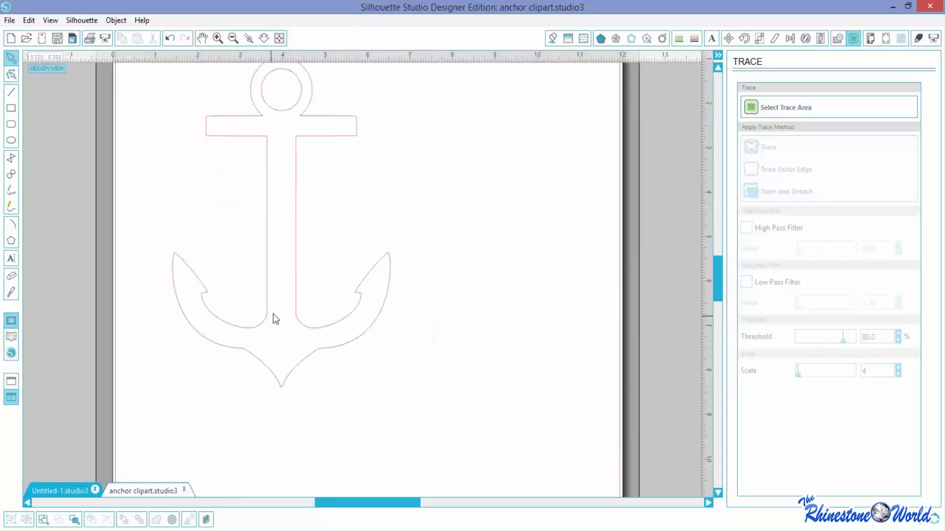
pyautogui.scroll(1, 306, 359)
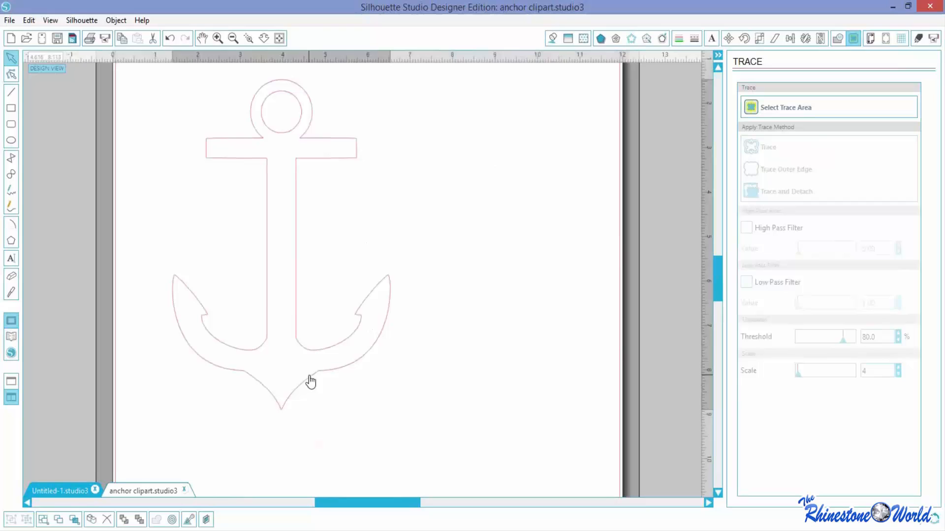
pyautogui.click(269, 296)
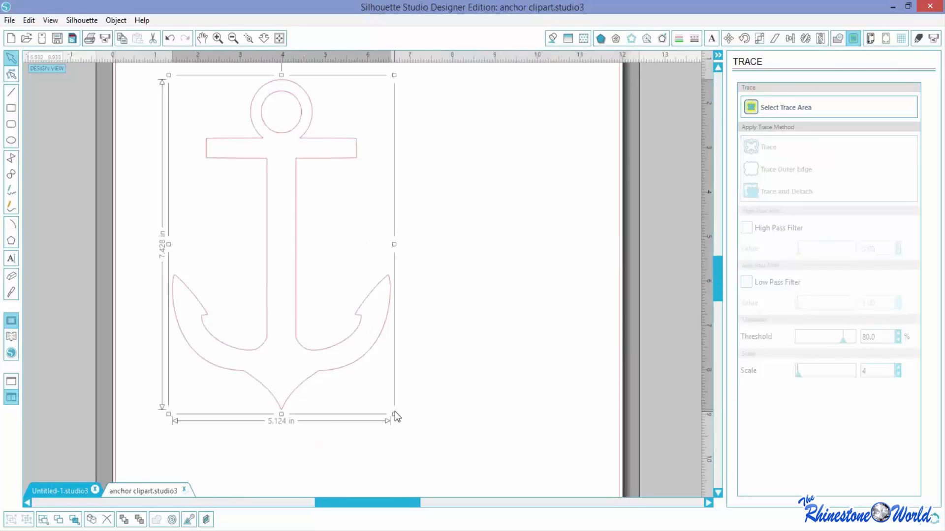
pyautogui.moveTo(394, 414); pyautogui.dragTo(300, 323)
pyautogui.moveTo(716, 278)
pyautogui.mouseDown()
pyautogui.moveTo(716, 259)
pyautogui.moveTo(714, 273)
pyautogui.mouseUp()
pyautogui.moveTo(355, 506); pyautogui.dragTo(325, 504)
pyautogui.moveTo(716, 285); pyautogui.dragTo(716, 279)
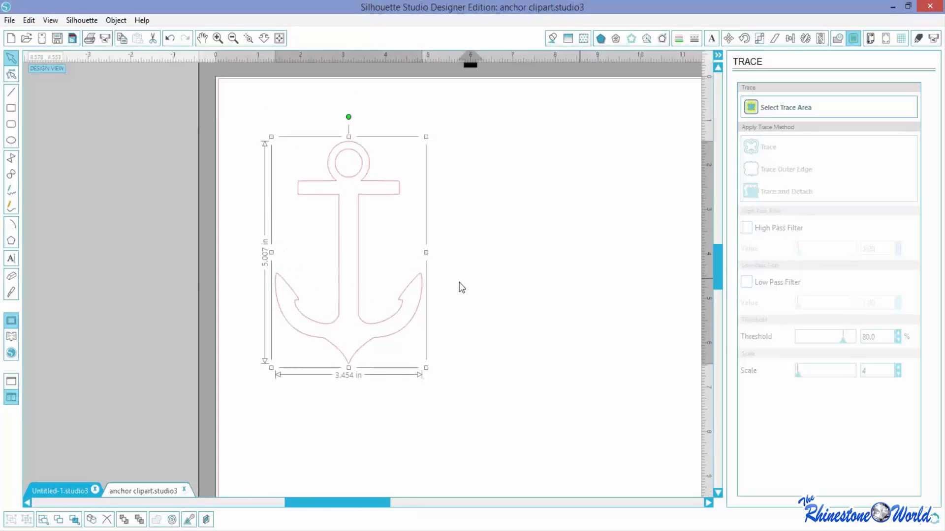
pyautogui.click(392, 301)
pyautogui.click(391, 325)
pyautogui.moveTo(424, 369); pyautogui.dragTo(410, 343)
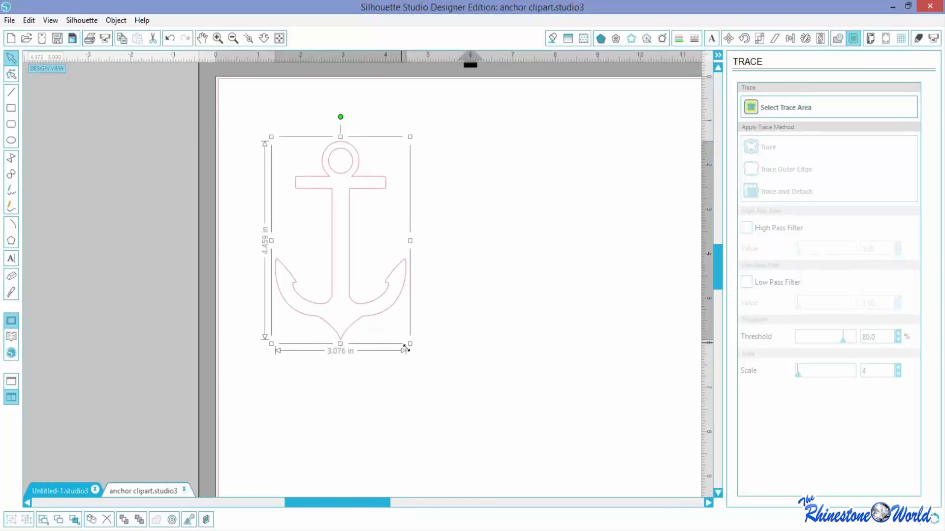
pyautogui.moveTo(364, 322); pyautogui.dragTo(330, 288)
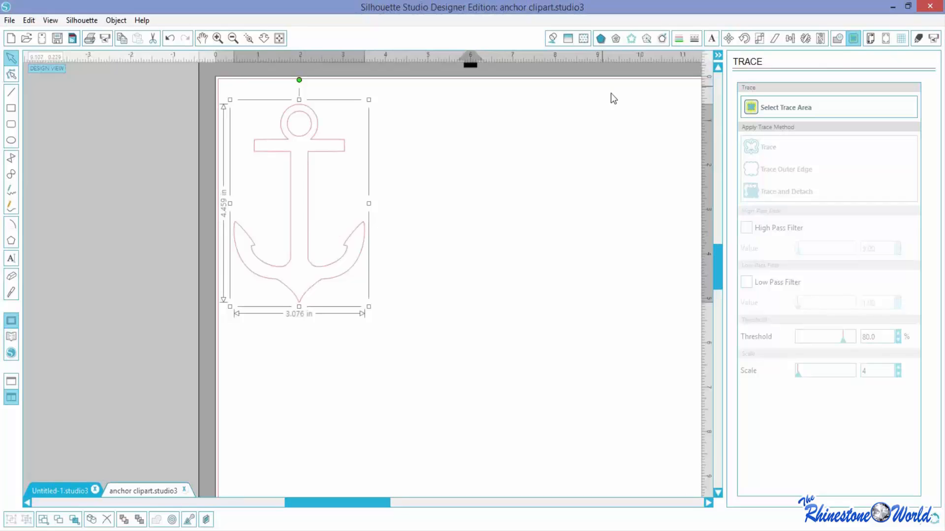
# Step: Fill the traced anchor with light blue
pyautogui.click(555, 38)
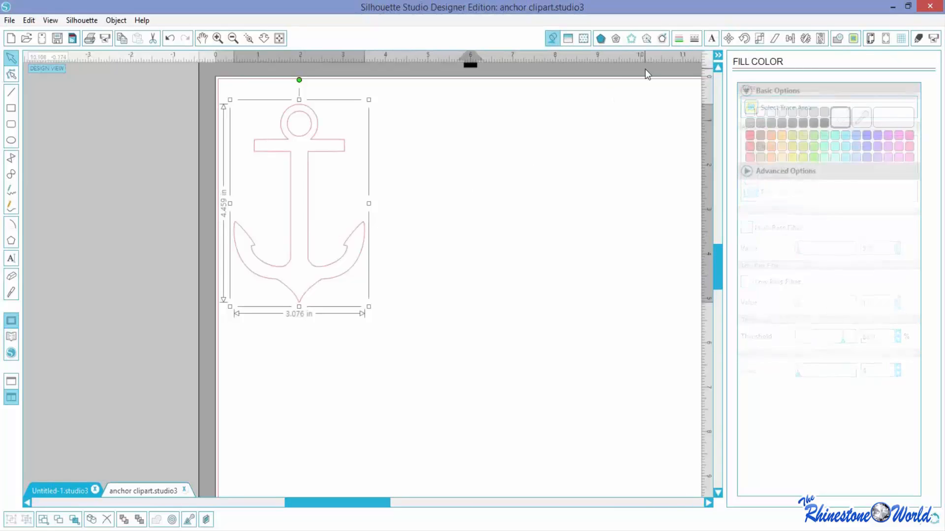
pyautogui.click(847, 158)
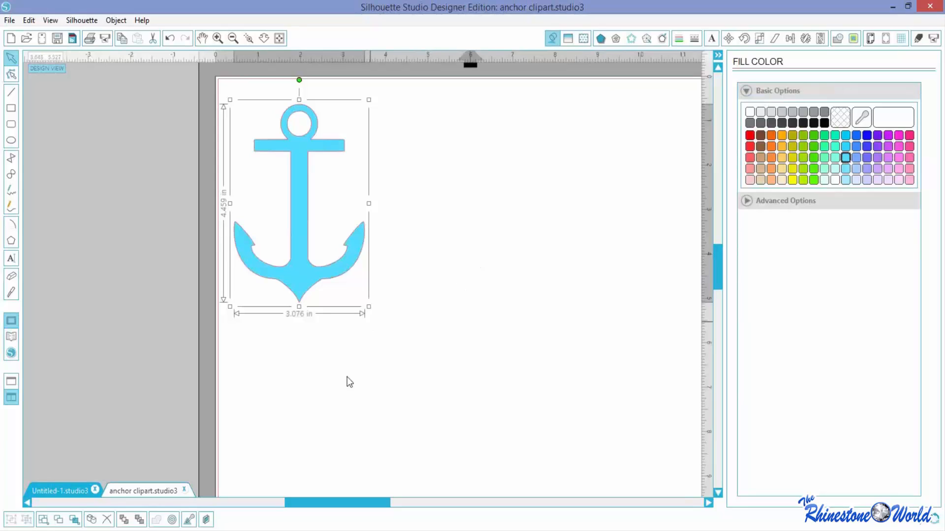
pyautogui.click(446, 303)
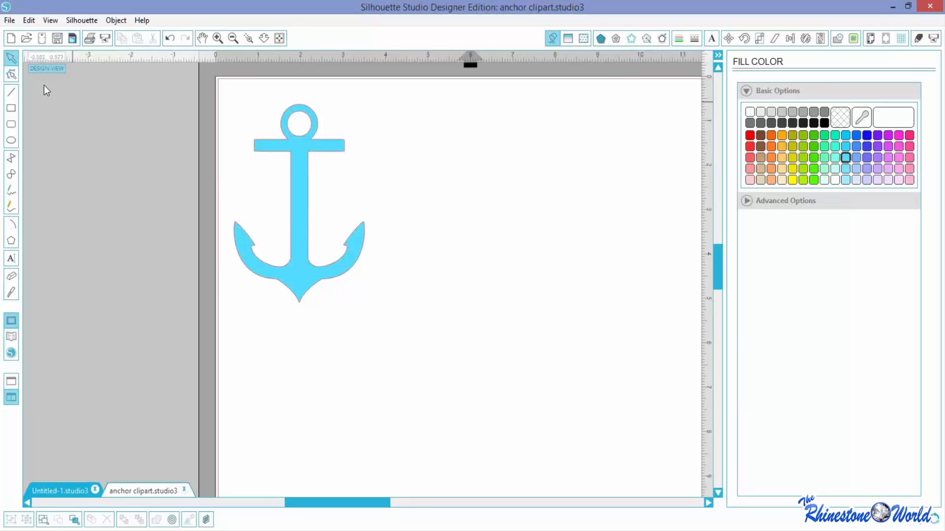
# Step: Open the heart image file named download from the 01Webinars folder
pyautogui.click(9, 21)
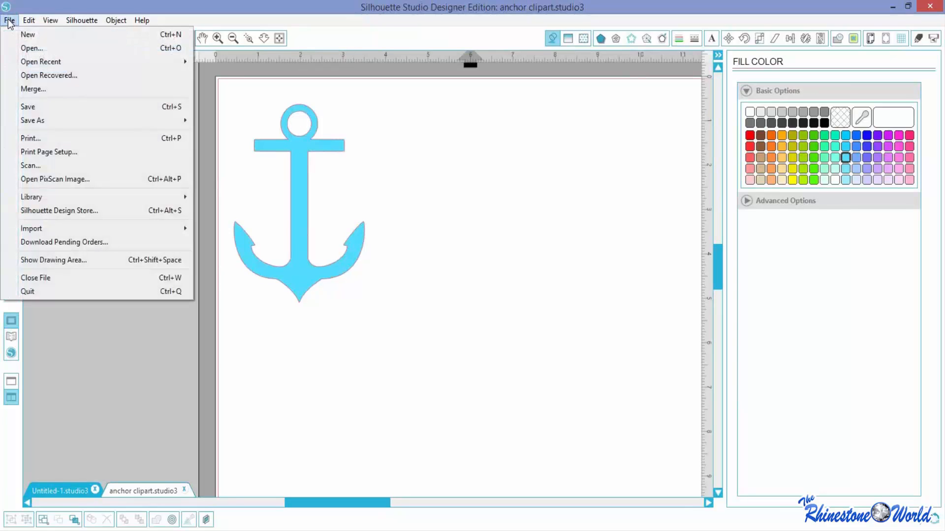
pyautogui.click(22, 46)
pyautogui.moveTo(321, 124); pyautogui.dragTo(323, 176)
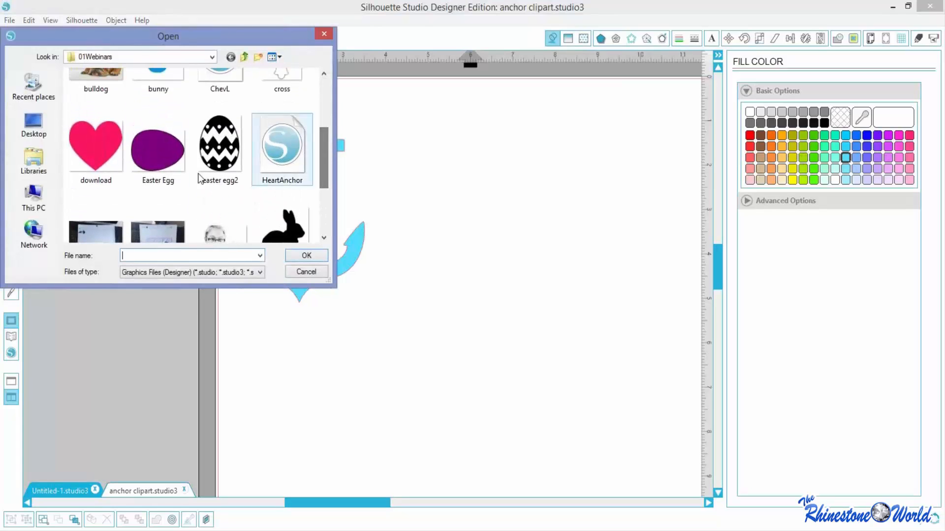
pyautogui.click(99, 146)
pyautogui.click(305, 254)
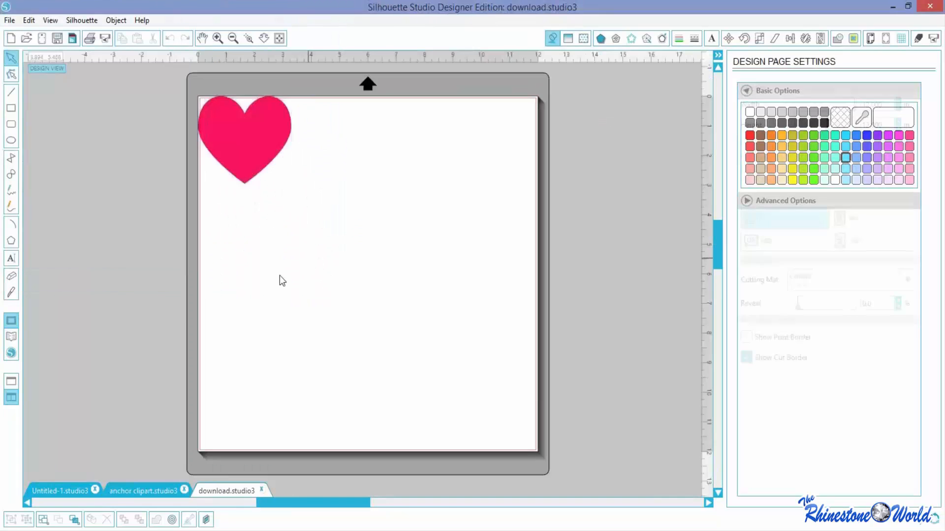
# Step: Move the heart image away from the page corner and select a trace area about 4.5 by 4.2 in around it
pyautogui.moveTo(255, 150); pyautogui.dragTo(288, 242)
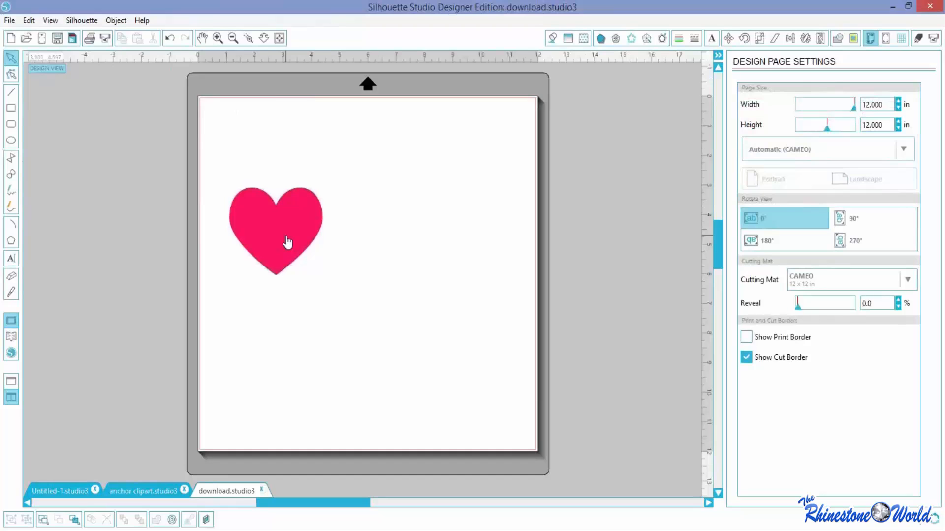
pyautogui.click(855, 40)
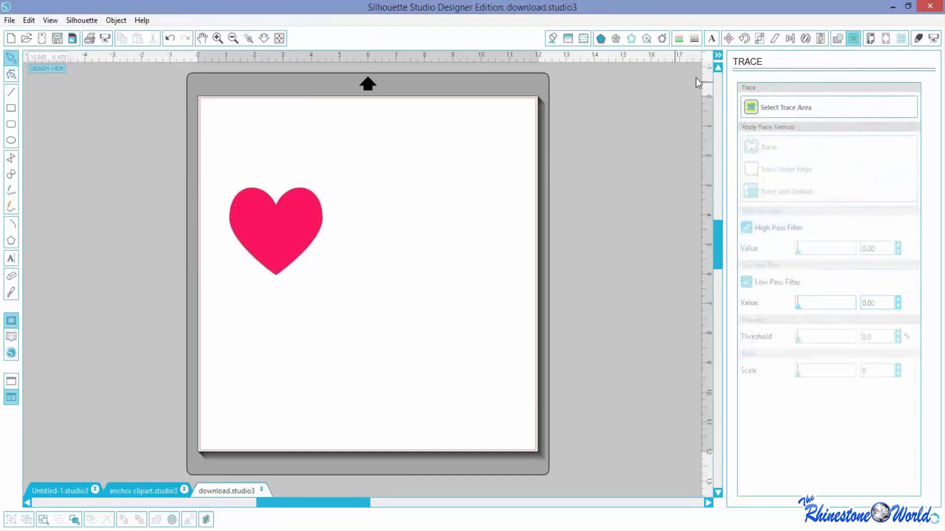
pyautogui.click(753, 108)
pyautogui.moveTo(217, 173)
pyautogui.mouseDown()
pyautogui.moveTo(281, 293)
pyautogui.moveTo(342, 298)
pyautogui.mouseUp()
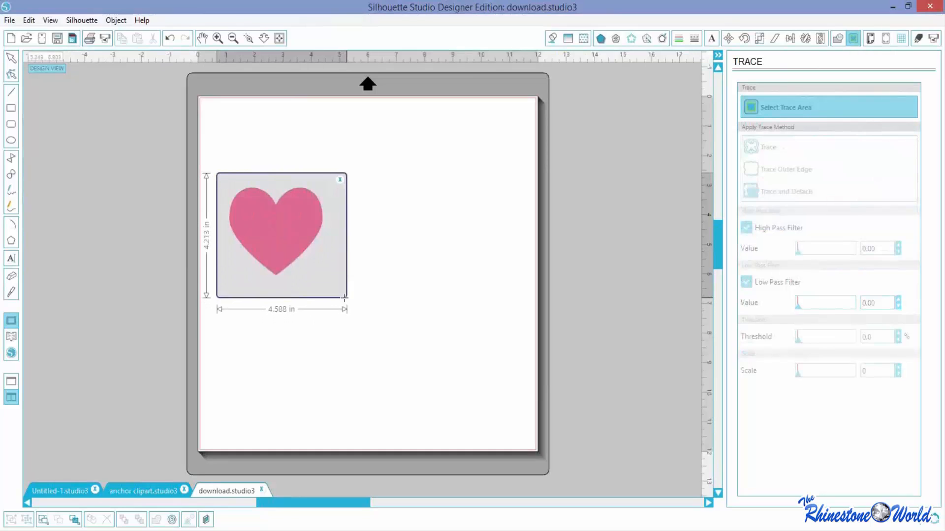
# Step: Turn off the High Pass Filter for the heart trace, raise the threshold to 94.9% and lower the scale to 4
pyautogui.click(746, 228)
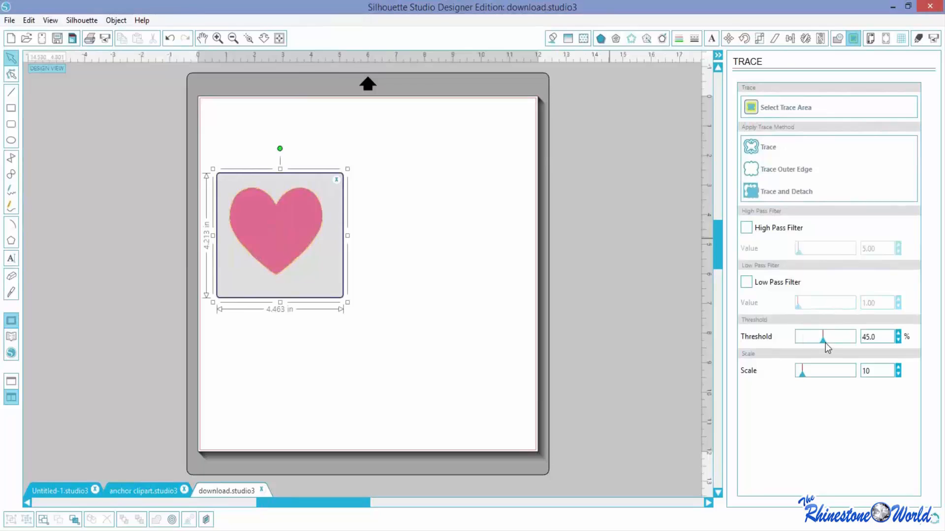
pyautogui.moveTo(825, 343); pyautogui.dragTo(853, 336)
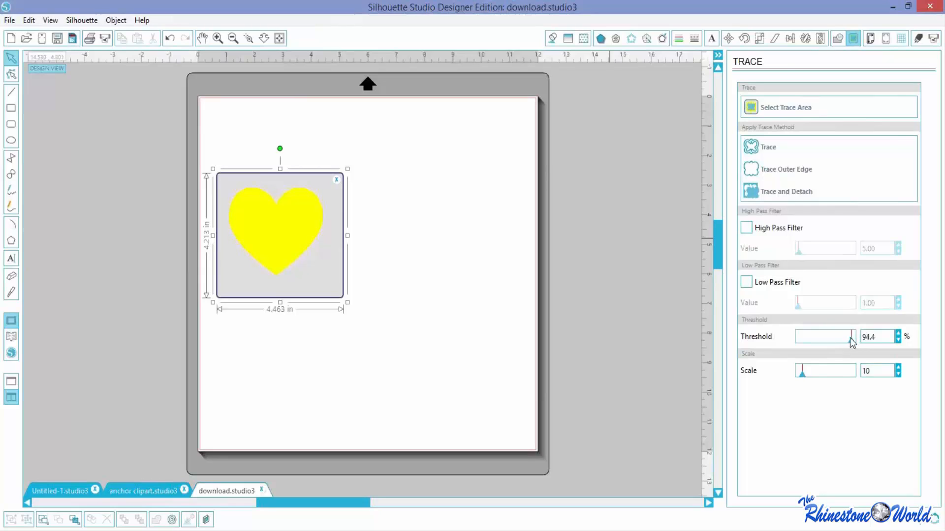
pyautogui.moveTo(802, 376); pyautogui.dragTo(785, 380)
pyautogui.click(899, 335)
# Step: Trace the heart, move the pink original aside to the right, and shift the traced outline slightly down and right
pyautogui.click(766, 150)
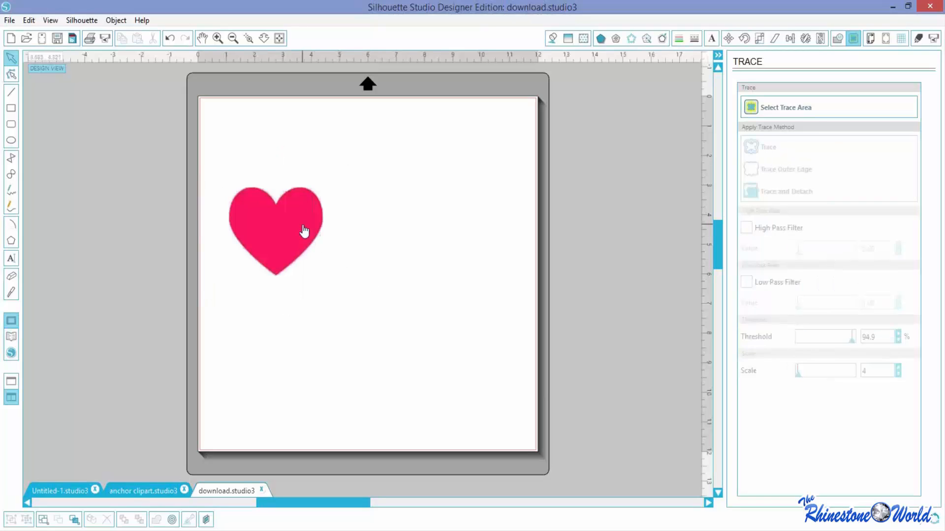
pyautogui.moveTo(306, 232)
pyautogui.mouseDown()
pyautogui.moveTo(462, 217)
pyautogui.moveTo(474, 204)
pyautogui.mouseUp()
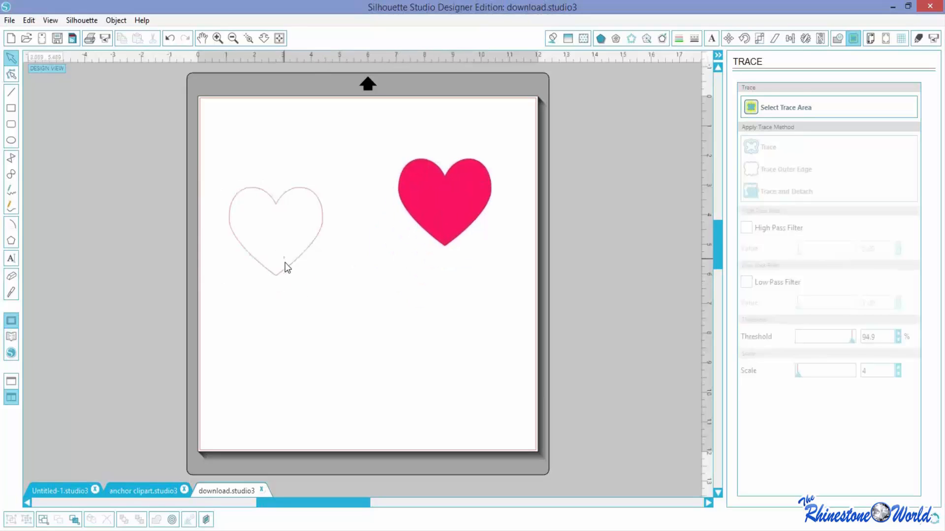
pyautogui.moveTo(297, 276)
pyautogui.mouseDown()
pyautogui.moveTo(337, 316)
pyautogui.moveTo(321, 278)
pyautogui.mouseUp()
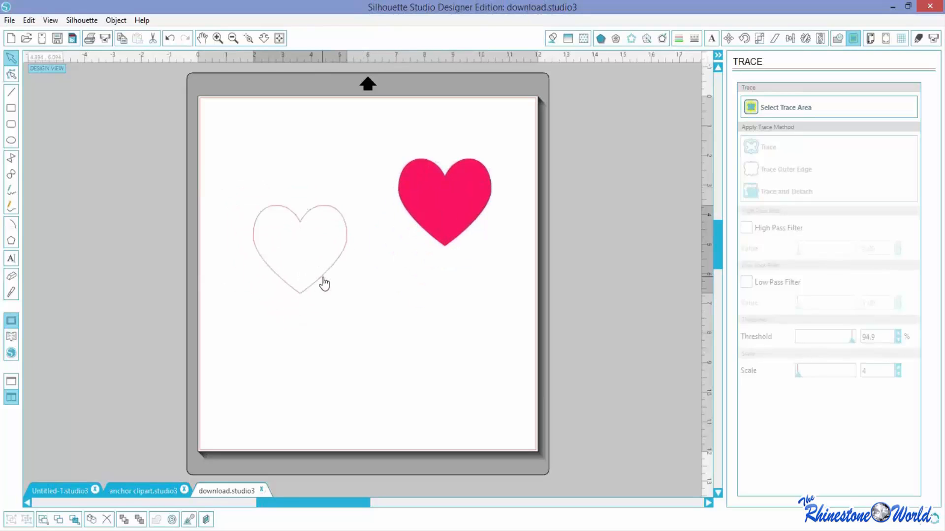
# Step: Copy the traced heart outline and paste it into the anchor clipart document
pyautogui.click(322, 279)
pyautogui.press('i')
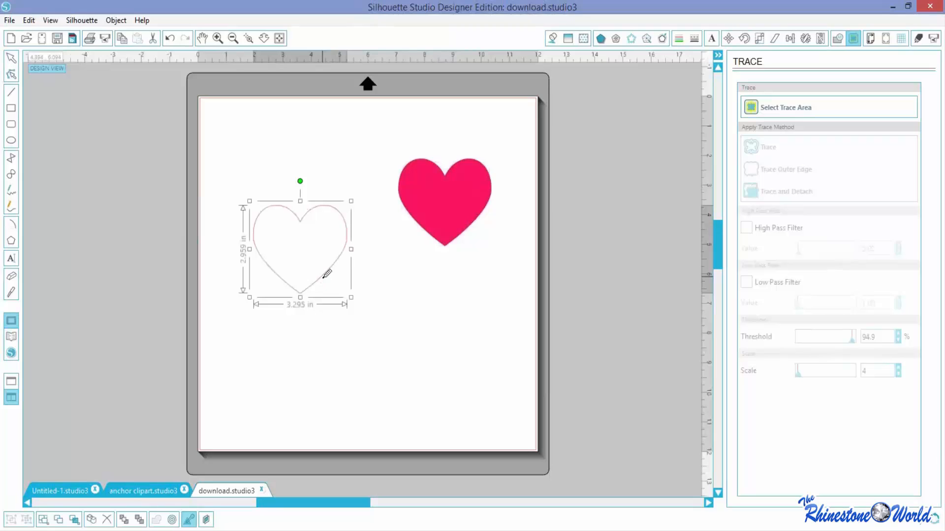
pyautogui.click(323, 277)
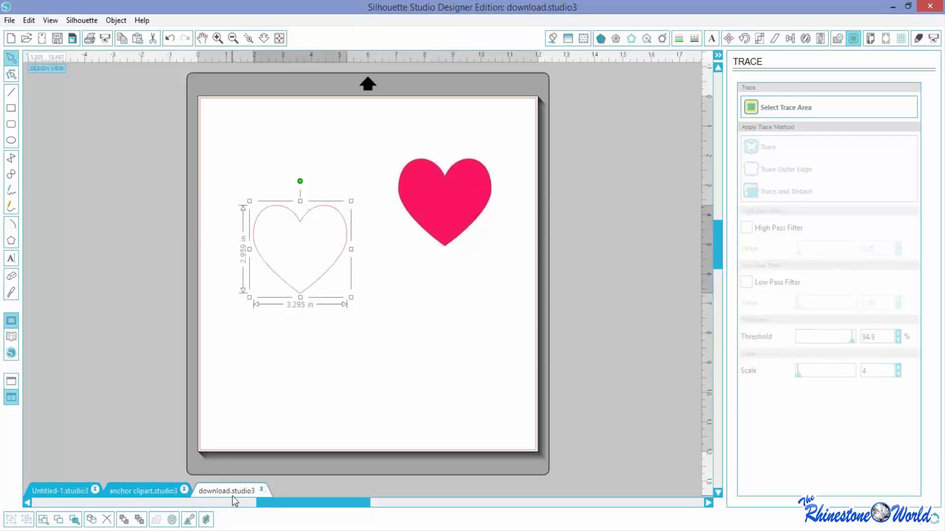
pyautogui.click(137, 491)
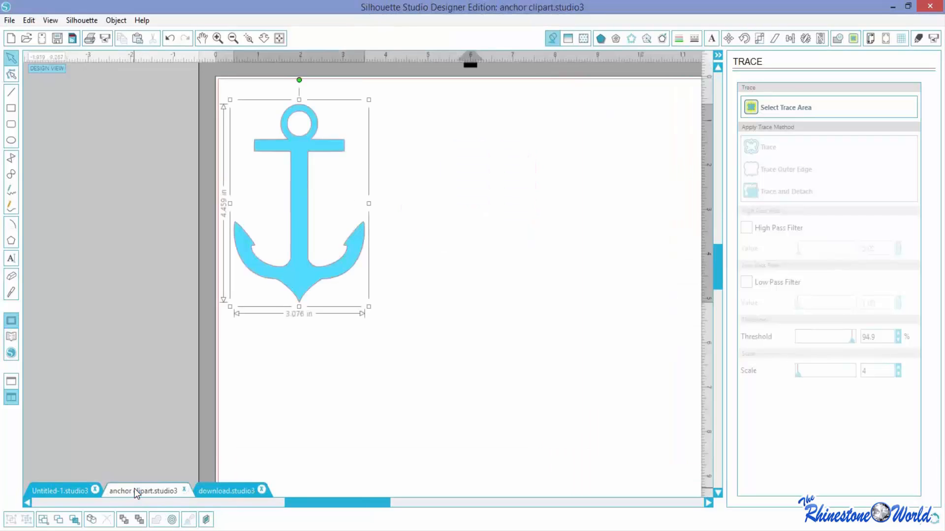
pyautogui.click(555, 301)
pyautogui.hotkey('ctrl', 'v')
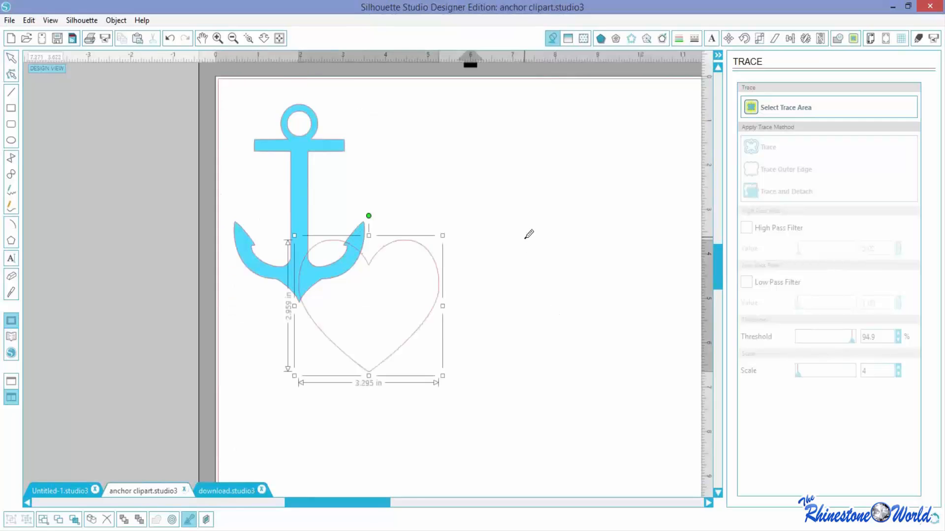
# Step: Place the pasted heart outline in the free area to the right of the blue anchor
pyautogui.moveTo(413, 312); pyautogui.dragTo(543, 232)
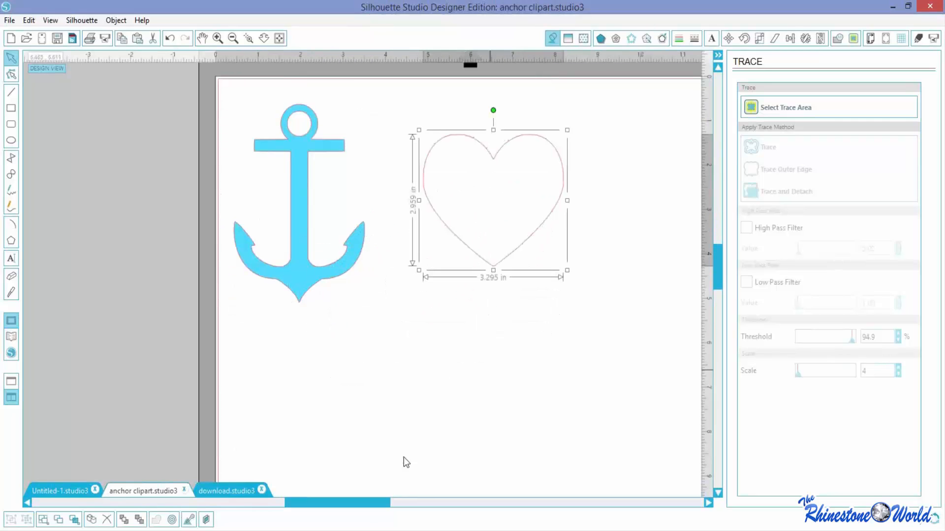
pyautogui.moveTo(368, 504); pyautogui.dragTo(390, 504)
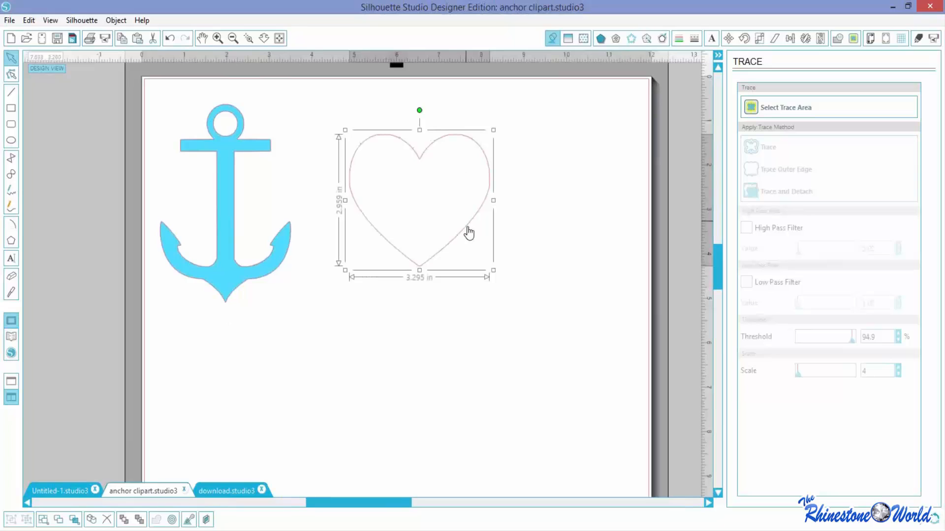
pyautogui.moveTo(468, 233); pyautogui.dragTo(453, 215)
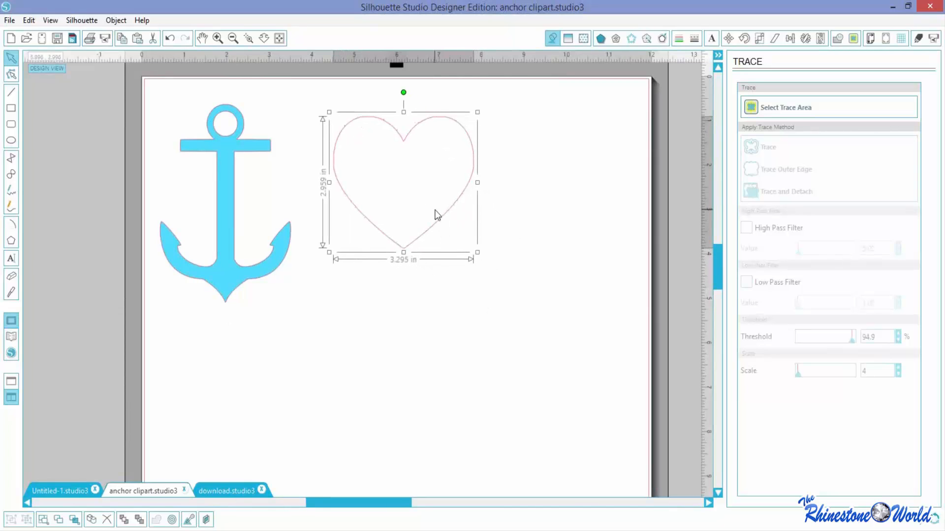
pyautogui.moveTo(441, 228); pyautogui.dragTo(452, 272)
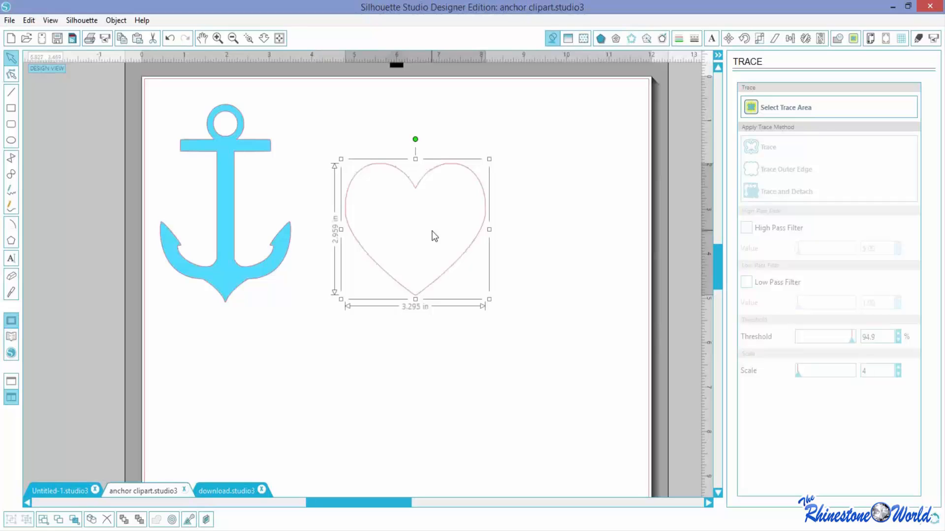
# Step: Release the heart's compound path and check the heart outline's edit points
pyautogui.click(116, 20)
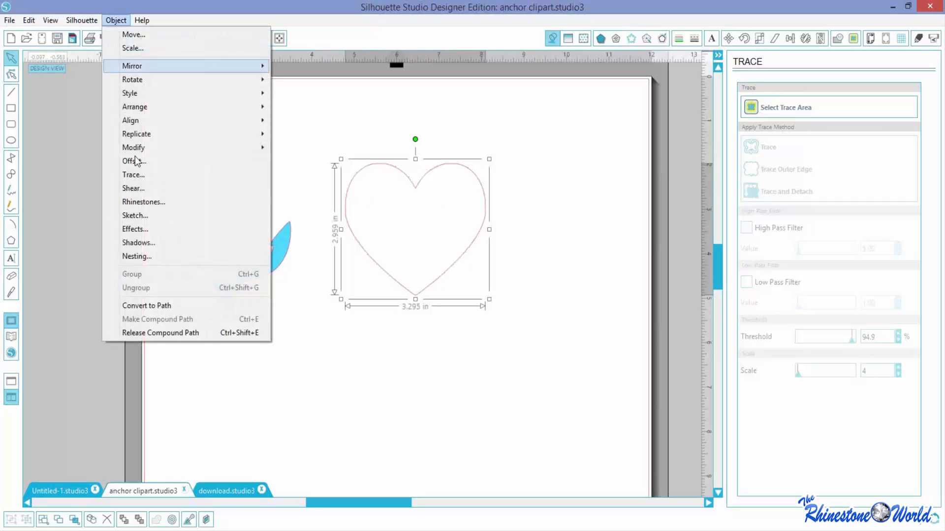
pyautogui.click(172, 334)
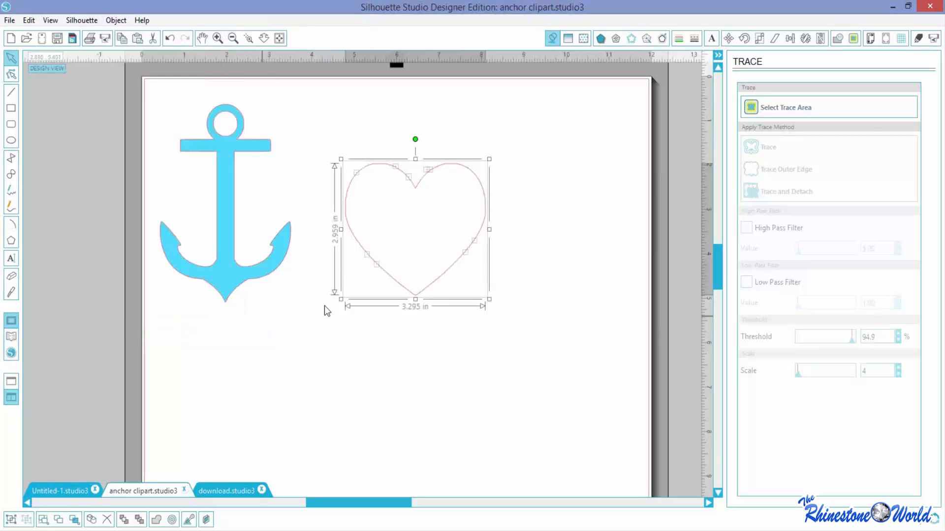
pyautogui.moveTo(488, 302); pyautogui.dragTo(525, 359)
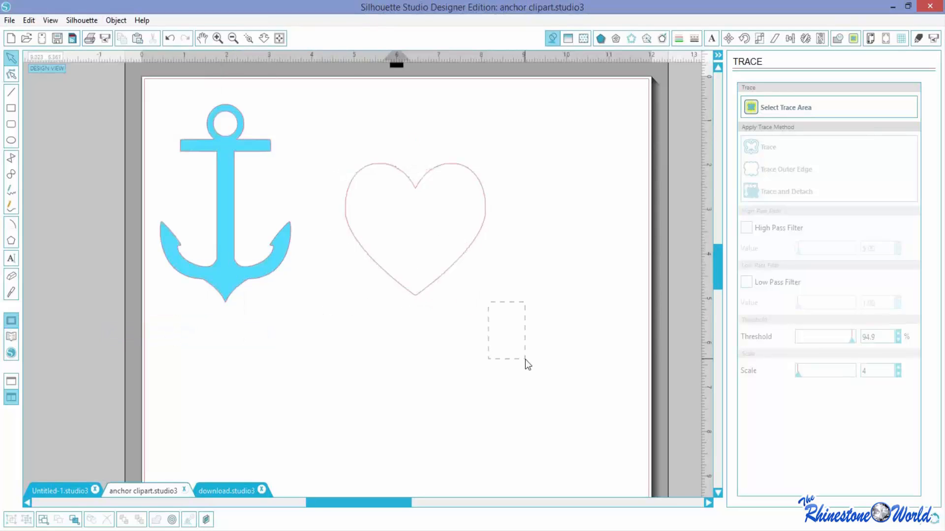
pyautogui.click(452, 269)
pyautogui.moveTo(487, 300); pyautogui.dragTo(497, 309)
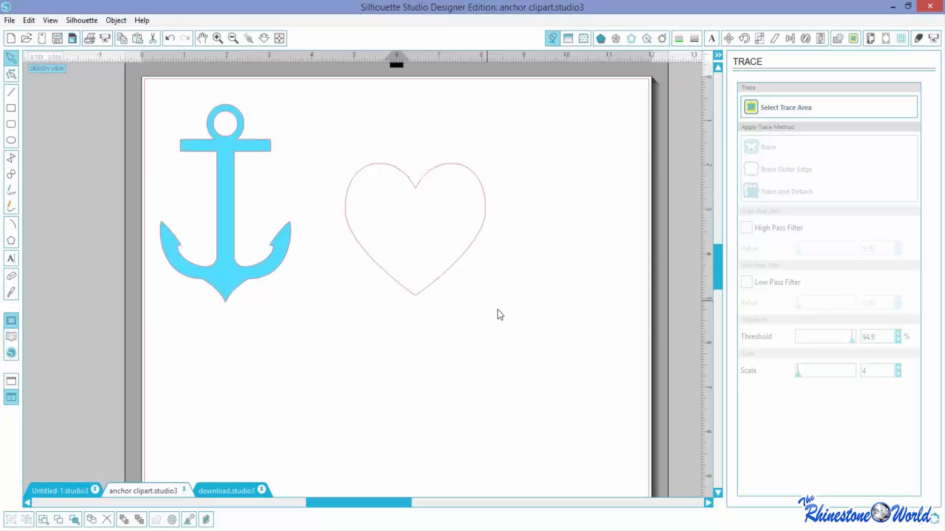
pyautogui.doubleClick(458, 264)
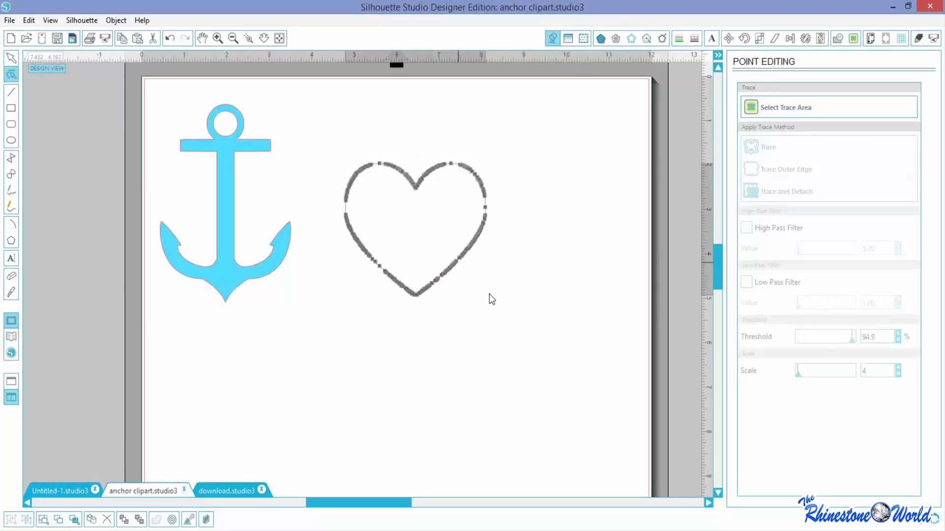
pyautogui.click(511, 315)
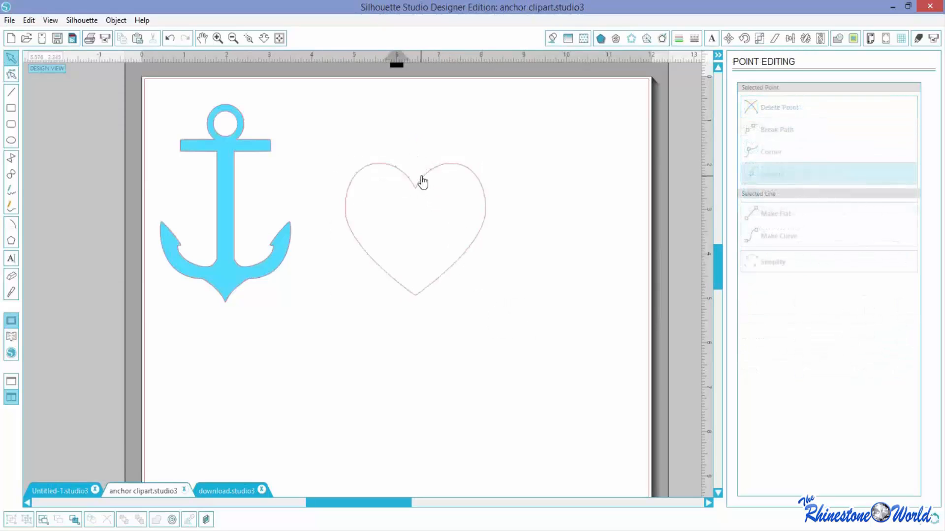
# Step: Move the heart clear of its stray fragments to delete them, and put it back beside the anchor
pyautogui.moveTo(423, 182); pyautogui.dragTo(589, 122)
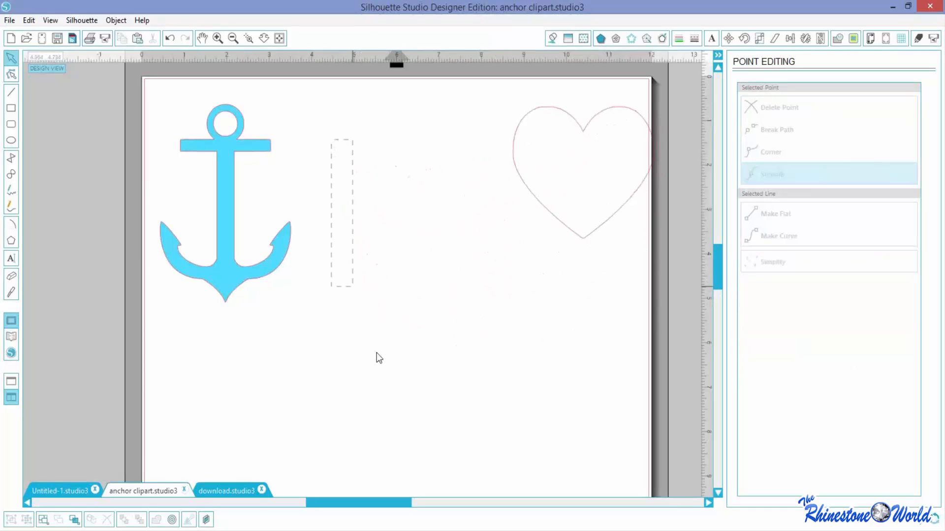
pyautogui.moveTo(379, 358); pyautogui.dragTo(492, 436)
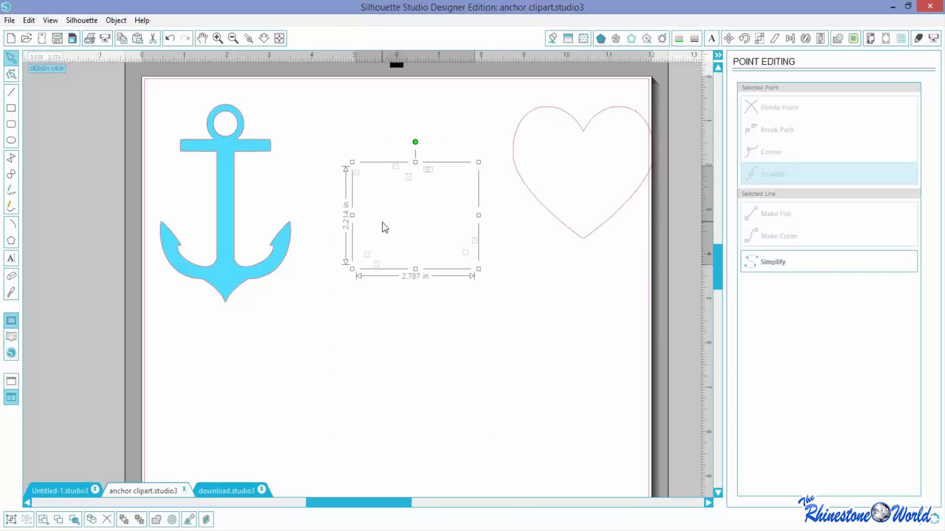
pyautogui.press('Delete')
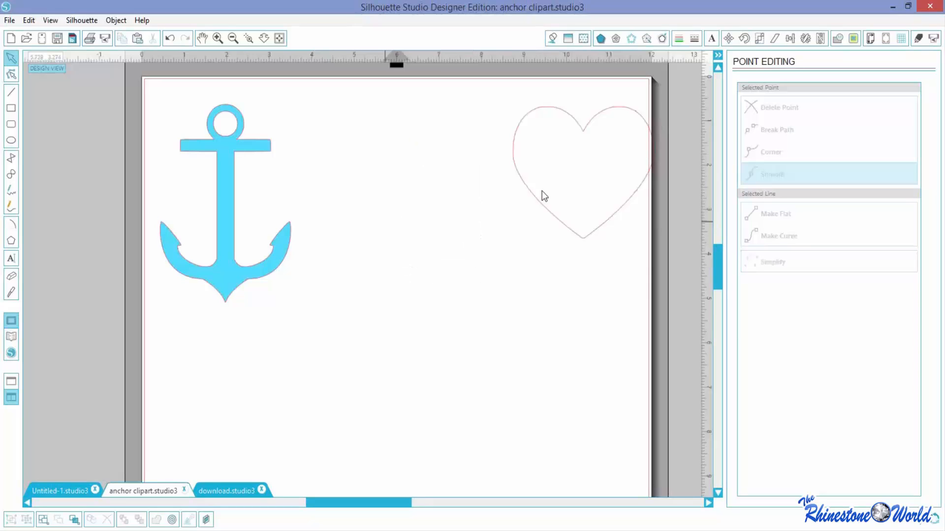
pyautogui.moveTo(525, 205); pyautogui.dragTo(357, 229)
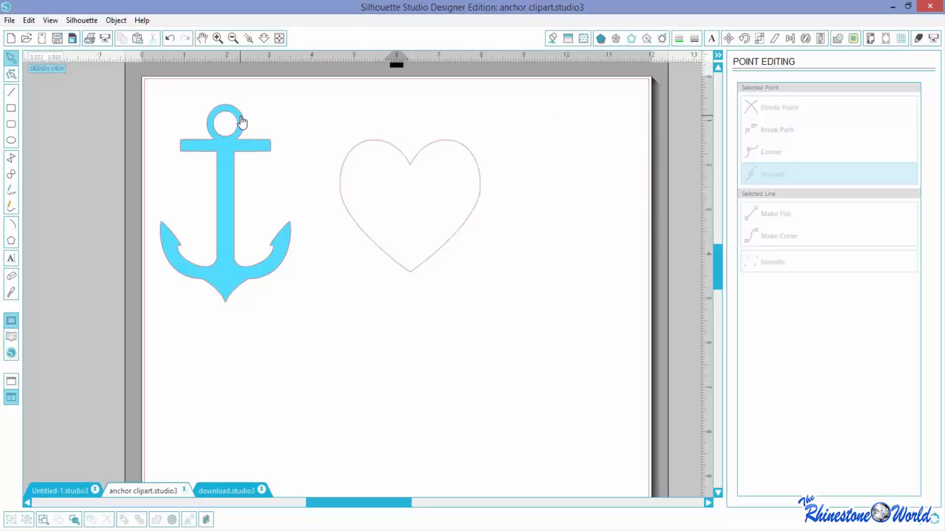
pyautogui.click(377, 144)
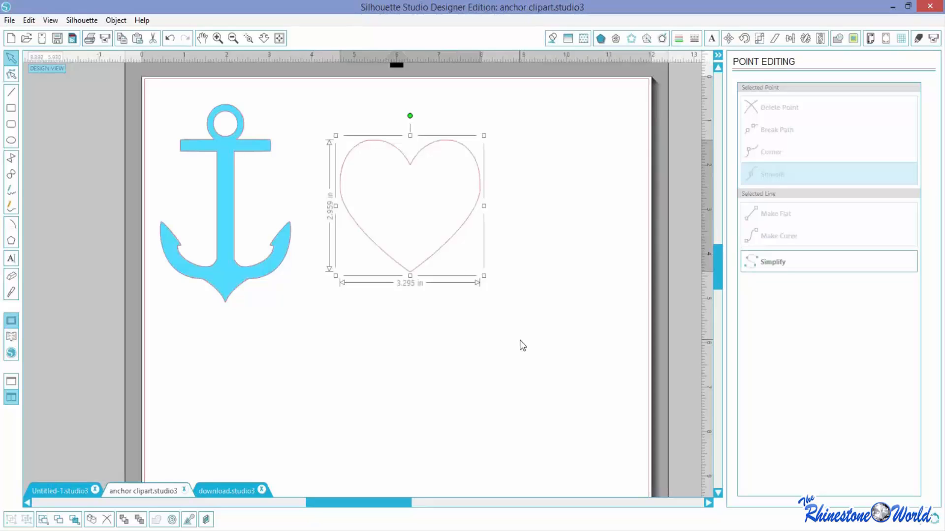
# Step: Undo the heart moves and the deletion of the stray fragments
pyautogui.hotkey('ctrl', 'z')
pyautogui.hotkey('ctrl', 'z')
pyautogui.hotkey('ctrl', 'z')
pyautogui.hotkey('ctrl', 'z')
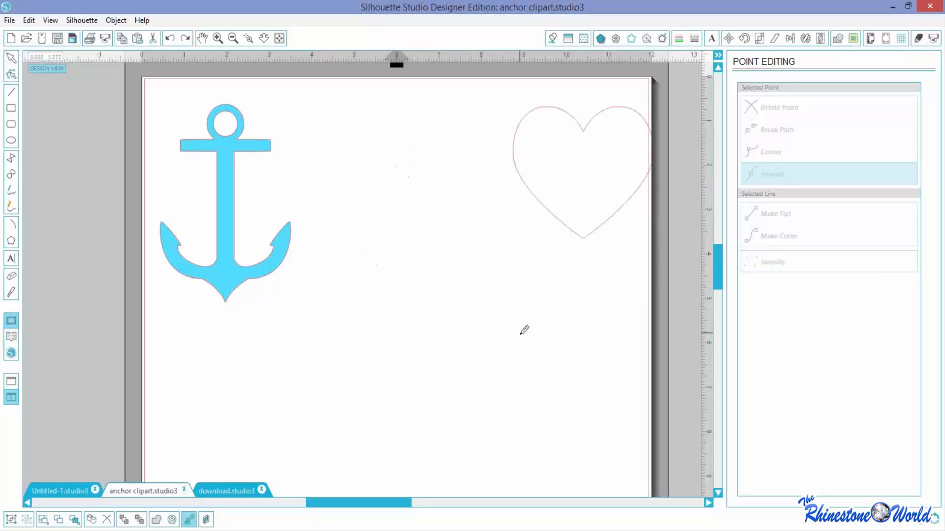
pyautogui.hotkey('ctrl', 'z')
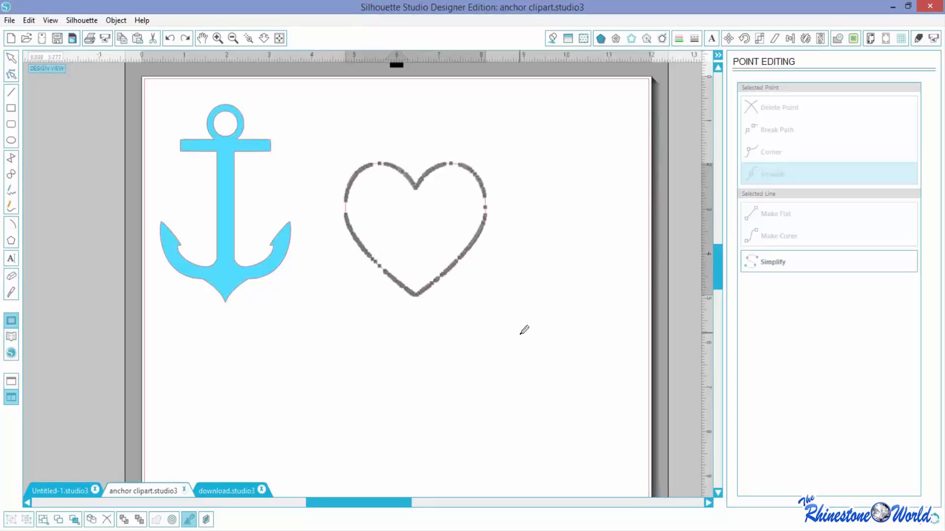
pyautogui.hotkey('ctrl', 'z')
pyautogui.hotkey('ctrl', 'z')
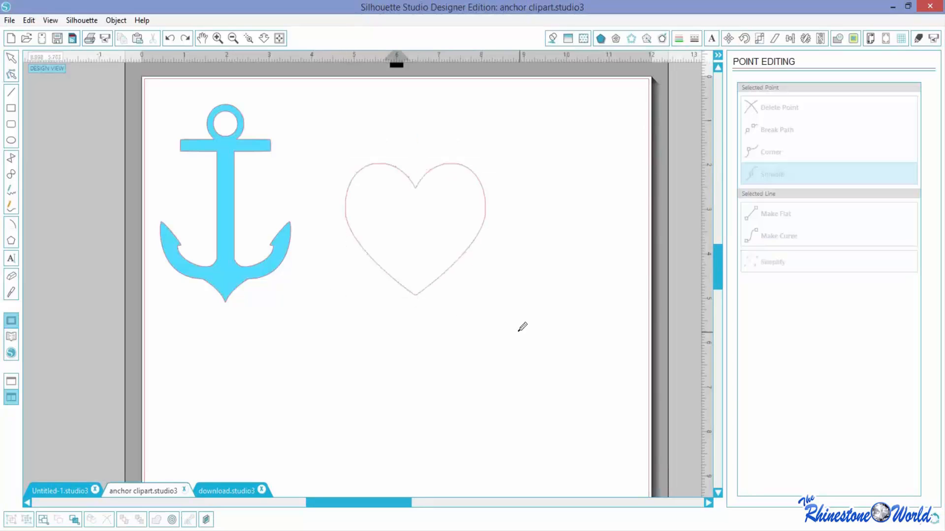
# Step: Try moving the heart on its own, and undo back to before the compound path was released
pyautogui.click(520, 329)
pyautogui.moveTo(479, 229); pyautogui.dragTo(481, 252)
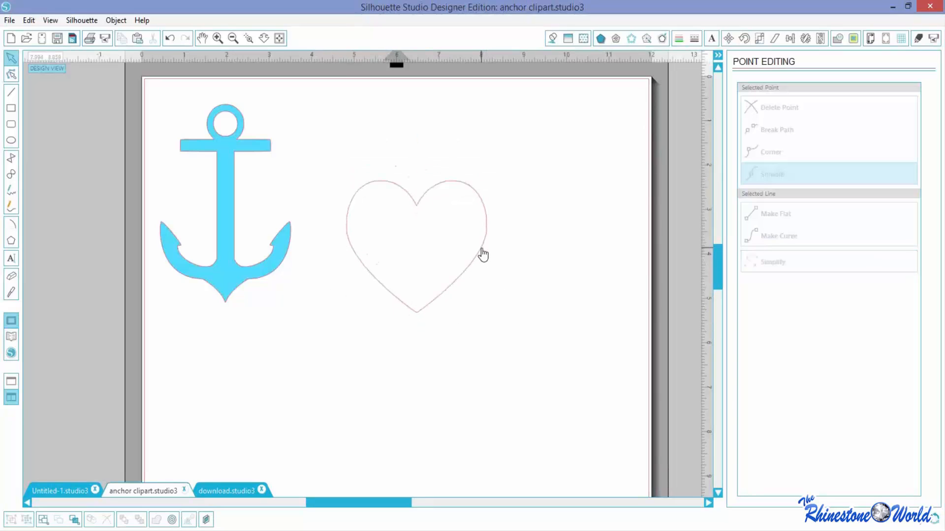
pyautogui.hotkey('ctrl', 'z')
pyautogui.hotkey('ctrl', 'z')
pyautogui.hotkey('ctrl', 'z')
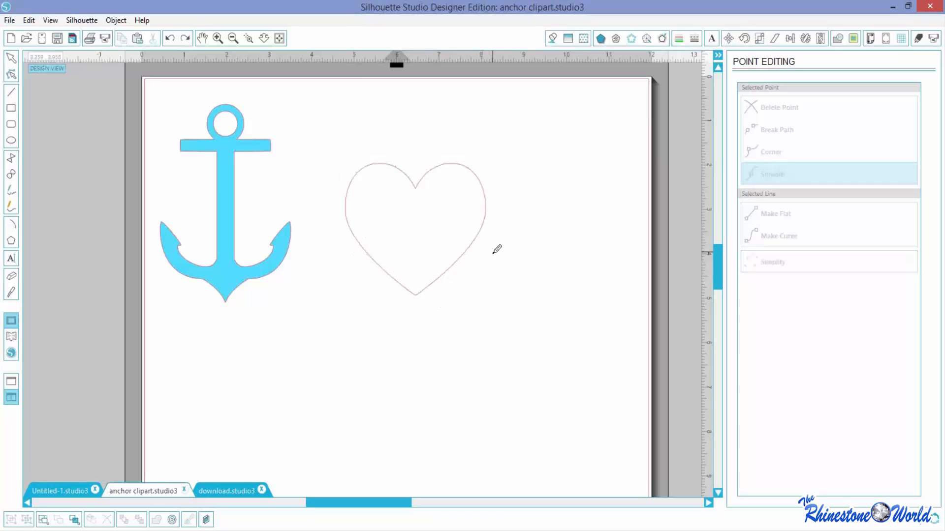
pyautogui.hotkey('ctrl', 'z')
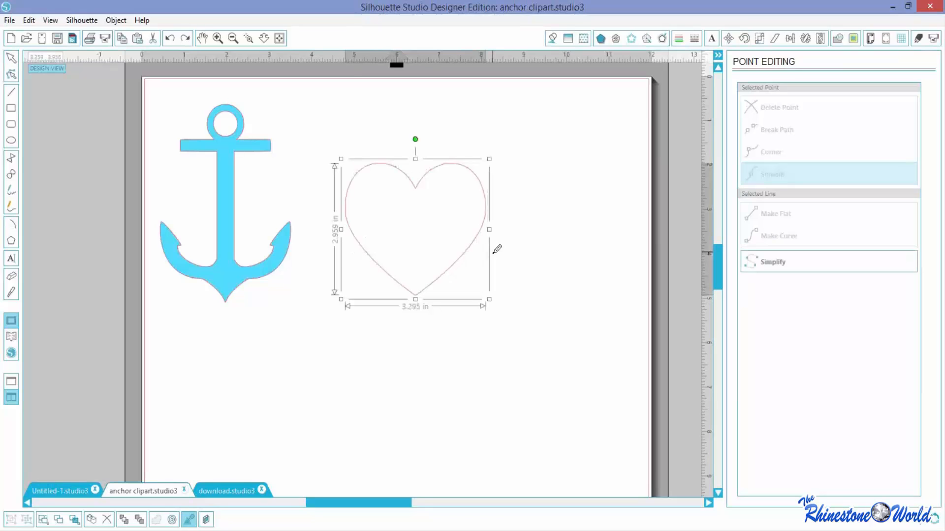
pyautogui.hotkey('ctrl', 'z')
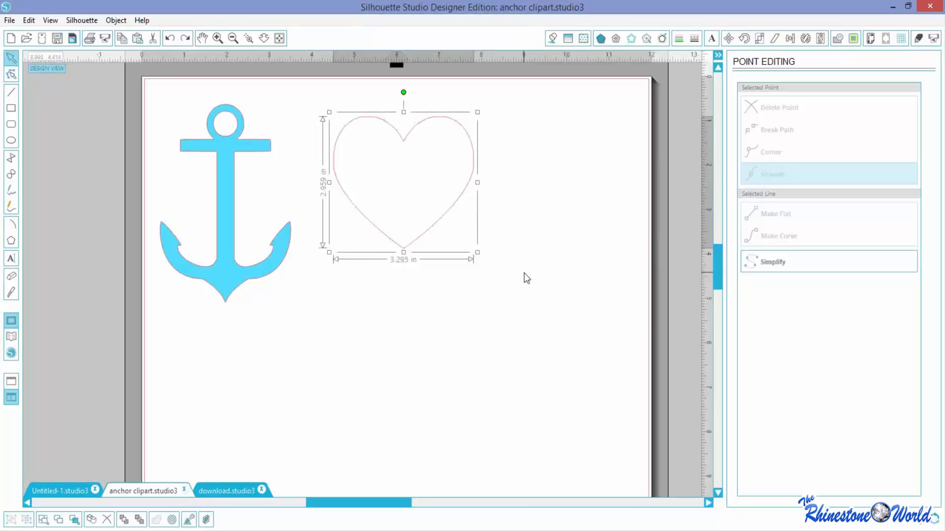
# Step: Move the heart, together with its stray fragments, lower on the page beside the anchor
pyautogui.click(525, 278)
pyautogui.moveTo(415, 253); pyautogui.dragTo(434, 310)
pyautogui.click(409, 201)
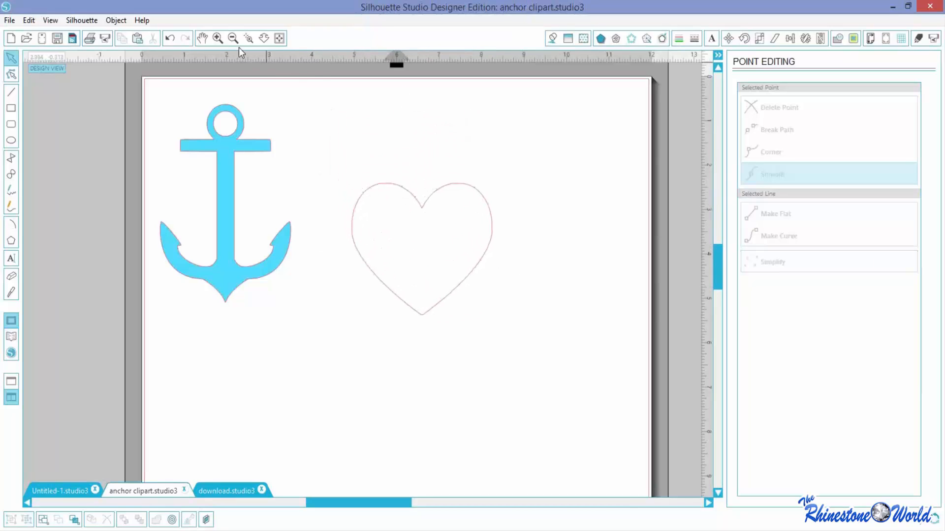
pyautogui.click(217, 39)
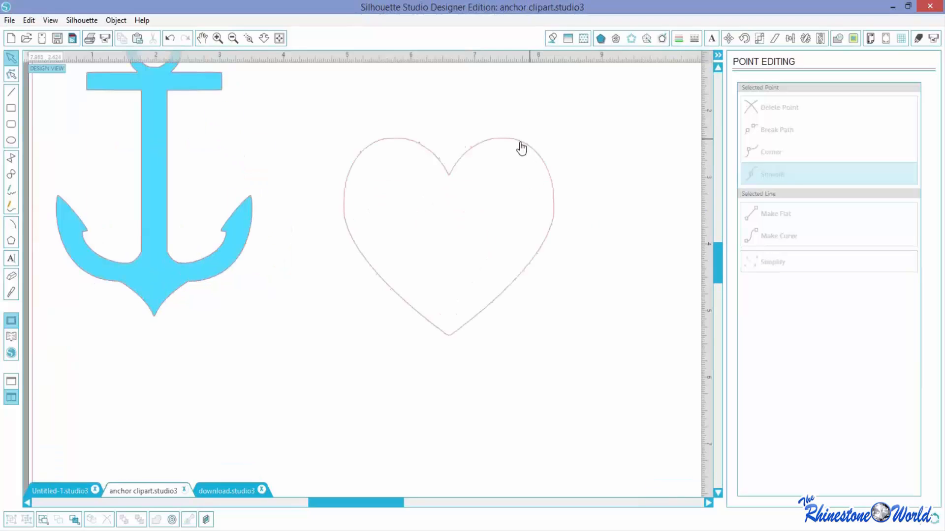
pyautogui.moveTo(522, 148); pyautogui.dragTo(495, 180)
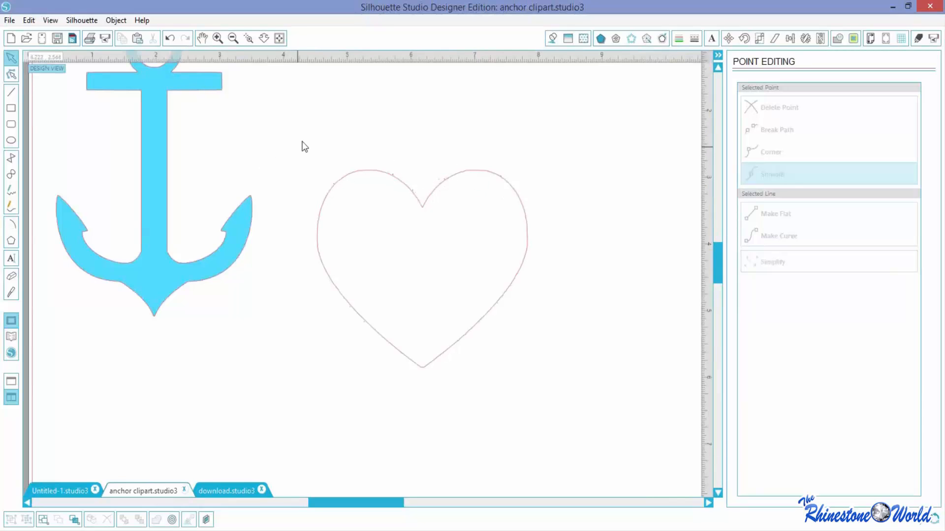
# Step: Release the compound path of the whole heart to separate the outline from its stray fragments
pyautogui.moveTo(303, 144); pyautogui.dragTo(557, 465)
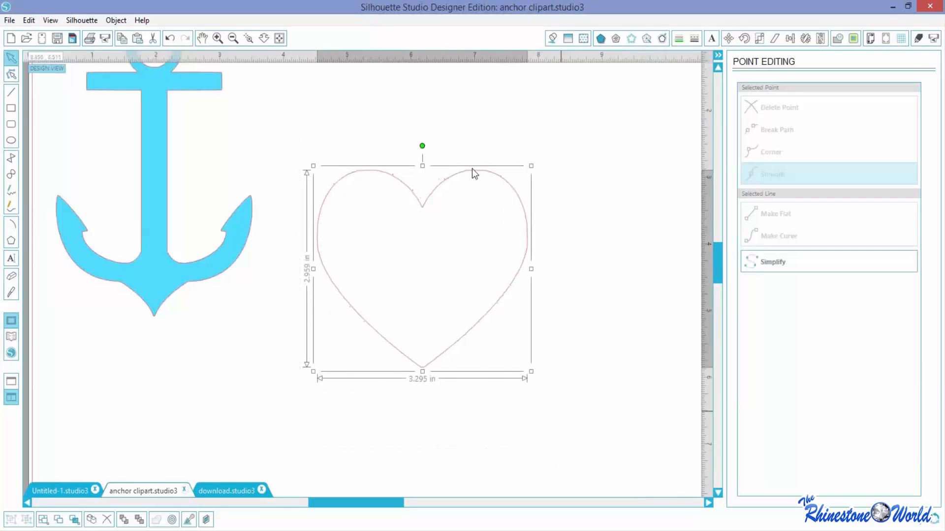
pyautogui.click(116, 20)
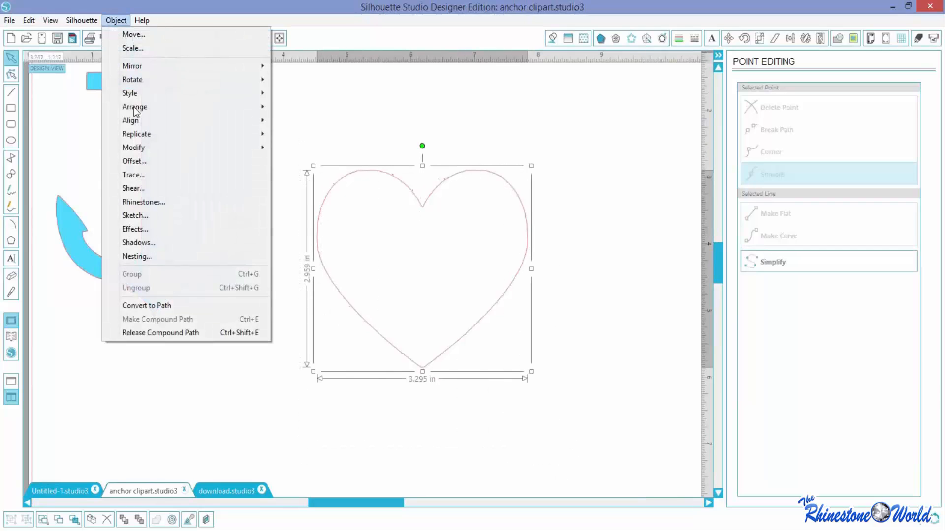
pyautogui.click(196, 333)
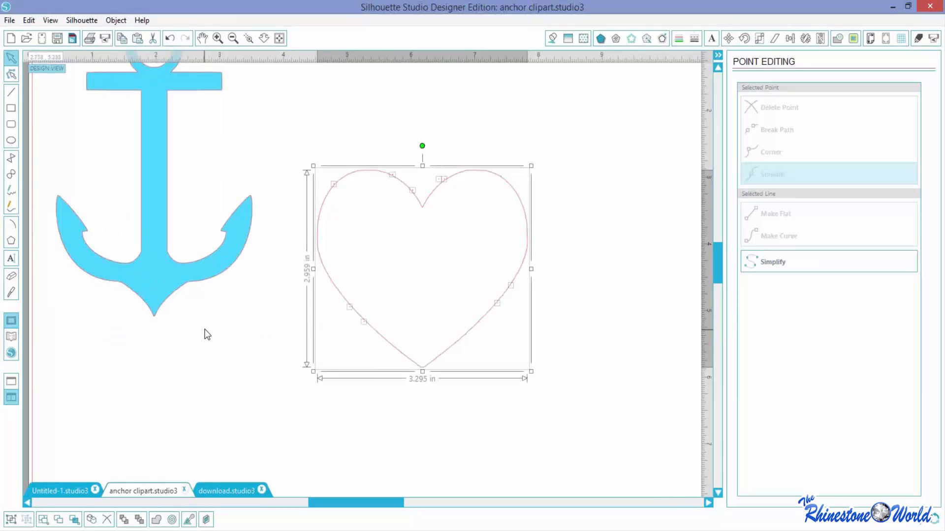
# Step: Move the heart outline away from the stray fragments to delete them, and return the heart beside the anchor
pyautogui.click(231, 39)
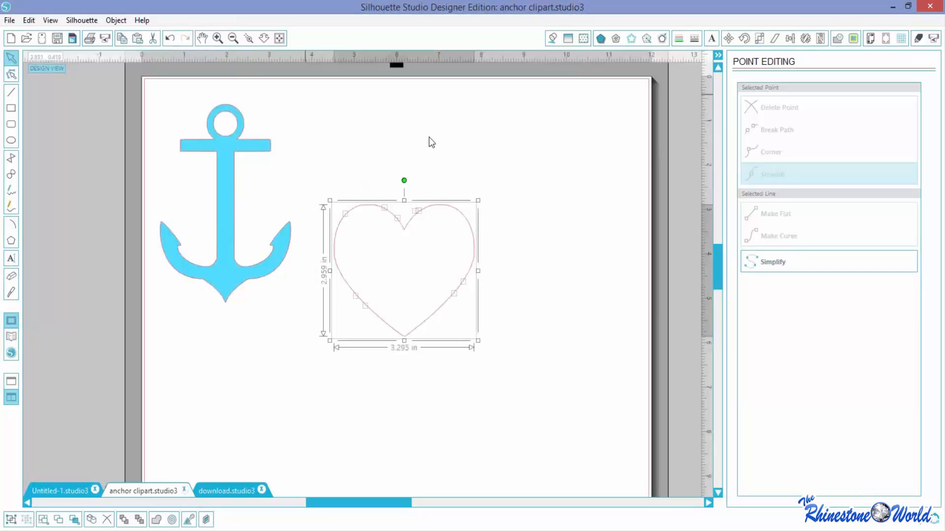
pyautogui.click(437, 396)
pyautogui.click(403, 337)
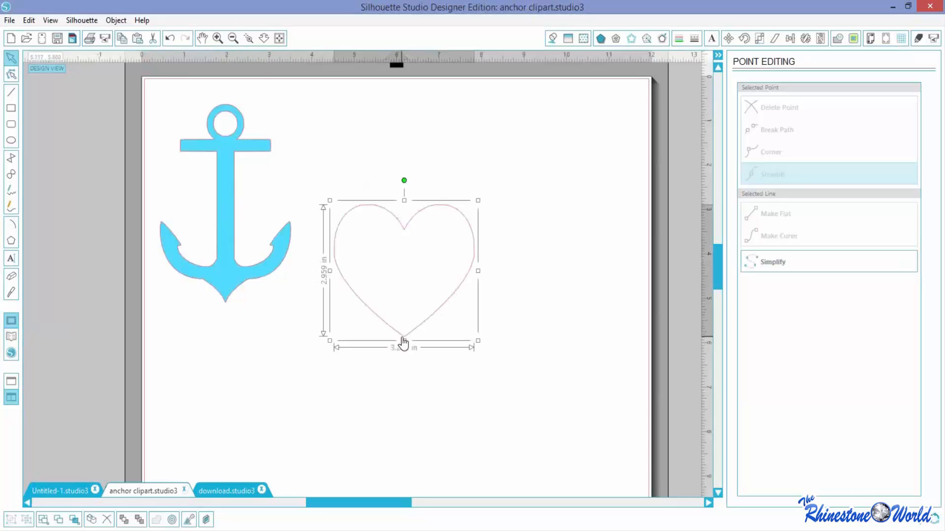
pyautogui.moveTo(403, 338); pyautogui.dragTo(578, 257)
pyautogui.moveTo(324, 148); pyautogui.dragTo(491, 417)
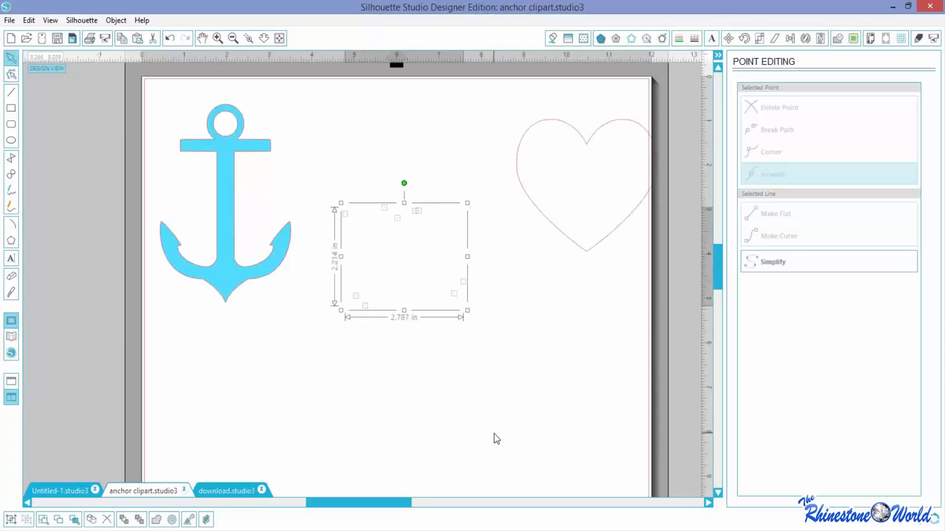
pyautogui.press('Delete')
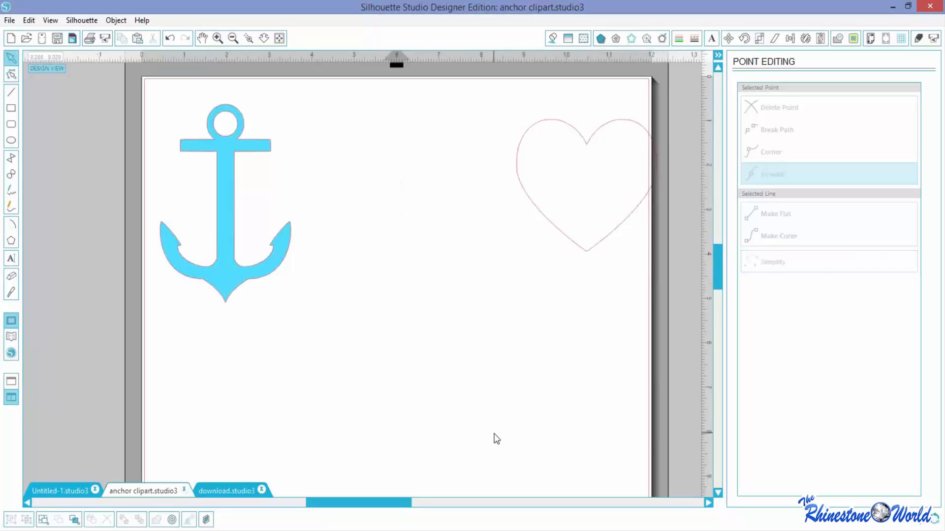
pyautogui.moveTo(581, 258); pyautogui.dragTo(405, 289)
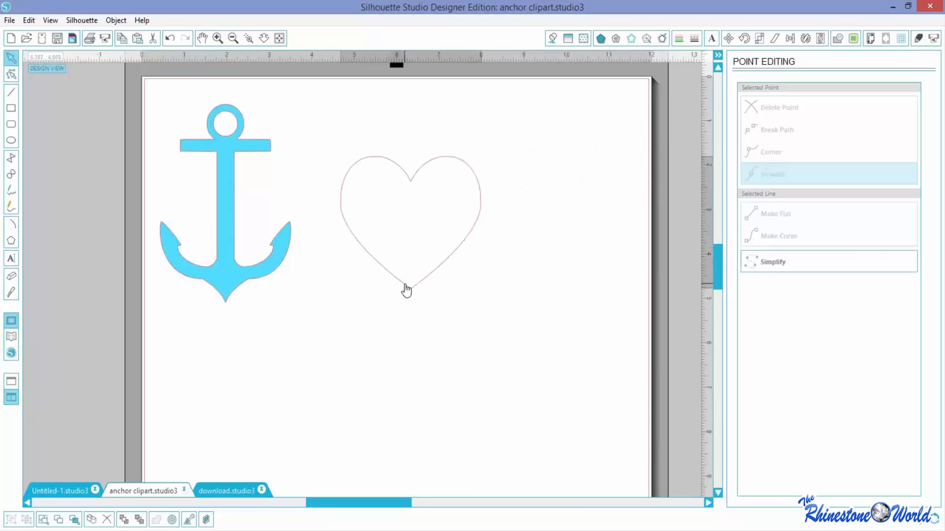
# Step: Convert the cleaned heart outline to a path
pyautogui.moveTo(318, 130); pyautogui.dragTo(517, 337)
pyautogui.click(115, 21)
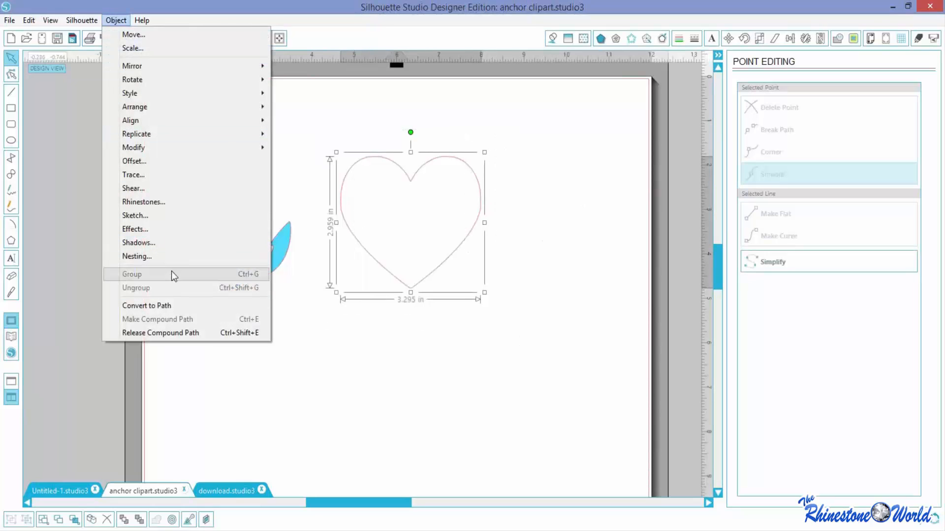
pyautogui.click(169, 305)
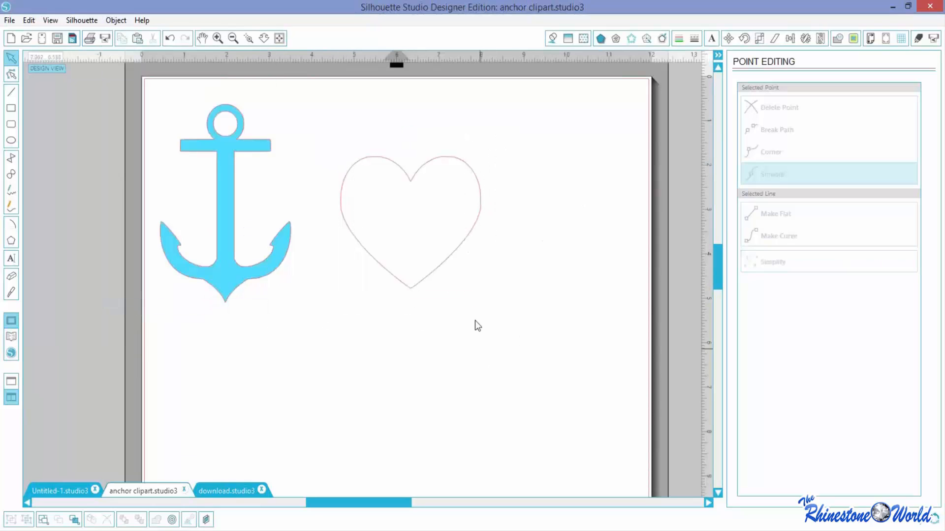
# Step: Move the heart outline farther from the anchor and create an internal offset of 0.187 in with round corners inside it
pyautogui.click(440, 266)
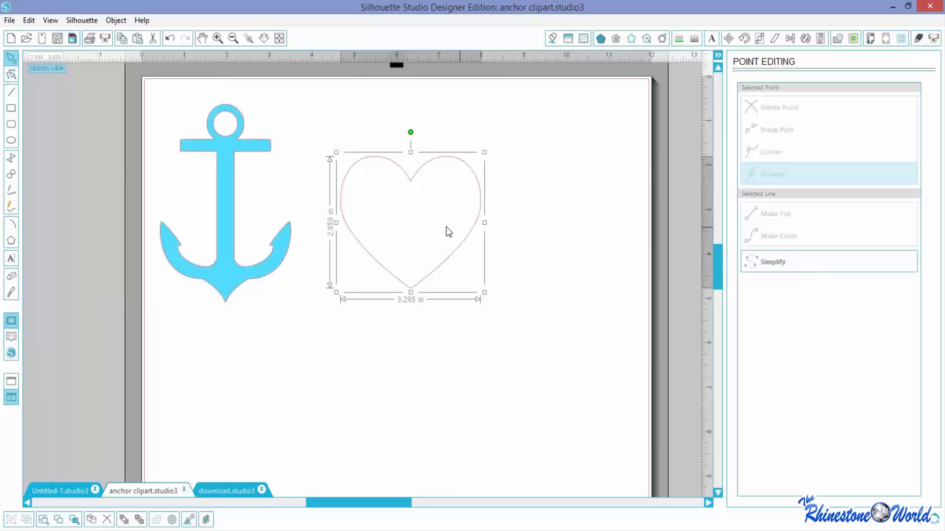
pyautogui.moveTo(417, 164); pyautogui.dragTo(481, 154)
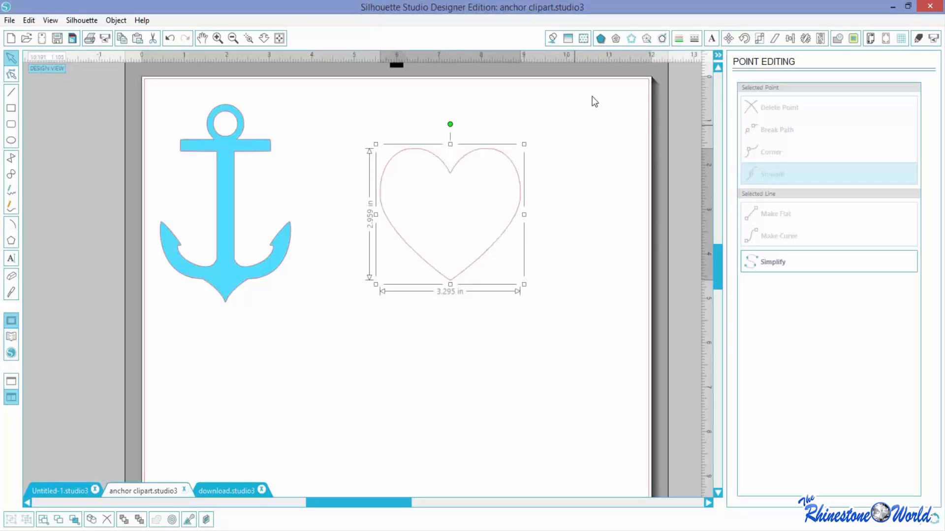
pyautogui.click(662, 39)
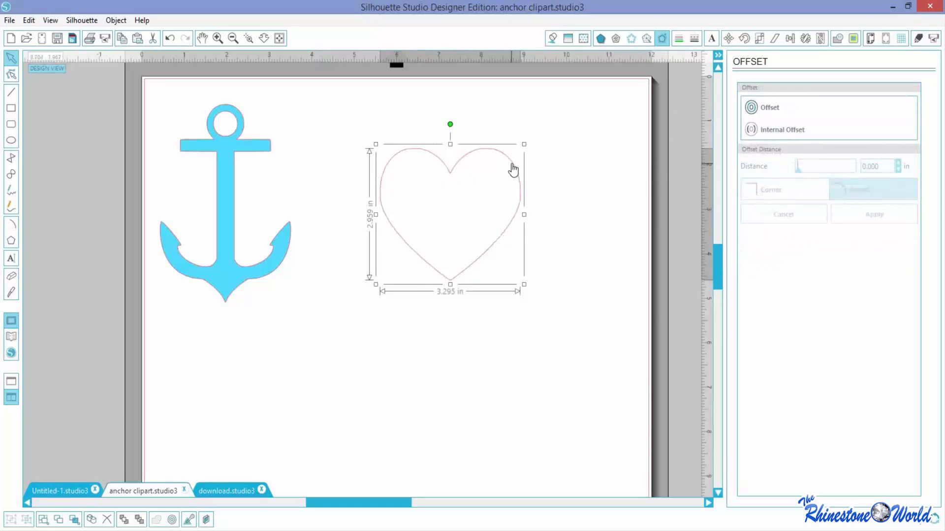
pyautogui.click(779, 134)
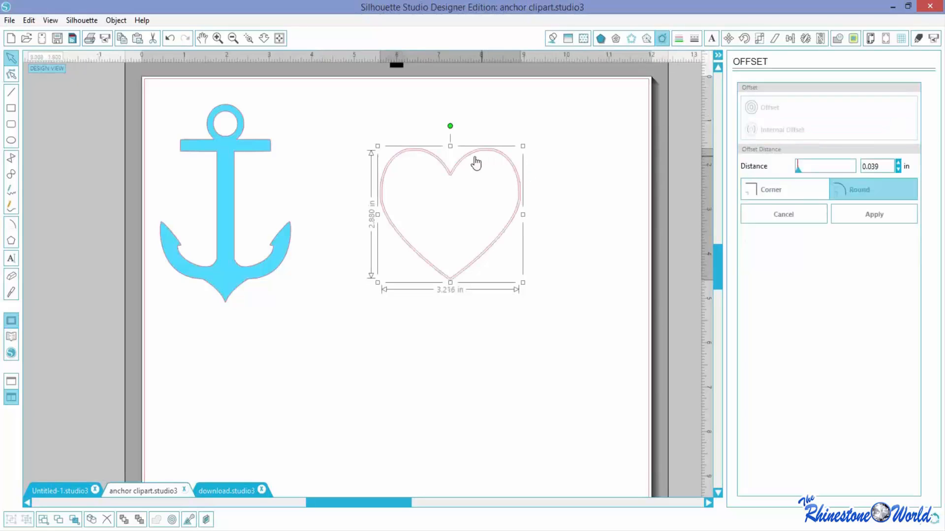
pyautogui.click(898, 163)
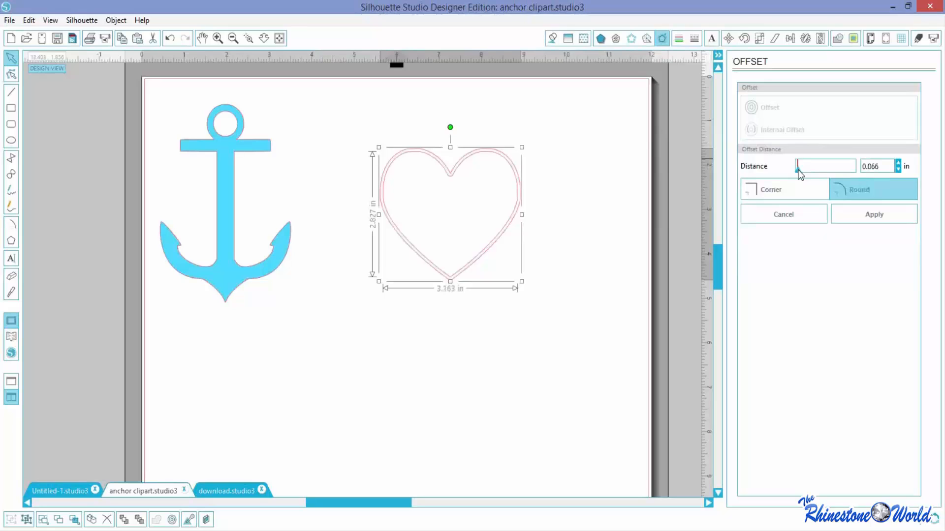
pyautogui.moveTo(798, 170); pyautogui.dragTo(799, 172)
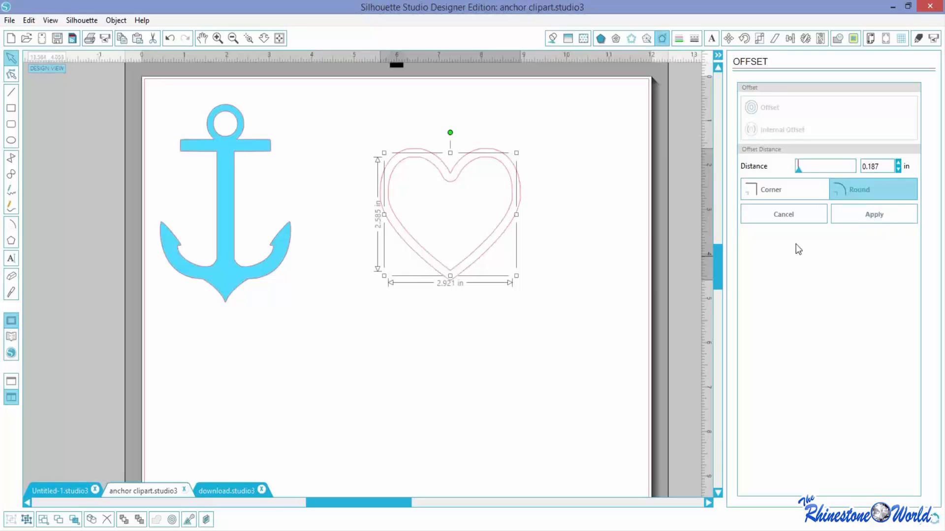
pyautogui.click(568, 336)
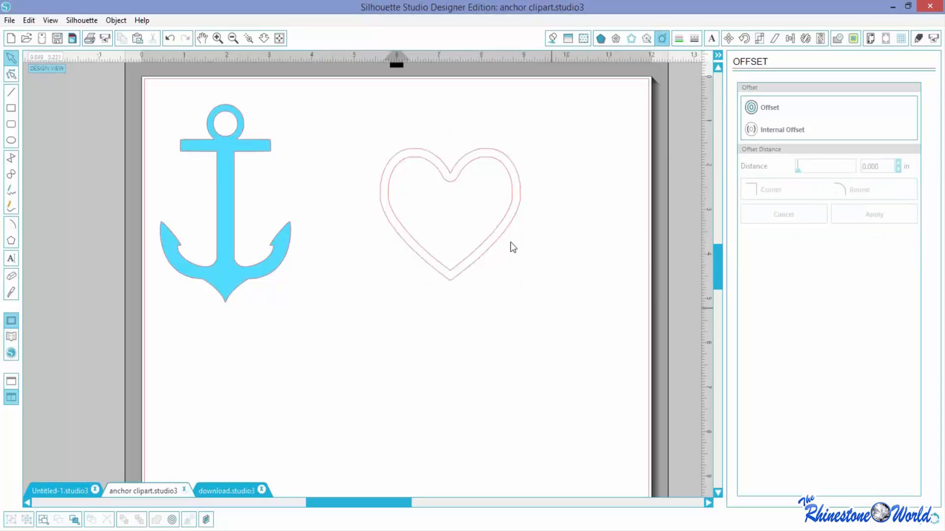
# Step: Combine the outer heart and its inner offset outline into one compound path
pyautogui.moveTo(503, 239); pyautogui.dragTo(526, 345)
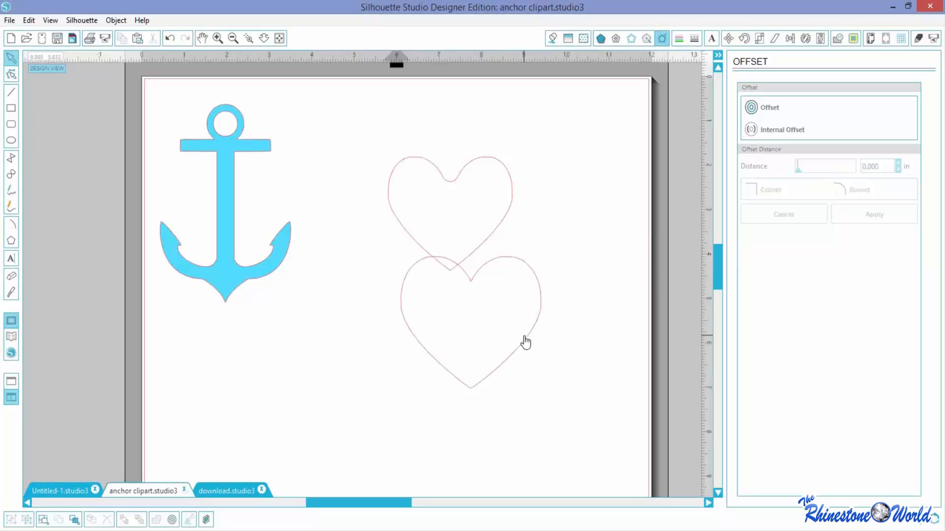
pyautogui.hotkey('ctrl', 'z')
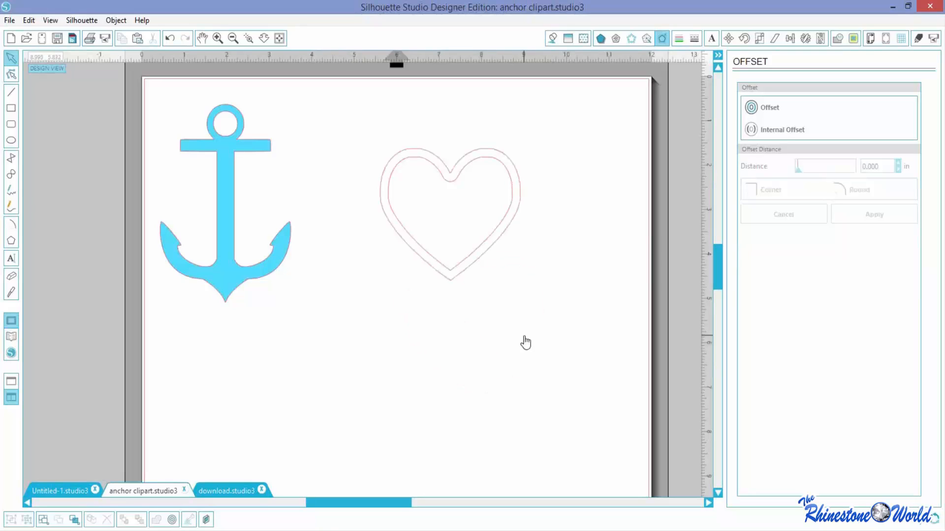
pyautogui.moveTo(534, 316); pyautogui.dragTo(462, 214)
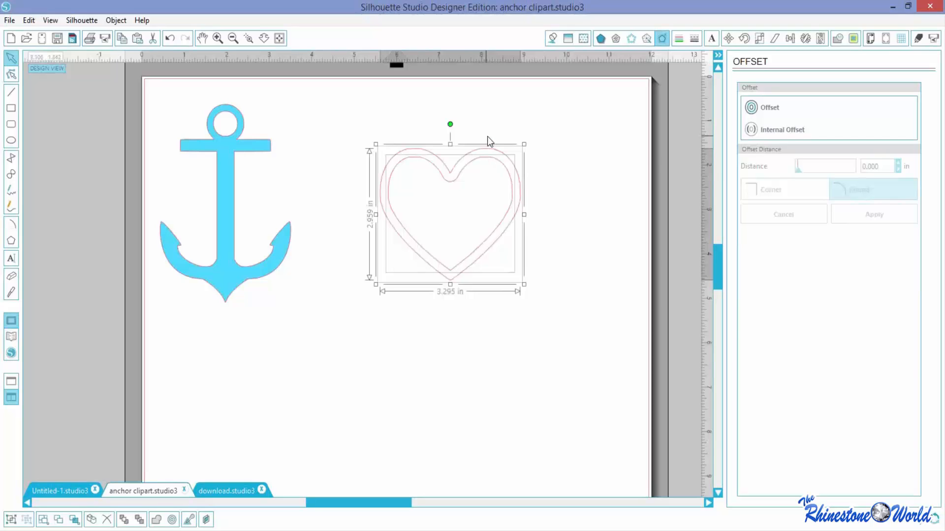
pyautogui.click(118, 20)
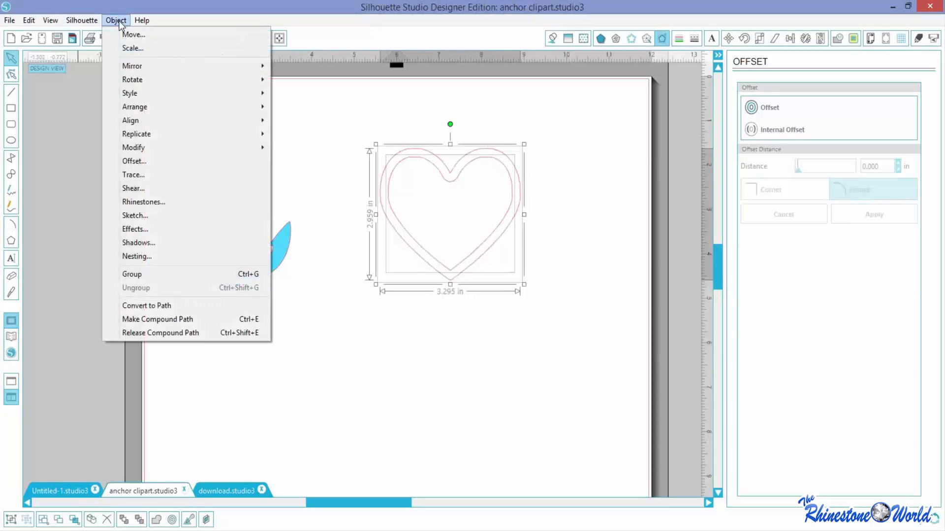
pyautogui.click(152, 319)
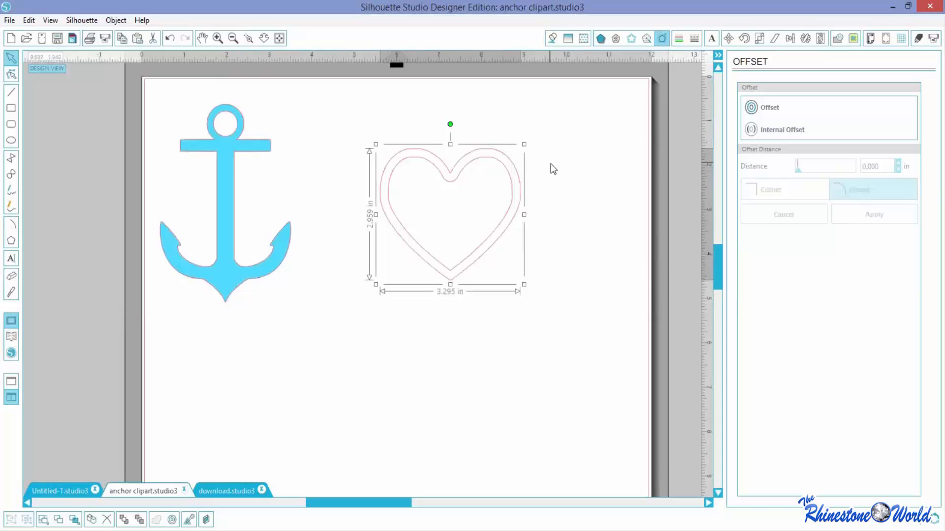
# Step: Fill the compound heart frame with bright sky blue and deselect it
pyautogui.click(552, 38)
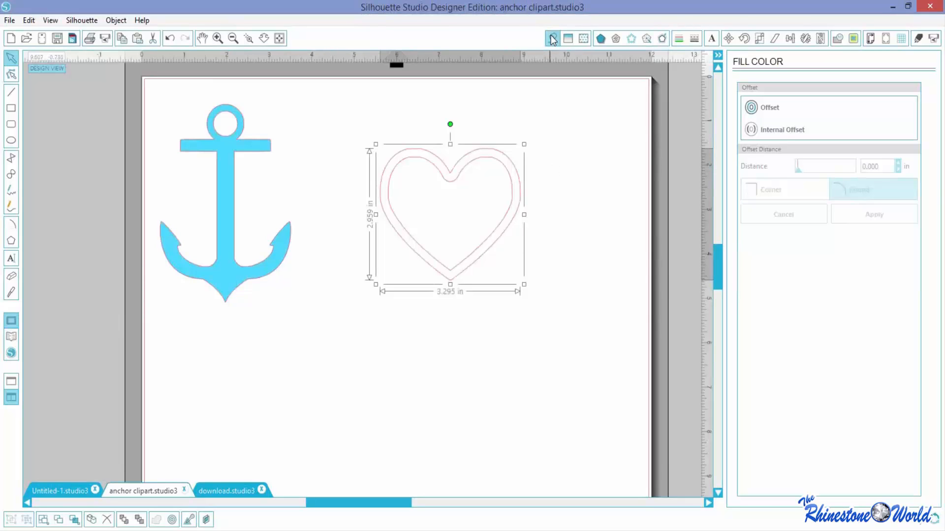
pyautogui.click(846, 136)
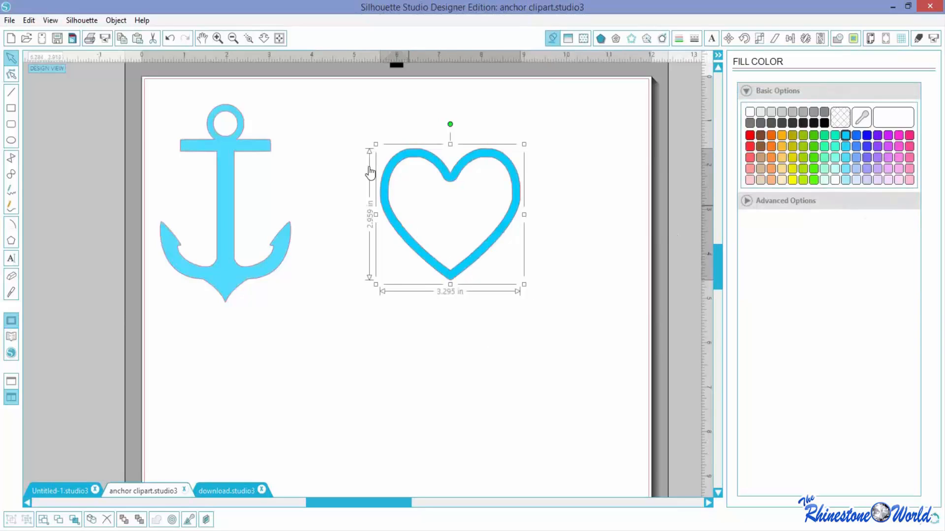
pyautogui.click(462, 354)
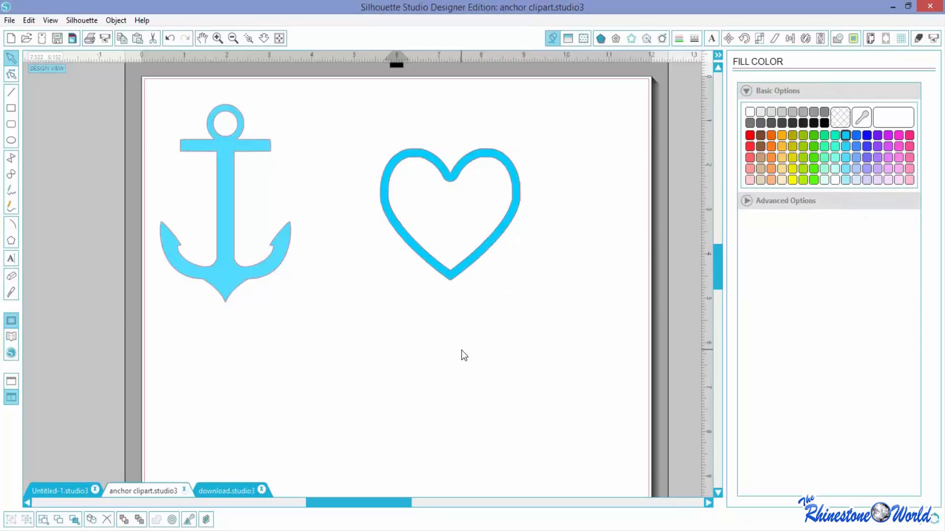
# Step: Place a copy of the blue heart frame lower on the page, and move the anchor slightly down and away from the page edge
pyautogui.click(472, 265)
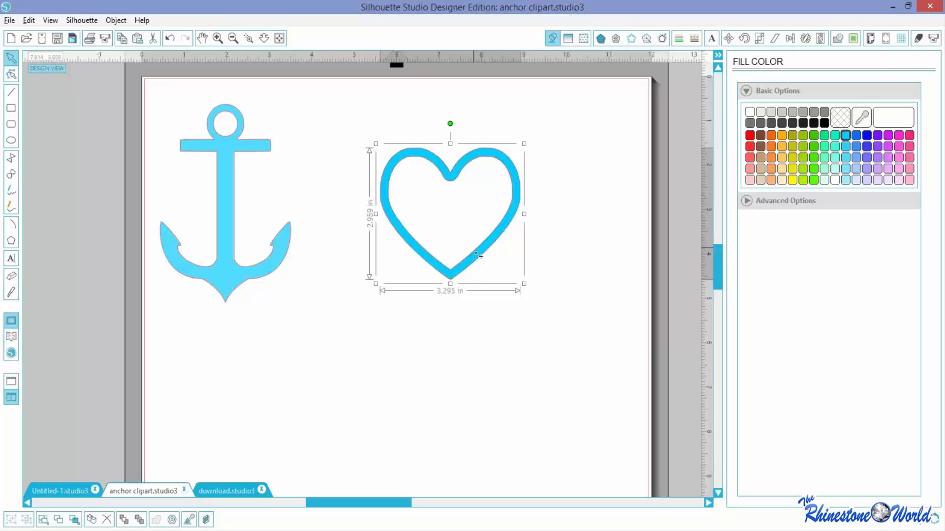
pyautogui.moveTo(479, 256); pyautogui.dragTo(579, 429)
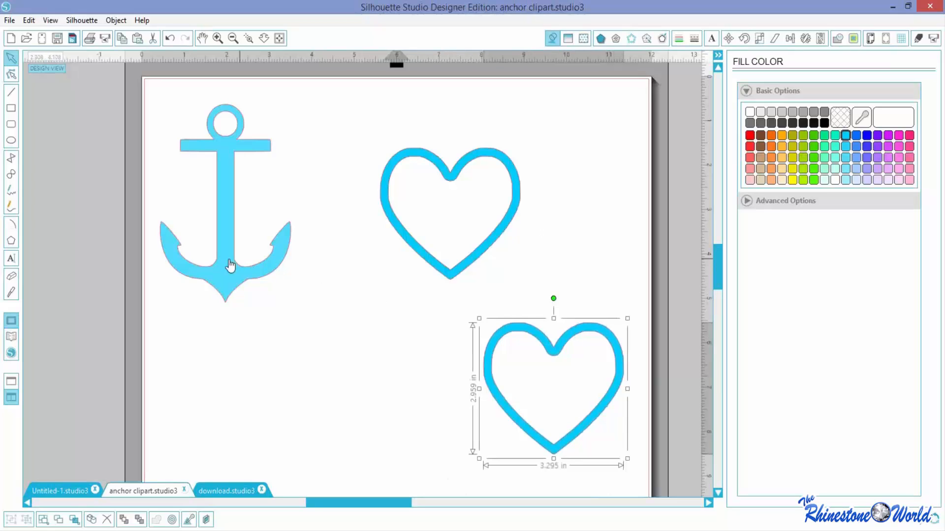
pyautogui.moveTo(232, 266); pyautogui.dragTo(259, 312)
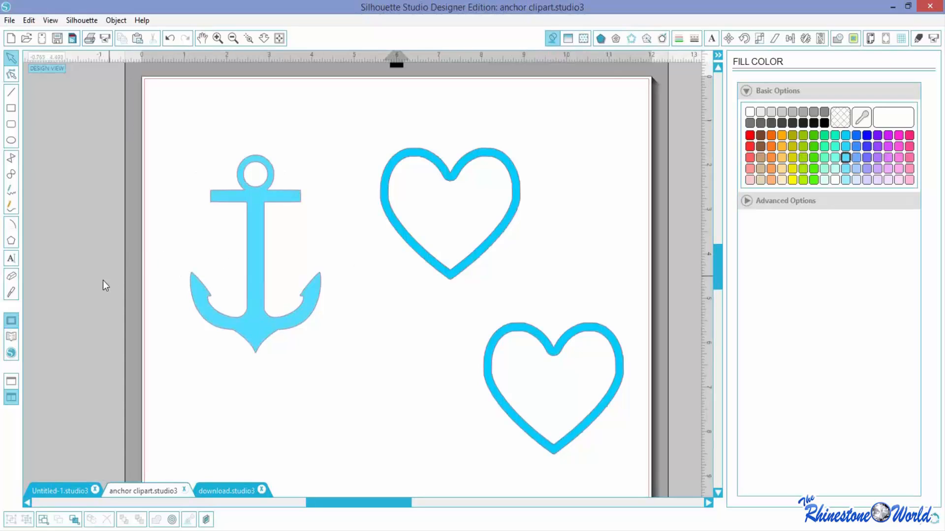
# Step: Cut the anchor's ring off along the upper edge of its crossbar with a straight knife line, undoing inaccurate cuts
pyautogui.click(213, 40)
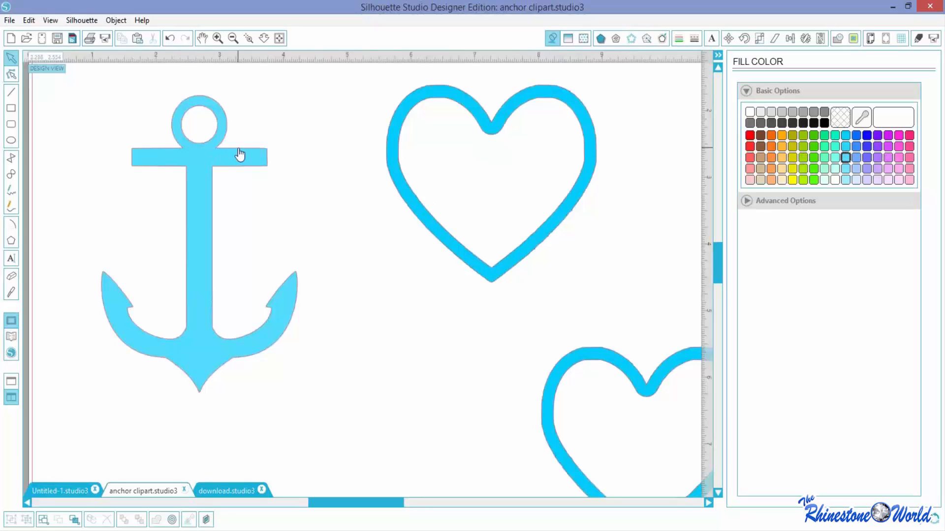
pyautogui.click(12, 293)
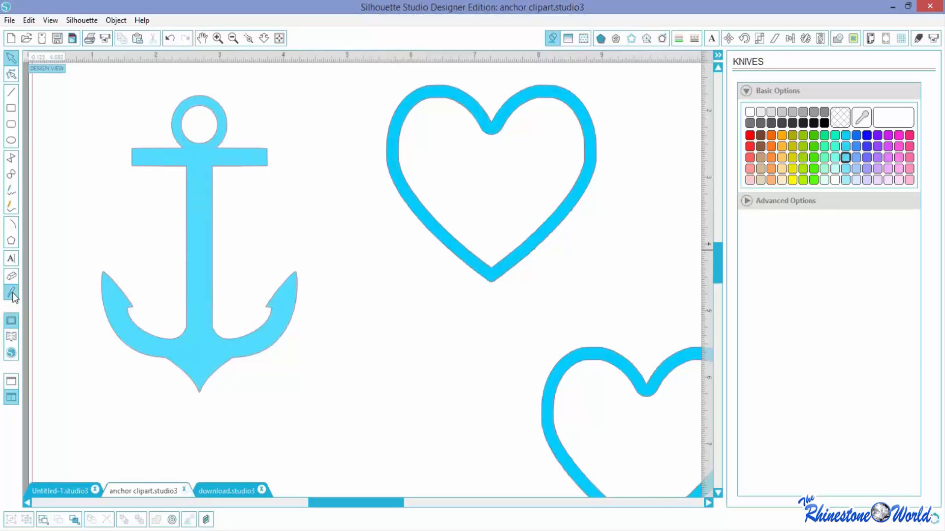
pyautogui.click(217, 35)
pyautogui.click(217, 36)
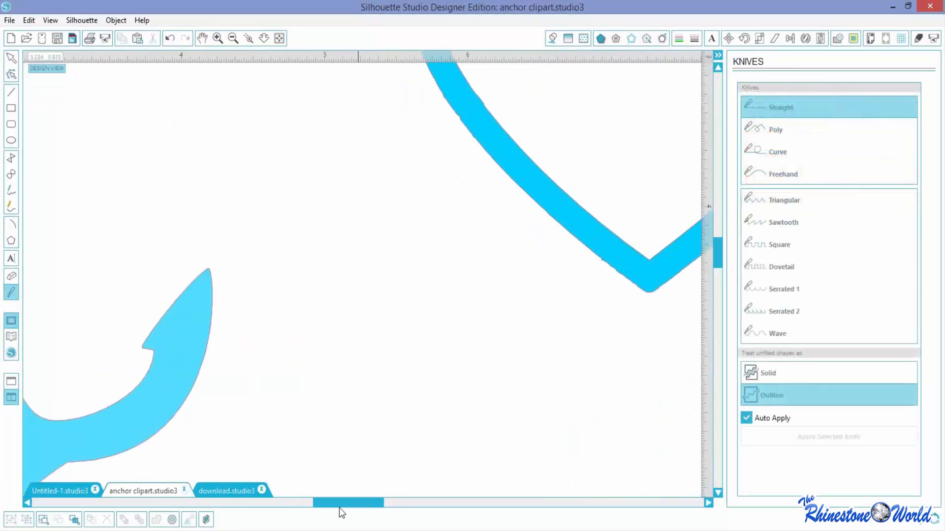
pyautogui.moveTo(340, 511); pyautogui.dragTo(280, 512)
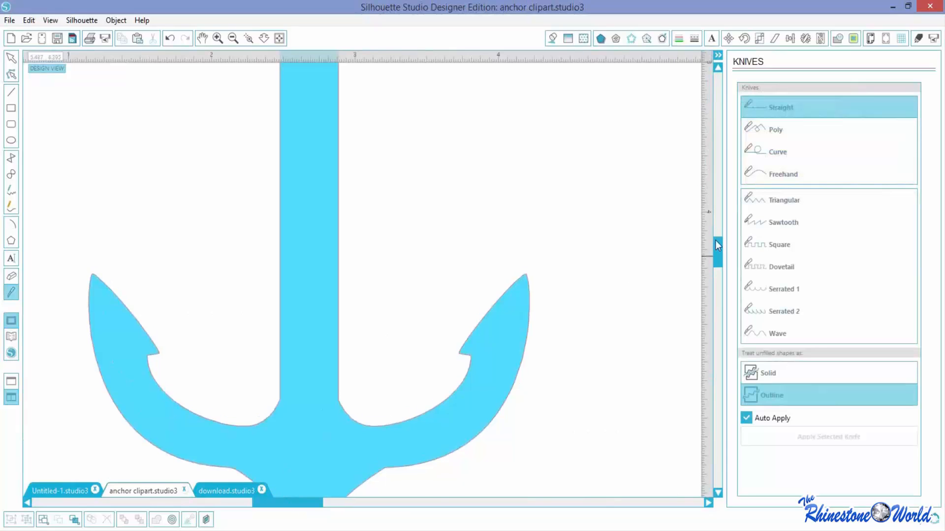
pyautogui.moveTo(717, 246); pyautogui.dragTo(717, 220)
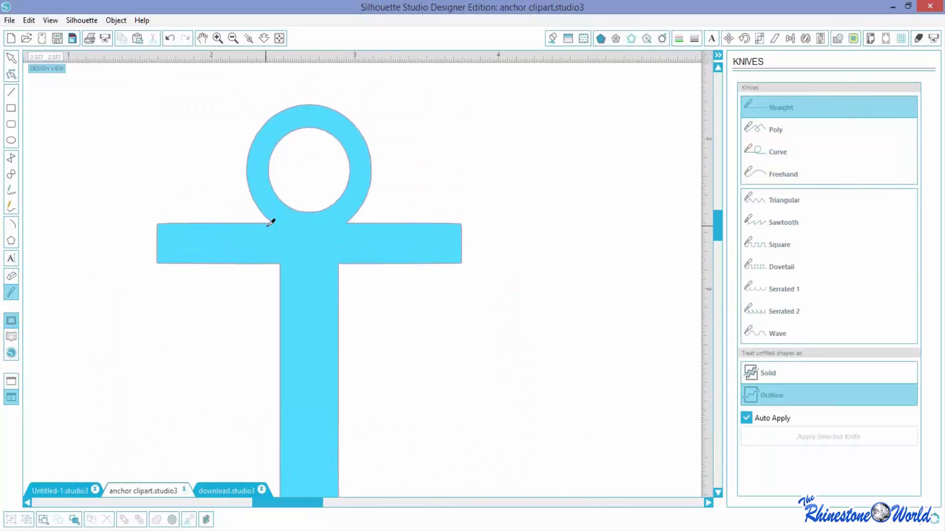
pyautogui.moveTo(267, 222); pyautogui.dragTo(393, 222)
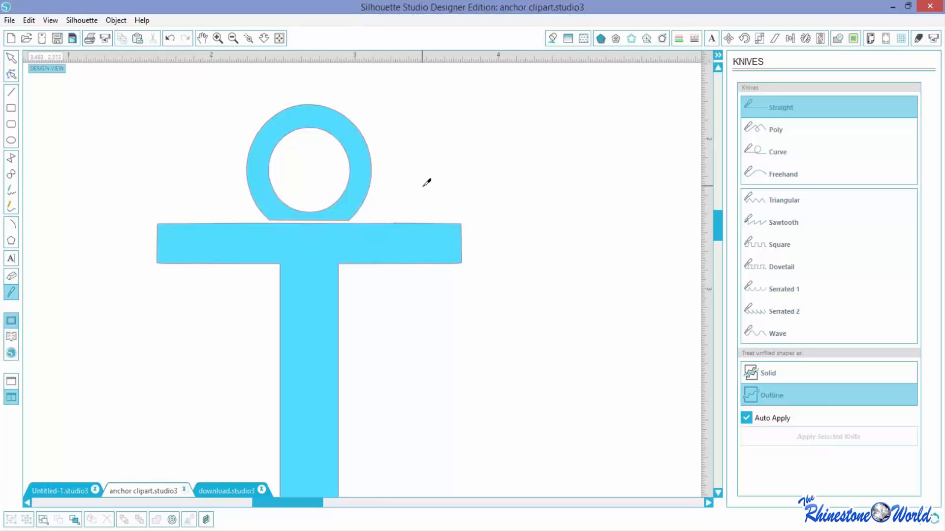
pyautogui.hotkey('ctrl', 'z')
pyautogui.moveTo(216, 194); pyautogui.dragTo(209, 201)
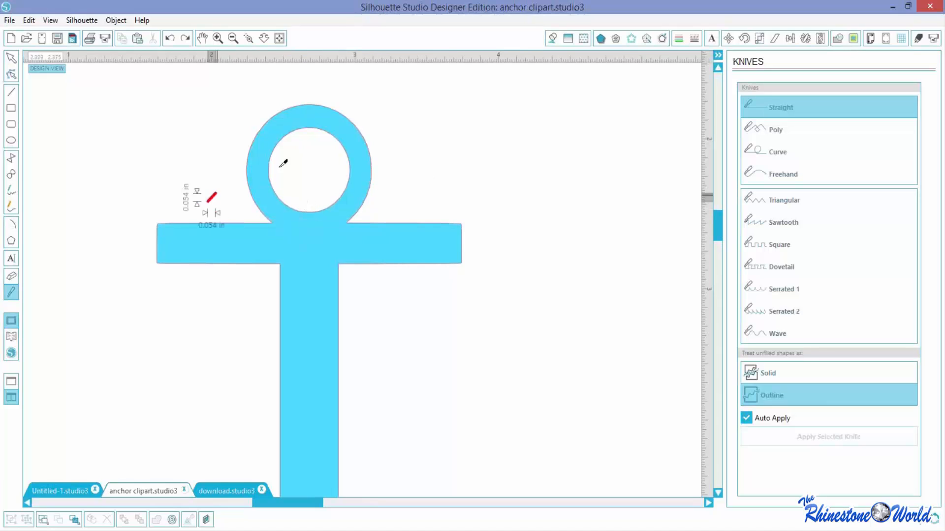
pyautogui.moveTo(283, 164); pyautogui.dragTo(107, 128)
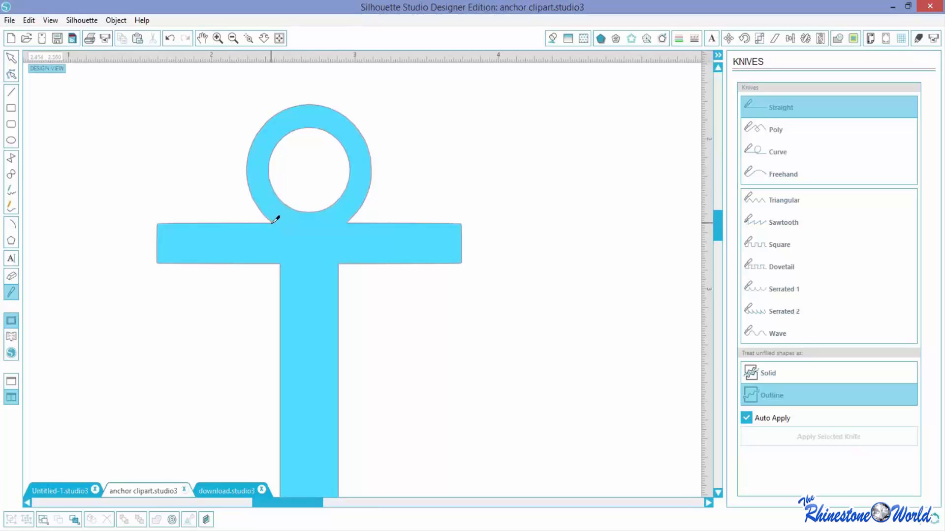
pyautogui.moveTo(271, 222); pyautogui.dragTo(383, 212)
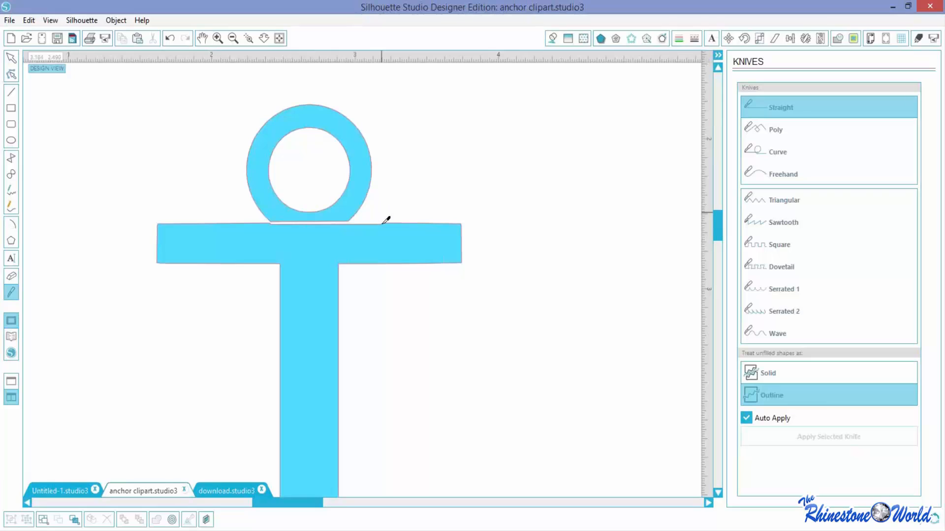
pyautogui.hotkey('ctrl', 'z')
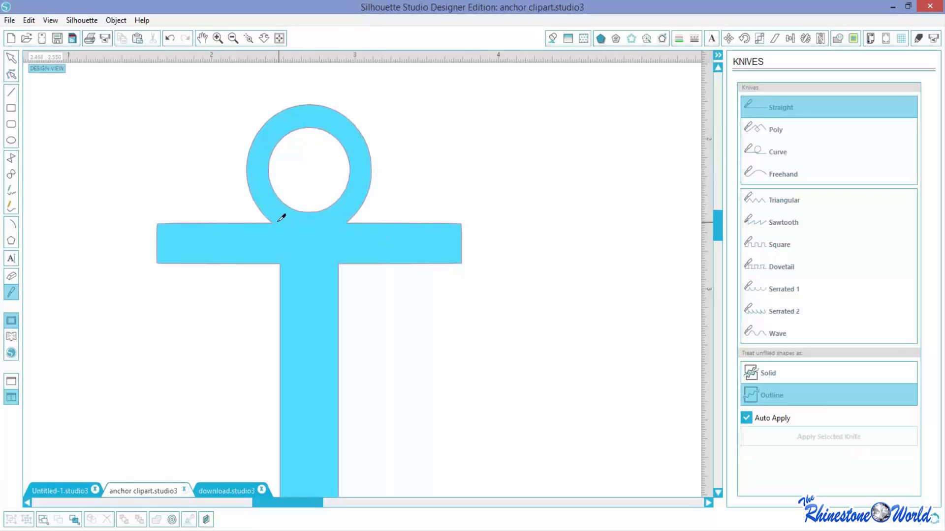
pyautogui.moveTo(271, 219); pyautogui.dragTo(372, 201)
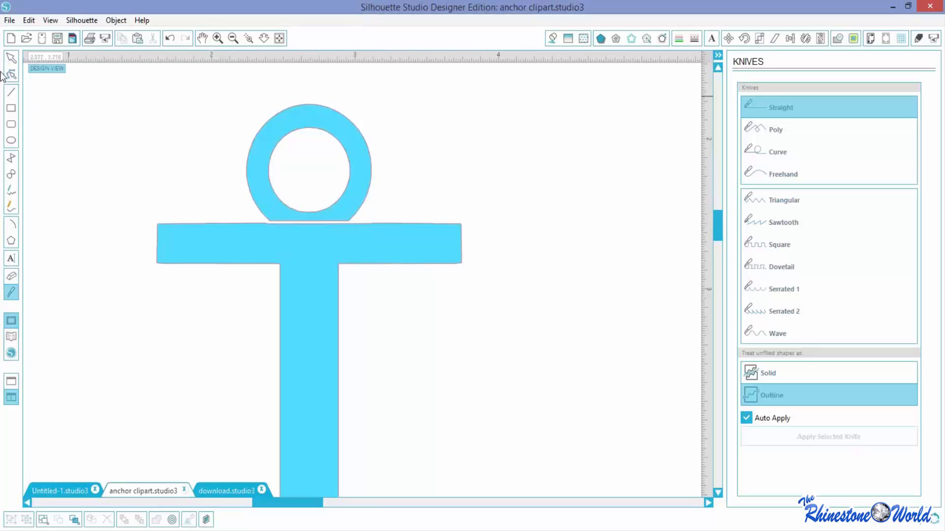
# Step: Delete the severed ring above the anchor's crossbar
pyautogui.click(10, 58)
pyautogui.click(258, 146)
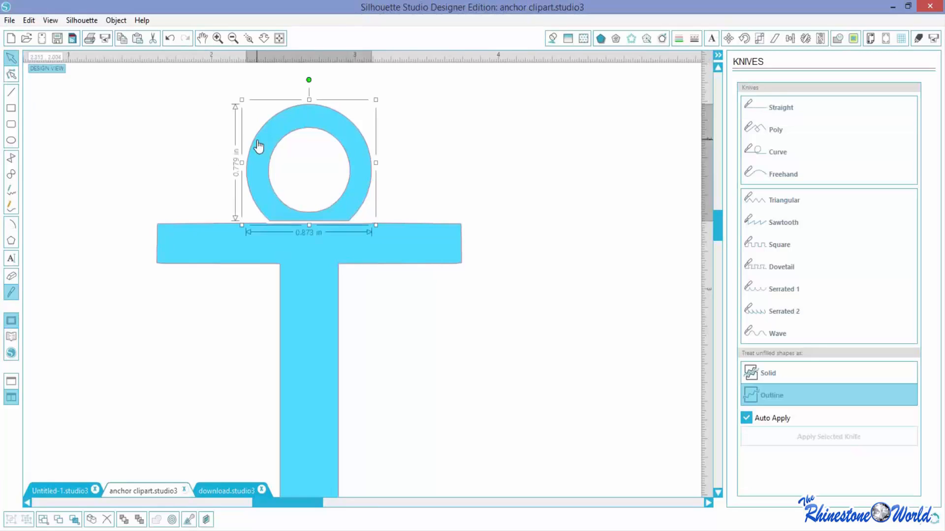
pyautogui.press('Delete')
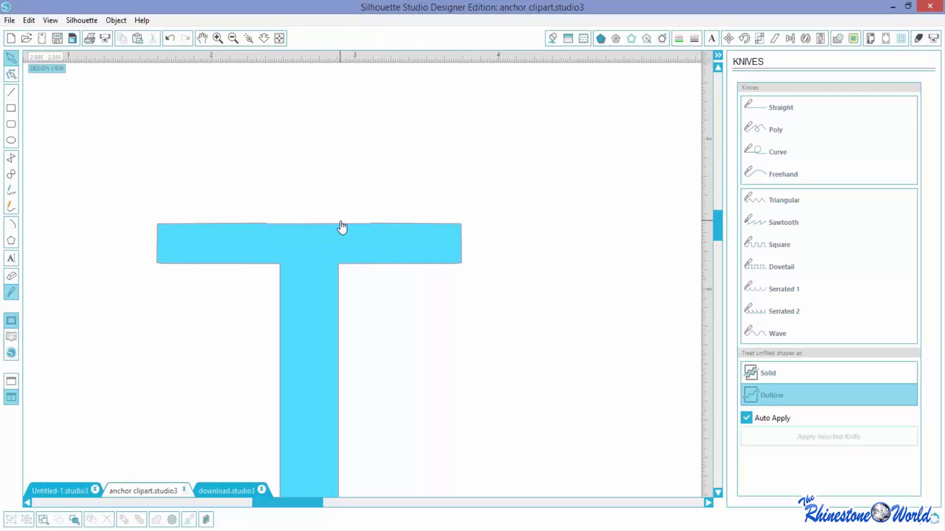
# Step: Even out the upper edge of the anchor's crossbar by adjusting the two edit points where the ring was cut off
pyautogui.click(232, 39)
pyautogui.click(233, 38)
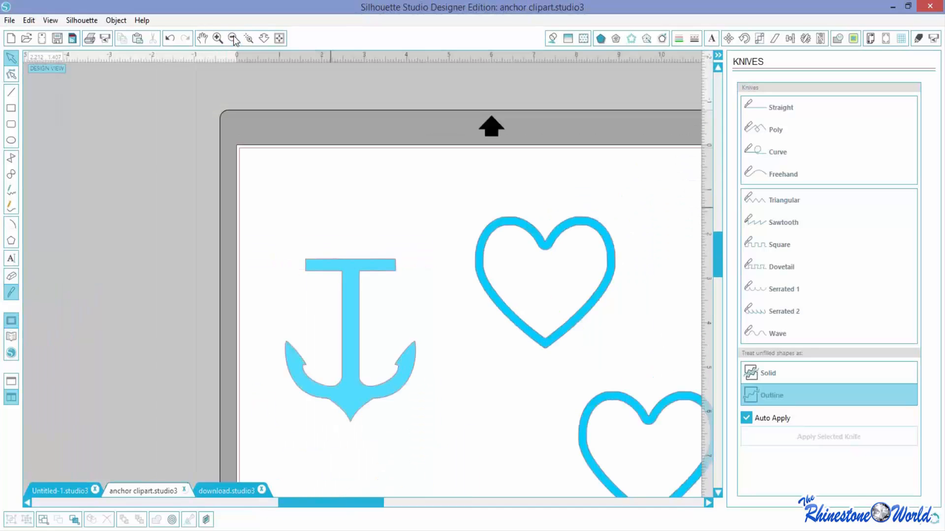
pyautogui.click(217, 38)
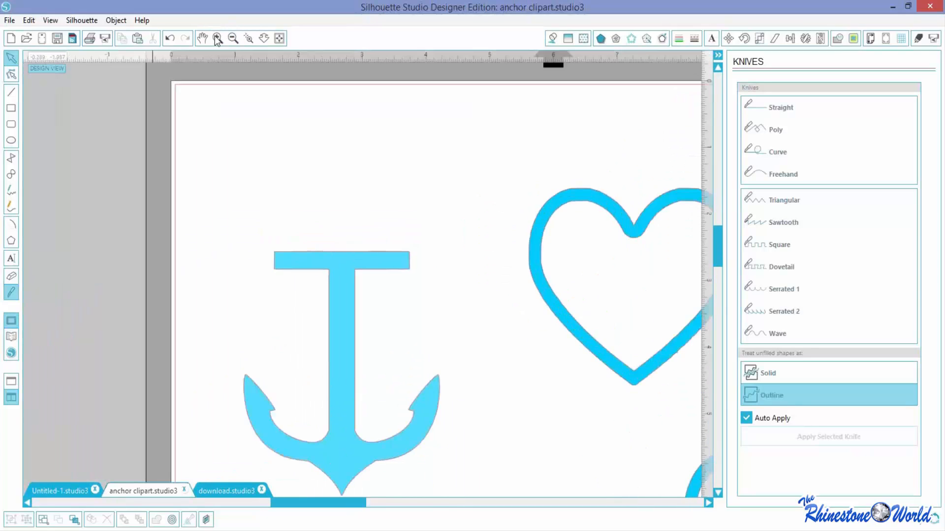
pyautogui.click(217, 38)
pyautogui.click(217, 38)
pyautogui.click(217, 38)
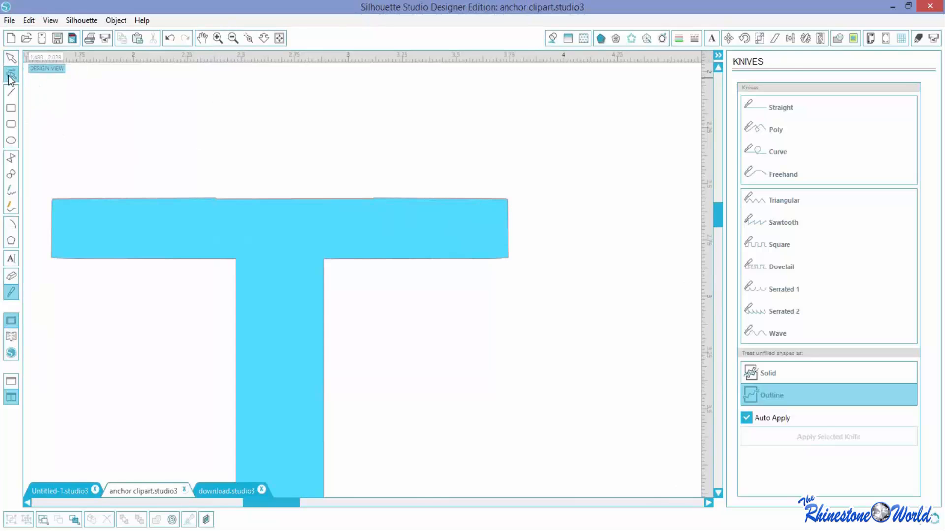
pyautogui.click(10, 77)
pyautogui.click(224, 213)
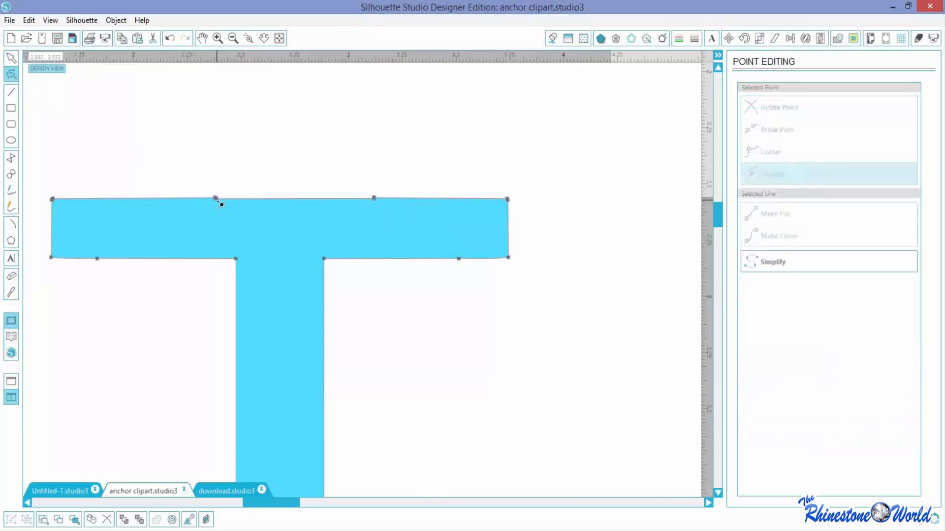
pyautogui.click(217, 200)
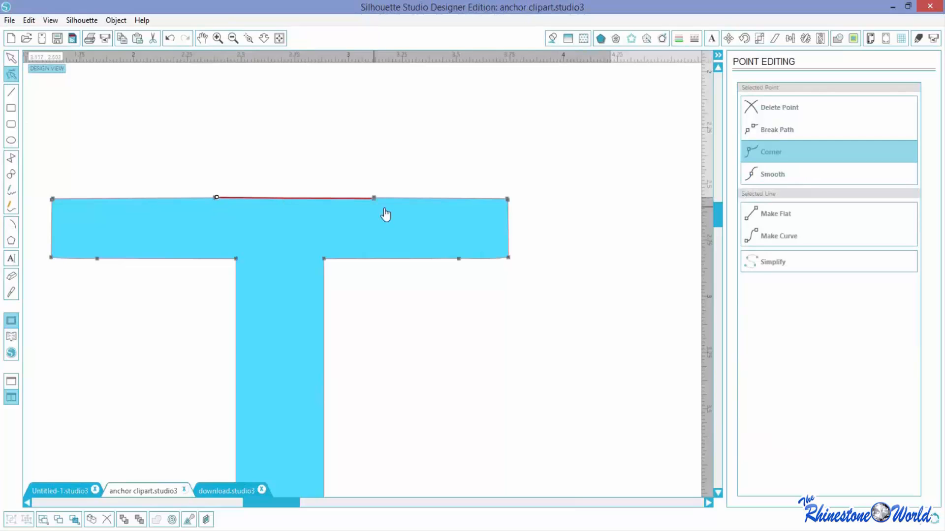
pyautogui.click(374, 198)
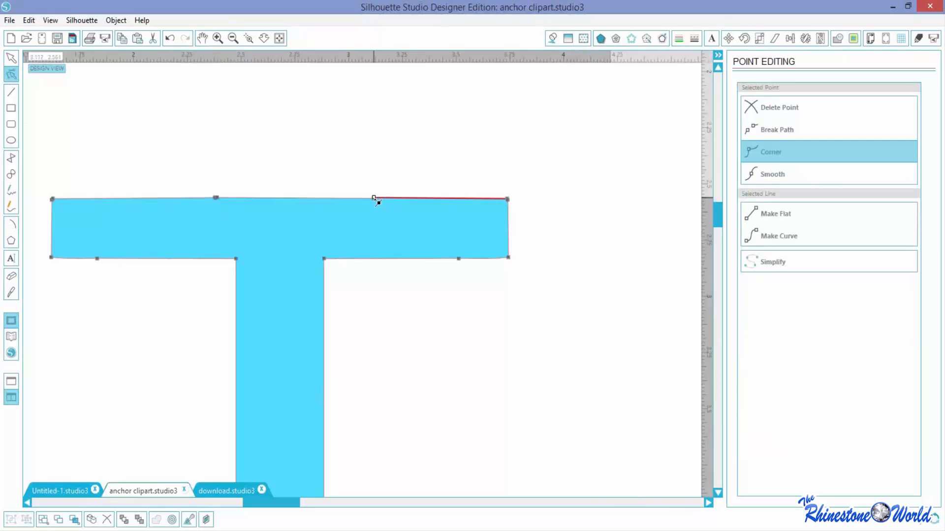
pyautogui.click(373, 197)
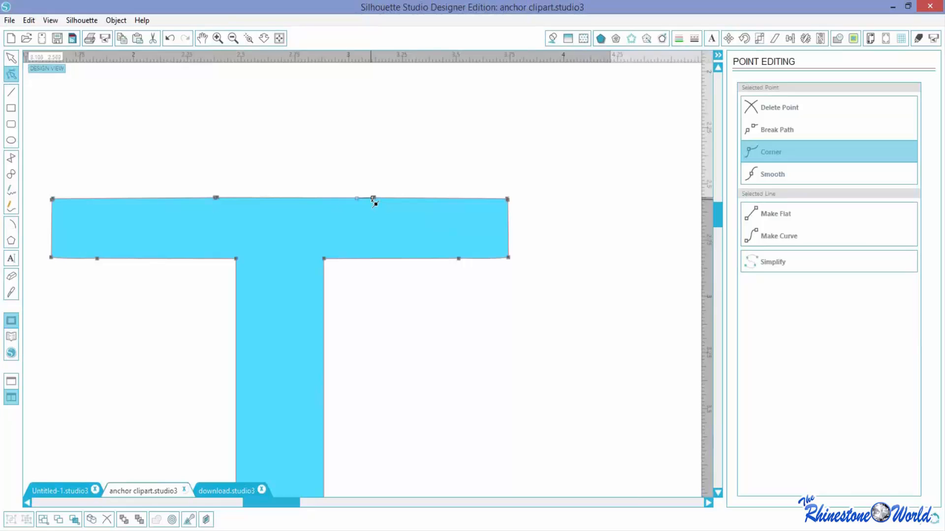
pyautogui.click(143, 164)
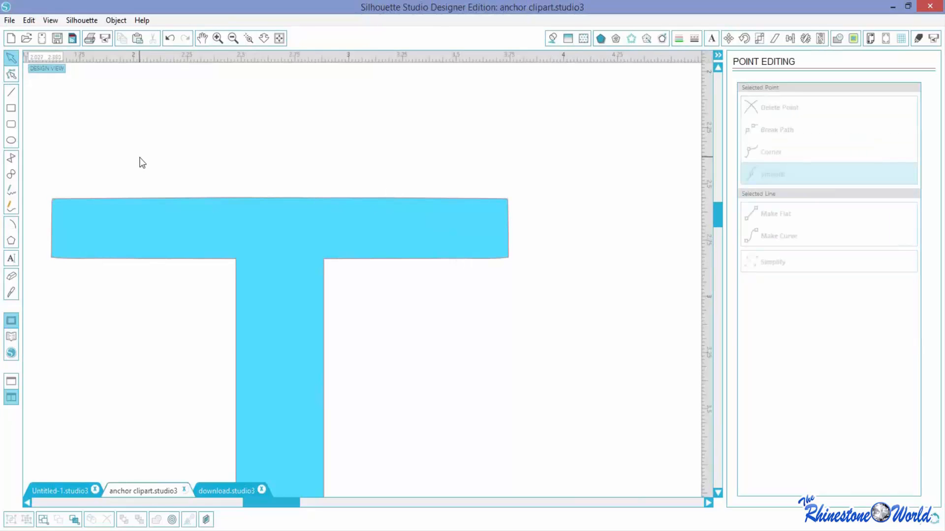
# Step: Move the upper heart frame over the top of the anchor so that it overlaps the crossbar
pyautogui.click(234, 38)
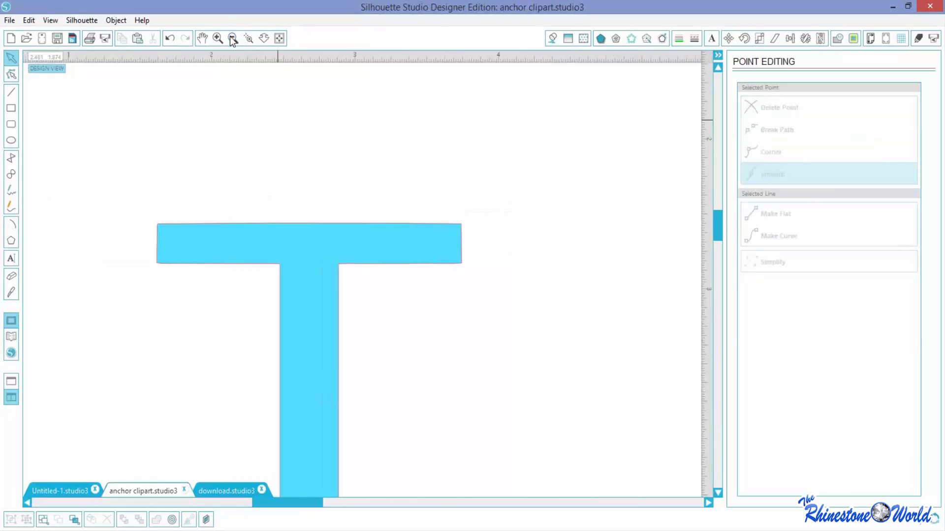
pyautogui.click(233, 38)
pyautogui.click(233, 38)
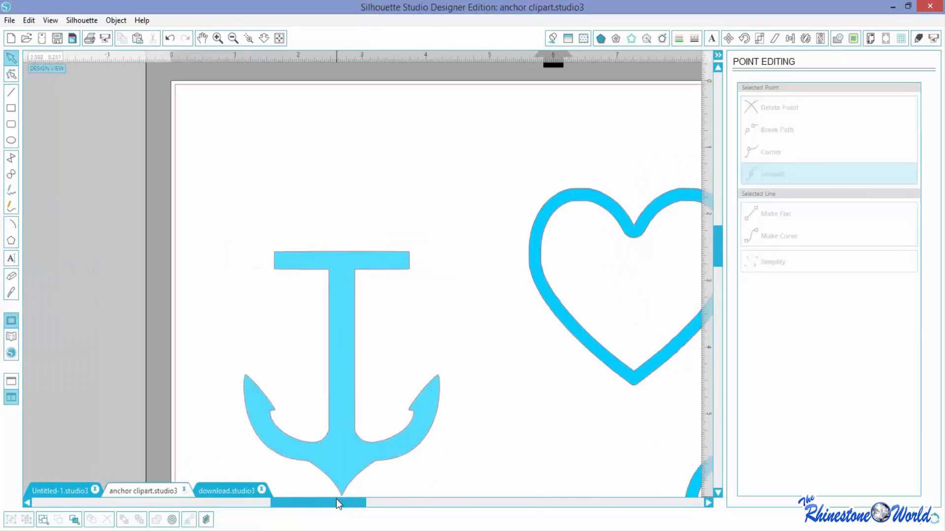
pyautogui.moveTo(336, 502); pyautogui.dragTo(354, 500)
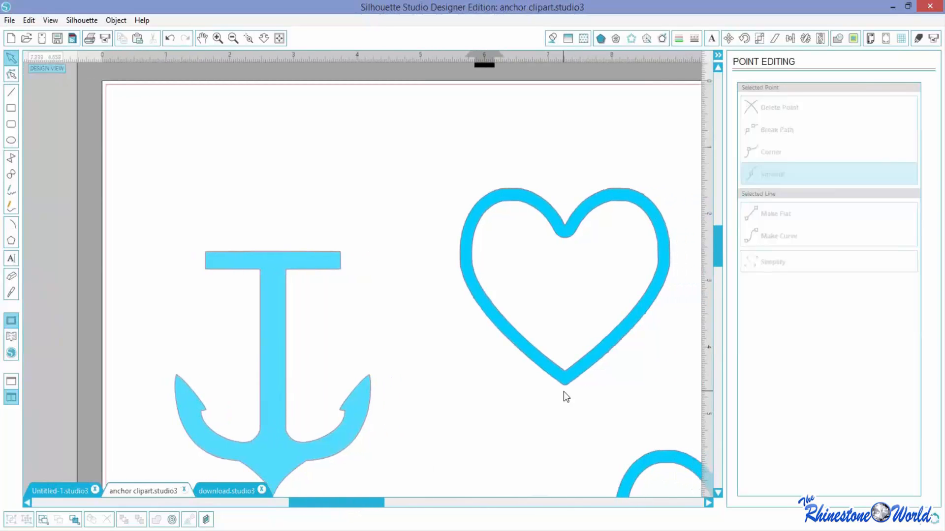
pyautogui.moveTo(568, 387); pyautogui.dragTo(276, 267)
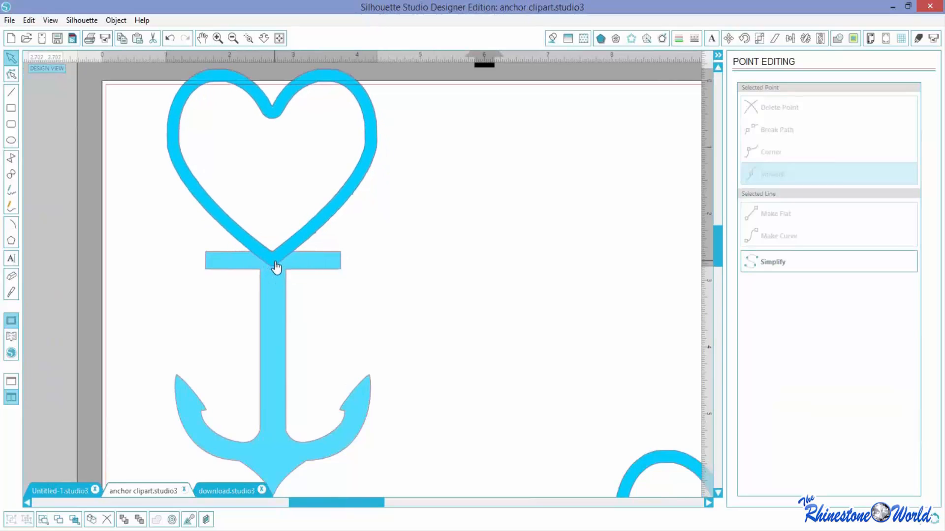
pyautogui.moveTo(277, 267); pyautogui.dragTo(326, 325)
# Step: Scale the heart frame down proportionally to about 1.13 by 1.01 in, with its tip resting on the middle of the anchor's crossbar
pyautogui.click(379, 186)
pyautogui.click(373, 126)
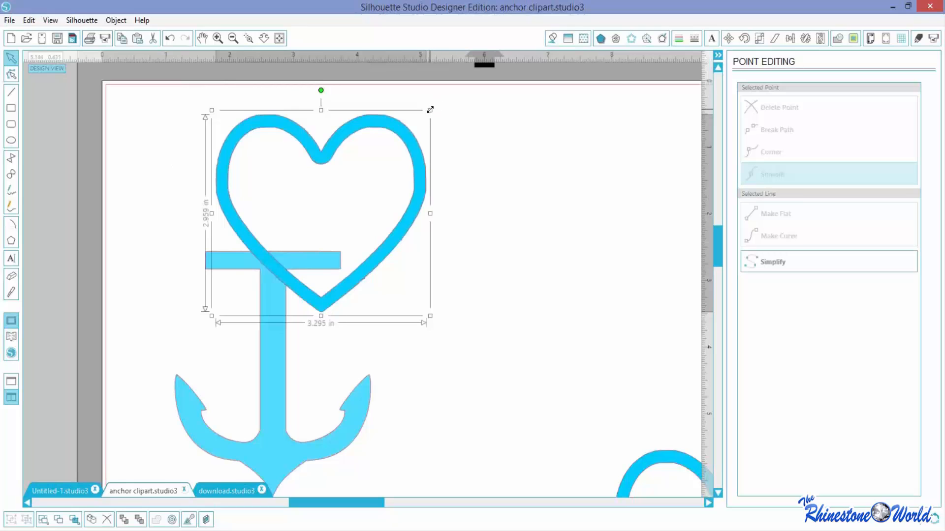
pyautogui.moveTo(431, 108); pyautogui.dragTo(335, 200)
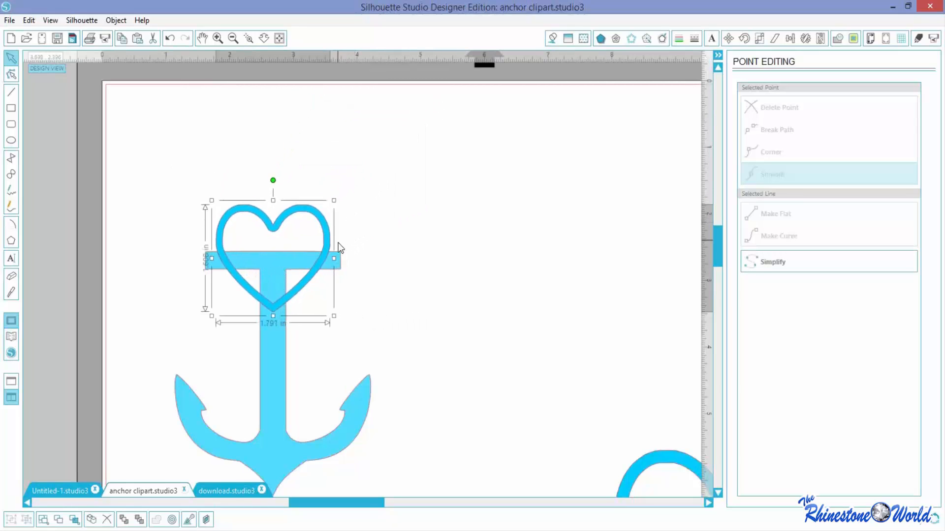
pyautogui.moveTo(325, 247); pyautogui.dragTo(327, 200)
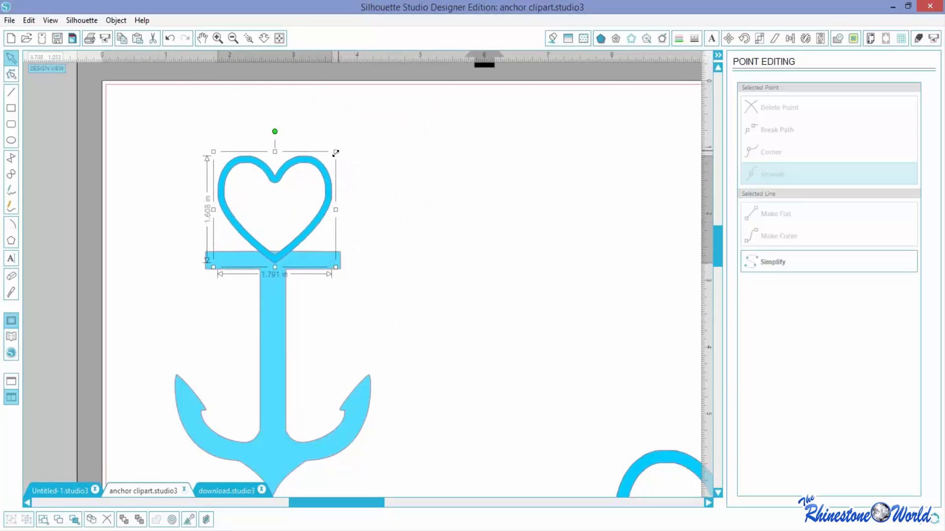
pyautogui.moveTo(335, 154); pyautogui.dragTo(308, 211)
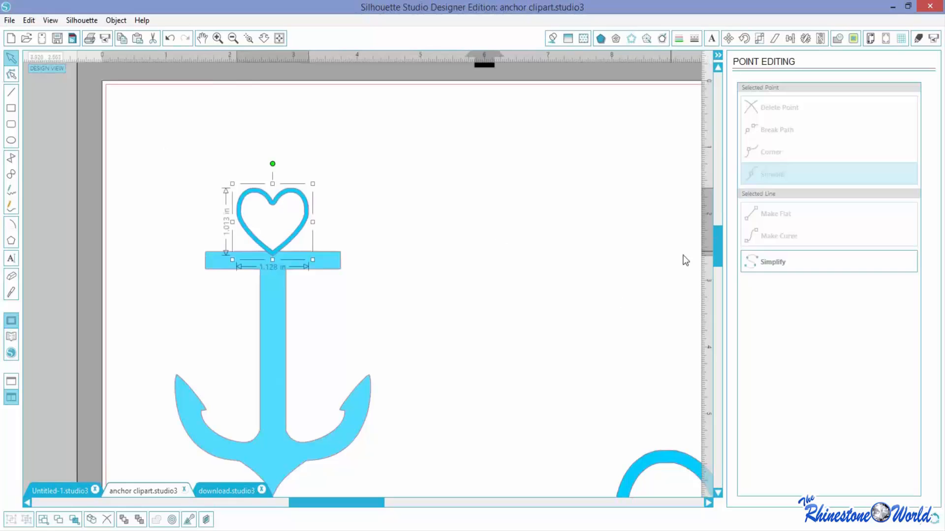
# Step: Select the small heart frame together with the anchor and align their centers horizontally
pyautogui.moveTo(719, 235)
pyautogui.mouseDown()
pyautogui.moveTo(713, 277)
pyautogui.moveTo(711, 250)
pyautogui.mouseUp()
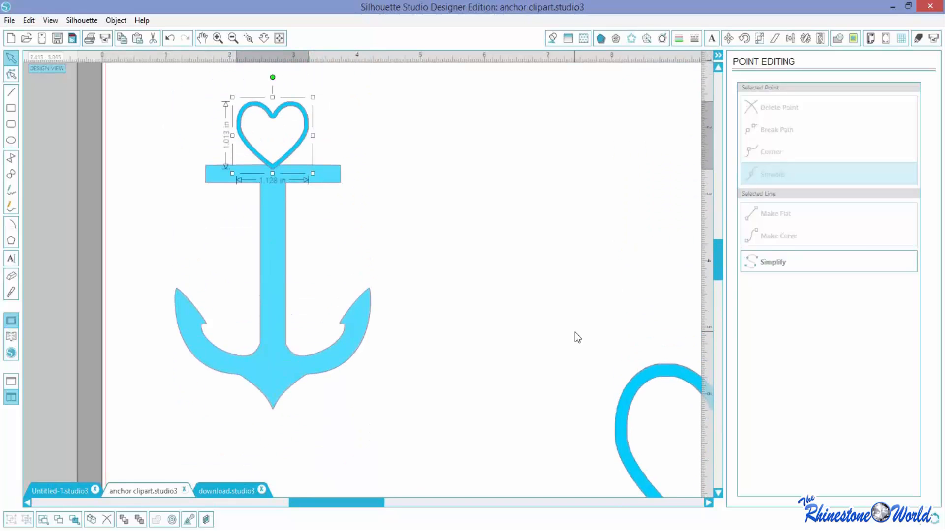
pyautogui.click(84, 113)
pyautogui.moveTo(158, 86); pyautogui.dragTo(350, 414)
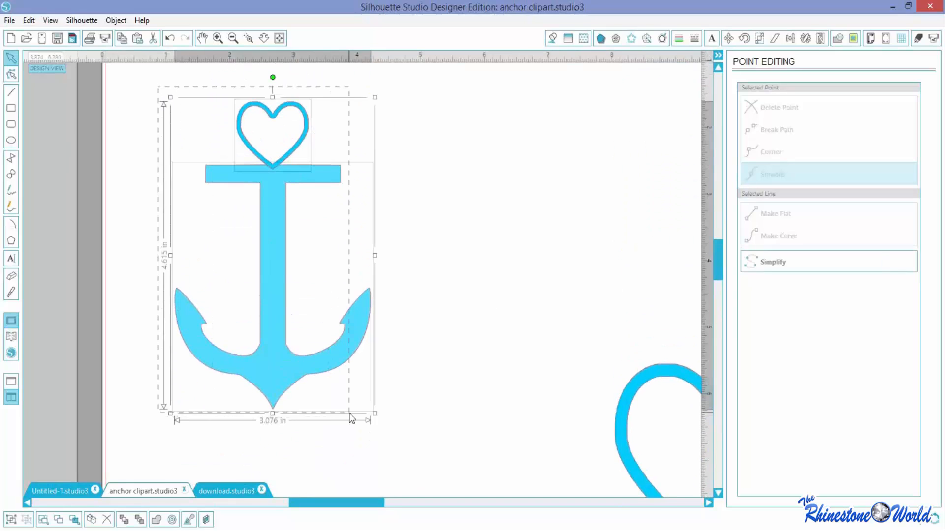
pyautogui.click(790, 38)
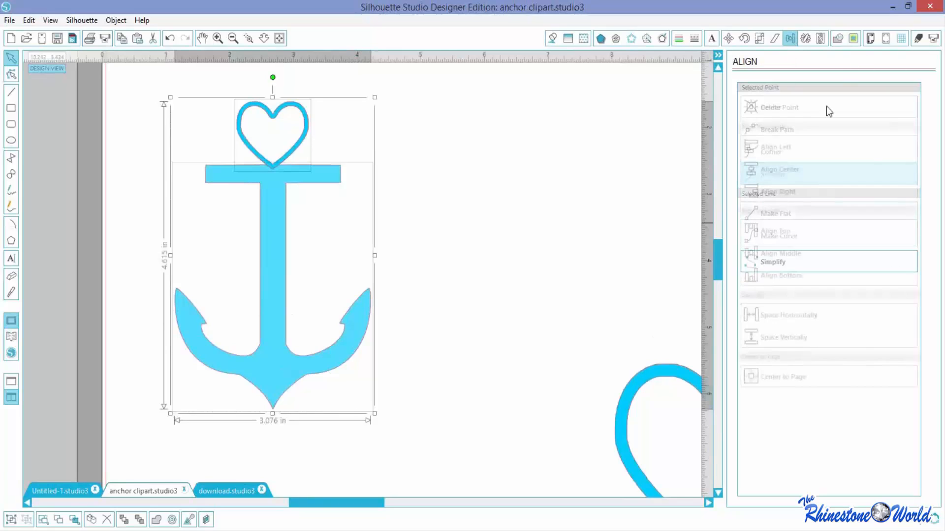
pyautogui.click(785, 174)
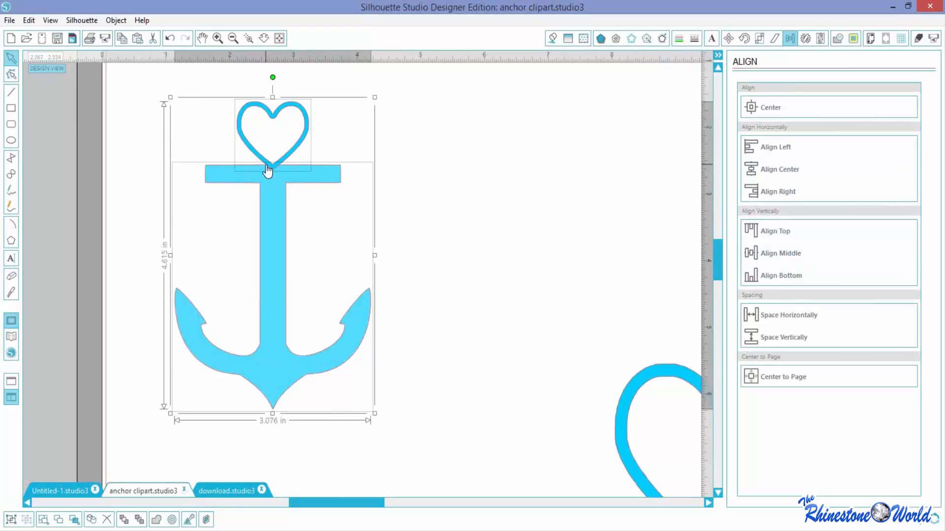
# Step: Weld the heart frame and anchor into one shape, and delete the spare large heart frame
pyautogui.click(838, 39)
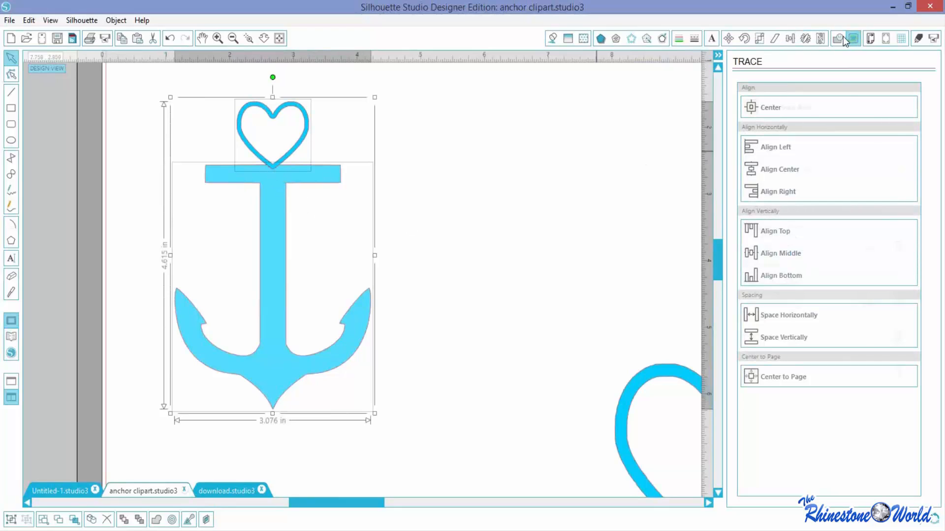
pyautogui.click(778, 109)
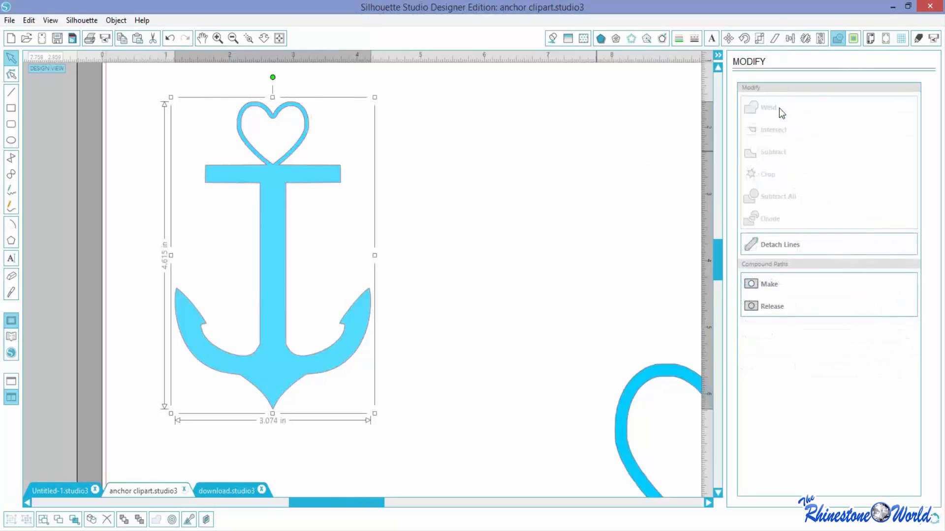
pyautogui.moveTo(276, 236); pyautogui.dragTo(249, 235)
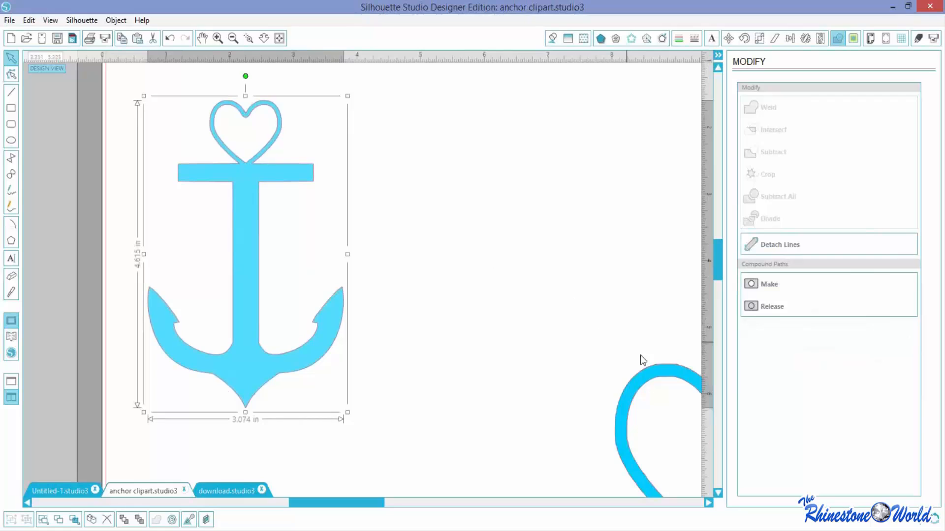
pyautogui.click(649, 379)
pyautogui.press('Delete')
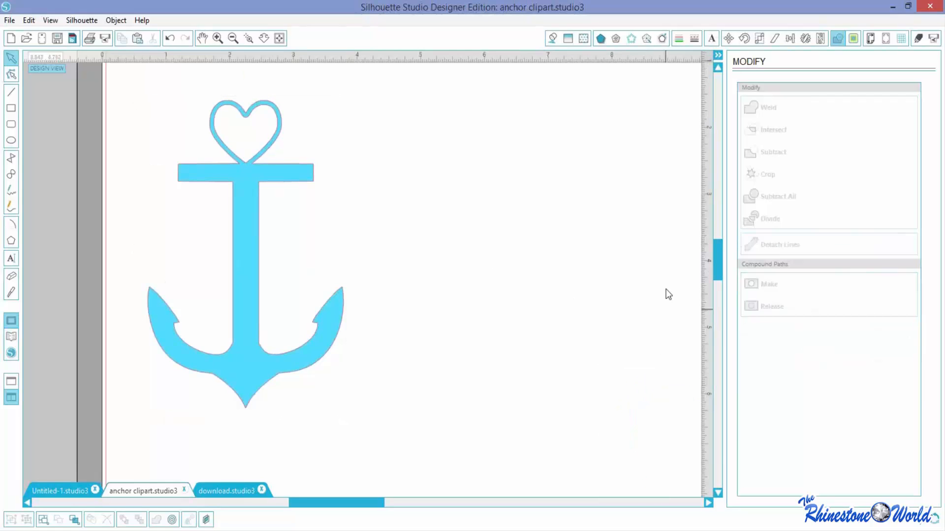
# Step: Scale the welded heart anchor down to about 1.87 by 2.81 in and place it in the page's upper right corner
pyautogui.click(233, 37)
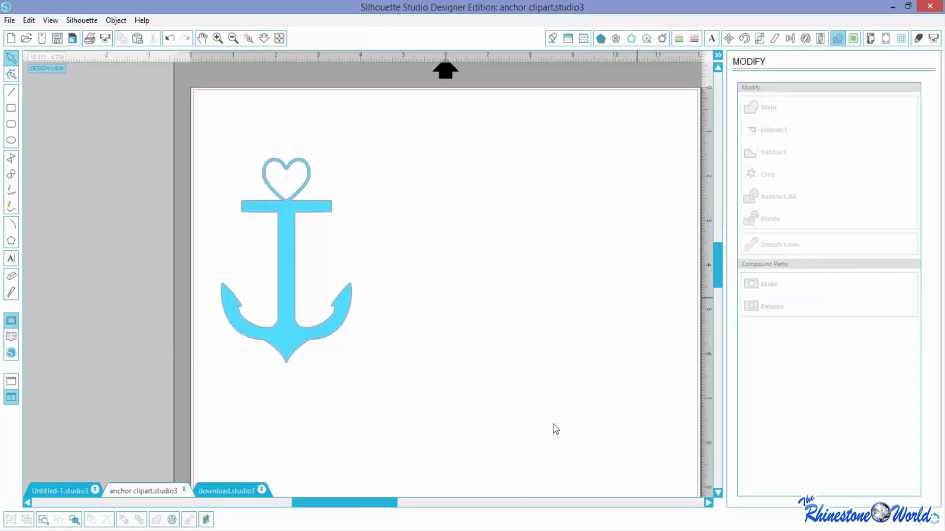
pyautogui.moveTo(369, 500); pyautogui.dragTo(392, 501)
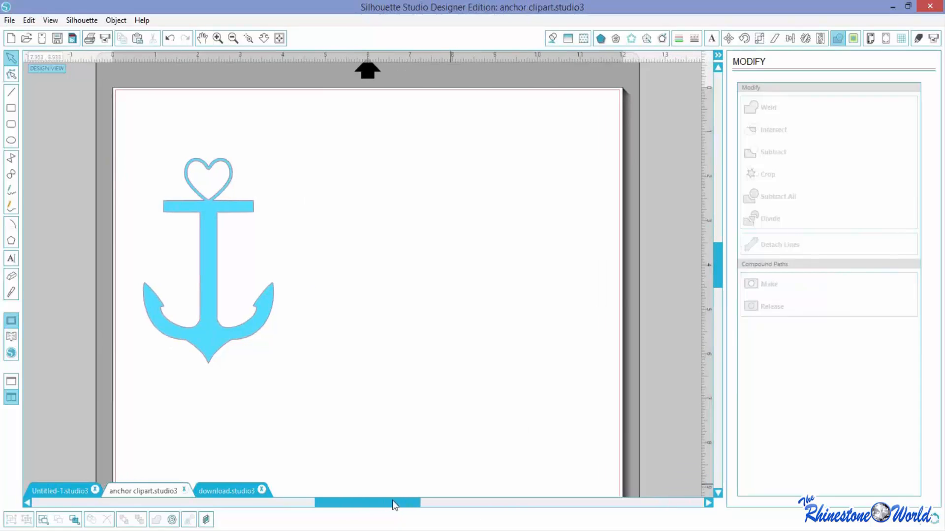
pyautogui.moveTo(719, 250); pyautogui.dragTo(719, 265)
pyautogui.click(232, 39)
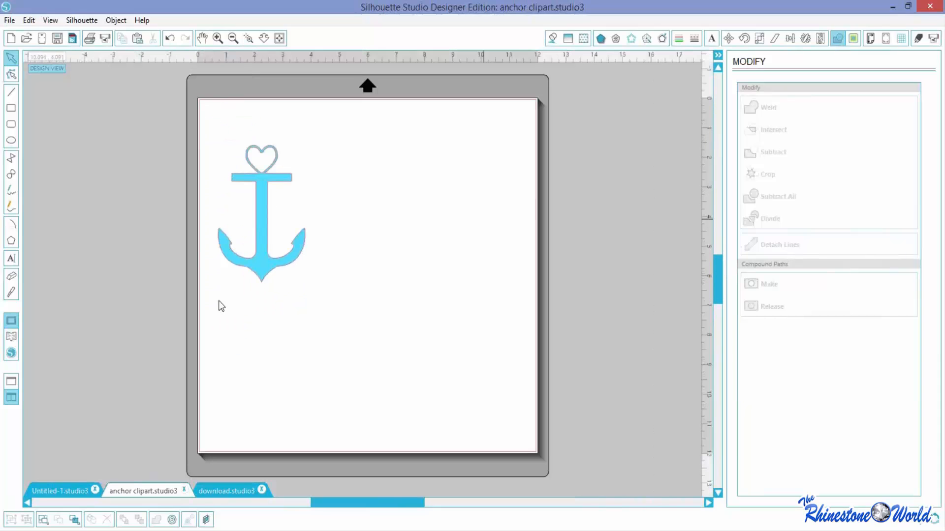
pyautogui.moveTo(251, 274); pyautogui.dragTo(376, 265)
pyautogui.click(419, 300)
pyautogui.click(394, 266)
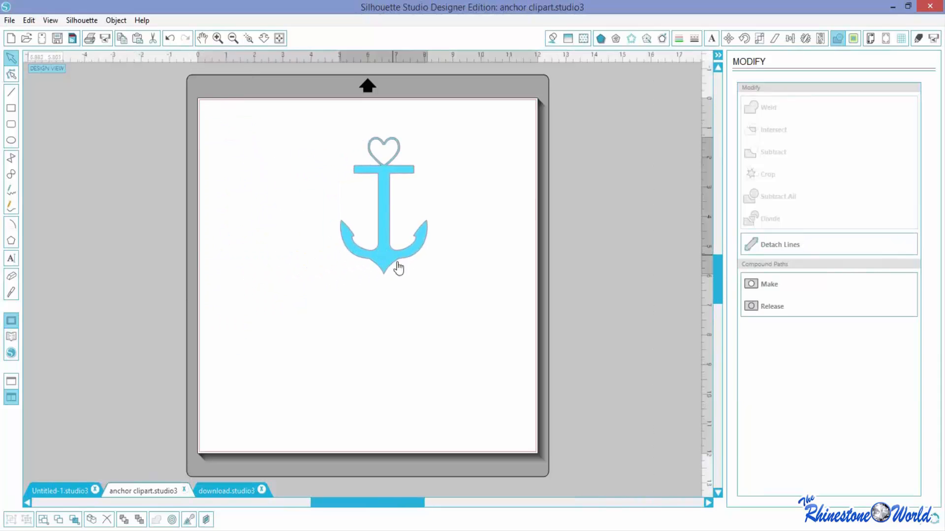
pyautogui.moveTo(429, 280); pyautogui.dragTo(507, 183)
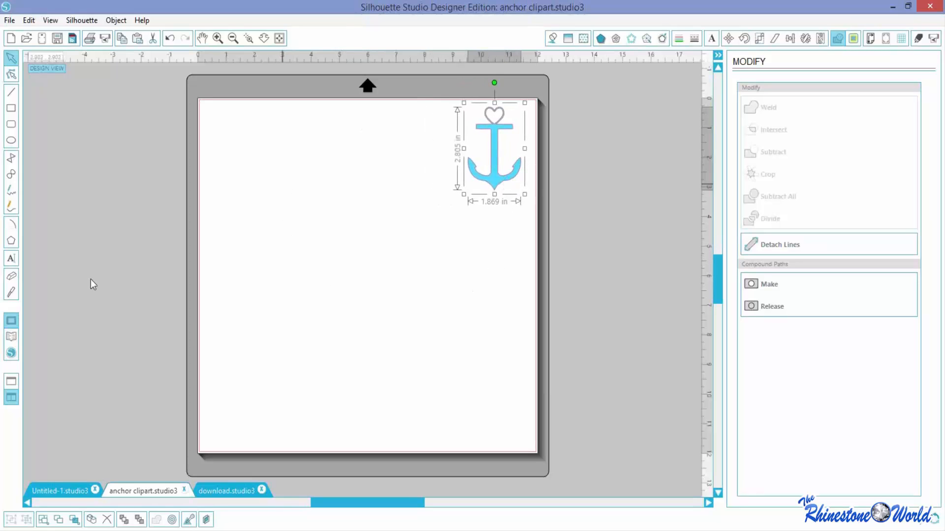
# Step: Add the letter L as text near the page's upper left in the font TRW Striped Bold HTV NB
pyautogui.click(11, 258)
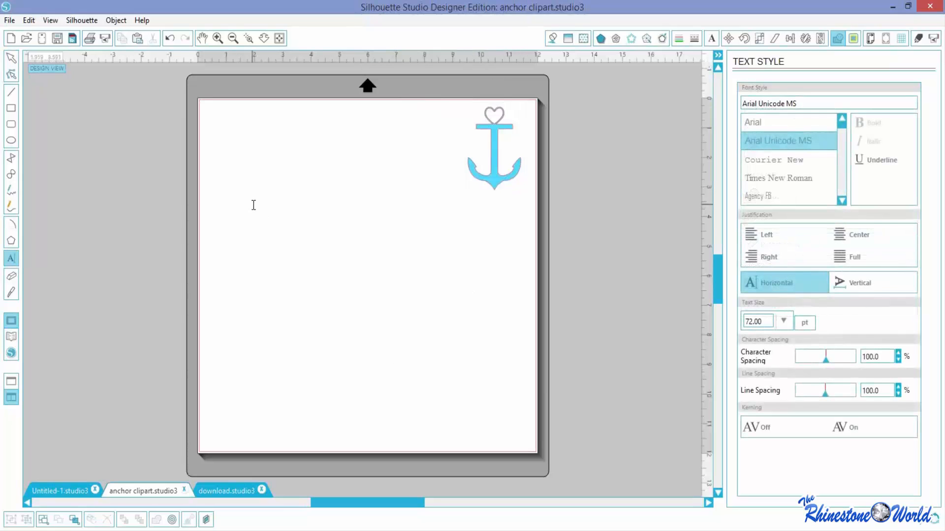
pyautogui.click(253, 205)
pyautogui.click(645, 230)
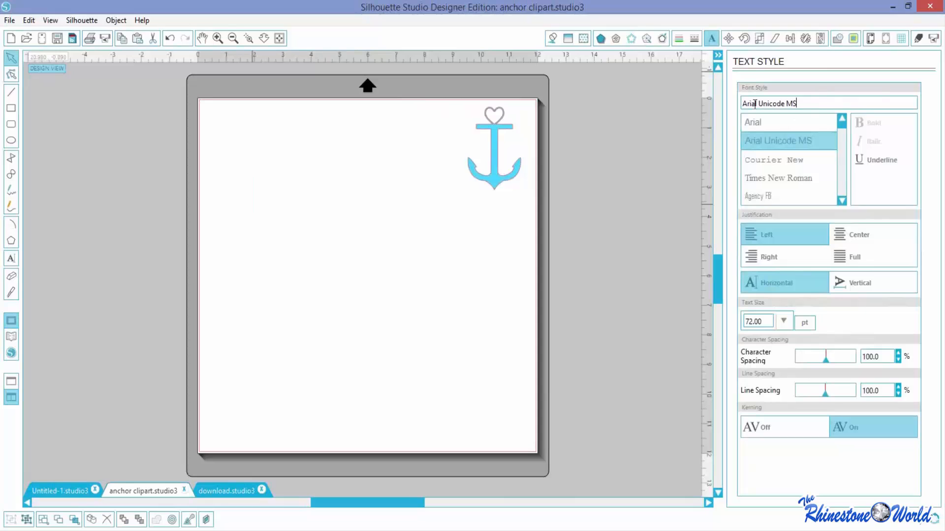
pyautogui.moveTo(807, 104); pyautogui.dragTo(724, 109)
pyautogui.write('trw 02 Script 2 Size')
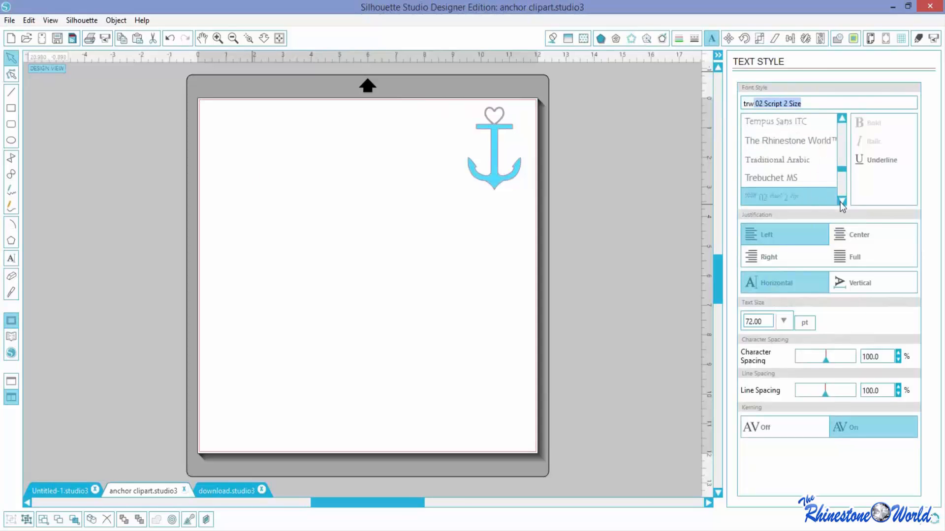
pyautogui.scroll(-1, 842, 201)
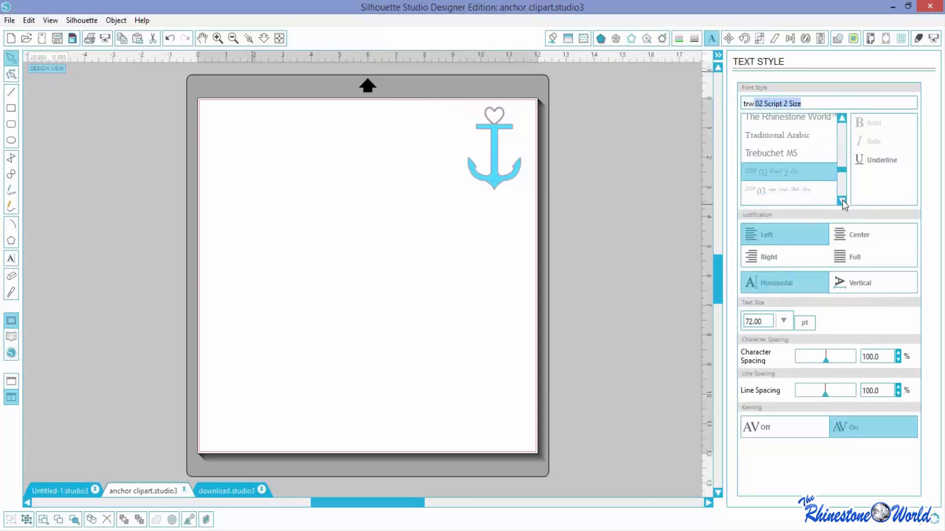
pyautogui.scroll(-8, 842, 203)
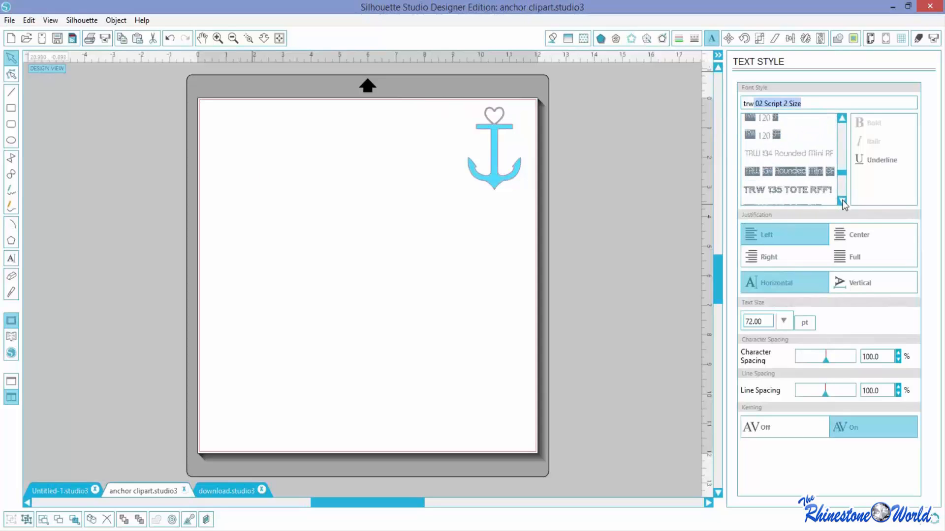
pyautogui.scroll(-2, 844, 204)
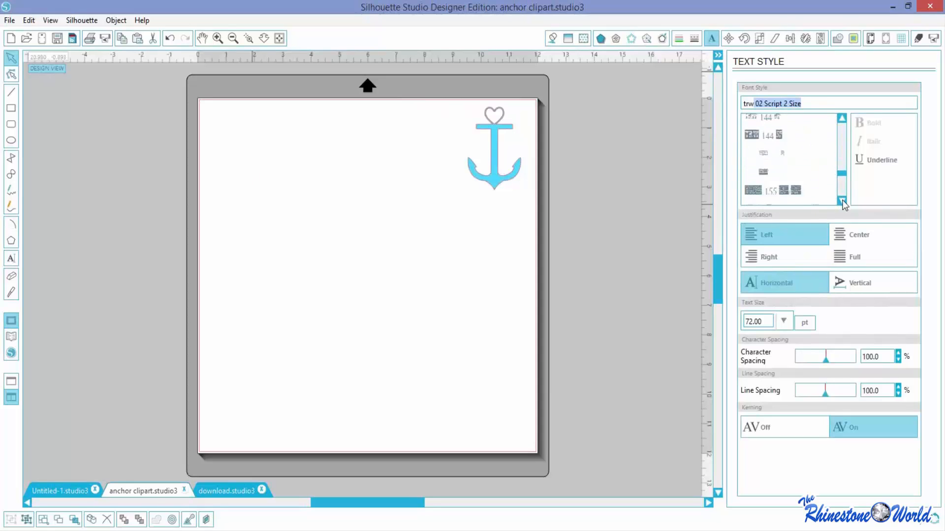
pyautogui.click(842, 201)
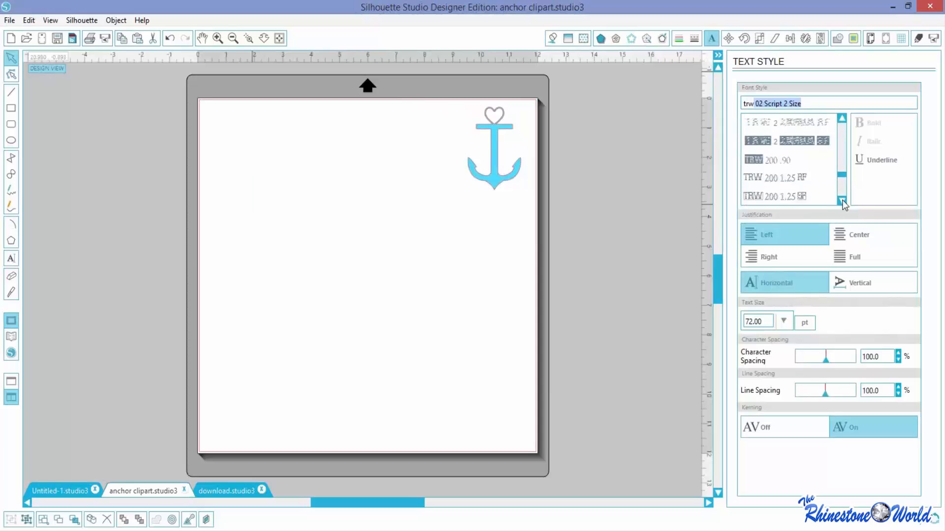
pyautogui.click(842, 201)
pyautogui.click(842, 201)
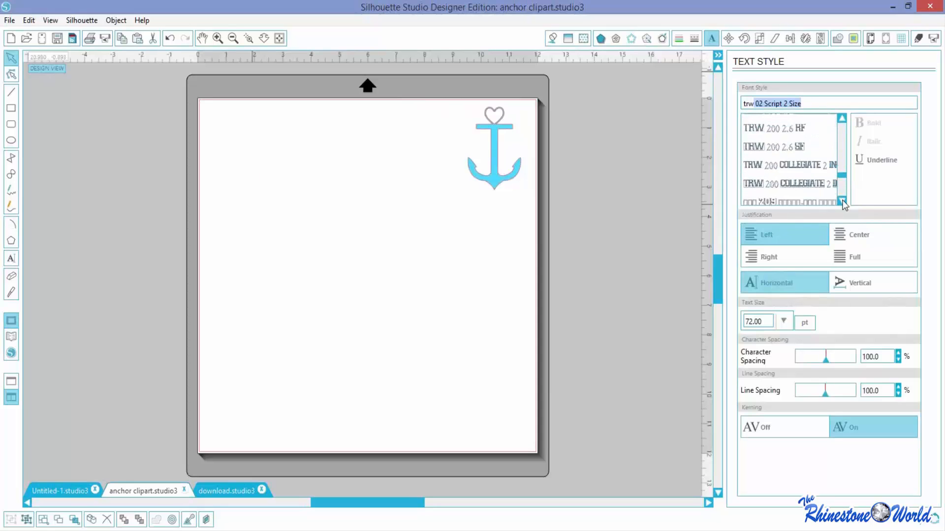
pyautogui.click(842, 200)
pyautogui.click(842, 201)
pyautogui.click(842, 201)
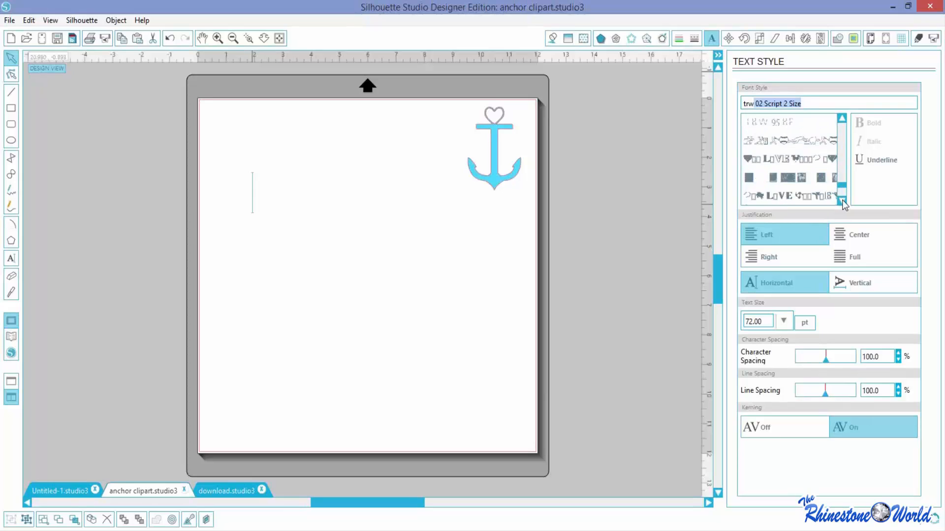
pyautogui.click(842, 201)
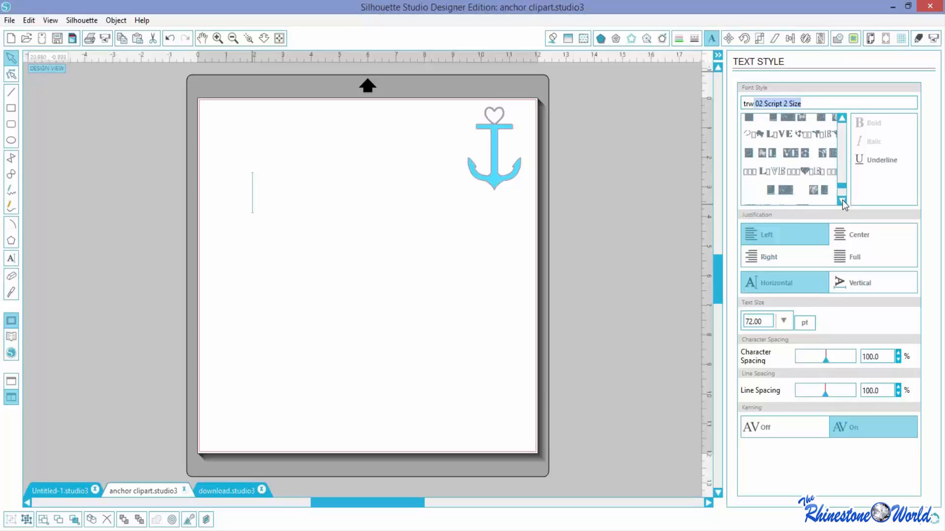
pyautogui.click(842, 201)
pyautogui.click(842, 201)
pyautogui.click(843, 201)
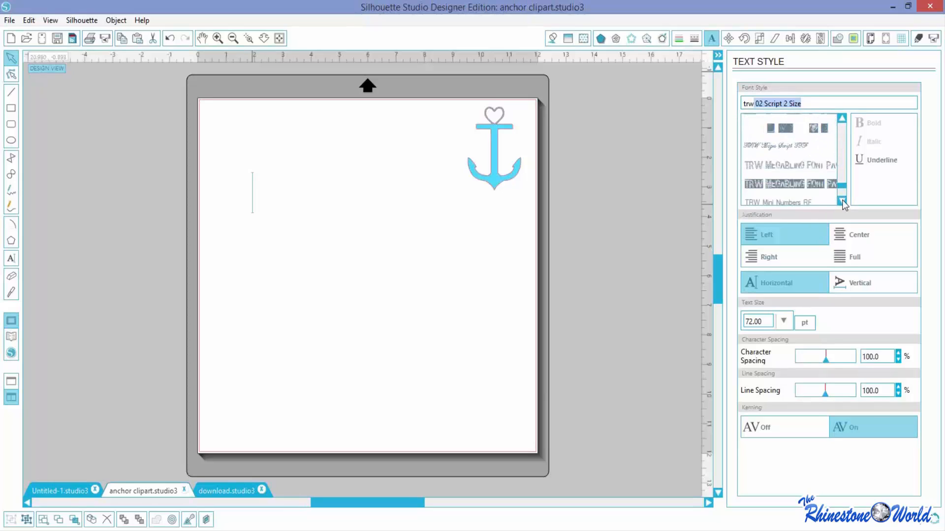
pyautogui.click(843, 201)
pyautogui.click(842, 201)
pyautogui.click(841, 202)
pyautogui.click(841, 201)
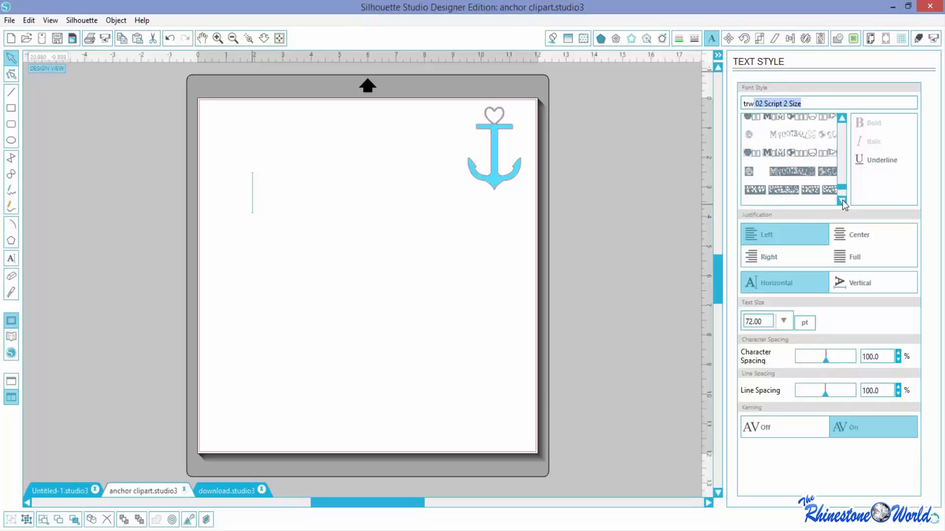
pyautogui.click(842, 201)
pyautogui.click(842, 201)
pyautogui.click(841, 201)
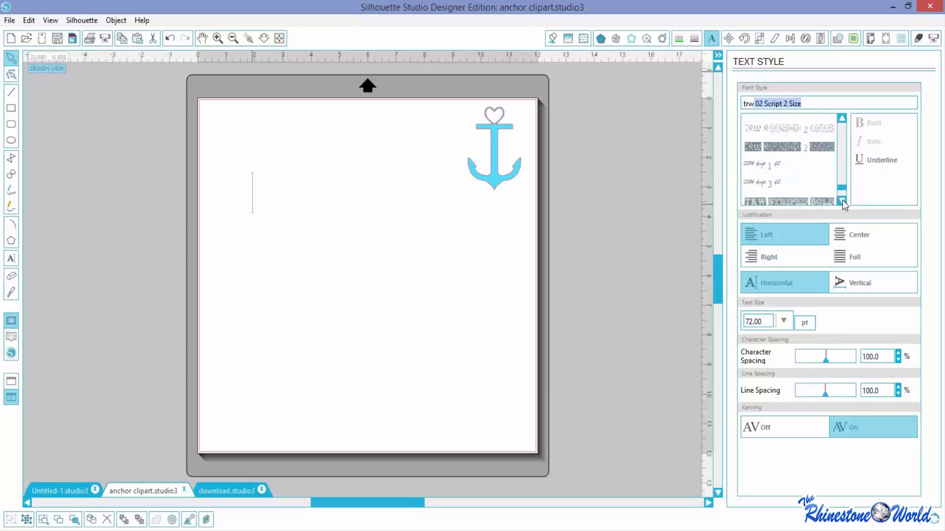
pyautogui.click(842, 201)
pyautogui.click(843, 201)
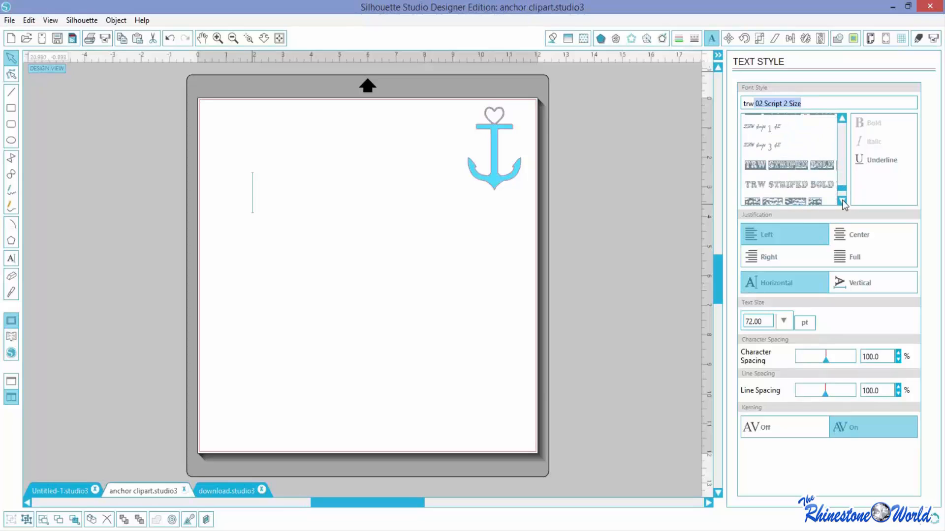
pyautogui.click(816, 185)
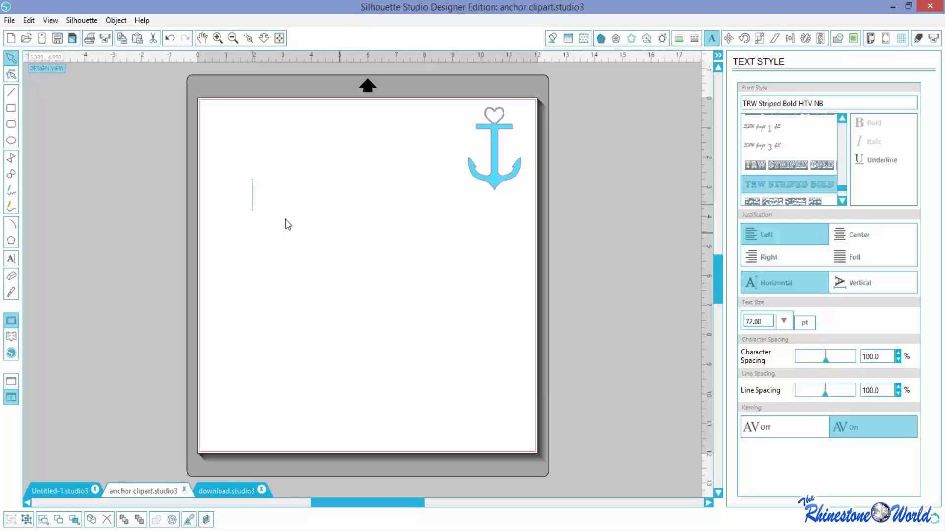
pyautogui.write('L')
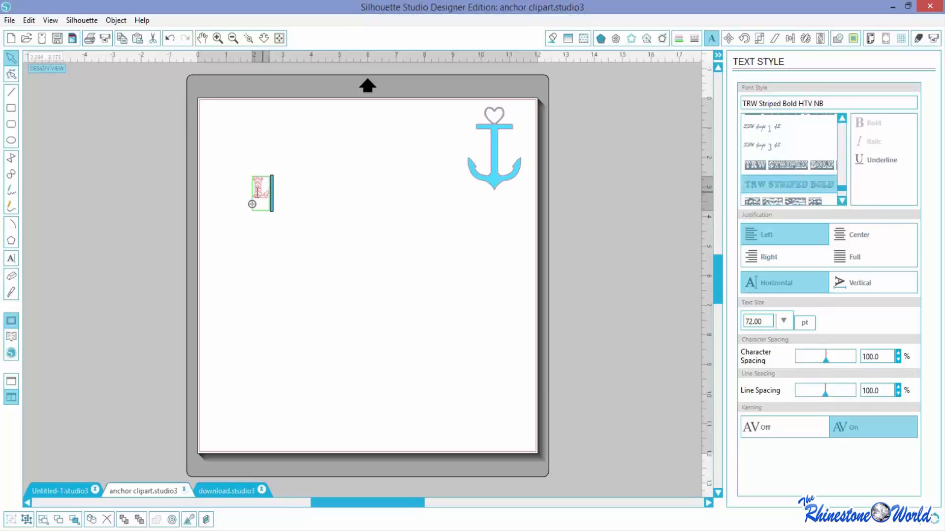
# Step: Fill the chevron letter L with bright pink and finish editing the text
pyautogui.hotkey('ctrl', 'a')
pyautogui.click(551, 39)
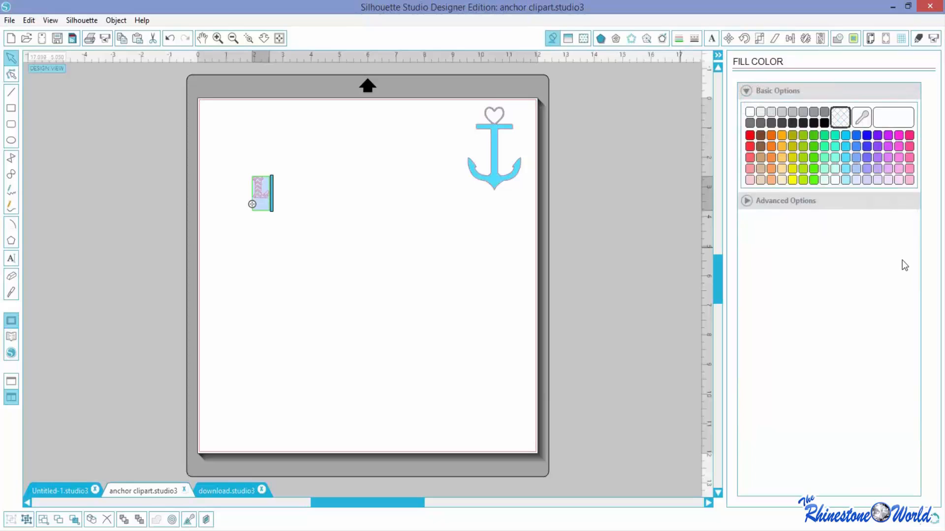
pyautogui.click(898, 148)
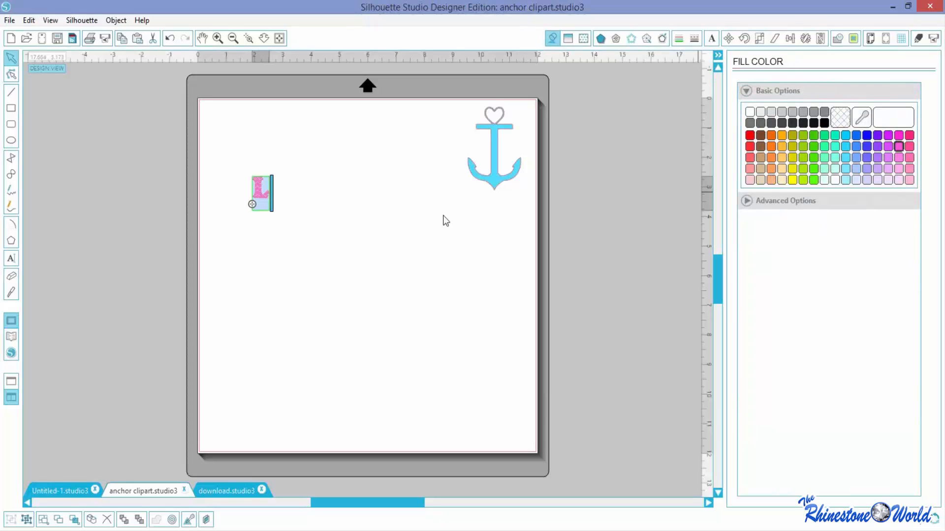
pyautogui.click(256, 271)
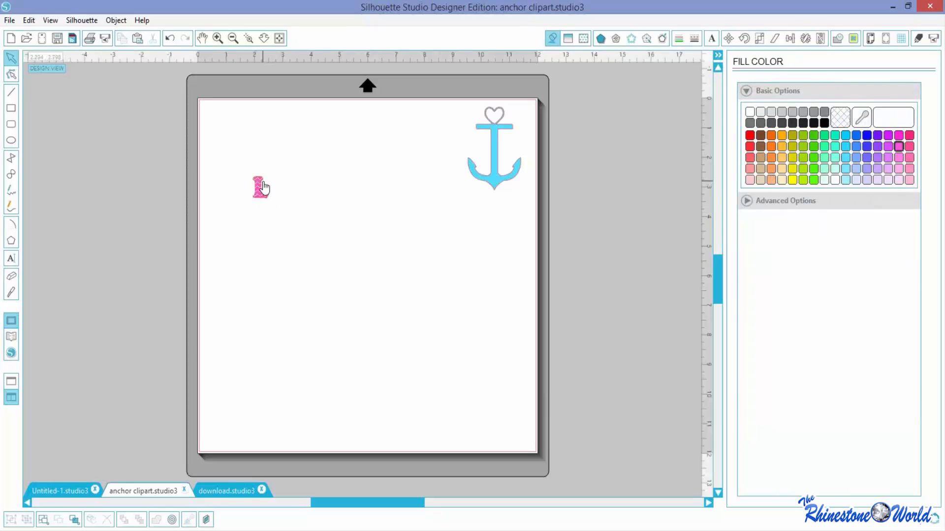
# Step: Scale the pink L up to about 2.18 by 4.13 in and place it in the page's upper left corner
pyautogui.click(264, 187)
pyautogui.moveTo(284, 235); pyautogui.dragTo(325, 296)
pyautogui.moveTo(297, 255); pyautogui.dragTo(275, 195)
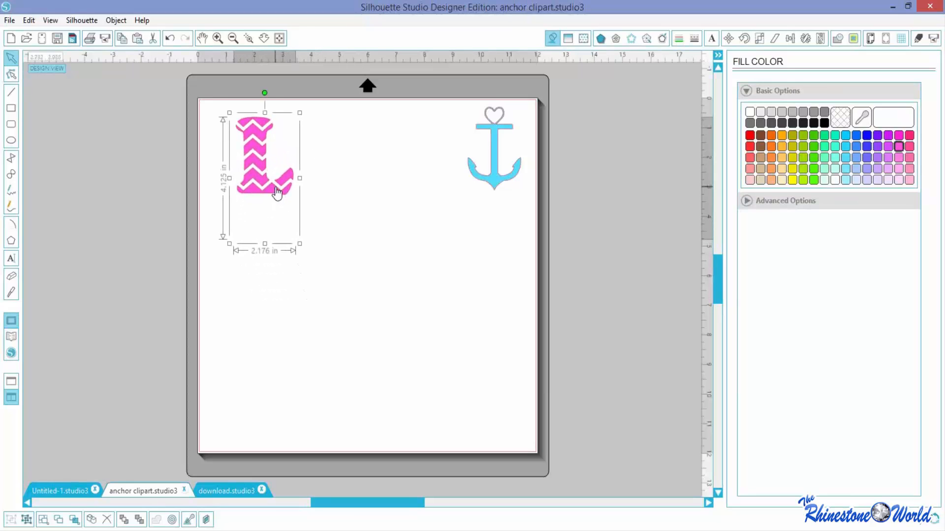
# Step: Add a second text in TRW Striped Bold HTV NB showing the letter L with and without its outline
pyautogui.click(711, 39)
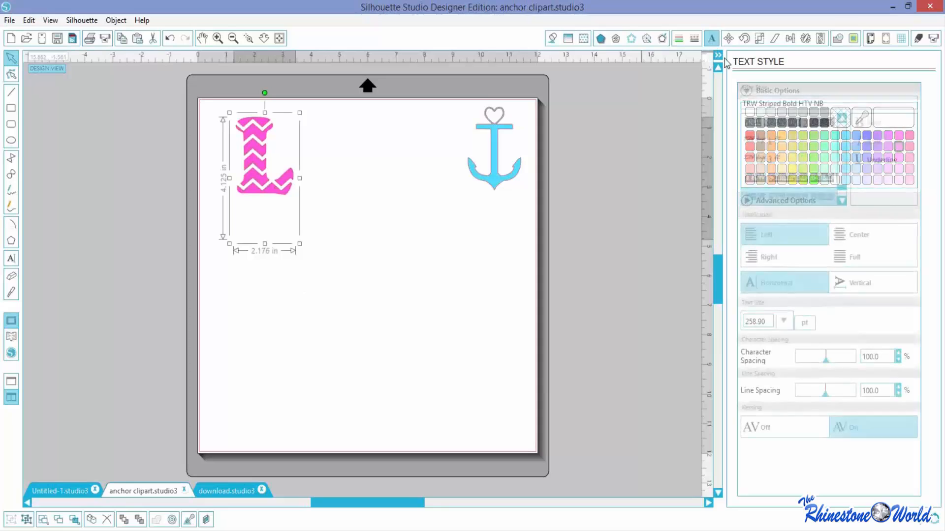
pyautogui.click(368, 247)
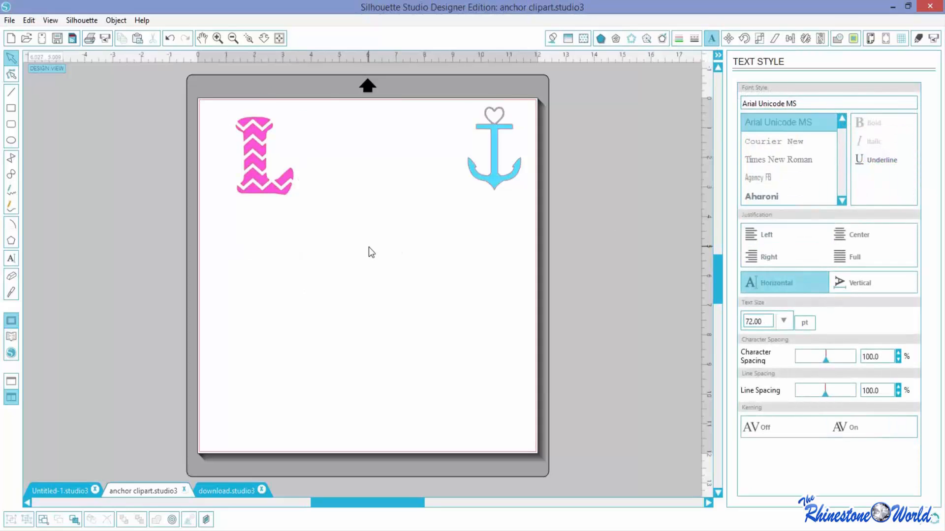
pyautogui.click(11, 259)
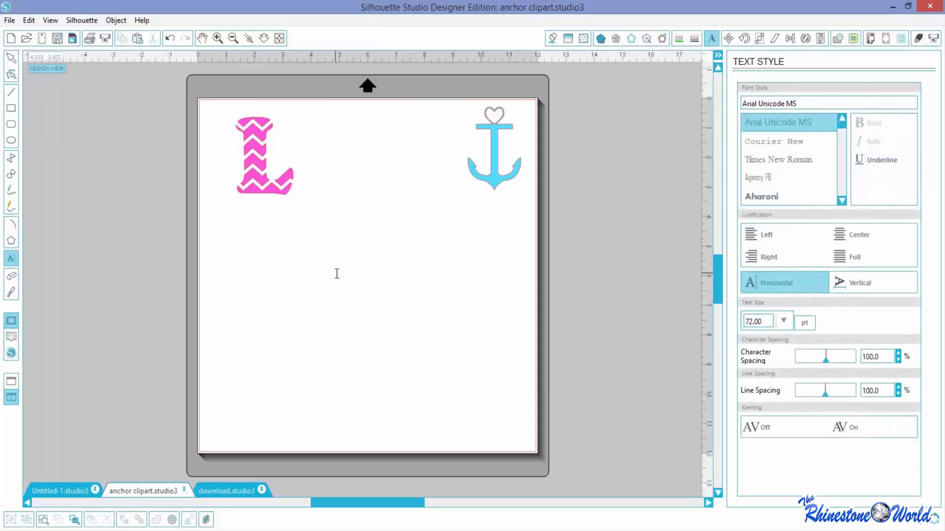
pyautogui.click(335, 272)
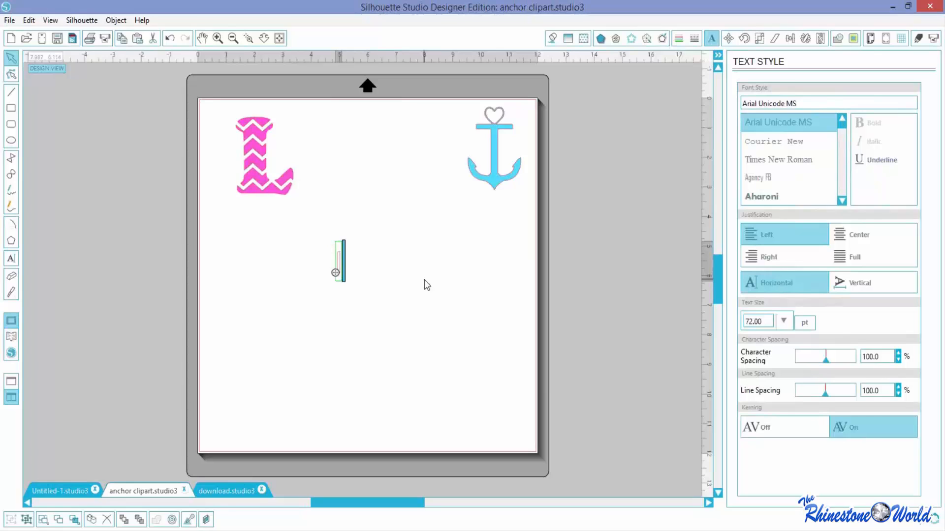
pyautogui.moveTo(810, 103); pyautogui.dragTo(713, 101)
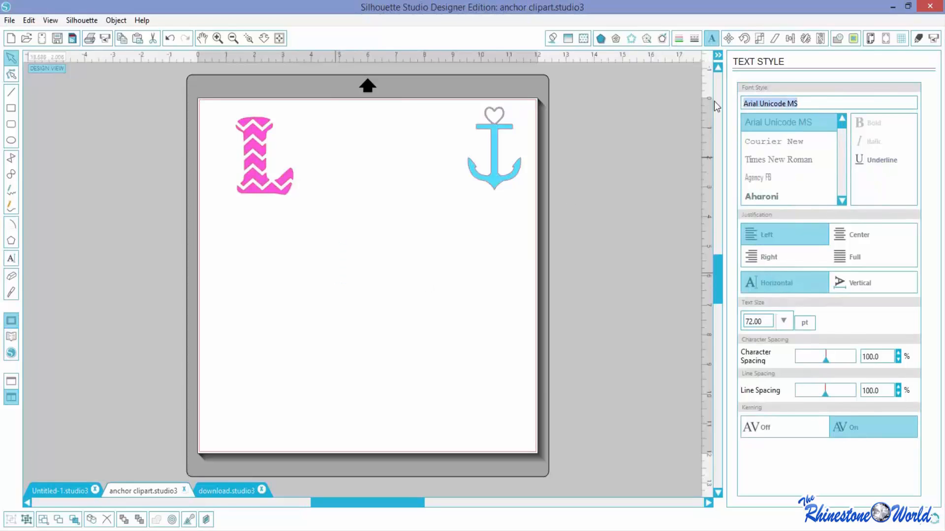
pyautogui.write('trw striped Bold HTV')
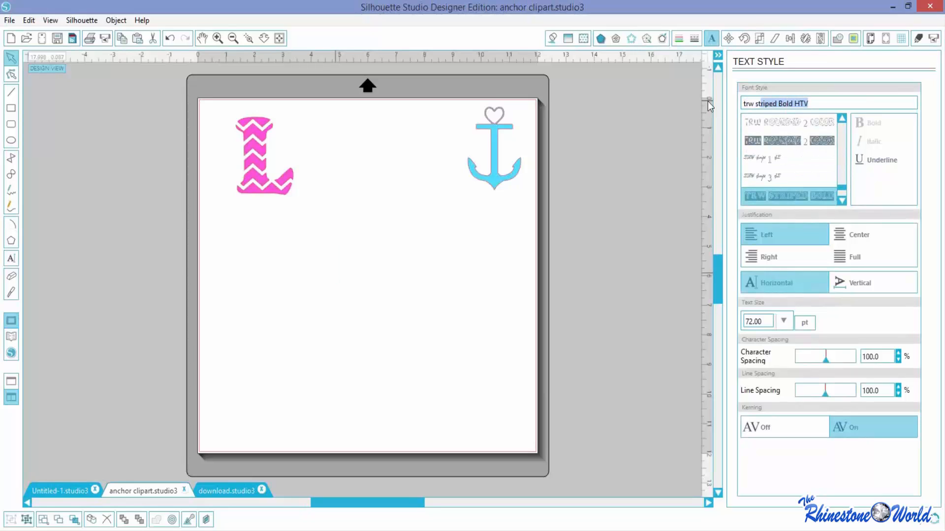
pyautogui.click(841, 198)
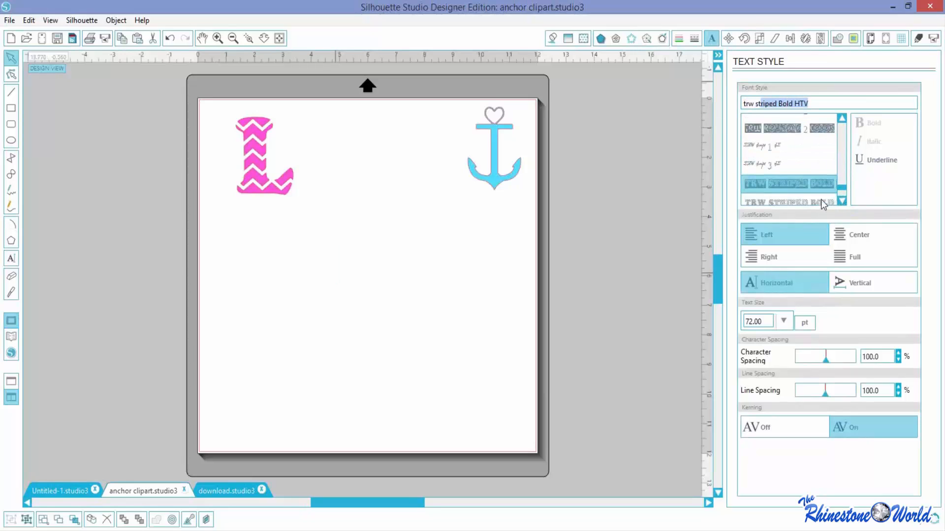
pyautogui.click(823, 200)
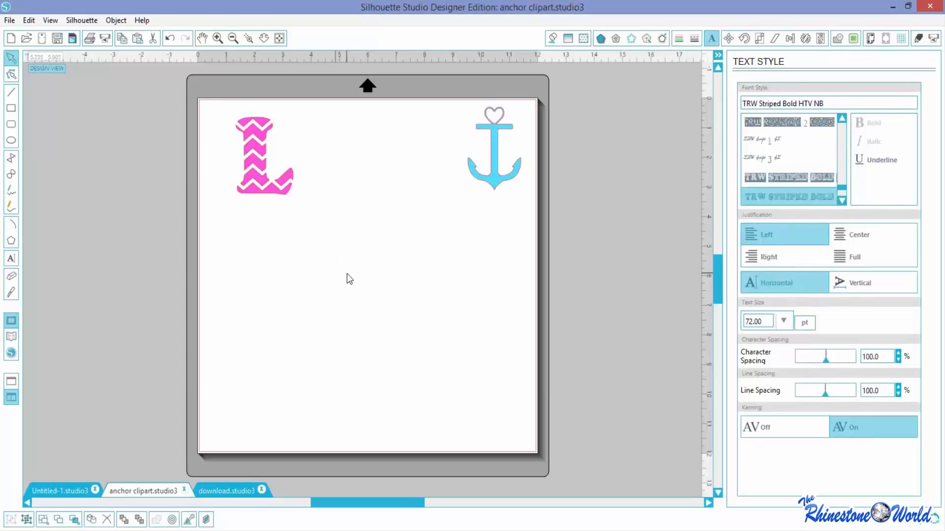
pyautogui.write('L')
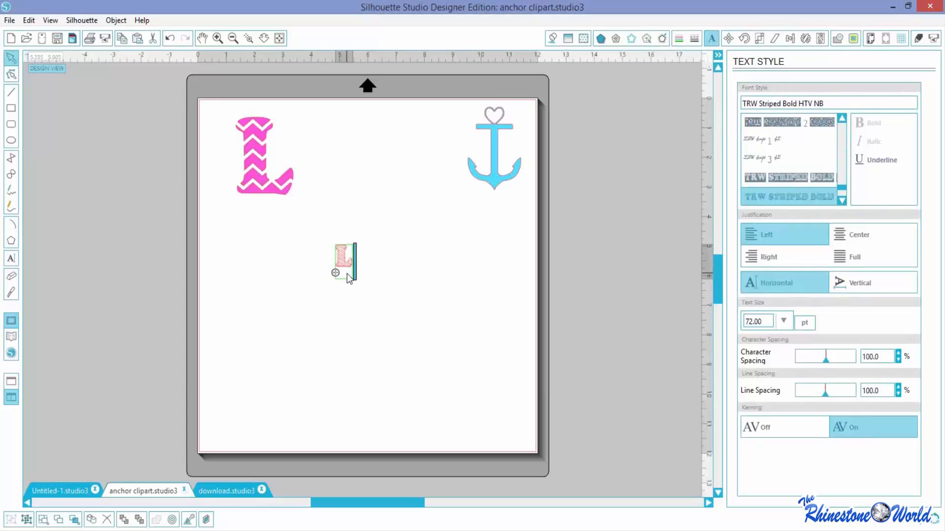
pyautogui.write('L')
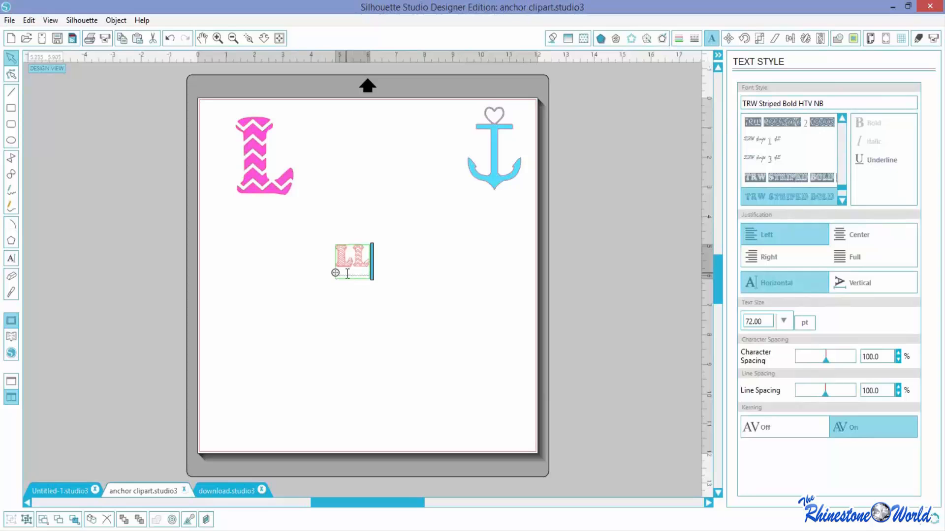
# Step: Scale the two-letter text up to about 6.22 by 5.98 in and move it toward the middle of the page
pyautogui.click(326, 325)
pyautogui.click(350, 265)
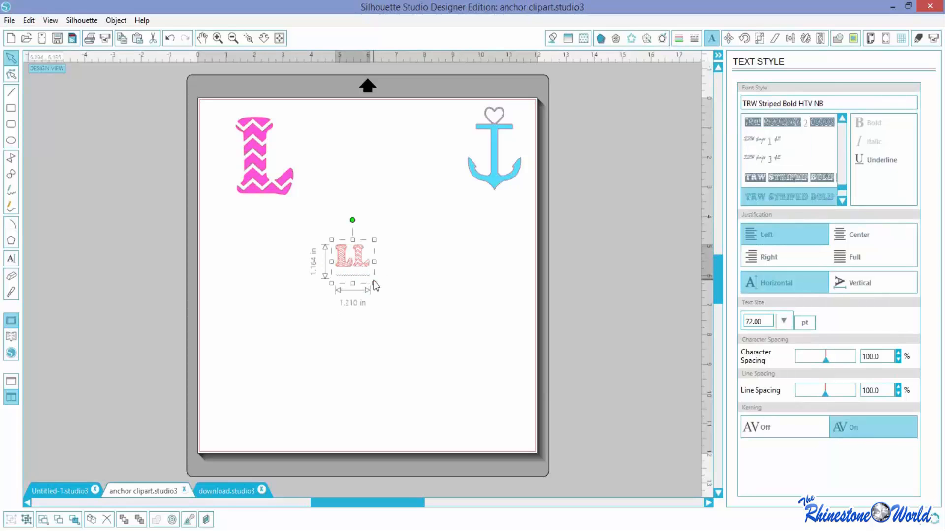
pyautogui.moveTo(374, 286); pyautogui.dragTo(516, 427)
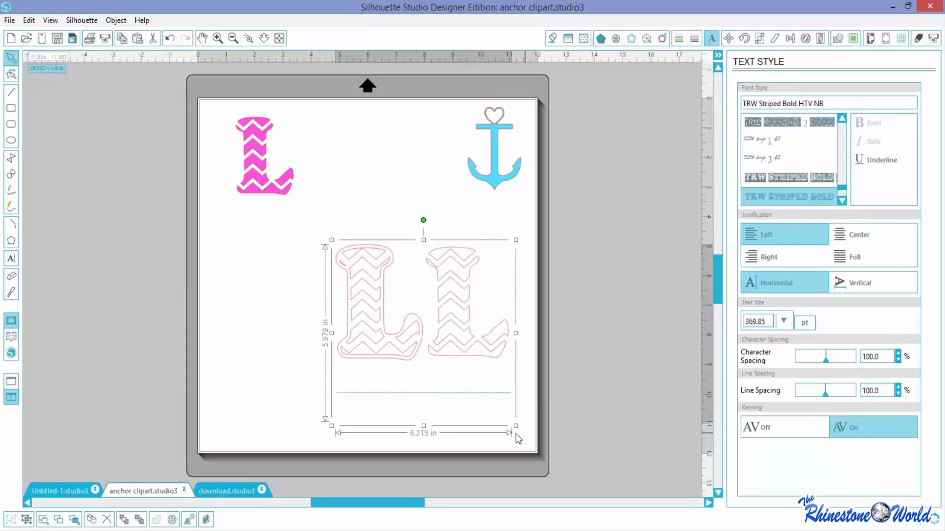
pyautogui.click(264, 348)
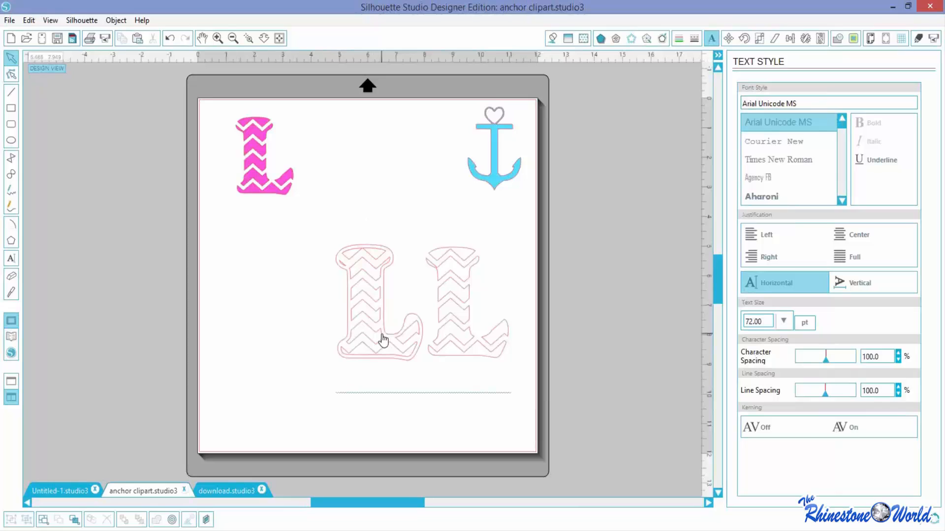
pyautogui.moveTo(383, 340); pyautogui.dragTo(338, 310)
# Step: Delete the enlarged two-letter text from the page
pyautogui.click(379, 331)
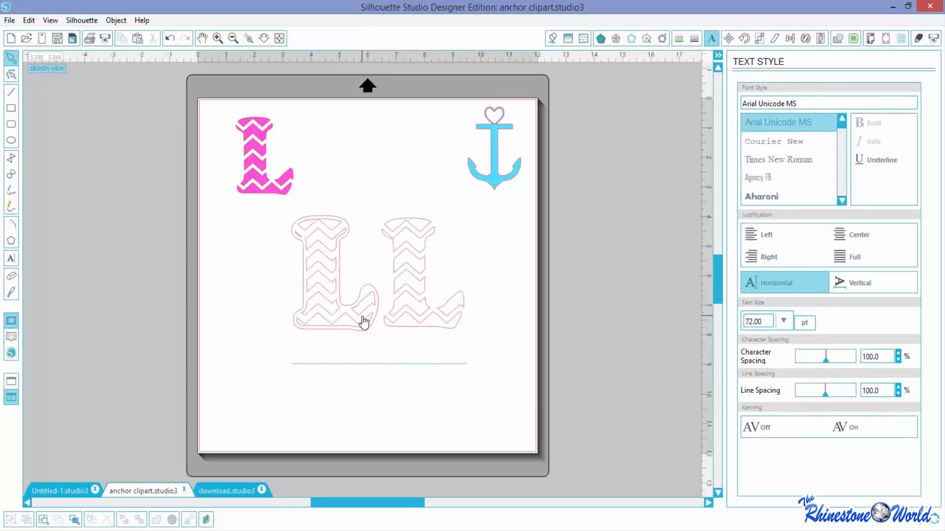
pyautogui.click(364, 322)
pyautogui.press('Delete')
# Step: Replace the pink striped letter in the page's upper left with the outlined version of the L
pyautogui.click(278, 187)
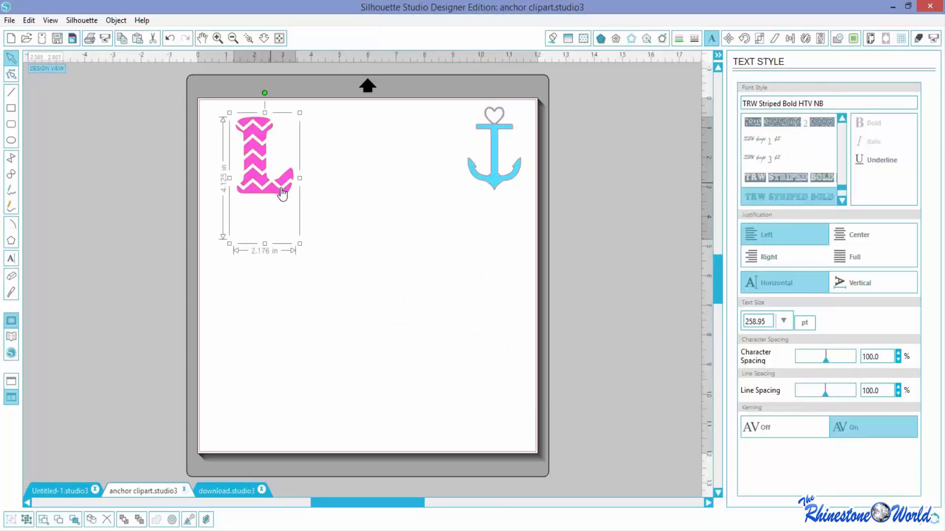
pyautogui.doubleClick(286, 177)
pyautogui.moveTo(289, 171); pyautogui.dragTo(259, 171)
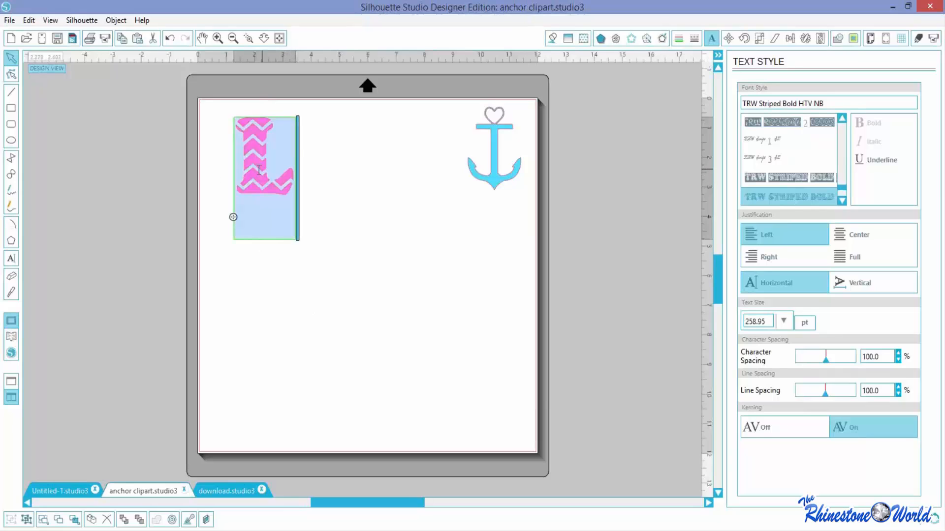
pyautogui.write('L')
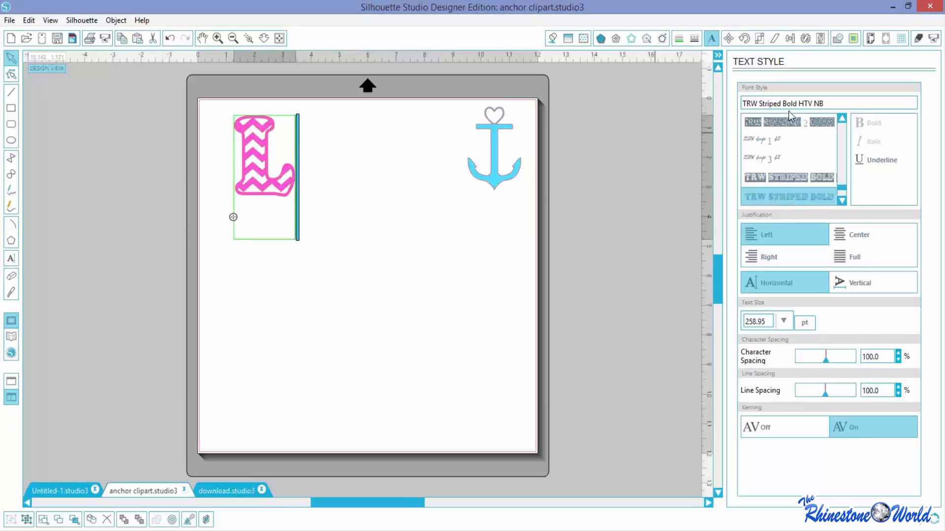
# Step: Copy the L character, paste it as new text near the page centre, and scale it up to about 0.60 by 3.62 in
pyautogui.moveTo(260, 175); pyautogui.dragTo(247, 176)
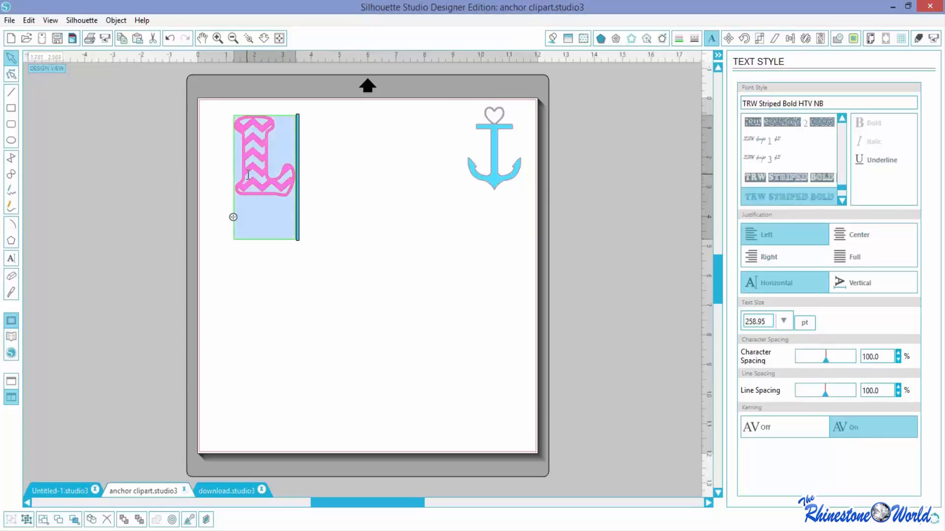
pyautogui.press('i')
pyautogui.hotkey('ctrl', 'c')
pyautogui.click(267, 300)
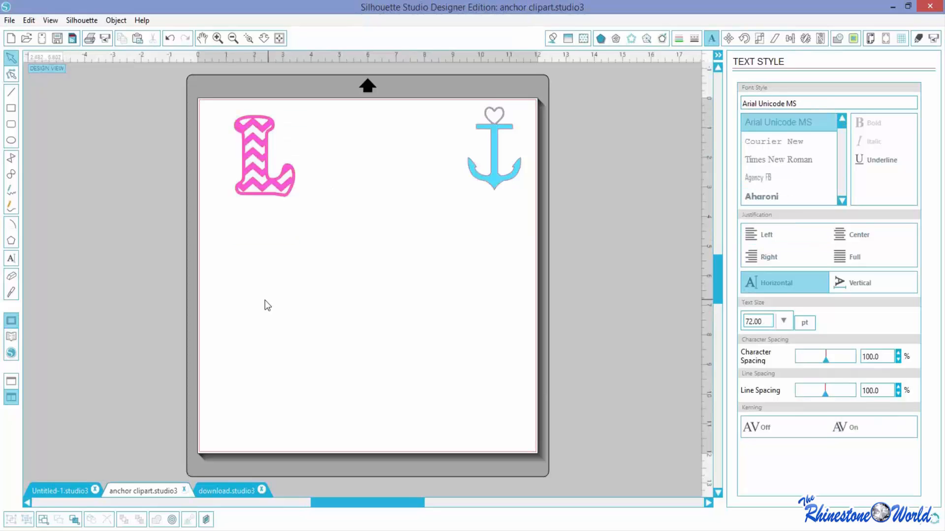
pyautogui.hotkey('ctrl', 'v')
pyautogui.click(377, 284)
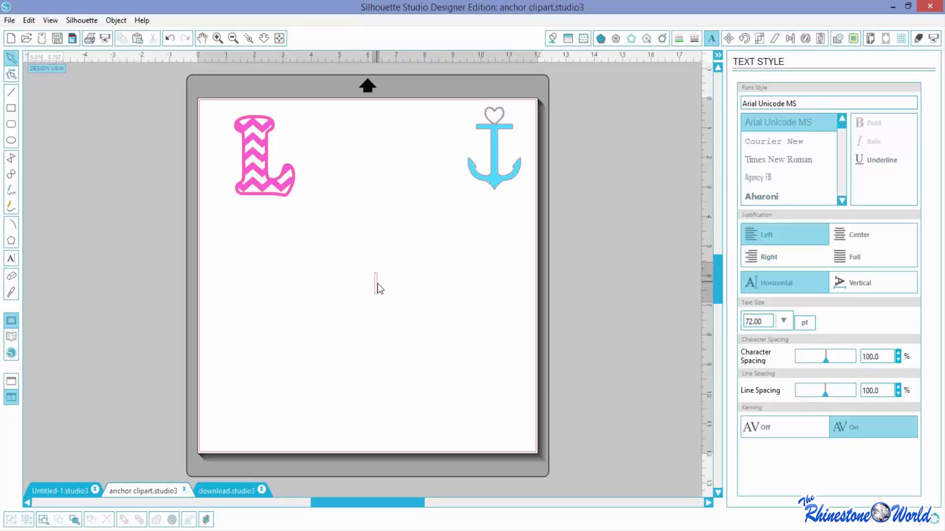
pyautogui.moveTo(382, 308); pyautogui.dragTo(436, 352)
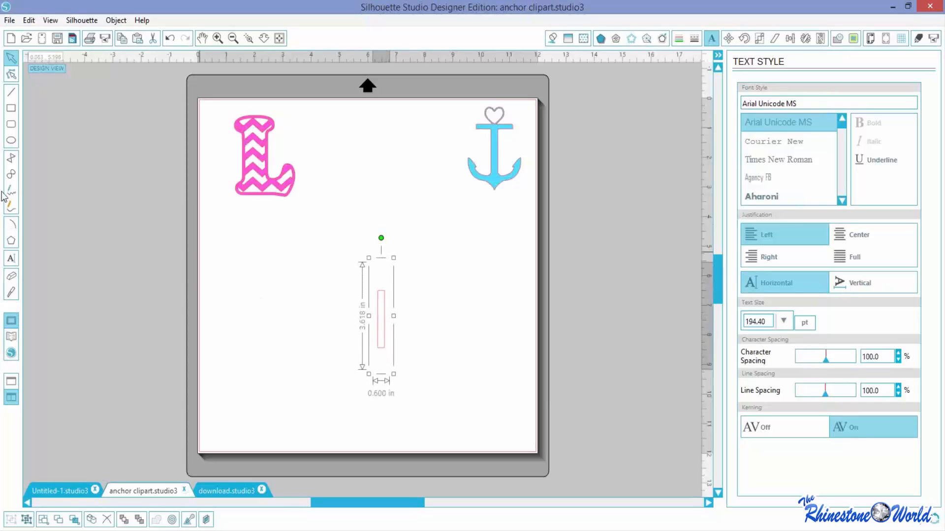
# Step: Set the pasted text's font to TRW Striped Bold HTV NB
pyautogui.doubleClick(383, 313)
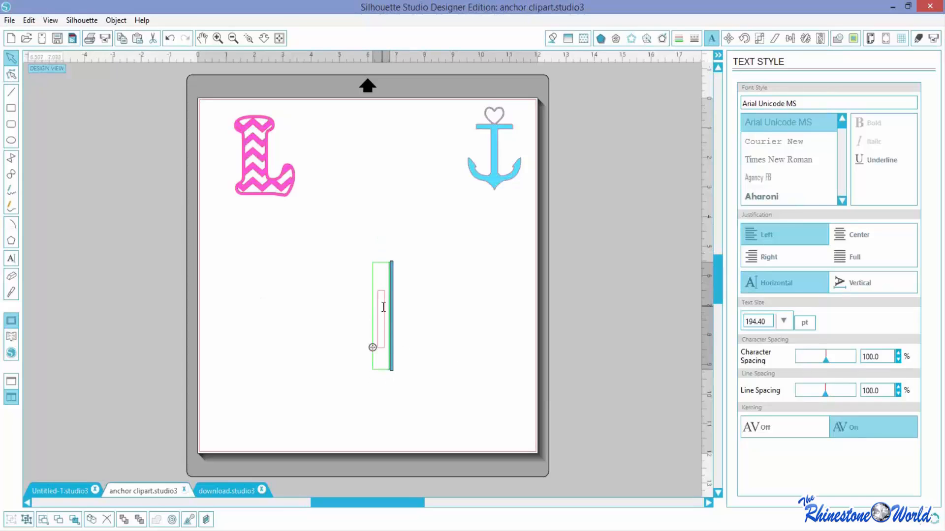
pyautogui.click(818, 121)
pyautogui.write('two')
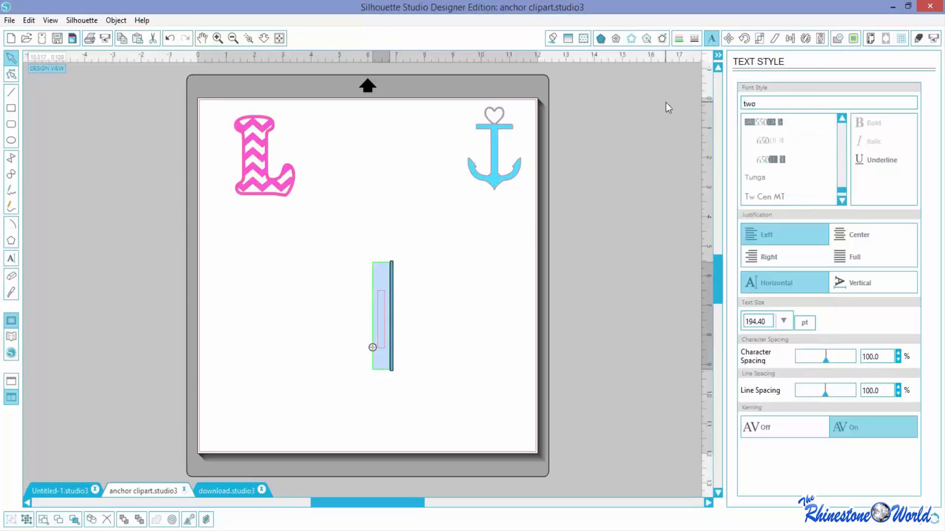
pyautogui.write(' s')
pyautogui.press('BackSpace')
pyautogui.press('BackSpace')
pyautogui.press('BackSpace')
pyautogui.write('os')
pyautogui.press('BackSpace')
pyautogui.press('BackSpace')
pyautogui.press('BackSpace')
pyautogui.write('rw striped Bold HTV')
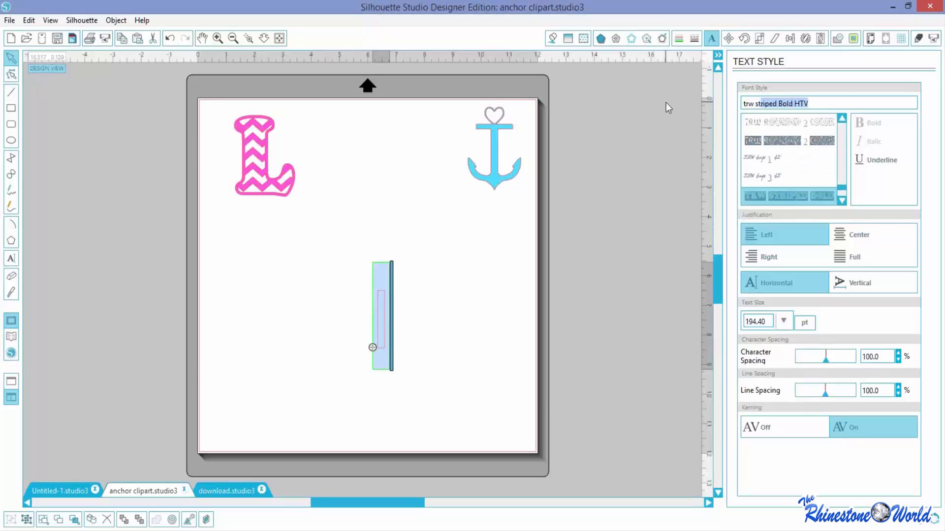
pyautogui.click(842, 200)
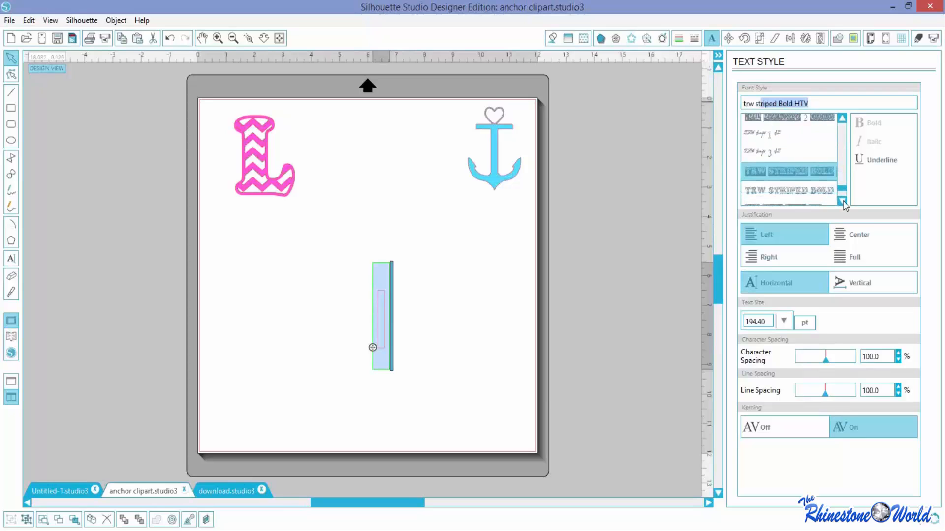
pyautogui.click(842, 201)
pyautogui.click(790, 179)
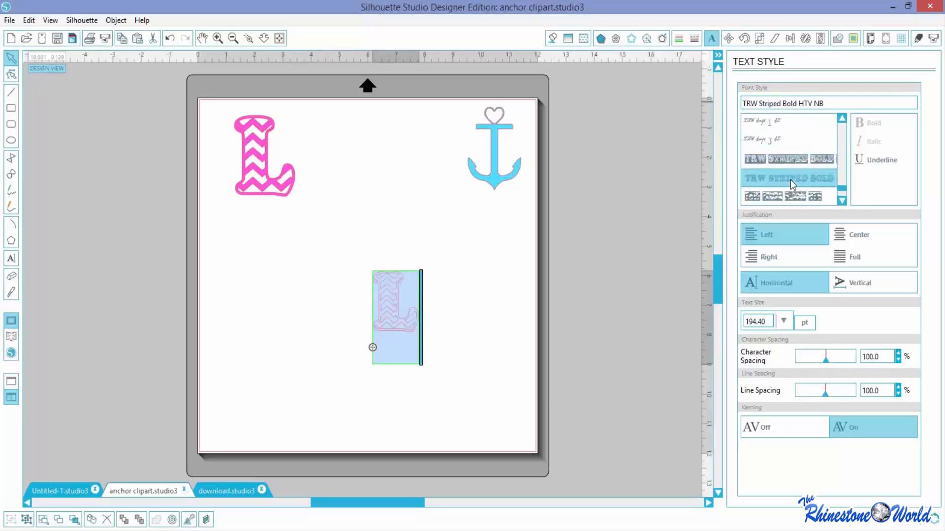
# Step: Replace the pasted L with the letters V and E, leaving a space between them
pyautogui.click(417, 314)
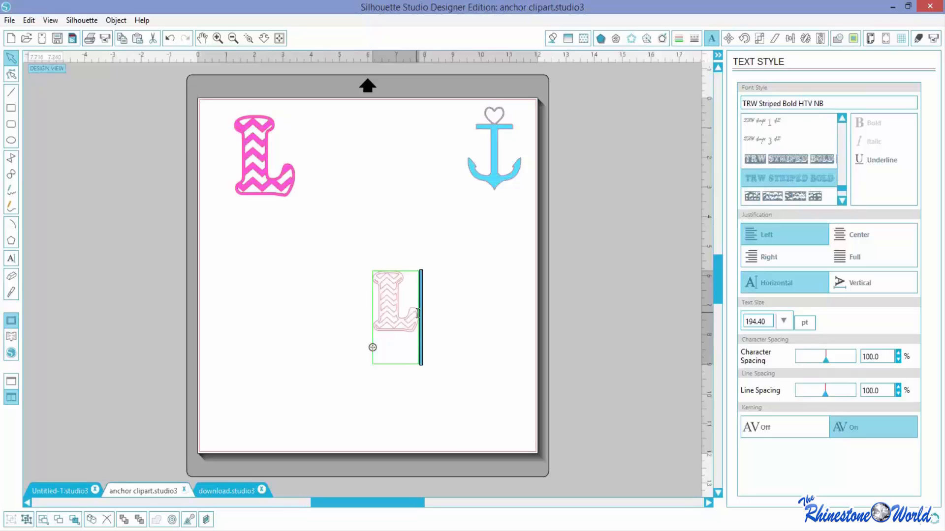
pyautogui.press('BackSpace')
pyautogui.write('V')
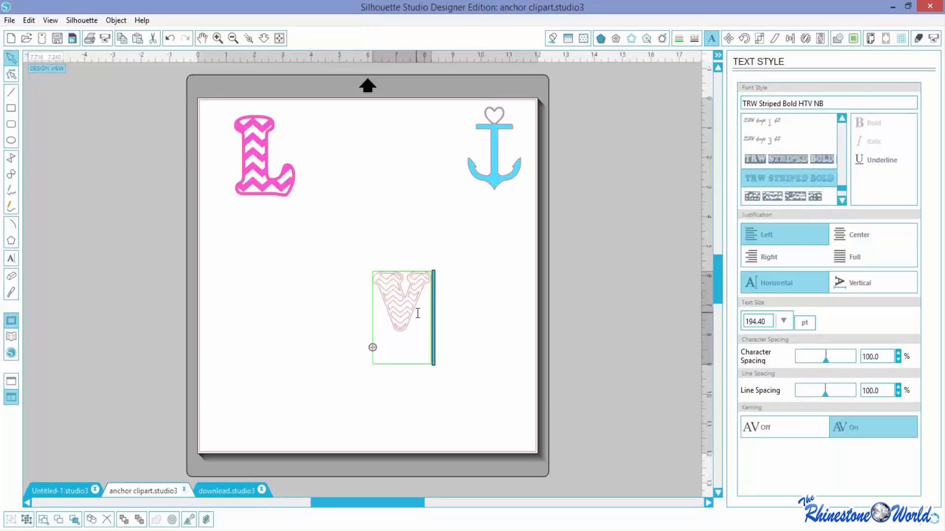
pyautogui.write(' E')
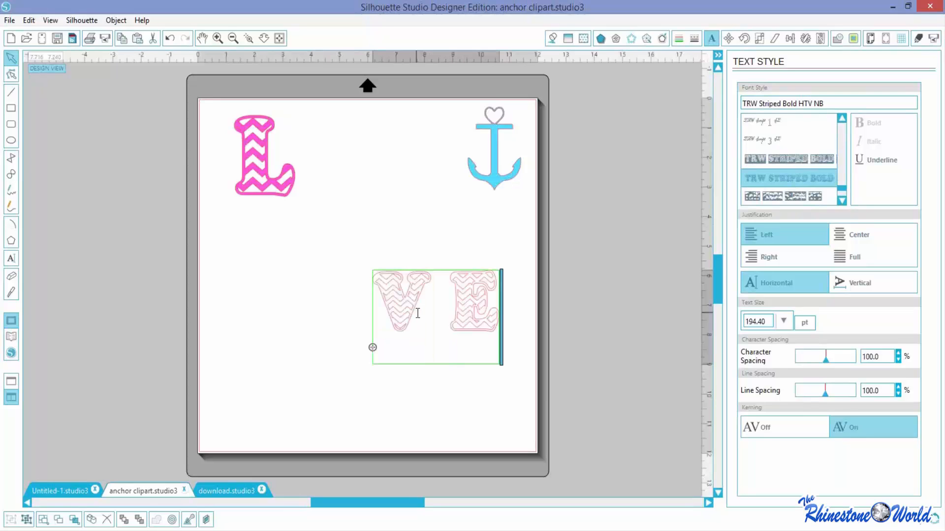
# Step: Fill the V E text with the pink sampled from the L and move the text below the L
pyautogui.moveTo(494, 300); pyautogui.dragTo(379, 299)
pyautogui.click(552, 40)
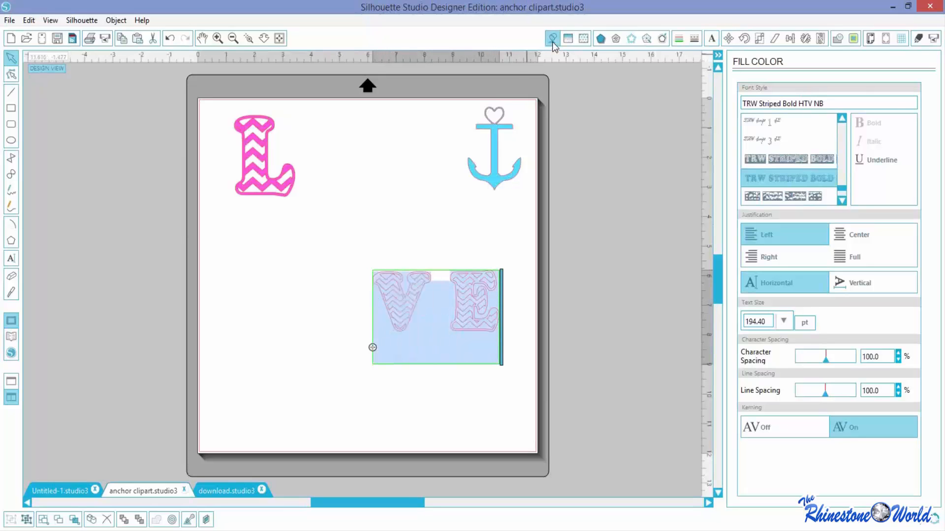
pyautogui.click(862, 118)
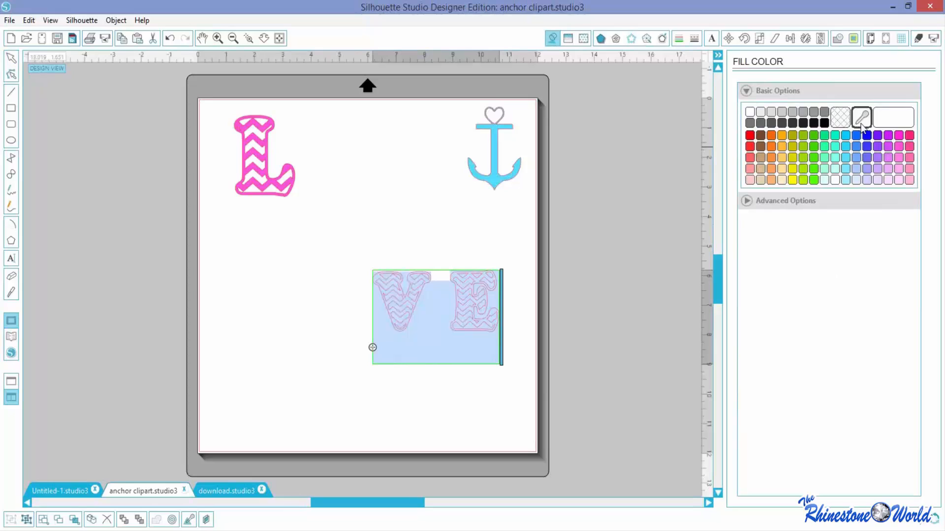
pyautogui.click(266, 169)
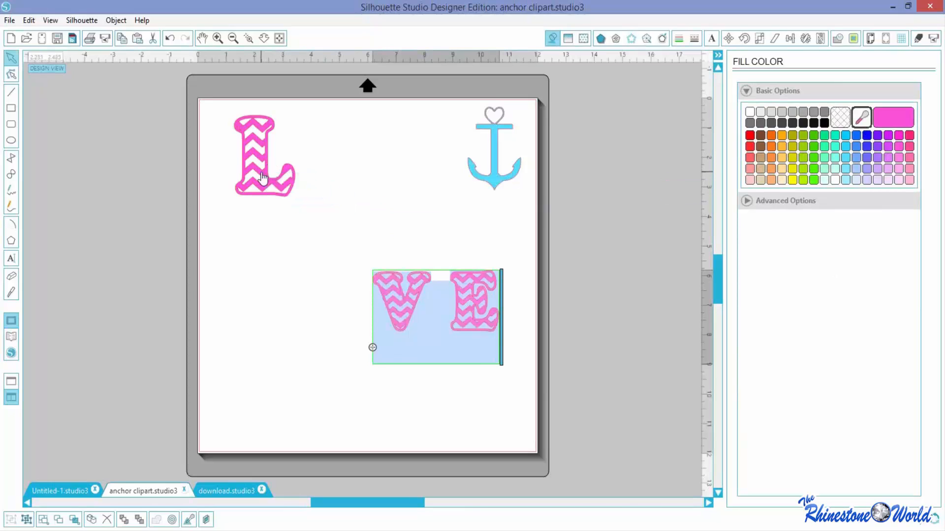
pyautogui.click(238, 348)
pyautogui.moveTo(401, 320); pyautogui.dragTo(261, 272)
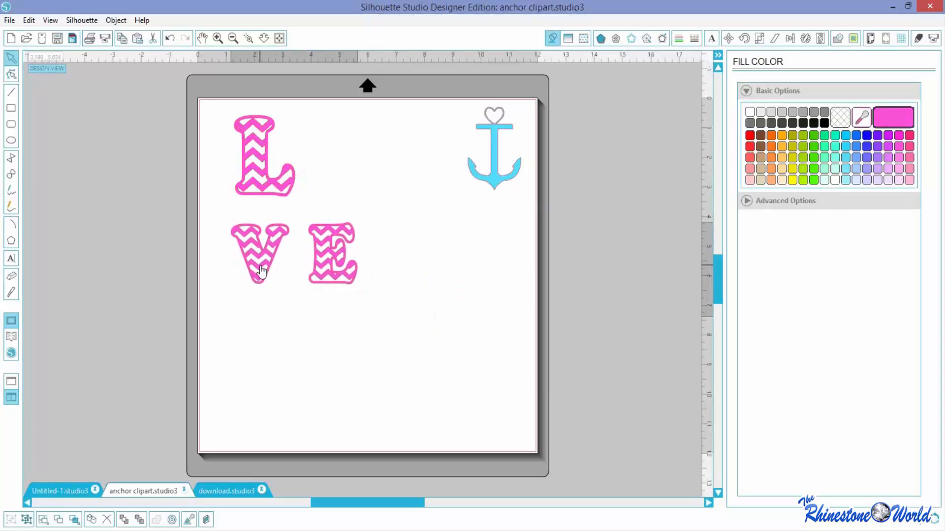
pyautogui.doubleClick(317, 274)
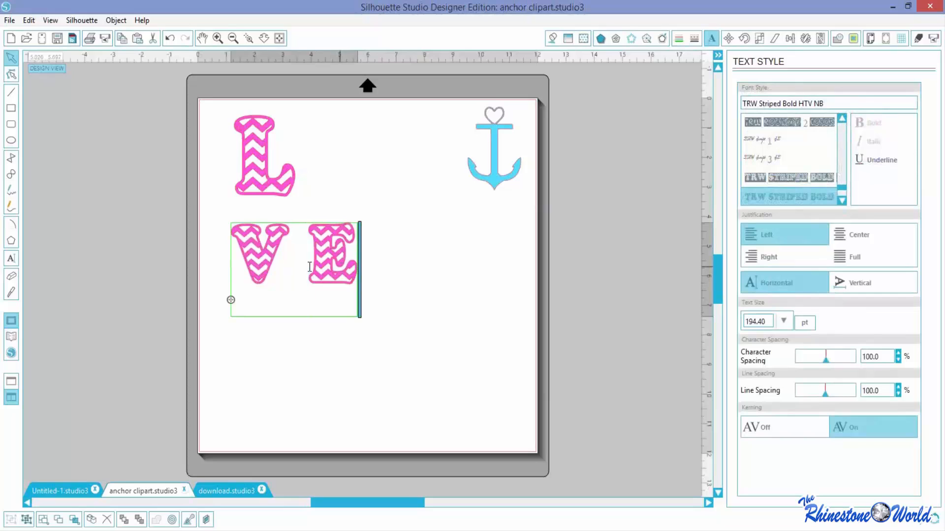
pyautogui.moveTo(354, 272); pyautogui.dragTo(284, 269)
pyautogui.click(303, 347)
pyautogui.click(266, 272)
pyautogui.doubleClick(266, 277)
pyautogui.click(240, 359)
# Step: Scale the V E text up to about 5.36 by 3.80 in and position it just beneath the L
pyautogui.click(251, 280)
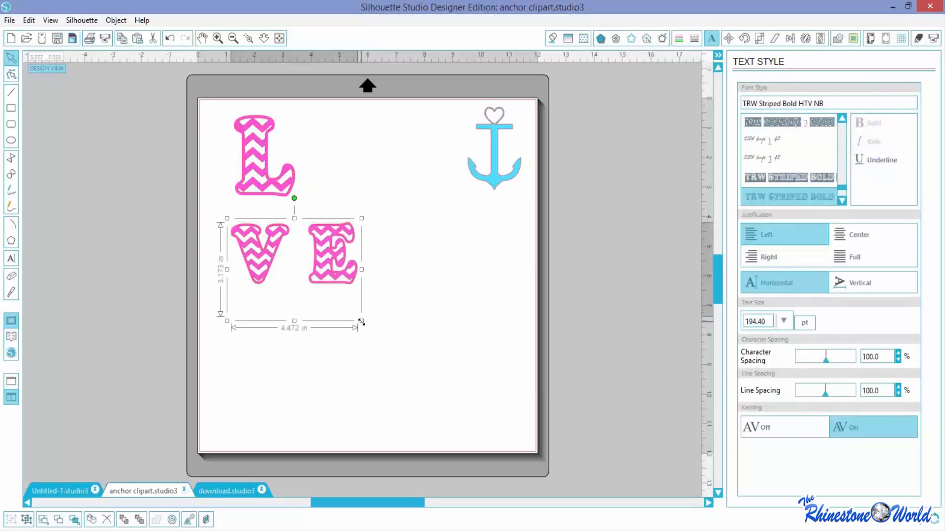
pyautogui.moveTo(364, 323); pyautogui.dragTo(382, 358)
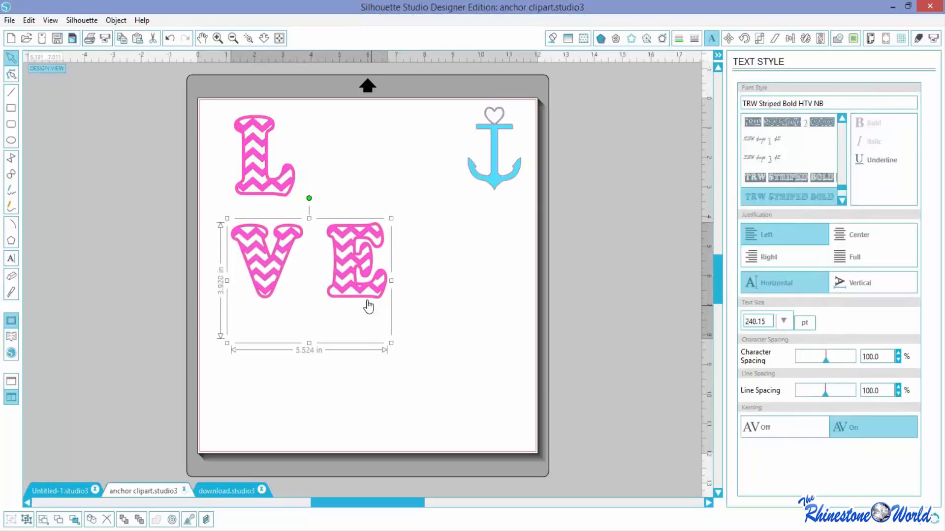
pyautogui.moveTo(360, 298); pyautogui.dragTo(356, 288)
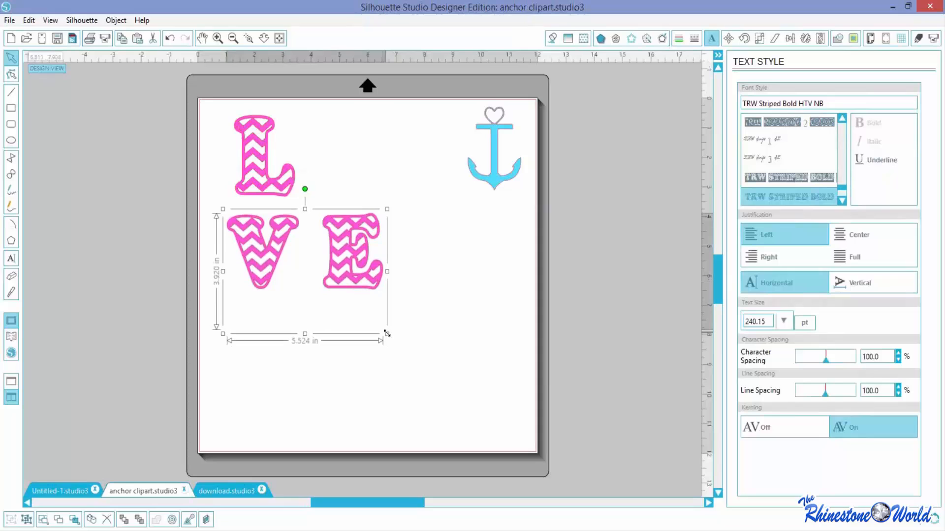
pyautogui.moveTo(388, 334); pyautogui.dragTo(383, 331)
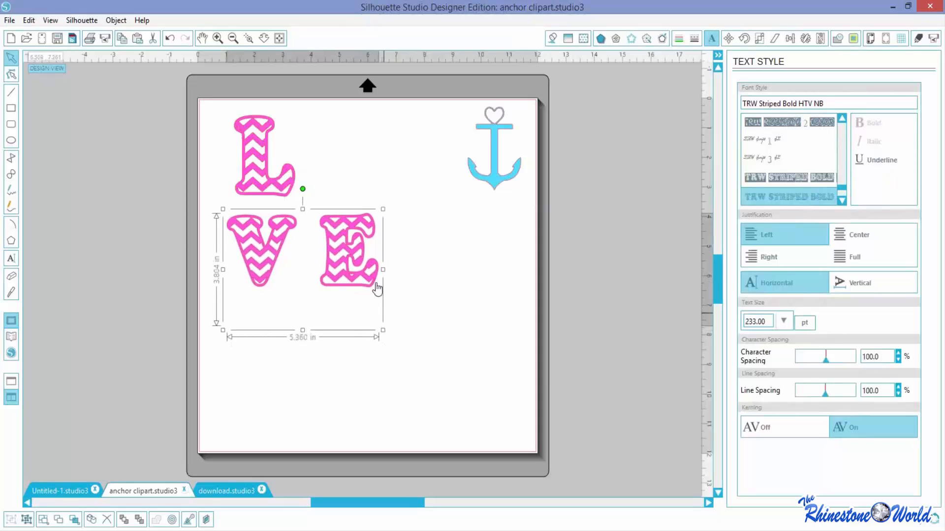
pyautogui.moveTo(346, 248); pyautogui.dragTo(348, 243)
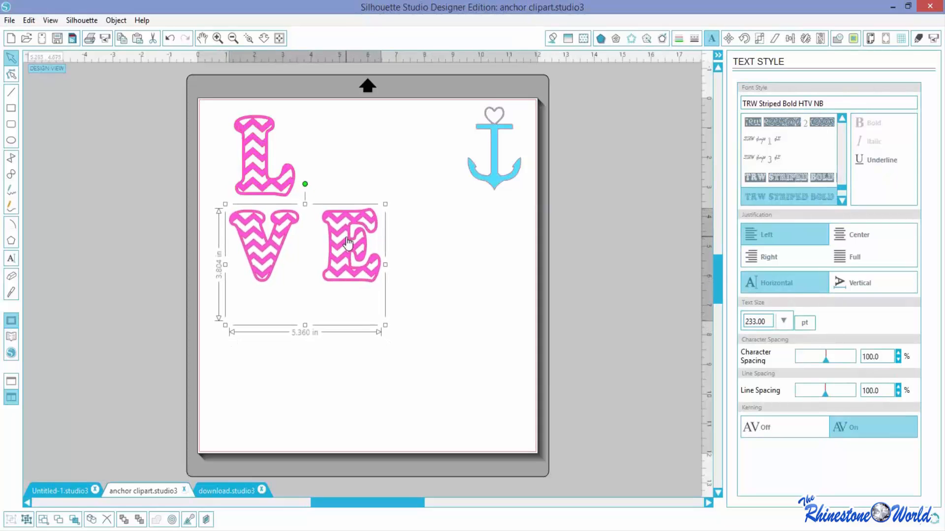
# Step: Align the L and the V E text along their left edges
pyautogui.moveTo(412, 359); pyautogui.dragTo(239, 158)
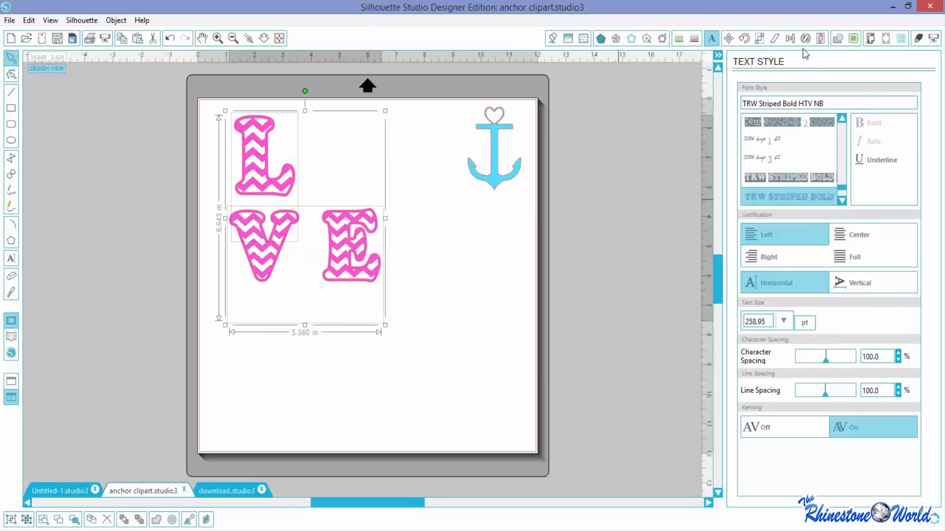
pyautogui.click(791, 40)
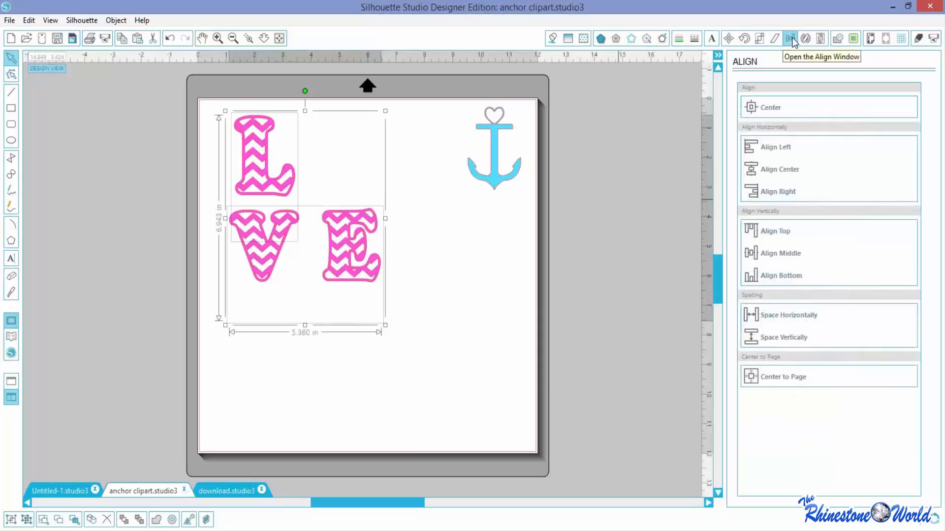
pyautogui.click(772, 152)
pyautogui.click(427, 348)
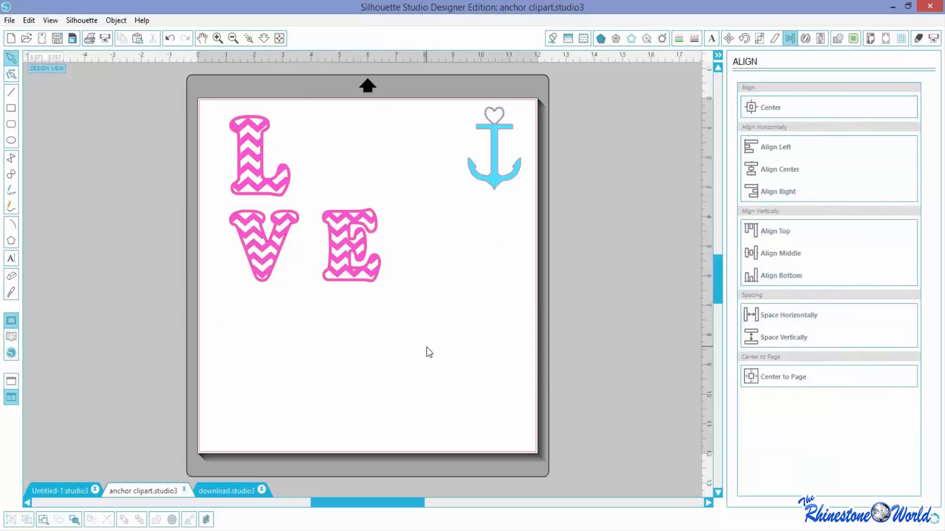
pyautogui.click(340, 243)
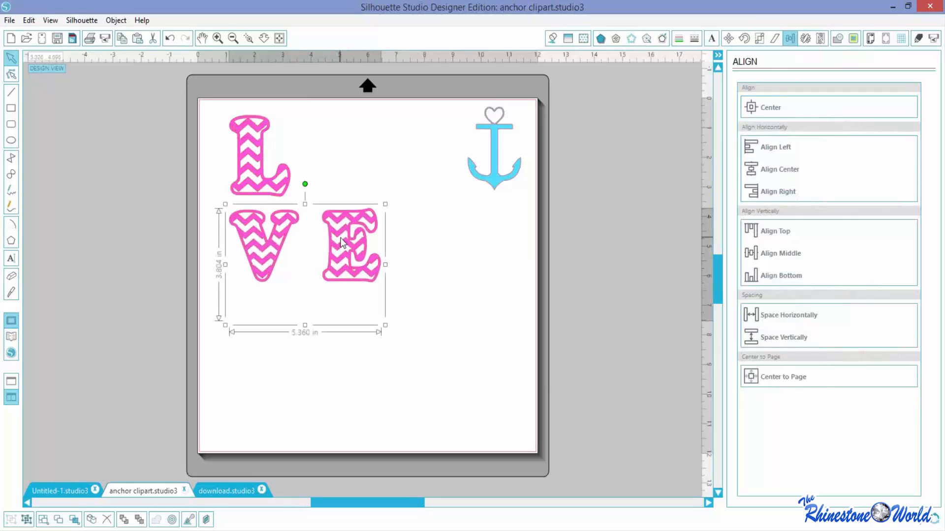
pyautogui.doubleClick(343, 243)
pyautogui.press('BackSpace')
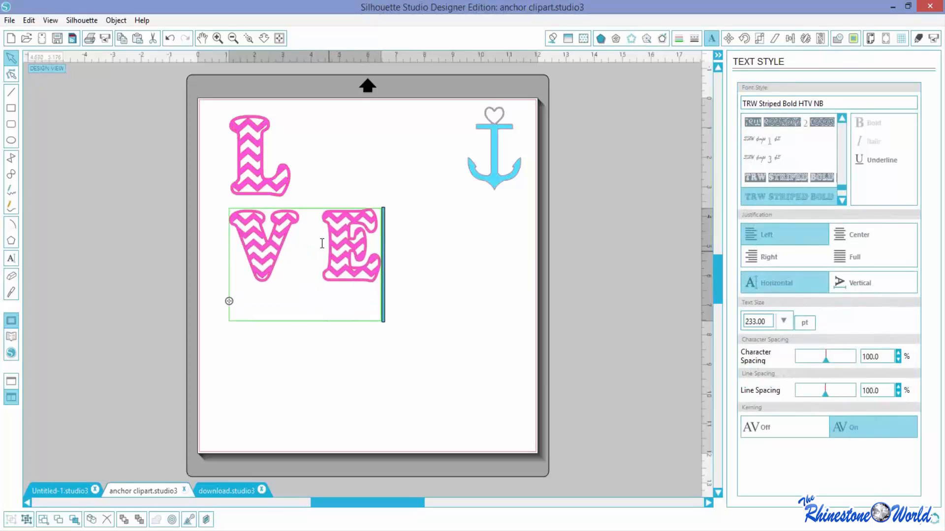
pyautogui.click(379, 253)
pyautogui.click(415, 304)
pyautogui.click(349, 262)
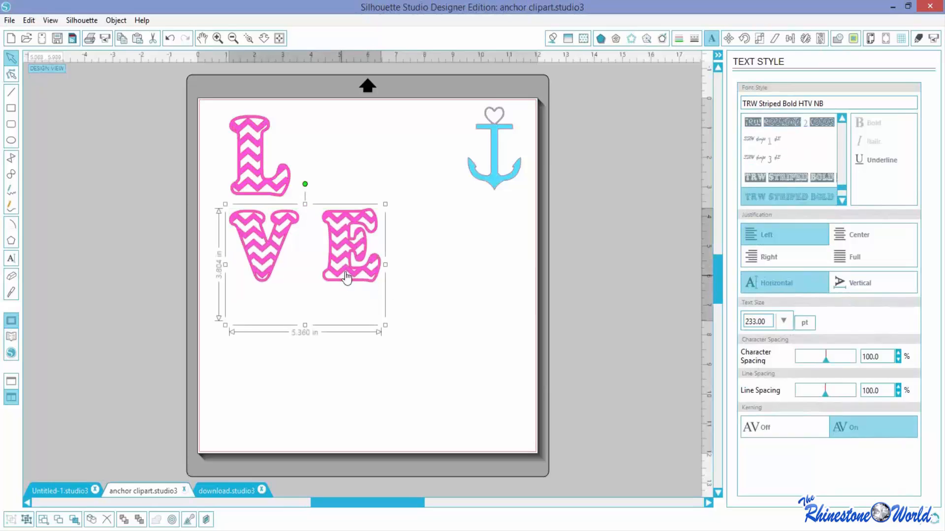
# Step: Convert the L and the V E text to paths, and ungroup the V and E into separate letters
pyautogui.moveTo(440, 318); pyautogui.dragTo(213, 154)
pyautogui.click(116, 21)
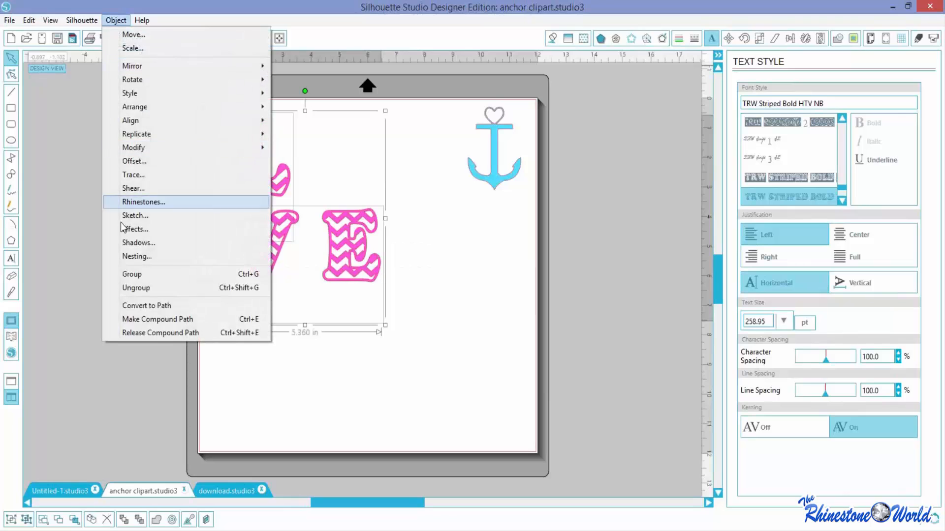
pyautogui.click(132, 306)
pyautogui.click(343, 266)
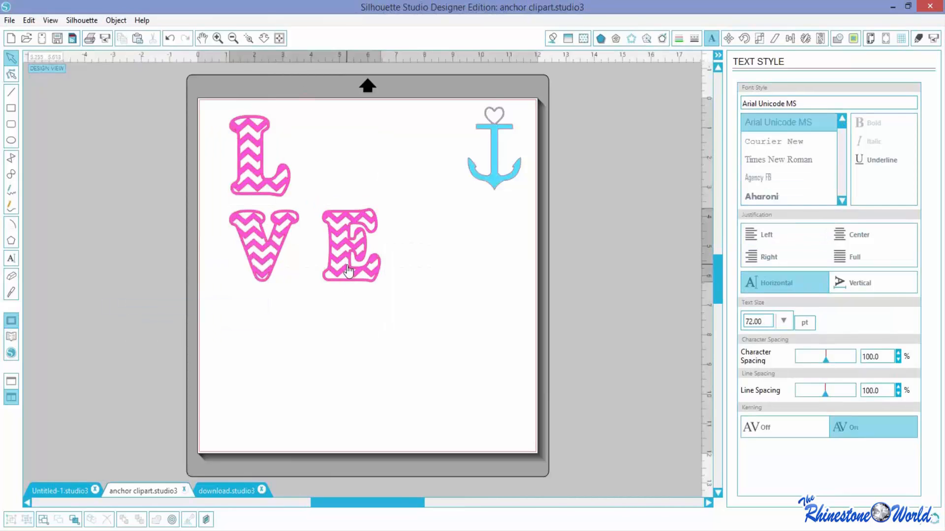
pyautogui.click(116, 20)
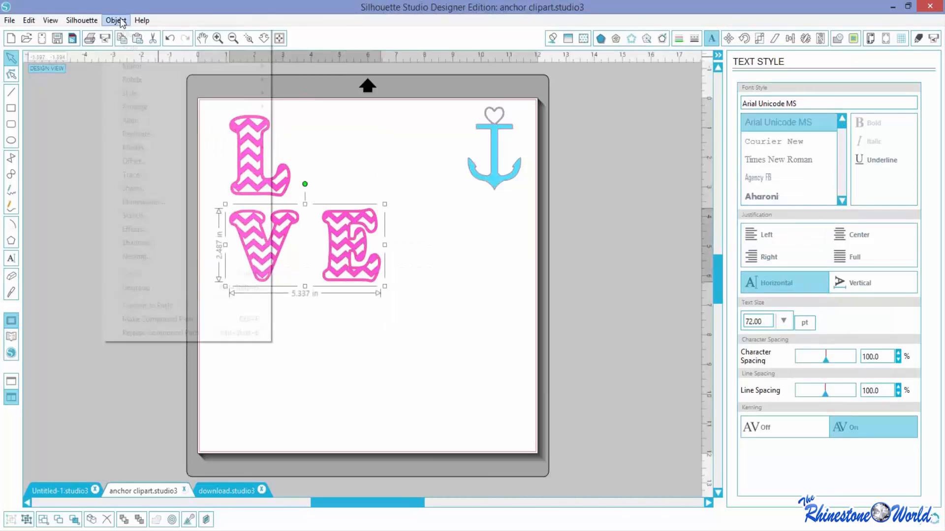
pyautogui.click(151, 289)
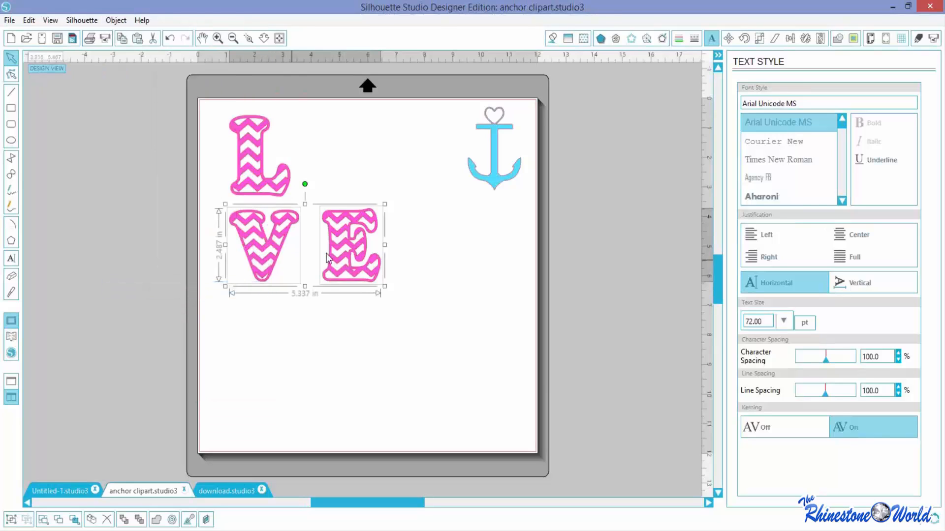
# Step: Separate the E from the V selection and nudge the E slightly closer to the V
pyautogui.click(374, 336)
pyautogui.click(353, 268)
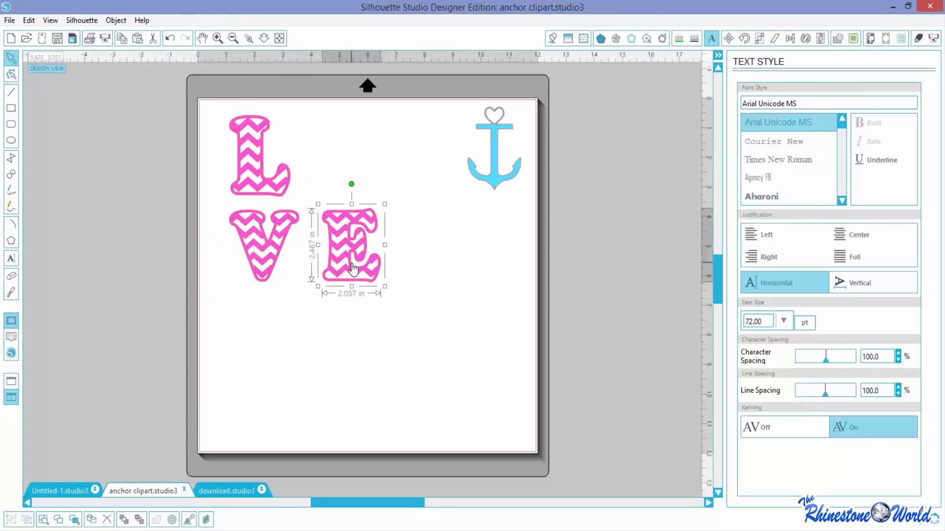
pyautogui.press('Left')
pyautogui.press('Left')
pyautogui.press('Left')
pyautogui.press('Left')
pyautogui.press('Left')
pyautogui.press('Left')
pyautogui.press('Left')
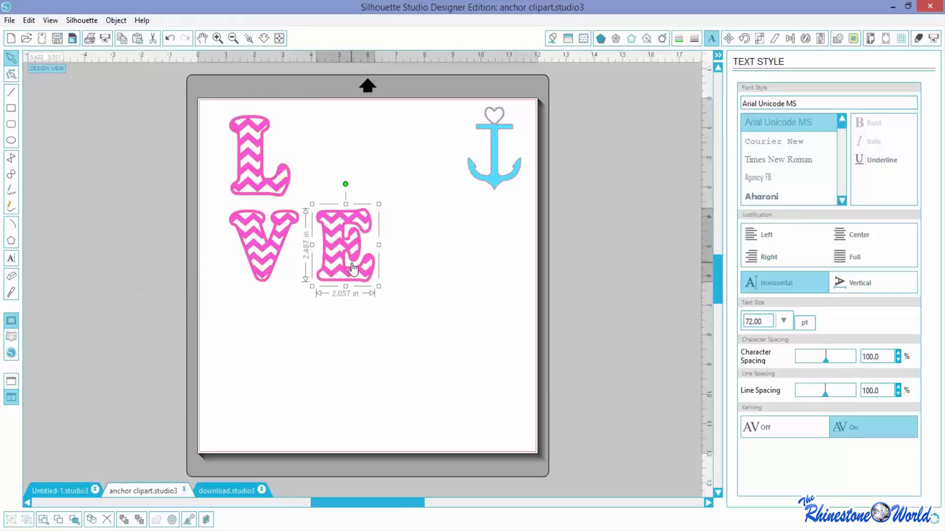
pyautogui.press('Left')
pyautogui.press('Left')
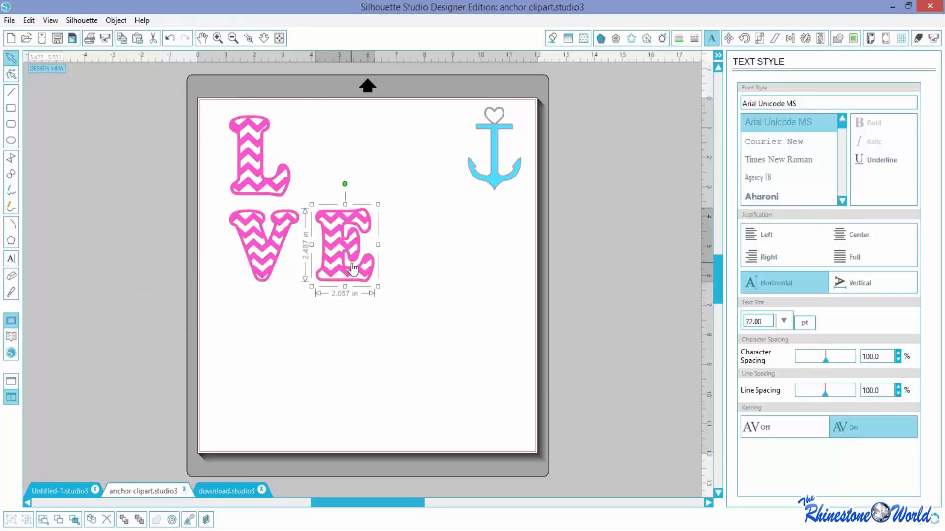
# Step: Nudge the V and E together slightly upward to tighten the gap beneath the L
pyautogui.click(385, 312)
pyautogui.moveTo(390, 311); pyautogui.dragTo(265, 224)
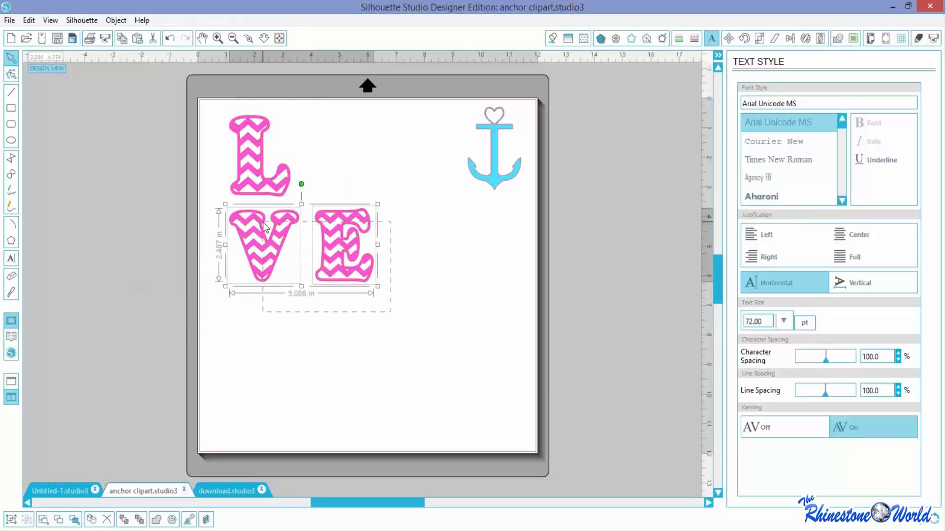
pyautogui.press('Up')
pyautogui.press('Up')
pyautogui.press('Up')
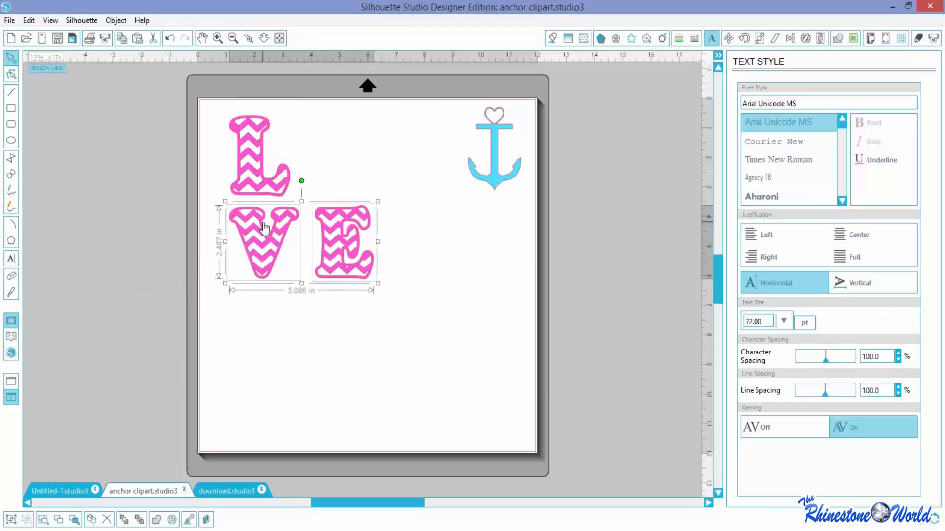
pyautogui.click(421, 365)
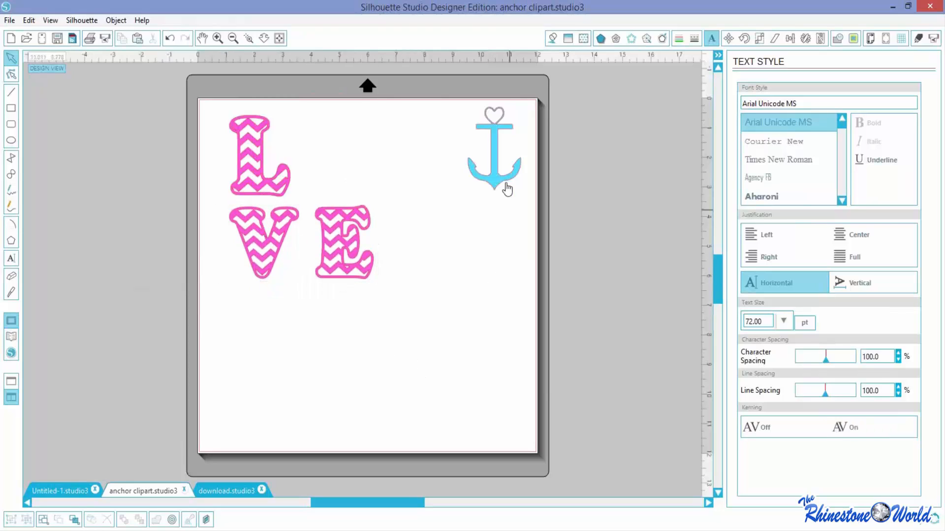
# Step: Move the heart anchor beside the L, above the E, as the O of LOVE
pyautogui.moveTo(506, 185); pyautogui.dragTo(282, 186)
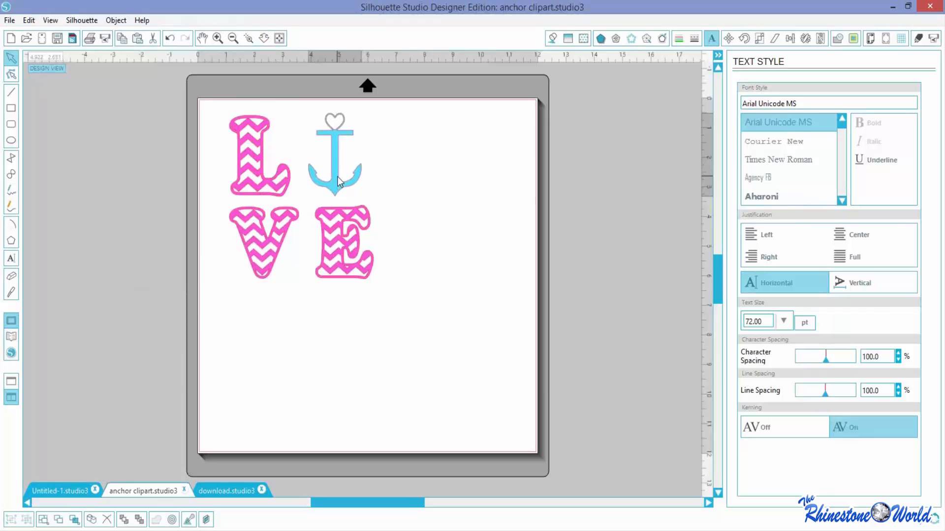
pyautogui.click(168, 164)
pyautogui.moveTo(168, 164); pyautogui.dragTo(168, 97)
pyautogui.click(353, 392)
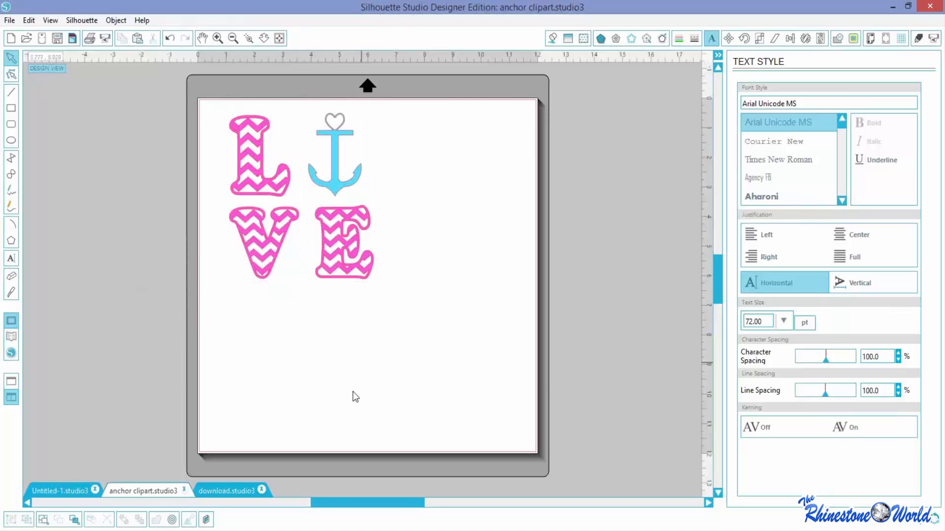
# Step: Center the heart anchor and the E horizontally on each other
pyautogui.moveTo(281, 346); pyautogui.dragTo(230, 187)
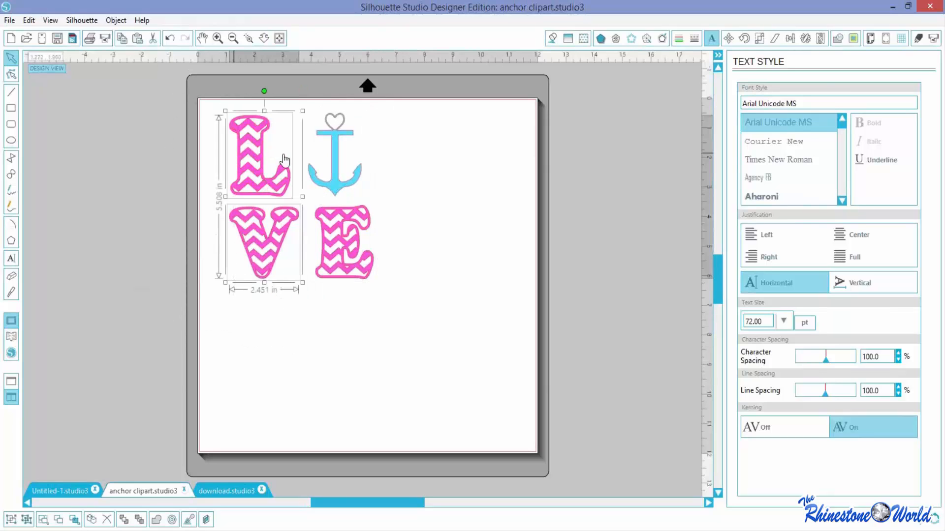
pyautogui.click(791, 39)
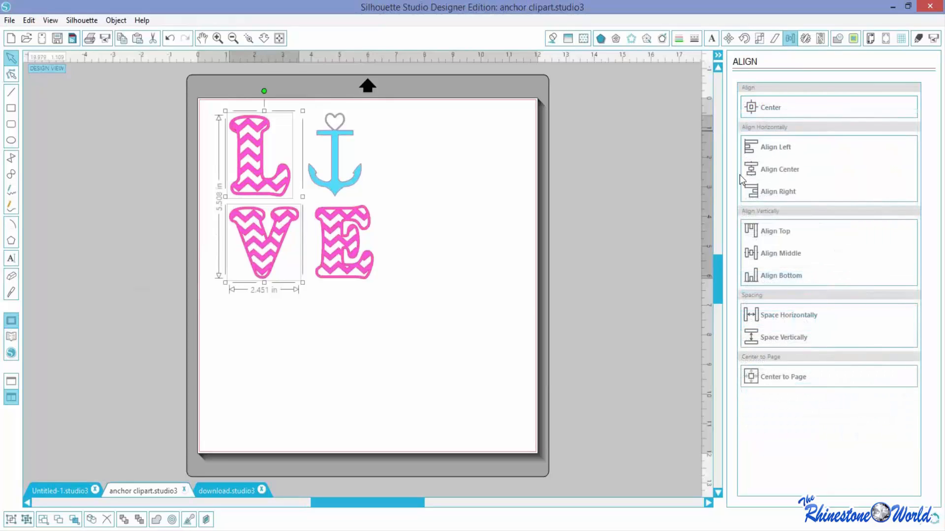
pyautogui.moveTo(397, 358); pyautogui.dragTo(348, 160)
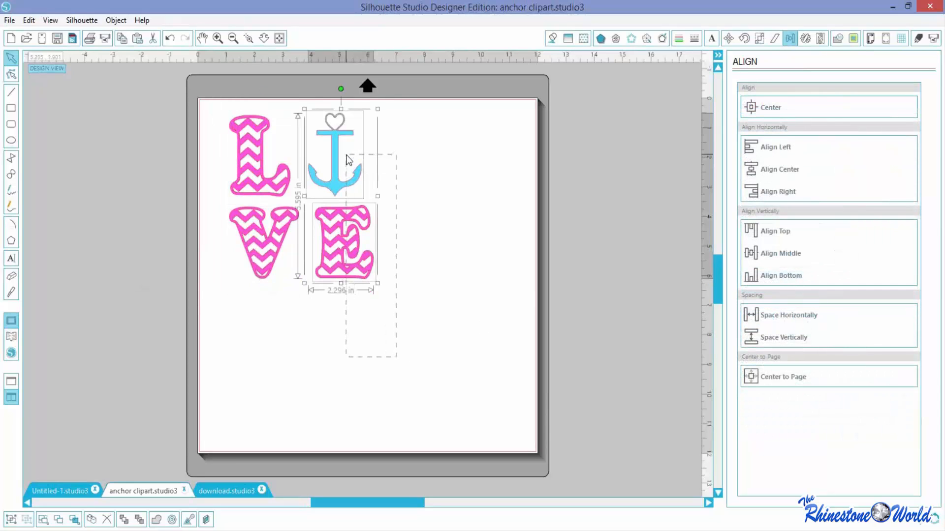
pyautogui.click(767, 170)
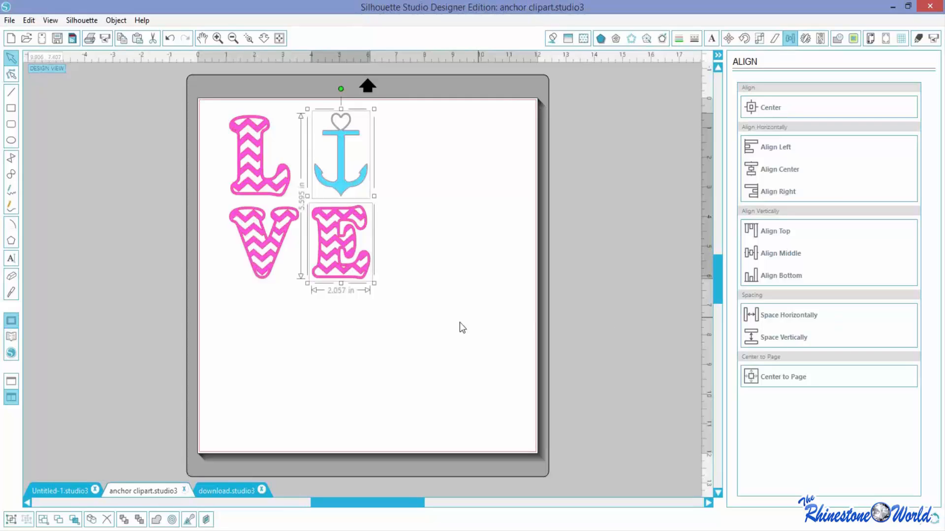
pyautogui.click(405, 310)
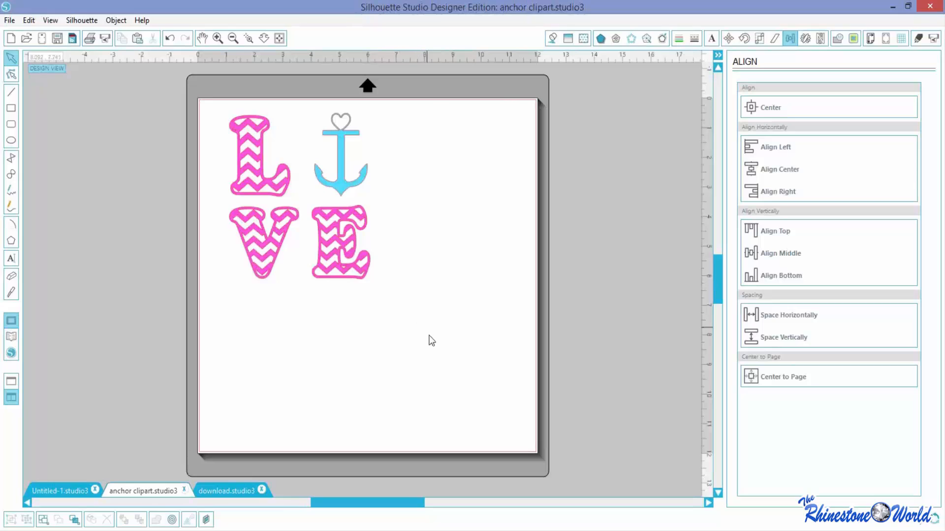
# Step: Add a first name in capital letters below the design using the TRW Striped Bold HTV NB font
pyautogui.click(11, 258)
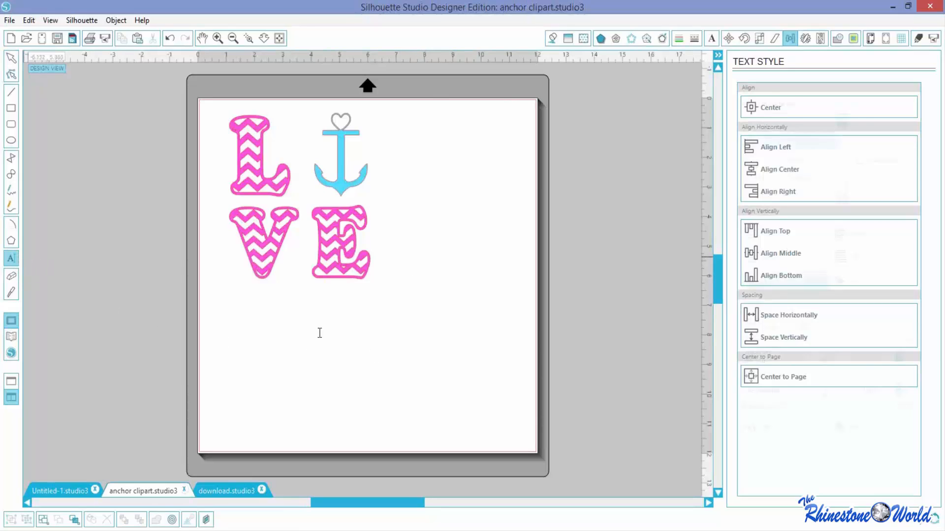
pyautogui.click(373, 336)
pyautogui.click(802, 102)
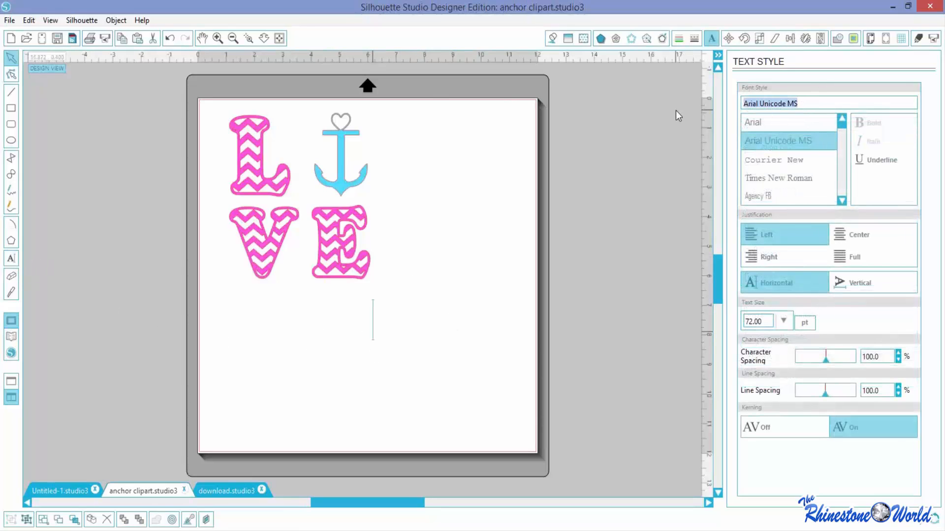
pyautogui.write('trw striped Bold HTV')
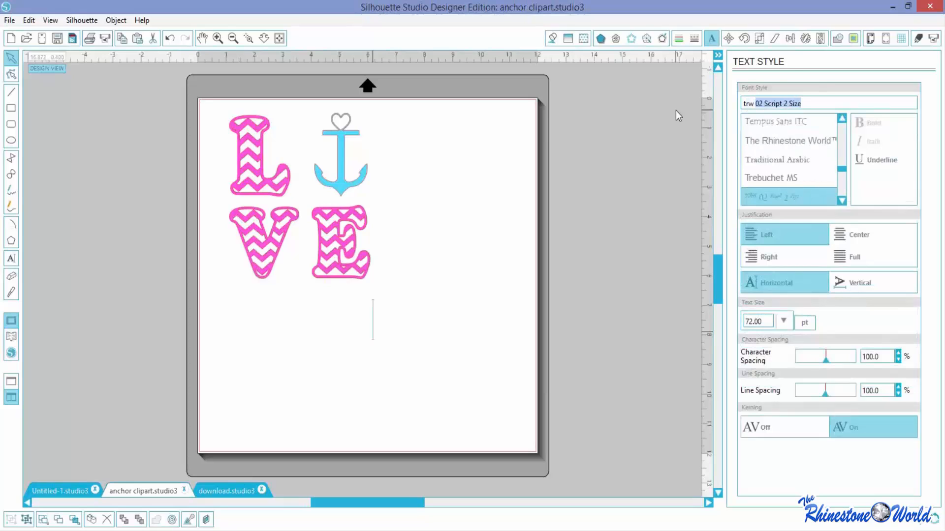
pyautogui.click(843, 201)
pyautogui.click(813, 194)
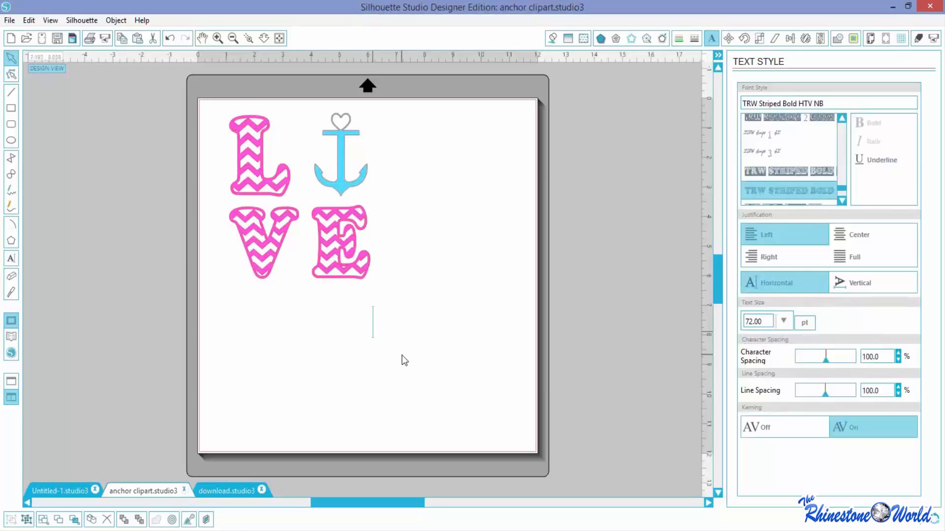
pyautogui.write('L')
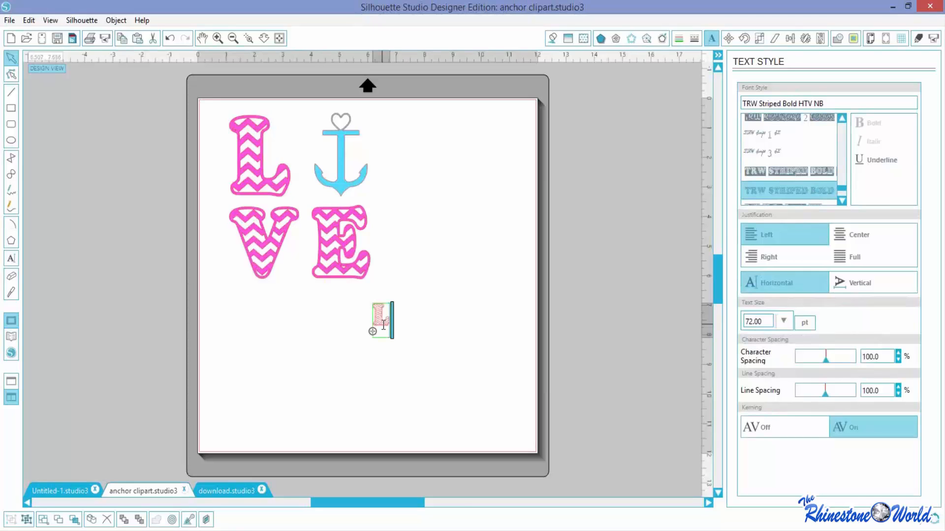
pyautogui.write('ISA')
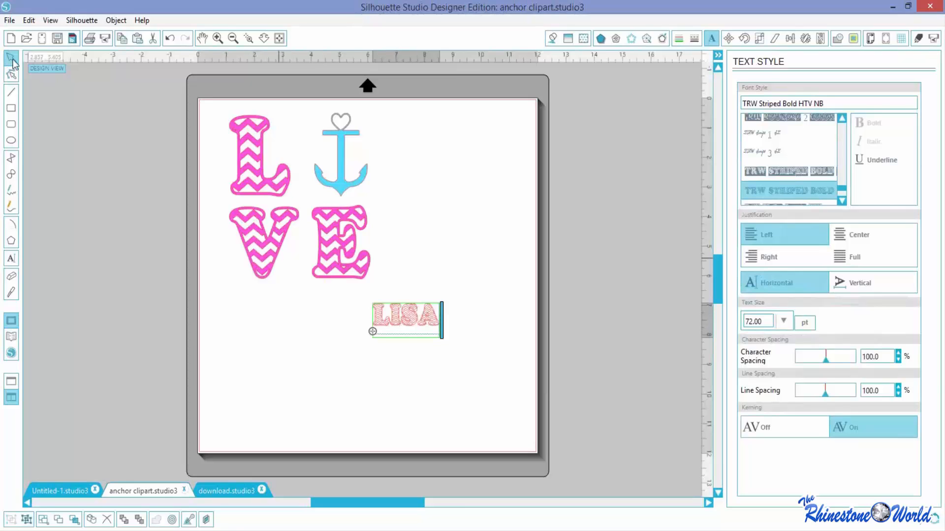
pyautogui.click(419, 388)
# Step: Move the name text beneath the V and E and scale it to about 10.00 by 4.95 in
pyautogui.click(408, 319)
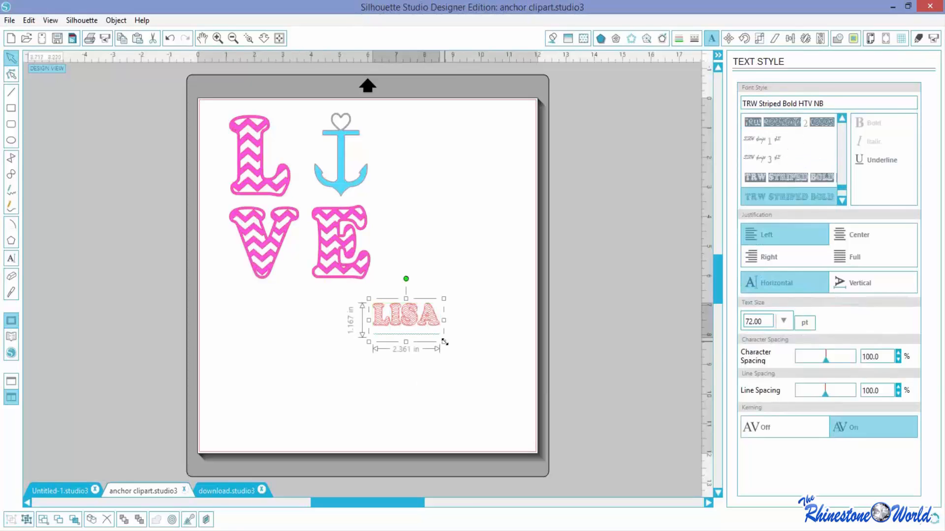
pyautogui.moveTo(443, 348); pyautogui.dragTo(496, 390)
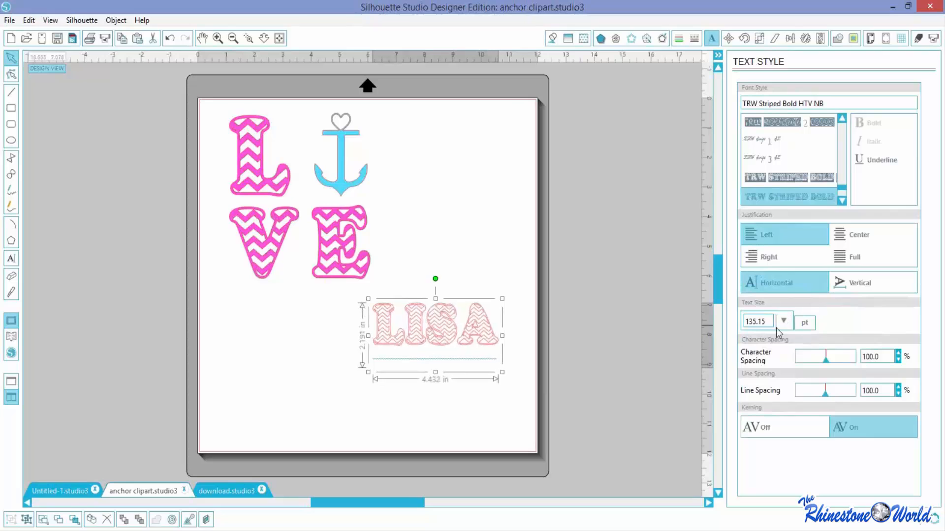
pyautogui.moveTo(383, 339); pyautogui.dragTo(260, 348)
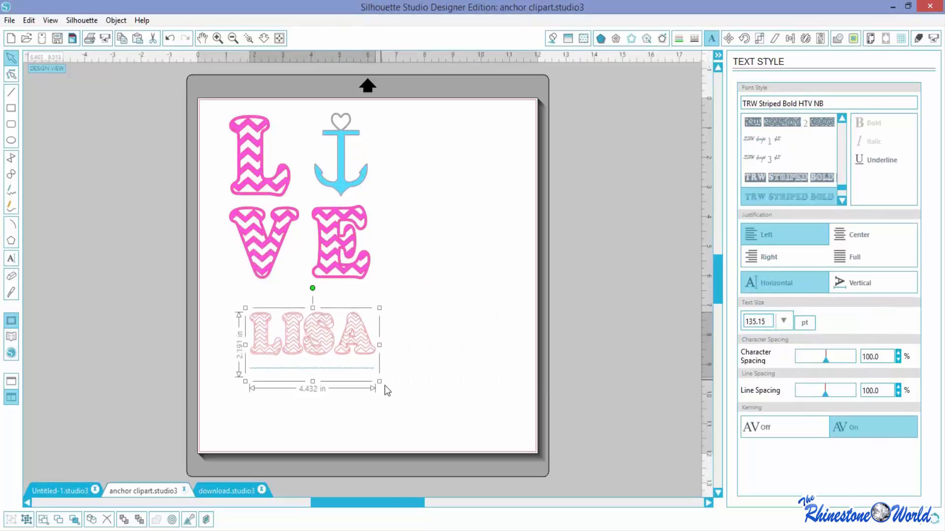
pyautogui.moveTo(387, 388); pyautogui.dragTo(537, 463)
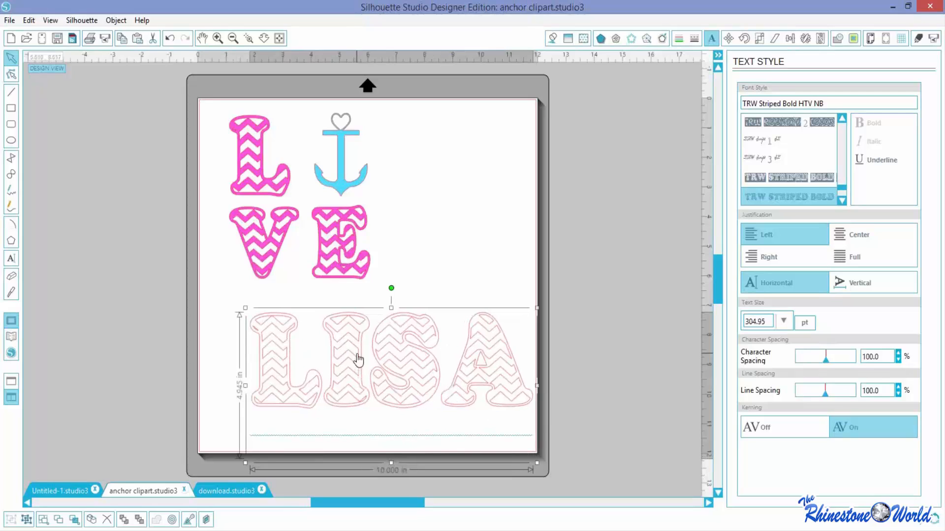
# Step: Edit the name text to insert a space before its final letter A
pyautogui.doubleClick(407, 384)
pyautogui.click(448, 388)
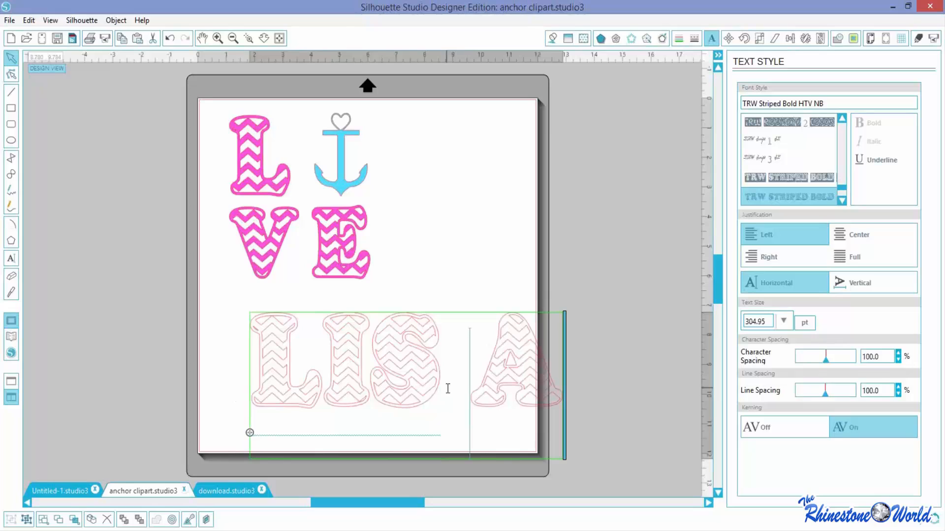
pyautogui.press('BackSpace')
# Step: Reduce the character spacing of the name's last two letters to about 95.4%
pyautogui.moveTo(538, 374); pyautogui.dragTo(364, 372)
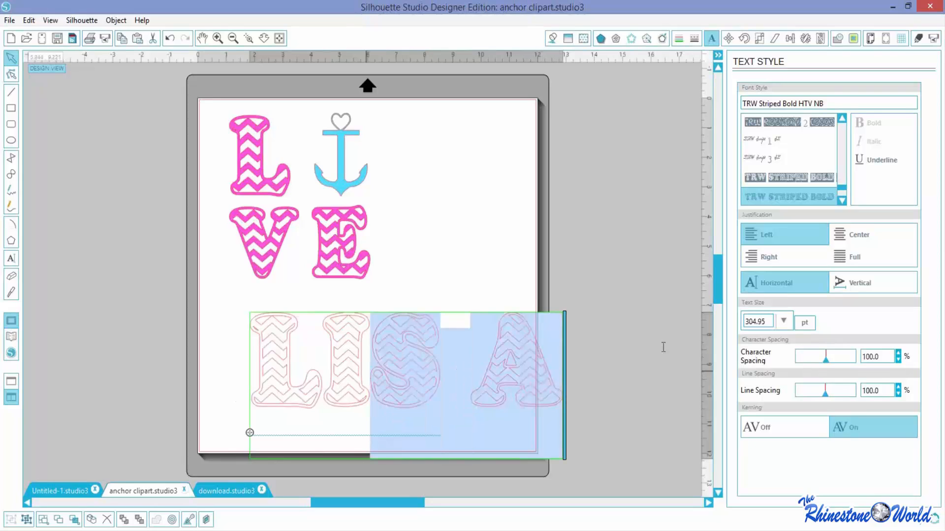
pyautogui.click(898, 361)
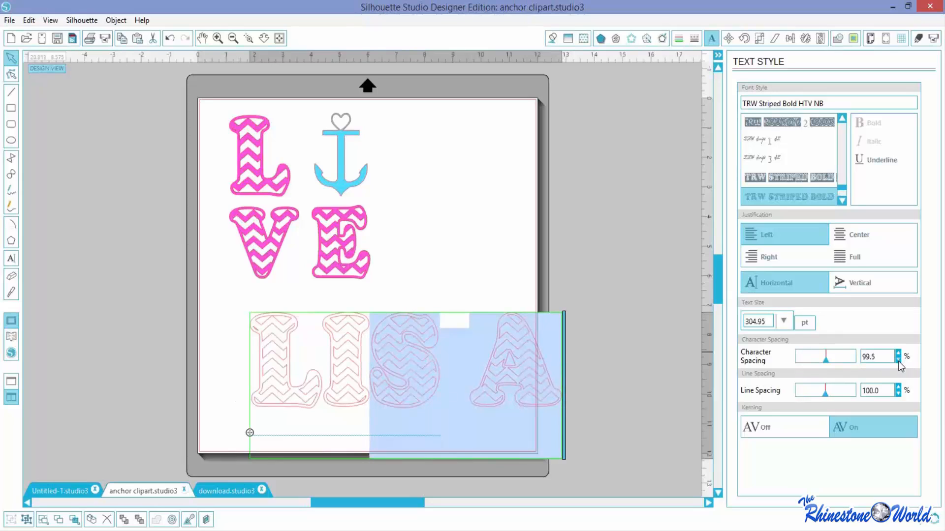
pyautogui.click(898, 361)
pyautogui.click(898, 360)
pyautogui.click(898, 361)
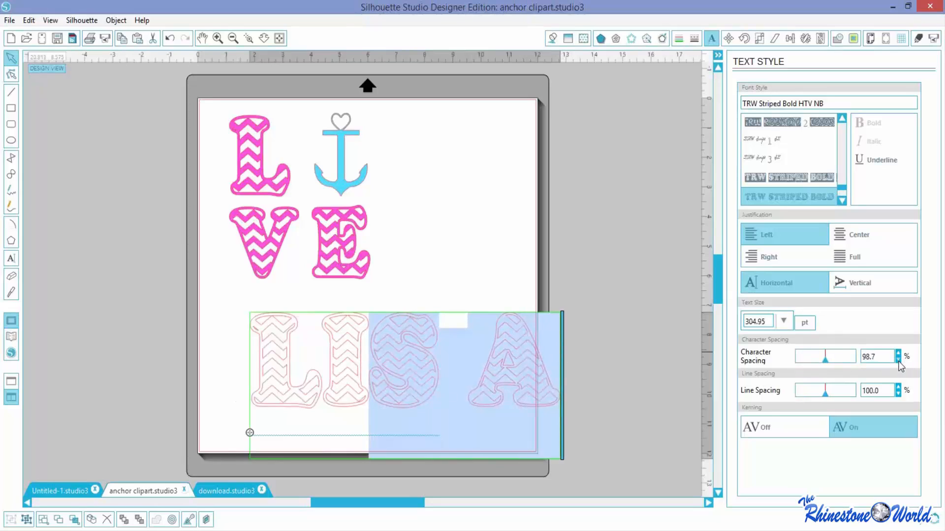
pyautogui.click(898, 361)
pyautogui.click(898, 361)
pyautogui.click(898, 361)
pyautogui.click(898, 361)
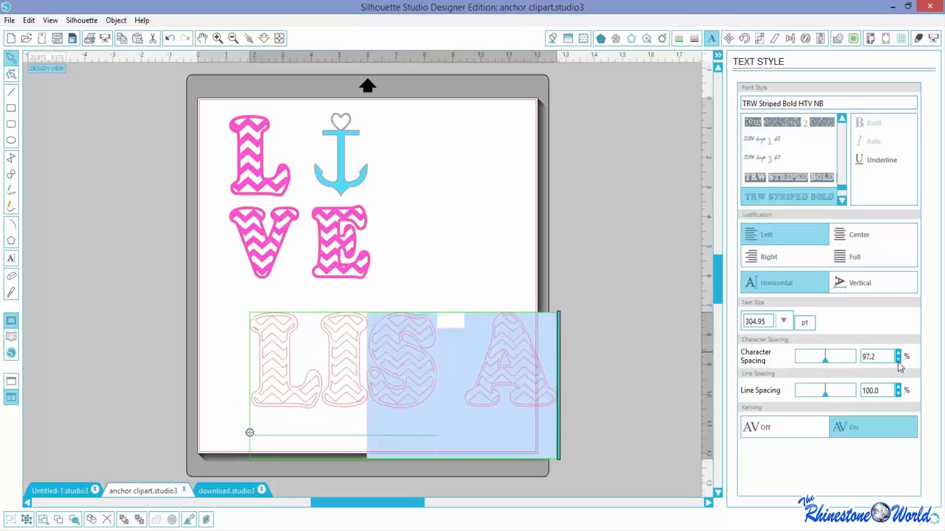
pyautogui.click(898, 360)
pyautogui.click(898, 361)
pyautogui.click(898, 361)
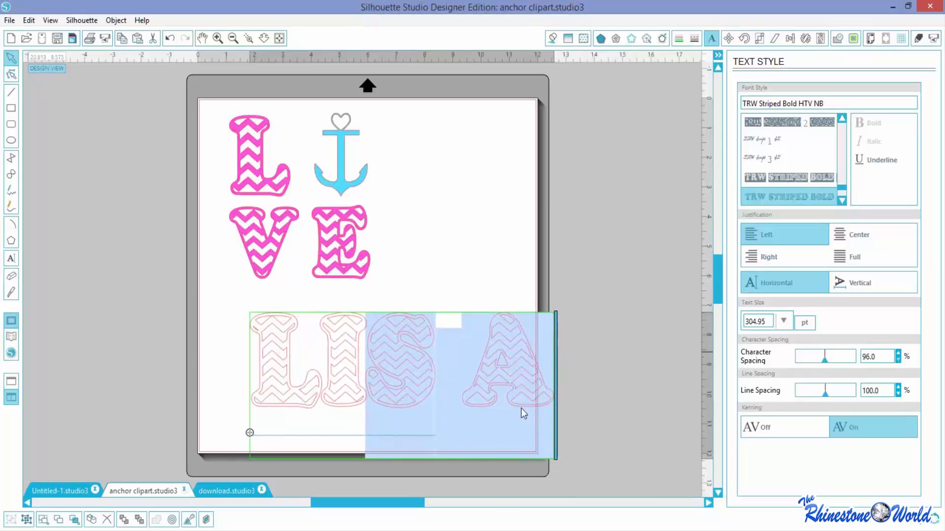
# Step: Delete the name text below the LOVE design
pyautogui.click(223, 344)
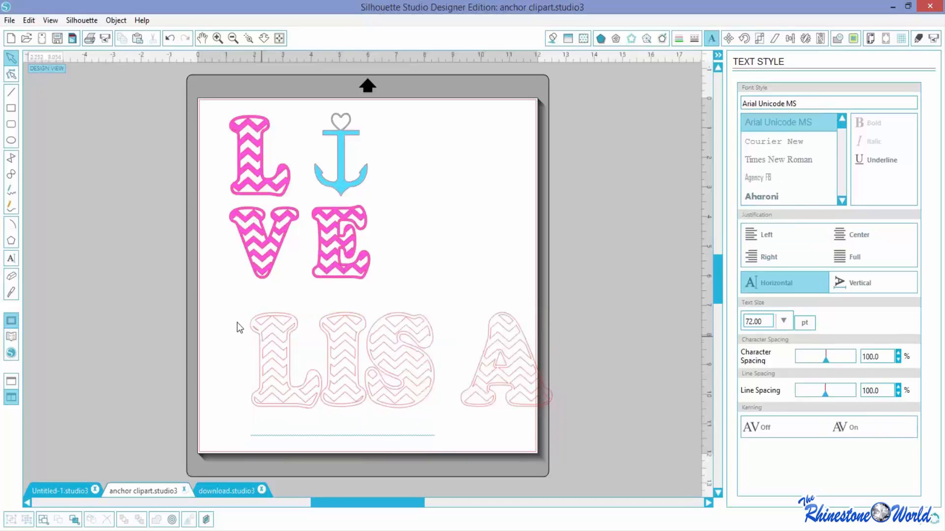
pyautogui.moveTo(234, 329); pyautogui.dragTo(527, 394)
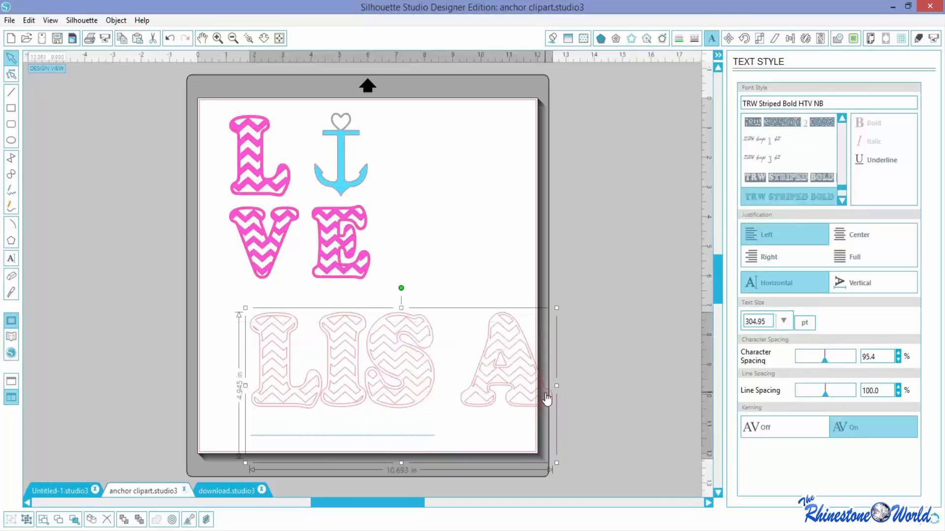
pyautogui.press('Delete')
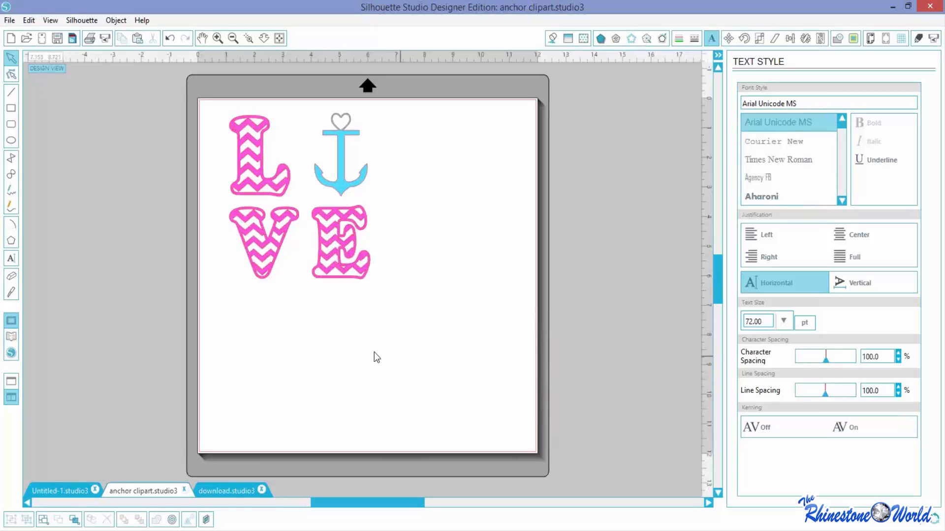
# Step: Group the heart anchor with the E below it
pyautogui.moveTo(400, 356); pyautogui.dragTo(326, 146)
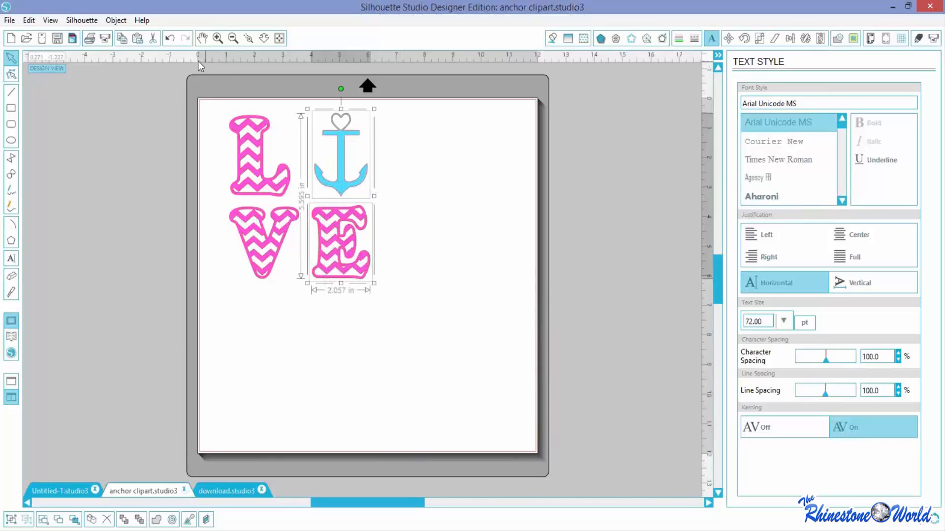
pyautogui.click(115, 20)
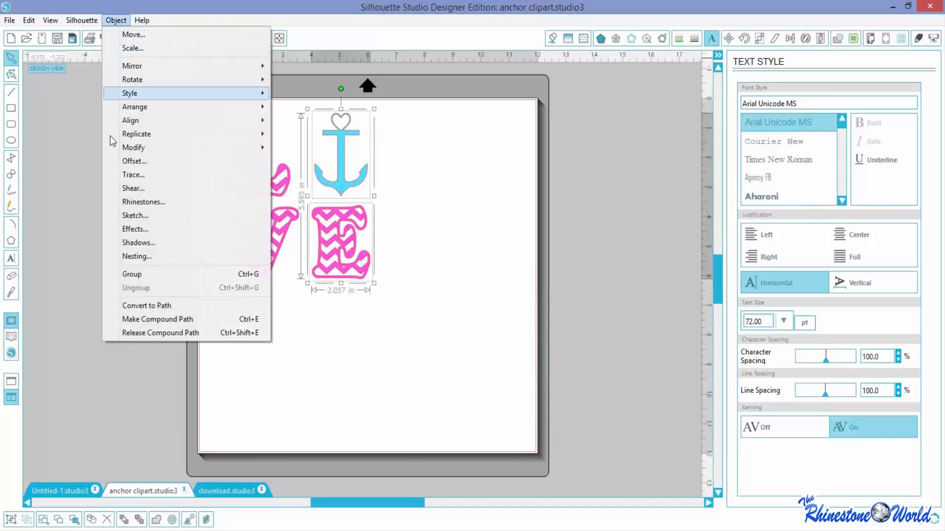
pyautogui.click(132, 274)
pyautogui.click(206, 360)
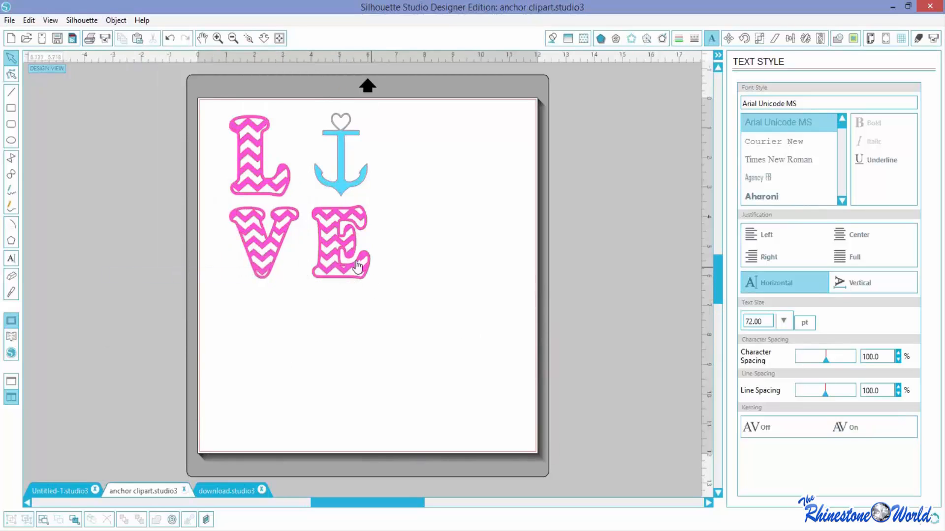
# Step: Nudge the grouped heart anchor and E slightly left, closer to the L and V
pyautogui.click(358, 265)
pyautogui.press('Left')
pyautogui.press('Left')
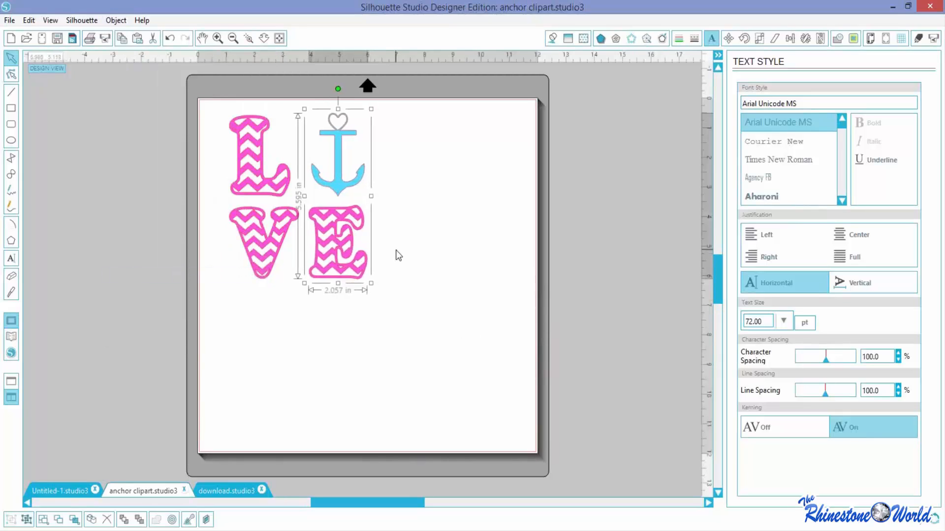
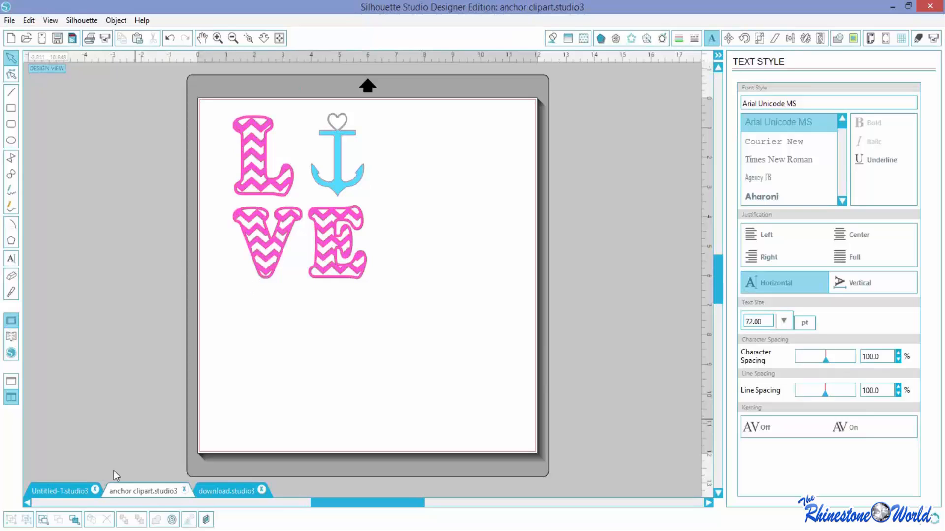
# Step: Switch to the Untitled-1 document and draw an upright ellipse about 2.6 in wide in the page's upper left area
pyautogui.click(62, 492)
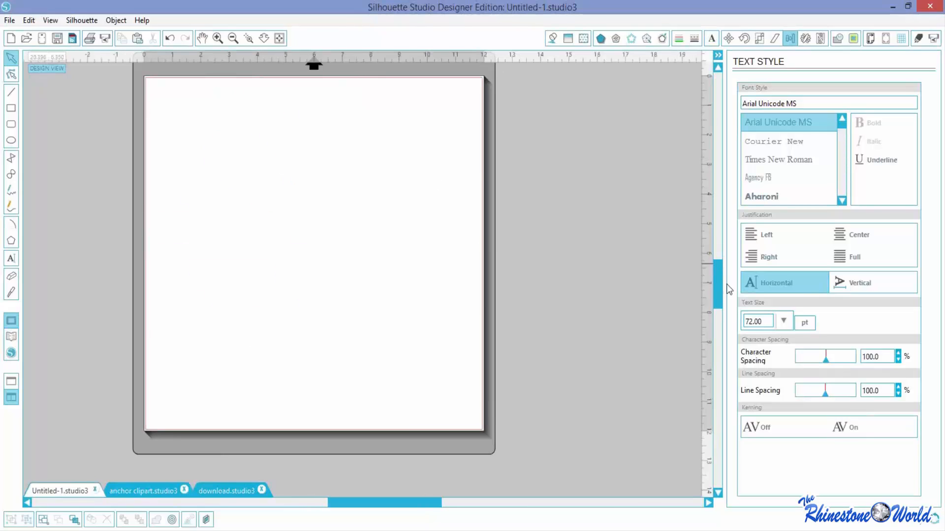
pyautogui.moveTo(716, 291); pyautogui.dragTo(720, 283)
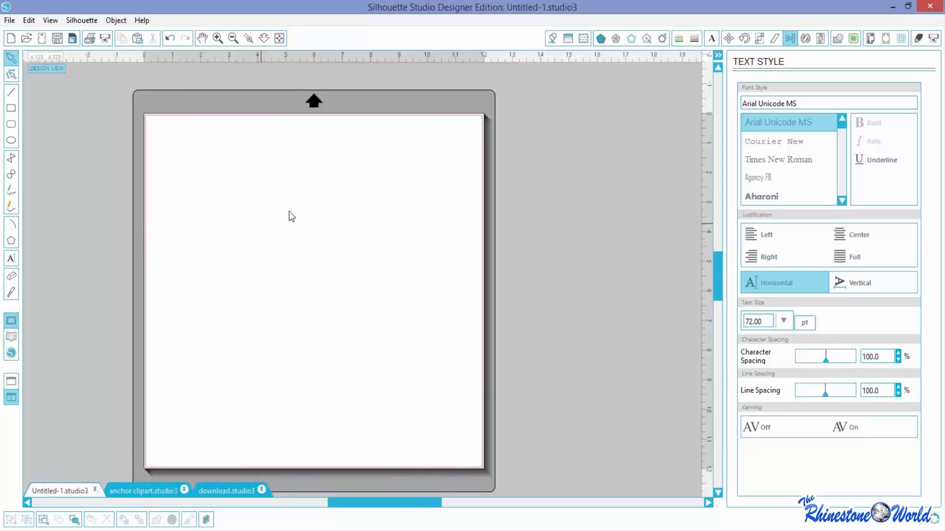
pyautogui.scroll(-1, 718, 266)
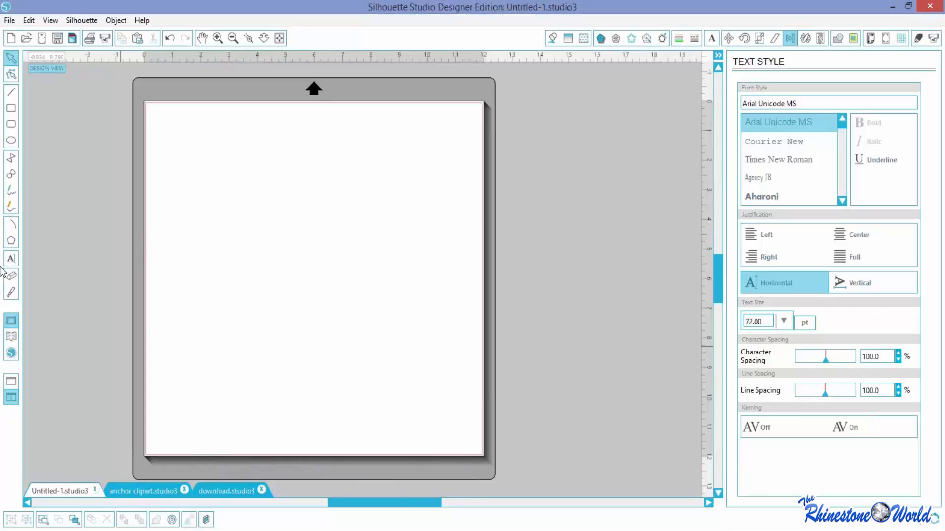
pyautogui.click(10, 140)
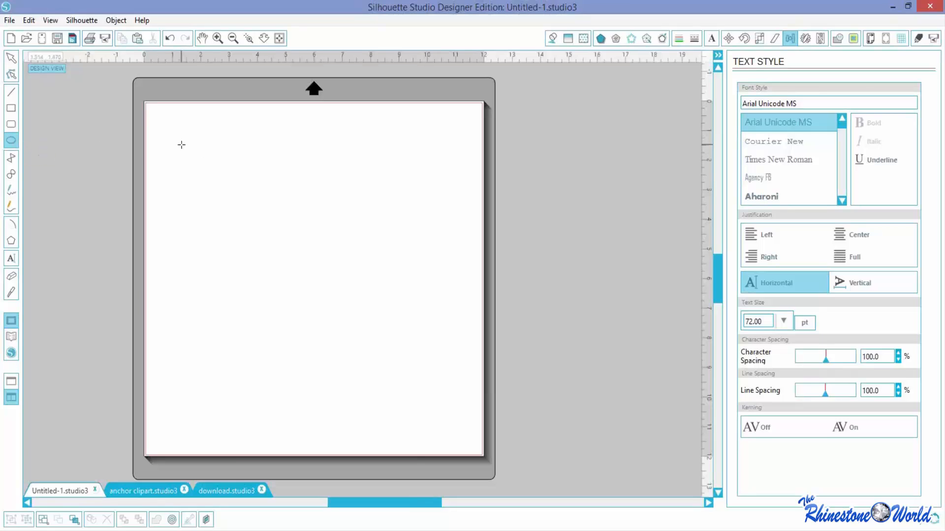
pyautogui.moveTo(179, 143)
pyautogui.mouseDown()
pyautogui.moveTo(201, 238)
pyautogui.moveTo(254, 261)
pyautogui.mouseUp()
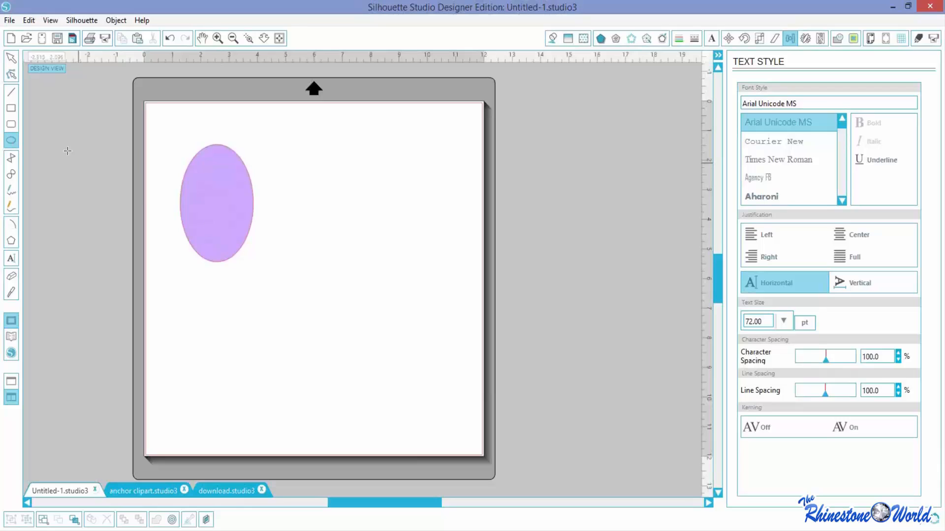
# Step: Reshape the ellipse into an egg by moving its bottom point up and its top point slightly up
pyautogui.click(11, 75)
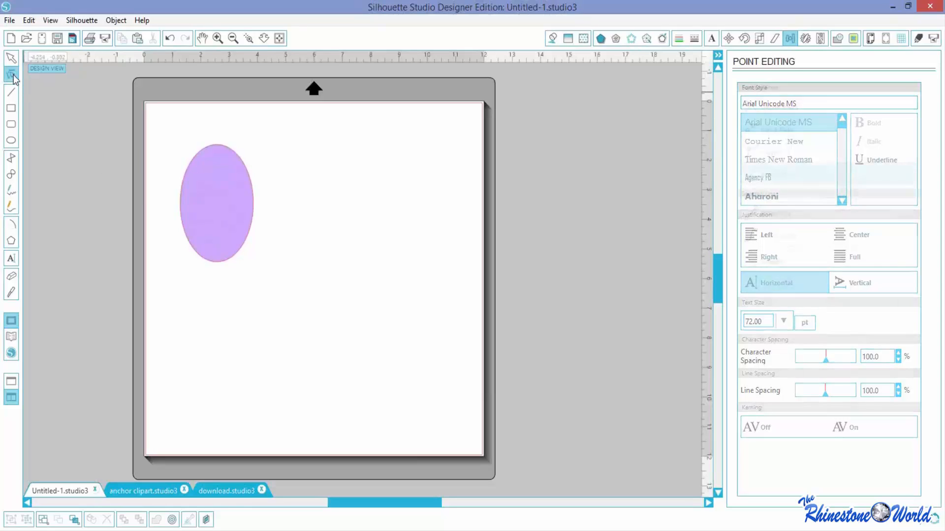
pyautogui.click(219, 151)
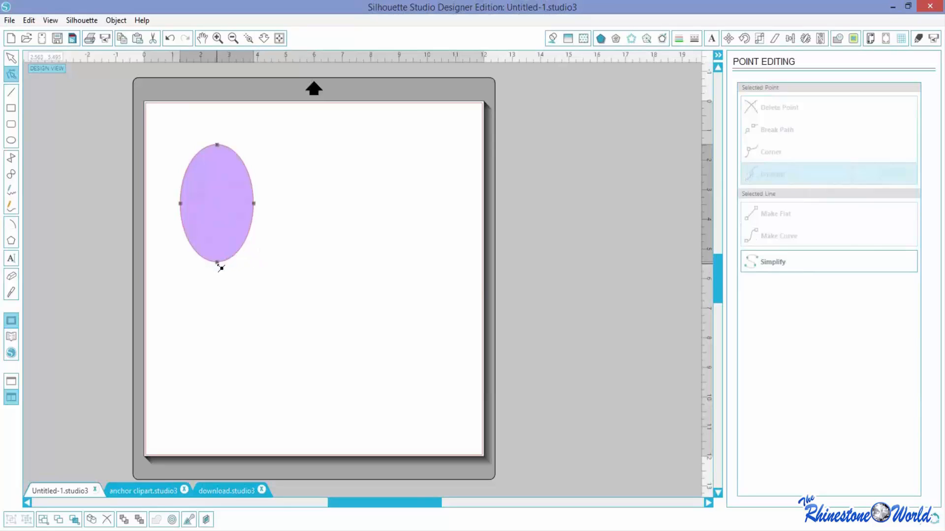
pyautogui.moveTo(219, 266); pyautogui.dragTo(217, 248)
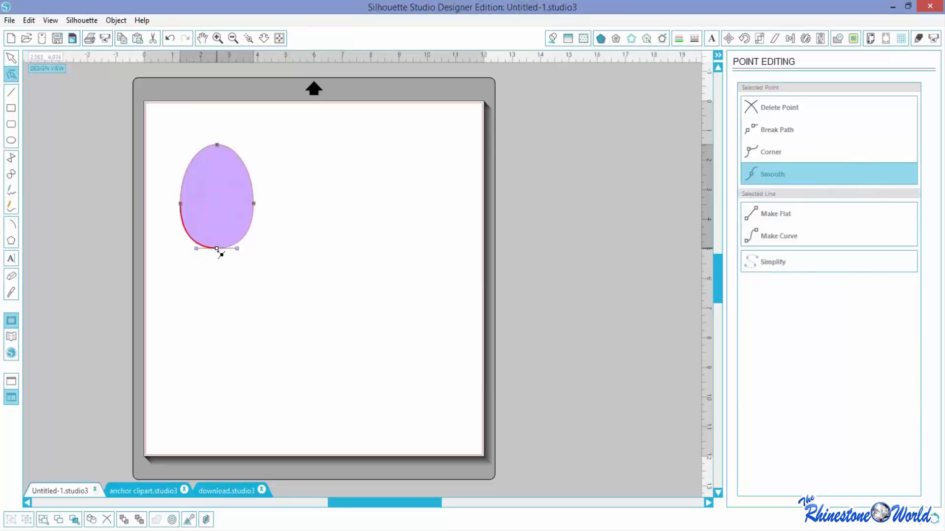
pyautogui.click(217, 145)
pyautogui.moveTo(217, 145); pyautogui.dragTo(217, 139)
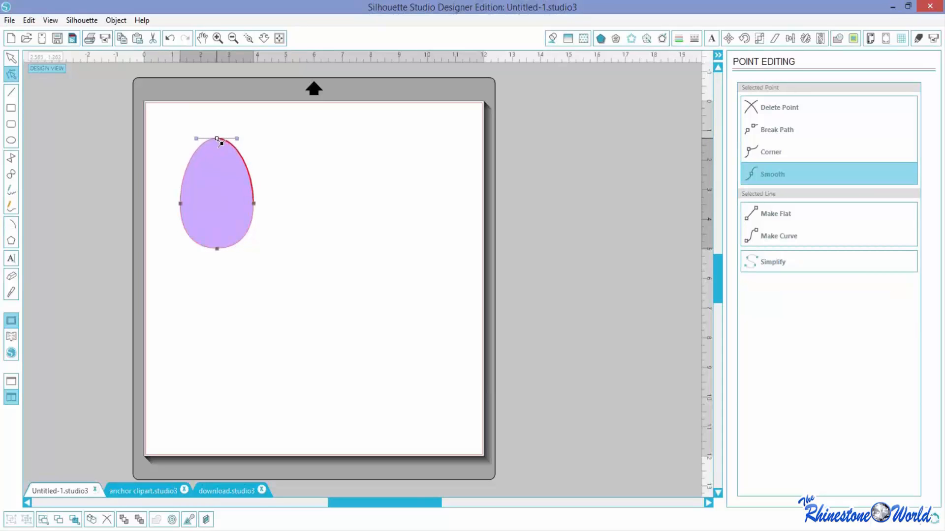
pyautogui.click(283, 302)
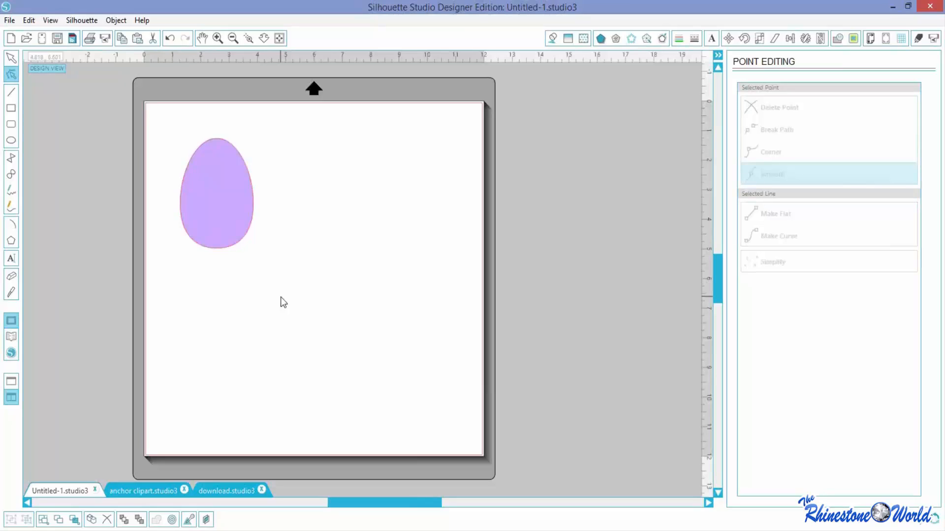
pyautogui.click(281, 297)
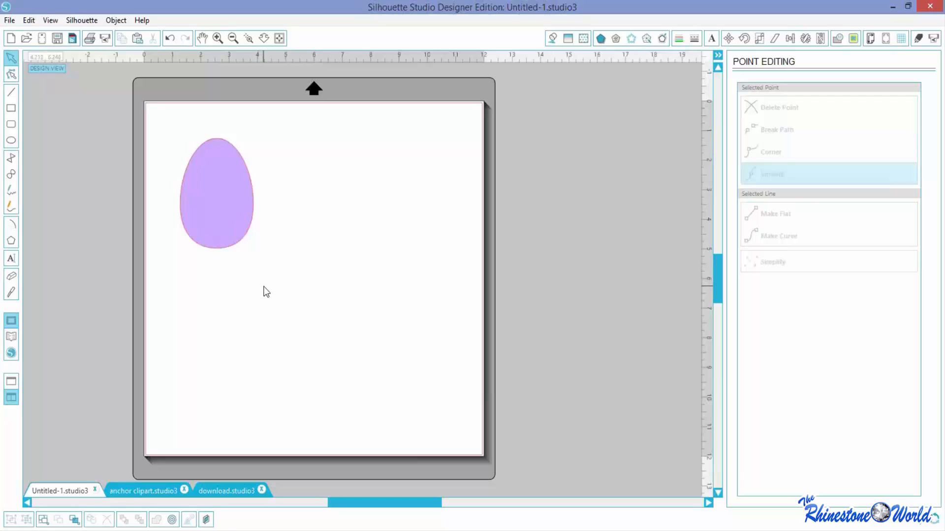
# Step: Set the egg's fill to transparent
pyautogui.moveTo(264, 287); pyautogui.dragTo(176, 131)
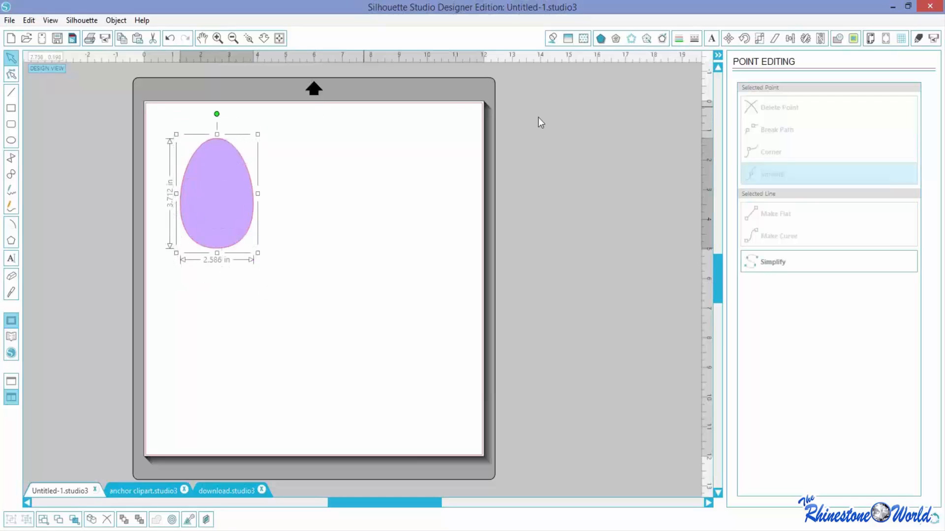
pyautogui.click(552, 38)
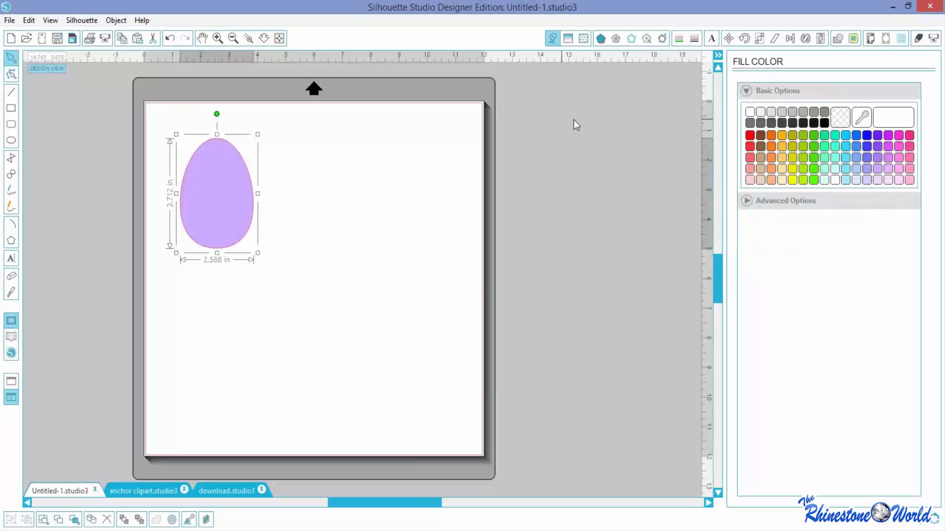
pyautogui.click(840, 118)
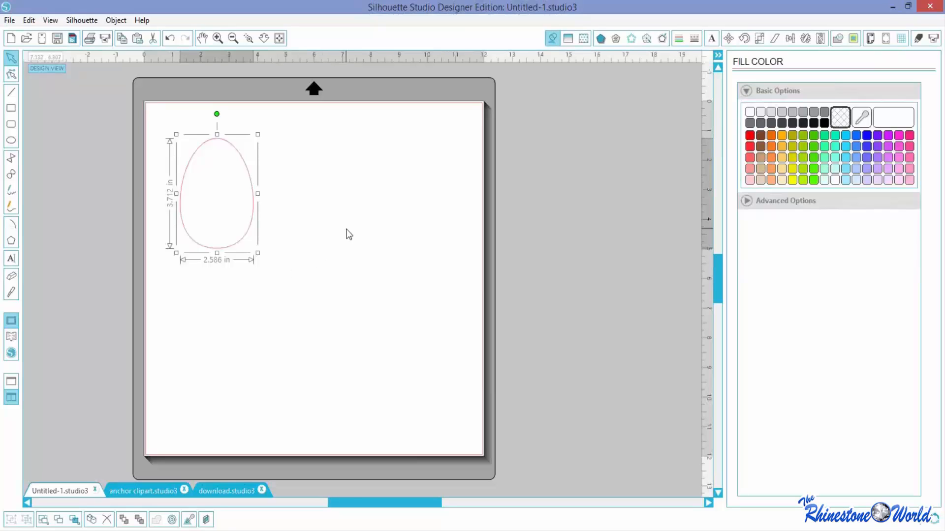
# Step: Apply a round outward offset of 0.125 in to the egg
pyautogui.click(662, 39)
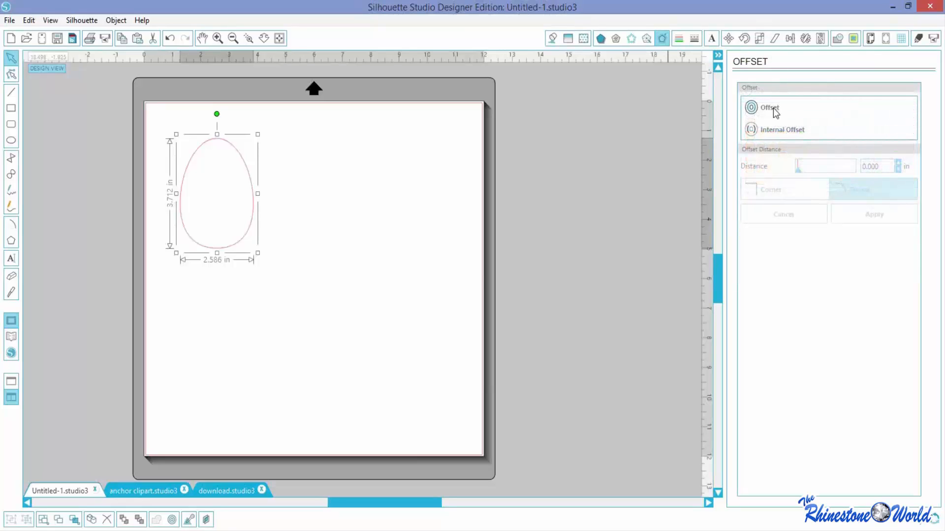
pyautogui.click(771, 111)
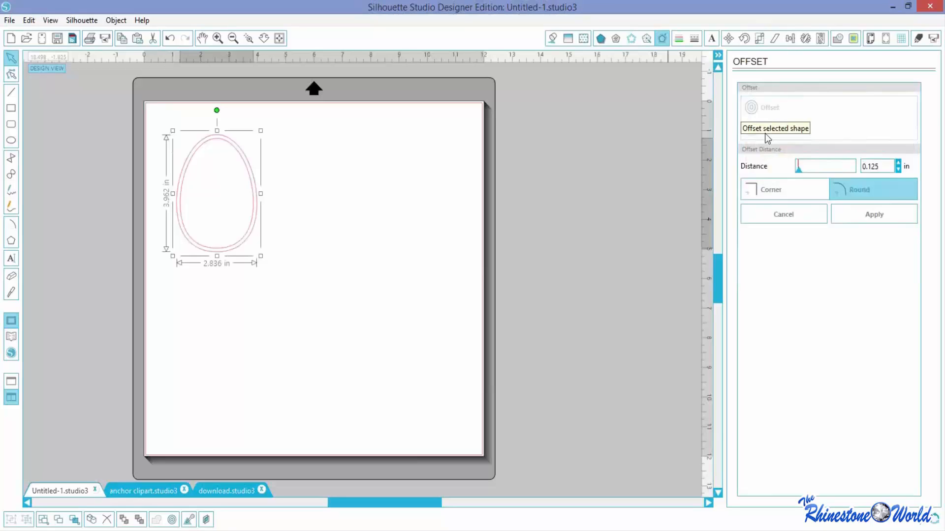
pyautogui.click(866, 215)
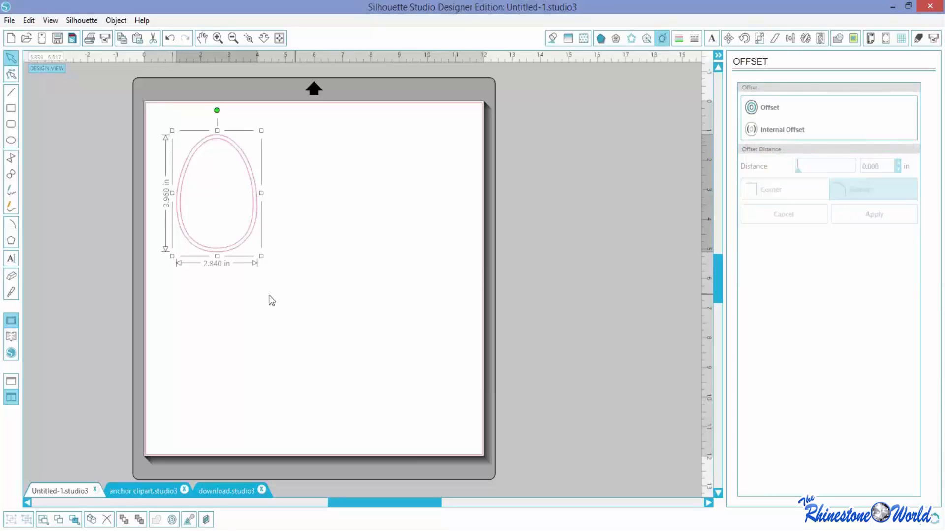
# Step: Combine the egg and its offset into a compound path and fill the resulting ring with blue
pyautogui.moveTo(269, 310); pyautogui.dragTo(219, 221)
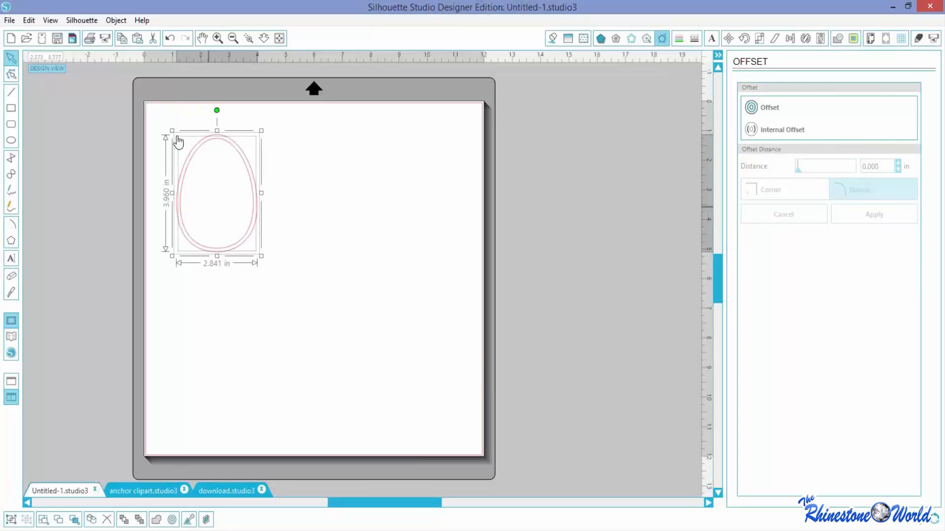
pyautogui.click(117, 20)
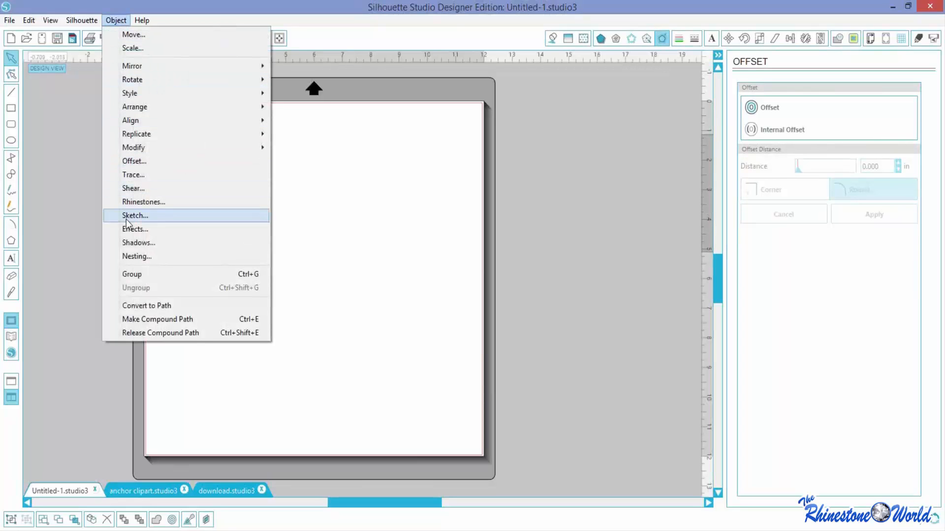
pyautogui.click(161, 321)
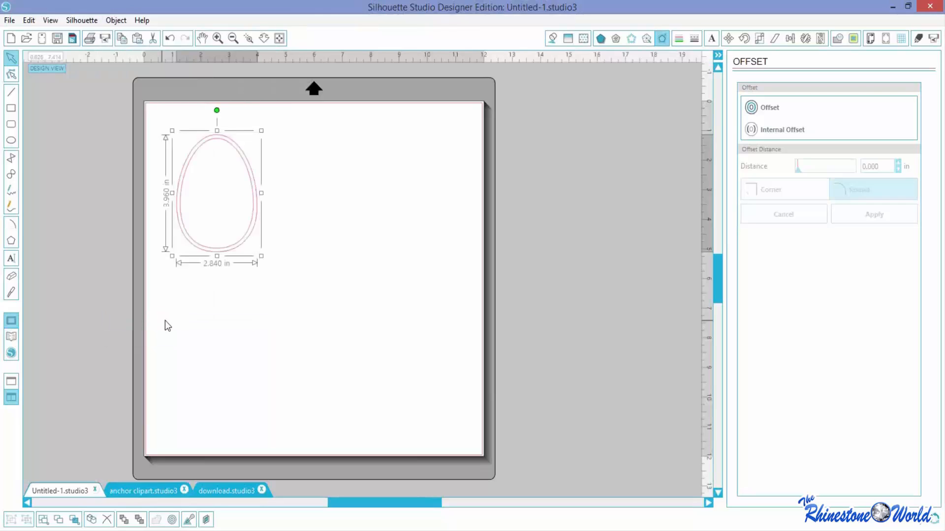
pyautogui.click(552, 38)
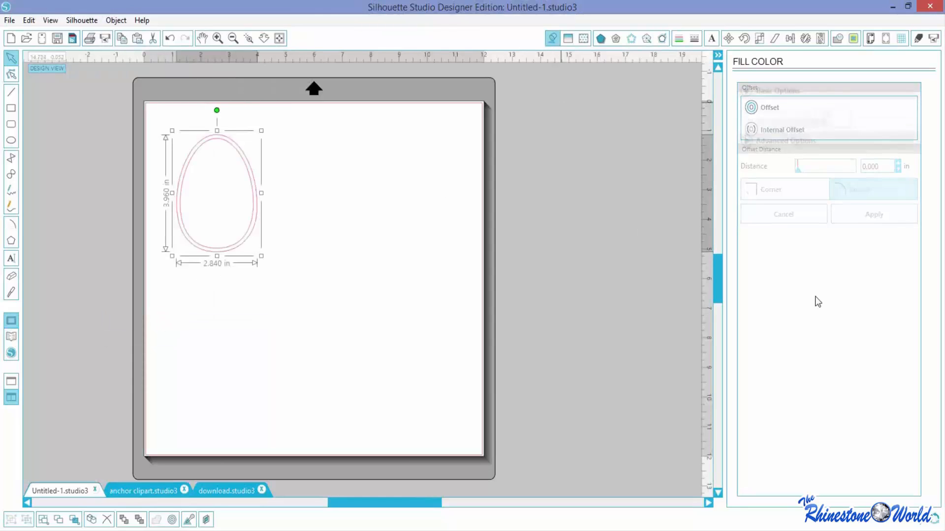
pyautogui.click(843, 145)
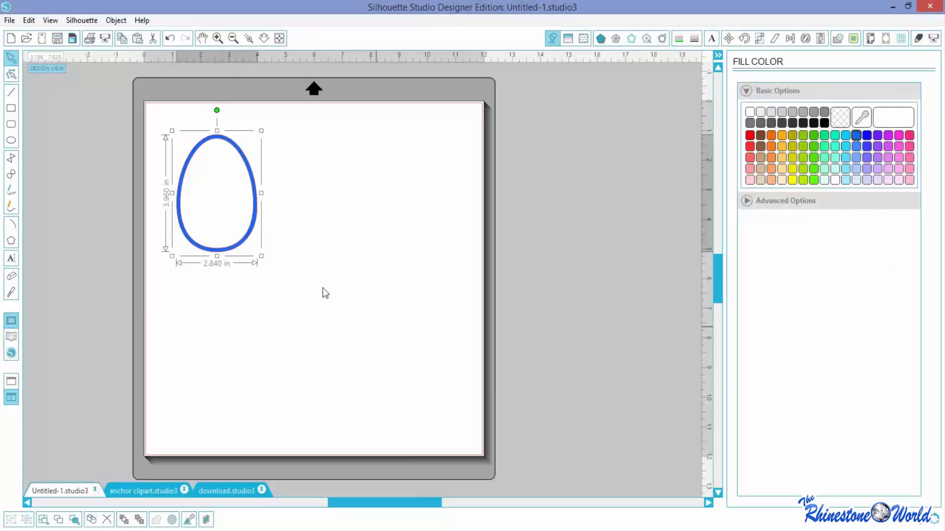
# Step: Move the blue egg-shaped ring to the upper right corner of the page
pyautogui.click(263, 207)
pyautogui.moveTo(254, 207); pyautogui.dragTo(313, 207)
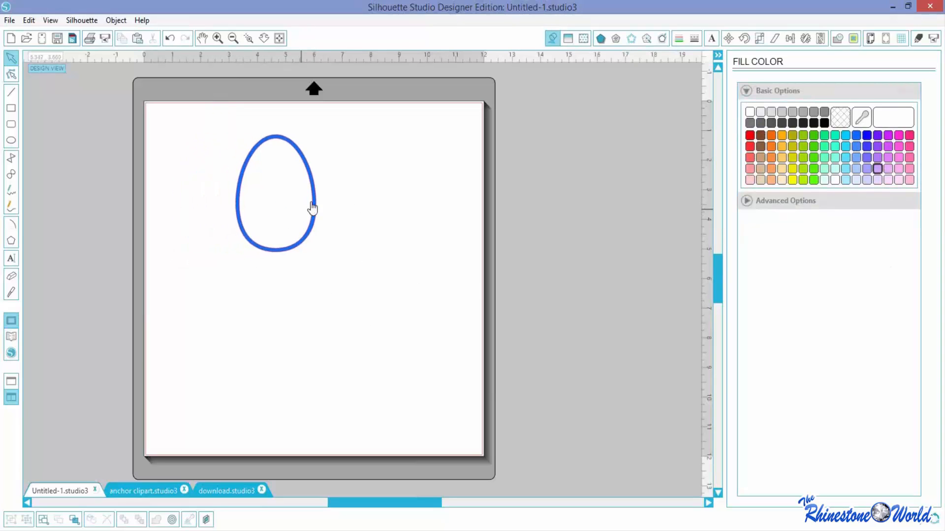
pyautogui.moveTo(311, 207); pyautogui.dragTo(238, 177)
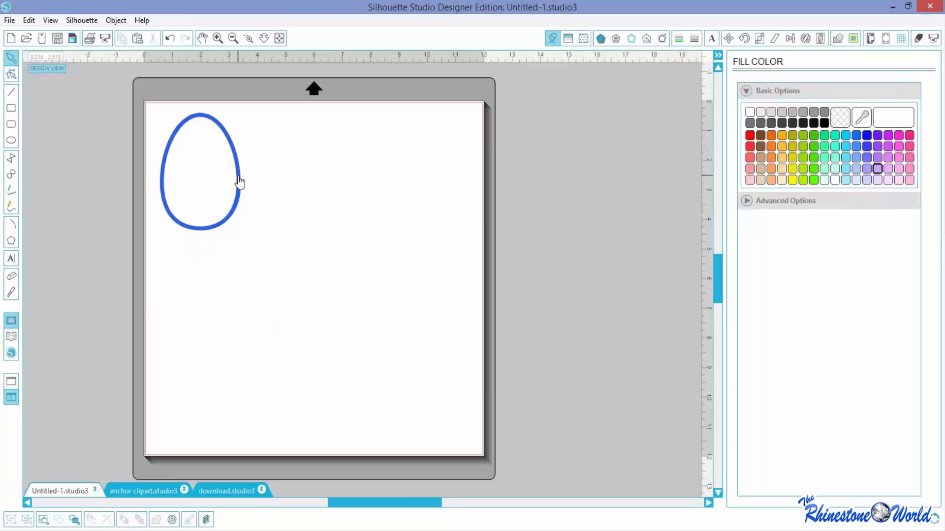
pyautogui.moveTo(239, 182); pyautogui.dragTo(458, 179)
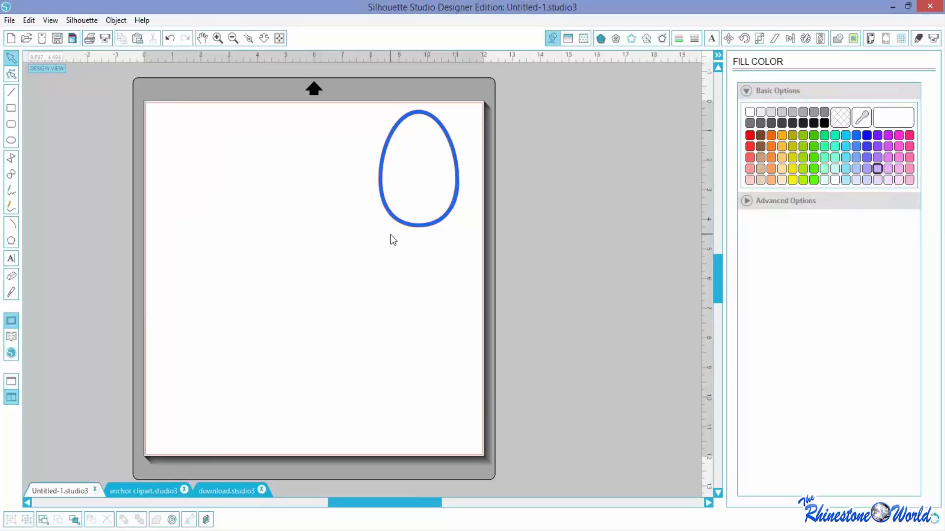
pyautogui.click(10, 143)
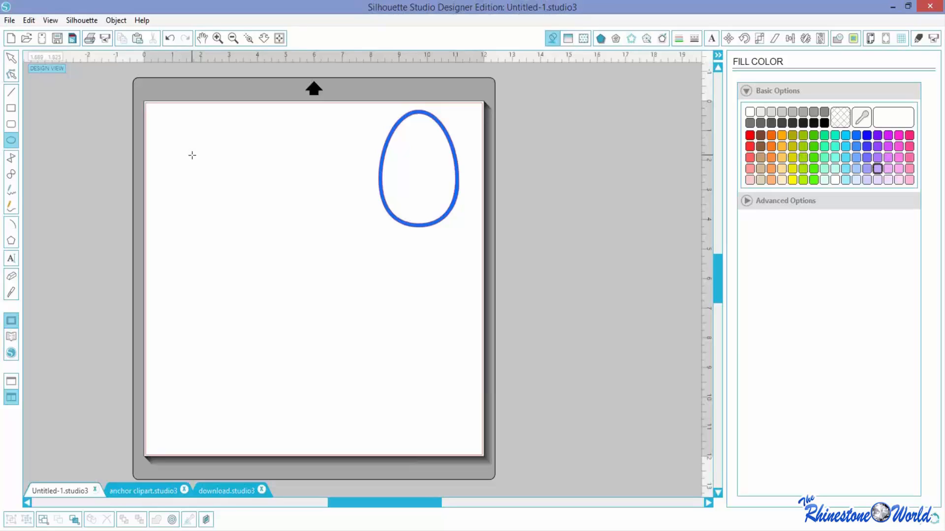
pyautogui.moveTo(192, 155); pyautogui.dragTo(224, 206)
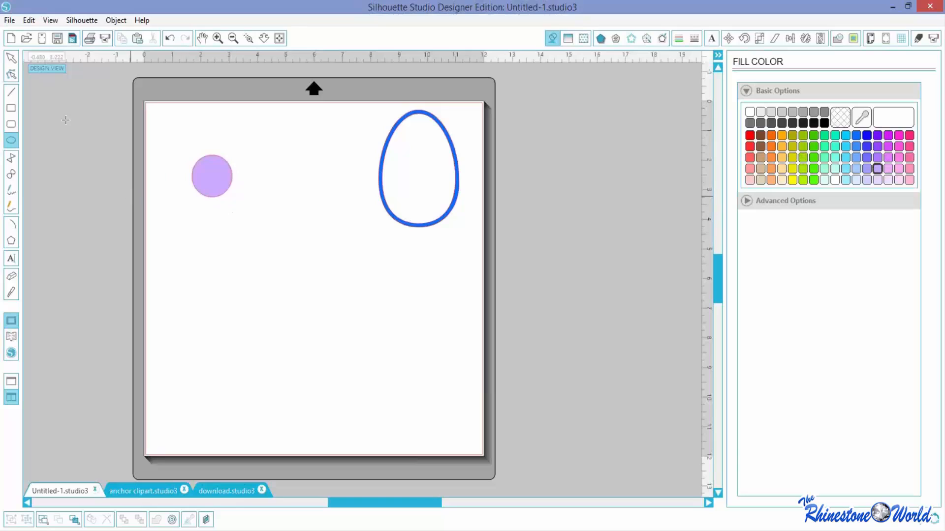
pyautogui.click(11, 58)
pyautogui.click(199, 186)
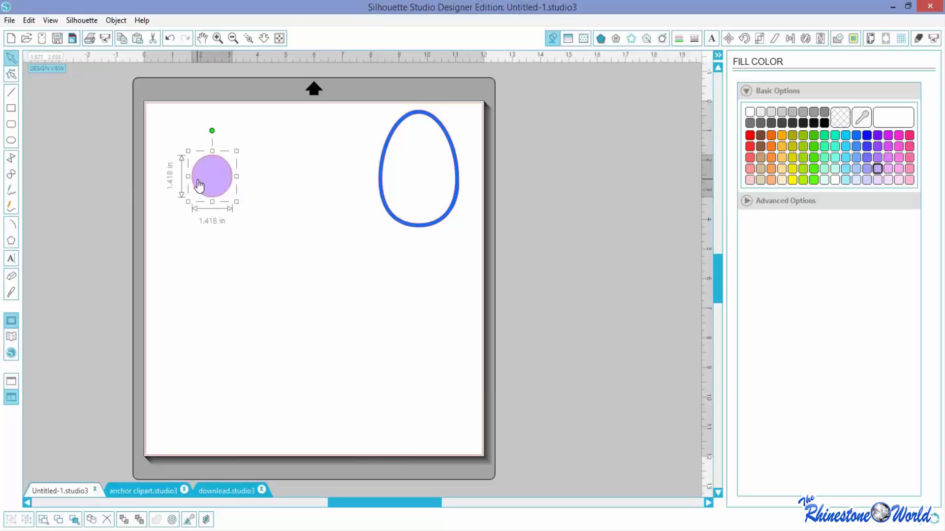
pyautogui.press('Delete')
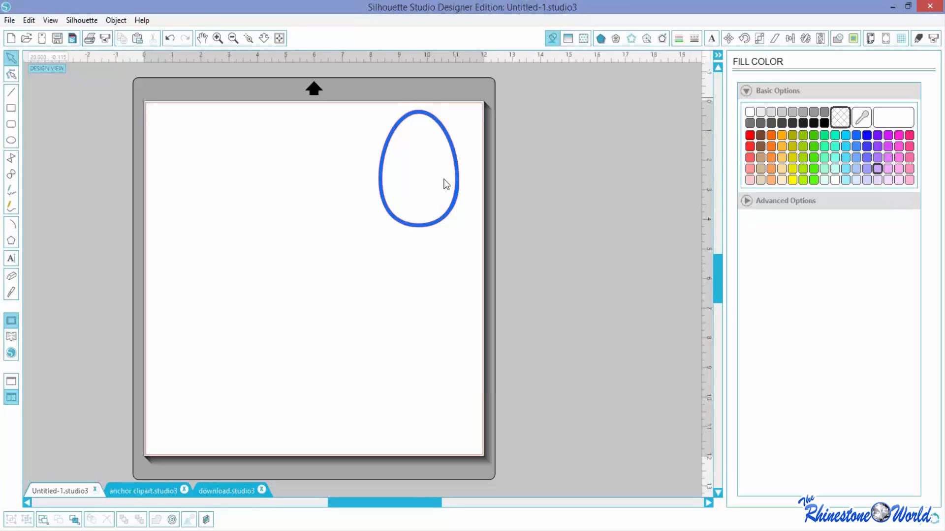
pyautogui.click(11, 140)
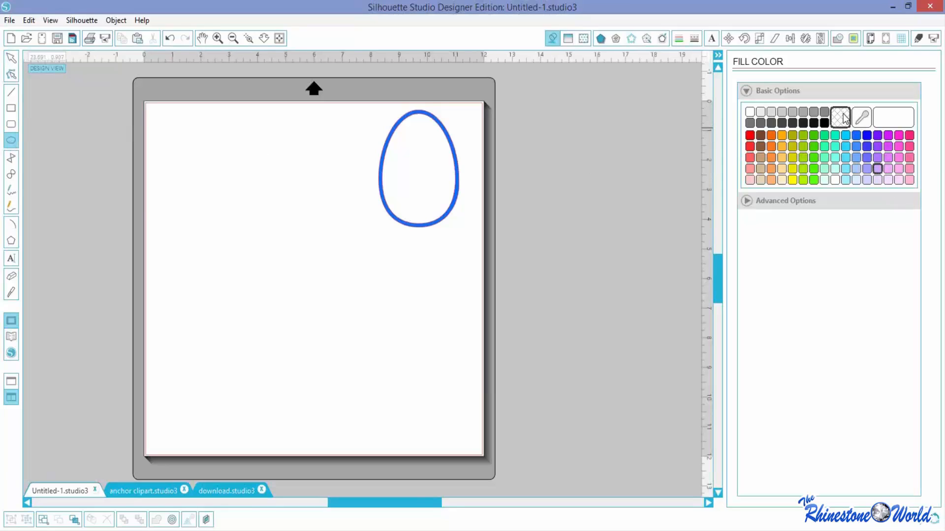
pyautogui.moveTo(193, 182); pyautogui.dragTo(232, 224)
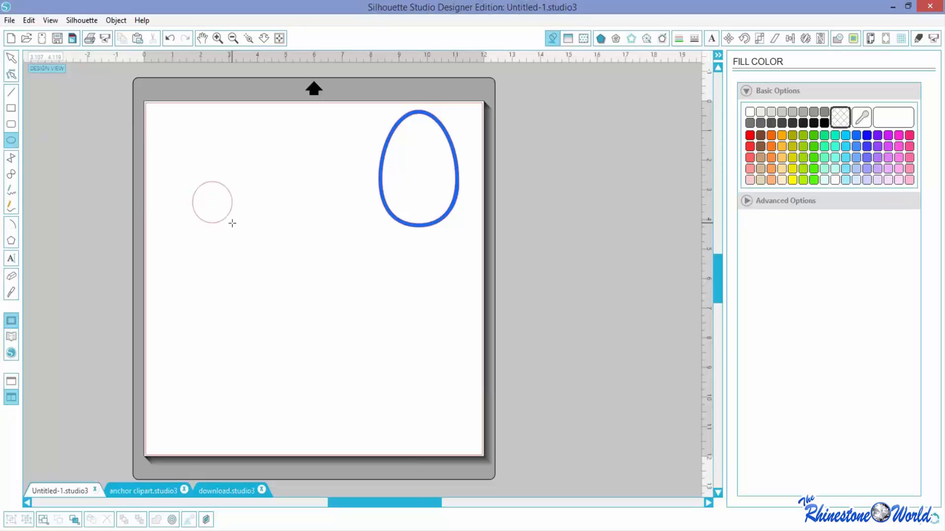
pyautogui.click(10, 58)
pyautogui.click(194, 198)
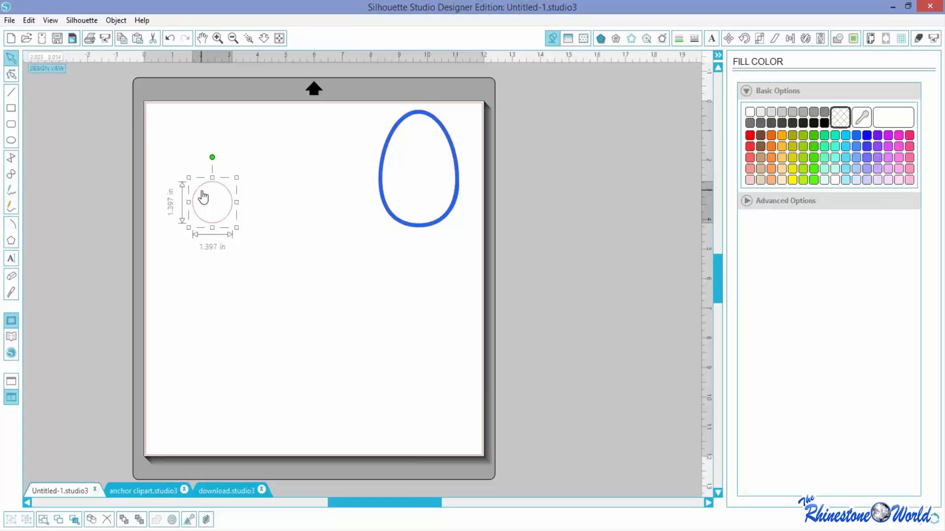
pyautogui.press('Delete')
# Step: Draw a loose cluster of six small circles of varying sizes near the upper left corner of the page
pyautogui.click(11, 141)
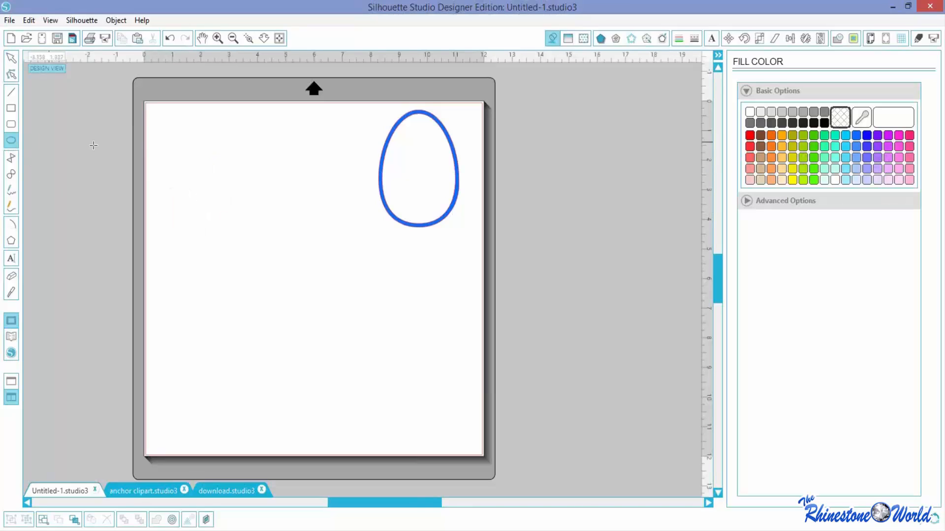
pyautogui.moveTo(167, 158); pyautogui.dragTo(212, 181)
pyautogui.click(10, 58)
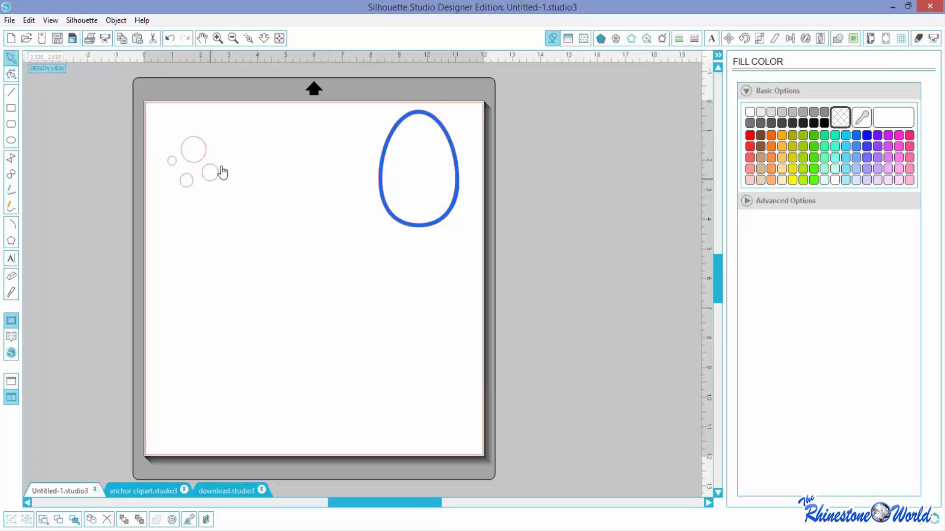
pyautogui.click(226, 172)
pyautogui.click(13, 143)
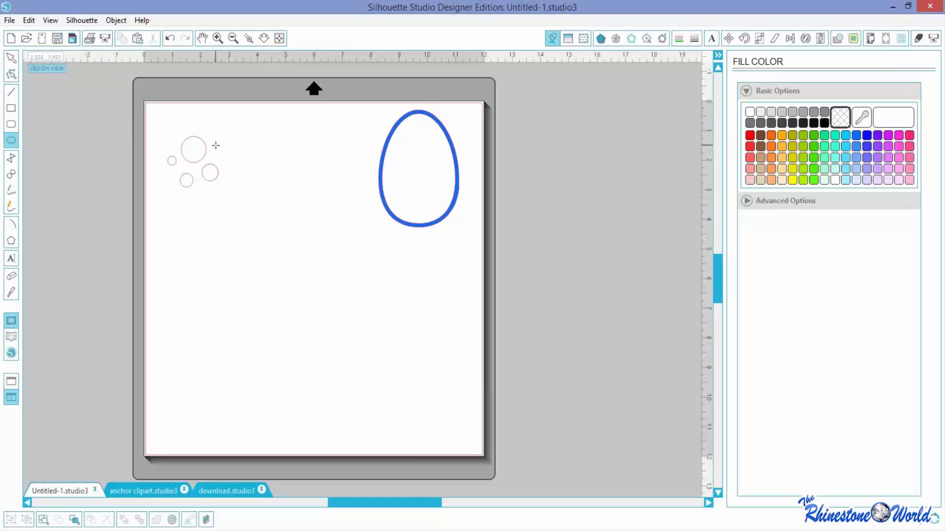
pyautogui.moveTo(215, 145)
pyautogui.mouseDown()
pyautogui.moveTo(226, 165)
pyautogui.moveTo(225, 156)
pyautogui.mouseUp()
pyautogui.moveTo(165, 122); pyautogui.dragTo(177, 137)
pyautogui.click(13, 58)
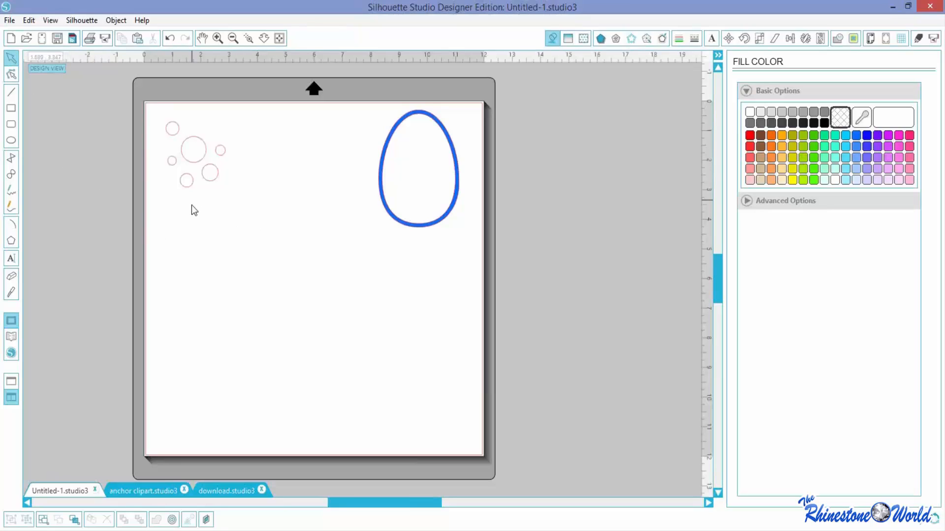
pyautogui.click(186, 187)
pyautogui.keyDown('shift'); pyautogui.click(215, 179); pyautogui.keyUp('shift')
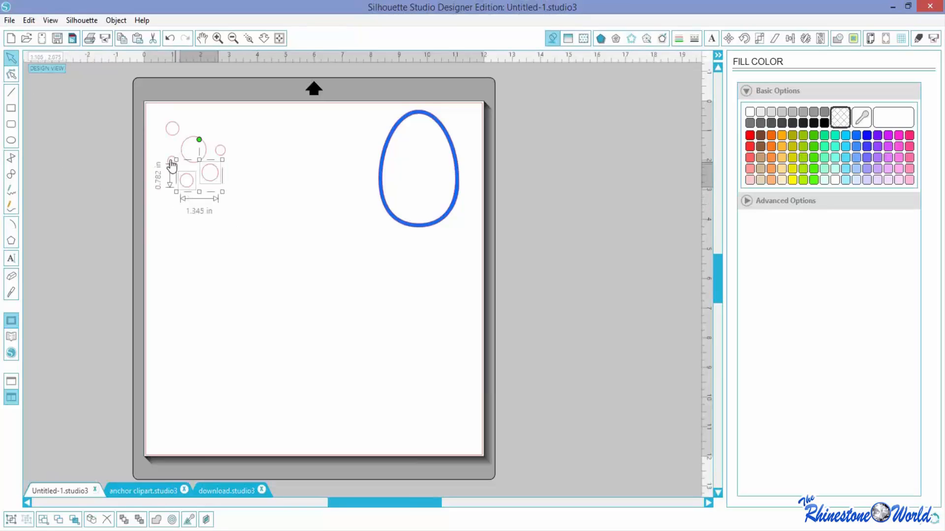
pyautogui.keyDown('shift'); pyautogui.click(171, 163); pyautogui.keyUp('shift')
pyautogui.keyDown('shift'); pyautogui.click(198, 142); pyautogui.keyUp('shift')
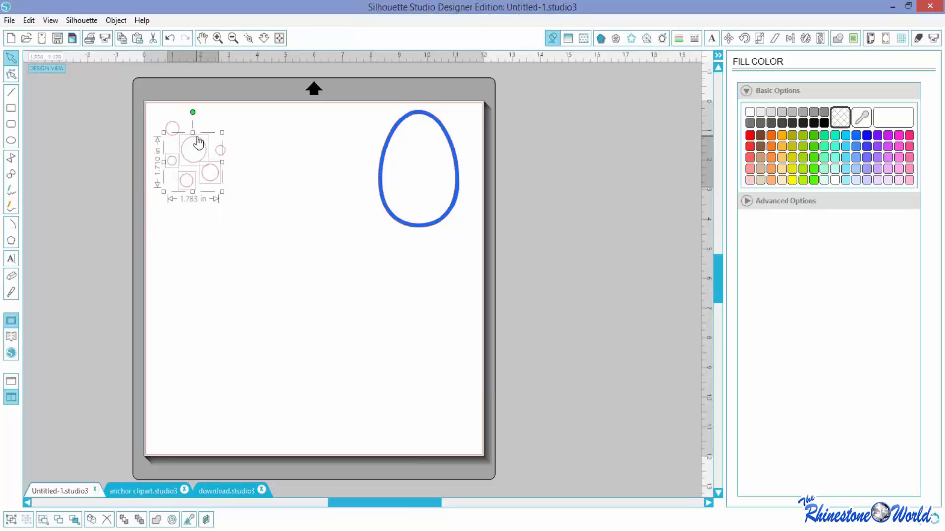
pyautogui.keyDown('shift'); pyautogui.click(223, 155); pyautogui.keyUp('shift')
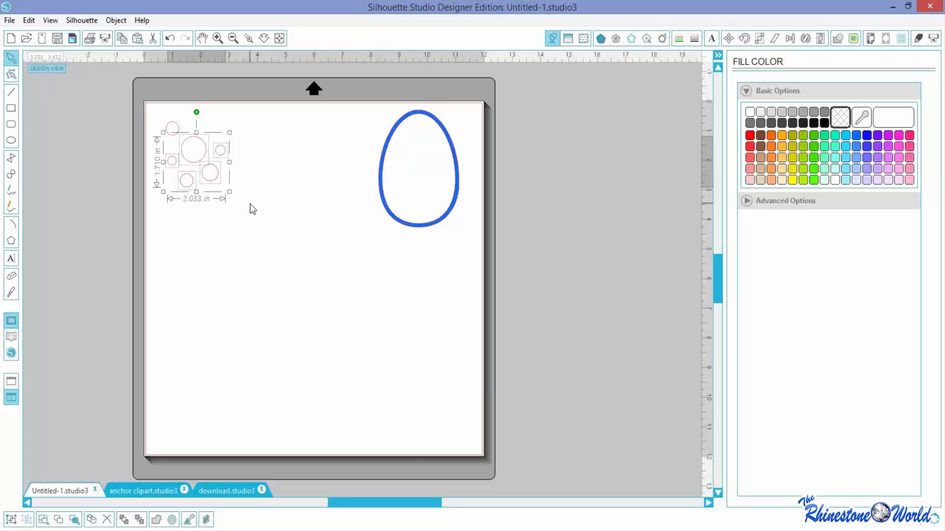
pyautogui.click(211, 259)
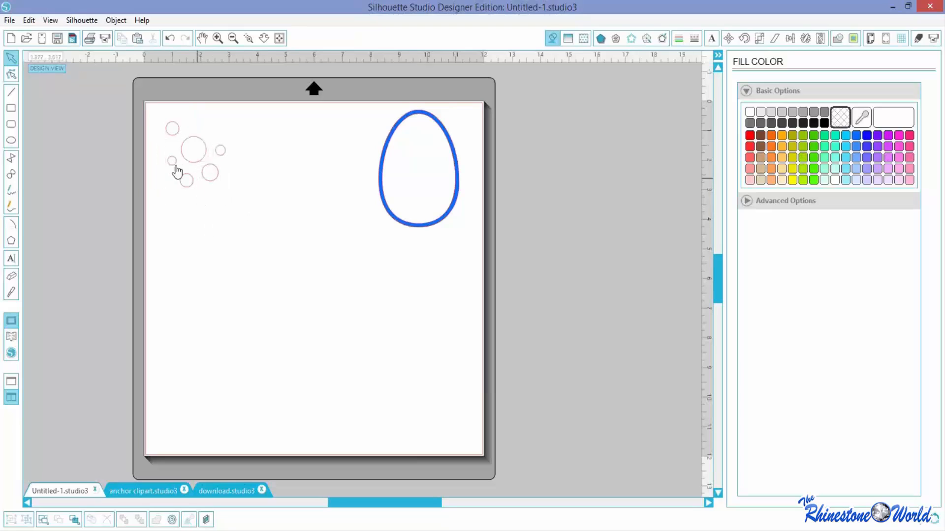
# Step: Place a rotated copy of the six-circle cluster below the original and nudge the copy's leftmost circle upward
pyautogui.moveTo(158, 113); pyautogui.dragTo(239, 246)
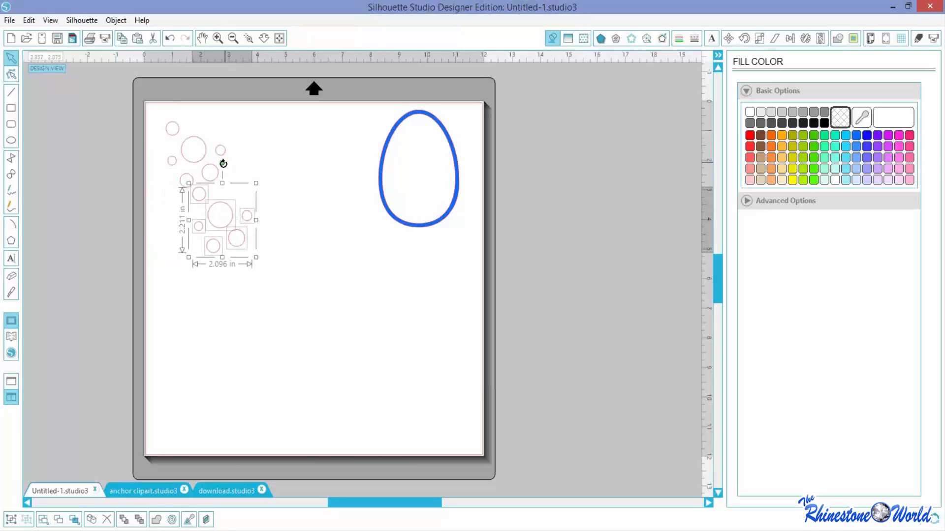
pyautogui.moveTo(223, 163)
pyautogui.mouseDown()
pyautogui.moveTo(220, 156)
pyautogui.moveTo(187, 205)
pyautogui.moveTo(235, 201)
pyautogui.moveTo(222, 204)
pyautogui.moveTo(230, 209)
pyautogui.mouseUp()
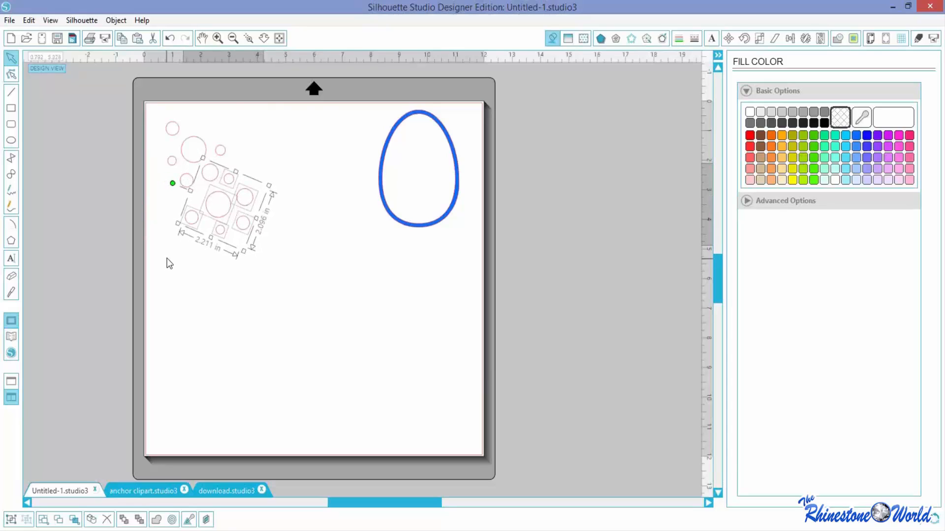
pyautogui.click(192, 218)
pyautogui.press('Up')
pyautogui.press('Up')
pyautogui.press('Up')
pyautogui.press('Up')
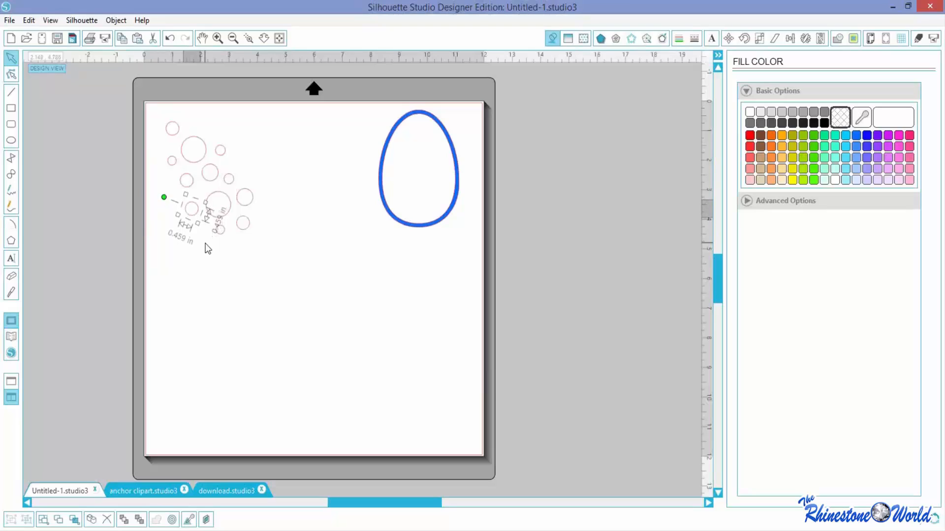
# Step: Copy the two lowest circles on the right of the pattern, rotate the pair, and fit it into the lower left gap
pyautogui.click(251, 228)
pyautogui.click(239, 228)
pyautogui.keyDown('shift'); pyautogui.click(219, 231); pyautogui.keyUp('shift')
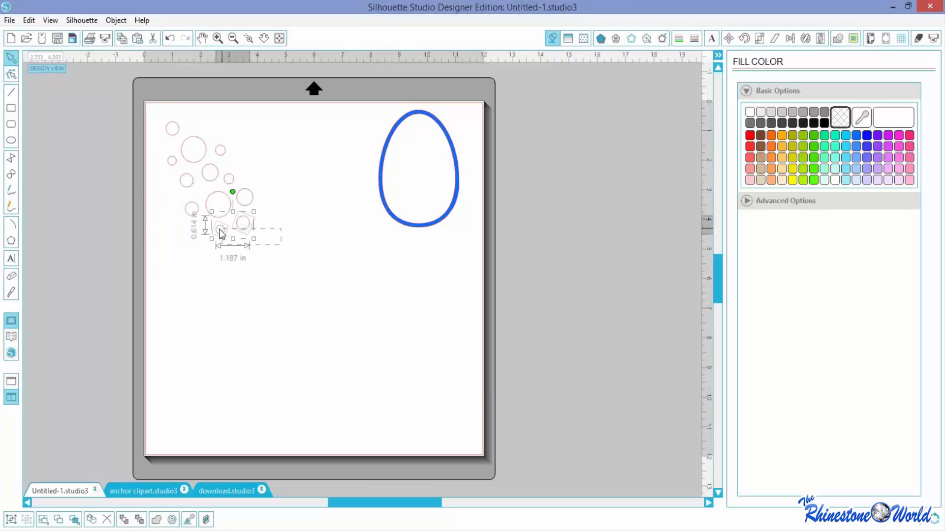
pyautogui.moveTo(235, 229); pyautogui.dragTo(190, 234)
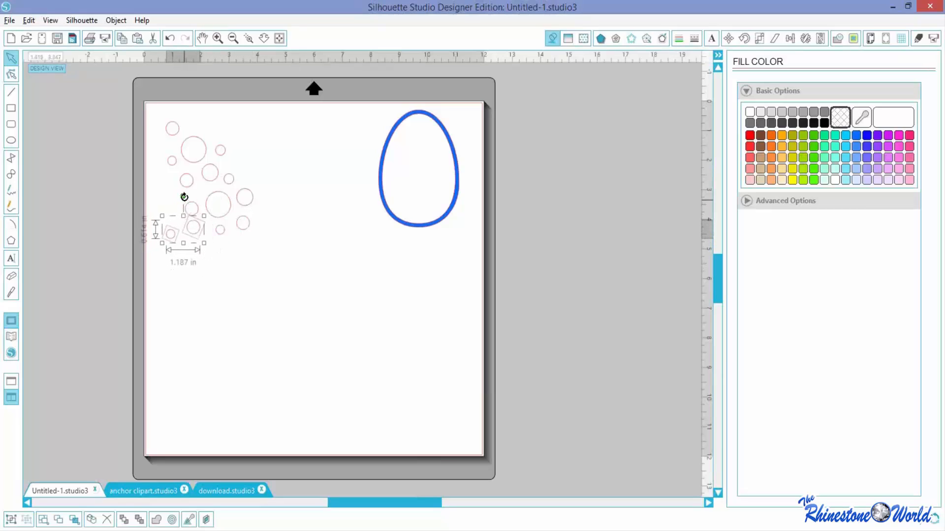
pyautogui.moveTo(178, 193); pyautogui.dragTo(158, 252)
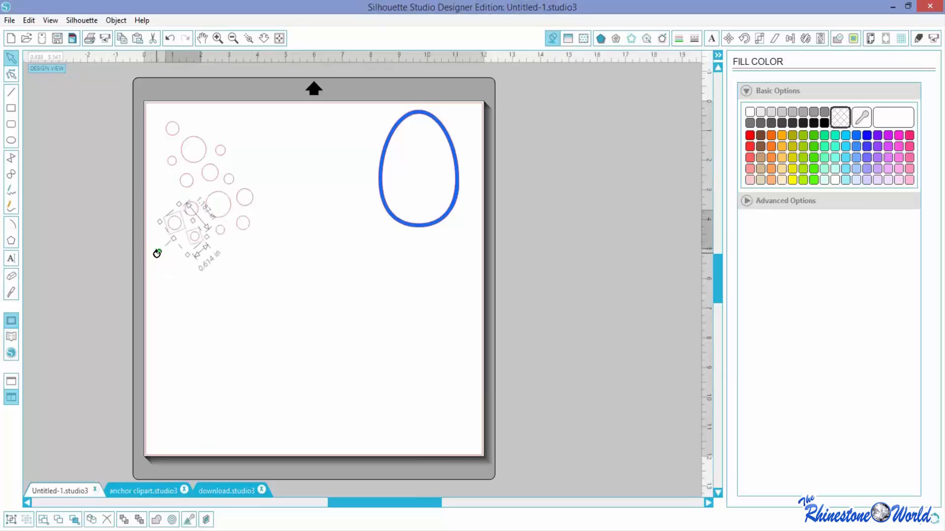
pyautogui.moveTo(177, 220); pyautogui.dragTo(176, 213)
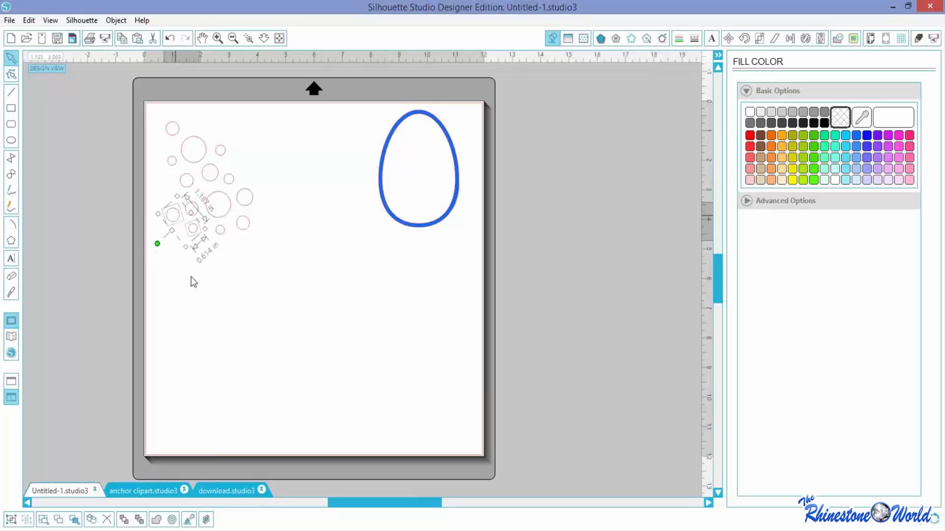
pyautogui.click(226, 327)
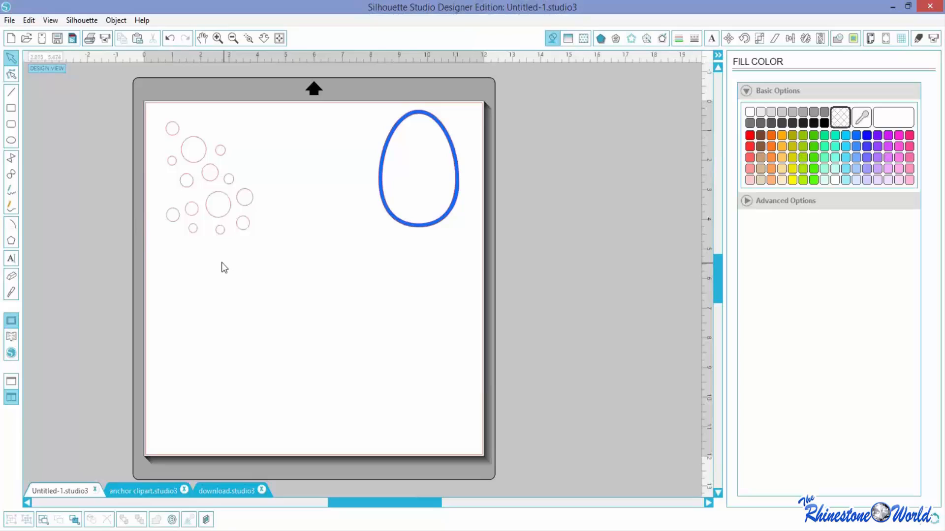
# Step: Draw an upright ellipse below the circles and raise its bottom and top points to form an egg about 2.106 by 3.233 in
pyautogui.click(12, 141)
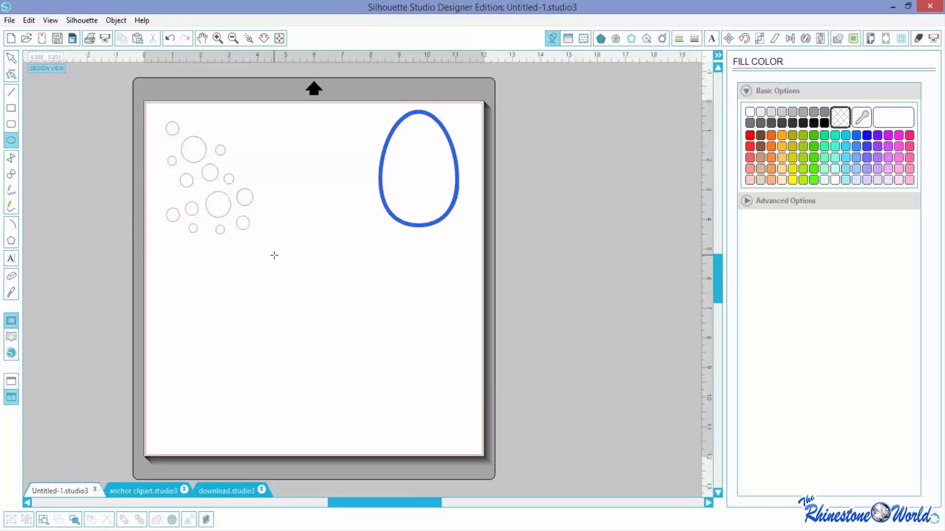
pyautogui.moveTo(274, 255)
pyautogui.mouseDown()
pyautogui.moveTo(282, 308)
pyautogui.moveTo(307, 348)
pyautogui.moveTo(333, 354)
pyautogui.mouseUp()
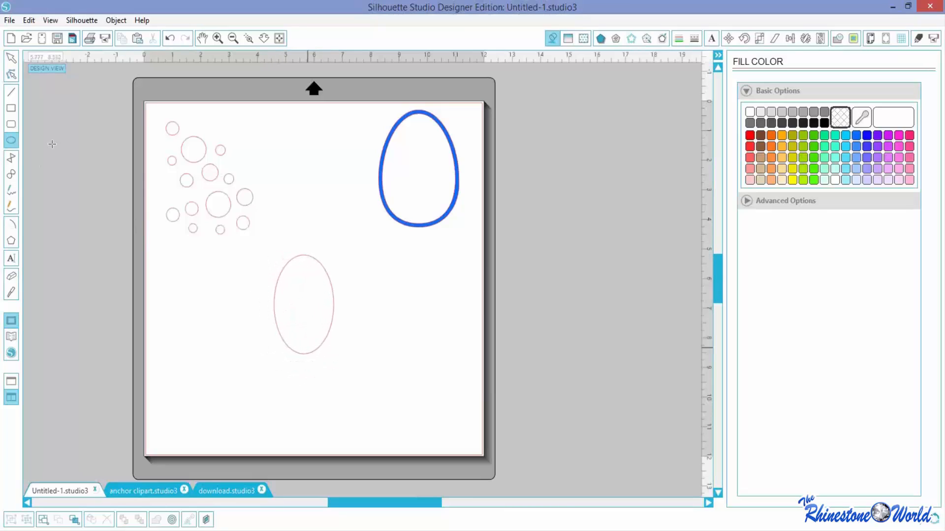
pyautogui.click(12, 75)
pyautogui.click(304, 354)
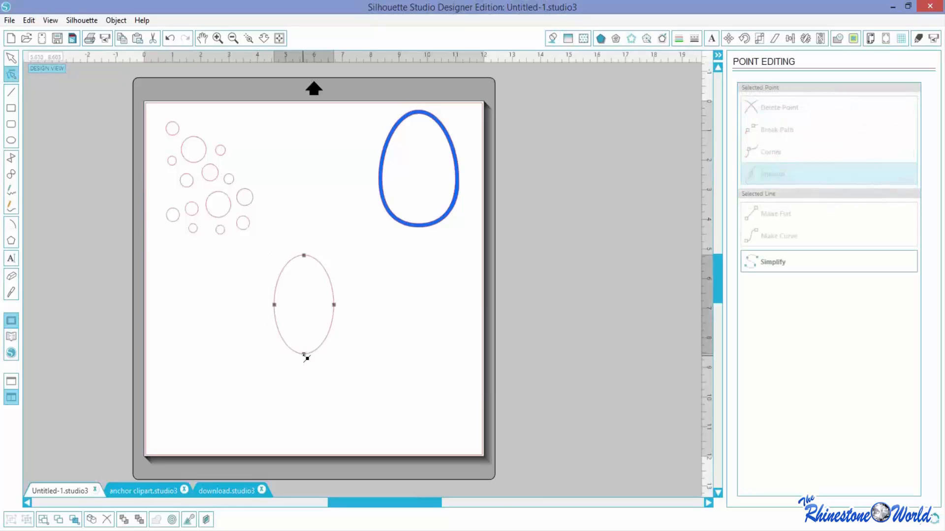
pyautogui.moveTo(304, 354); pyautogui.dragTo(304, 343)
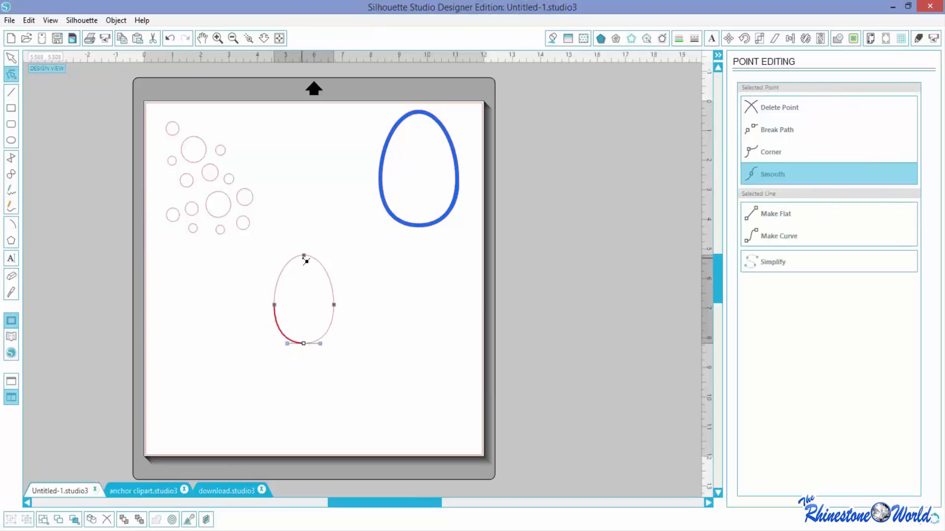
pyautogui.moveTo(304, 257); pyautogui.dragTo(306, 247)
pyautogui.click(390, 426)
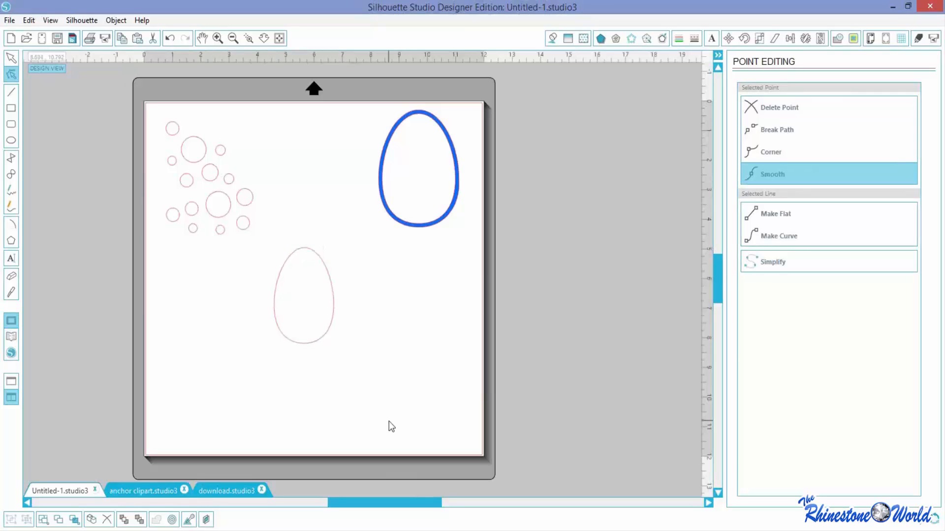
# Step: Make two copies of the egg to the right of the original
pyautogui.click(316, 348)
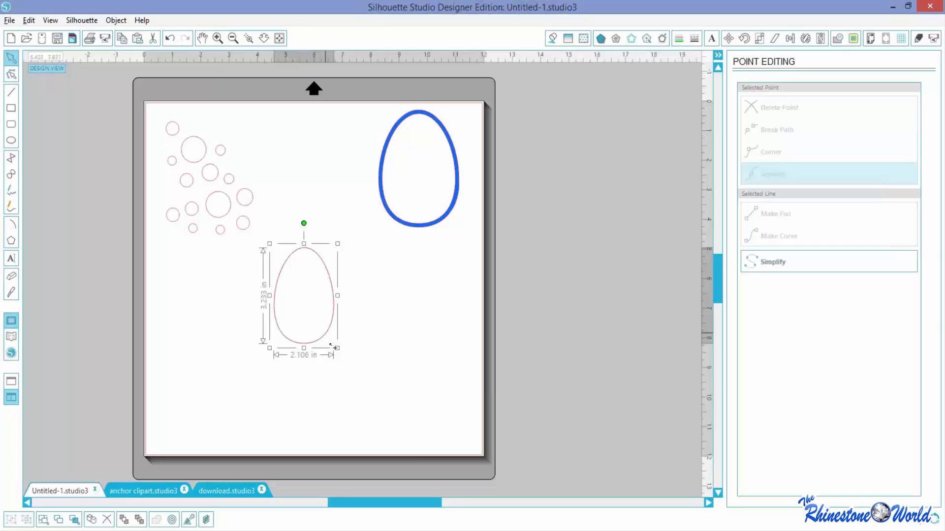
pyautogui.moveTo(326, 339); pyautogui.dragTo(427, 342)
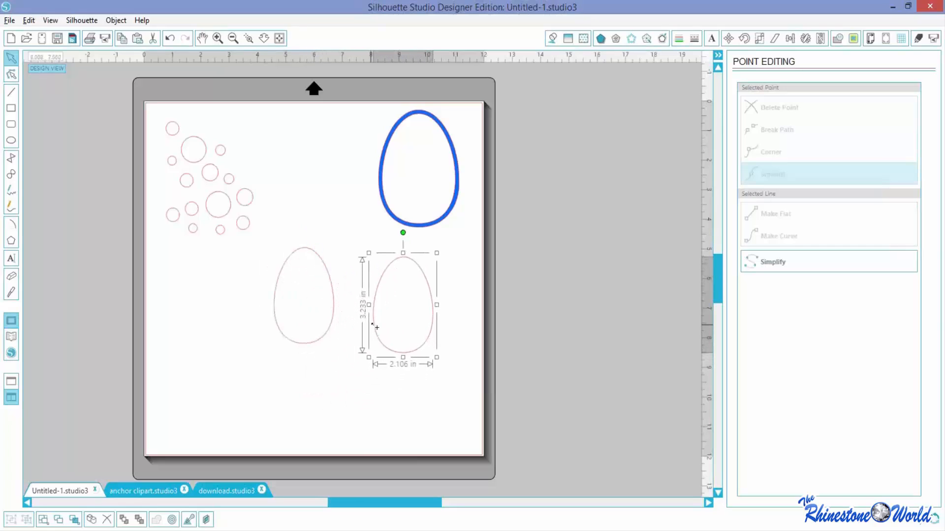
pyautogui.moveTo(374, 325); pyautogui.dragTo(455, 340)
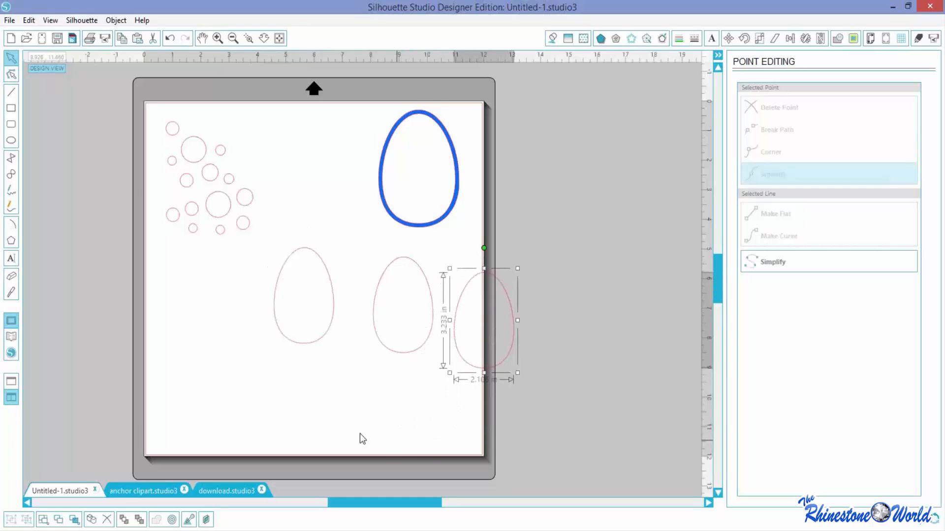
# Step: Position the original egg over the circle pattern and crop the circles to the egg's outline
pyautogui.click(319, 346)
pyautogui.moveTo(298, 339); pyautogui.dragTo(219, 241)
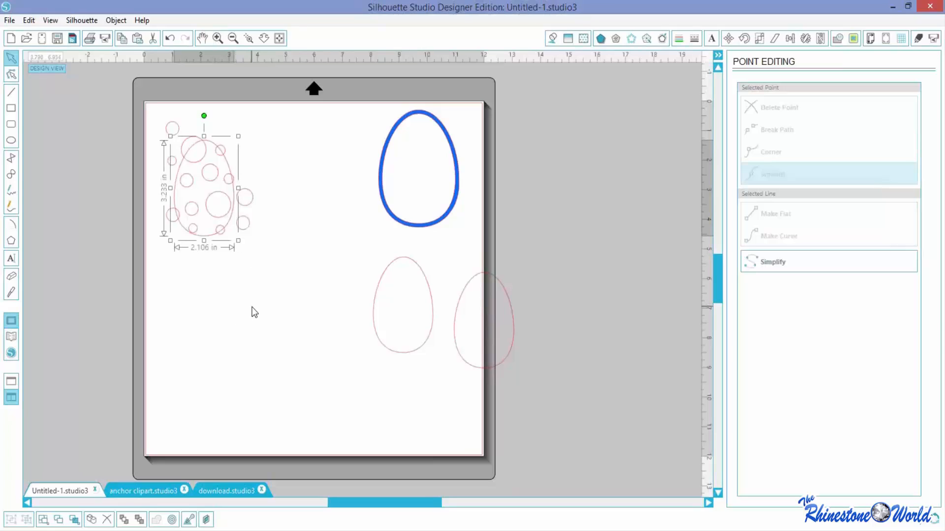
pyautogui.moveTo(264, 303); pyautogui.dragTo(159, 110)
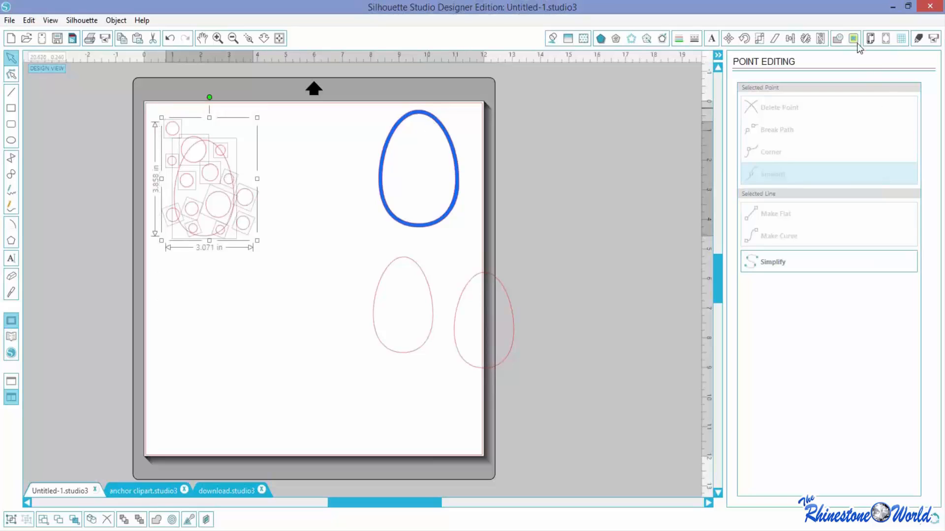
pyautogui.click(839, 39)
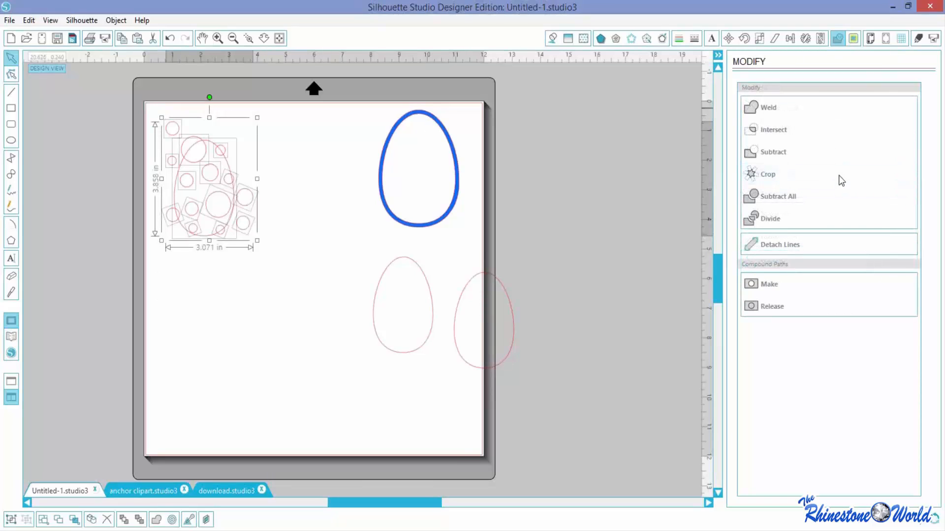
pyautogui.click(763, 178)
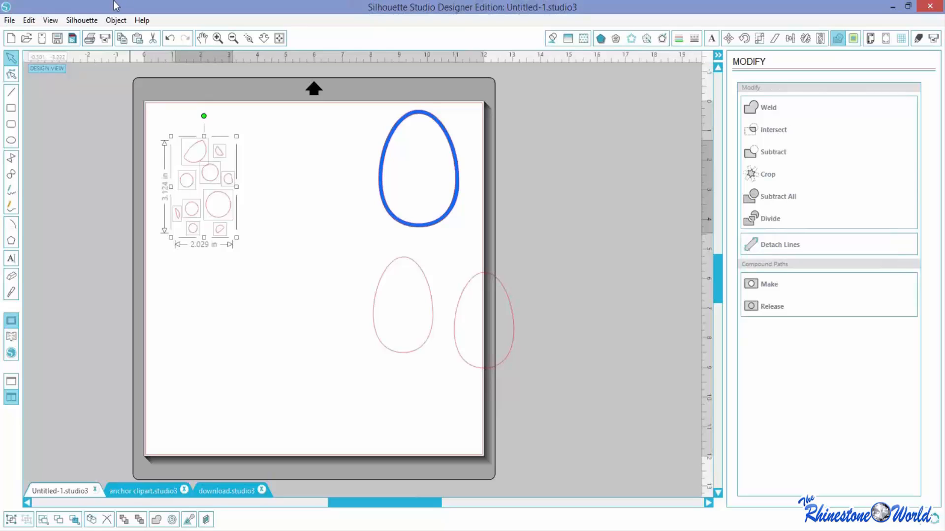
# Step: Group the cropped circle pieces
pyautogui.click(115, 20)
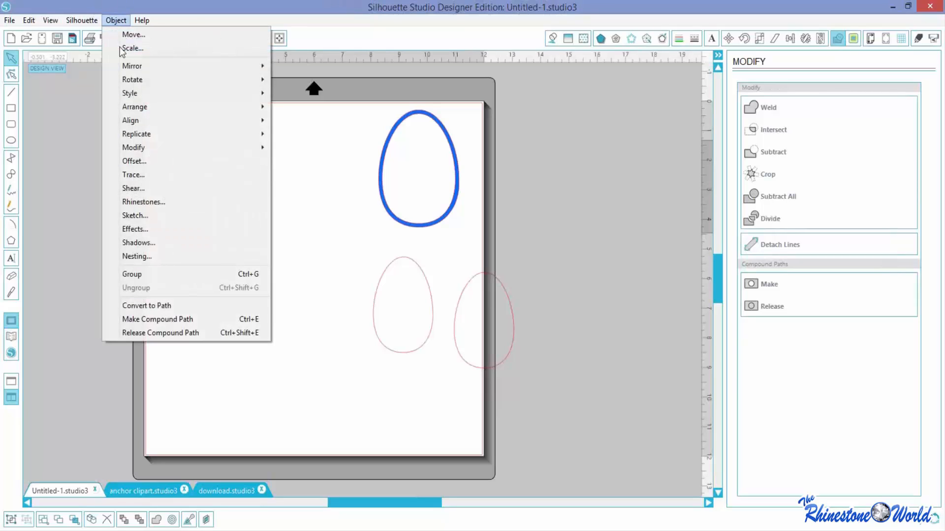
pyautogui.click(146, 274)
pyautogui.click(270, 375)
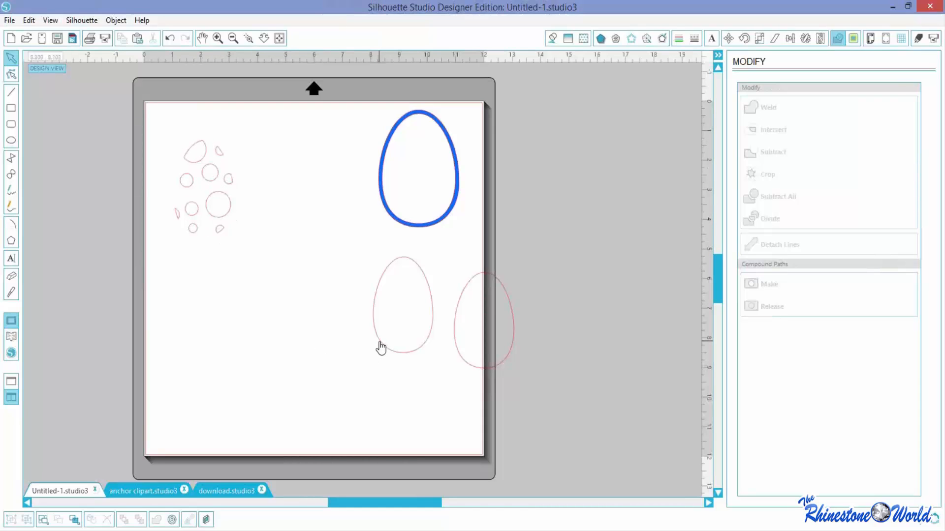
# Step: Move the nearer egg copy onto the grouped dots and center-align the two
pyautogui.moveTo(379, 346); pyautogui.dragTo(178, 232)
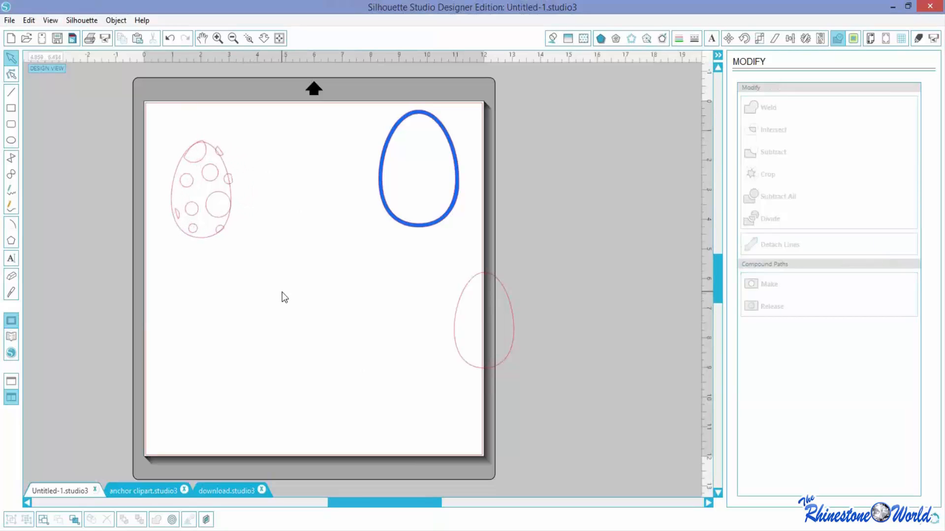
pyautogui.moveTo(282, 293); pyautogui.dragTo(178, 142)
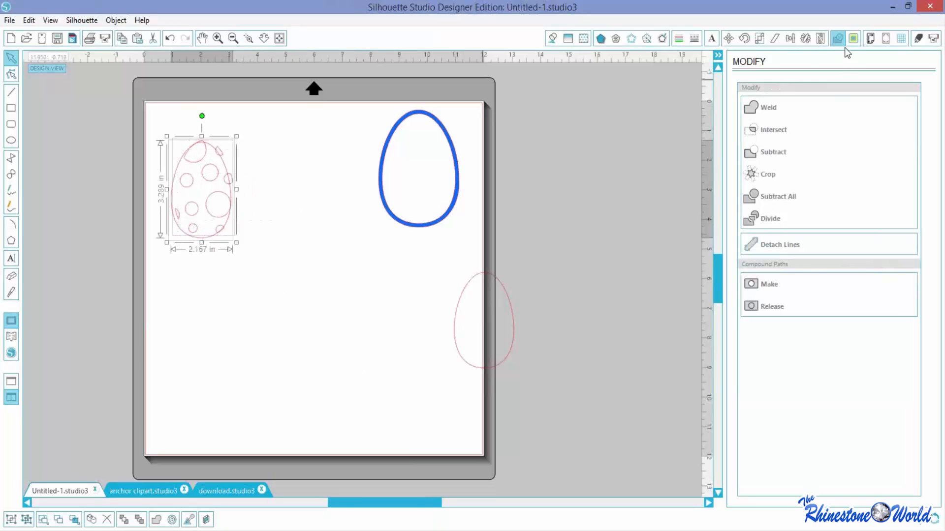
pyautogui.click(790, 38)
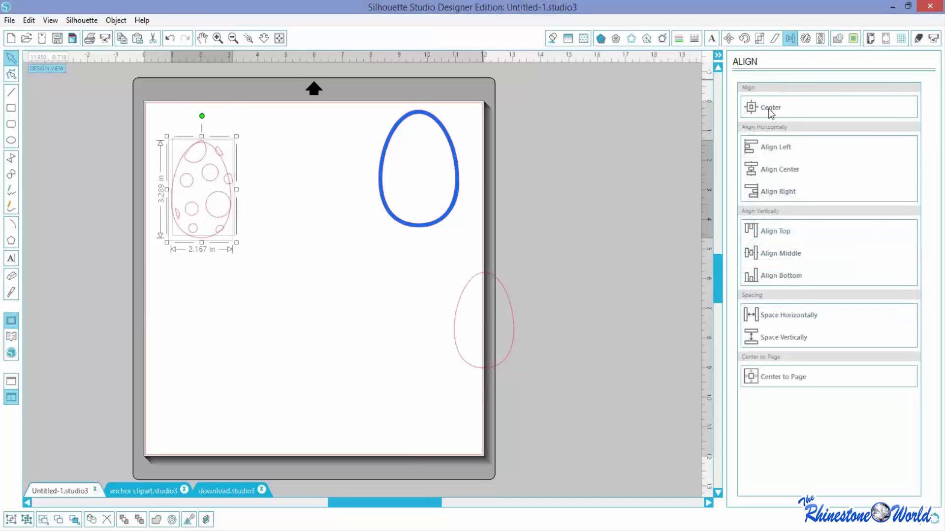
pyautogui.click(770, 110)
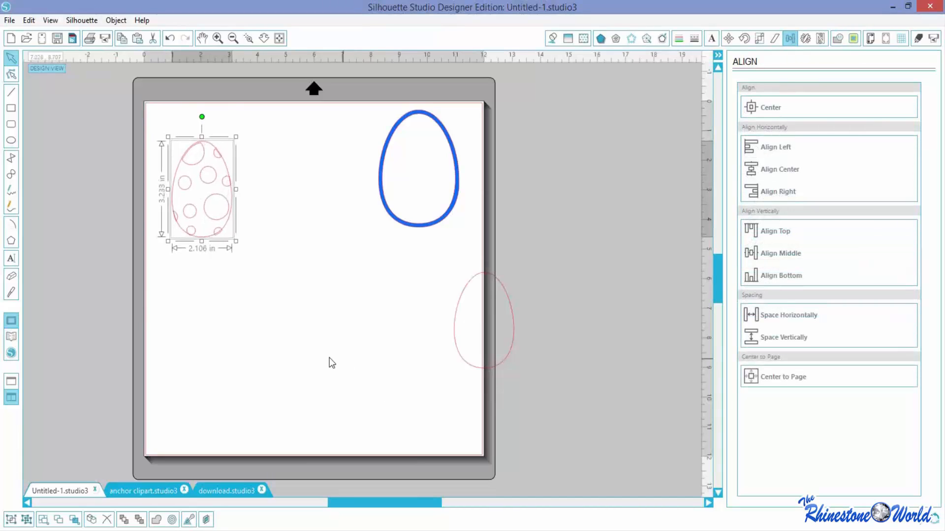
pyautogui.click(268, 167)
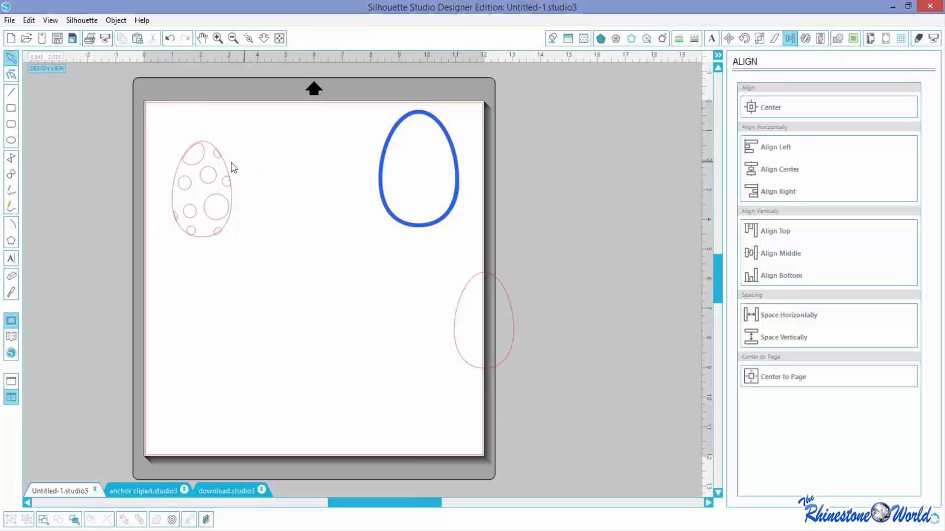
# Step: Nudge the egg outline down slightly so it lines up with the cropped dots
pyautogui.click(230, 167)
pyautogui.press('Down')
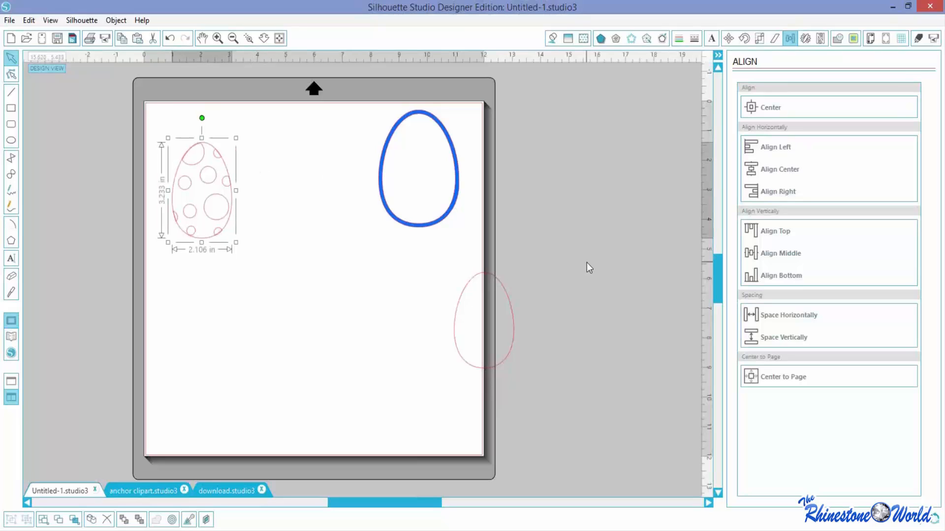
pyautogui.press('Down')
pyautogui.click(247, 363)
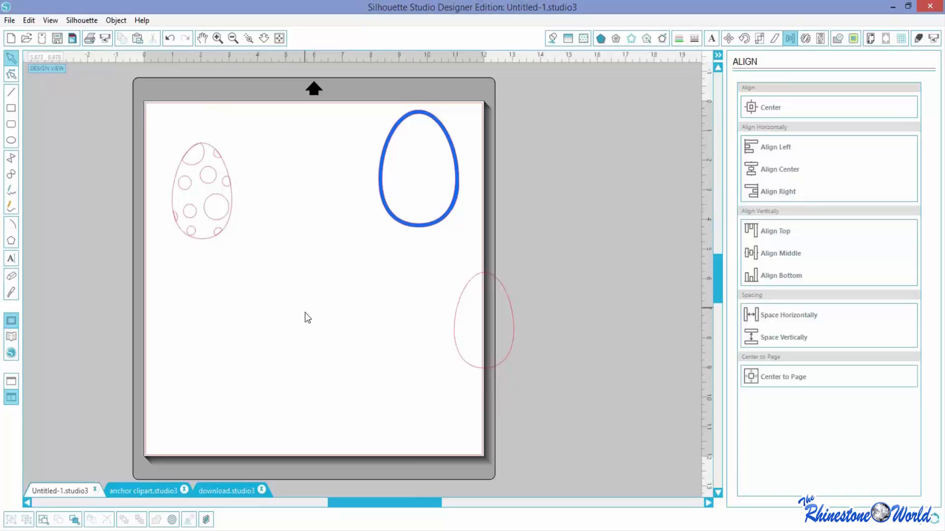
# Step: Combine the egg outline and its dots into a compound path and move it closer to the page's middle
pyautogui.moveTo(307, 318); pyautogui.dragTo(179, 131)
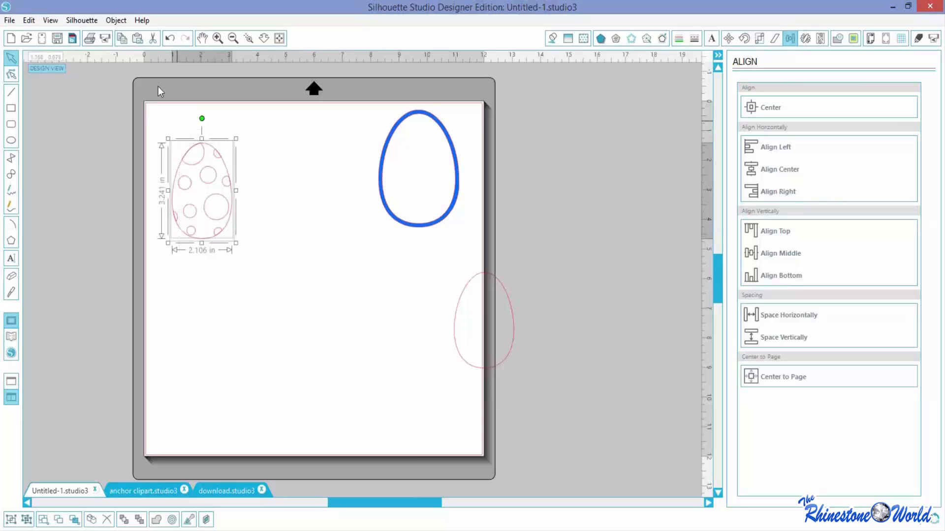
pyautogui.click(116, 20)
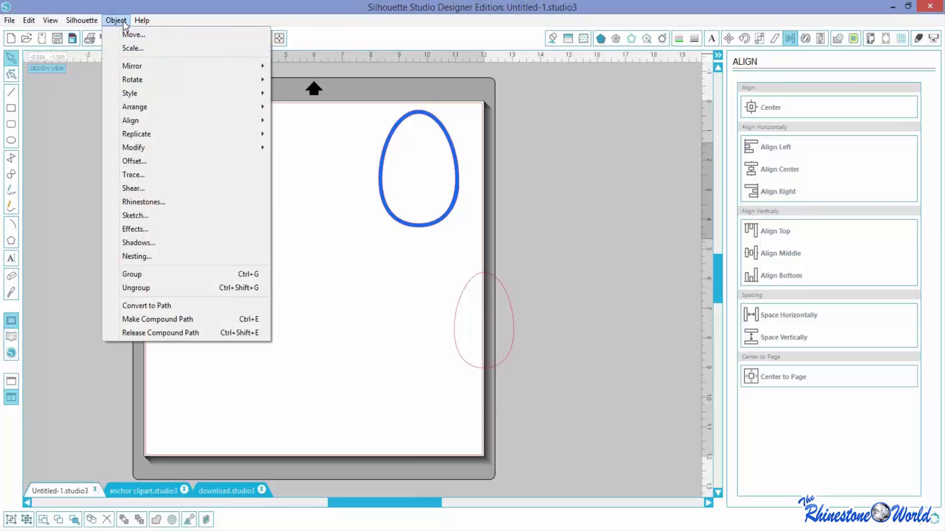
pyautogui.click(135, 320)
pyautogui.click(190, 270)
pyautogui.moveTo(205, 239); pyautogui.dragTo(243, 284)
pyautogui.click(270, 329)
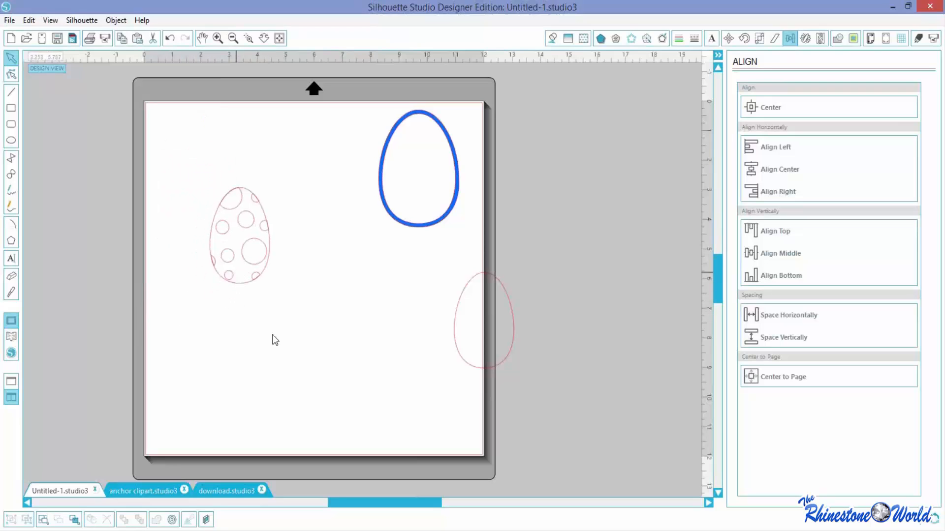
# Step: Fill the dotted egg with hot pink and shift it slightly to the right
pyautogui.moveTo(288, 401); pyautogui.dragTo(187, 160)
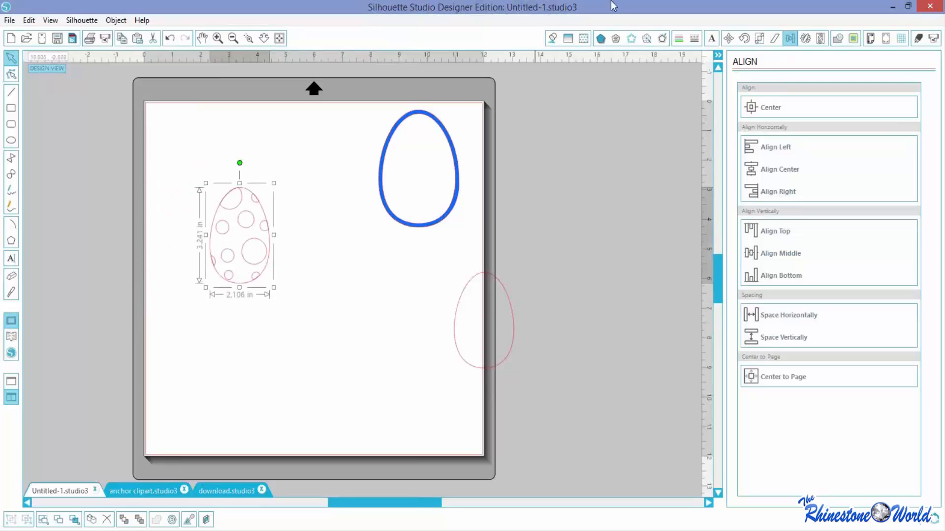
pyautogui.click(553, 38)
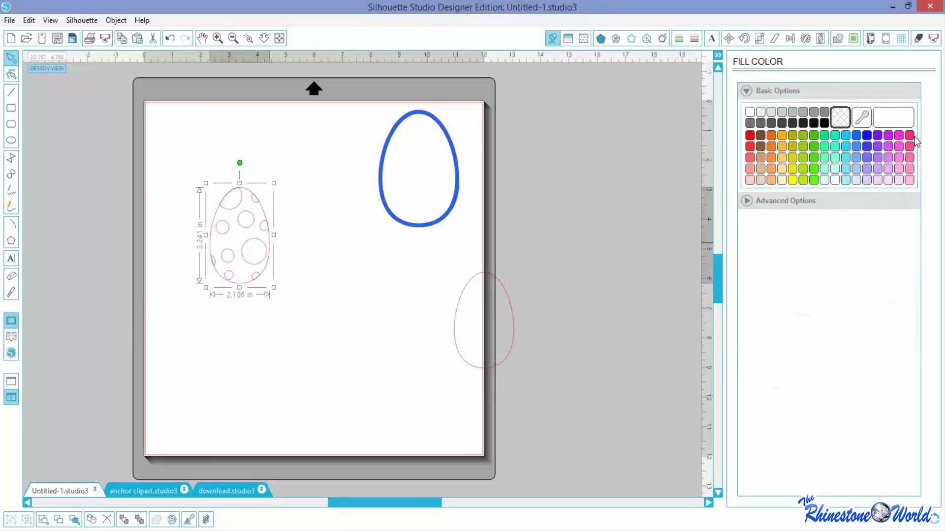
pyautogui.click(909, 135)
pyautogui.click(388, 319)
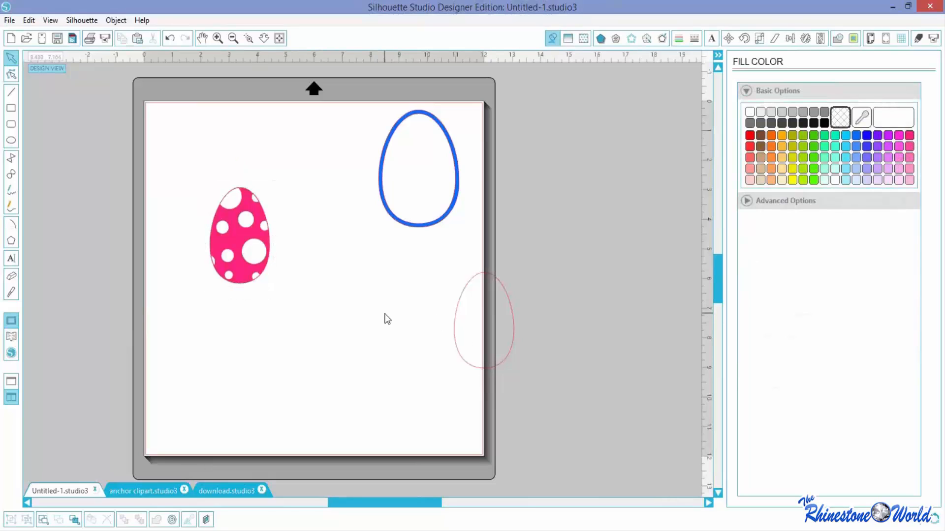
pyautogui.moveTo(268, 275)
pyautogui.mouseDown()
pyautogui.moveTo(281, 250)
pyautogui.moveTo(279, 270)
pyautogui.mouseUp()
pyautogui.click(278, 270)
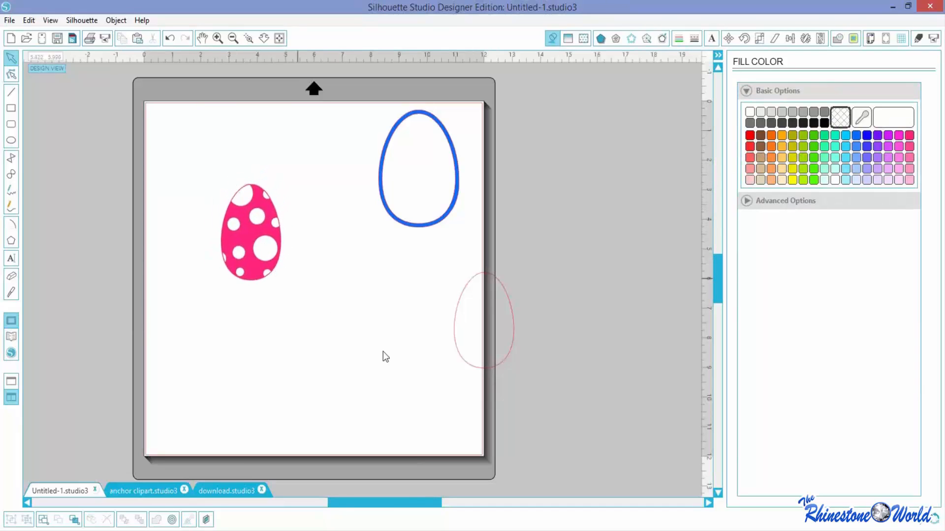
# Step: Move the spare egg outline fully onto the page, below and to the right of the pink egg
pyautogui.moveTo(458, 364); pyautogui.dragTo(299, 327)
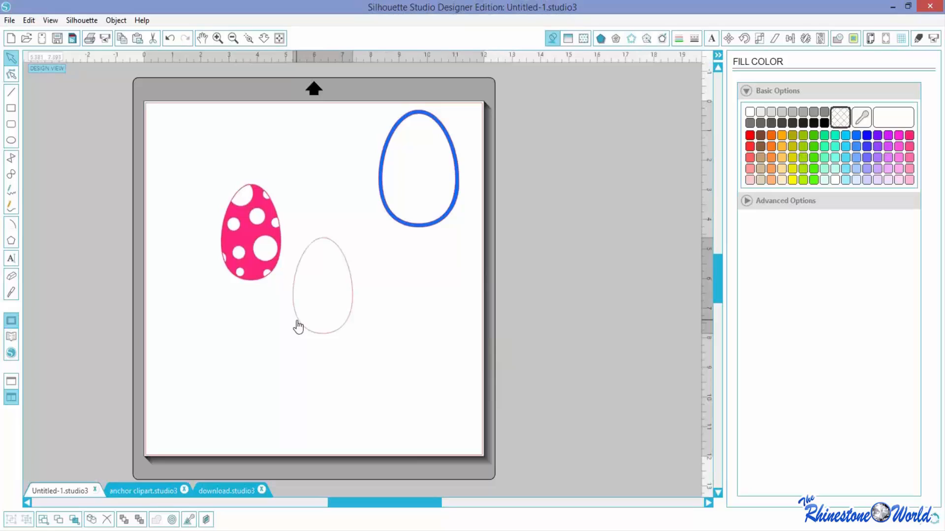
pyautogui.click(298, 327)
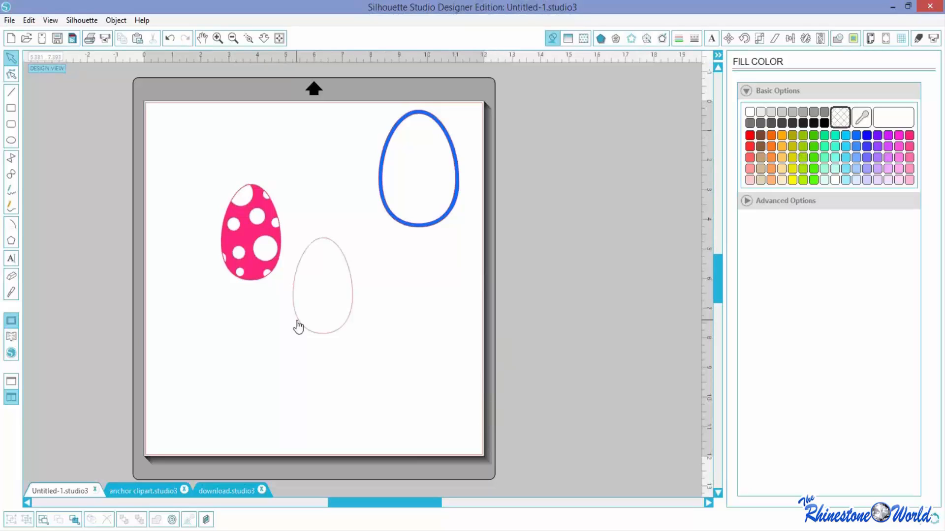
pyautogui.moveTo(298, 327); pyautogui.dragTo(328, 341)
pyautogui.click(328, 342)
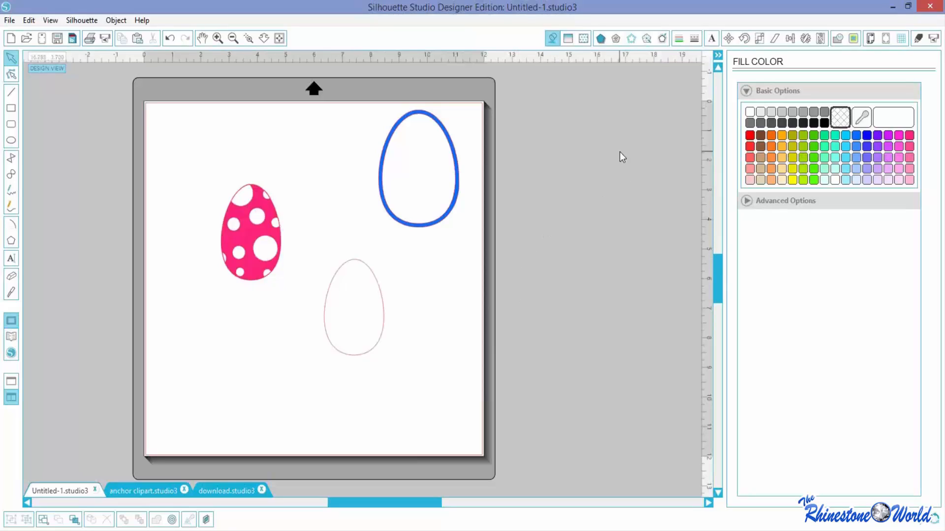
# Step: Create a rounded 0.125 in offset of the spare egg and move the original egg away to the right
pyautogui.click(380, 344)
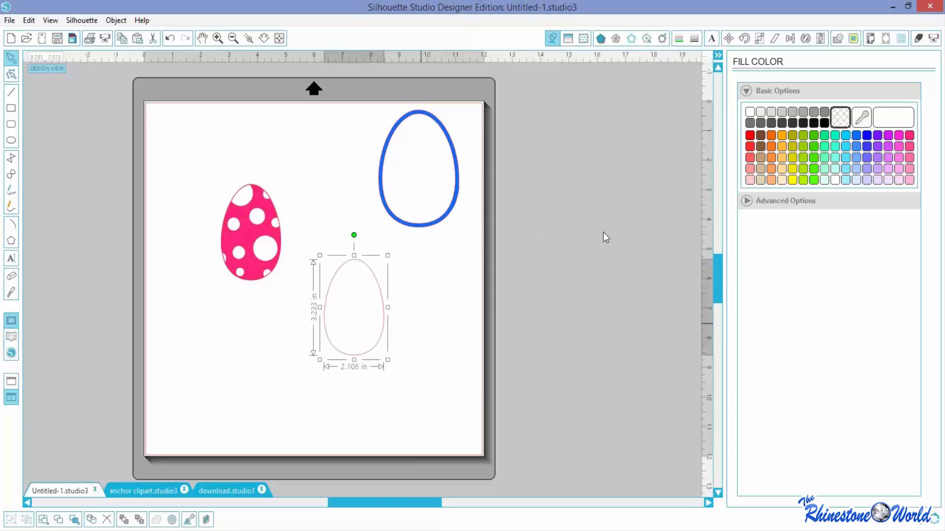
pyautogui.click(663, 39)
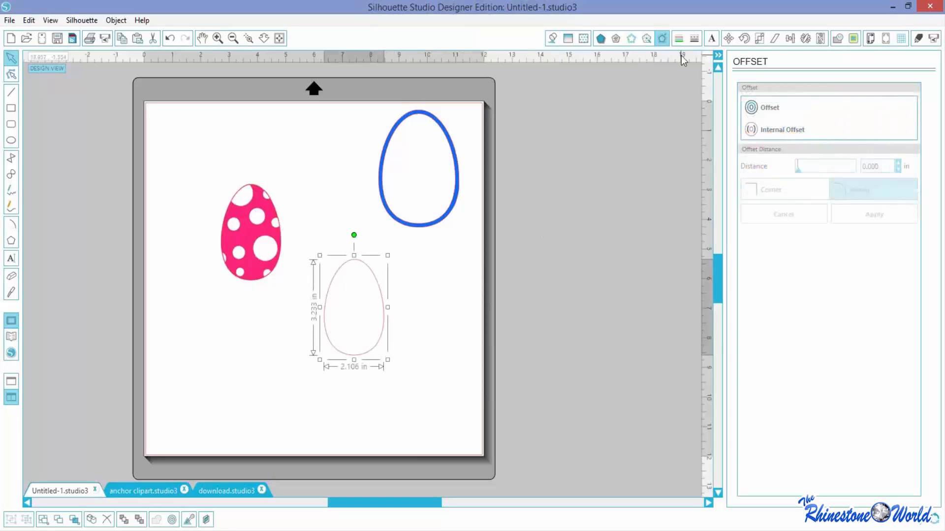
pyautogui.click(769, 109)
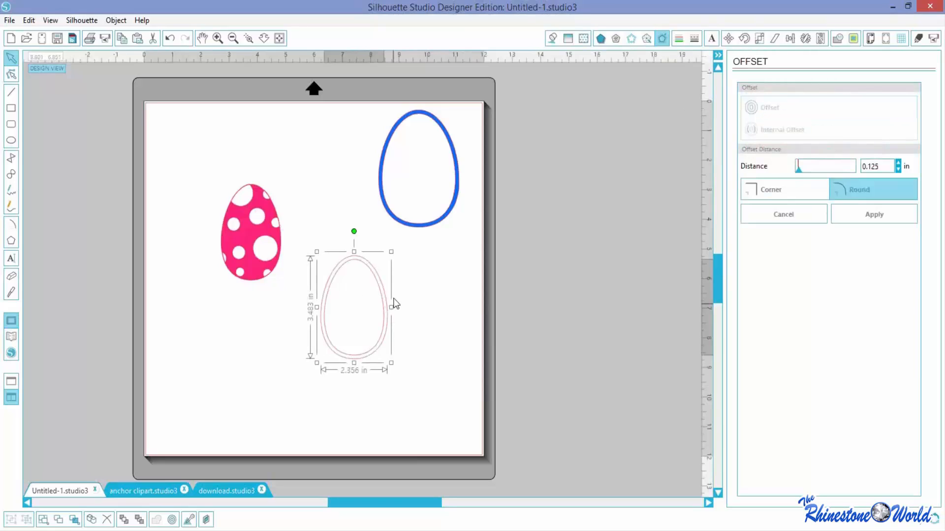
pyautogui.moveTo(385, 316); pyautogui.dragTo(473, 305)
pyautogui.click(390, 319)
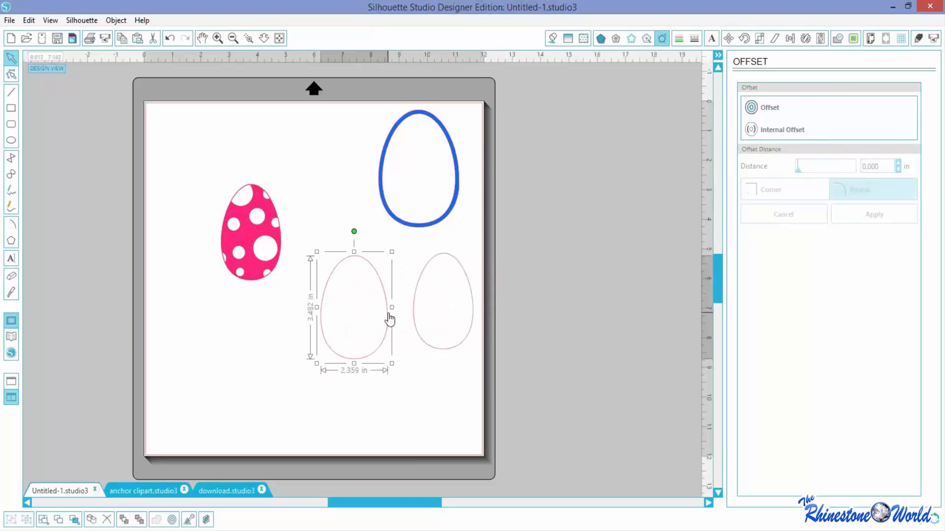
# Step: Apply a 10ss edge rhinestone effect to the offset egg and place it around the pink dotted egg
pyautogui.click(632, 39)
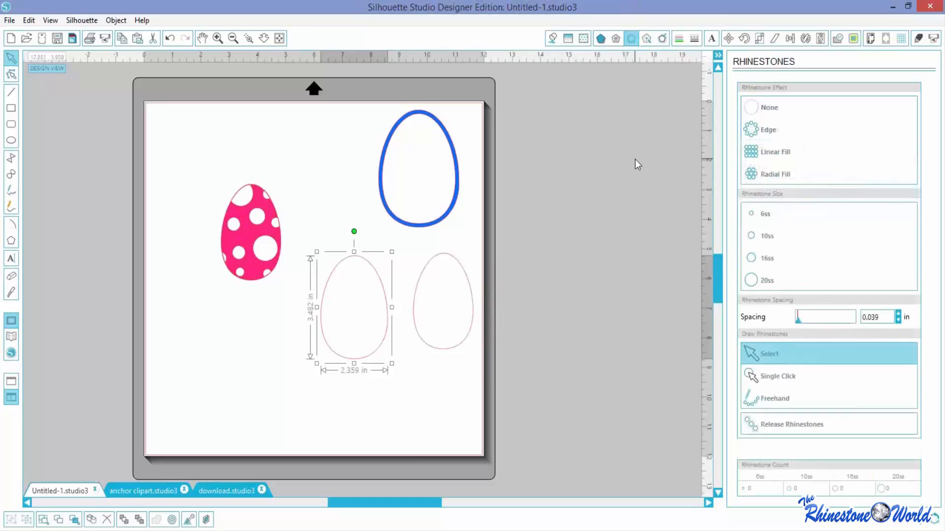
pyautogui.click(767, 132)
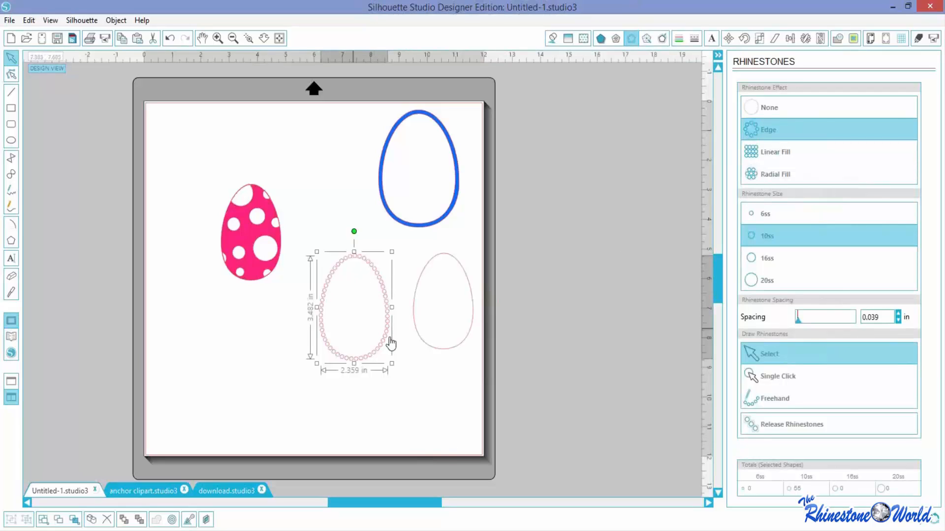
pyautogui.moveTo(389, 345); pyautogui.dragTo(283, 271)
# Step: Center-align the pink dotted egg with its rhinestone border
pyautogui.keyDown('shift'); pyautogui.click(257, 246); pyautogui.keyUp('shift')
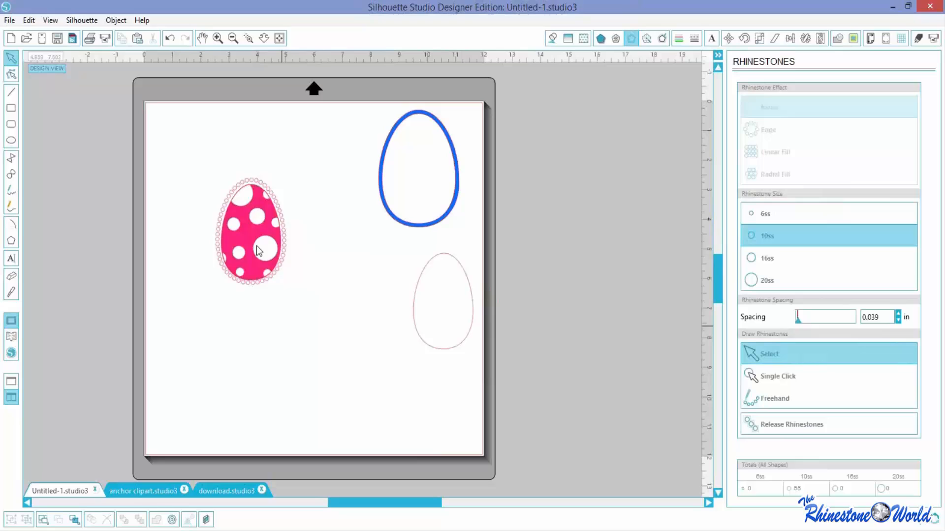
pyautogui.click(789, 39)
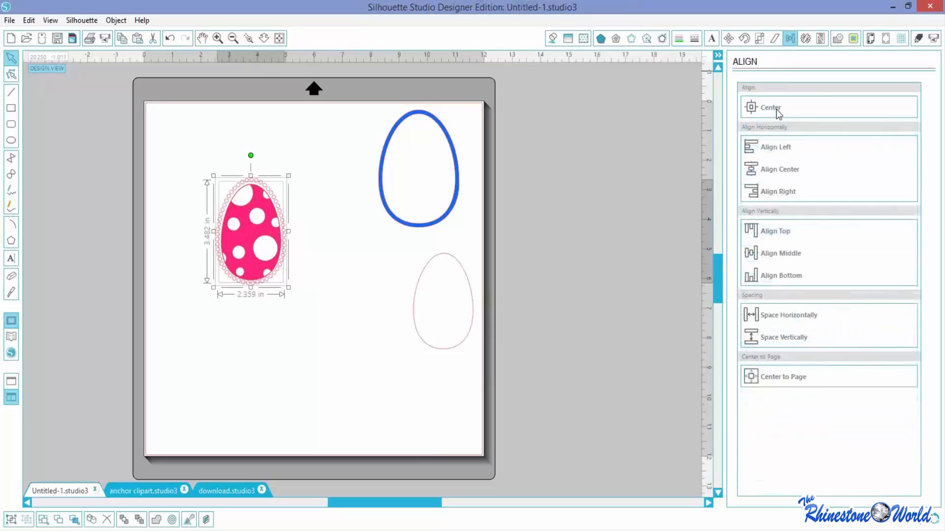
pyautogui.click(776, 109)
pyautogui.click(336, 349)
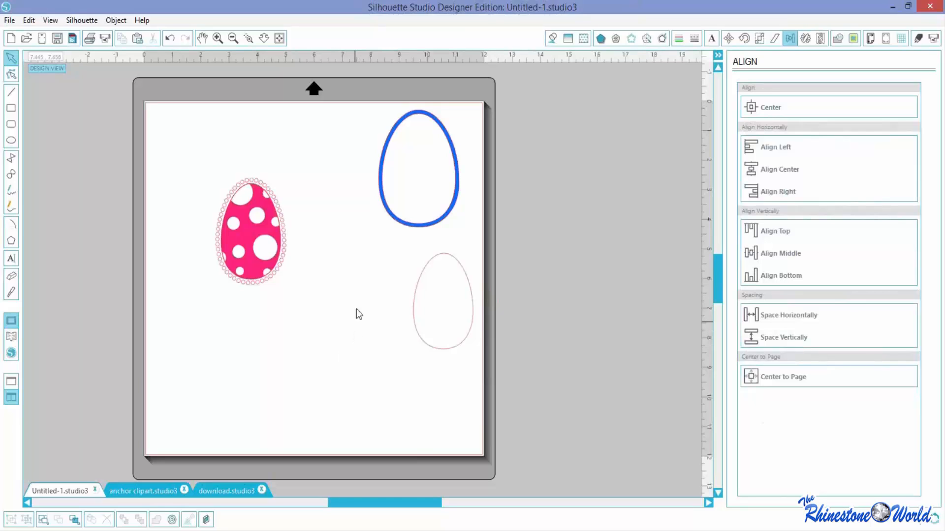
# Step: Move the spare egg outline nearer the page's middle and delete every egg on the page
pyautogui.click(443, 256)
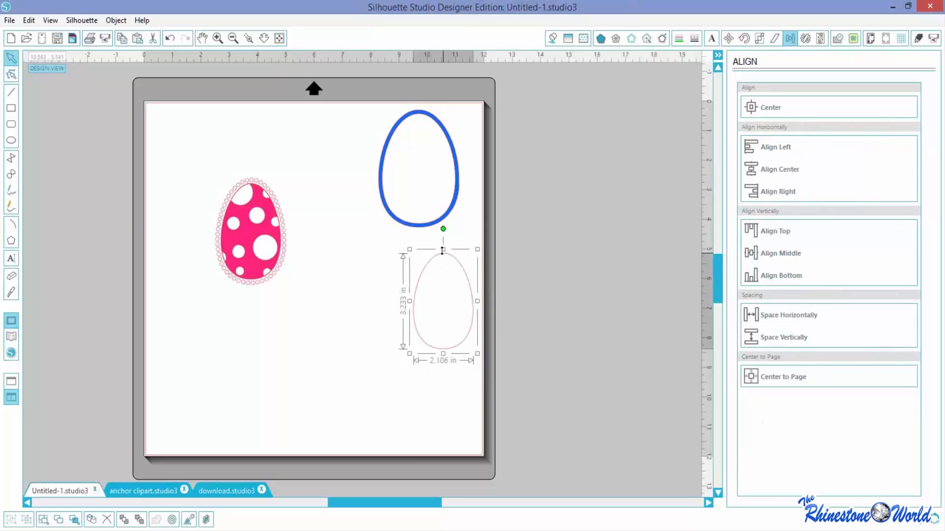
pyautogui.moveTo(455, 264); pyautogui.dragTo(349, 274)
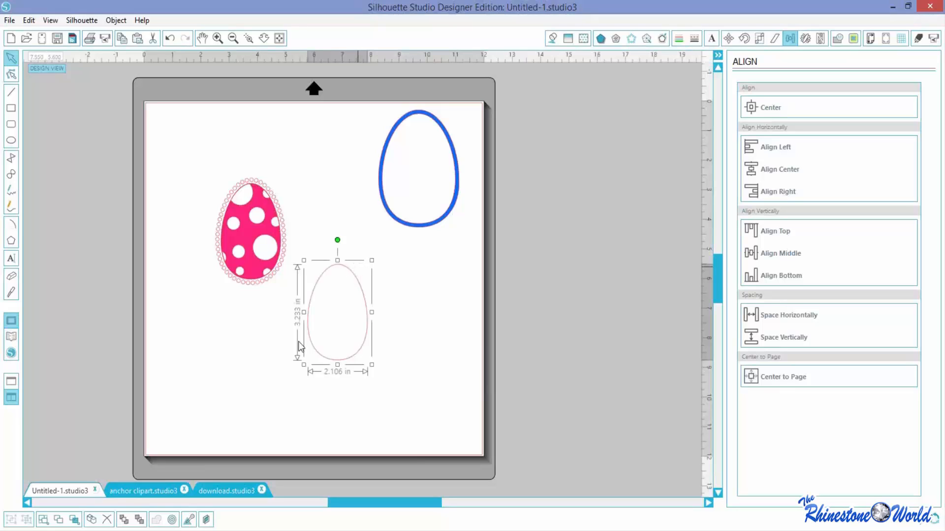
pyautogui.moveTo(179, 104); pyautogui.dragTo(459, 415)
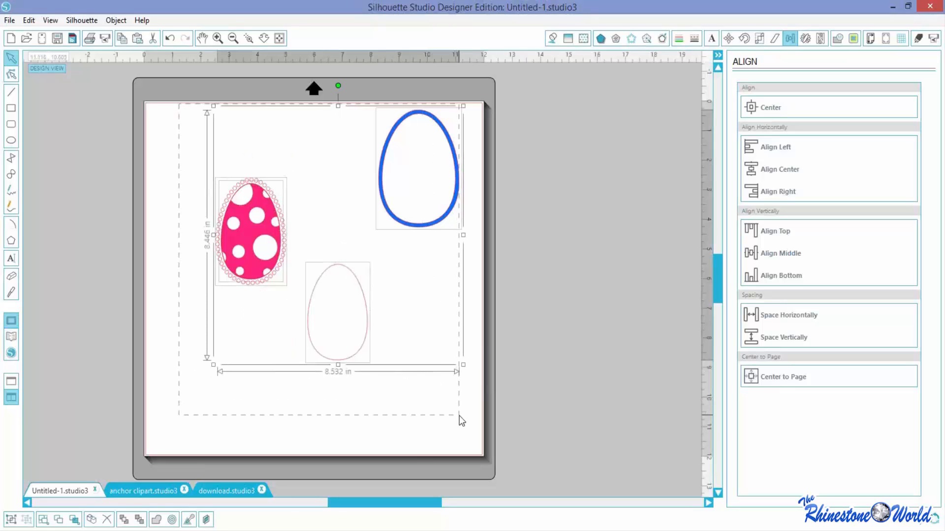
pyautogui.press('Delete')
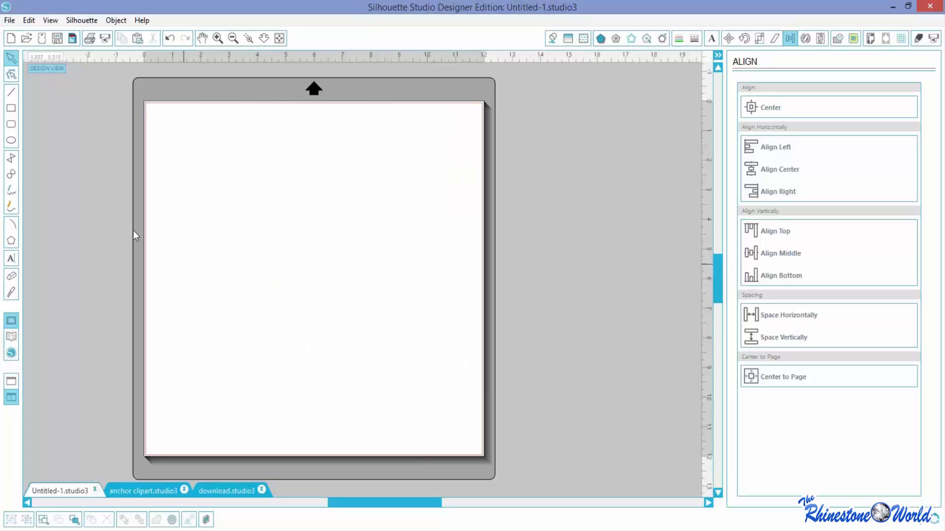
# Step: Draw an ellipse and reshape it by its bottom and top points into an egg about 1.81 by 2.80 in
pyautogui.click(12, 142)
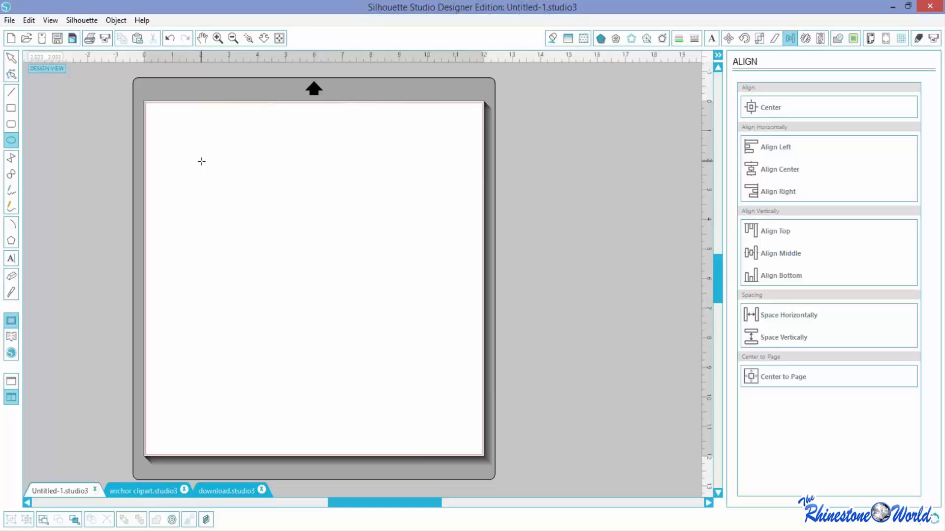
pyautogui.moveTo(201, 161); pyautogui.dragTo(253, 251)
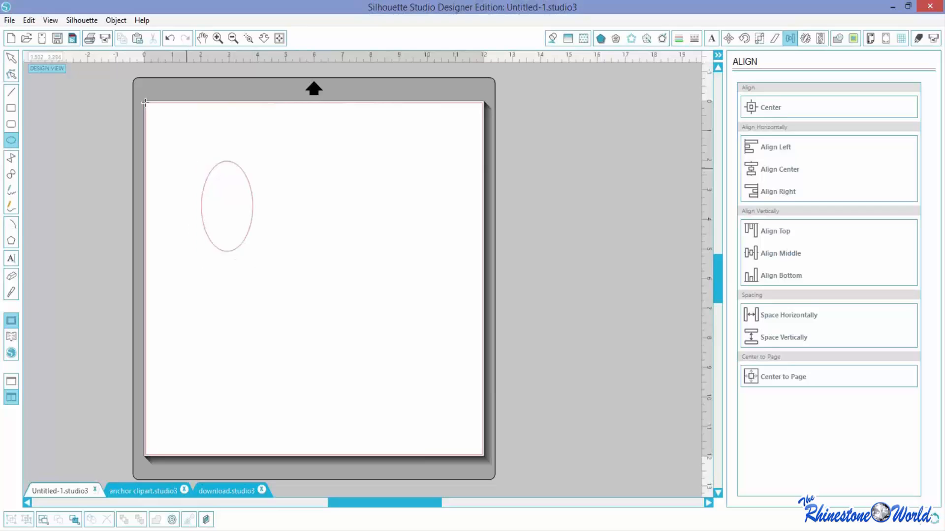
pyautogui.click(11, 73)
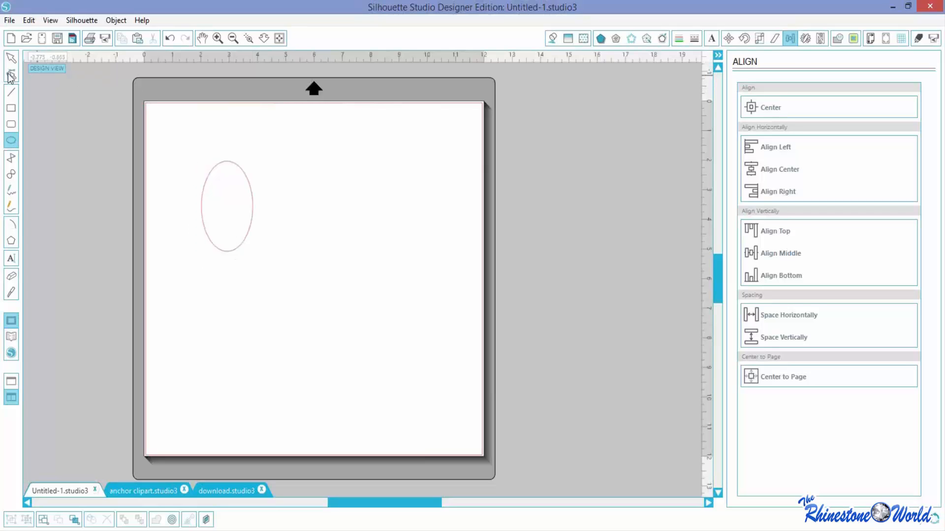
pyautogui.click(227, 252)
pyautogui.moveTo(228, 252); pyautogui.dragTo(231, 239)
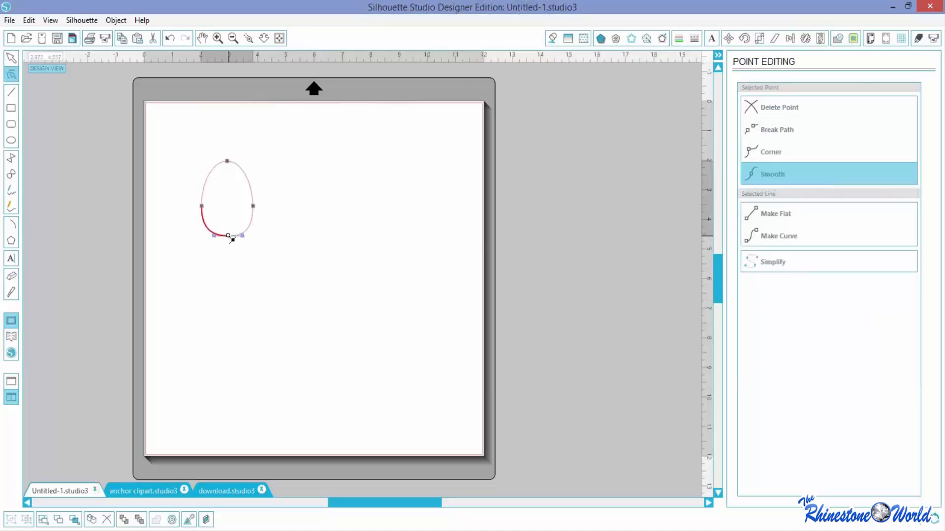
pyautogui.moveTo(227, 161); pyautogui.dragTo(230, 156)
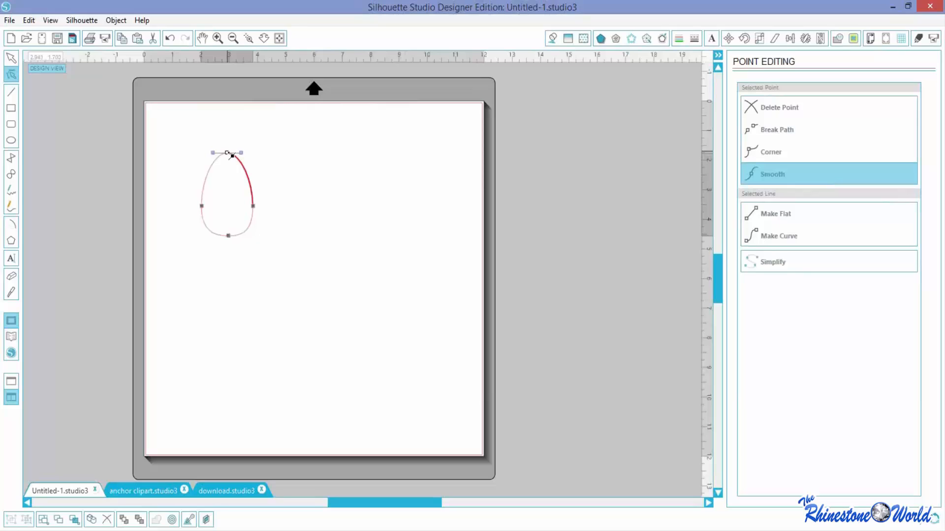
pyautogui.click(272, 370)
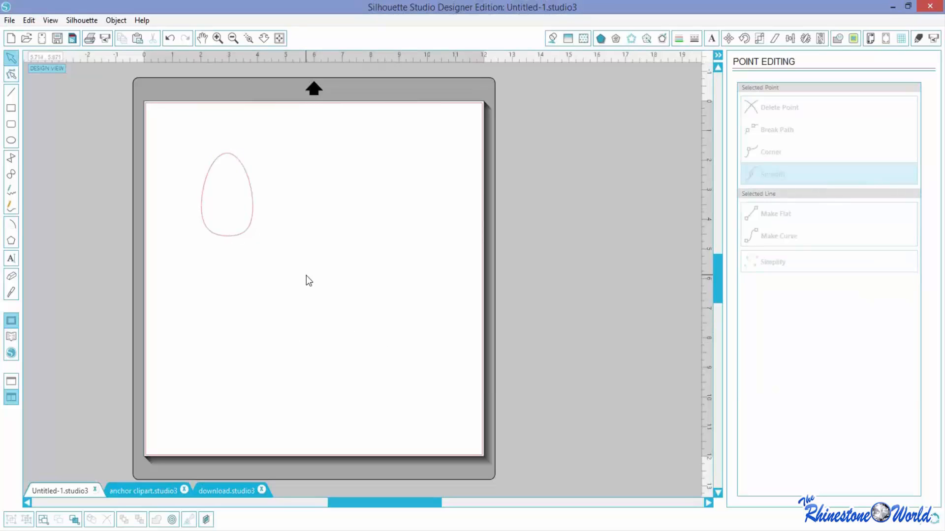
# Step: Make a copy of the egg to the lower right and apply a 10ss edge rhinestone effect to it
pyautogui.moveTo(306, 276); pyautogui.dragTo(423, 283)
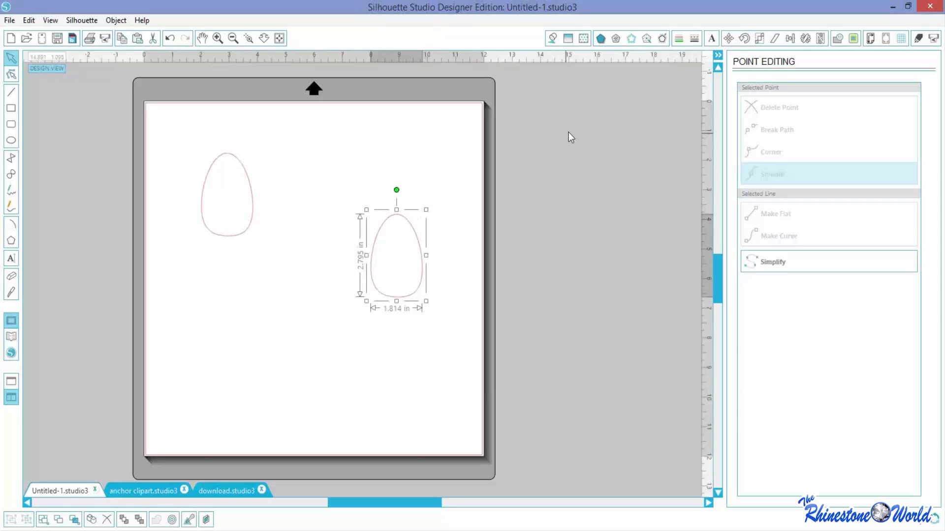
pyautogui.click(633, 39)
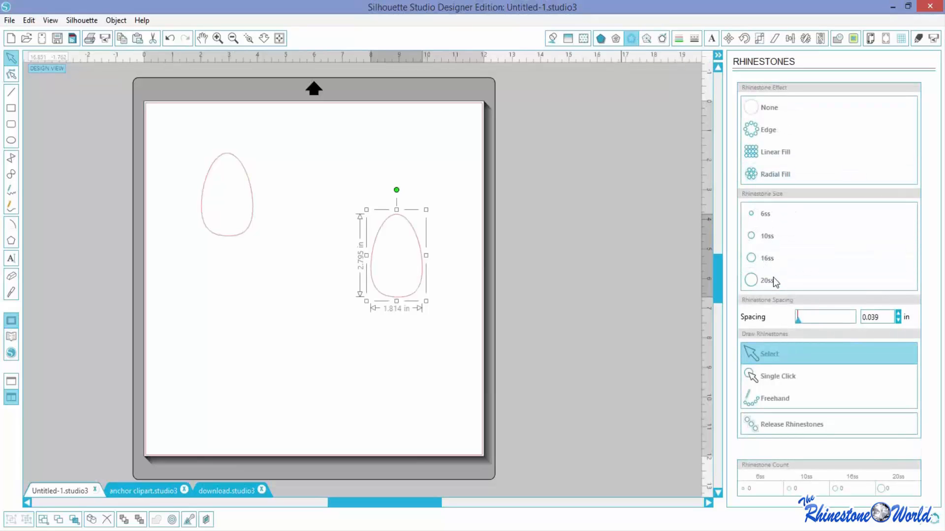
pyautogui.click(762, 132)
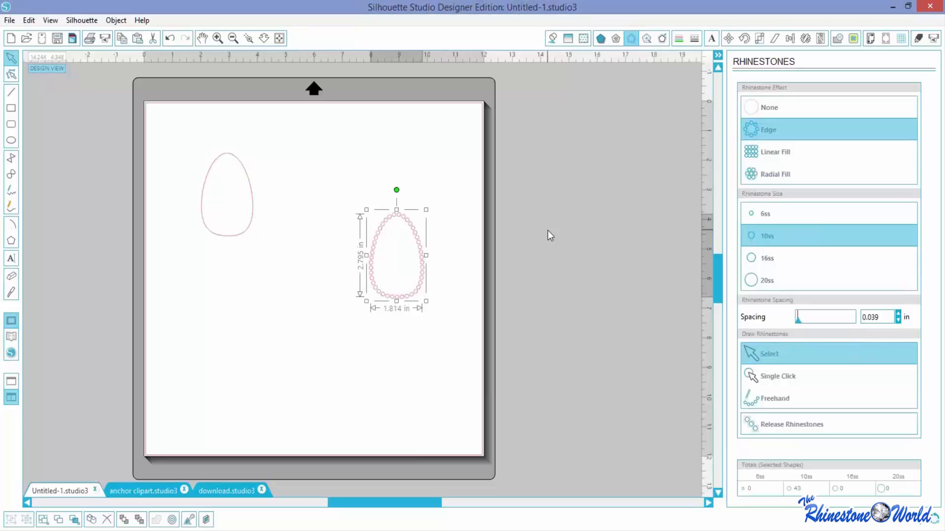
# Step: Try the 6ss, 16ss and 20ss rhinestone sizes on the egg copy's edge and return to 10ss
pyautogui.click(761, 213)
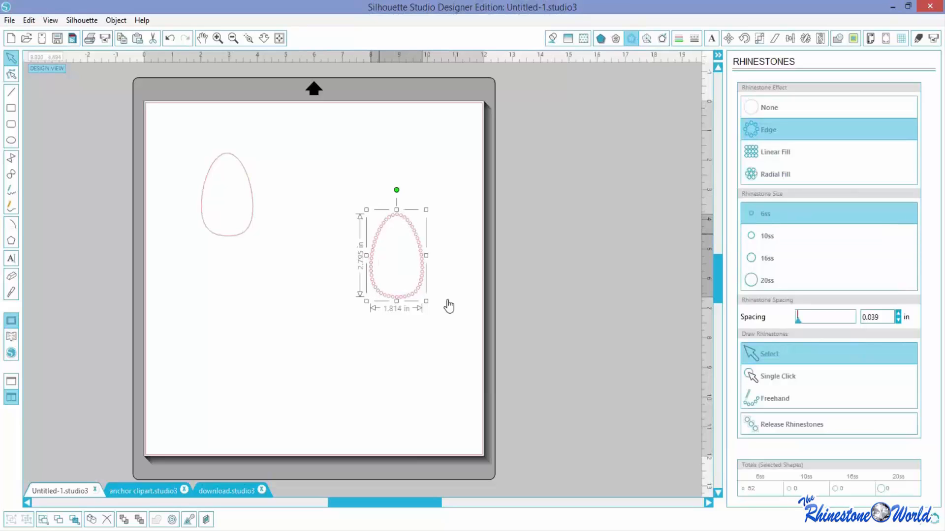
pyautogui.click(761, 255)
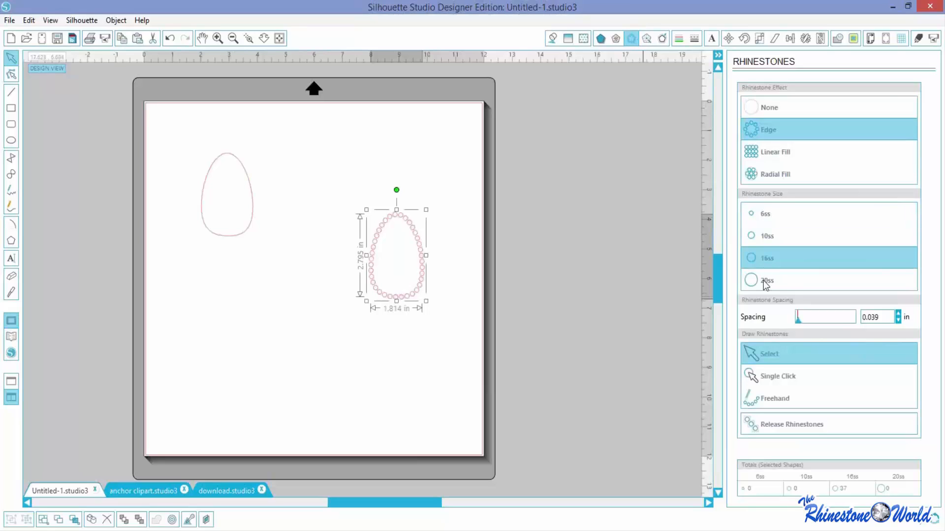
pyautogui.click(763, 281)
pyautogui.click(763, 258)
pyautogui.click(766, 238)
pyautogui.click(764, 220)
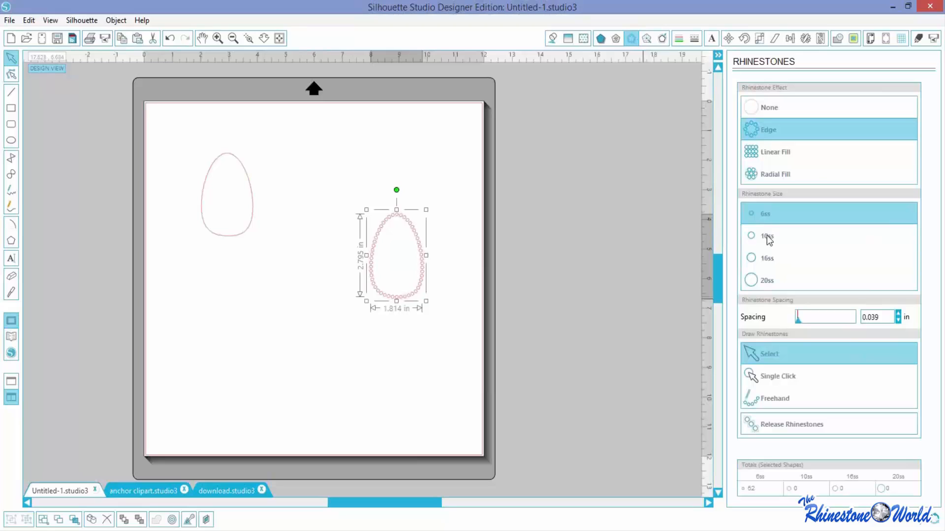
pyautogui.click(767, 244)
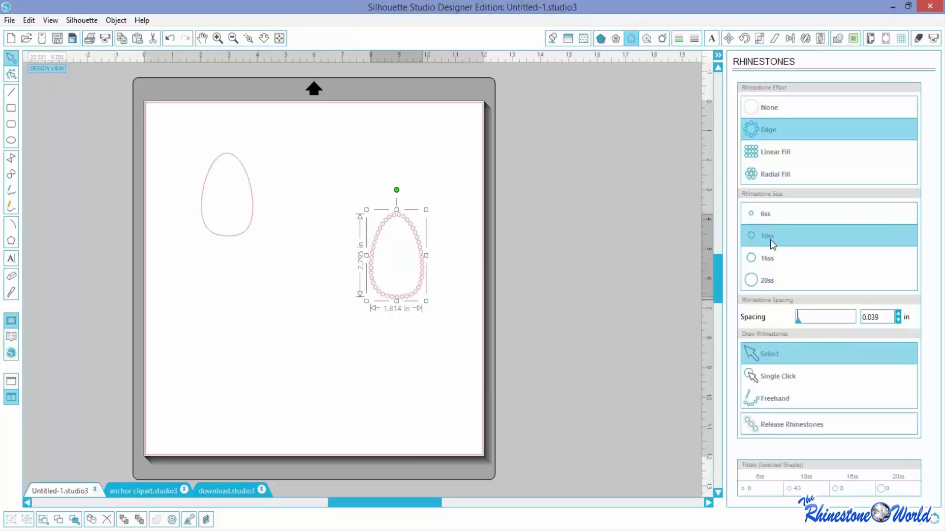
pyautogui.click(431, 379)
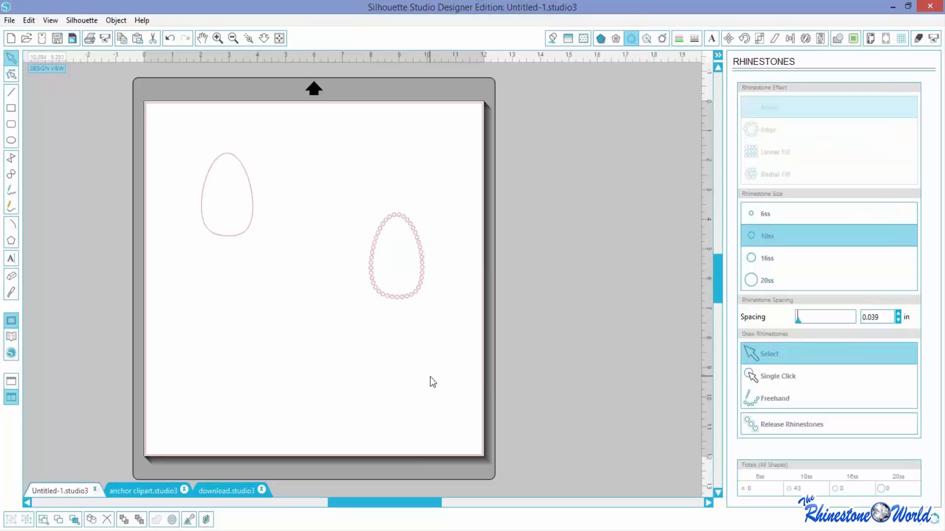
# Step: Delete the rhinestone-edged egg and duplicate the plain egg twice to form a row of three eggs
pyautogui.click(399, 297)
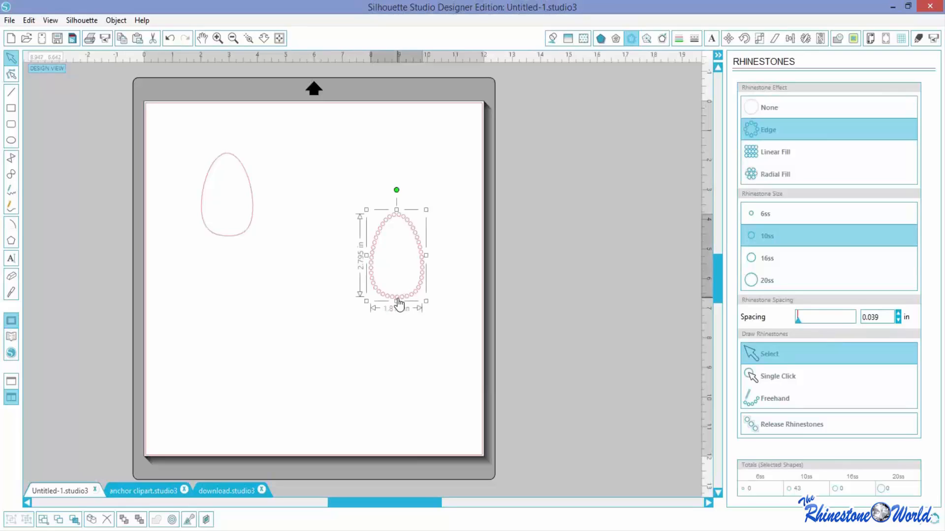
pyautogui.press('Delete')
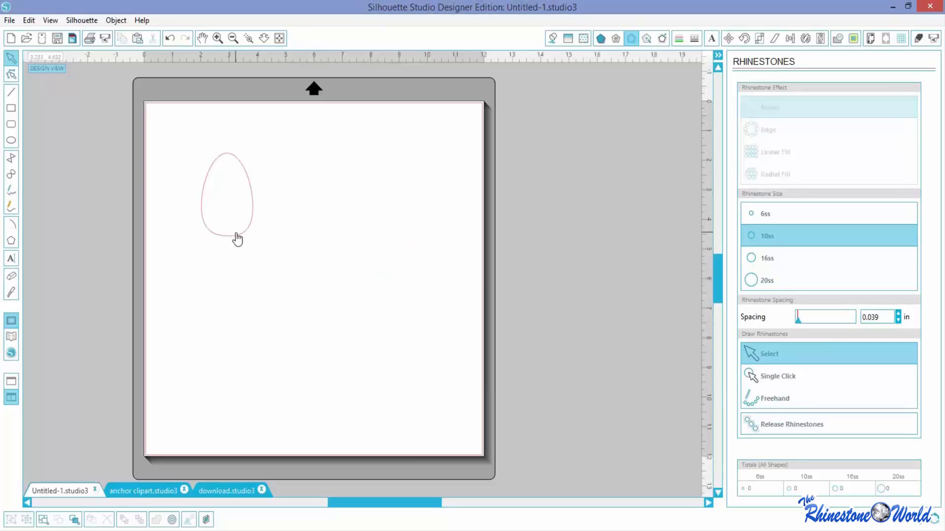
pyautogui.click(238, 239)
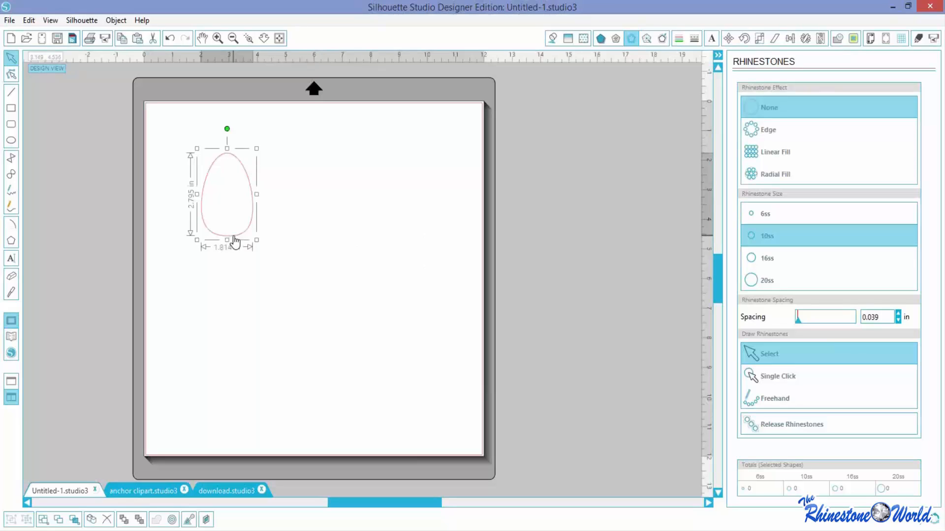
pyautogui.moveTo(237, 239); pyautogui.dragTo(363, 233)
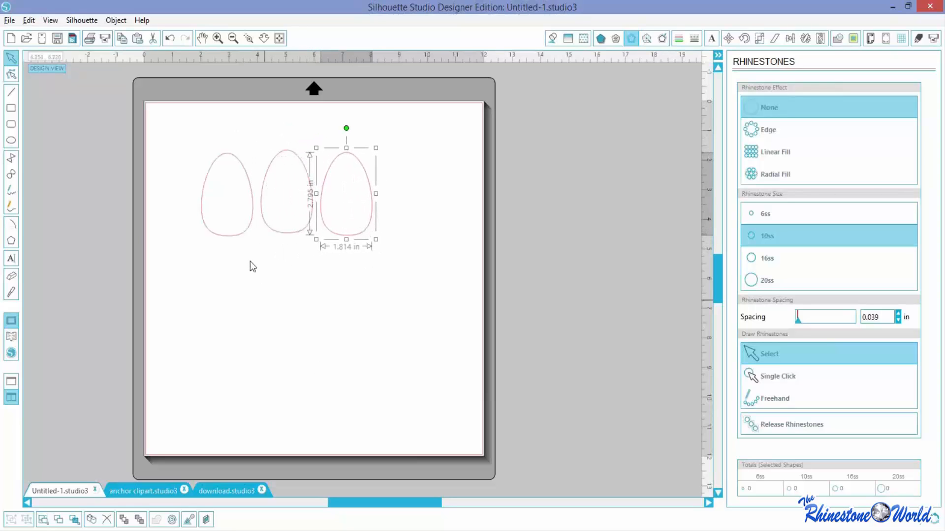
# Step: Fill the three eggs from left to right with yellow, light lavender and light pink
pyautogui.click(238, 236)
pyautogui.click(552, 38)
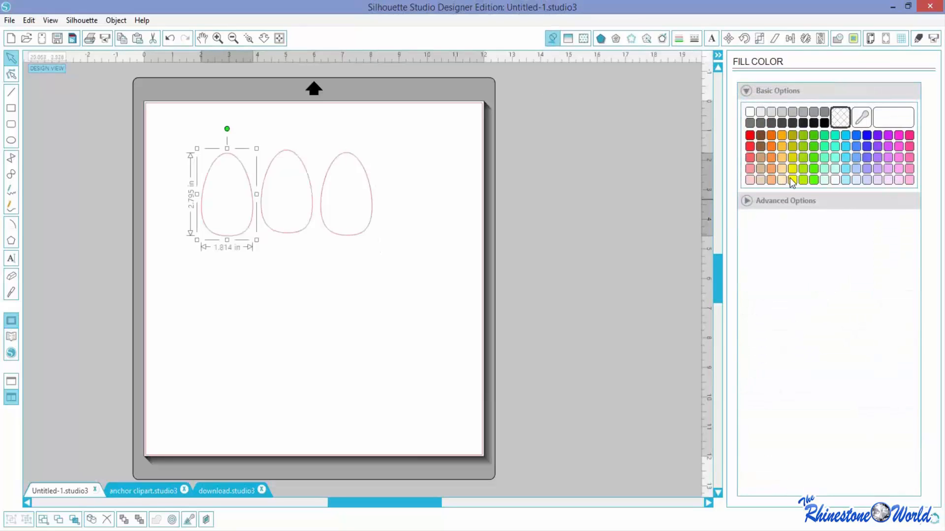
pyautogui.click(792, 180)
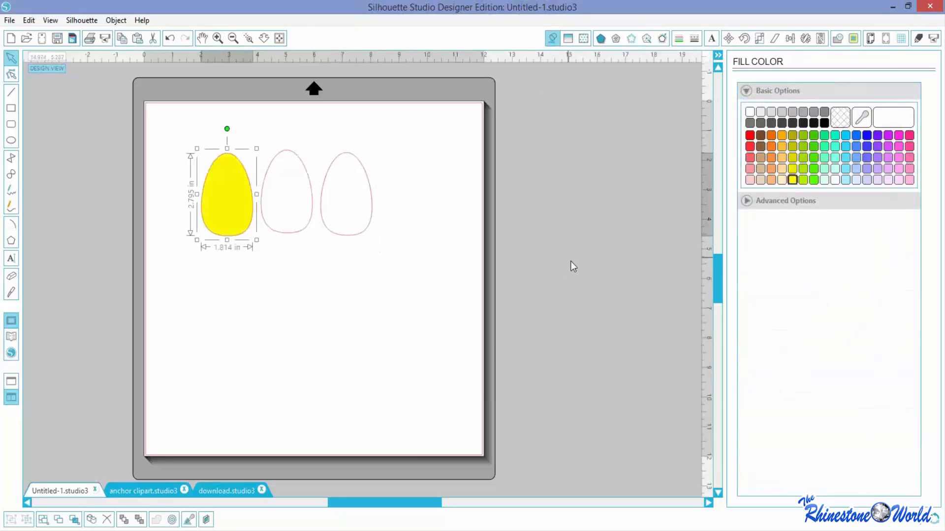
pyautogui.click(792, 169)
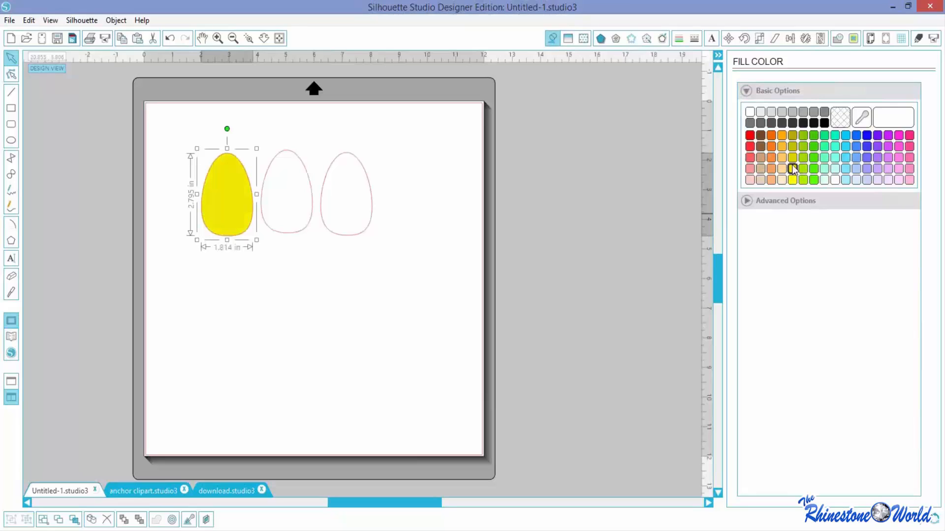
pyautogui.click(311, 228)
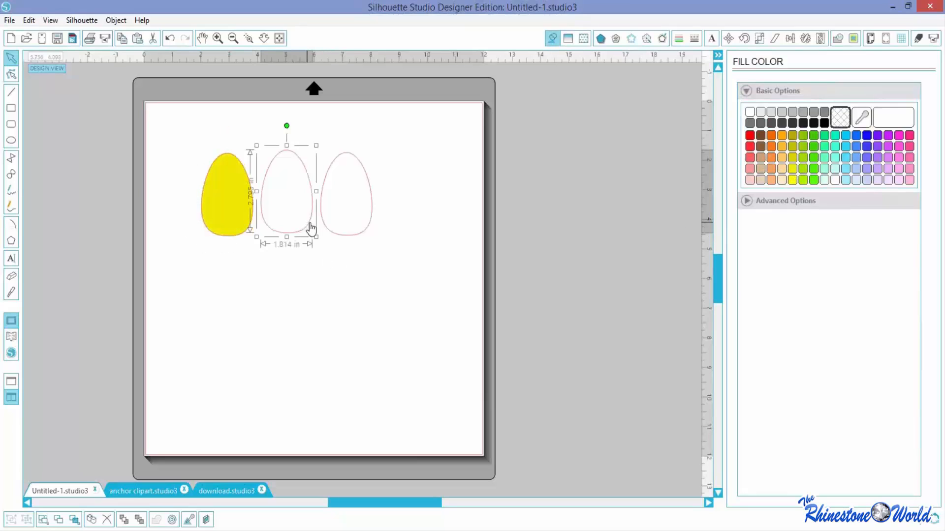
pyautogui.click(867, 179)
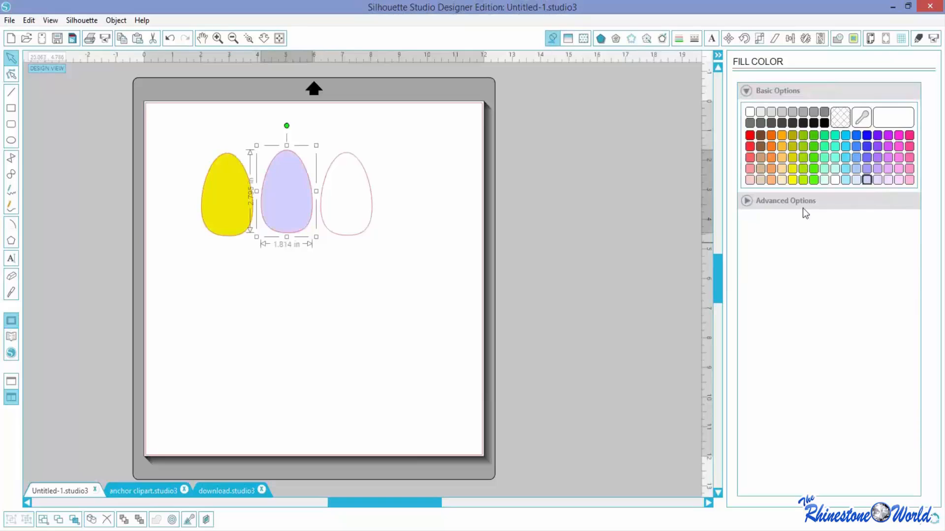
pyautogui.click(348, 241)
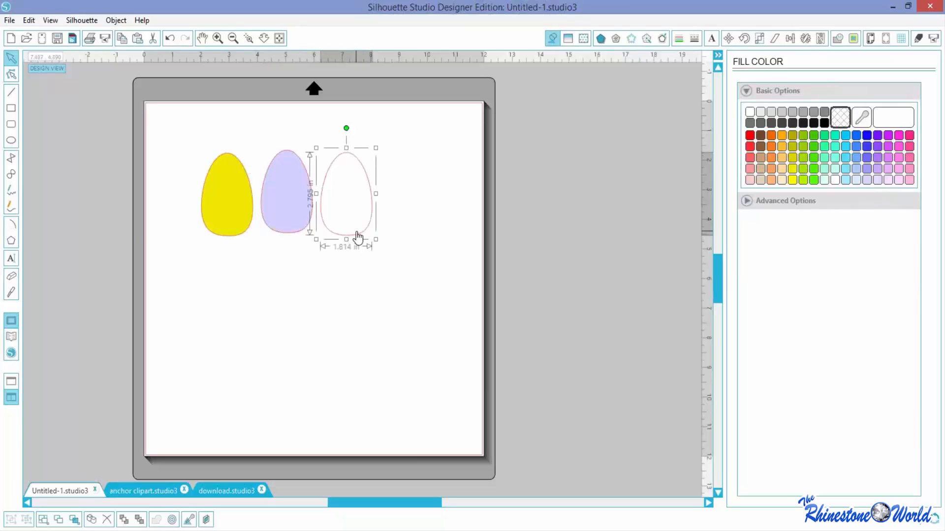
pyautogui.click(888, 168)
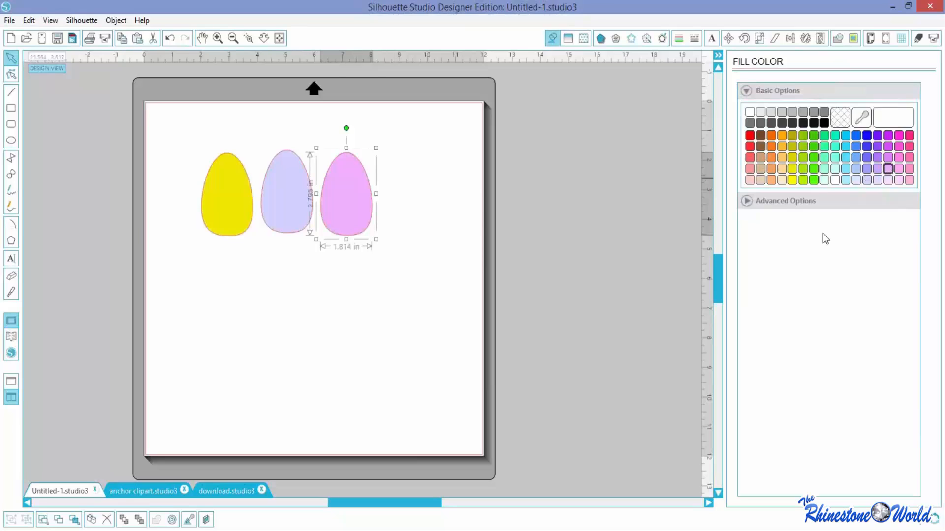
pyautogui.click(330, 366)
pyautogui.click(230, 233)
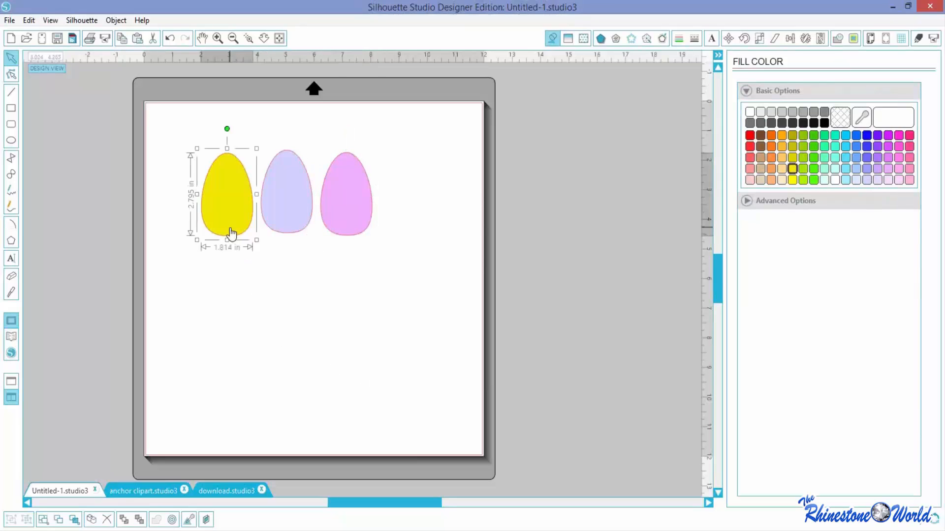
pyautogui.moveTo(232, 233); pyautogui.dragTo(232, 337)
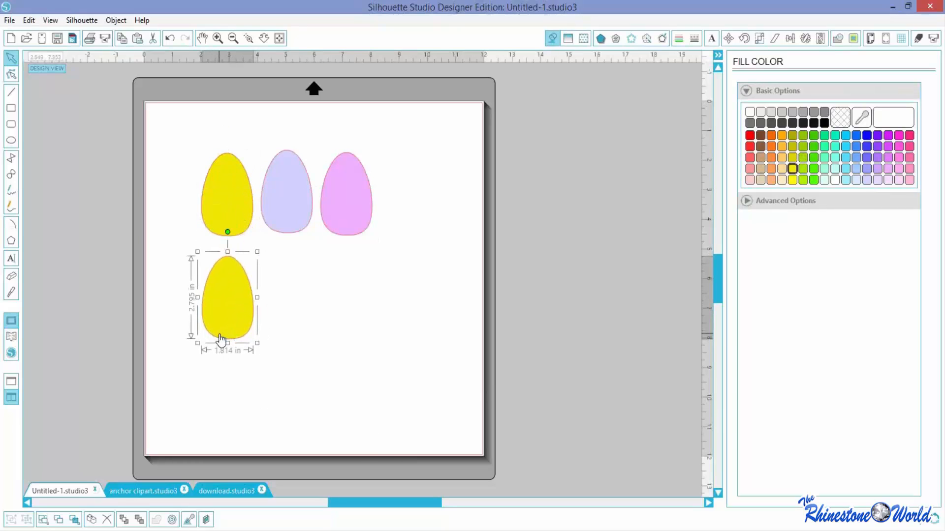
pyautogui.press('Delete')
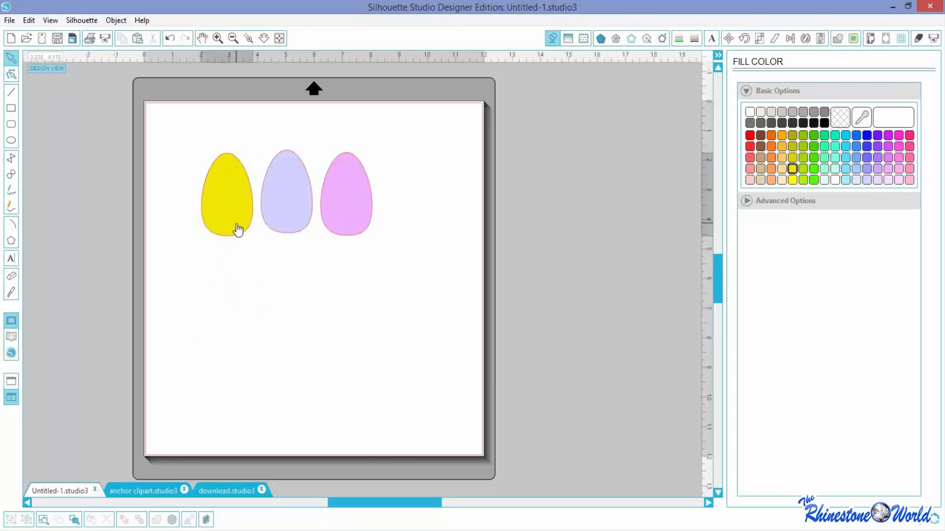
# Step: Change the fill of the leftmost egg to mint green
pyautogui.click(236, 228)
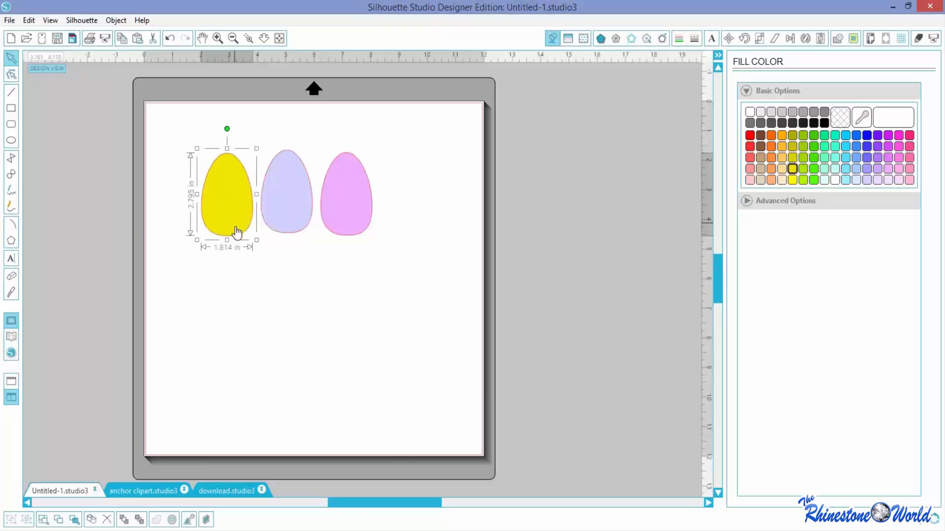
pyautogui.click(813, 180)
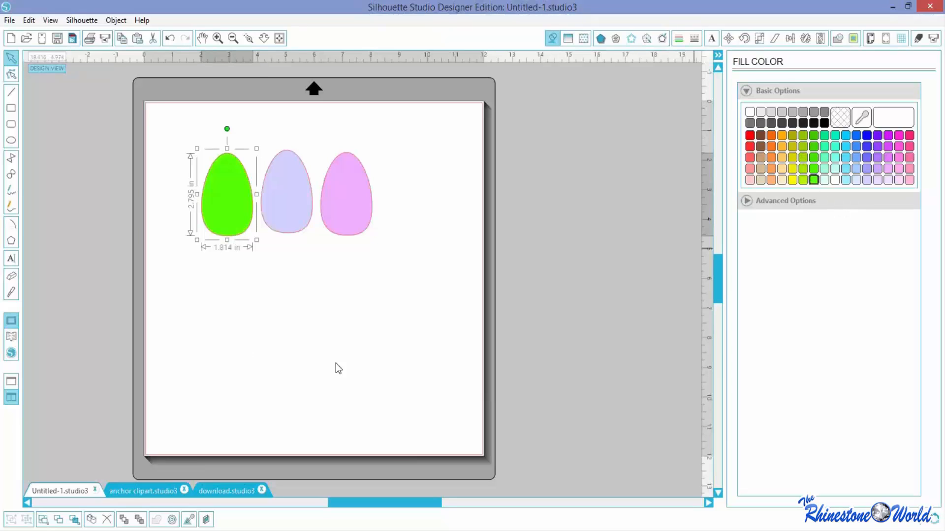
pyautogui.click(824, 157)
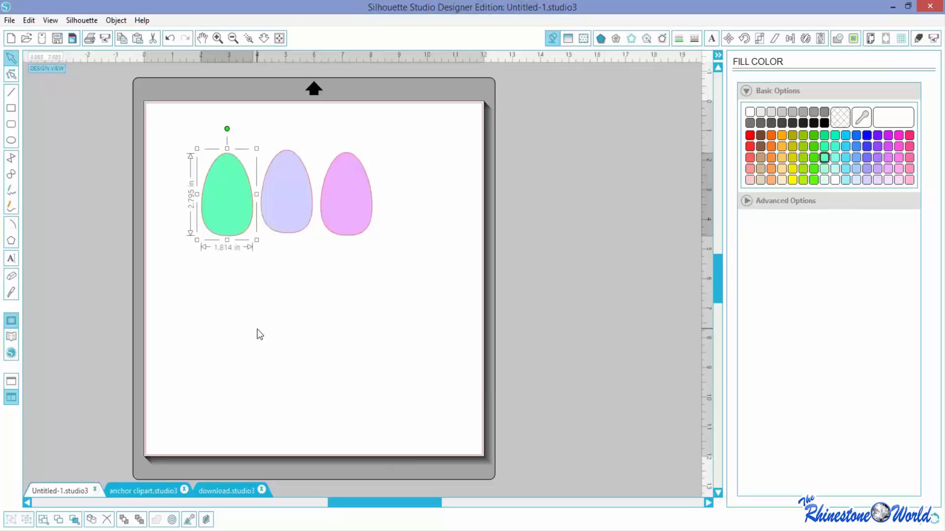
pyautogui.click(270, 328)
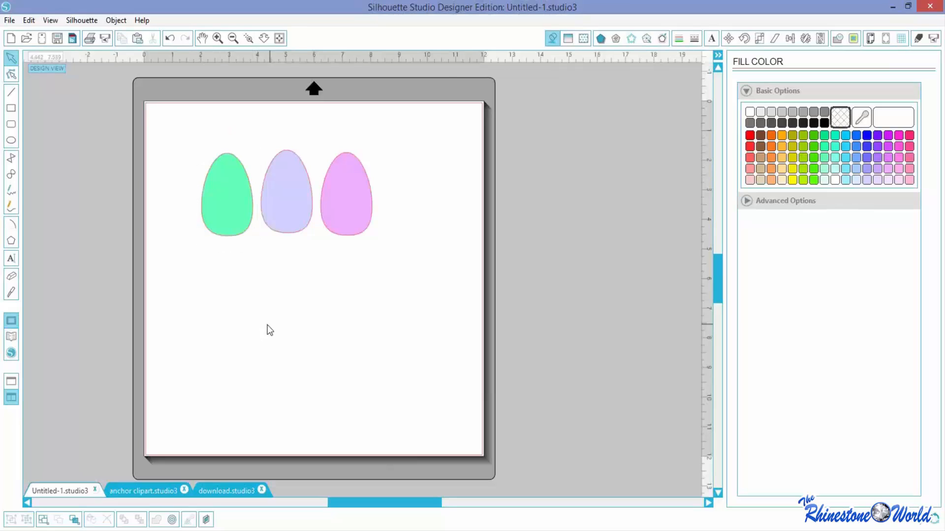
# Step: Tilt the green egg slightly counterclockwise and move the lavender egg left so it overlaps the green egg's edge
pyautogui.click(224, 188)
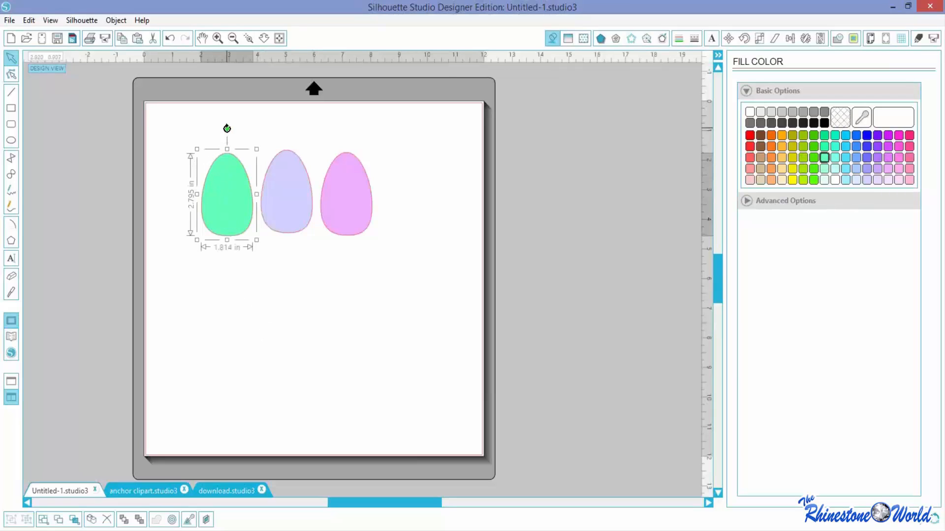
pyautogui.moveTo(227, 128); pyautogui.dragTo(219, 129)
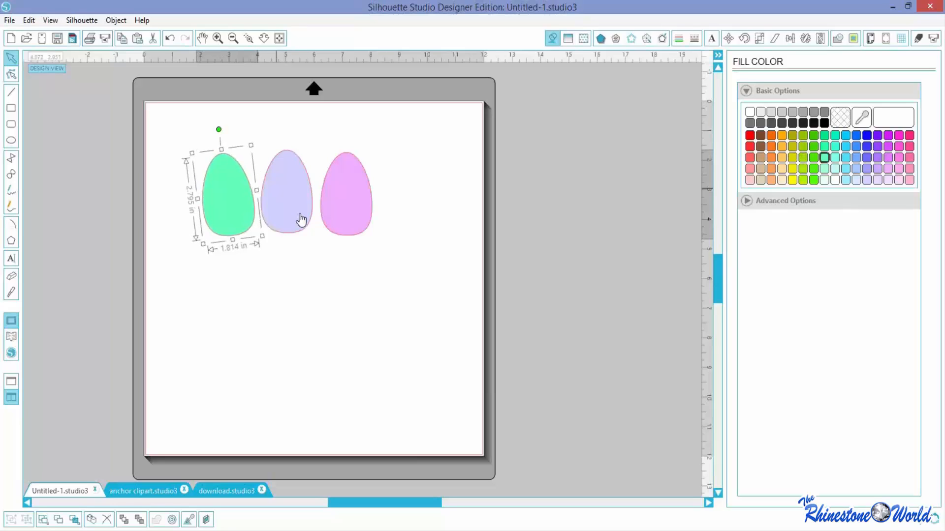
pyautogui.click(301, 219)
pyautogui.doubleClick(293, 218)
pyautogui.moveTo(293, 218); pyautogui.dragTo(284, 219)
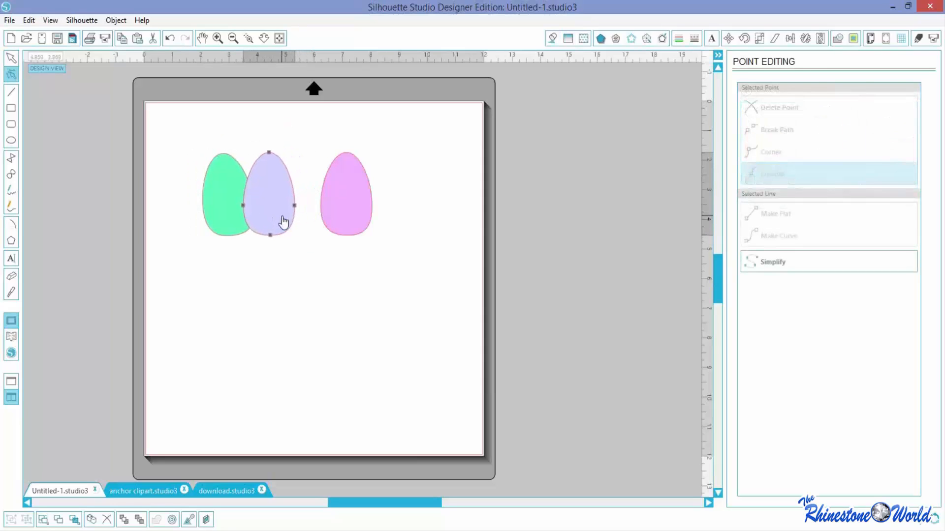
pyautogui.click(270, 237)
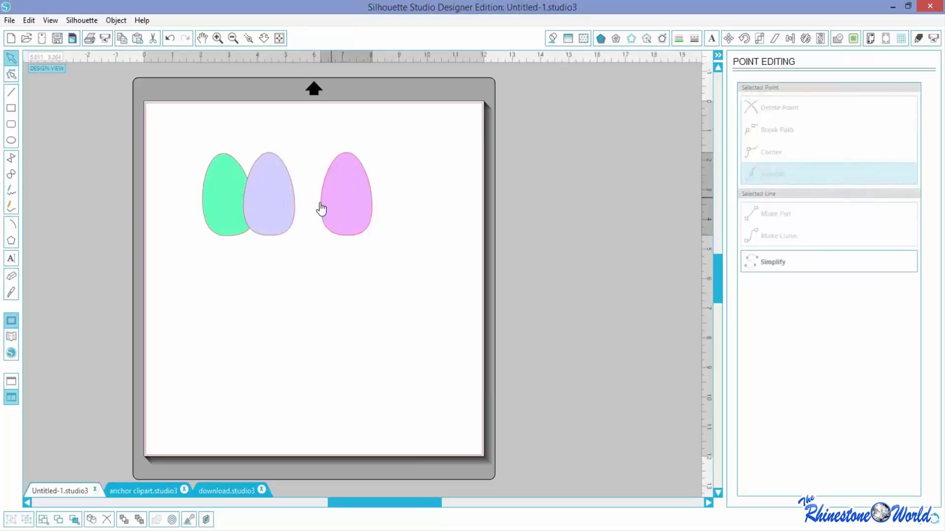
# Step: Tilt the pink egg slightly clockwise against the lavender egg's right side, overlapping it, and nudge the green egg slightly left
pyautogui.moveTo(331, 199); pyautogui.dragTo(320, 201)
pyautogui.click(341, 166)
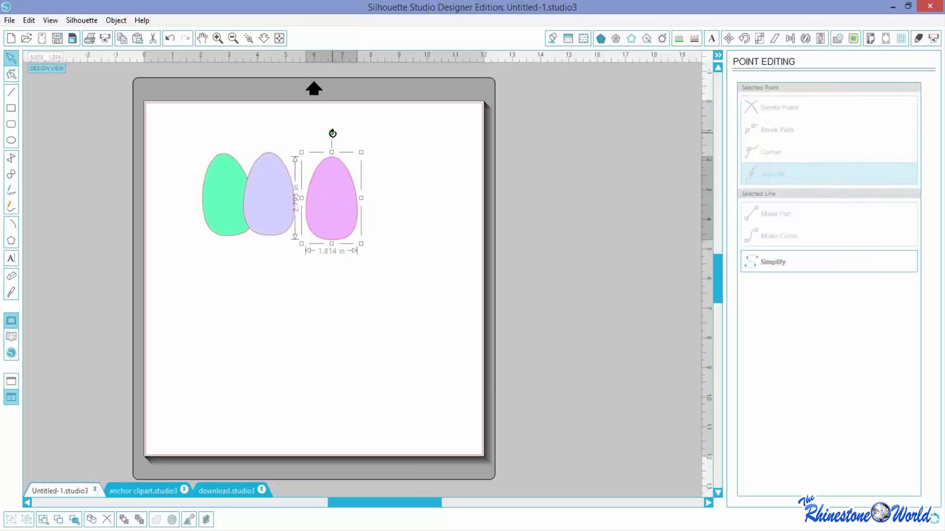
pyautogui.moveTo(332, 133); pyautogui.dragTo(340, 133)
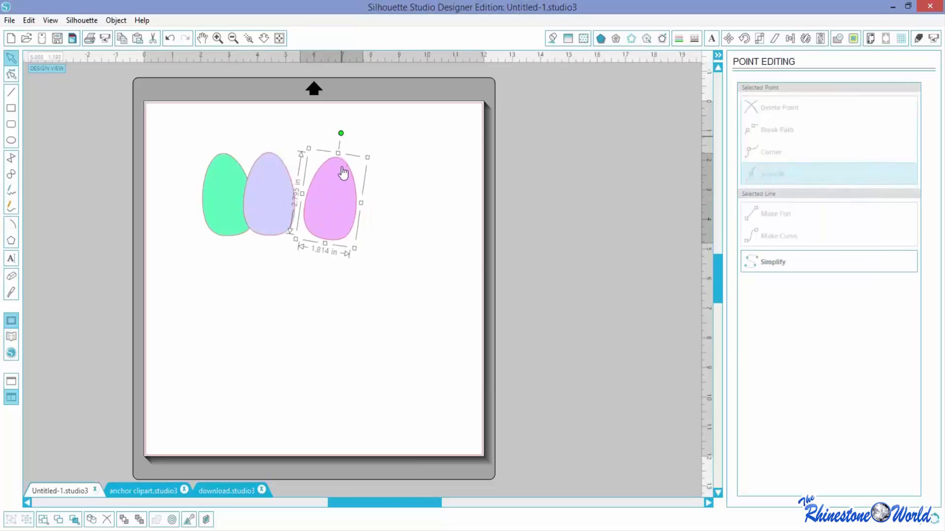
pyautogui.moveTo(337, 220); pyautogui.dragTo(325, 219)
pyautogui.click(225, 236)
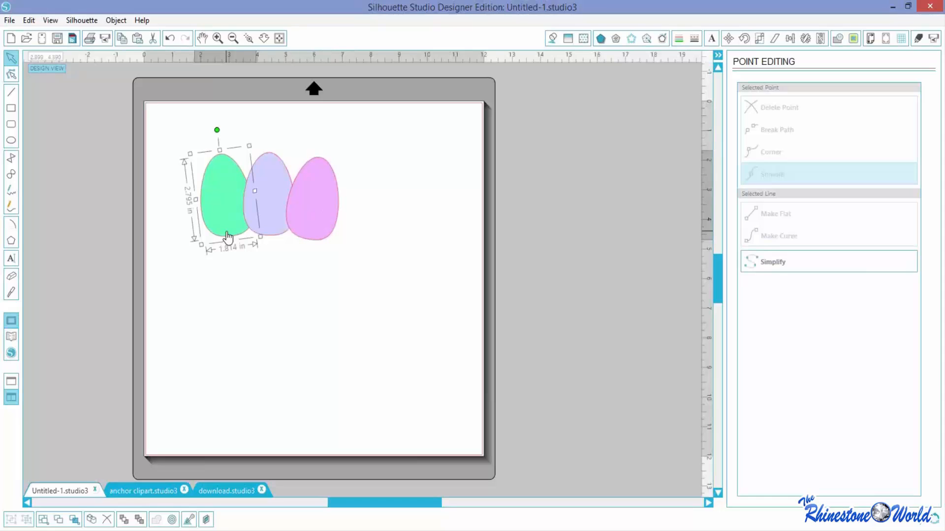
pyautogui.click(303, 318)
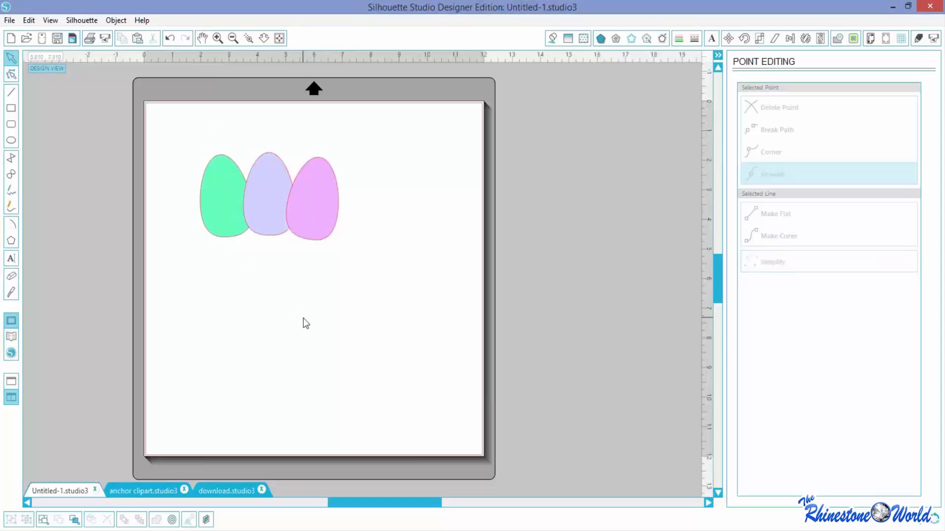
# Step: Bring the middle lavender egg to the front of the other two eggs
pyautogui.click(263, 223)
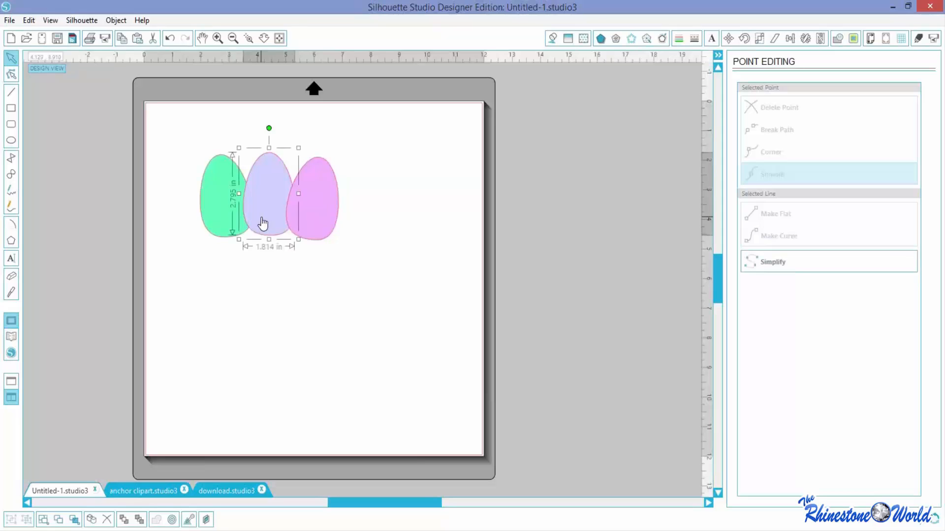
pyautogui.rightClick(262, 222)
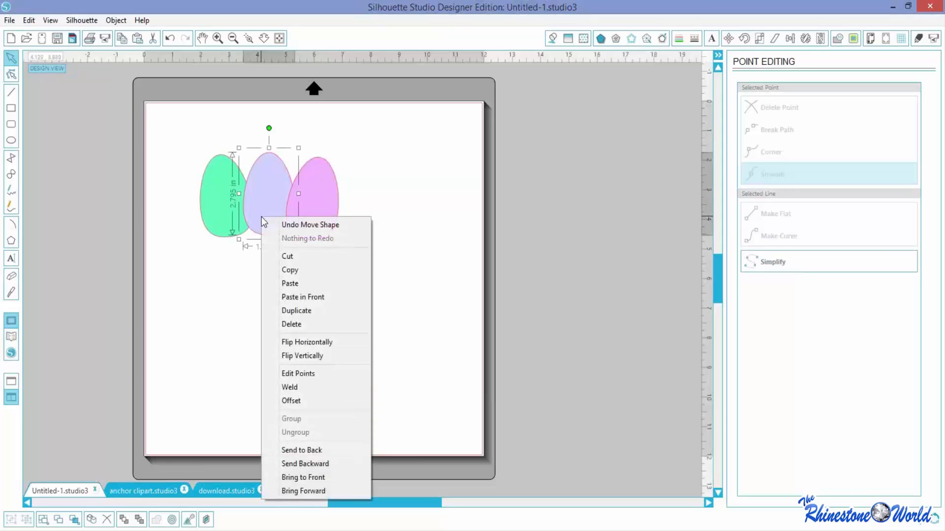
pyautogui.click(357, 481)
pyautogui.click(423, 399)
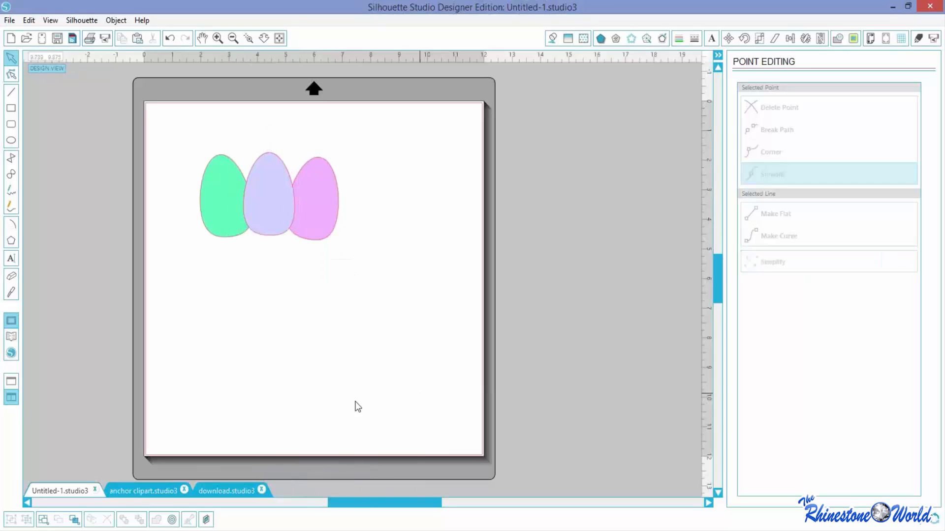
# Step: Align the three eggs along their bottom edges
pyautogui.moveTo(184, 212); pyautogui.dragTo(345, 279)
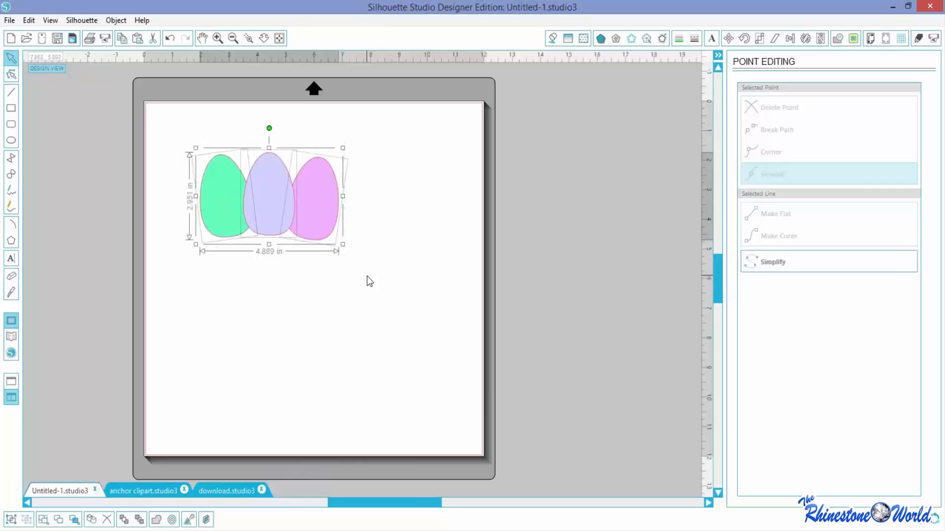
pyautogui.click(790, 39)
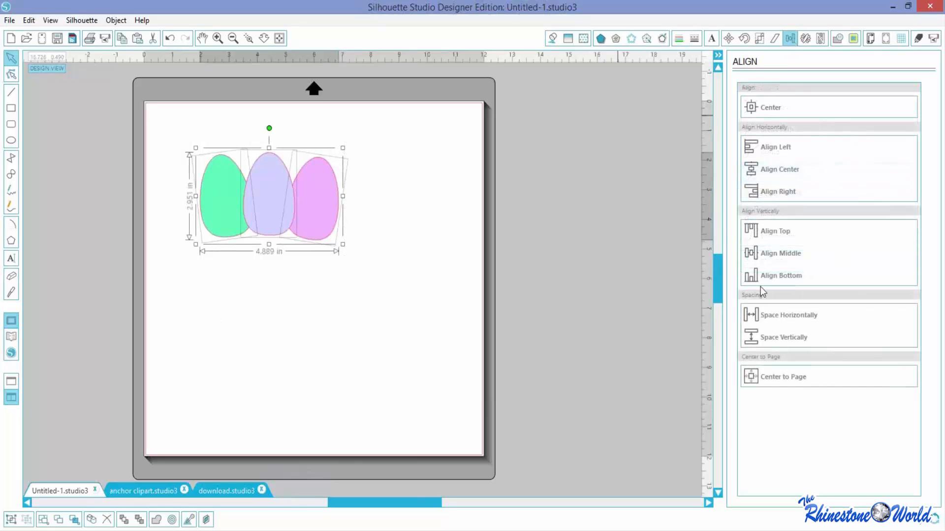
pyautogui.click(770, 277)
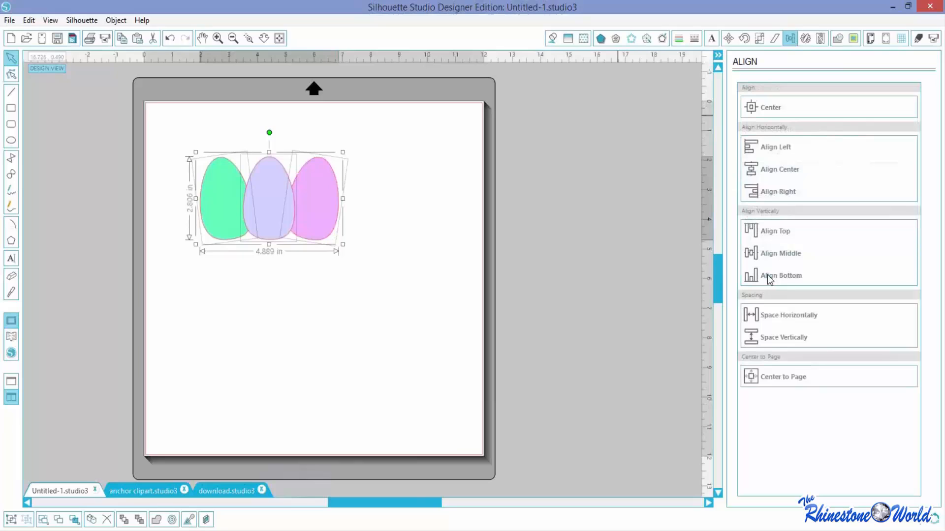
pyautogui.click(340, 326)
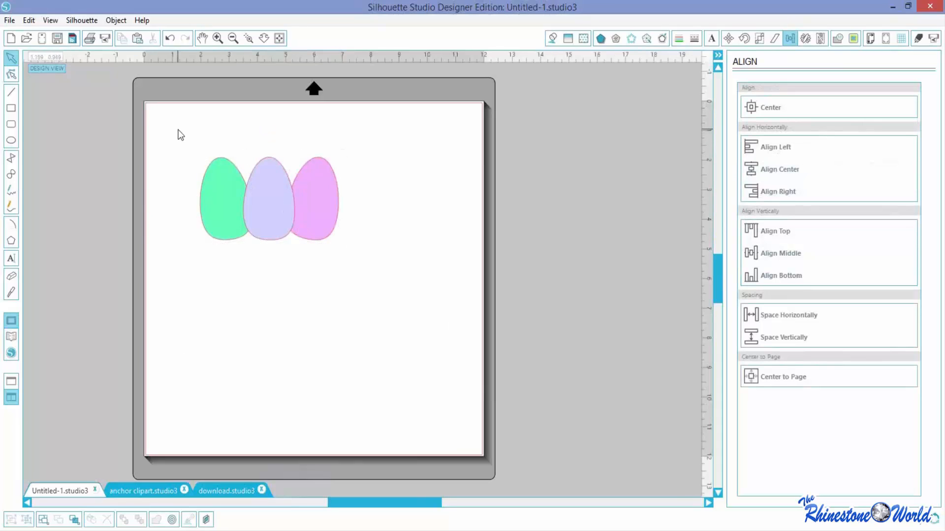
# Step: Group the three eggs and move the group off the page, to the right of the cutting mat
pyautogui.moveTo(181, 135); pyautogui.dragTo(351, 306)
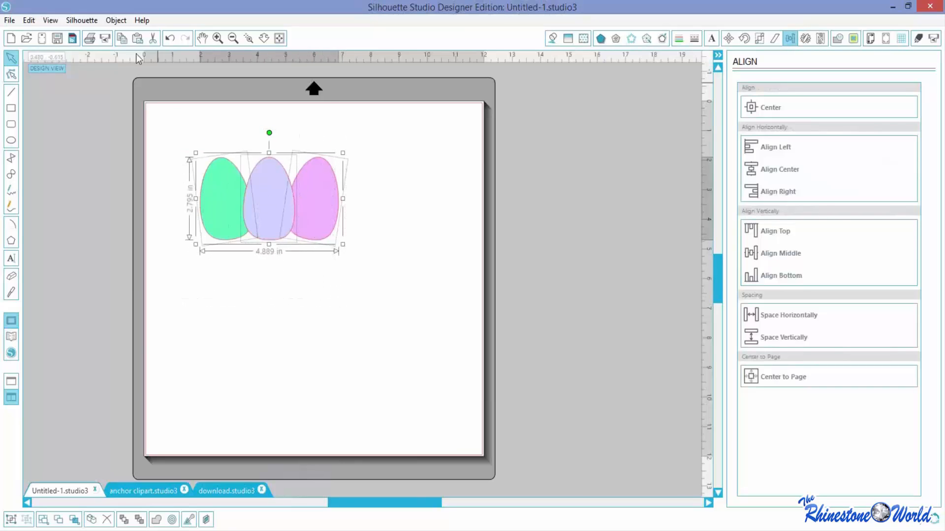
pyautogui.click(122, 22)
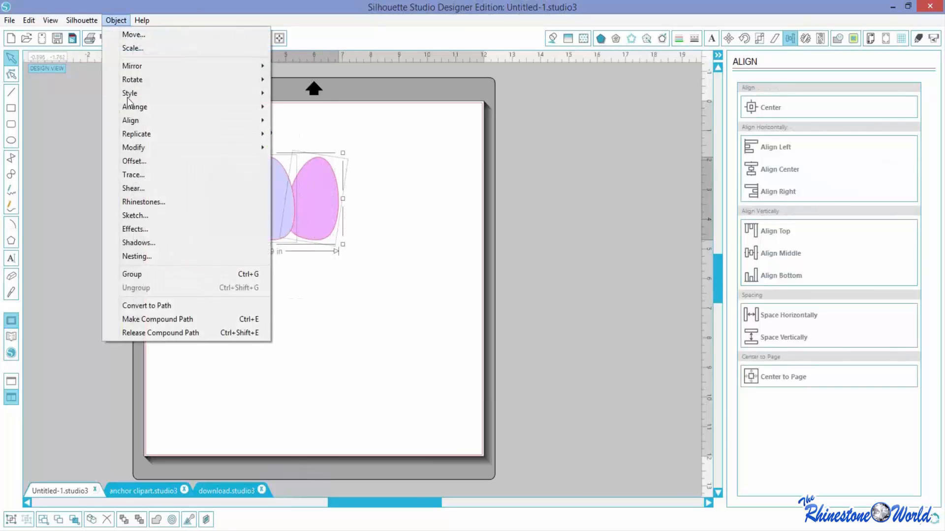
pyautogui.click(164, 279)
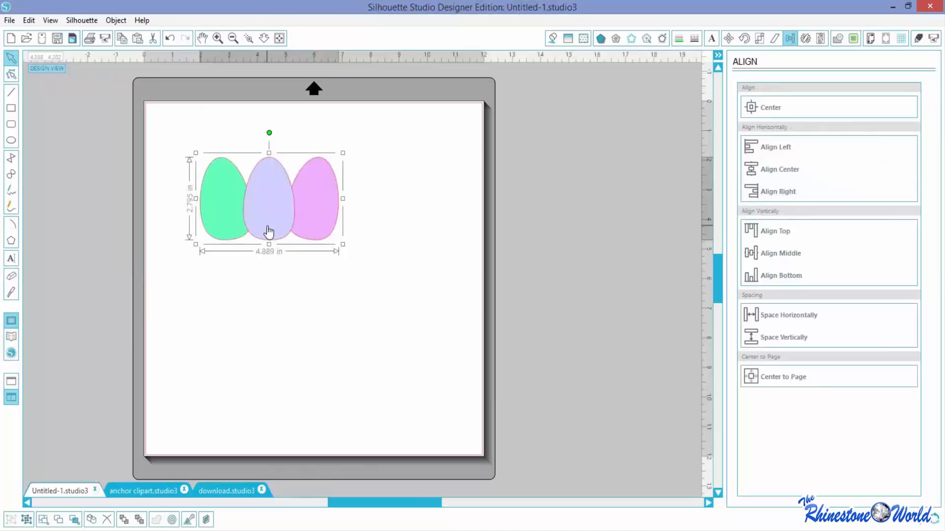
pyautogui.moveTo(297, 228); pyautogui.dragTo(567, 206)
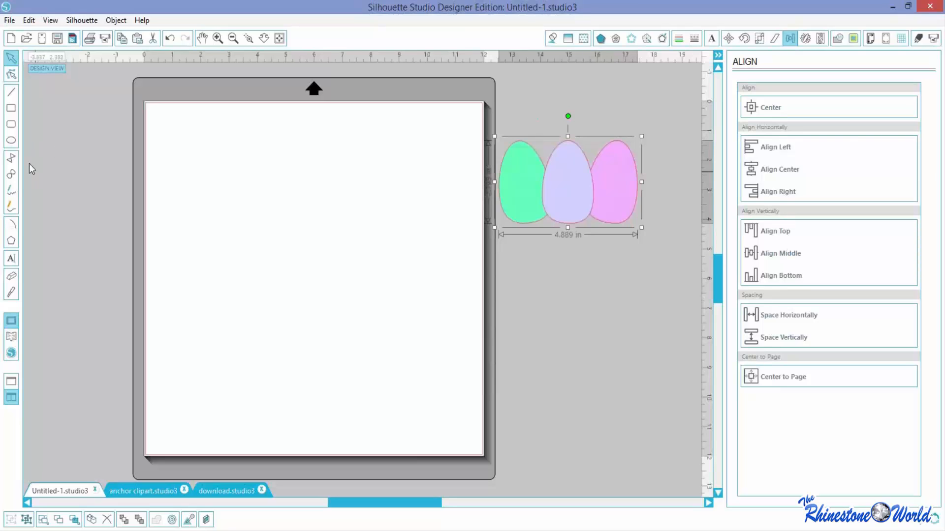
# Step: Draw a circle, shift it toward the page's upper left, and scale it to about 6.3 in across
pyautogui.click(11, 140)
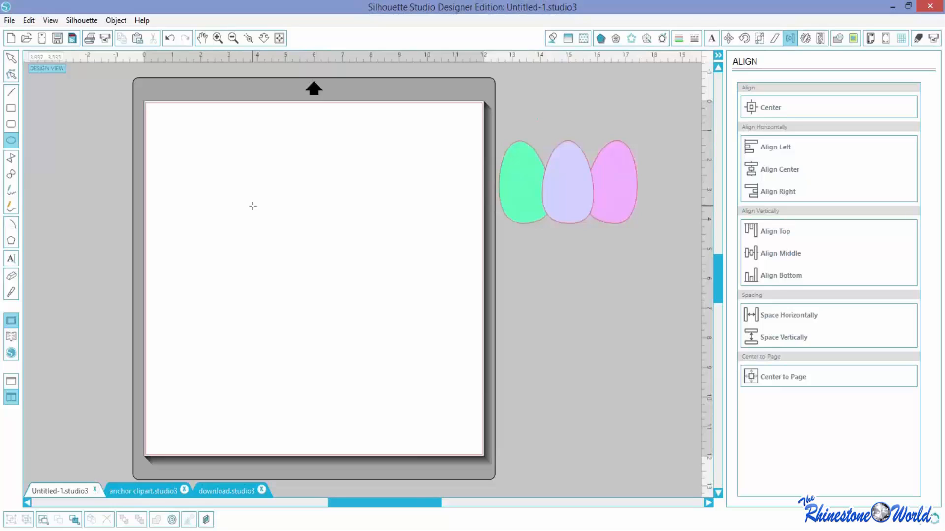
pyautogui.moveTo(253, 205); pyautogui.dragTo(420, 423)
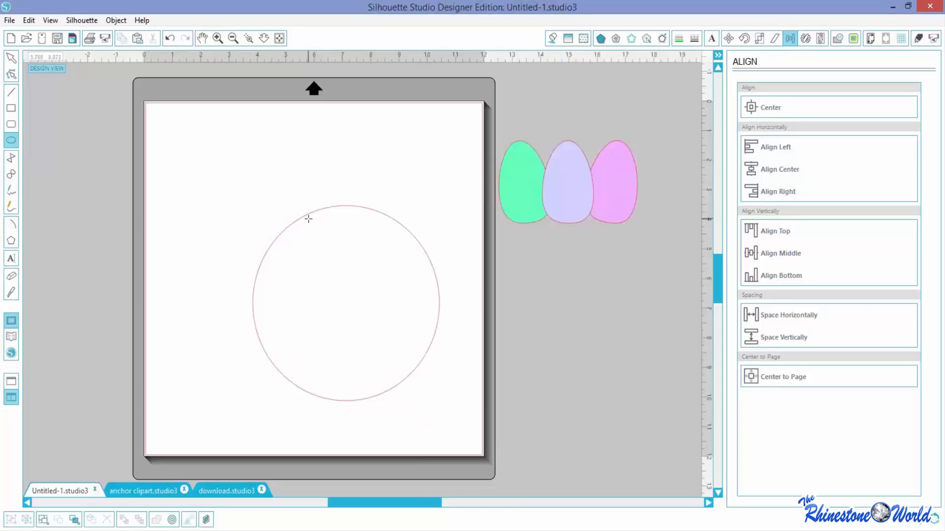
pyautogui.click(11, 58)
pyautogui.moveTo(353, 209); pyautogui.dragTo(296, 159)
pyautogui.click(369, 310)
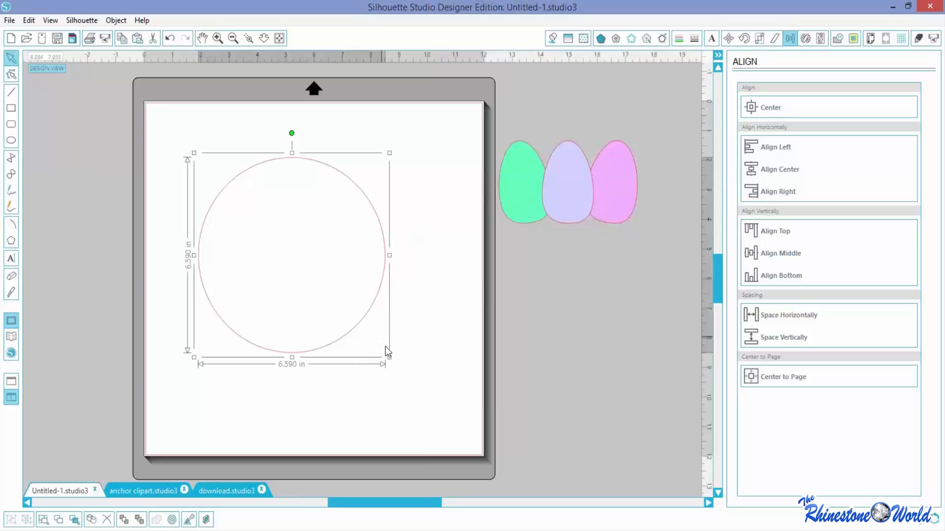
pyautogui.moveTo(389, 357)
pyautogui.mouseDown()
pyautogui.moveTo(355, 333)
pyautogui.moveTo(297, 258)
pyautogui.moveTo(416, 407)
pyautogui.moveTo(457, 424)
pyautogui.moveTo(347, 325)
pyautogui.moveTo(381, 347)
pyautogui.mouseUp()
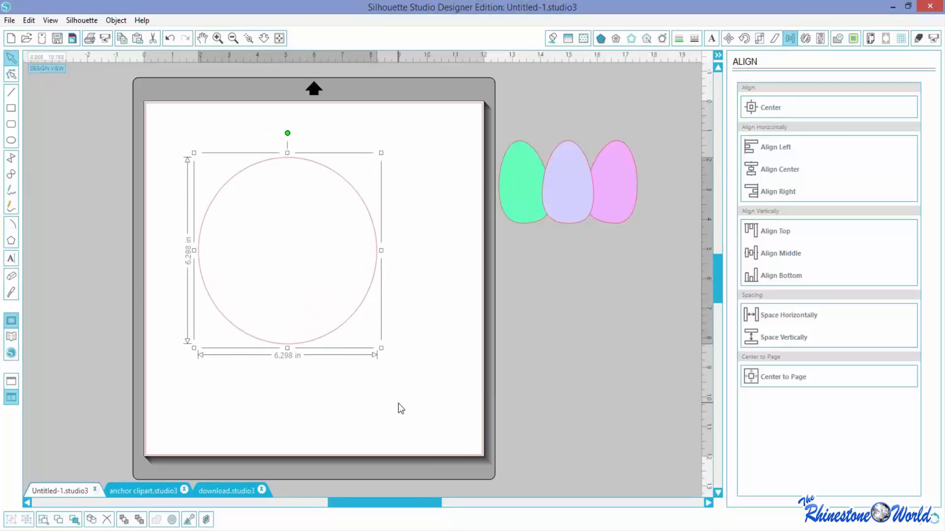
# Step: Center the egg group inside the circle to check the fit, and move it back off the page
pyautogui.click(398, 403)
pyautogui.moveTo(565, 190); pyautogui.dragTo(297, 261)
pyautogui.click(349, 398)
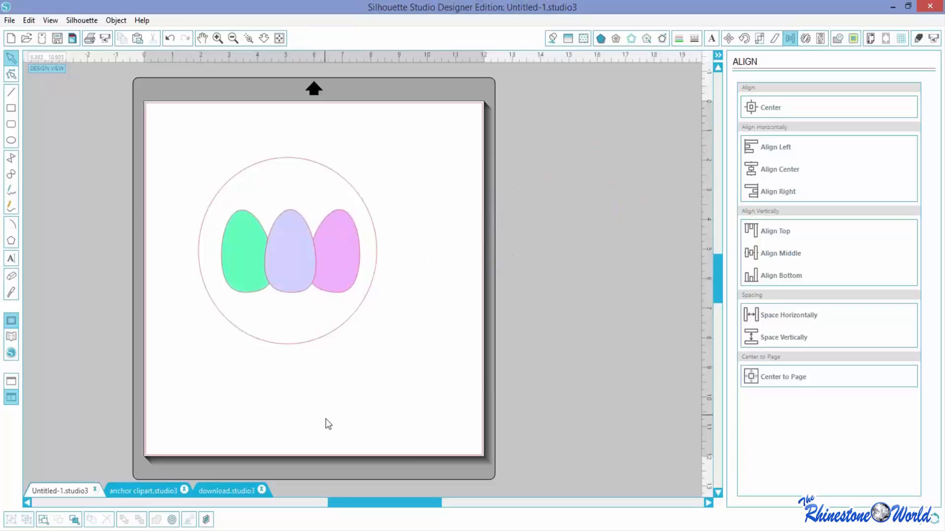
pyautogui.moveTo(399, 389); pyautogui.dragTo(242, 196)
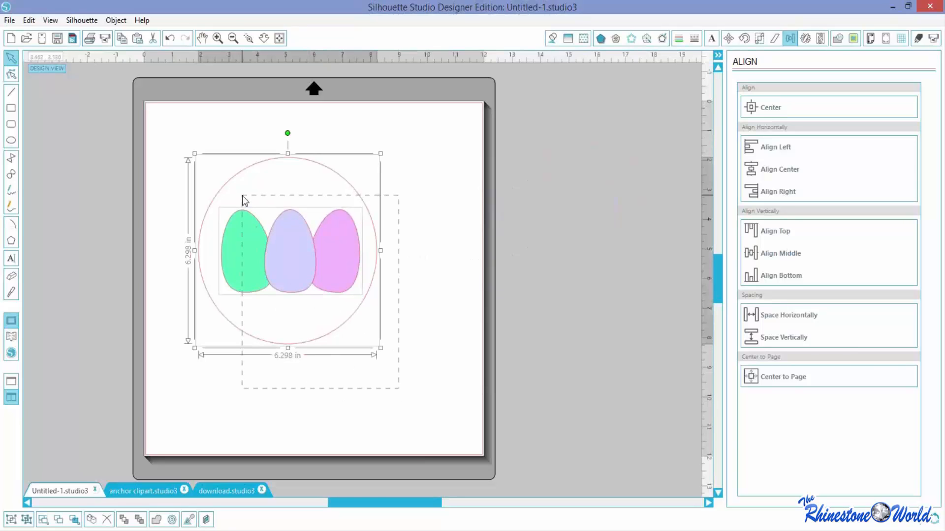
pyautogui.click(773, 109)
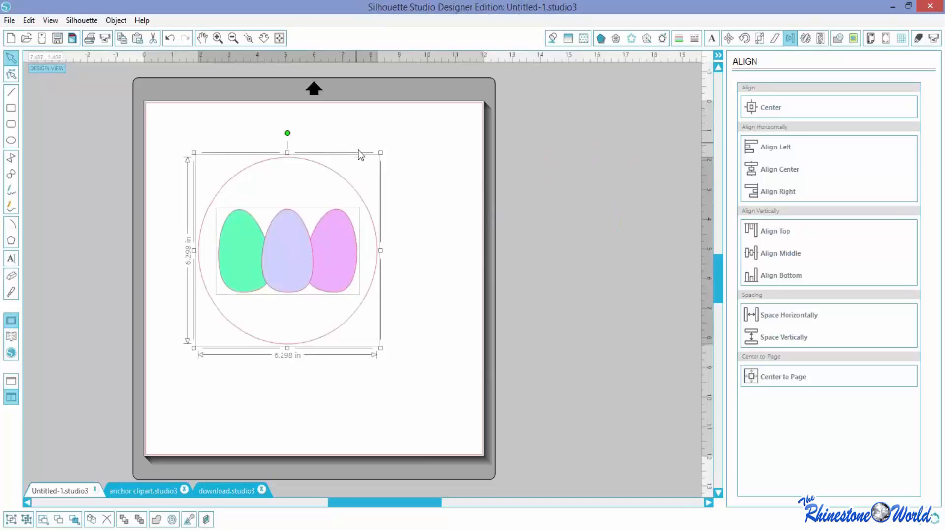
pyautogui.click(442, 276)
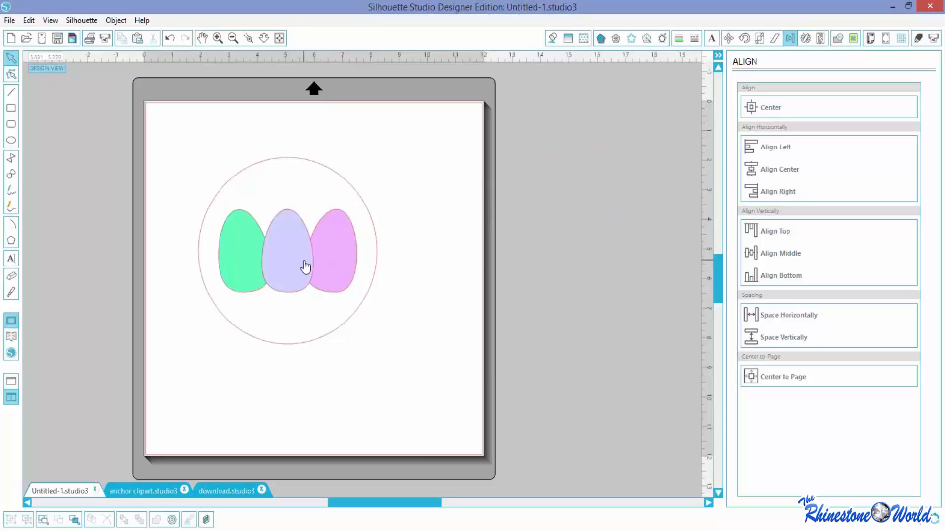
pyautogui.moveTo(305, 266); pyautogui.dragTo(586, 226)
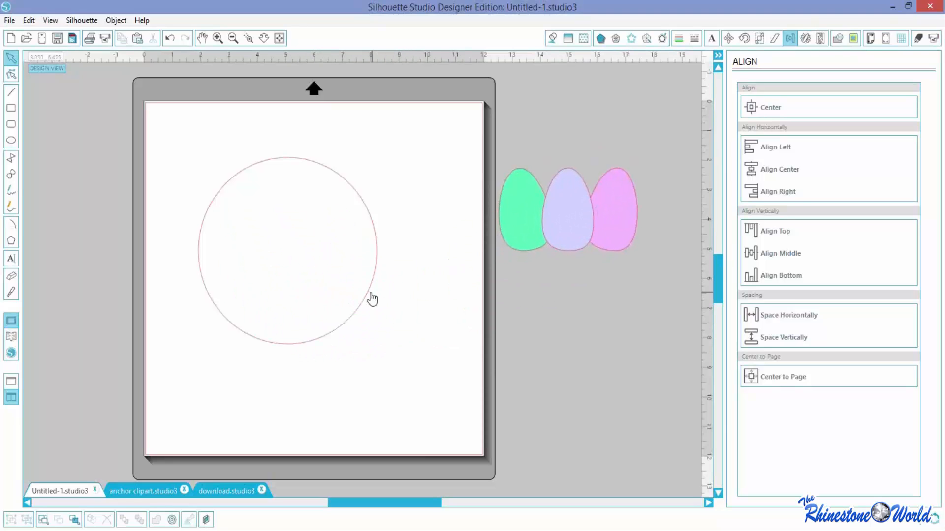
# Step: Move the circle closer to the middle of the page and convert it to a path
pyautogui.moveTo(367, 299); pyautogui.dragTo(389, 330)
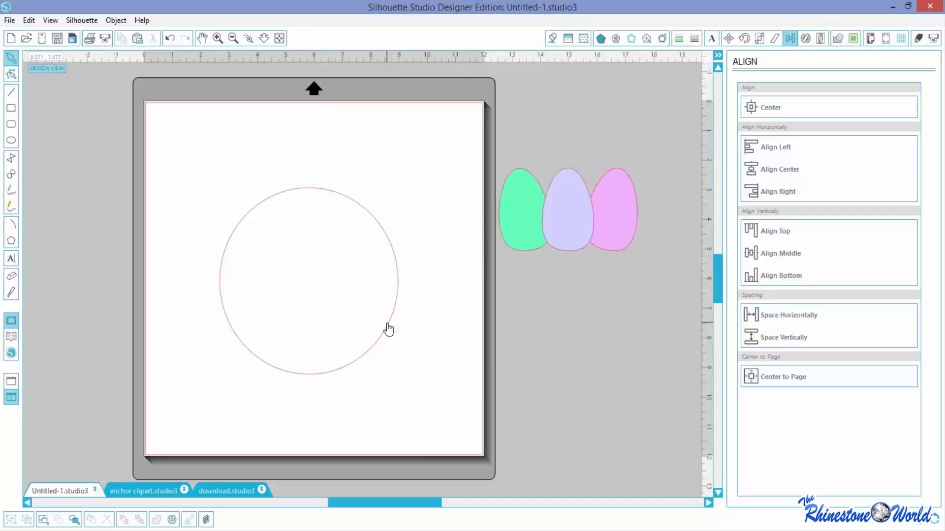
pyautogui.click(389, 329)
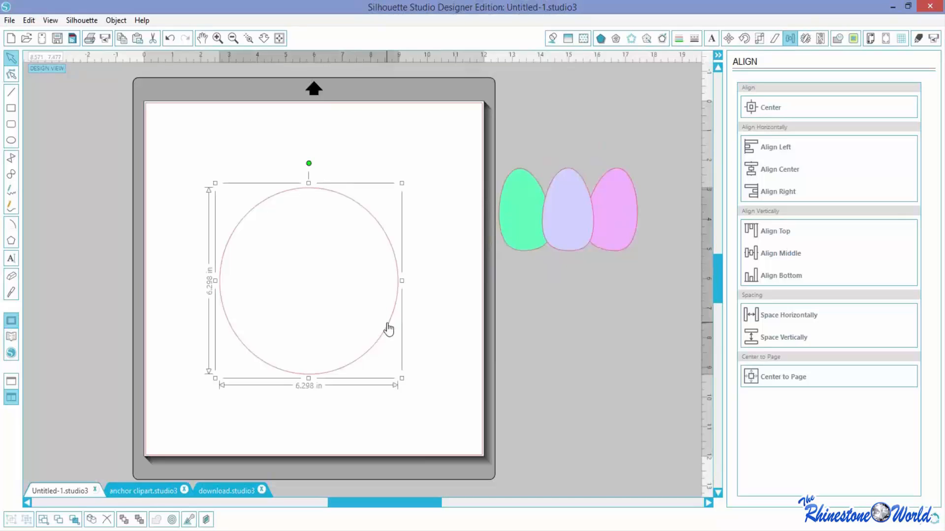
pyautogui.click(125, 20)
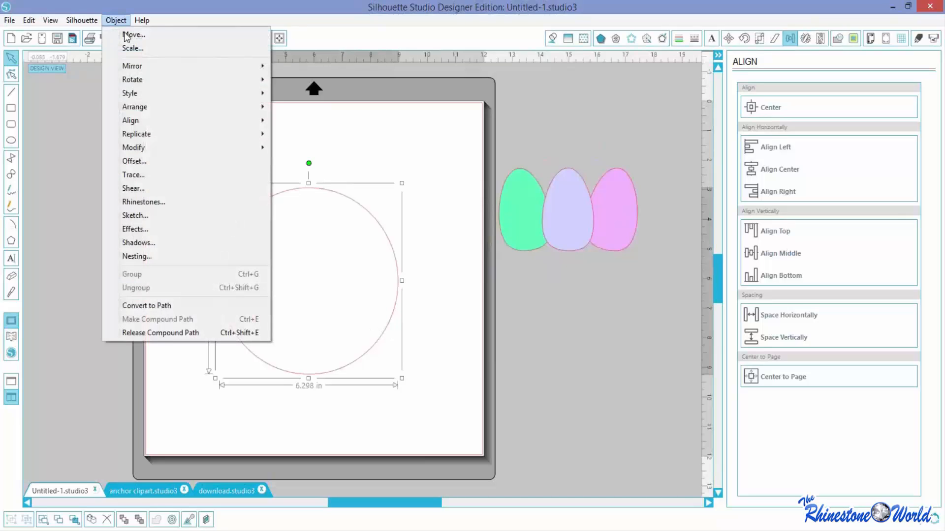
pyautogui.click(135, 305)
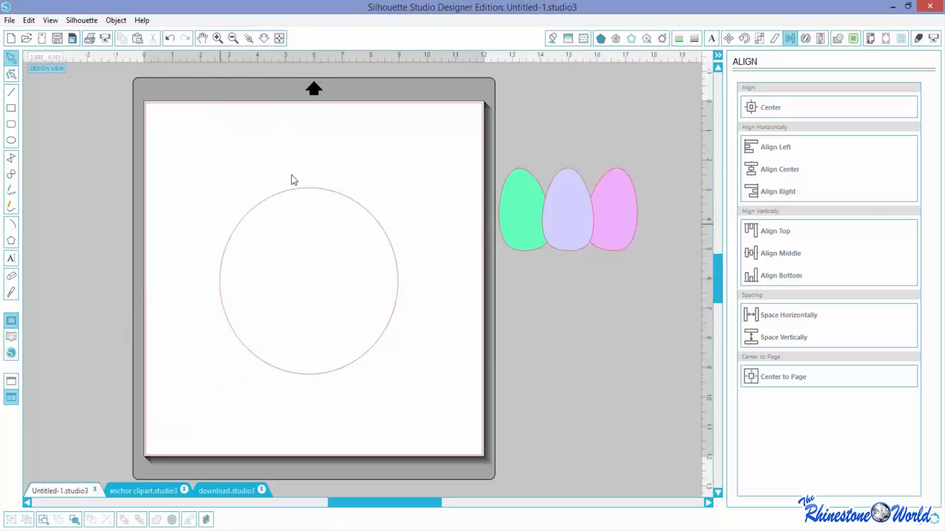
pyautogui.click(301, 188)
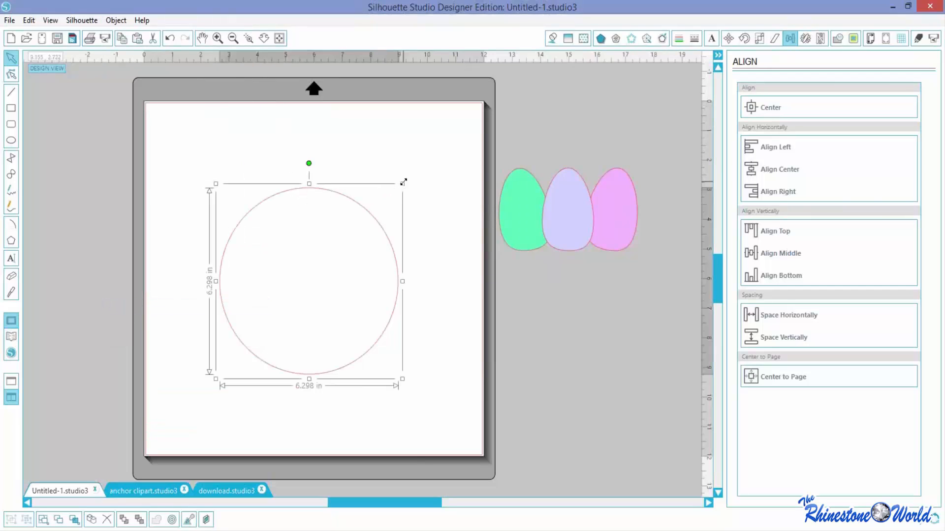
pyautogui.moveTo(401, 184)
pyautogui.mouseDown()
pyautogui.moveTo(384, 195)
pyautogui.moveTo(402, 183)
pyautogui.mouseUp()
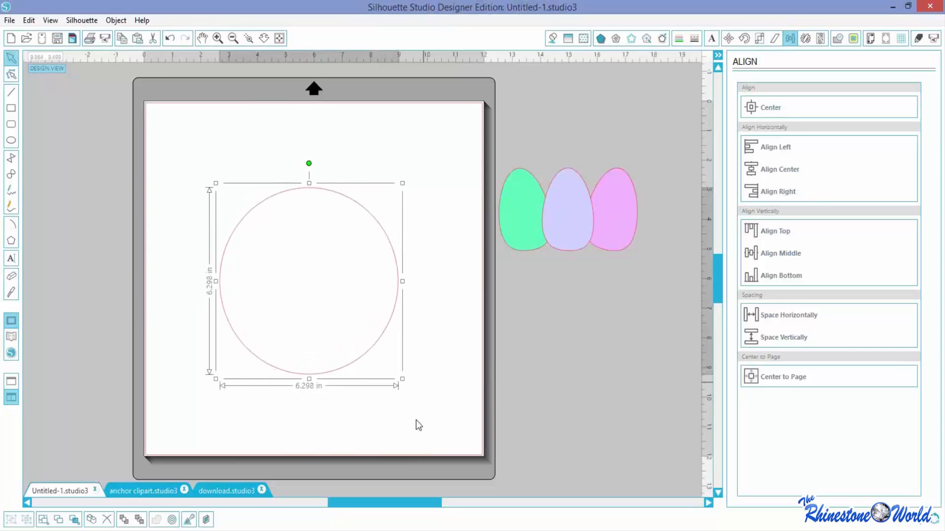
# Step: Add the text "Happy Easter" above the circle
pyautogui.click(279, 417)
pyautogui.click(11, 258)
pyautogui.click(256, 141)
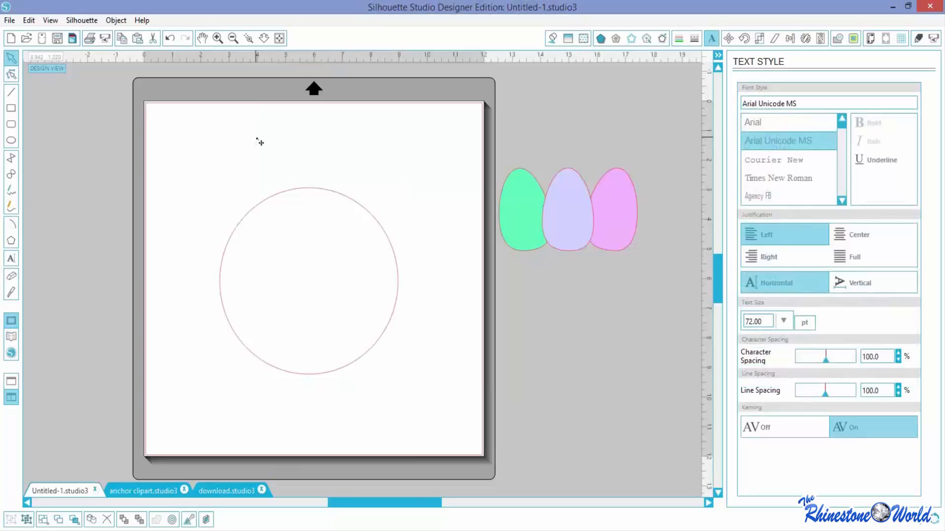
pyautogui.write('Happy Eas')
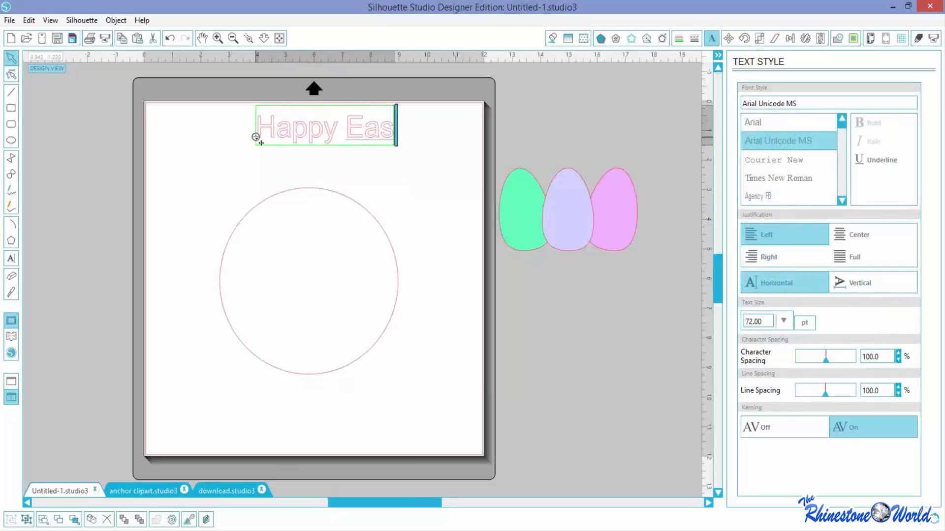
pyautogui.write('ter')
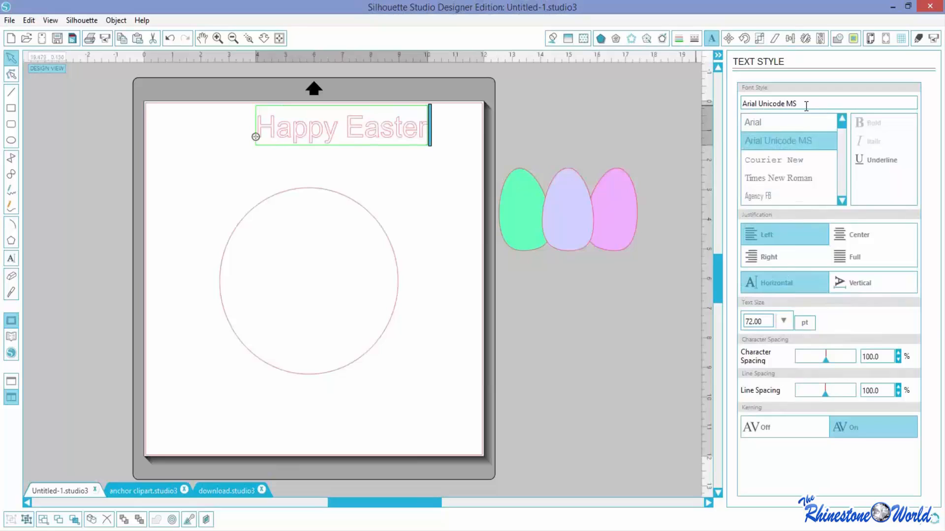
# Step: Search the fonts for "trw mini"
pyautogui.click(805, 106)
pyautogui.write('trw')
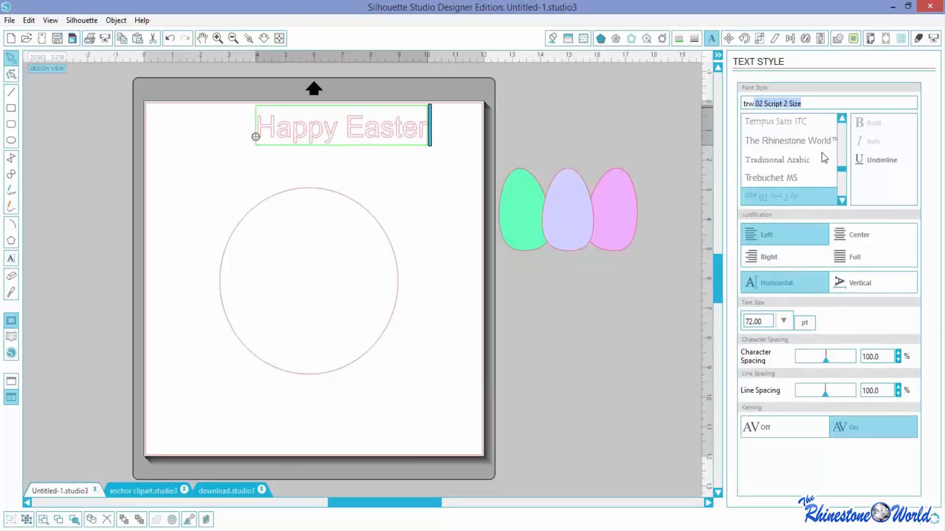
pyautogui.write(' mi')
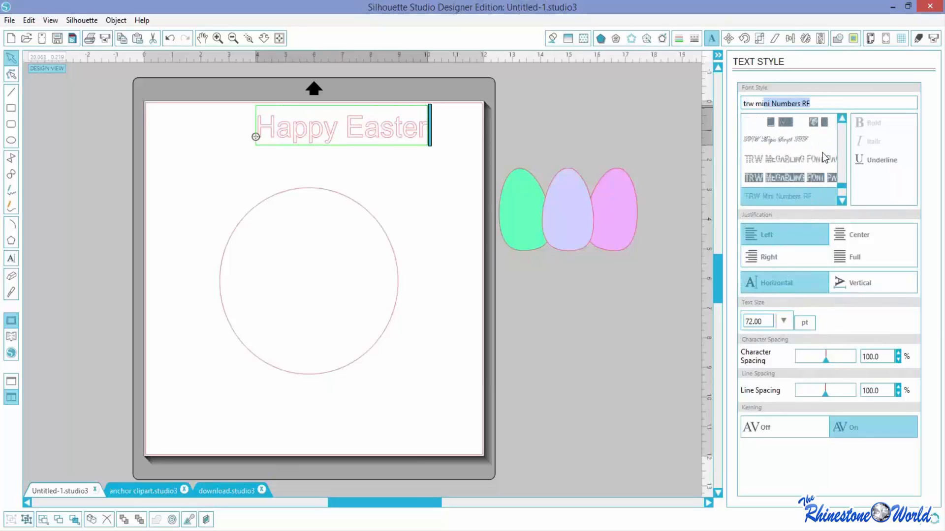
pyautogui.write('ni')
# Step: Look through the TRW fonts for a suitable rhinestone style for the "Happy Easter" text
pyautogui.click(840, 199)
pyautogui.click(840, 199)
pyautogui.click(840, 199)
pyautogui.click(841, 199)
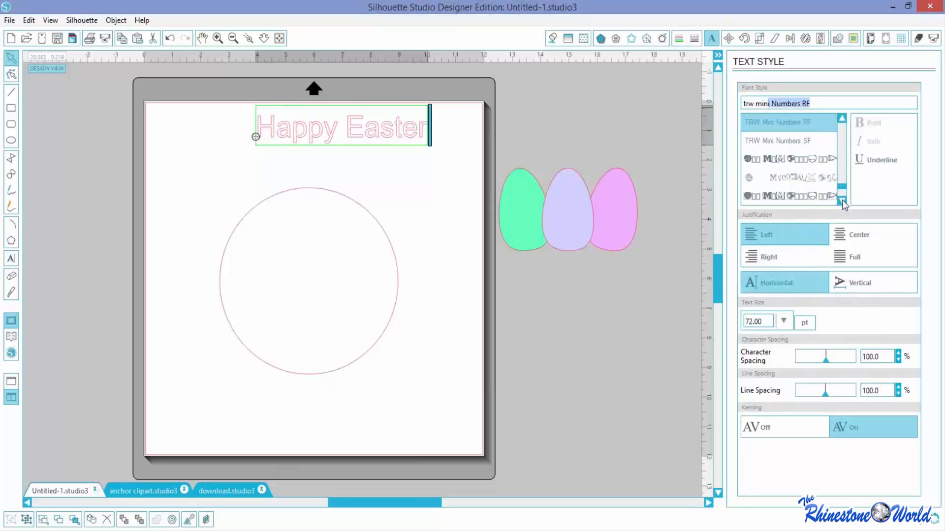
pyautogui.click(841, 199)
pyautogui.click(842, 200)
pyautogui.click(841, 199)
pyautogui.click(841, 200)
pyautogui.click(842, 200)
pyautogui.click(841, 199)
pyautogui.click(841, 200)
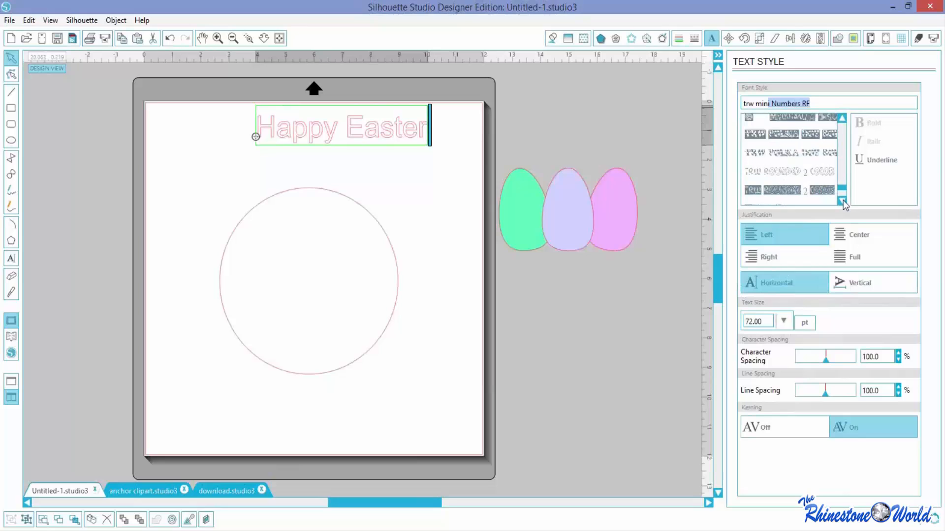
pyautogui.click(842, 200)
pyautogui.click(842, 200)
pyautogui.click(842, 200)
pyautogui.click(842, 199)
pyautogui.click(842, 200)
pyautogui.click(842, 200)
pyautogui.click(842, 199)
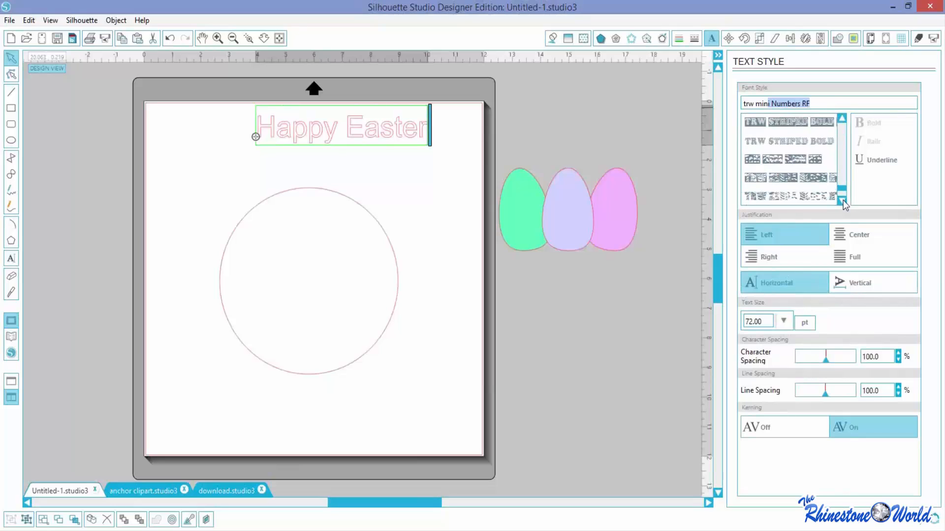
pyautogui.click(842, 200)
pyautogui.click(842, 200)
pyautogui.click(842, 200)
pyautogui.click(842, 200)
pyautogui.click(842, 200)
pyautogui.click(842, 200)
pyautogui.click(842, 200)
pyautogui.click(842, 200)
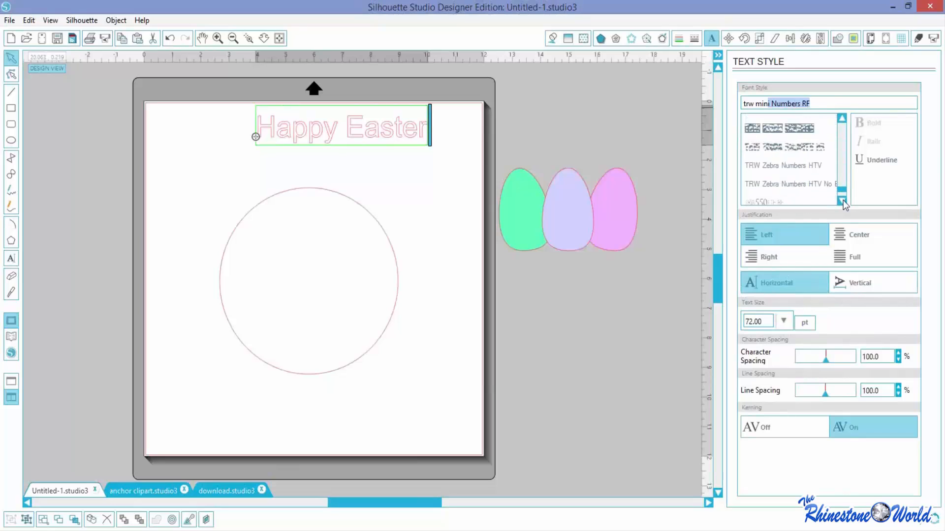
pyautogui.click(842, 200)
pyautogui.click(842, 199)
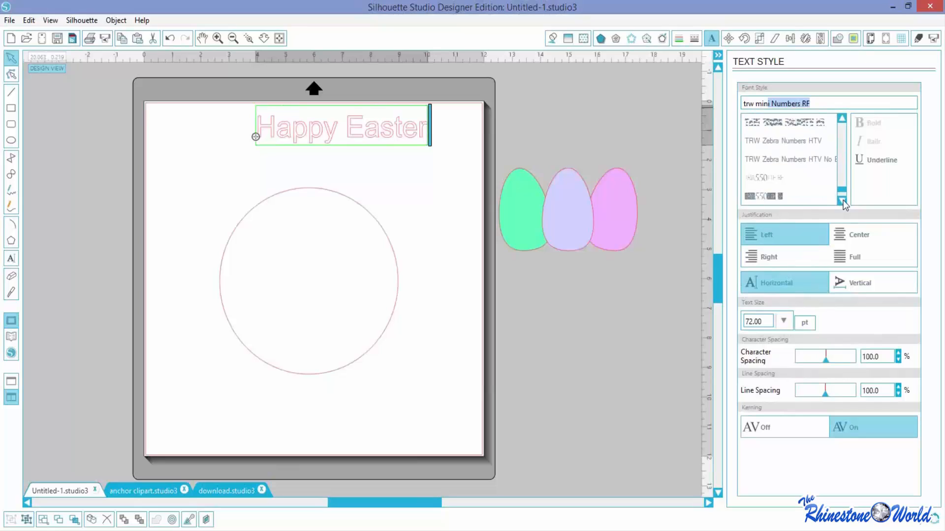
pyautogui.click(842, 200)
pyautogui.click(842, 200)
pyautogui.click(842, 200)
pyautogui.click(841, 200)
pyautogui.click(842, 200)
pyautogui.click(842, 200)
pyautogui.click(842, 200)
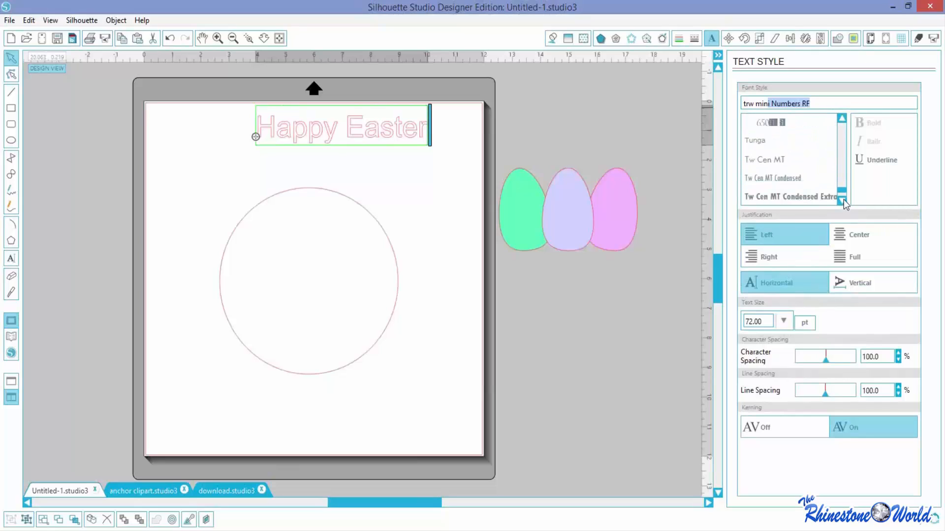
pyautogui.moveTo(843, 191); pyautogui.dragTo(843, 182)
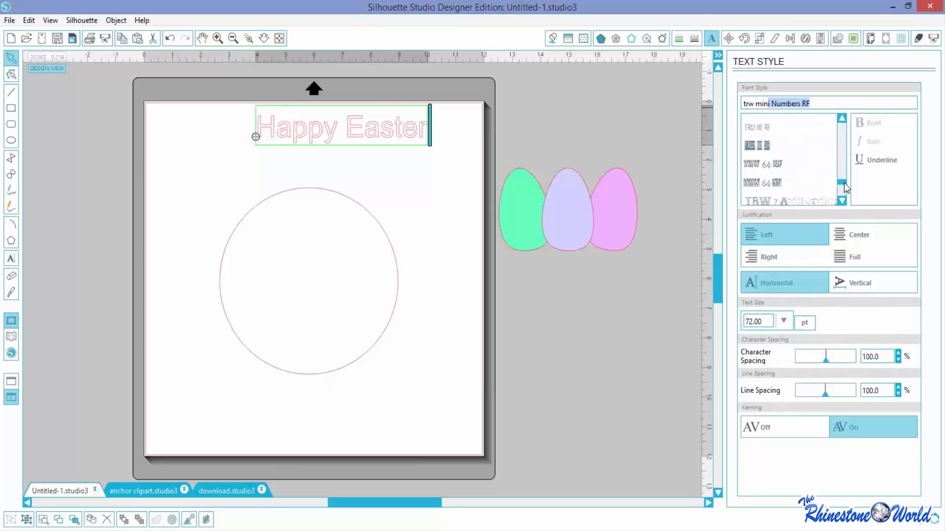
pyautogui.click(843, 199)
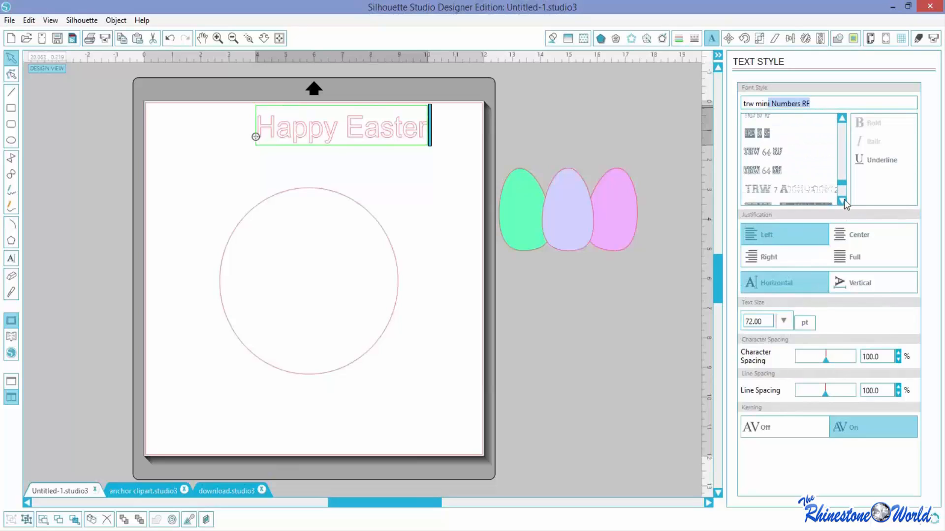
pyautogui.click(843, 199)
pyautogui.click(843, 199)
pyautogui.click(843, 199)
pyautogui.click(844, 200)
# Step: Search the fonts for "trw pola" and pick TRW Polka Dot Bold HTV NB
pyautogui.tripleClick(767, 105)
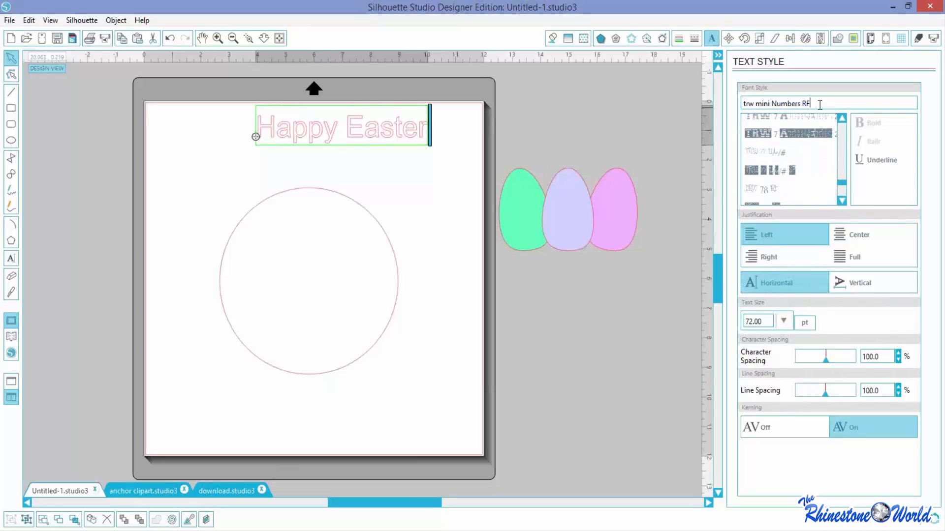
pyautogui.moveTo(809, 102); pyautogui.dragTo(764, 105)
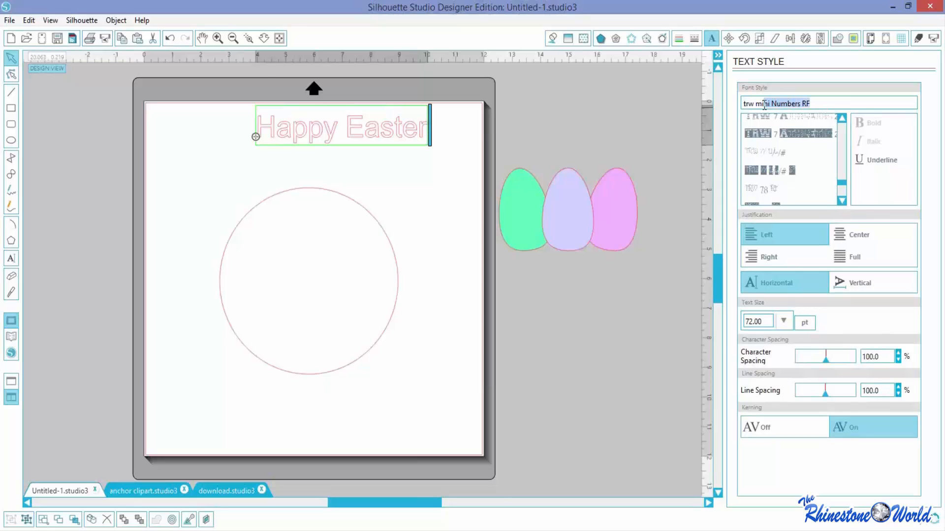
pyautogui.press('BackSpace')
pyautogui.press('BackSpace')
pyautogui.write('pola')
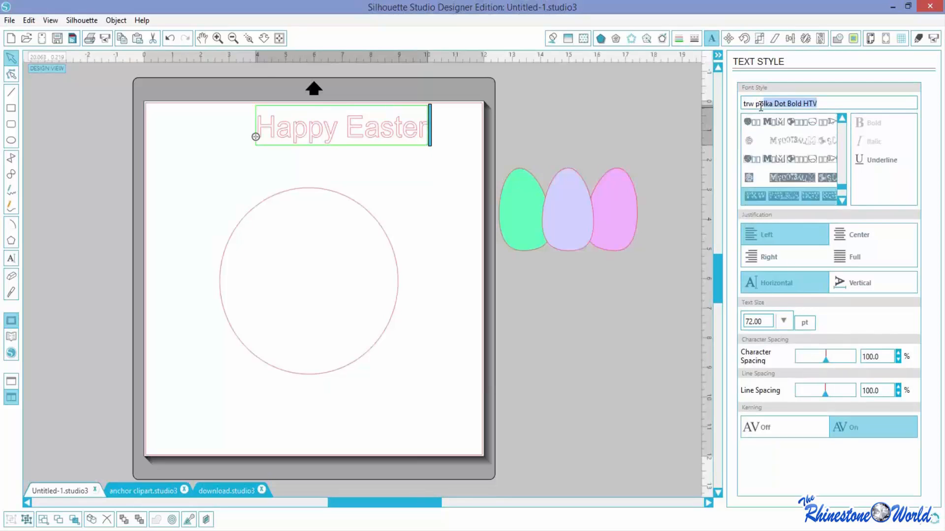
pyautogui.click(842, 199)
pyautogui.click(842, 200)
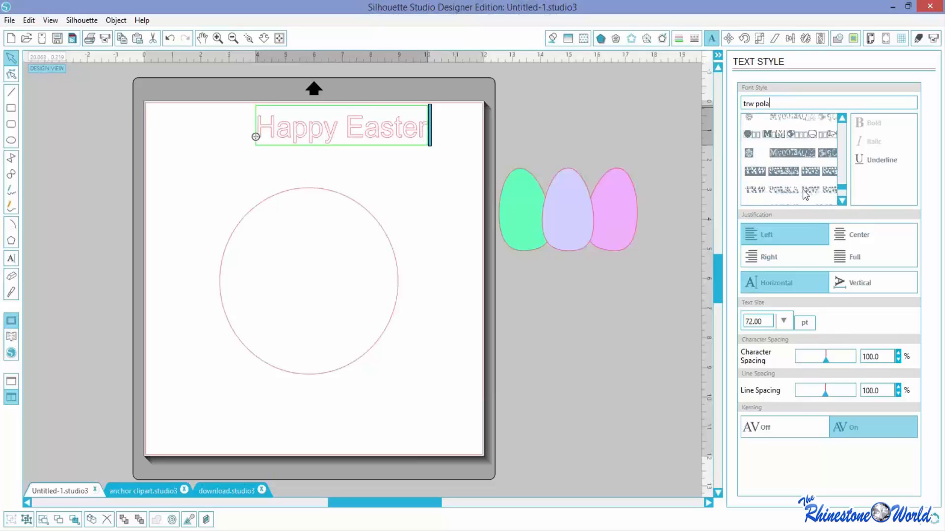
pyautogui.click(769, 187)
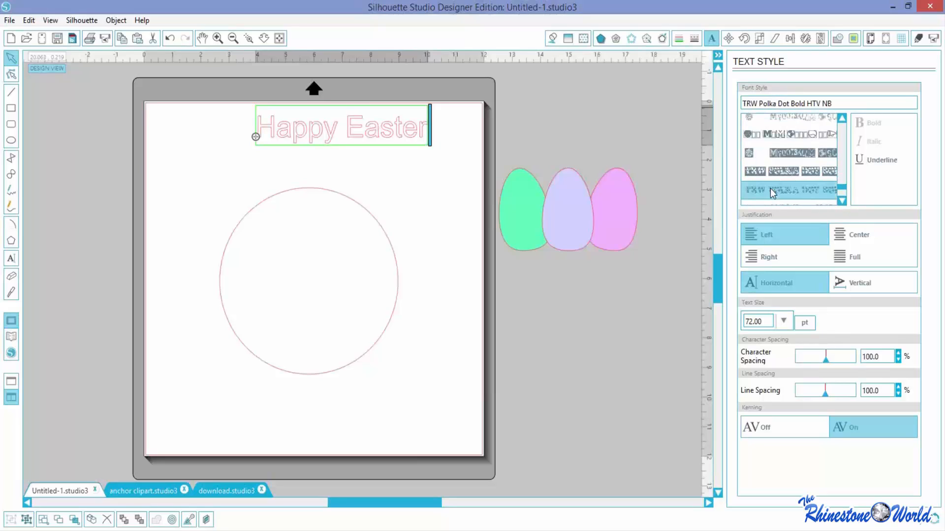
# Step: Select the whole "Happy Easter" text and set its font to TRW Polka Dot Bold HTV NB
pyautogui.moveTo(422, 123); pyautogui.dragTo(320, 127)
pyautogui.click(427, 123)
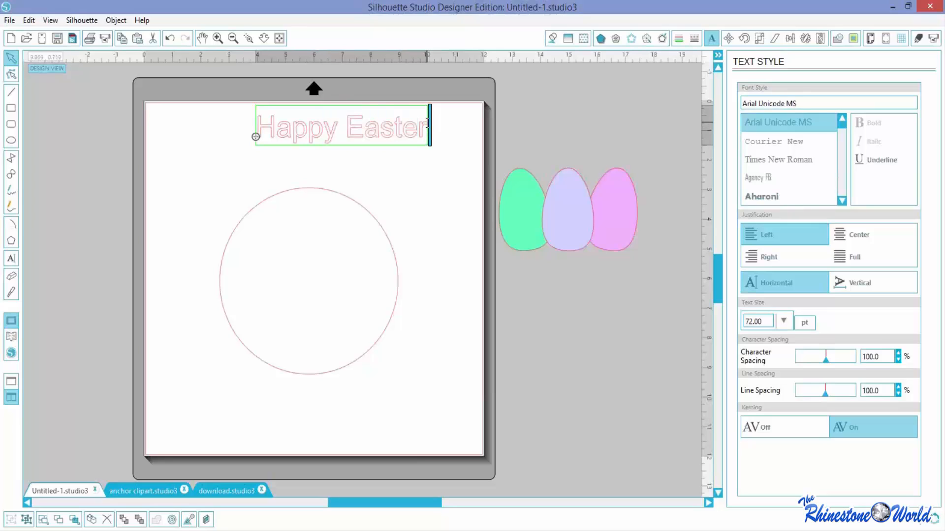
pyautogui.moveTo(427, 123); pyautogui.dragTo(256, 128)
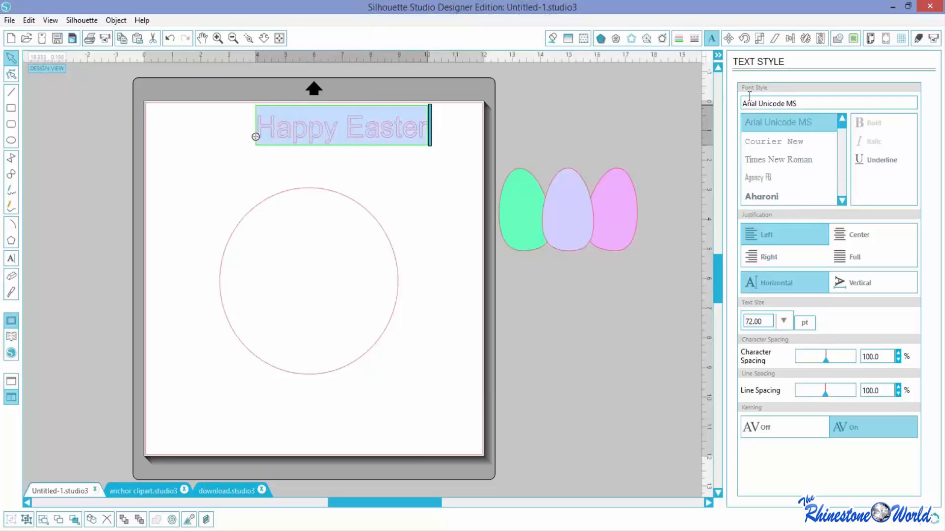
pyautogui.tripleClick(797, 101)
pyautogui.write('trw')
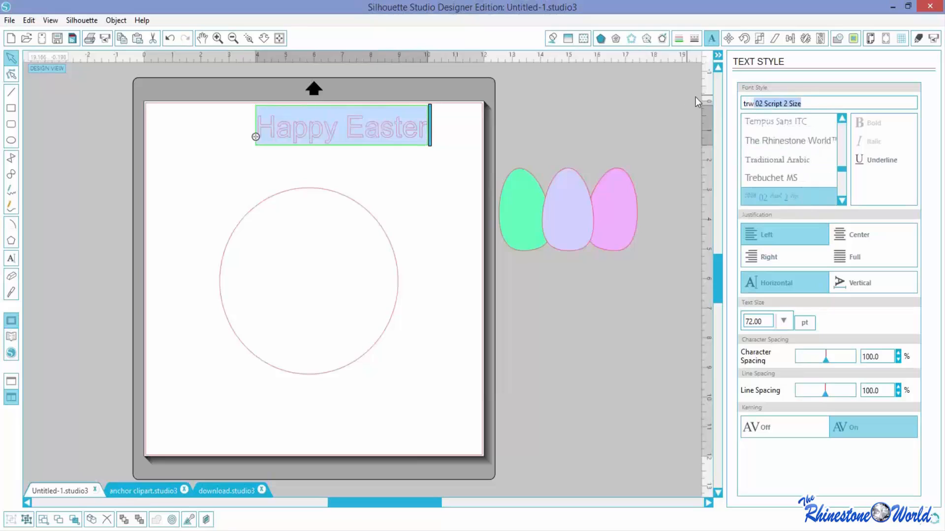
pyautogui.write(' polka Dot Bold HTV')
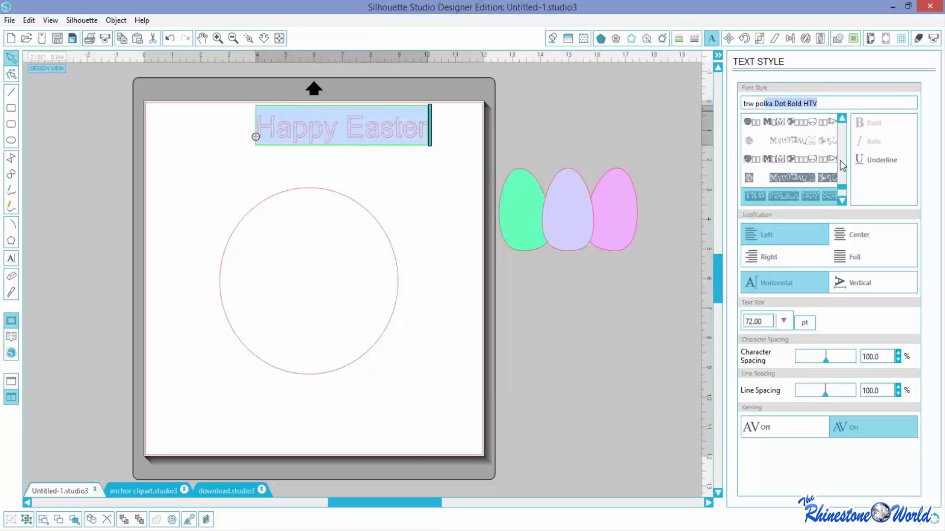
pyautogui.click(841, 199)
pyautogui.click(813, 191)
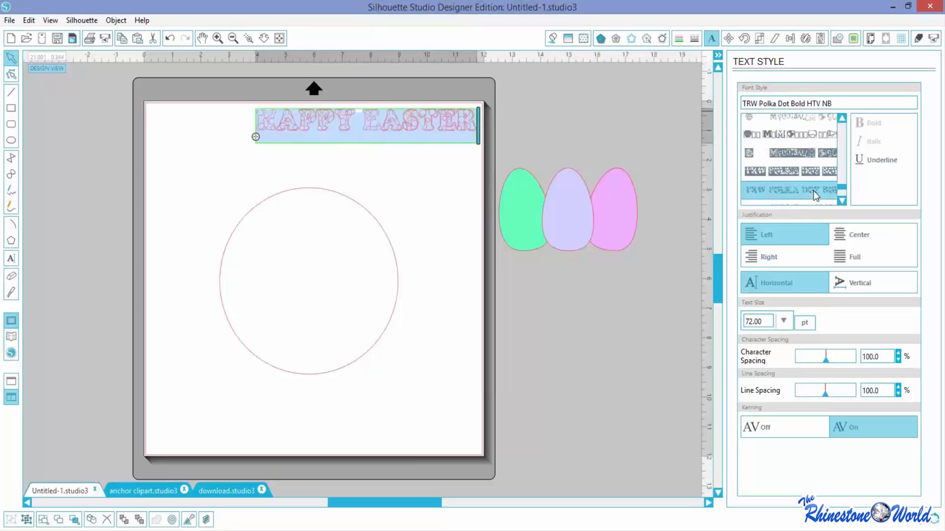
# Step: Move the text down closer above the circle and retype the initial H and E to match the other letters
pyautogui.click(190, 199)
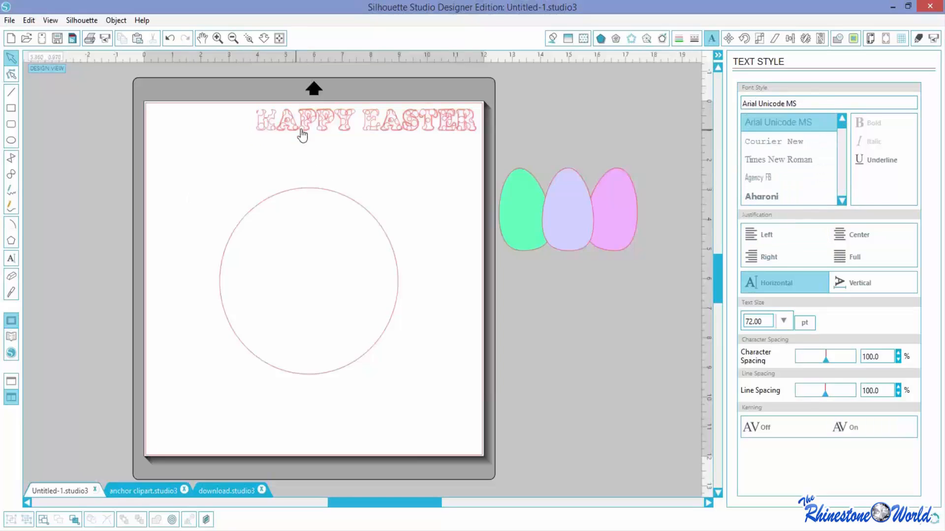
pyautogui.moveTo(305, 127); pyautogui.dragTo(267, 146)
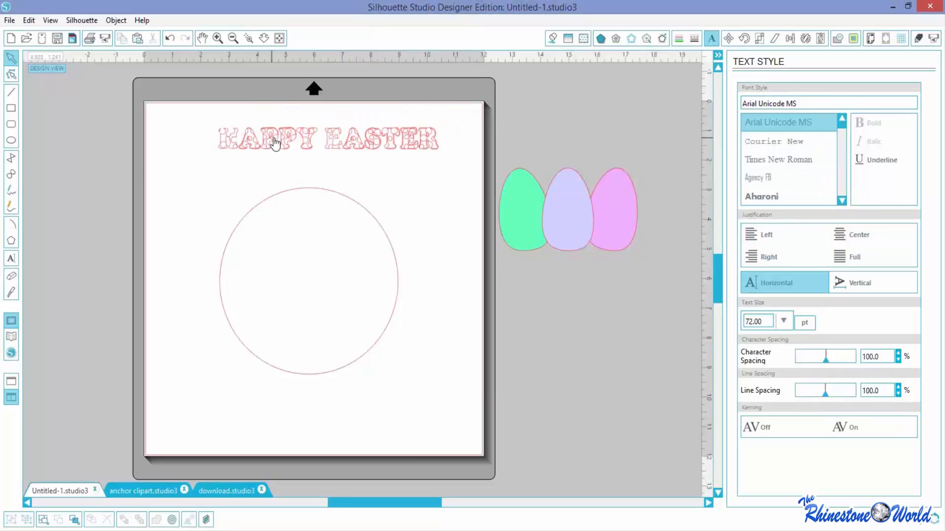
pyautogui.click(224, 147)
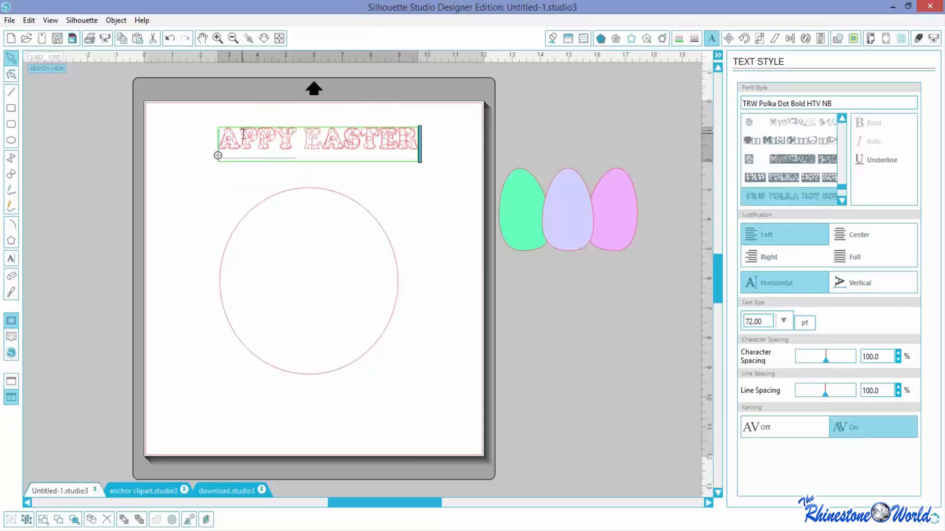
pyautogui.doubleClick(343, 134)
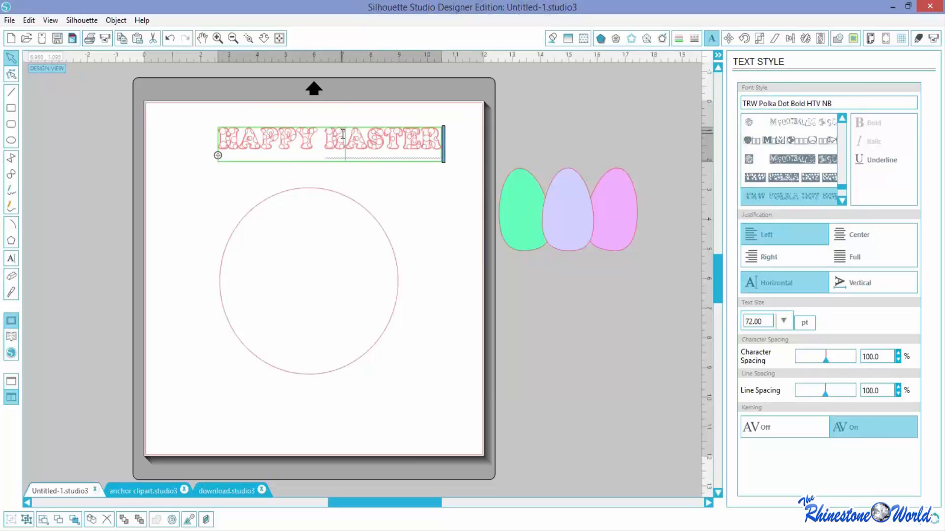
pyautogui.press('BackSpace')
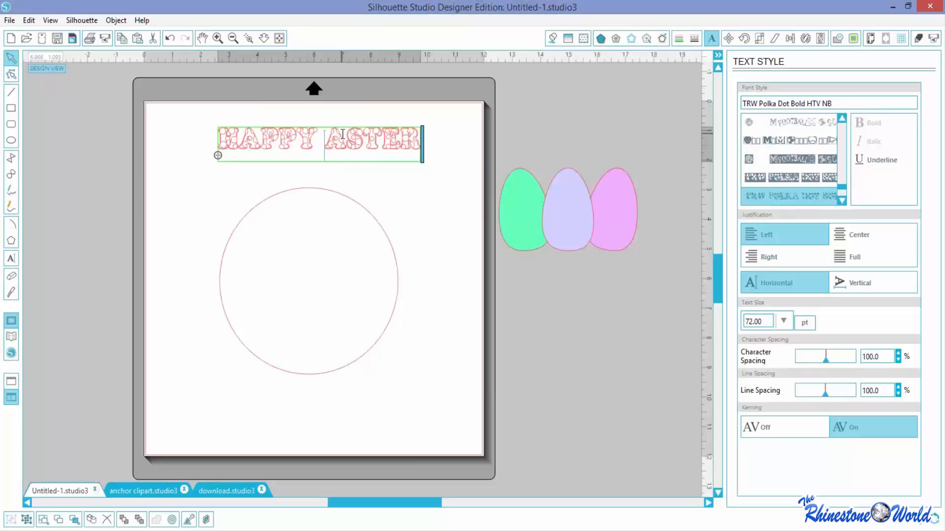
pyautogui.write('E')
# Step: Fill all of the "HAPPY EASTER" lettering with bright pink
pyautogui.moveTo(439, 138); pyautogui.dragTo(219, 145)
pyautogui.click(553, 38)
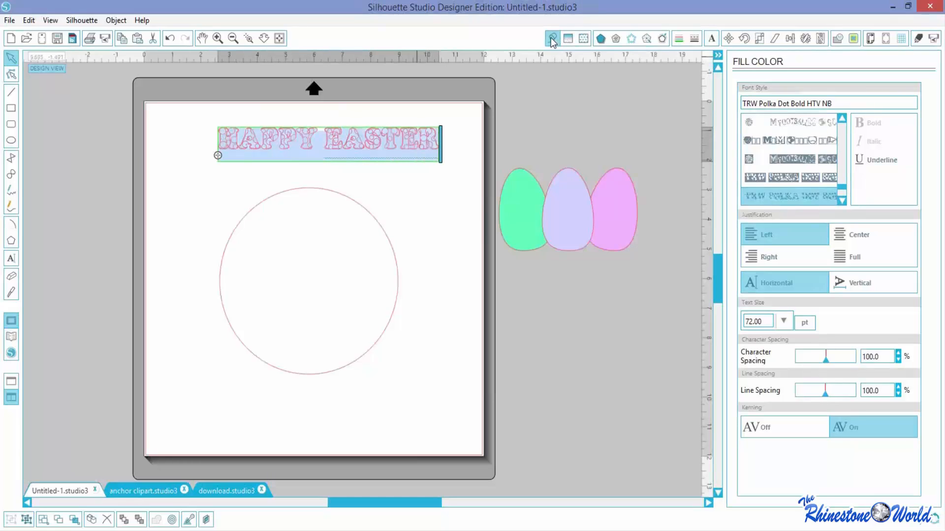
pyautogui.click(899, 148)
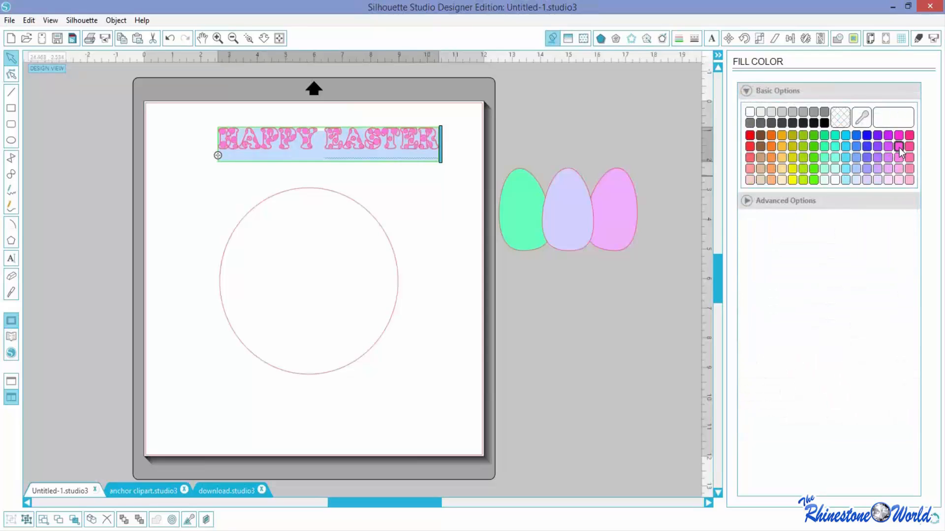
pyautogui.click(399, 198)
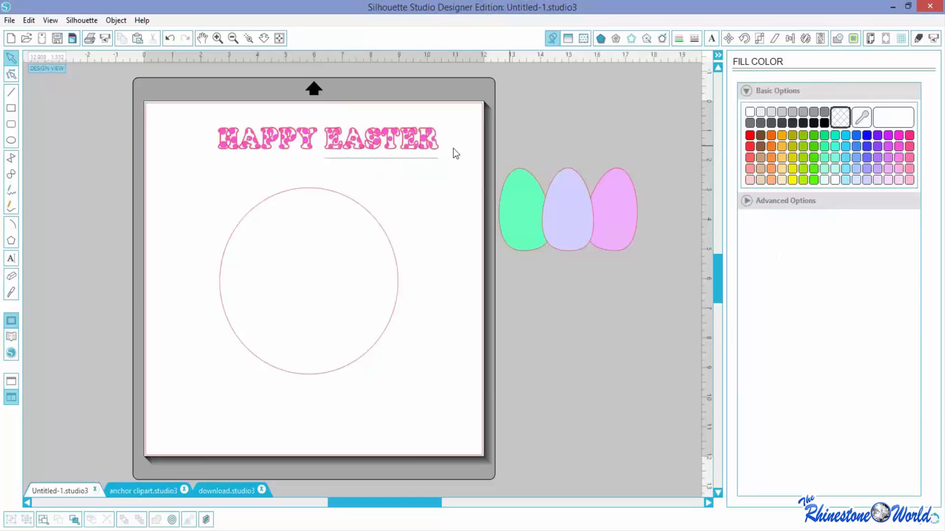
# Step: Select the whole "HAPPY EASTER" lettering again and set its fill to pale pink
pyautogui.click(400, 143)
pyautogui.doubleClick(400, 143)
pyautogui.moveTo(439, 142); pyautogui.dragTo(224, 142)
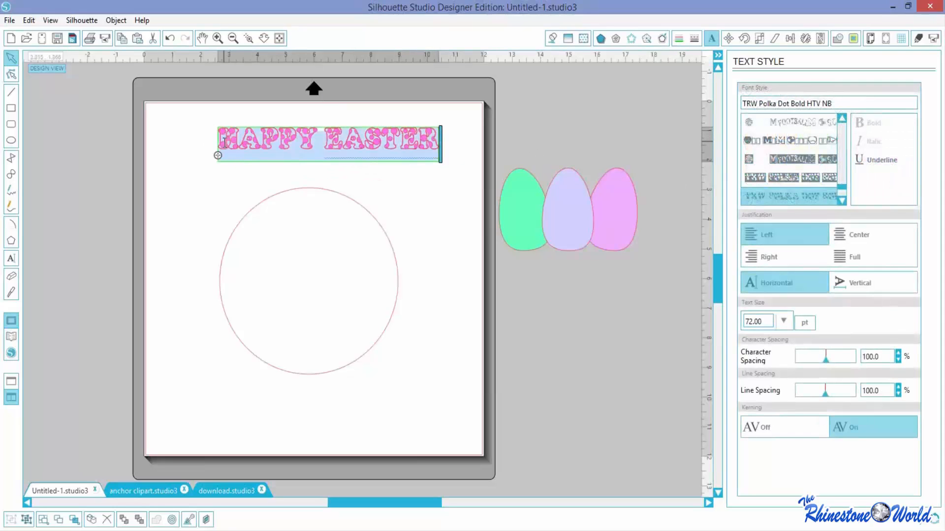
pyautogui.click(552, 38)
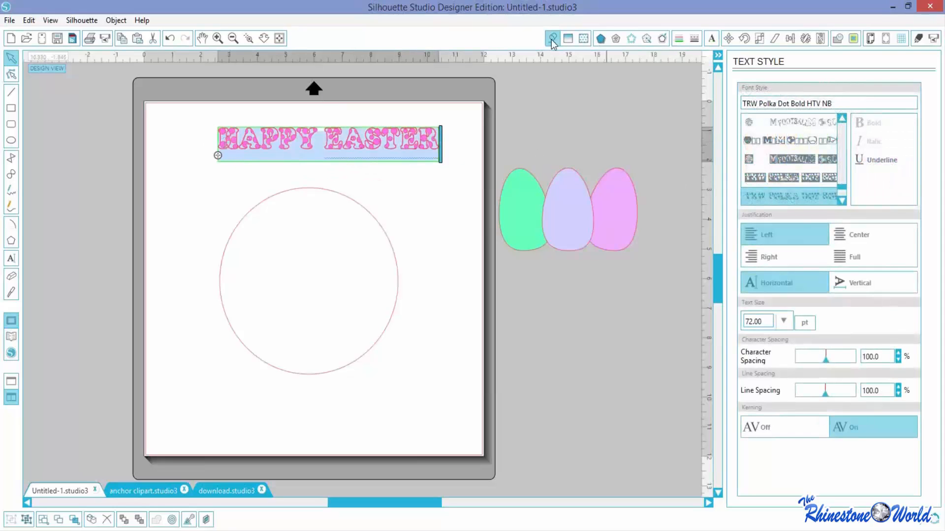
pyautogui.click(899, 180)
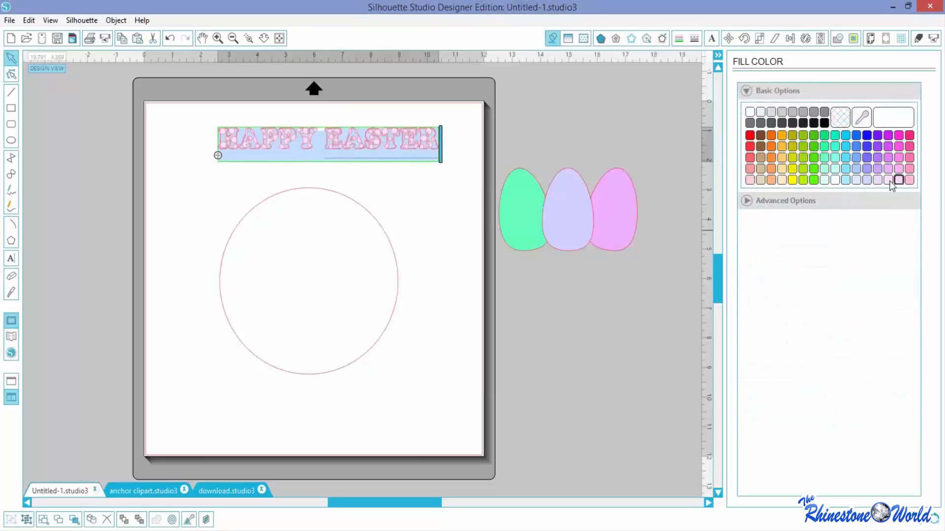
pyautogui.click(359, 179)
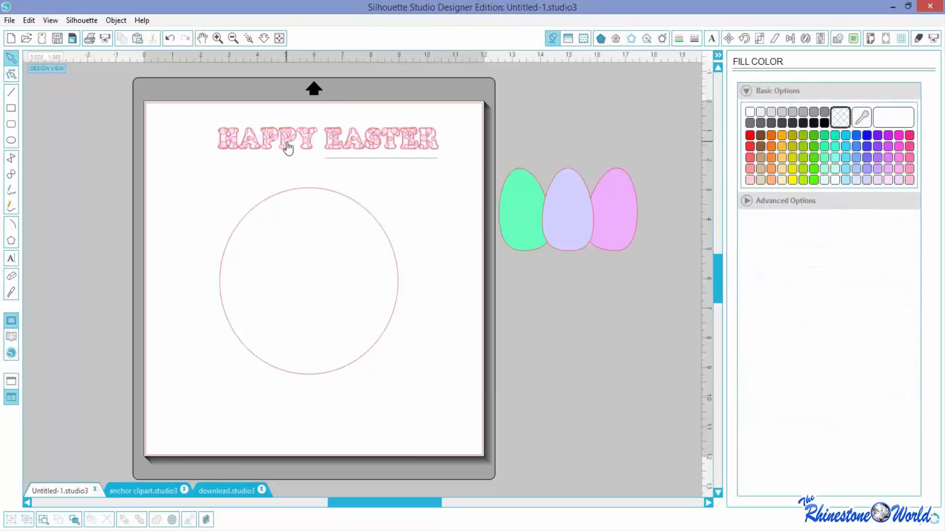
# Step: Move the pale pink "HAPPY EASTER" text to the upper-left area of the page
pyautogui.moveTo(285, 146); pyautogui.dragTo(234, 135)
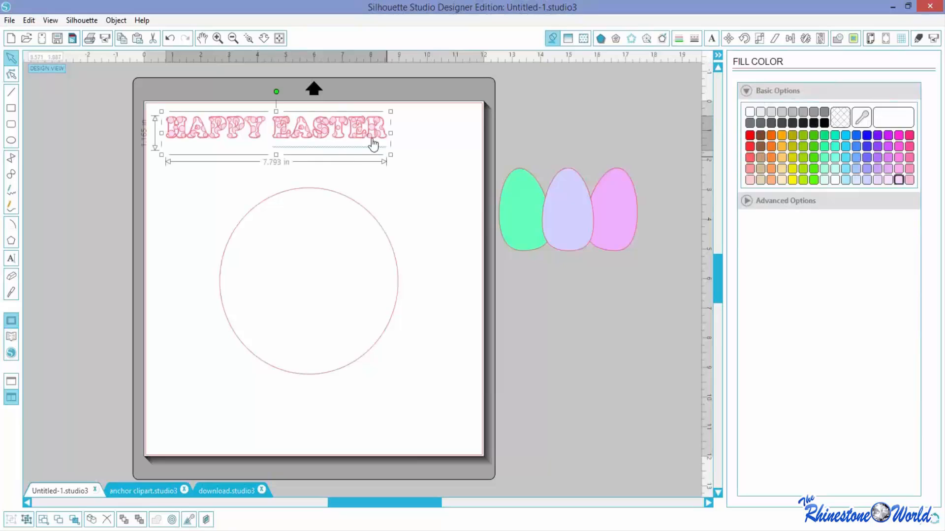
pyautogui.moveTo(362, 133)
pyautogui.mouseDown()
pyautogui.moveTo(387, 134)
pyautogui.moveTo(347, 140)
pyautogui.mouseUp()
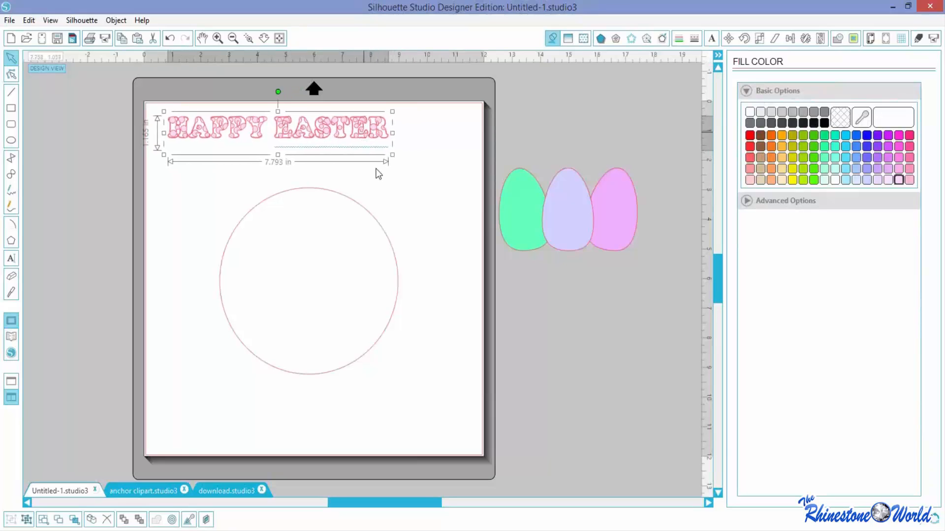
pyautogui.click(415, 196)
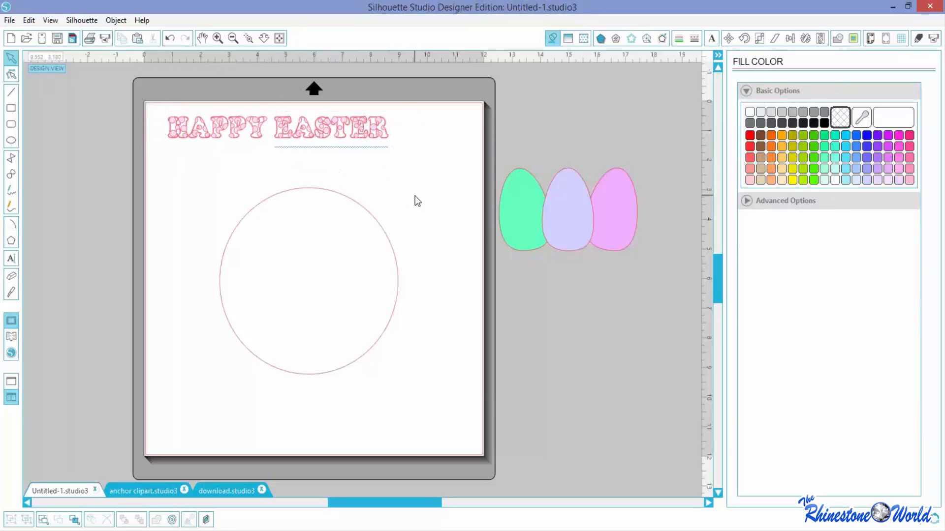
# Step: Add a second text "HAPPY EASTER" in TRW Polka Dot Bold HTV NB, starting below the end of the first one
pyautogui.click(11, 259)
pyautogui.click(397, 172)
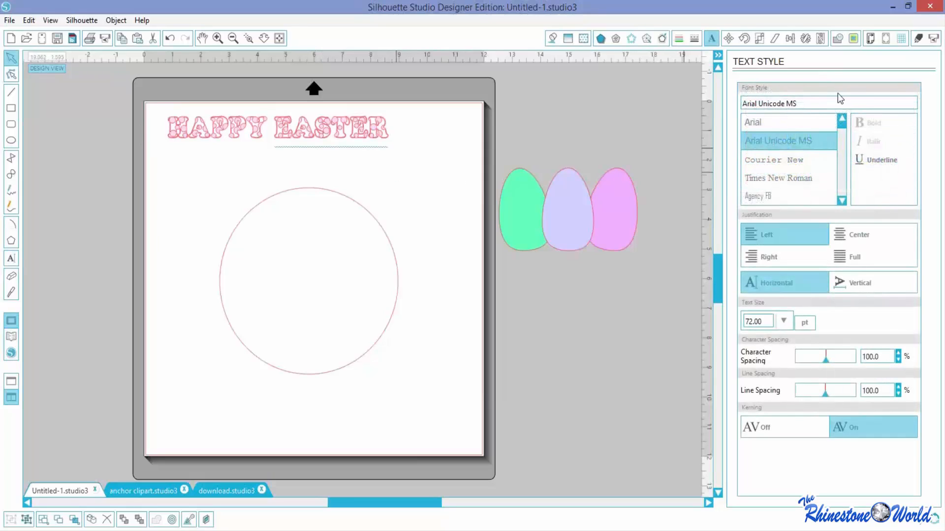
pyautogui.click(812, 104)
pyautogui.write('trw')
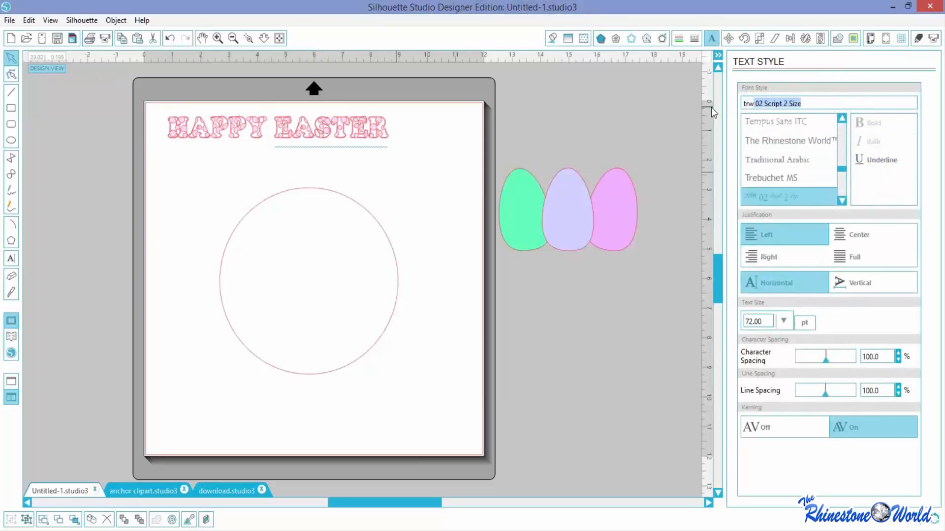
pyautogui.write(' polka Dot Bold HTV')
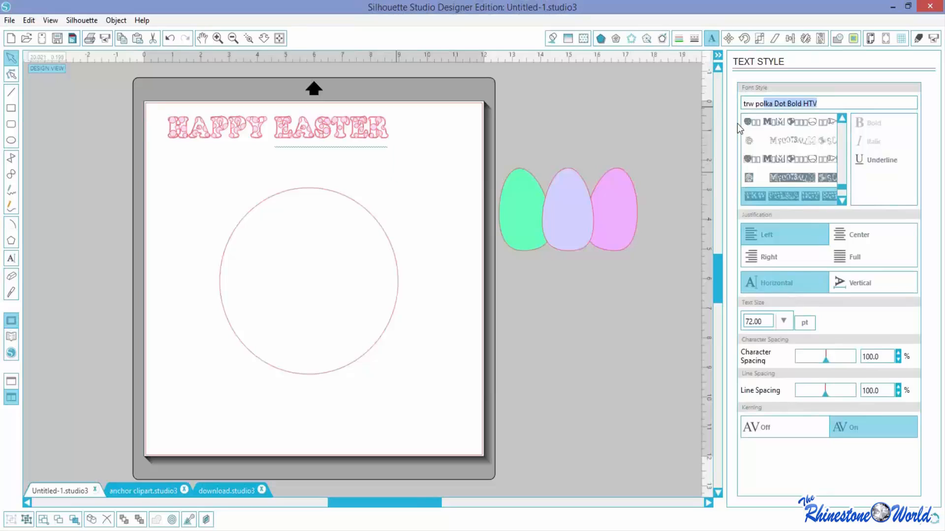
pyautogui.click(842, 201)
pyautogui.click(806, 197)
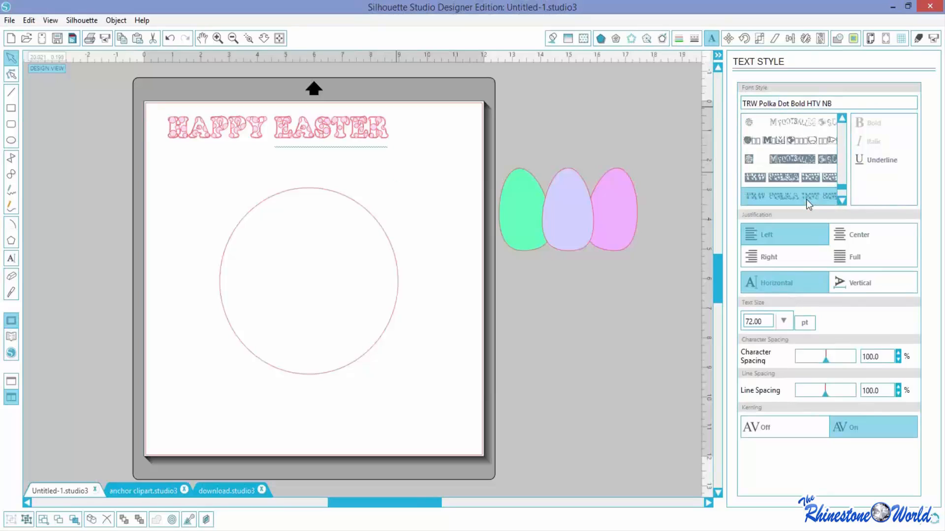
pyautogui.click(417, 158)
pyautogui.write('HAPPY')
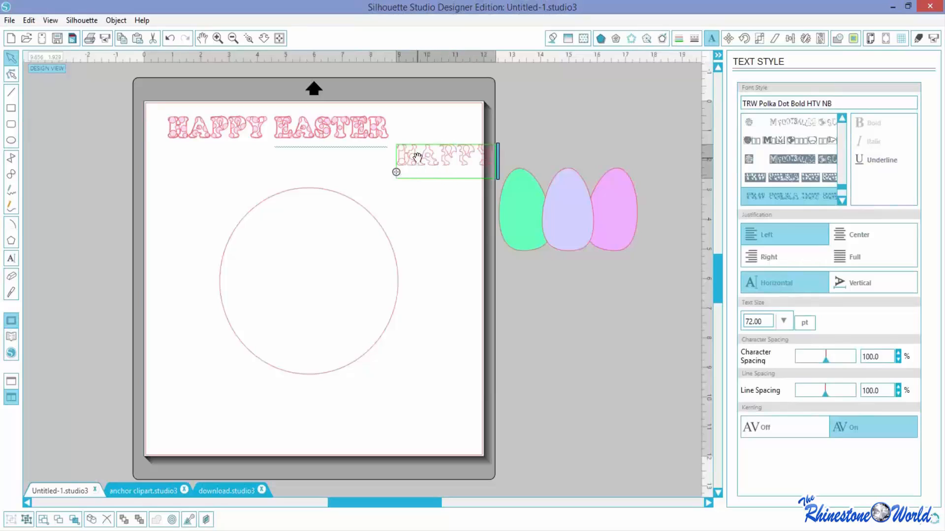
pyautogui.write(' EASTER')
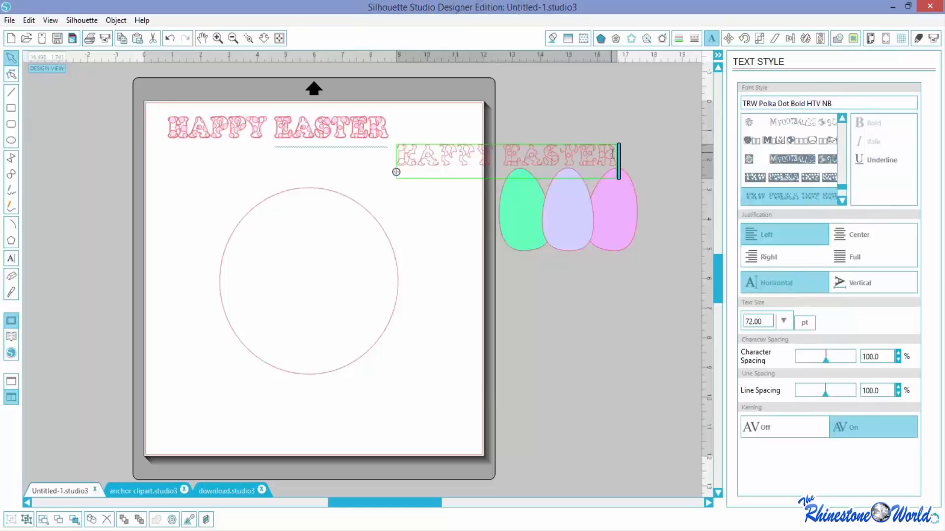
# Step: Fill all of the second "HAPPY EASTER" text with pale lavender
pyautogui.moveTo(469, 153); pyautogui.dragTo(404, 149)
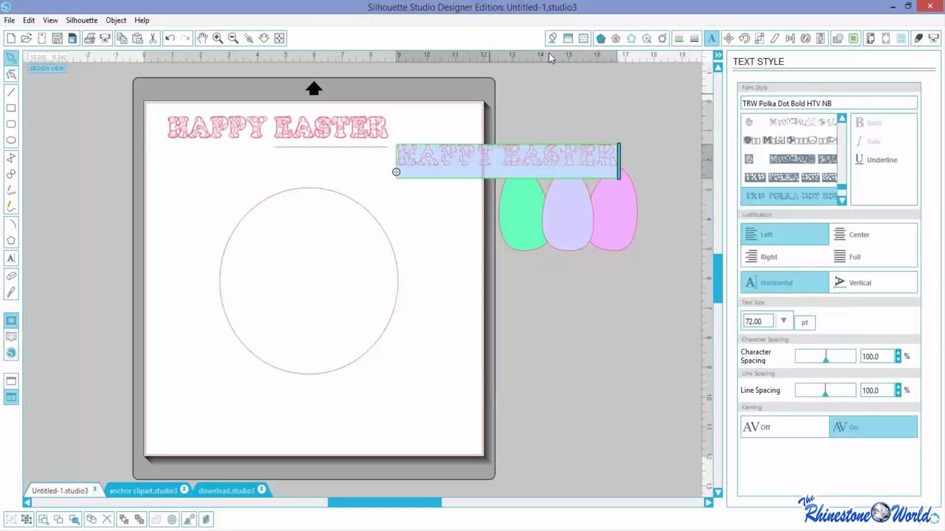
pyautogui.click(552, 38)
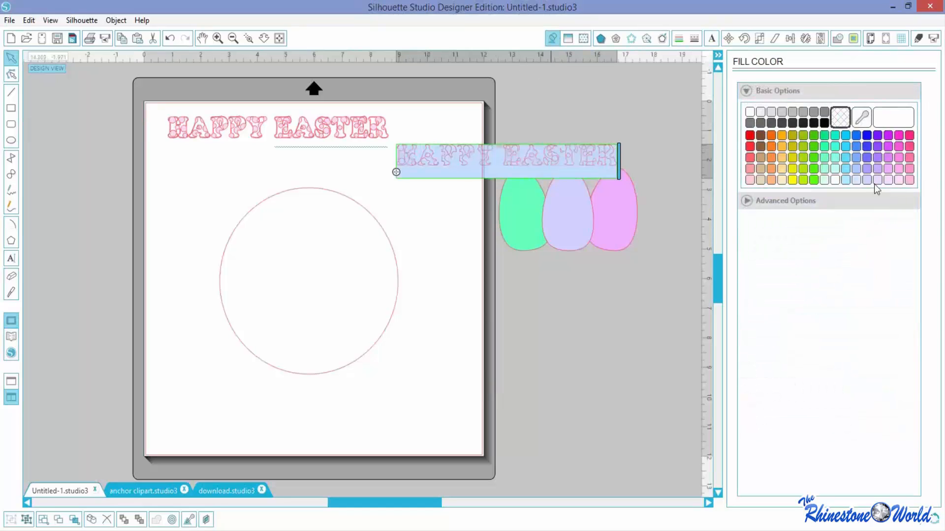
pyautogui.click(866, 180)
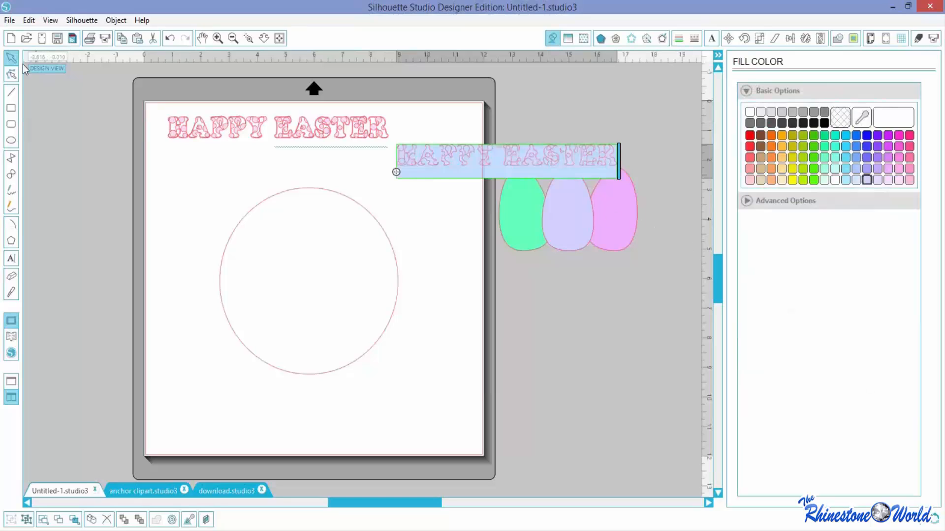
pyautogui.click(434, 182)
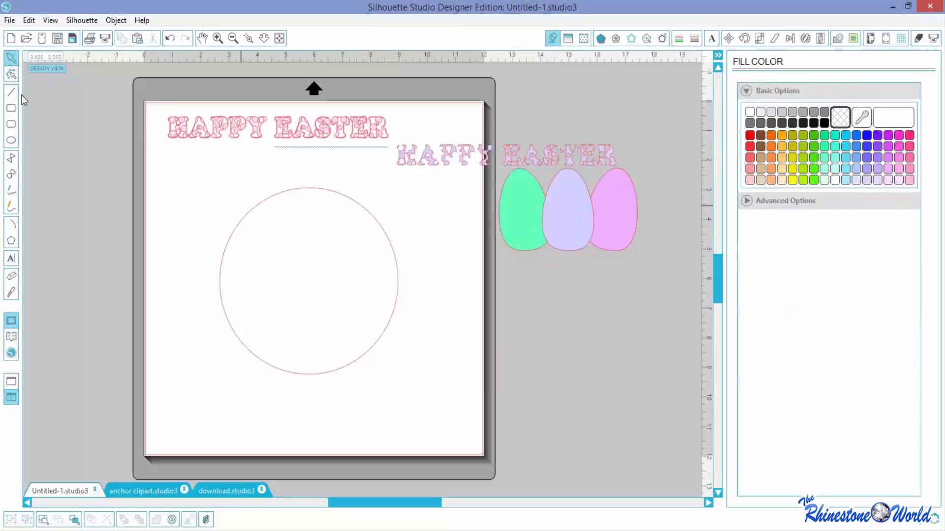
# Step: Move the lavender "HAPPY EASTER" onto the pink one, select both texts and align them on their centers
pyautogui.moveTo(453, 168); pyautogui.dragTo(342, 166)
pyautogui.moveTo(429, 156); pyautogui.dragTo(319, 135)
pyautogui.moveTo(416, 184); pyautogui.dragTo(352, 109)
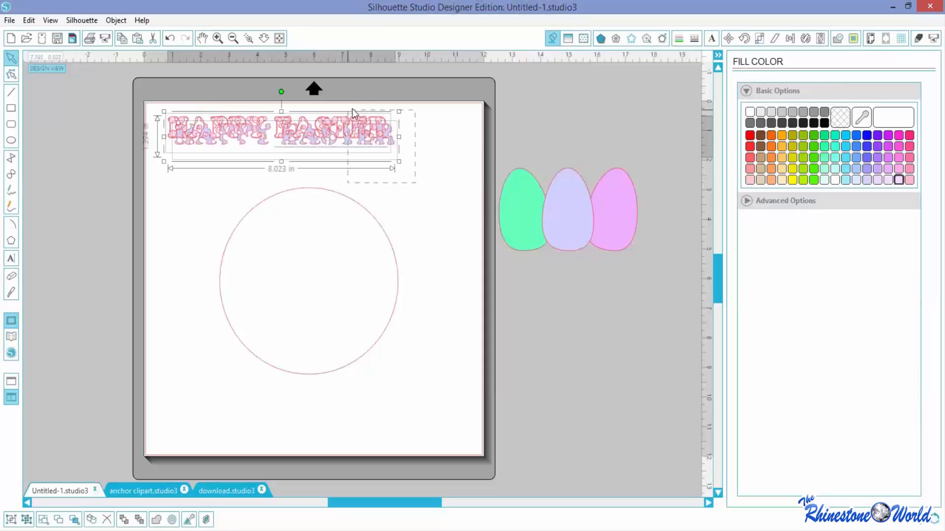
pyautogui.click(790, 39)
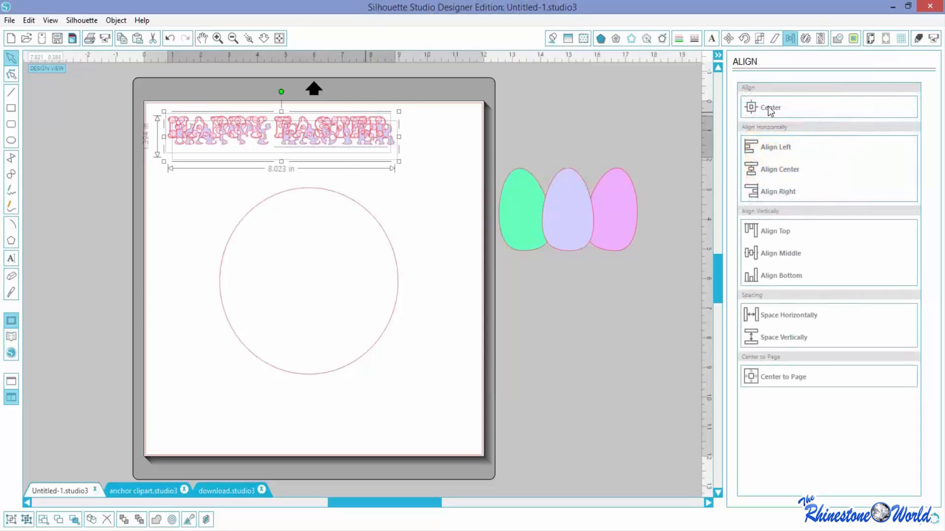
pyautogui.click(769, 107)
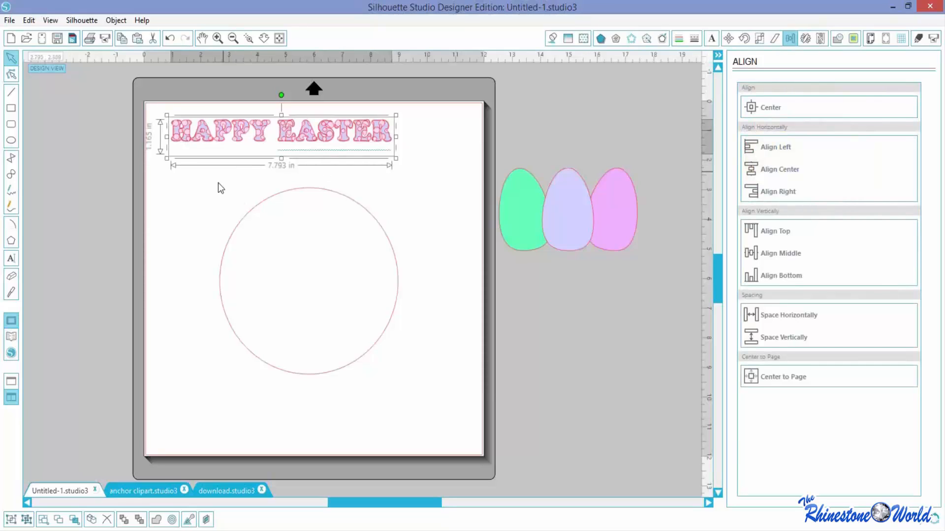
# Step: Group the two overlaid "HAPPY EASTER" texts and move the group down toward the circle
pyautogui.click(117, 20)
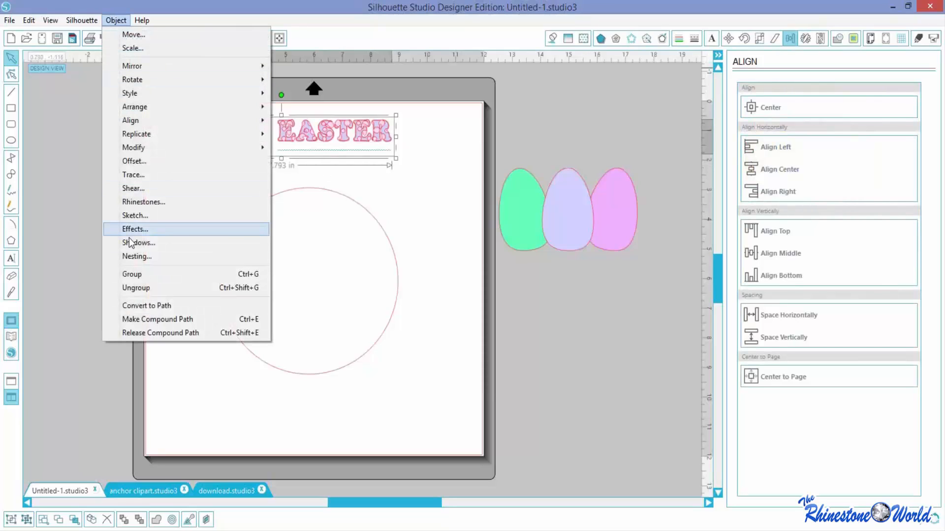
pyautogui.click(129, 273)
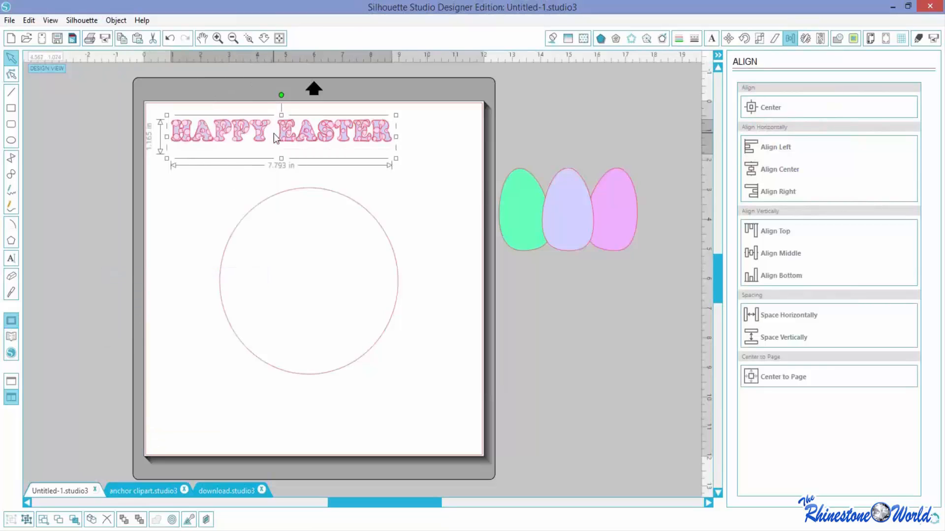
pyautogui.moveTo(285, 136); pyautogui.dragTo(296, 177)
pyautogui.click(285, 148)
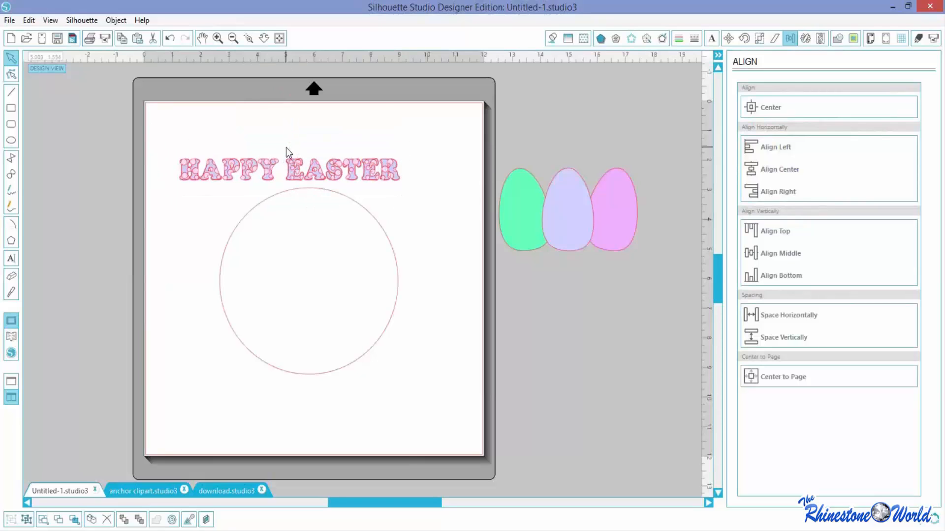
pyautogui.click(275, 176)
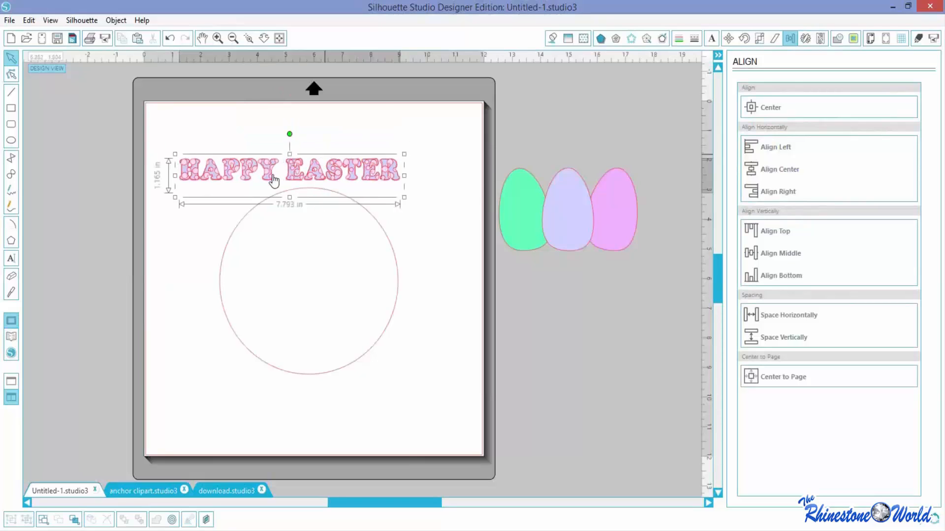
# Step: Undo the move, grouping and center alignment of the two "HAPPY EASTER" texts
pyautogui.hotkey('ctrl', 'z')
pyautogui.hotkey('ctrl', 'z')
pyautogui.hotkey('ctrl', 'z')
pyautogui.hotkey('ctrl', 'z')
pyautogui.hotkey('ctrl', 'z')
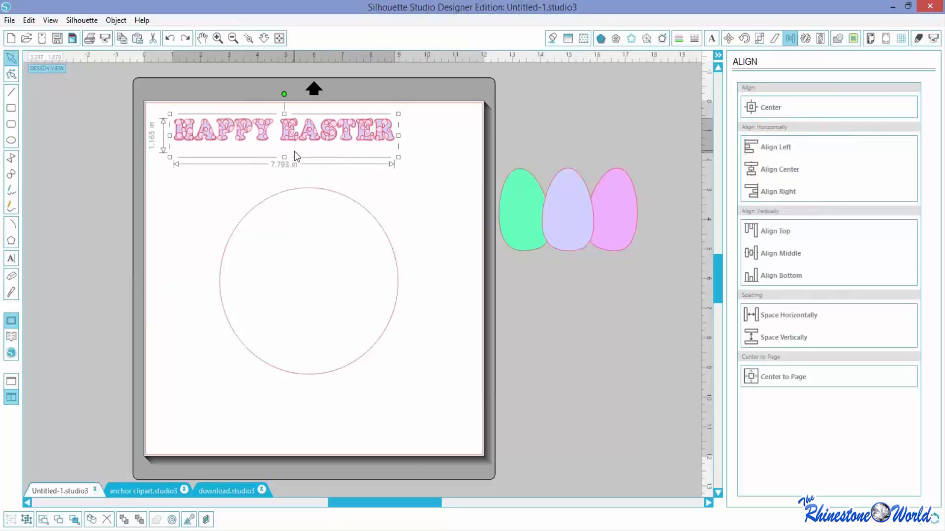
pyautogui.hotkey('ctrl', 'z')
pyautogui.hotkey('ctrl', 'z')
pyautogui.hotkey('ctrl', 'z')
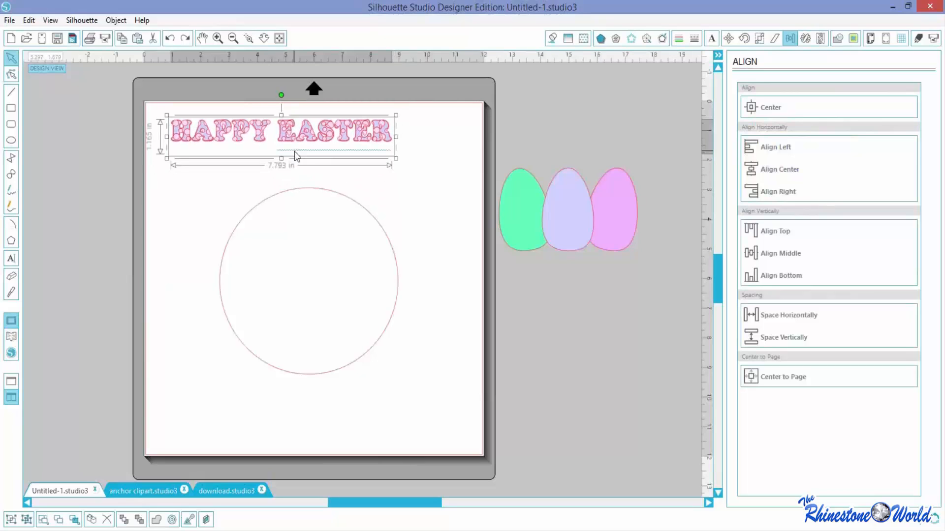
pyautogui.hotkey('ctrl', 'z')
pyautogui.hotkey('ctrl', 'z')
pyautogui.hotkey('ctrl', 'z')
pyautogui.hotkey('ctrl', 'z')
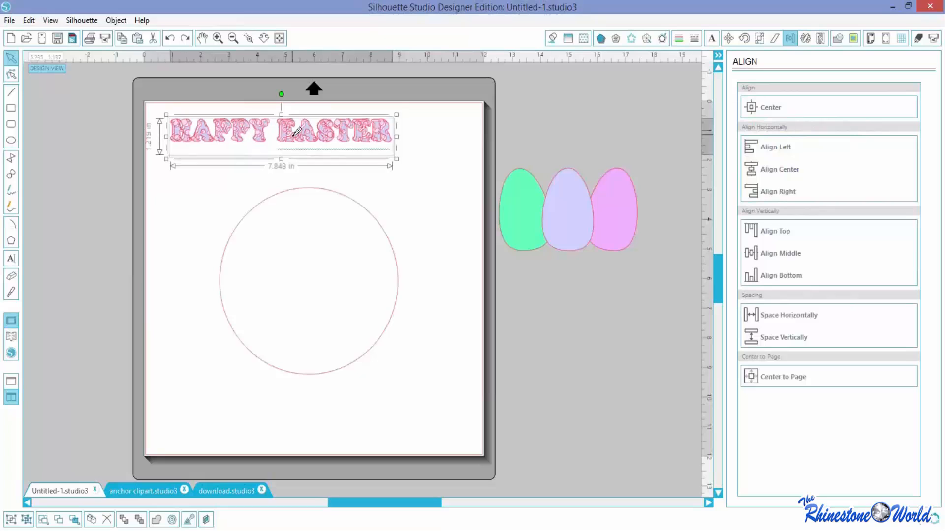
# Step: Separate the overlapping texts by moving the lavender "HAPPY EASTER" off the page to just above the eggs
pyautogui.moveTo(295, 143); pyautogui.dragTo(318, 150)
pyautogui.click(428, 223)
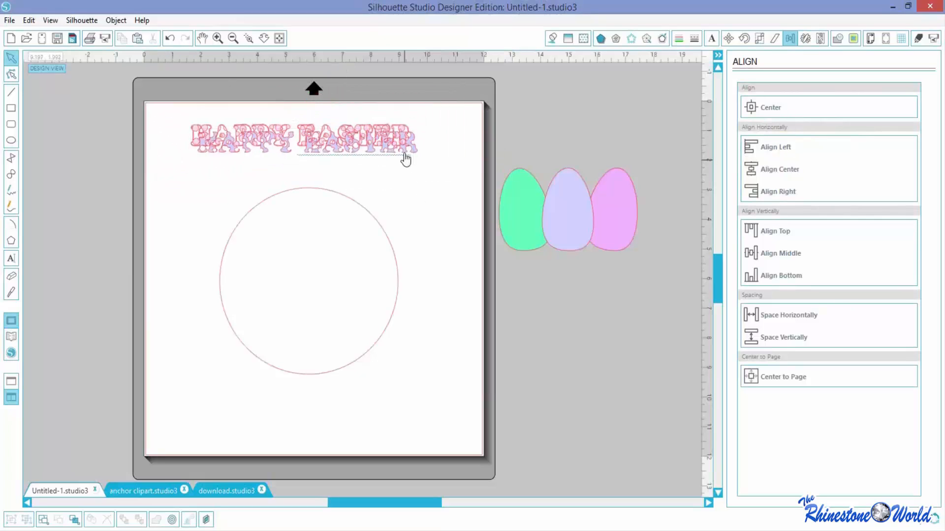
pyautogui.moveTo(403, 157); pyautogui.dragTo(642, 116)
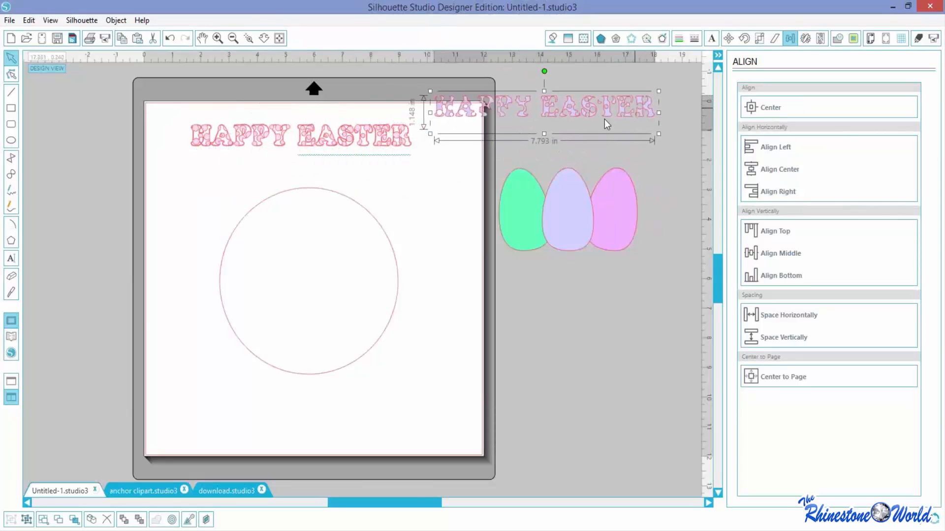
# Step: Attach the pink "HAPPY EASTER" text to the outside of the circle and slide it until it arches evenly over the top
pyautogui.click(362, 143)
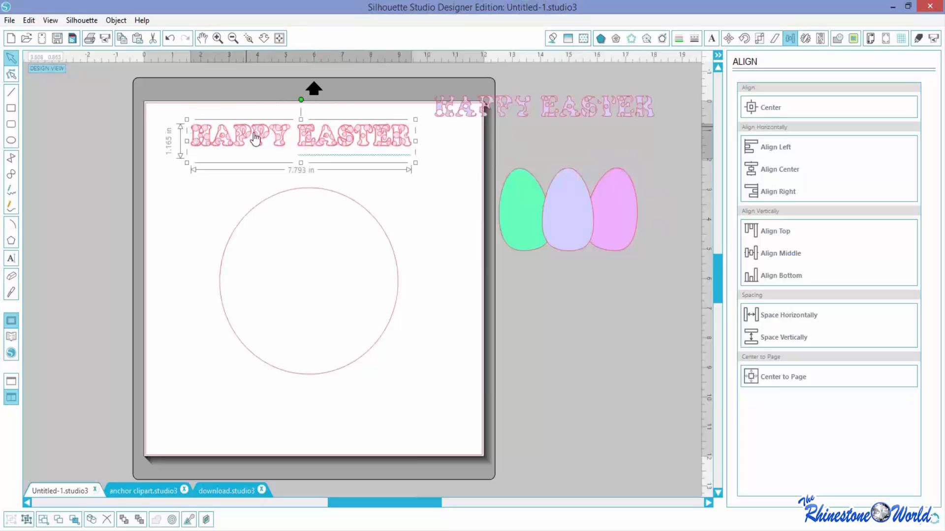
pyautogui.doubleClick(317, 145)
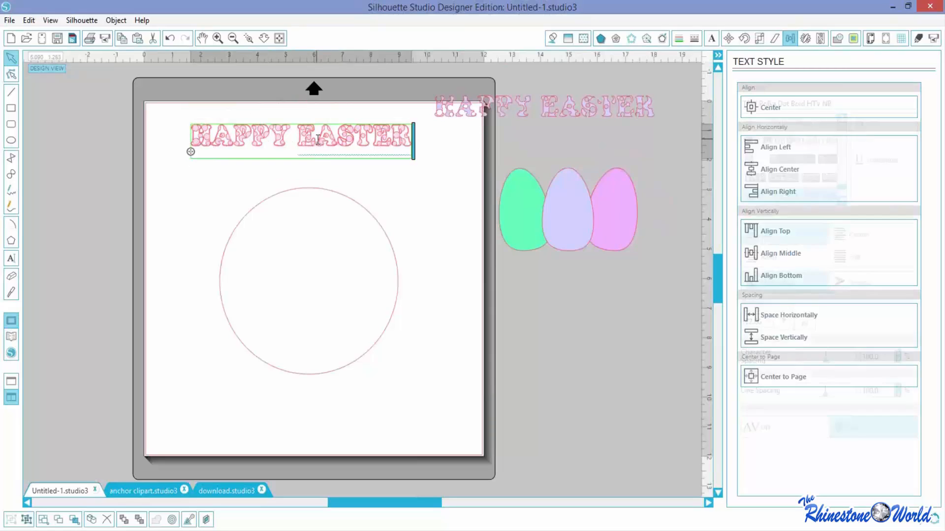
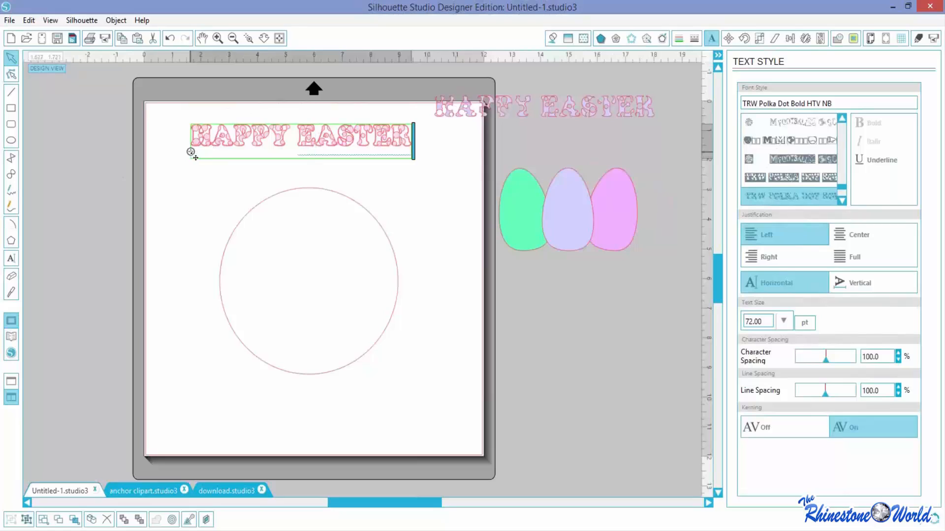
pyautogui.moveTo(191, 153); pyautogui.dragTo(224, 211)
pyautogui.moveTo(220, 209); pyautogui.dragTo(206, 246)
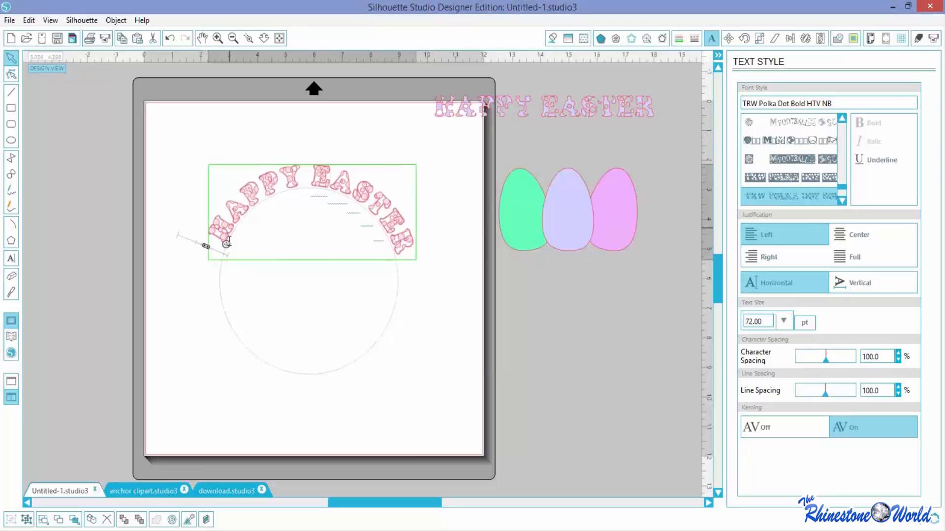
pyautogui.moveTo(232, 246); pyautogui.dragTo(229, 253)
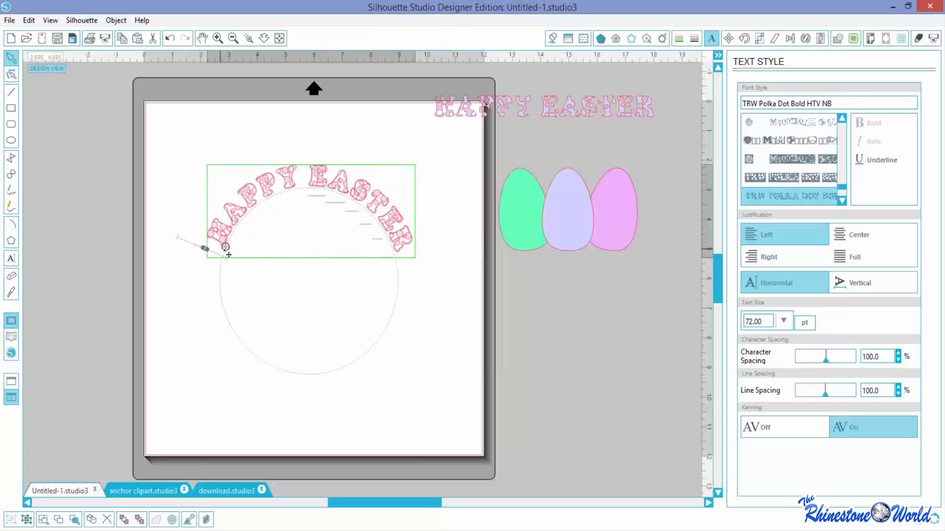
pyautogui.moveTo(228, 254); pyautogui.dragTo(228, 252)
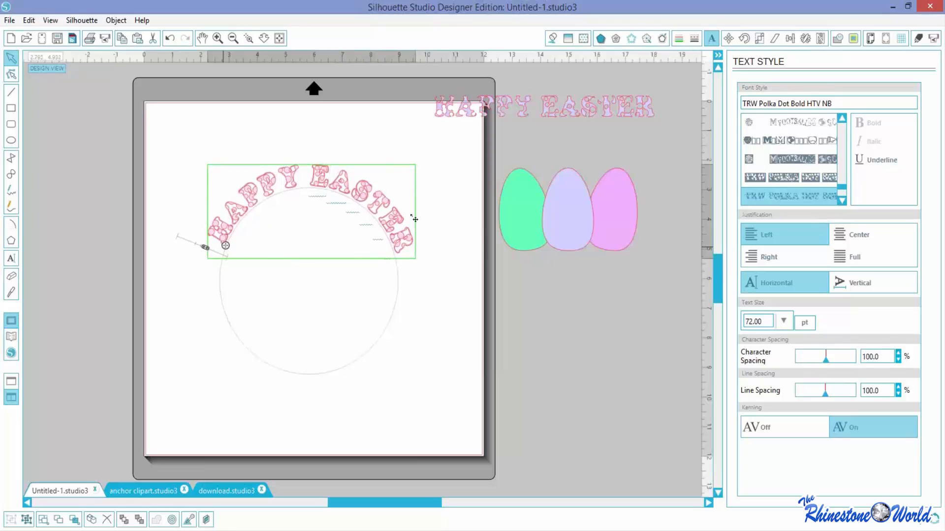
# Step: Select all of the arched "HAPPY EASTER" text and convert it to a path
pyautogui.moveTo(382, 228); pyautogui.dragTo(203, 231)
pyautogui.click(116, 20)
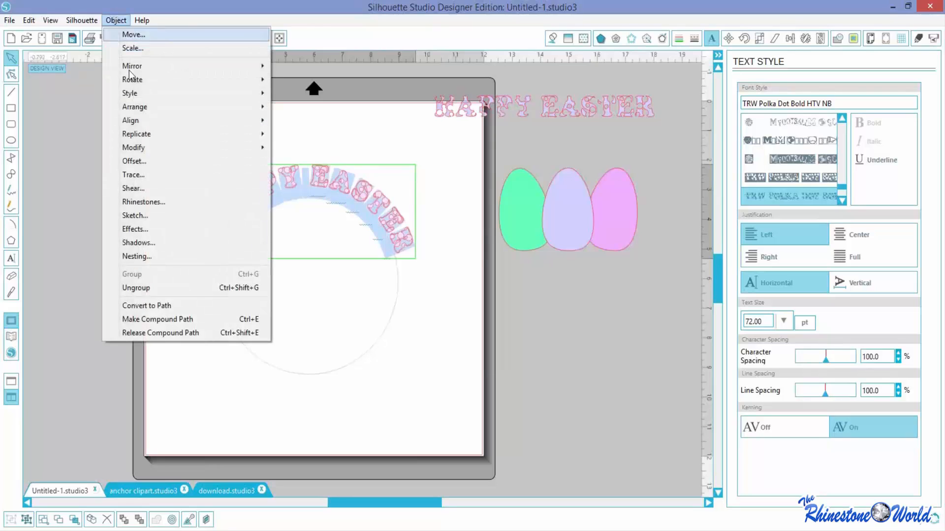
pyautogui.click(160, 306)
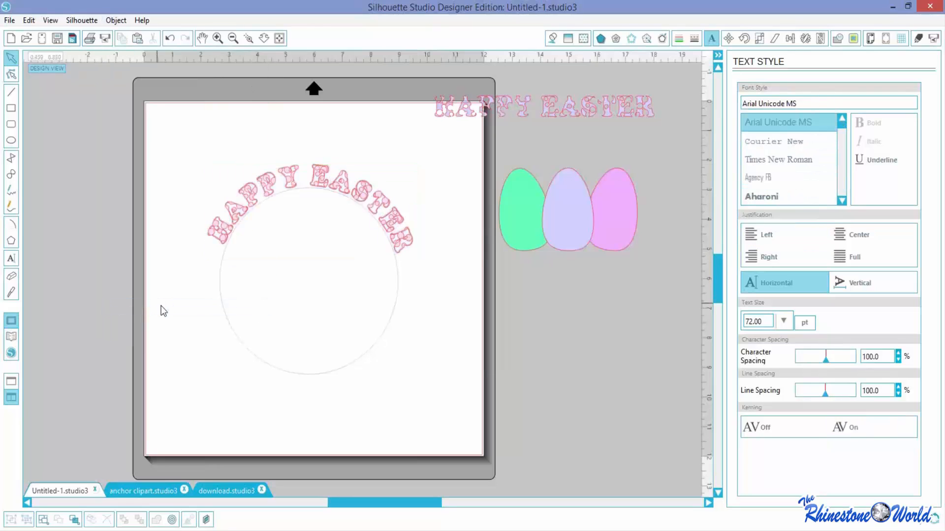
# Step: Delete the guide circle and move the three eggs underneath the arched pink lettering
pyautogui.moveTo(330, 373); pyautogui.dragTo(167, 417)
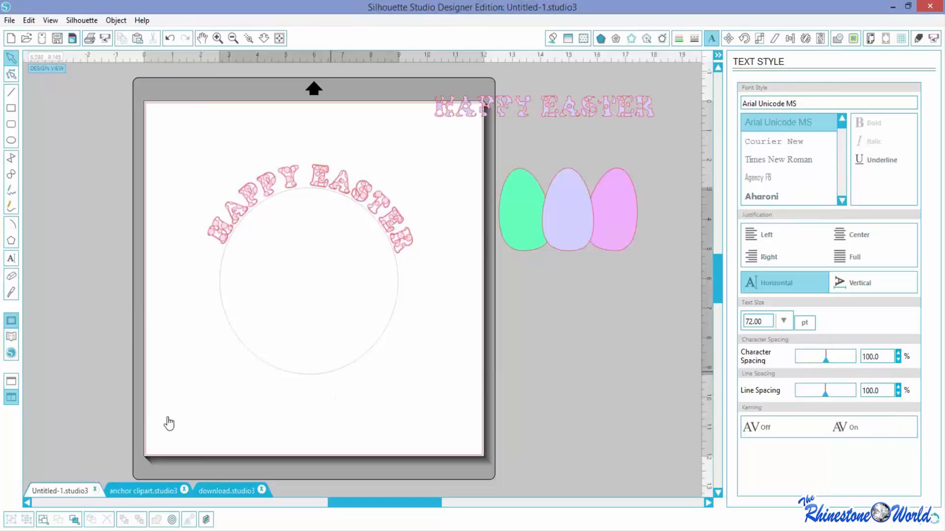
pyautogui.click(219, 353)
pyautogui.click(233, 345)
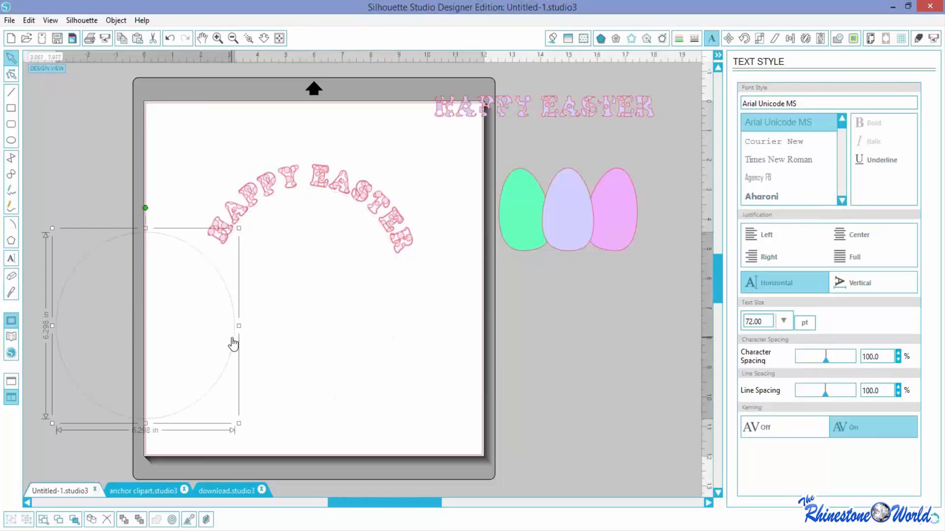
pyautogui.press('Delete')
pyautogui.moveTo(586, 229); pyautogui.dragTo(329, 282)
pyautogui.click(375, 391)
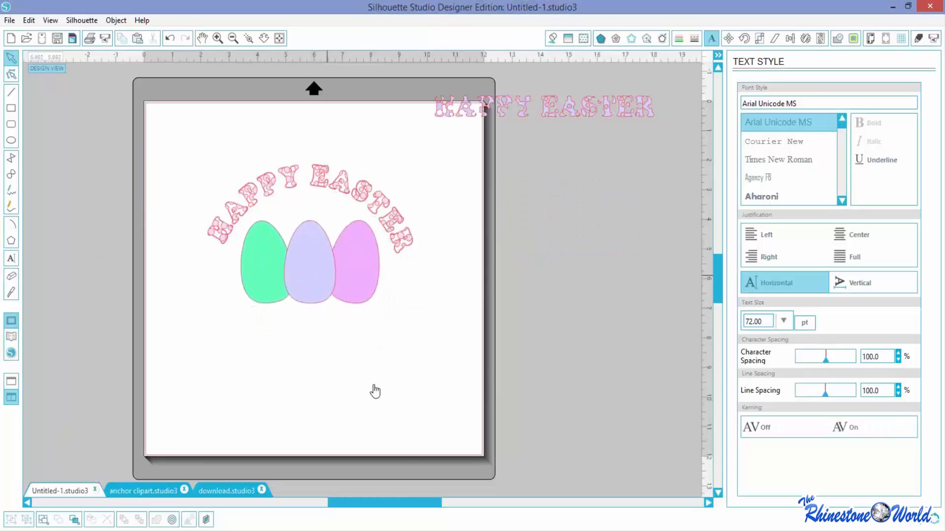
# Step: Create a new document and open the bunny picture from the 01Webinars folder
pyautogui.click(9, 21)
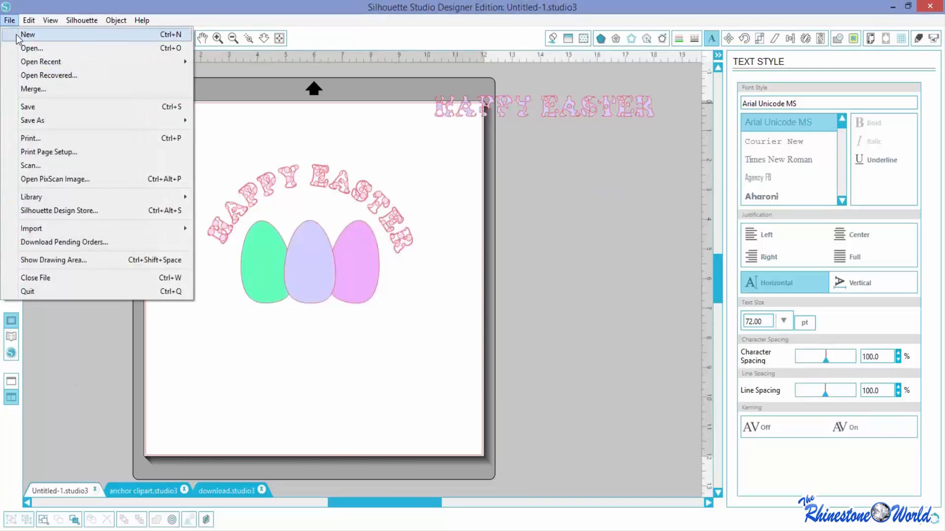
pyautogui.click(17, 36)
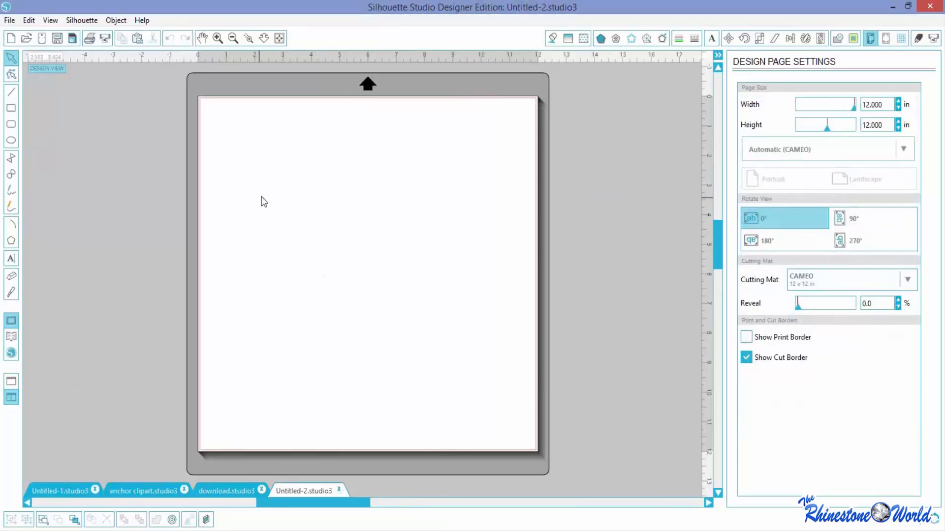
pyautogui.click(9, 21)
pyautogui.click(17, 47)
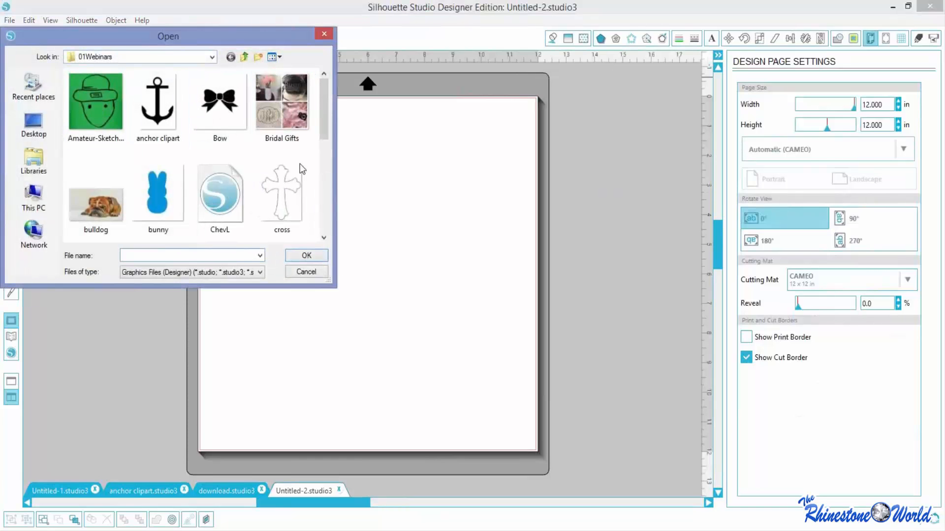
pyautogui.click(158, 196)
pyautogui.click(305, 256)
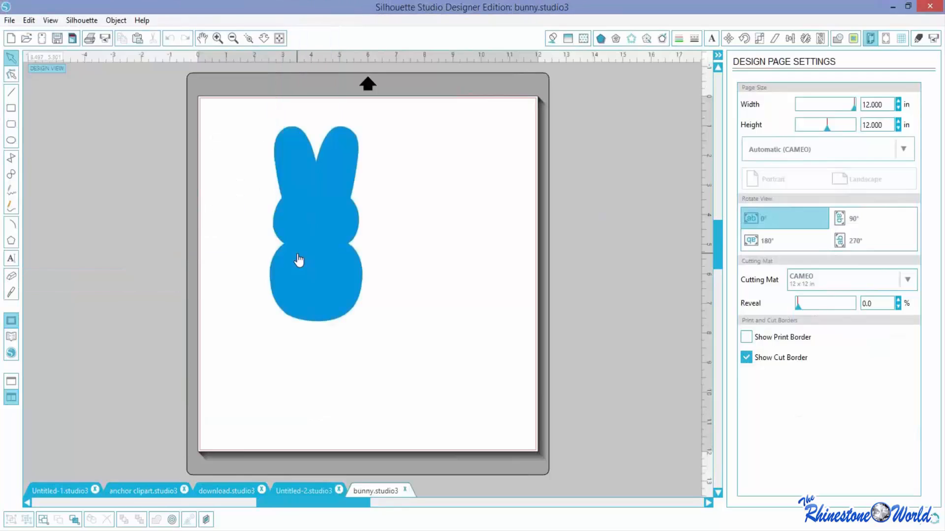
# Step: Move the bunny picture to the middle of the page and select a trace area about 5.1 by 8.2 in around it
pyautogui.moveTo(306, 247); pyautogui.dragTo(368, 269)
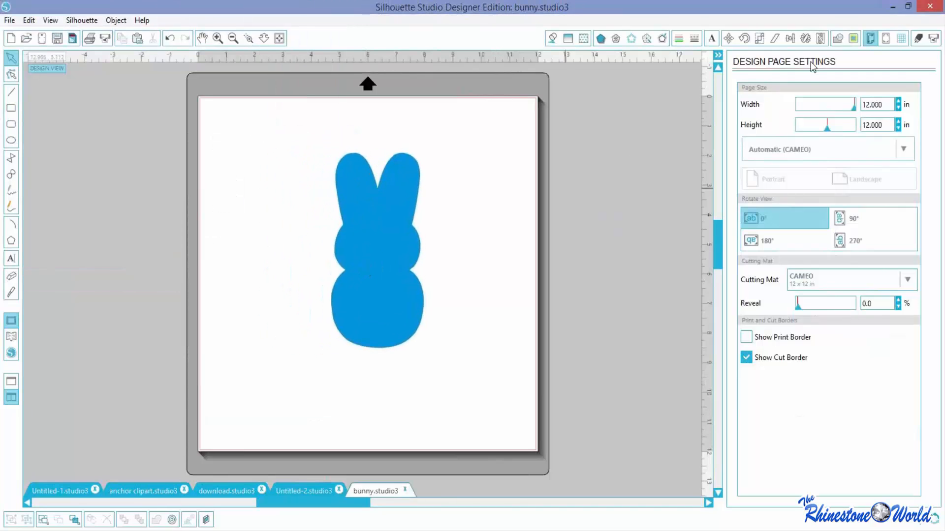
pyautogui.click(854, 39)
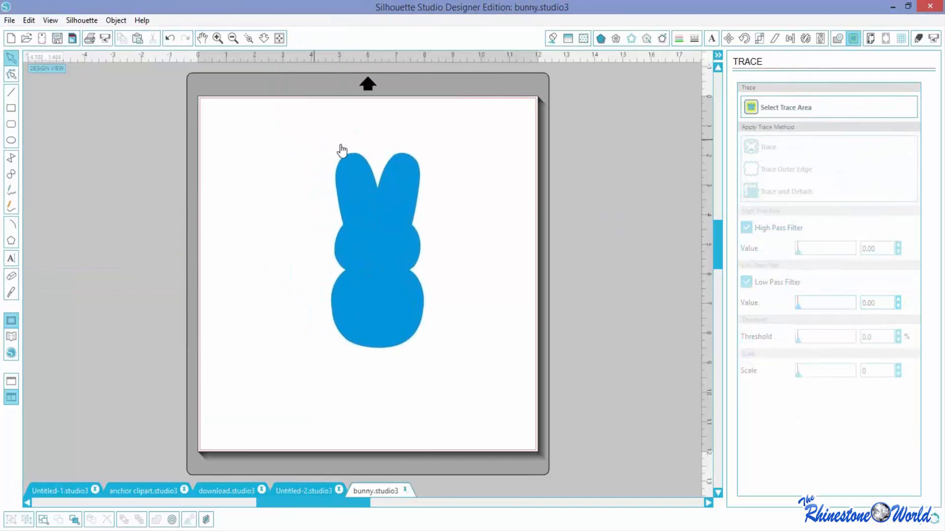
pyautogui.click(774, 115)
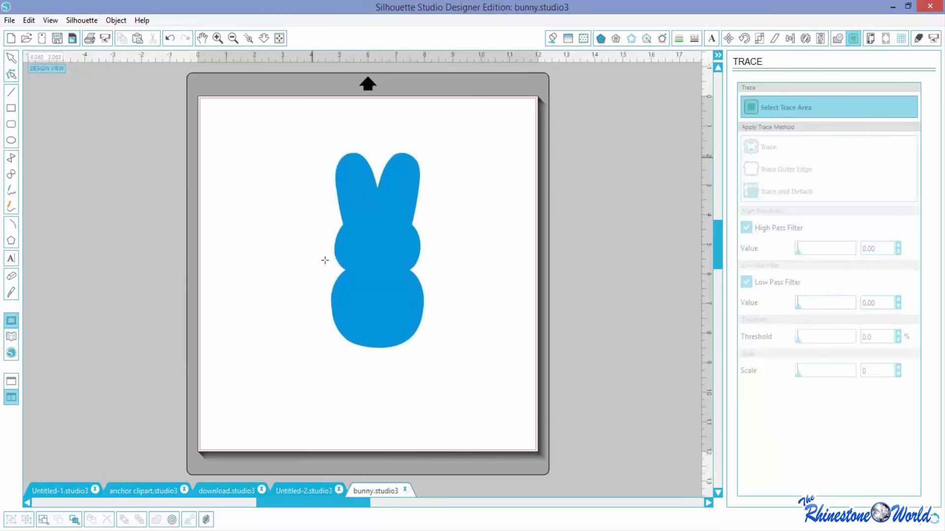
pyautogui.moveTo(307, 141)
pyautogui.mouseDown()
pyautogui.moveTo(409, 385)
pyautogui.moveTo(452, 386)
pyautogui.mouseUp()
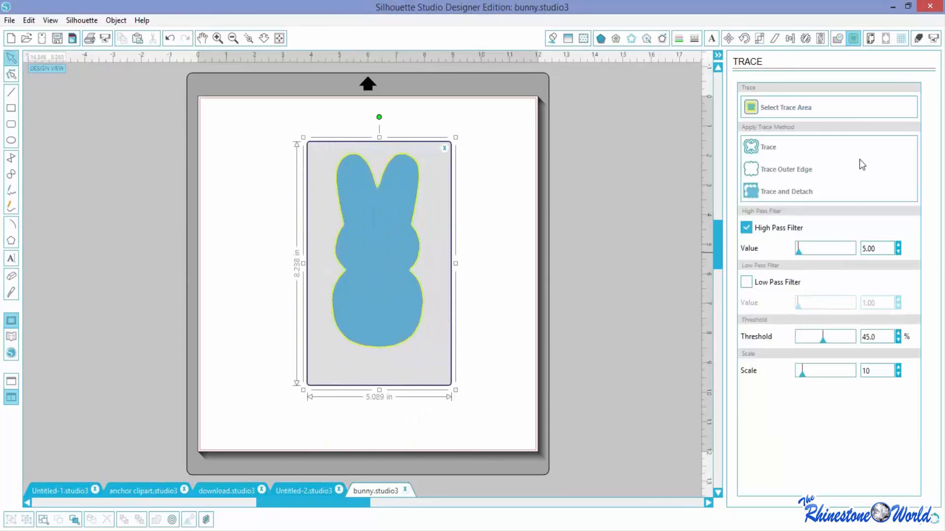
# Step: Trace the bunny with the high pass filter off, threshold 96.5% and scale 4, and move the original picture off its outline
pyautogui.click(746, 228)
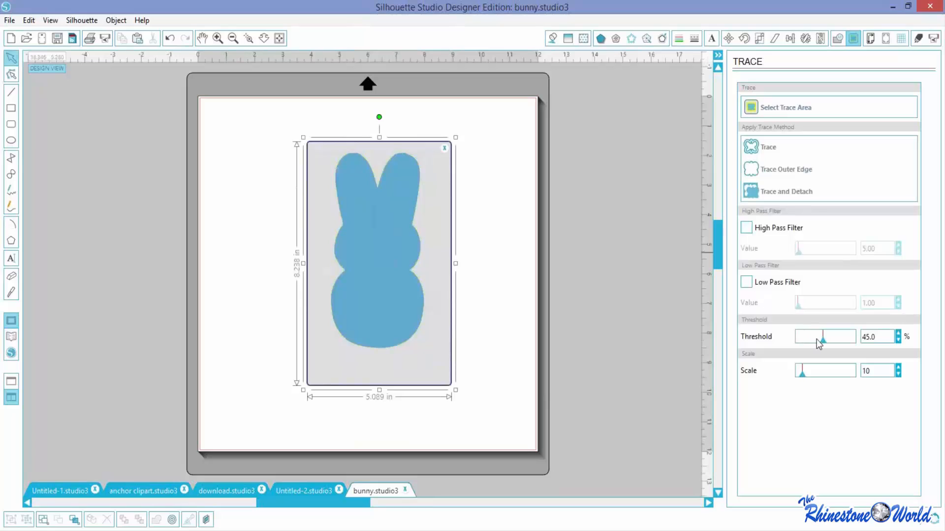
pyautogui.click(833, 340)
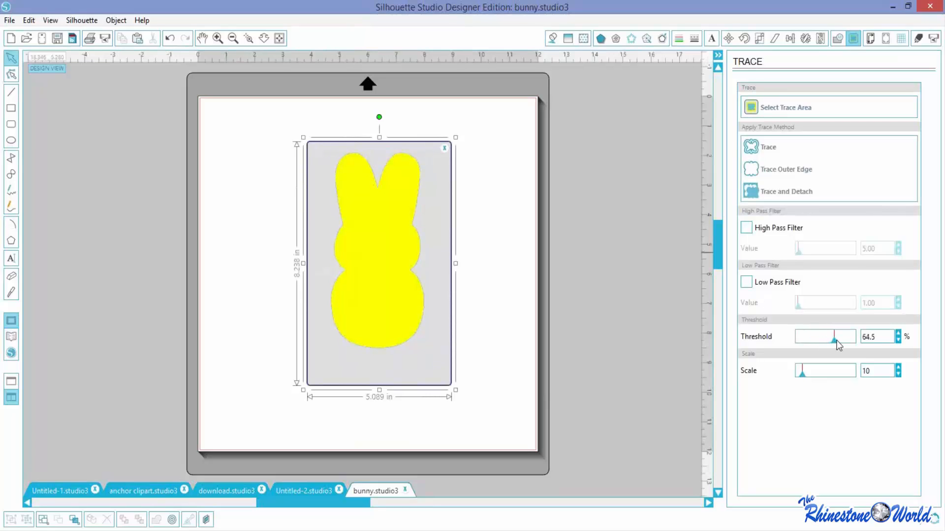
pyautogui.moveTo(842, 340); pyautogui.dragTo(848, 339)
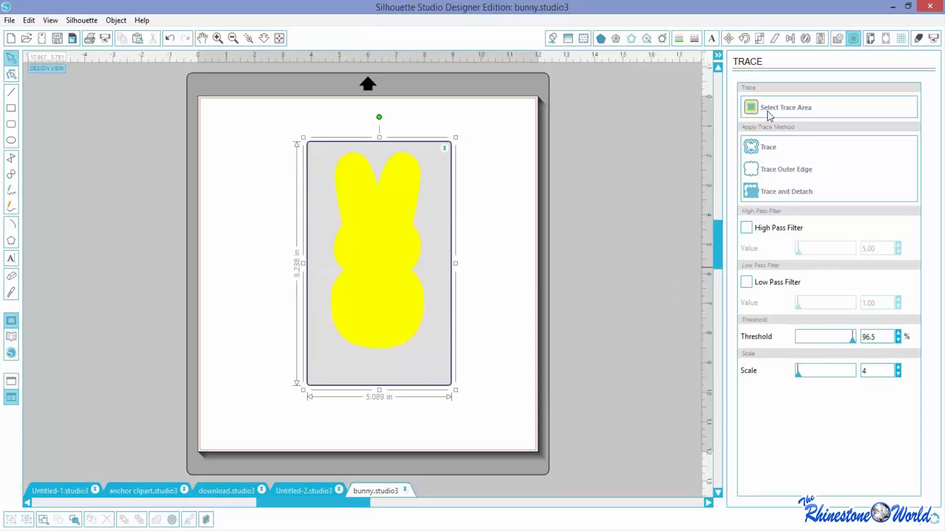
pyautogui.click(762, 149)
pyautogui.moveTo(394, 274)
pyautogui.mouseDown()
pyautogui.moveTo(521, 285)
pyautogui.moveTo(531, 276)
pyautogui.mouseUp()
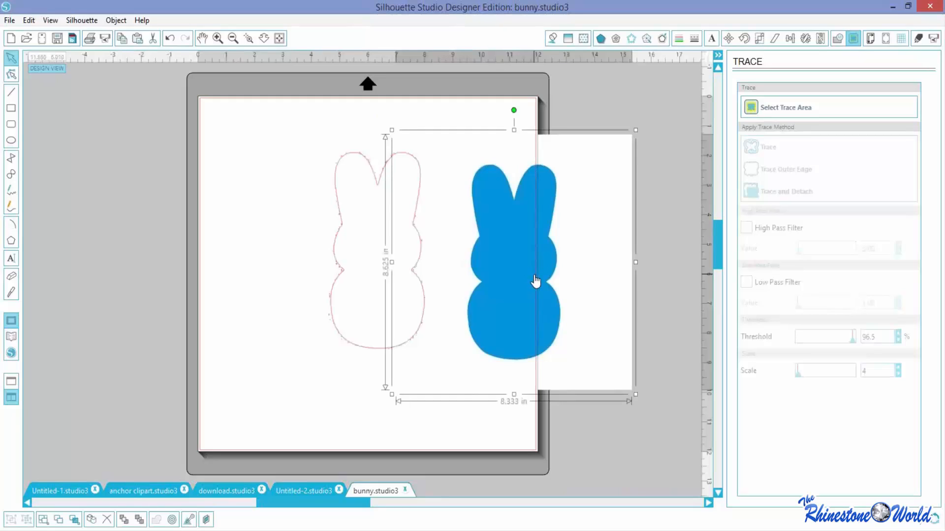
# Step: Delete the original bunny picture and release the compound path of the traced outline
pyautogui.press('Delete')
pyautogui.moveTo(422, 291); pyautogui.dragTo(380, 289)
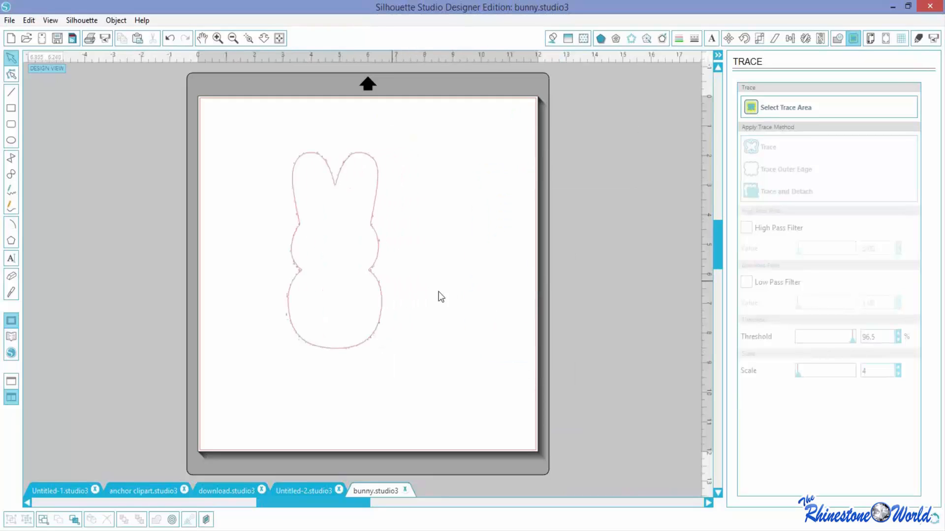
pyautogui.moveTo(250, 123); pyautogui.dragTo(434, 369)
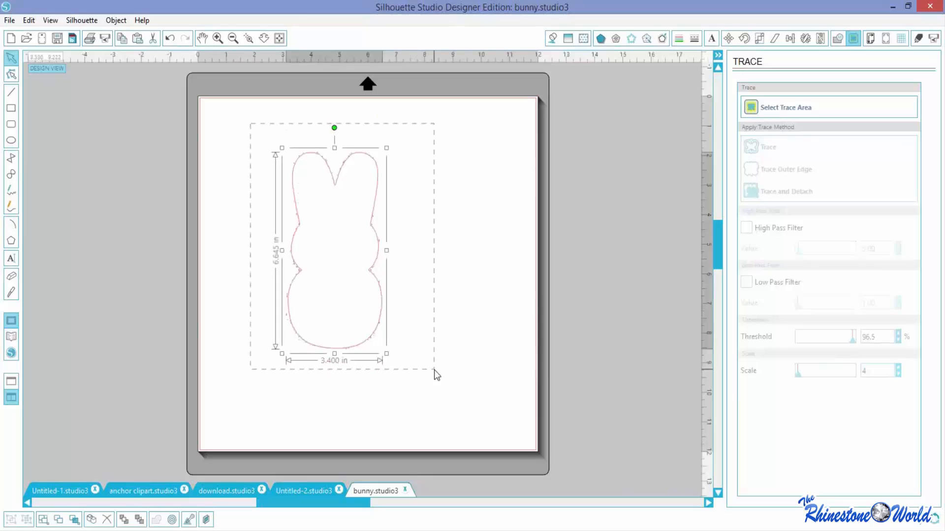
pyautogui.click(116, 20)
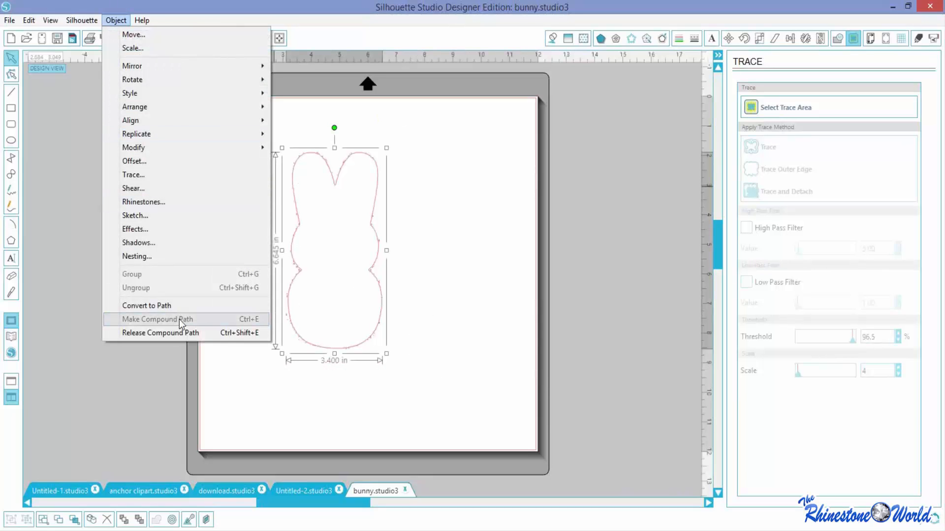
pyautogui.click(176, 332)
# Step: Pull the bunny outline away from the stray trace specks, delete all the specks and move the outline back
pyautogui.click(338, 251)
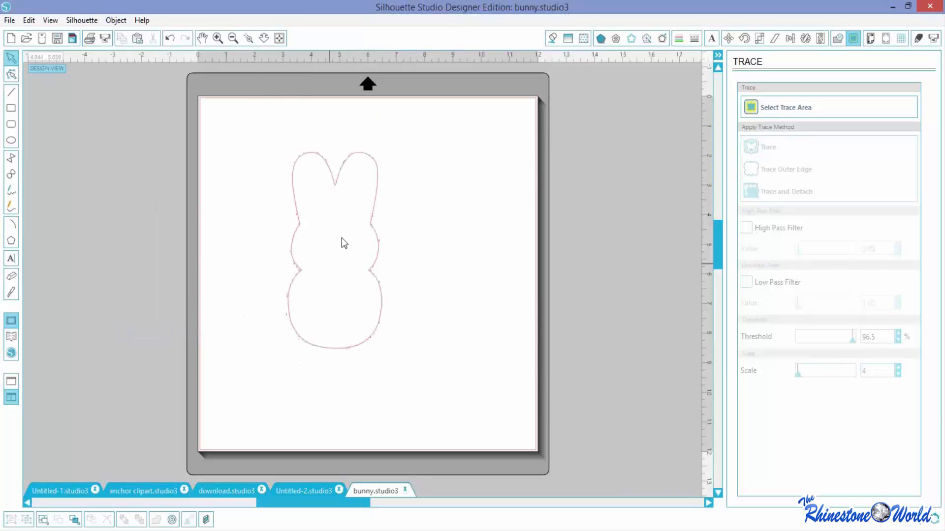
pyautogui.moveTo(380, 200); pyautogui.dragTo(528, 185)
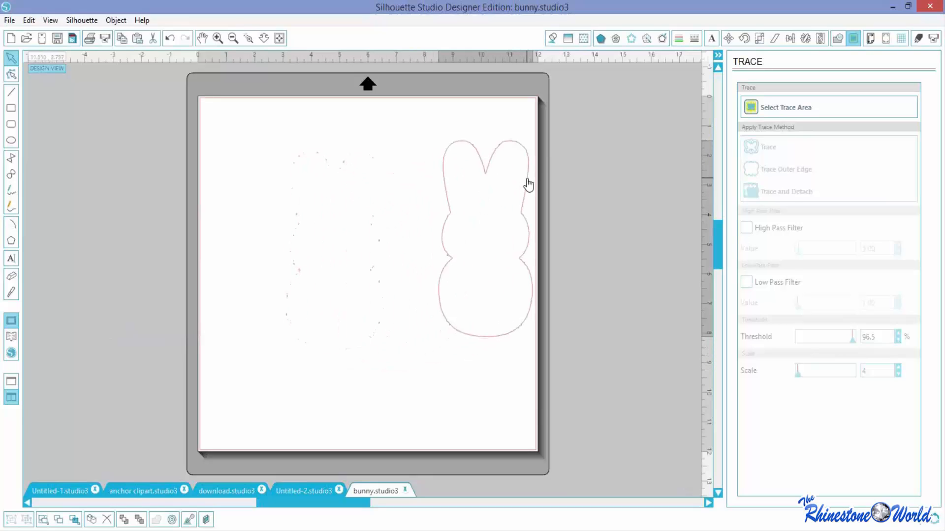
pyautogui.click(487, 238)
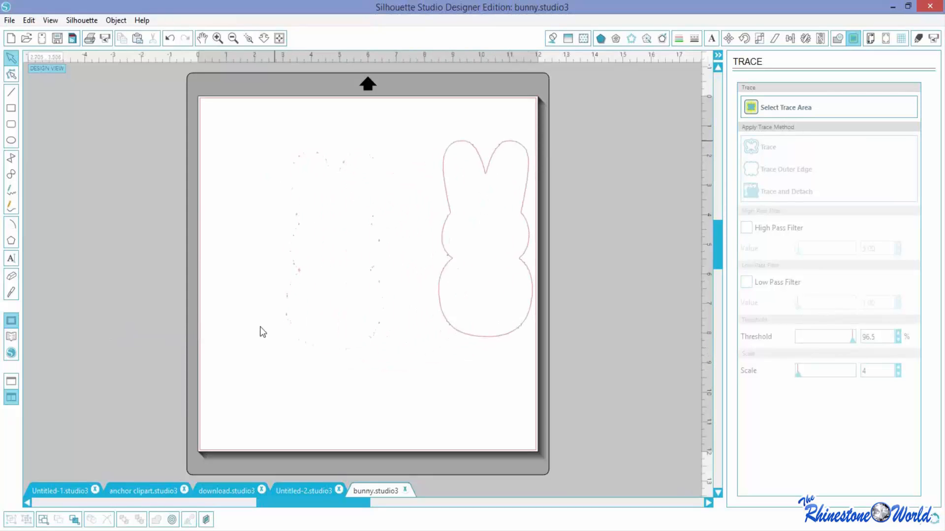
pyautogui.moveTo(274, 142); pyautogui.dragTo(403, 379)
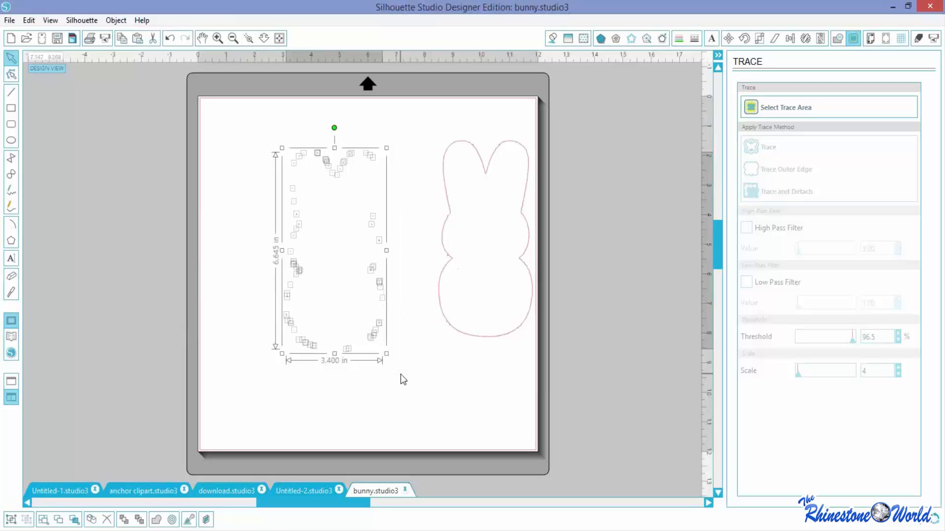
pyautogui.press('Delete')
pyautogui.moveTo(449, 331); pyautogui.dragTo(293, 331)
pyautogui.click(426, 339)
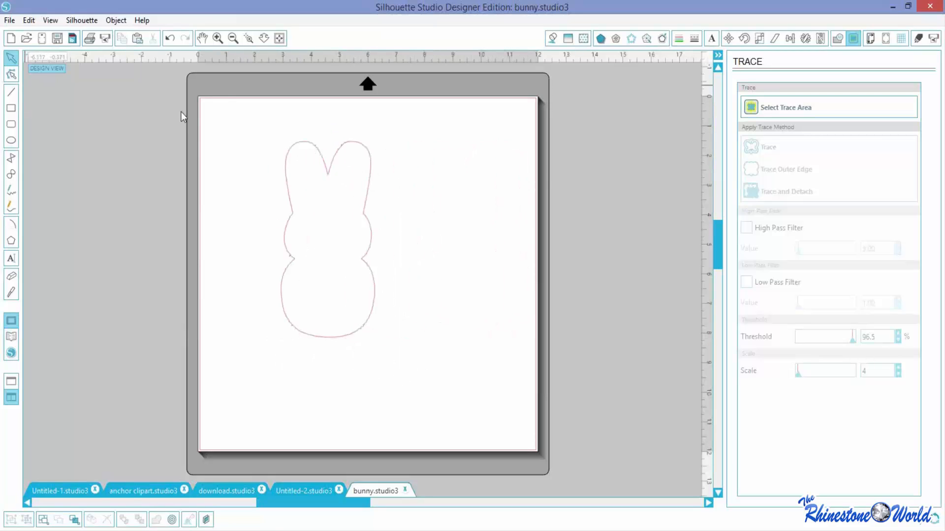
# Step: Examine the edit points of the bunny outline up close around the notch between its upper and lower body
pyautogui.moveTo(237, 109); pyautogui.dragTo(418, 378)
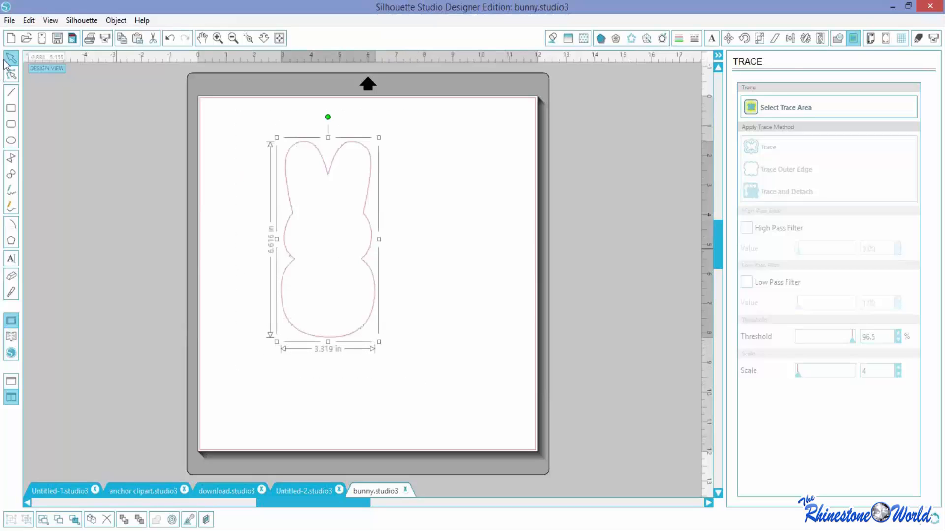
pyautogui.click(11, 74)
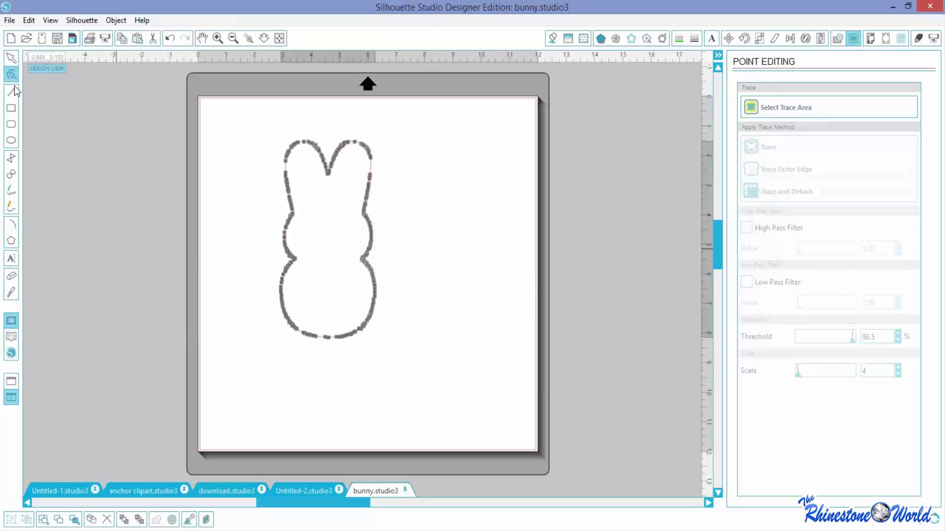
pyautogui.click(218, 39)
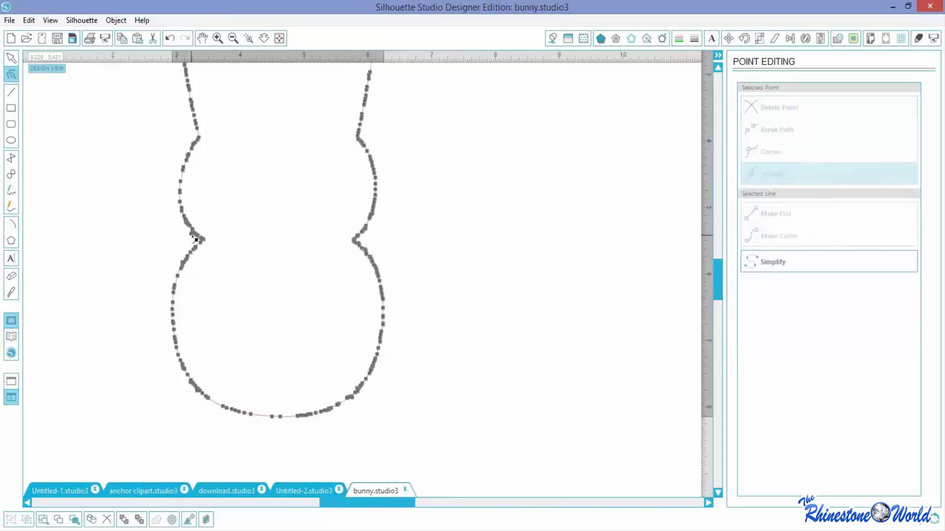
pyautogui.rightClick(195, 240)
pyautogui.click(206, 274)
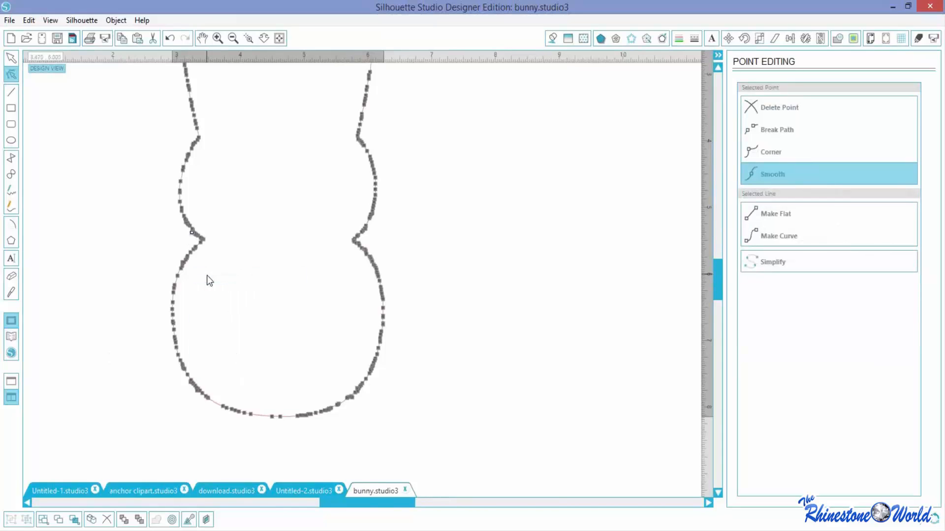
pyautogui.click(255, 101)
pyautogui.click(231, 38)
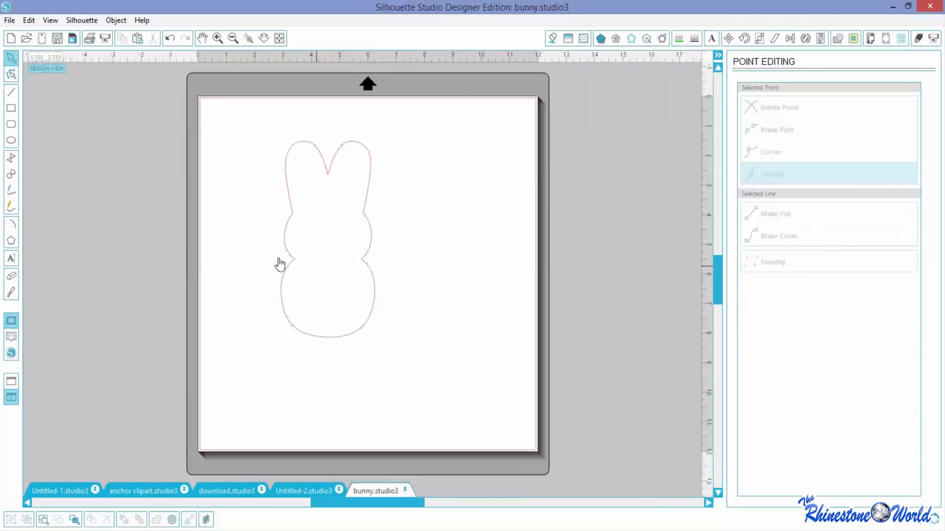
# Step: Fill the bunny with light purple and scale it down proportionally to about 1.55 by 3.1 in
pyautogui.click(285, 251)
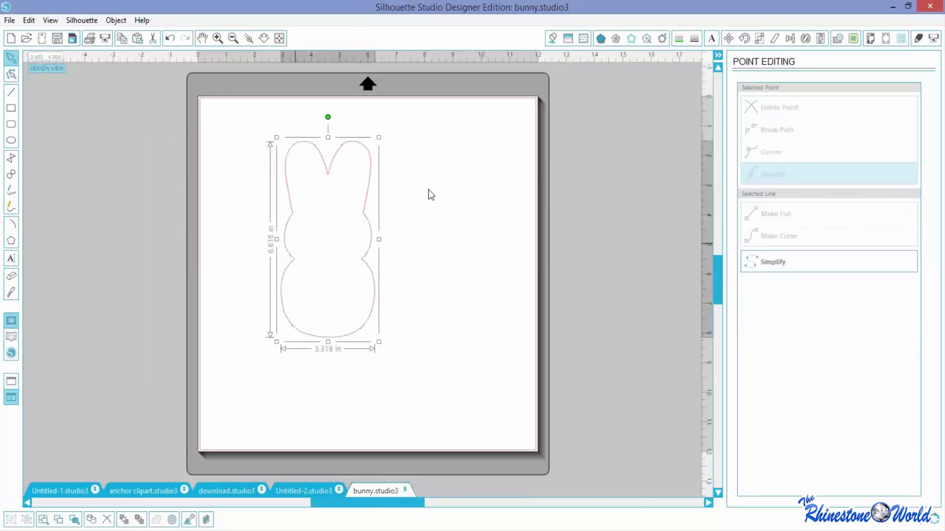
pyautogui.click(552, 38)
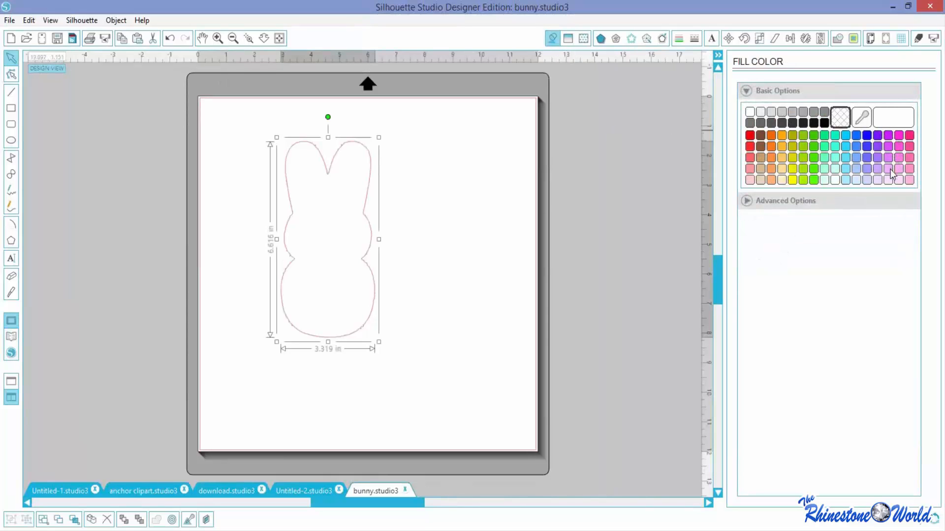
pyautogui.click(889, 169)
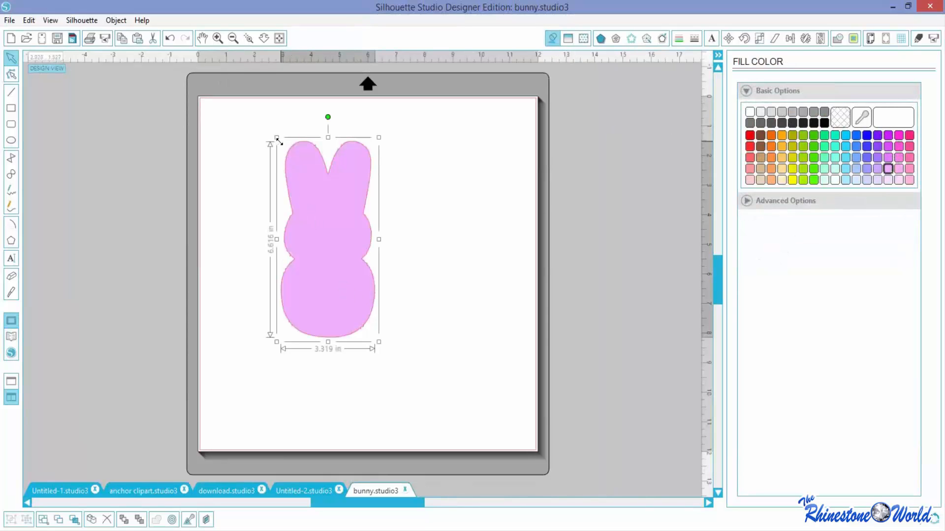
pyautogui.moveTo(279, 142); pyautogui.dragTo(327, 241)
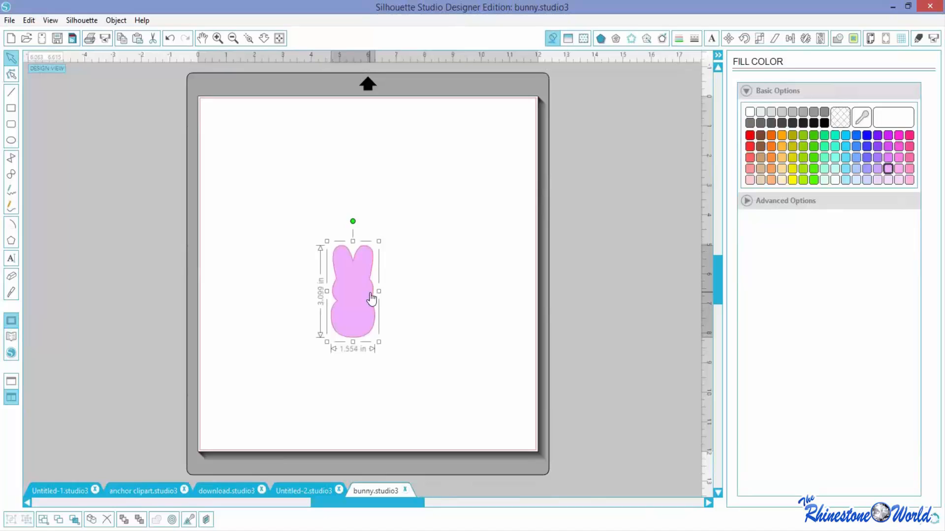
# Step: Place a copy of the bunny directly beside the first one and align both along their bottom edges
pyautogui.moveTo(370, 293); pyautogui.dragTo(421, 299)
pyautogui.click(451, 377)
pyautogui.moveTo(451, 377); pyautogui.dragTo(323, 282)
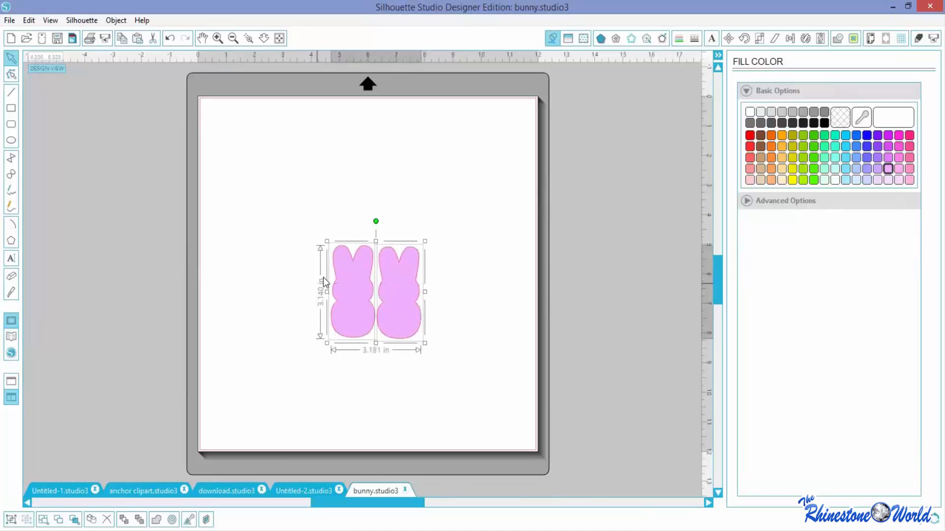
pyautogui.click(790, 38)
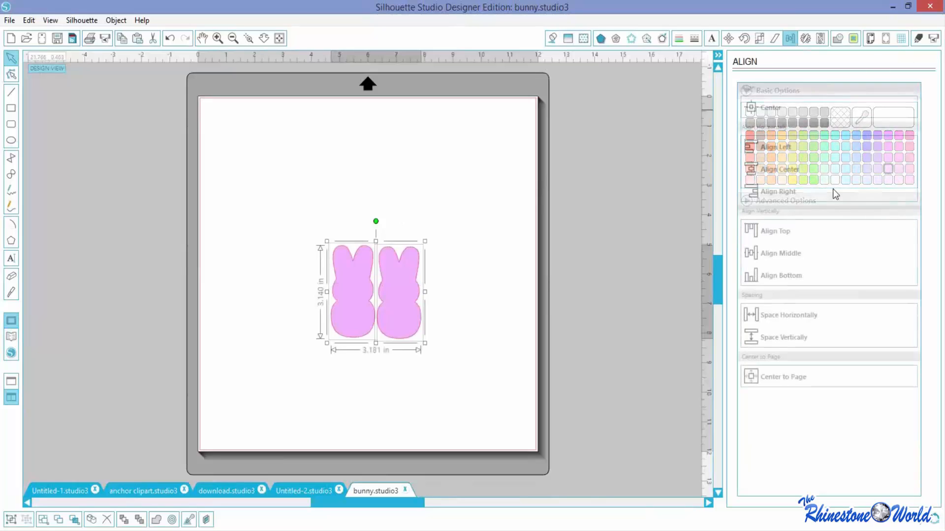
pyautogui.click(784, 285)
pyautogui.click(453, 343)
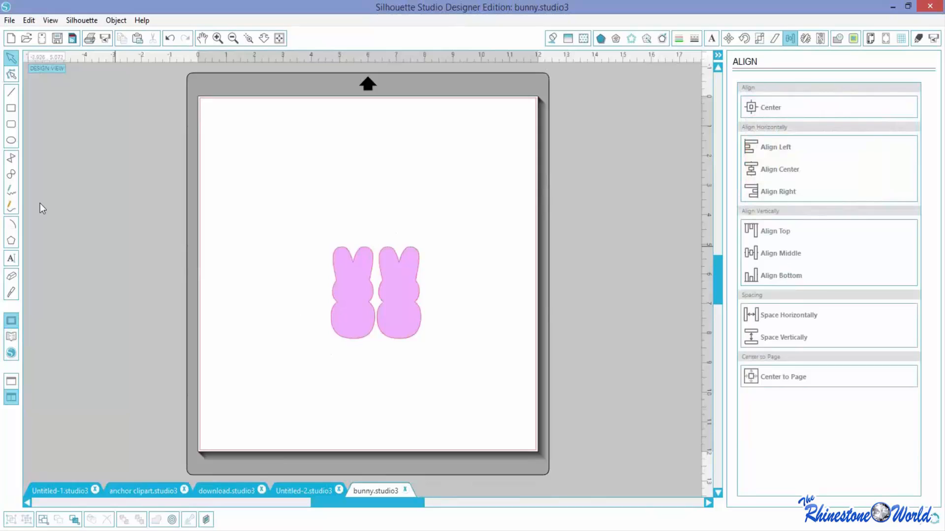
# Step: Draw a circle about 5.3 in across around the two bunnies
pyautogui.click(10, 147)
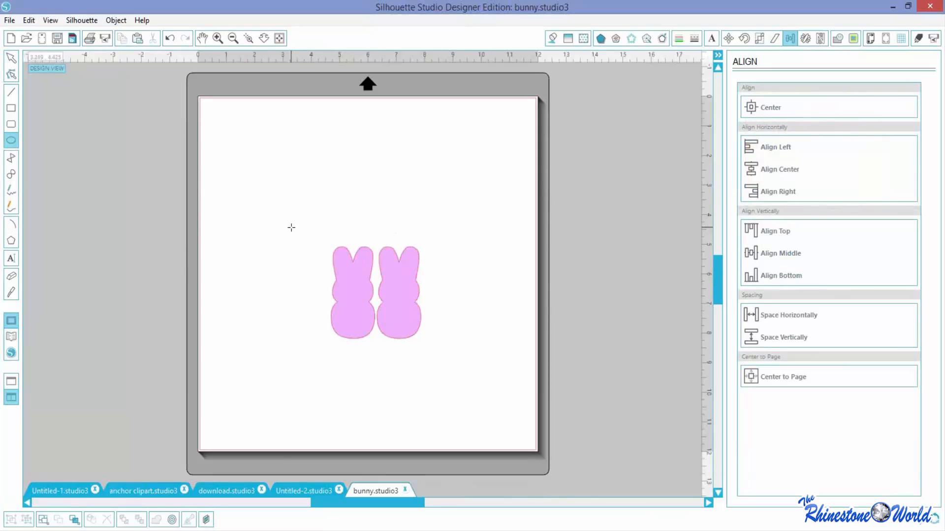
pyautogui.moveTo(291, 227)
pyautogui.mouseDown()
pyautogui.moveTo(412, 373)
pyautogui.moveTo(442, 386)
pyautogui.mouseUp()
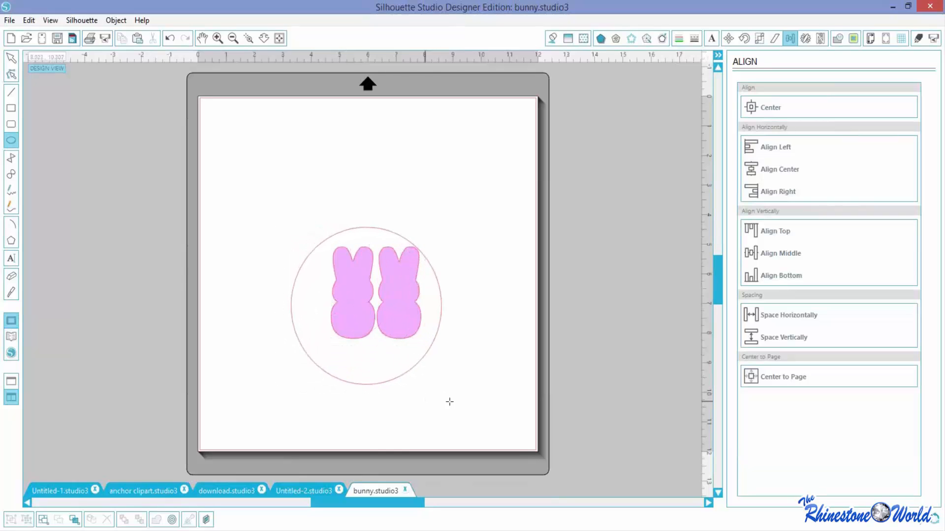
pyautogui.click(11, 58)
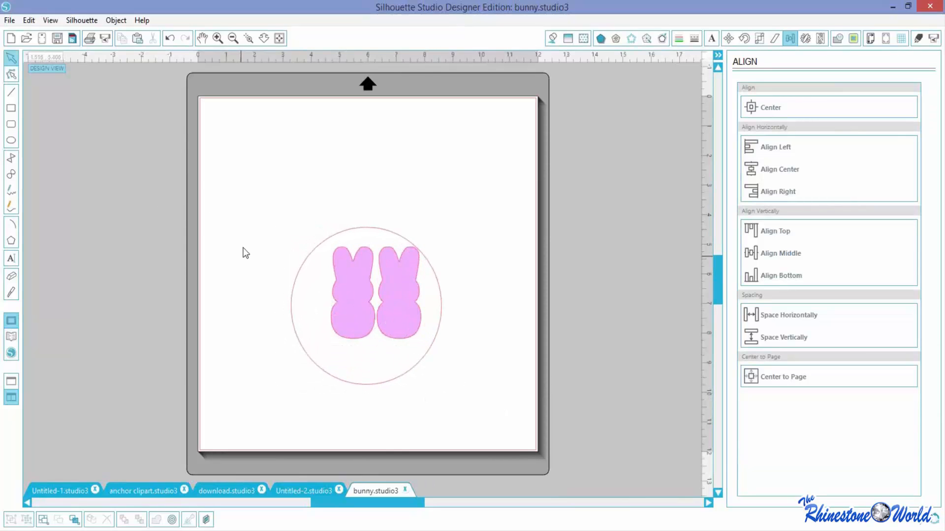
# Step: Group the two bunnies and centre the group with the circle
pyautogui.moveTo(237, 206); pyautogui.dragTo(404, 408)
pyautogui.click(227, 356)
pyautogui.moveTo(311, 295); pyautogui.dragTo(400, 351)
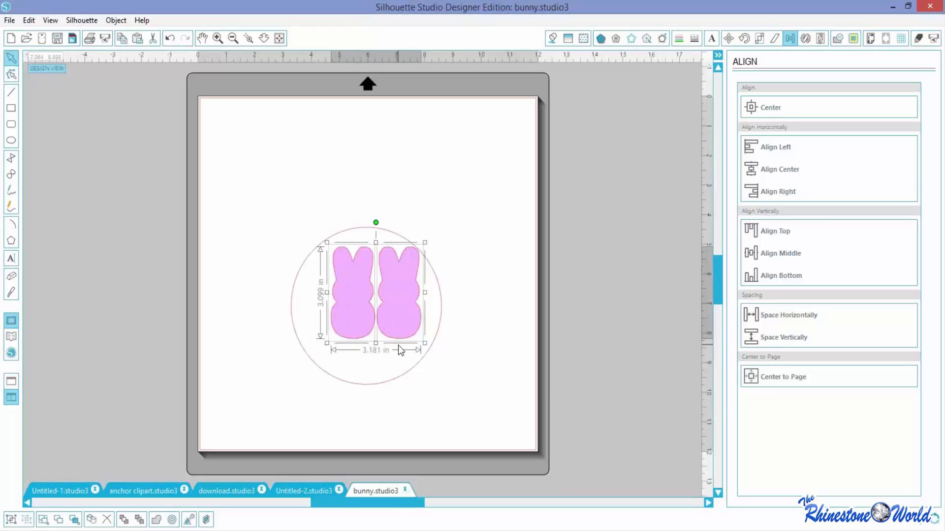
pyautogui.click(116, 20)
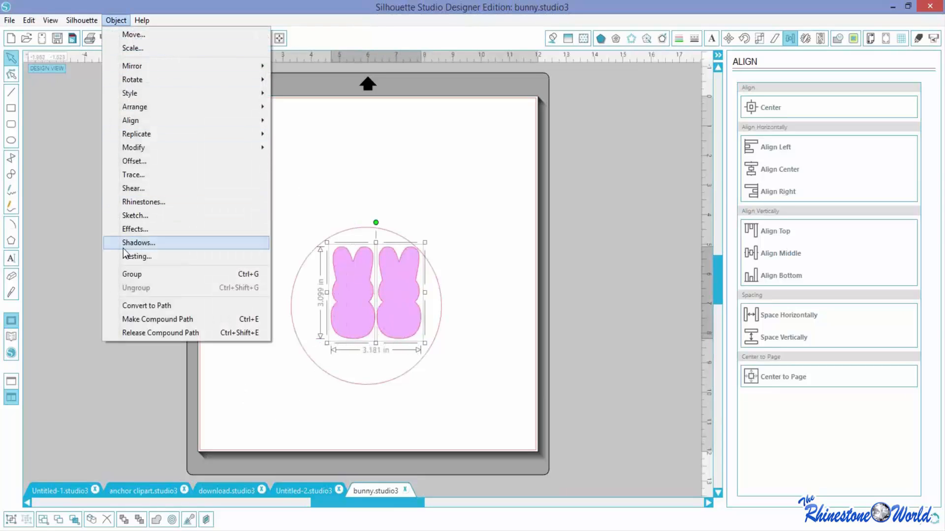
pyautogui.click(129, 278)
pyautogui.moveTo(228, 225); pyautogui.dragTo(474, 403)
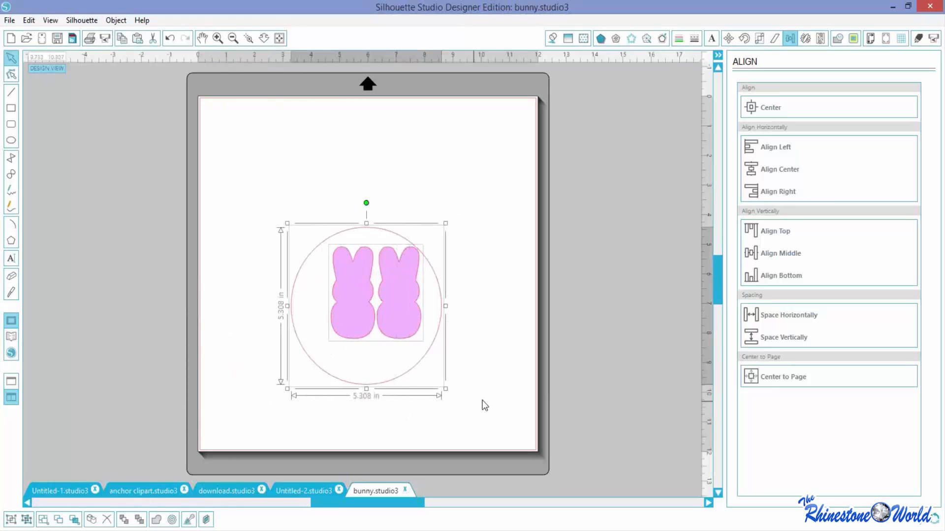
pyautogui.click(762, 108)
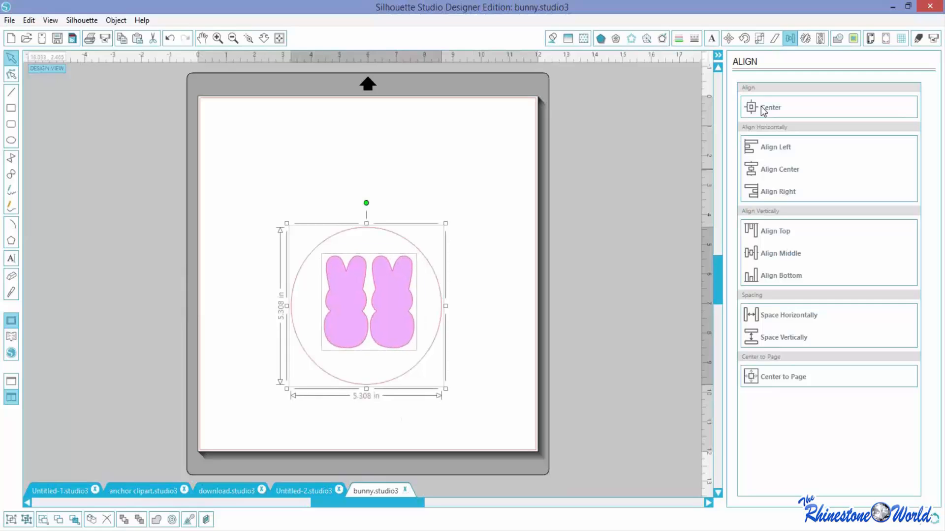
pyautogui.click(506, 362)
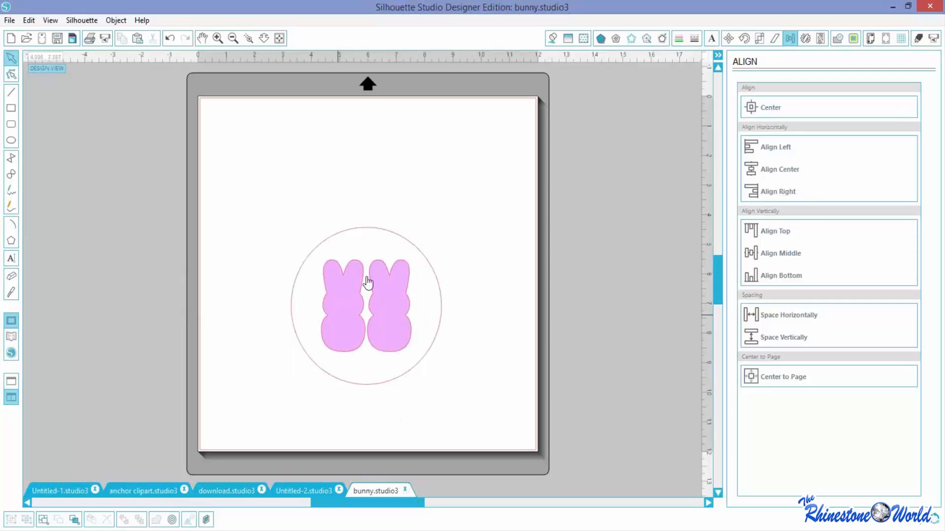
# Step: Shrink the circle to about 4.8 in across and centre it with the bunny group again
pyautogui.click(367, 234)
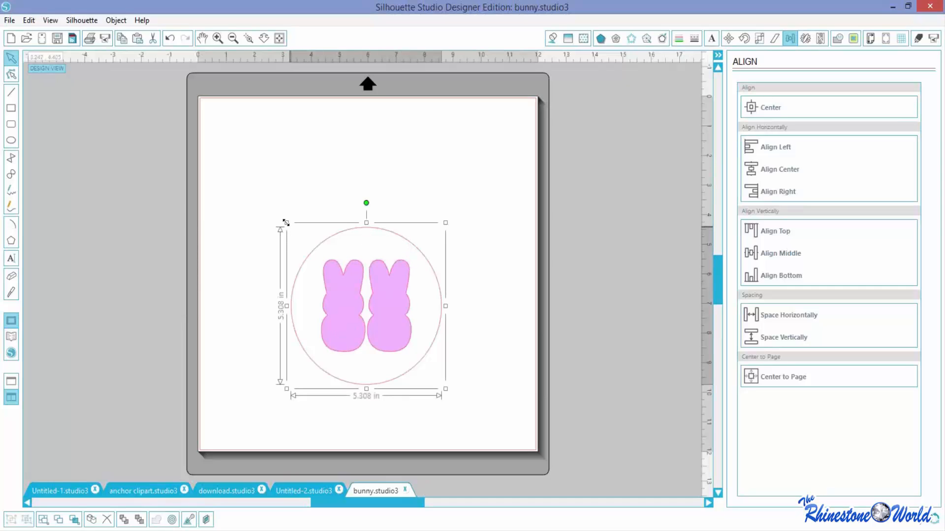
pyautogui.moveTo(286, 222); pyautogui.dragTo(299, 238)
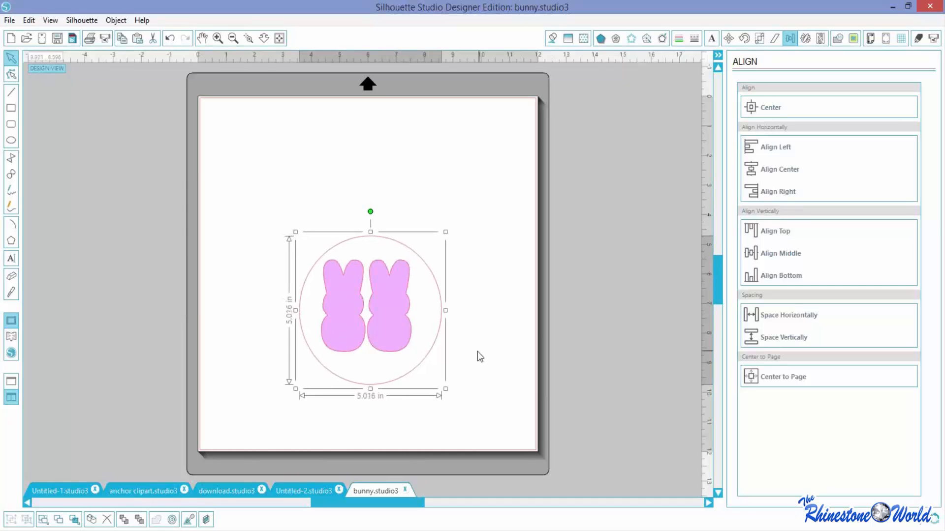
pyautogui.click(465, 388)
pyautogui.click(431, 360)
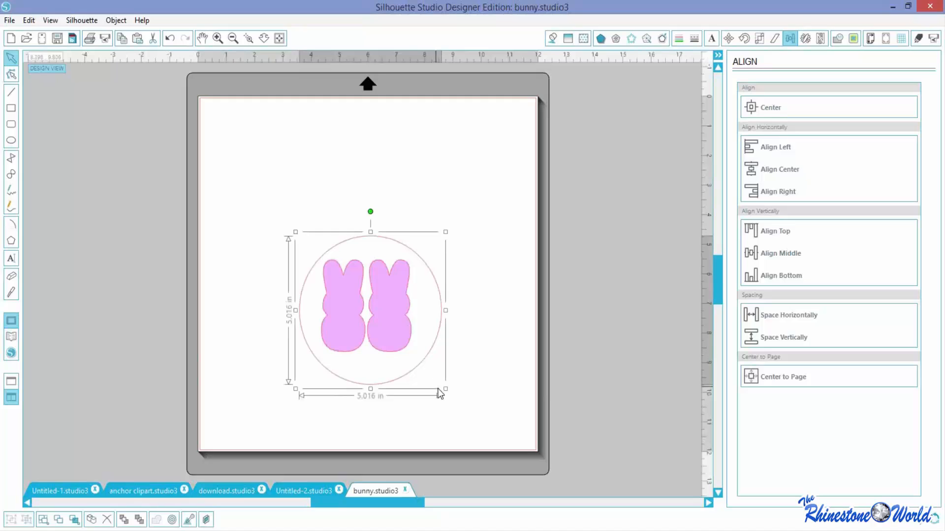
pyautogui.moveTo(438, 388); pyautogui.dragTo(438, 381)
pyautogui.moveTo(469, 412); pyautogui.dragTo(356, 329)
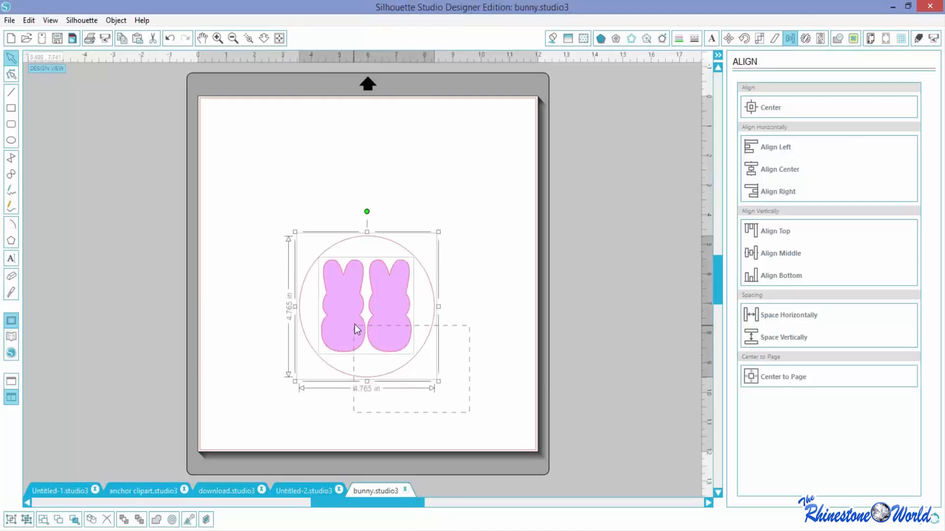
pyautogui.click(770, 113)
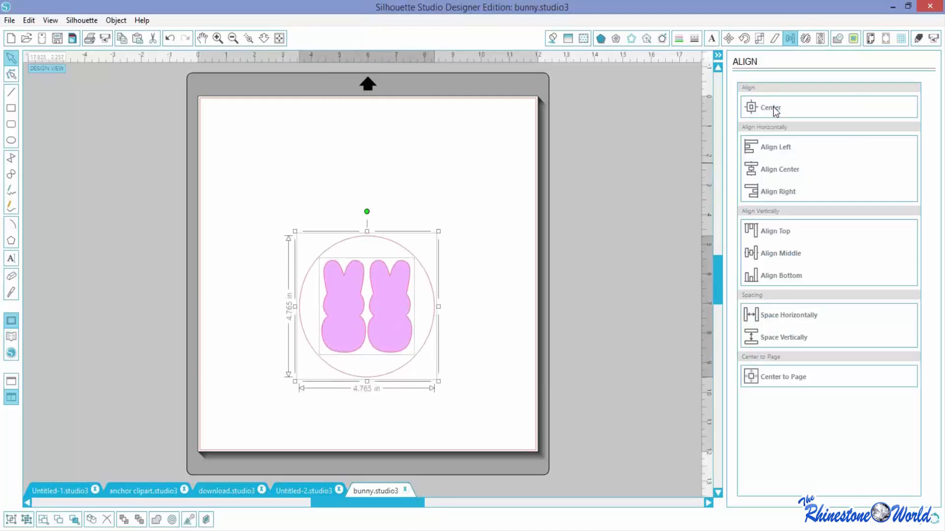
pyautogui.click(489, 364)
# Step: Move the bunny group off the page beside its upper right corner and shift the circle toward the page's upper left
pyautogui.moveTo(402, 339); pyautogui.dragTo(653, 161)
pyautogui.click(489, 220)
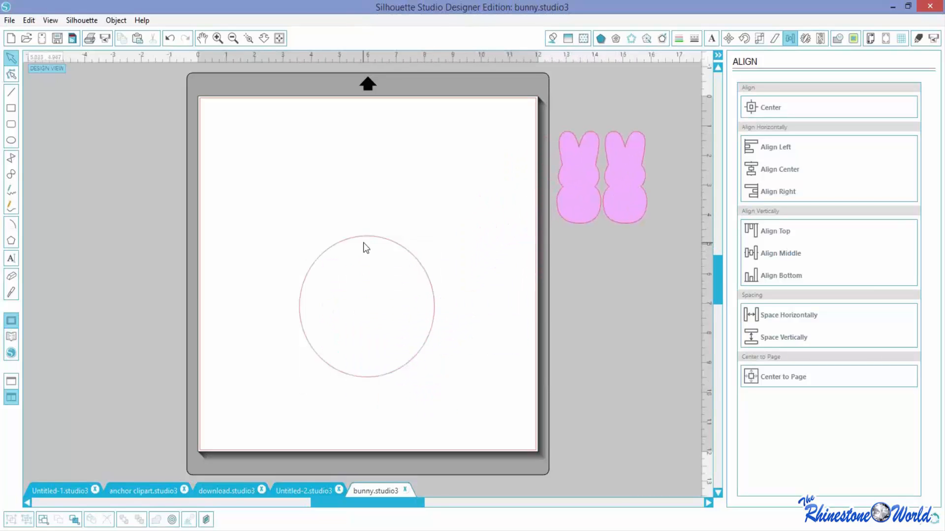
pyautogui.moveTo(372, 241); pyautogui.dragTo(301, 160)
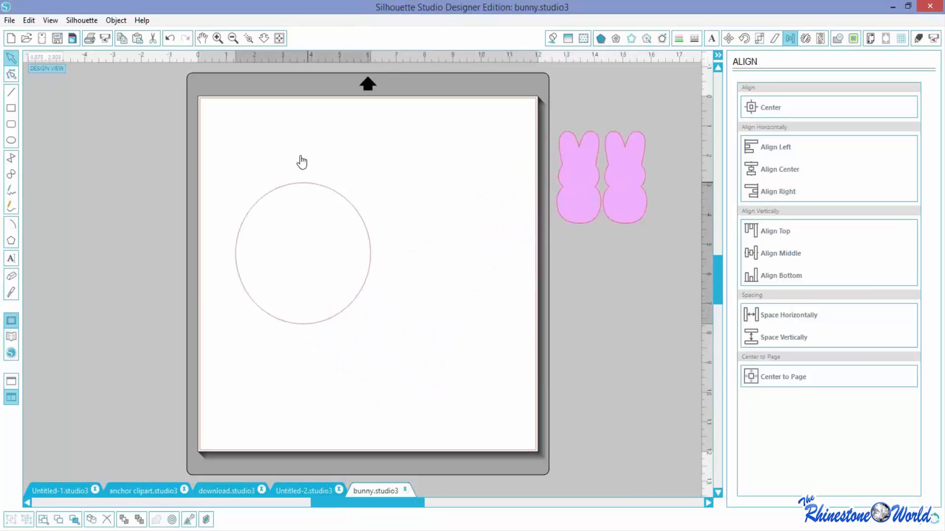
# Step: Convert the circle to a path and move it to the lower middle of the page
pyautogui.click(116, 20)
pyautogui.click(361, 204)
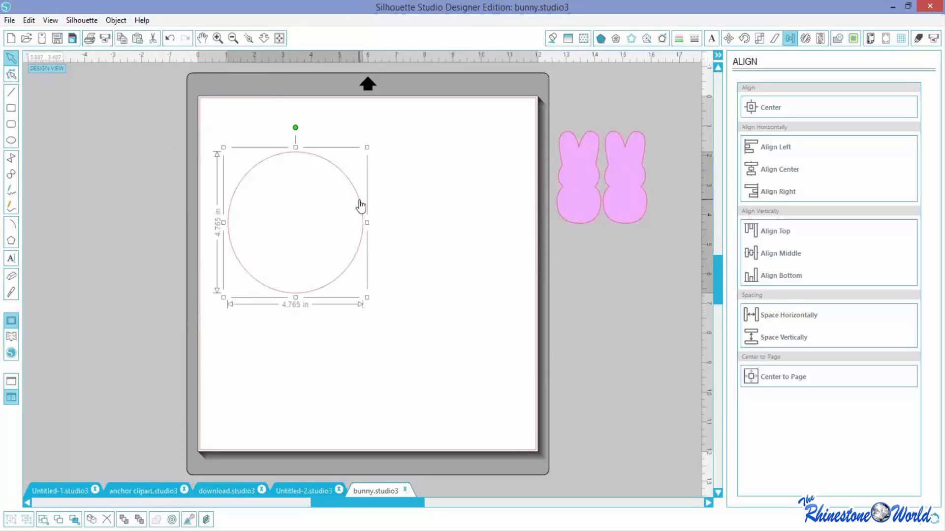
pyautogui.click(121, 22)
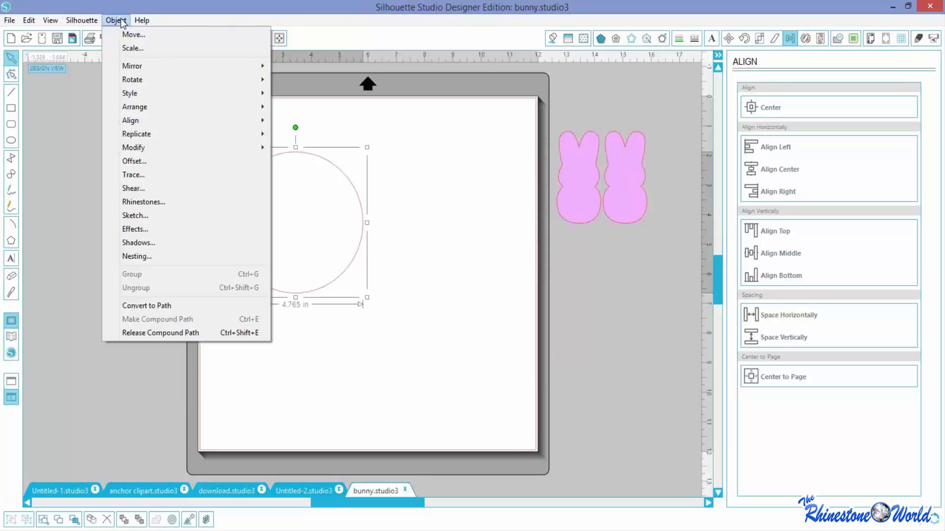
pyautogui.click(128, 306)
pyautogui.moveTo(327, 297); pyautogui.dragTo(437, 399)
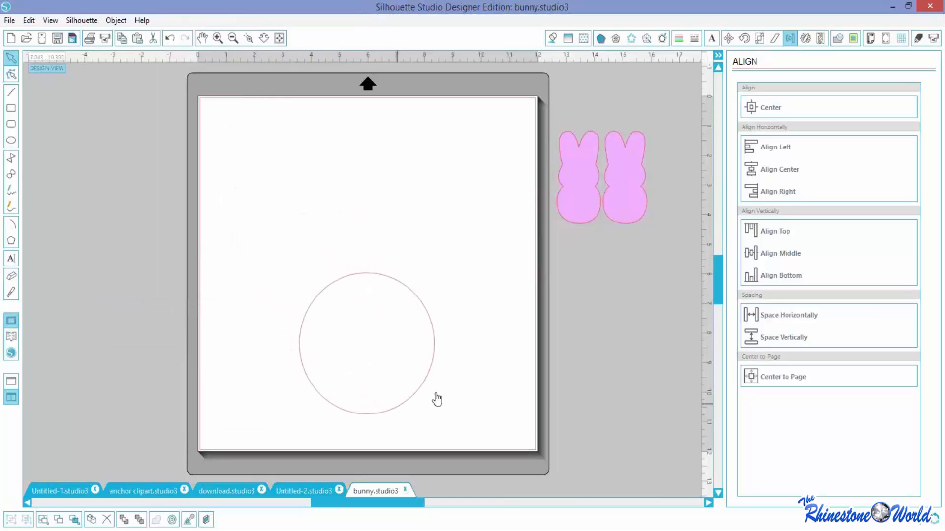
# Step: Start a text object on the page above the circle and search the fonts for "trw min"
pyautogui.click(10, 257)
pyautogui.click(331, 196)
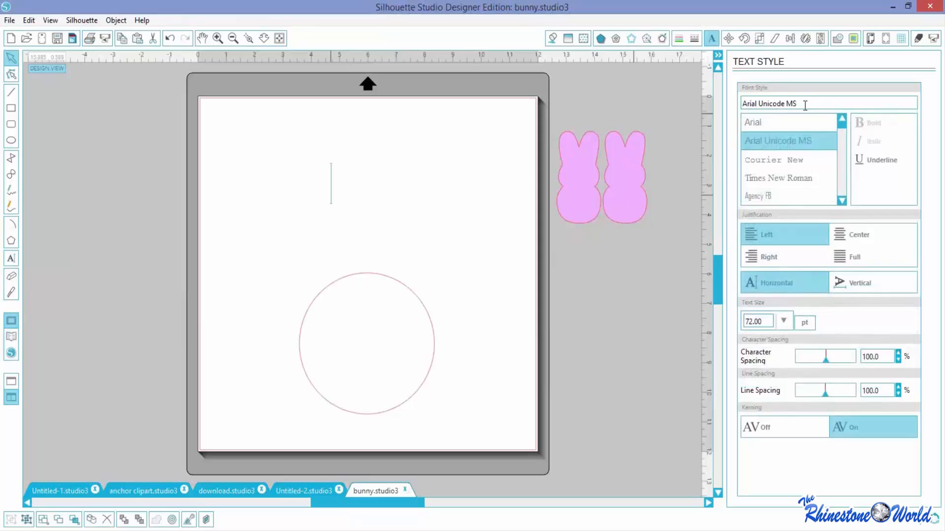
pyautogui.click(805, 104)
pyautogui.write('trw')
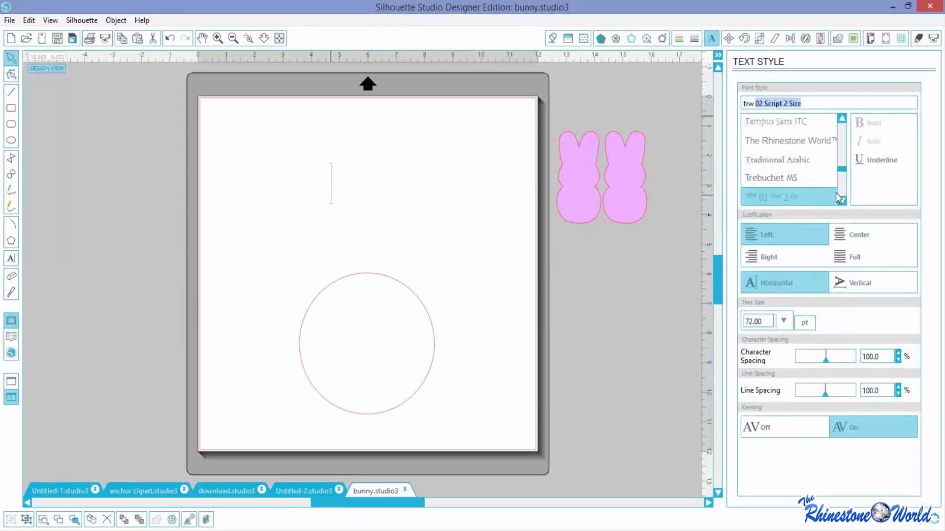
pyautogui.write(' mini Numbers RF')
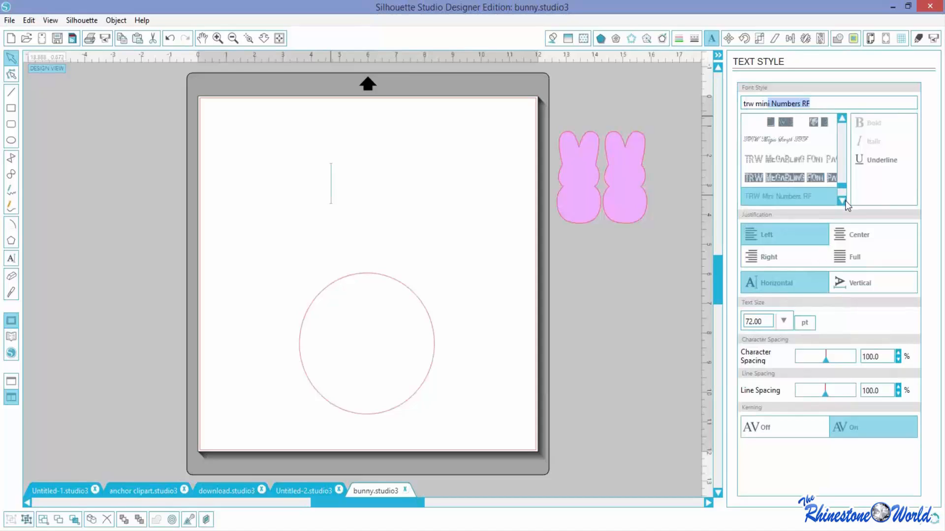
pyautogui.scroll(-10, 845, 206)
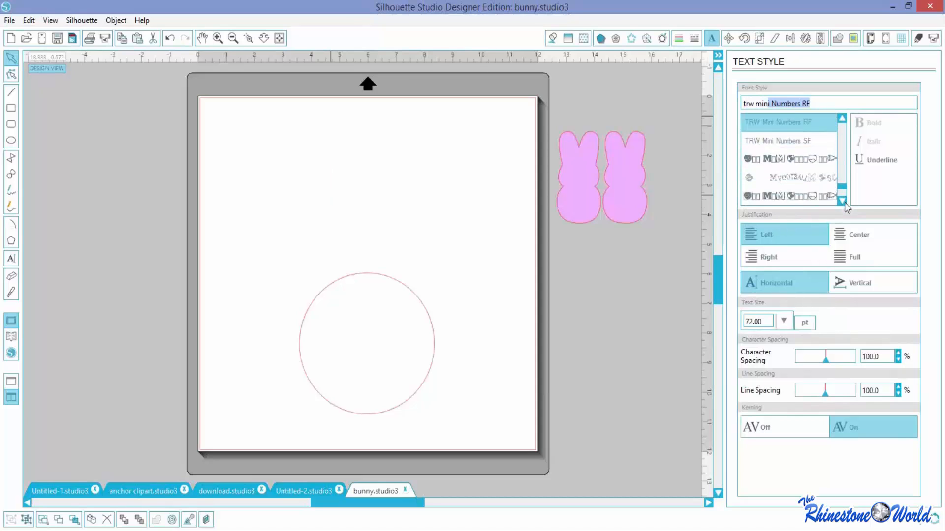
pyautogui.scroll(-1, 844, 204)
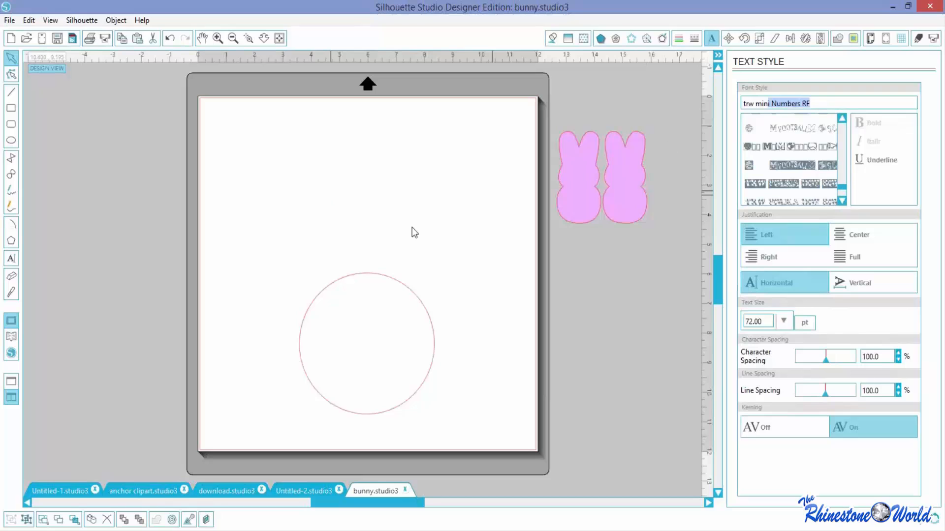
pyautogui.write('fs')
pyautogui.press('BackSpace')
pyautogui.press('BackSpace')
# Step: Look through the TRW fonts and set the new text's font to TRW 78 RF
pyautogui.click(842, 200)
pyautogui.click(842, 201)
pyautogui.click(842, 200)
pyautogui.click(843, 200)
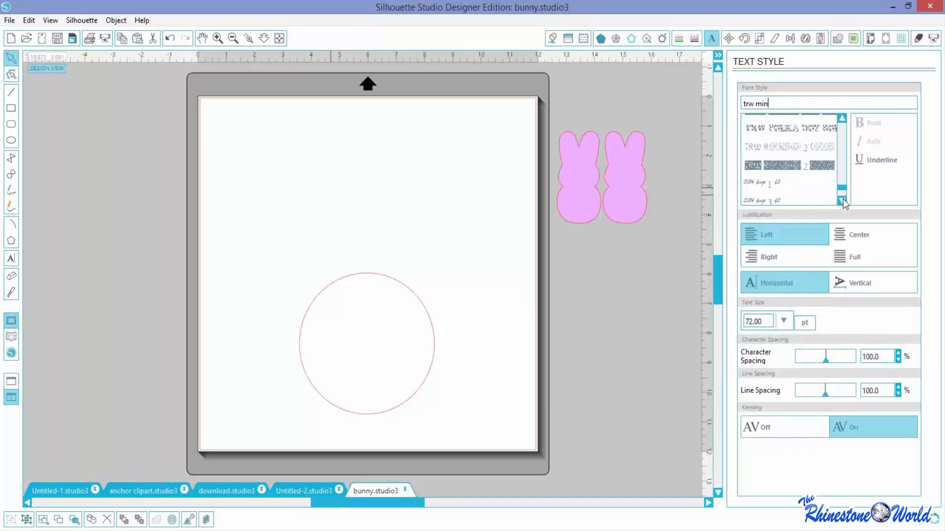
pyautogui.click(842, 200)
pyautogui.click(842, 200)
pyautogui.click(842, 201)
pyautogui.click(843, 201)
pyautogui.click(842, 200)
pyautogui.click(842, 200)
pyautogui.click(843, 200)
pyautogui.click(842, 200)
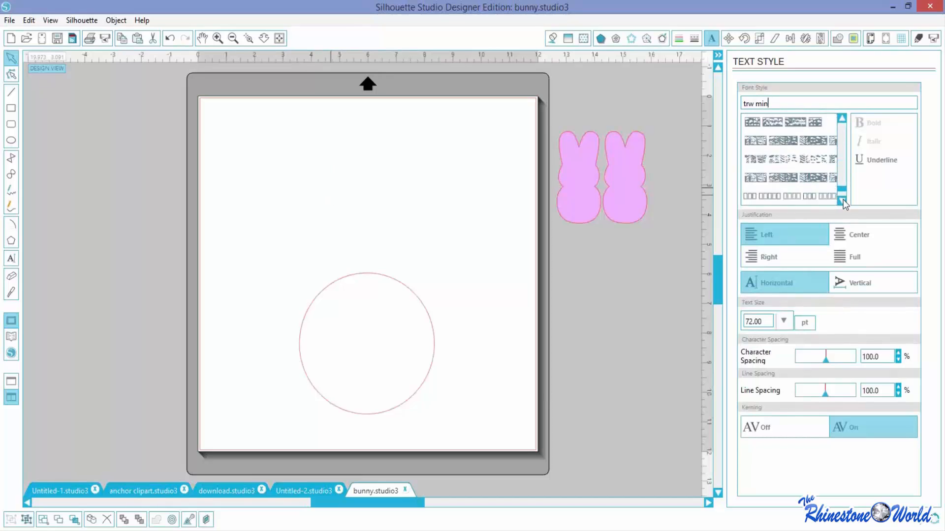
pyautogui.click(842, 200)
pyautogui.click(842, 200)
pyautogui.click(843, 200)
pyautogui.click(842, 201)
pyautogui.click(842, 200)
pyautogui.click(842, 200)
pyautogui.click(842, 200)
pyautogui.click(842, 201)
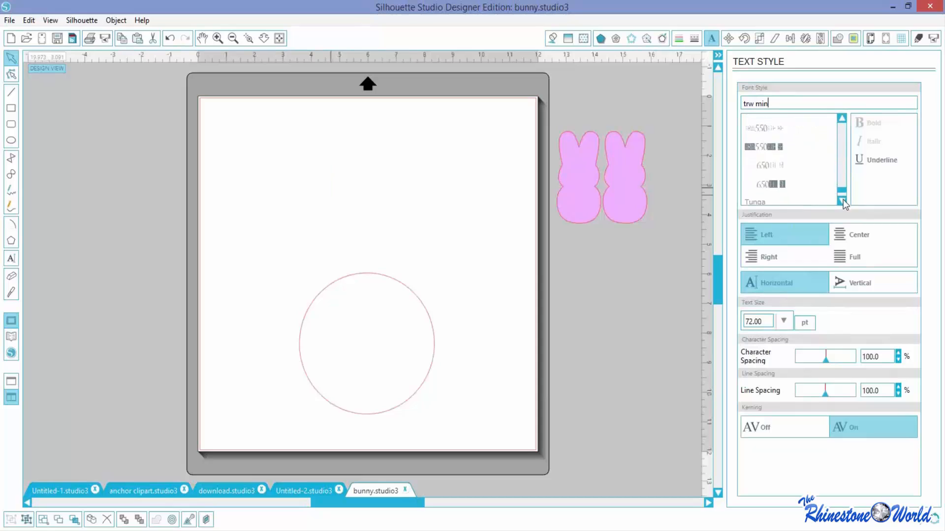
pyautogui.click(843, 200)
pyautogui.click(842, 200)
pyautogui.click(842, 201)
pyautogui.click(842, 200)
pyautogui.click(843, 187)
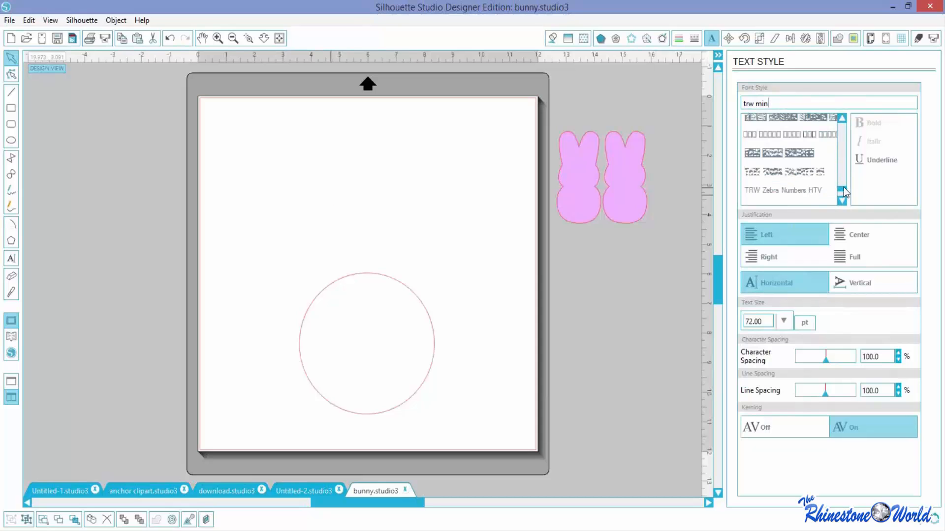
pyautogui.click(842, 200)
pyautogui.click(842, 201)
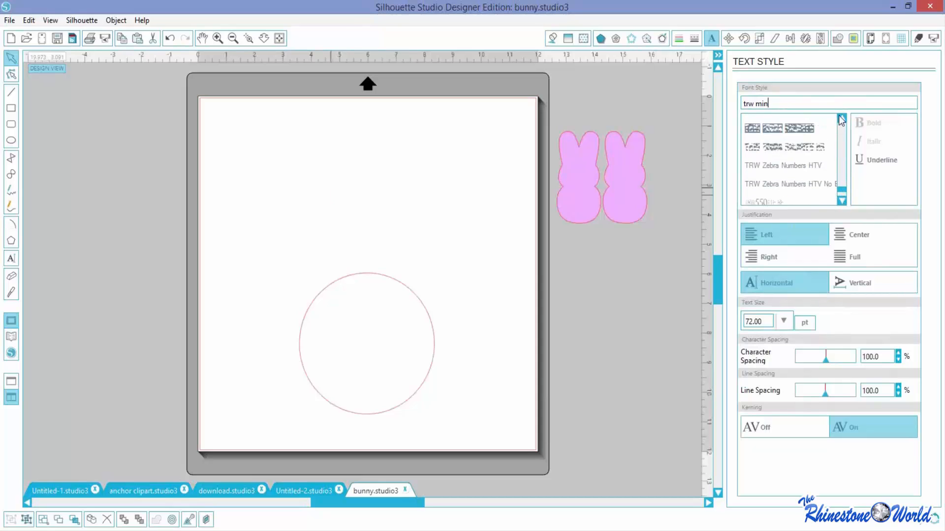
pyautogui.click(839, 115)
pyautogui.click(840, 115)
pyautogui.click(839, 116)
pyautogui.click(839, 115)
pyautogui.click(840, 115)
pyautogui.click(839, 115)
pyautogui.click(839, 115)
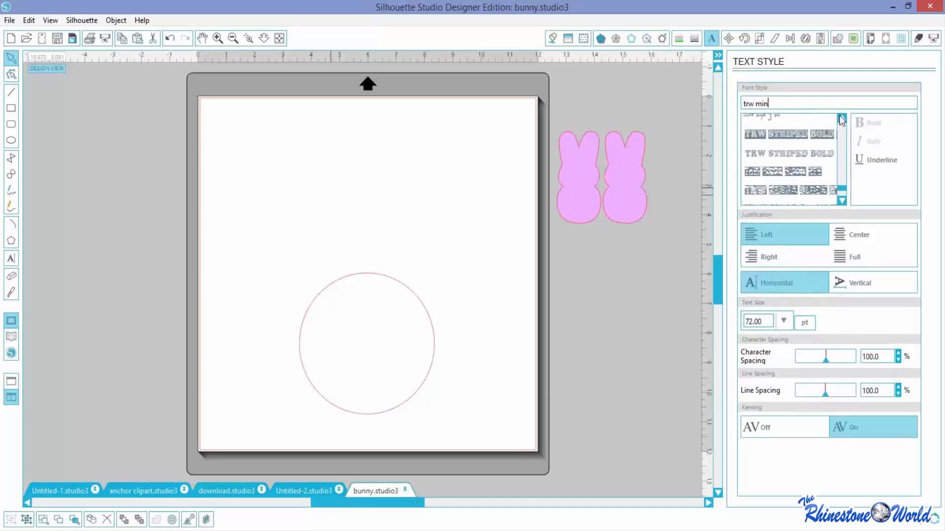
pyautogui.click(839, 115)
pyautogui.click(839, 116)
pyautogui.click(839, 115)
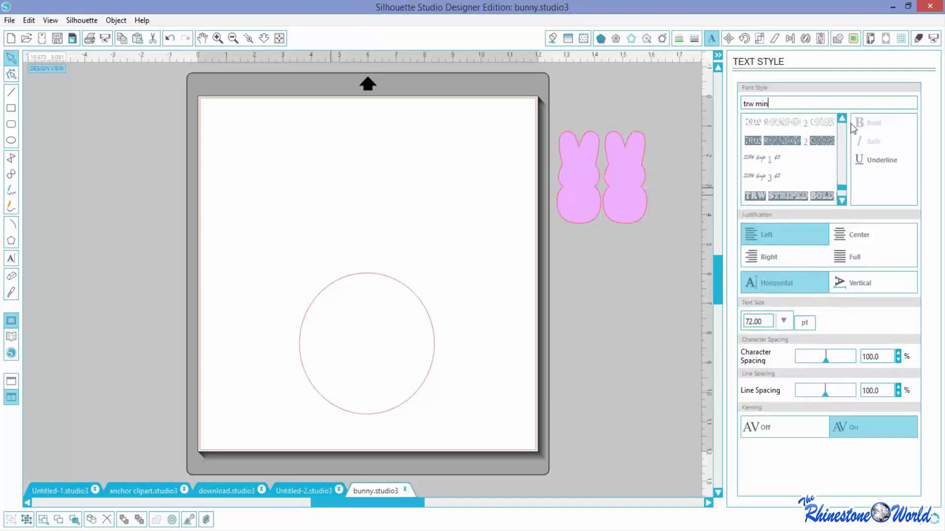
pyautogui.click(842, 121)
pyautogui.click(842, 121)
pyautogui.click(842, 121)
pyautogui.click(842, 121)
pyautogui.click(841, 121)
pyautogui.click(841, 121)
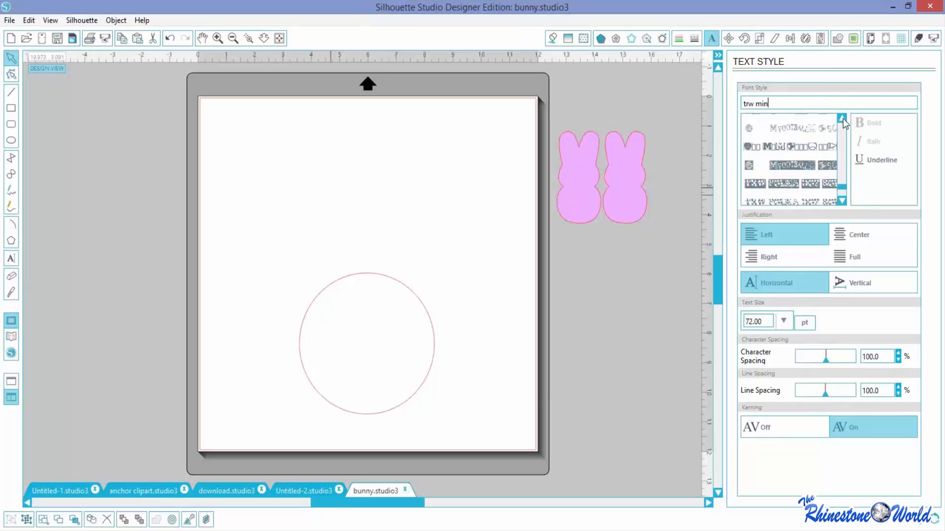
pyautogui.click(841, 121)
pyautogui.click(842, 121)
pyautogui.click(842, 119)
pyautogui.click(842, 119)
pyautogui.click(850, 107)
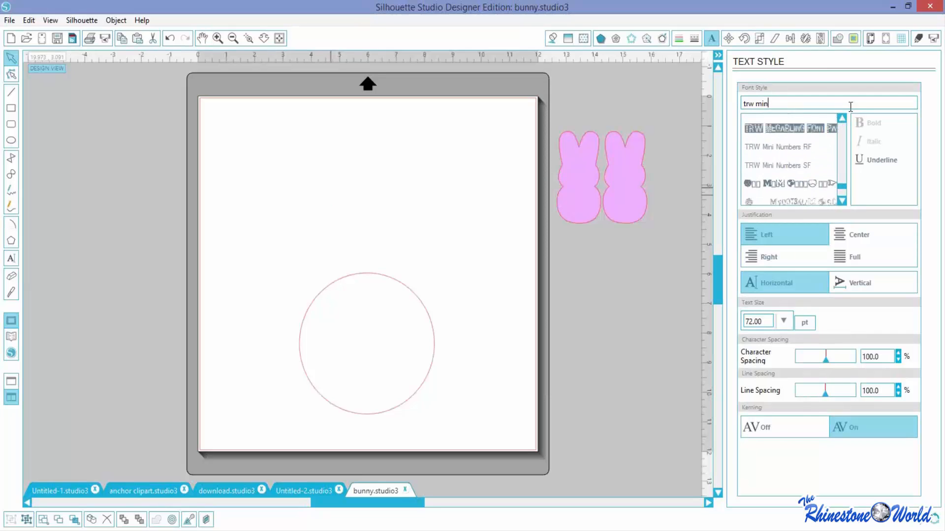
pyautogui.click(845, 122)
pyautogui.click(844, 122)
pyautogui.click(844, 122)
pyautogui.click(844, 122)
pyautogui.click(844, 122)
pyautogui.click(844, 122)
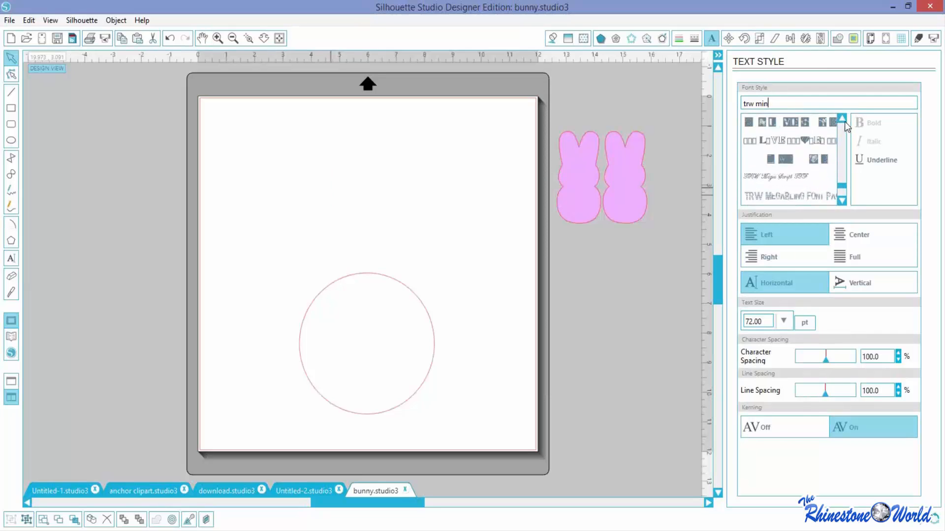
pyautogui.click(844, 122)
pyautogui.click(842, 121)
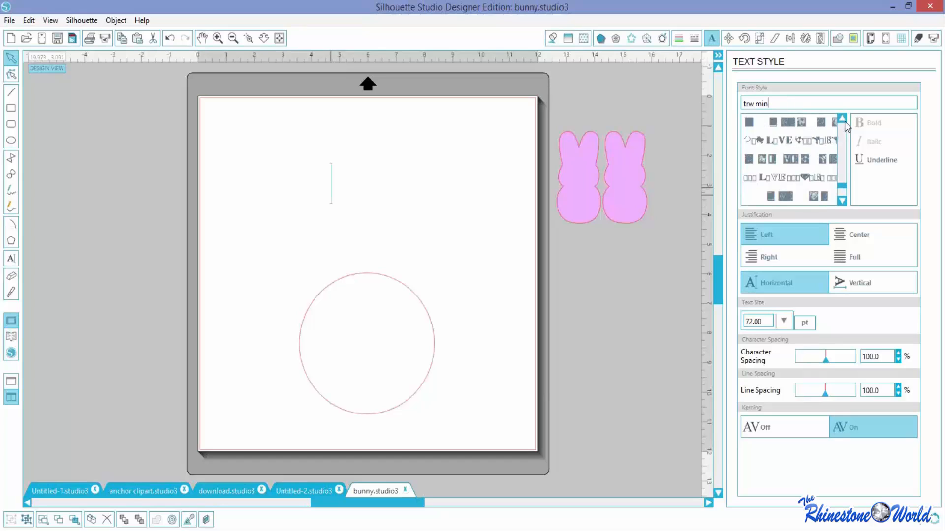
pyautogui.click(842, 121)
pyautogui.click(842, 121)
pyautogui.click(842, 121)
pyautogui.click(842, 121)
pyautogui.click(842, 120)
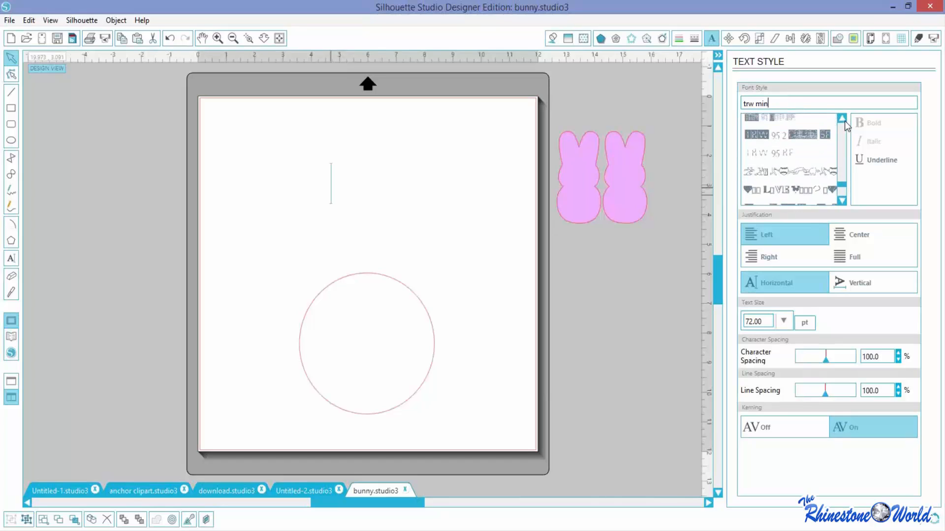
pyautogui.click(842, 120)
pyautogui.click(842, 120)
pyautogui.click(842, 120)
pyautogui.click(842, 119)
pyautogui.click(841, 119)
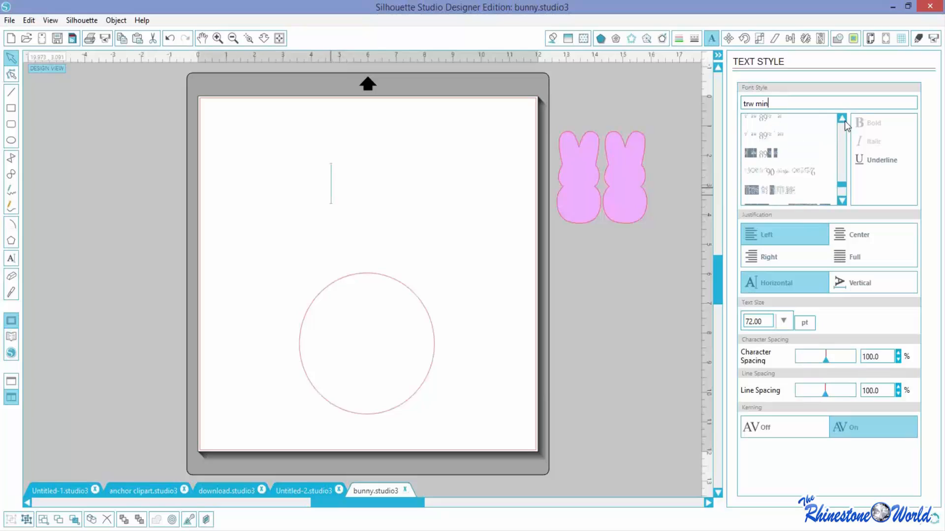
pyautogui.click(842, 119)
pyautogui.click(842, 119)
pyautogui.click(842, 119)
pyautogui.click(842, 119)
pyautogui.click(842, 119)
pyautogui.click(842, 119)
pyautogui.click(844, 120)
pyautogui.click(845, 120)
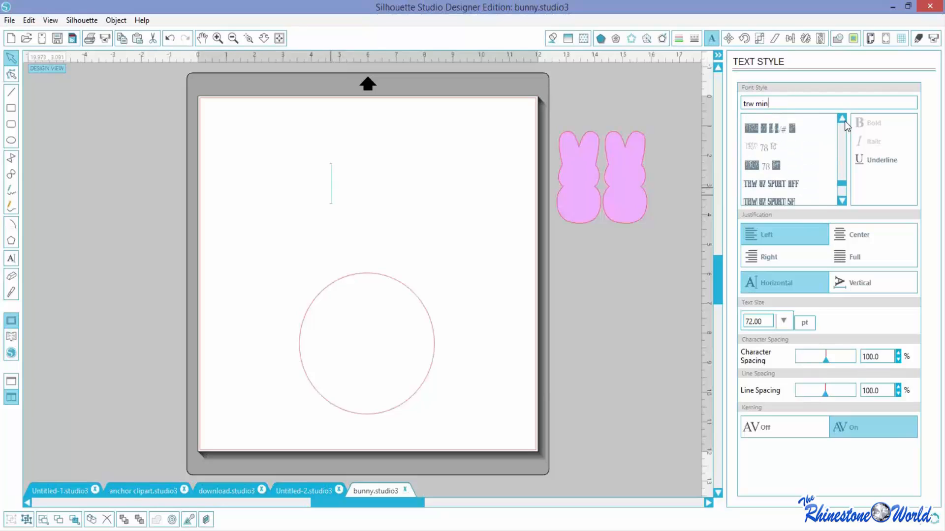
pyautogui.click(845, 120)
pyautogui.click(845, 120)
pyautogui.click(844, 120)
pyautogui.click(844, 120)
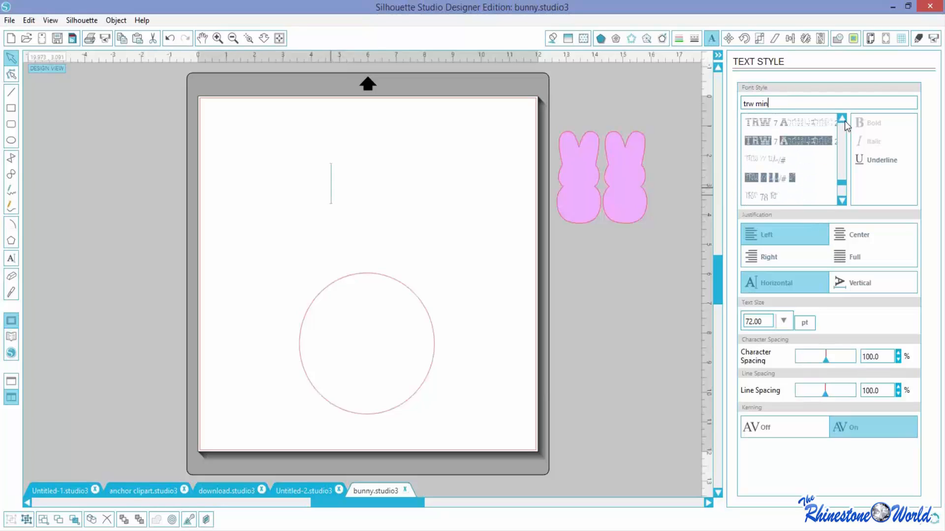
pyautogui.click(756, 198)
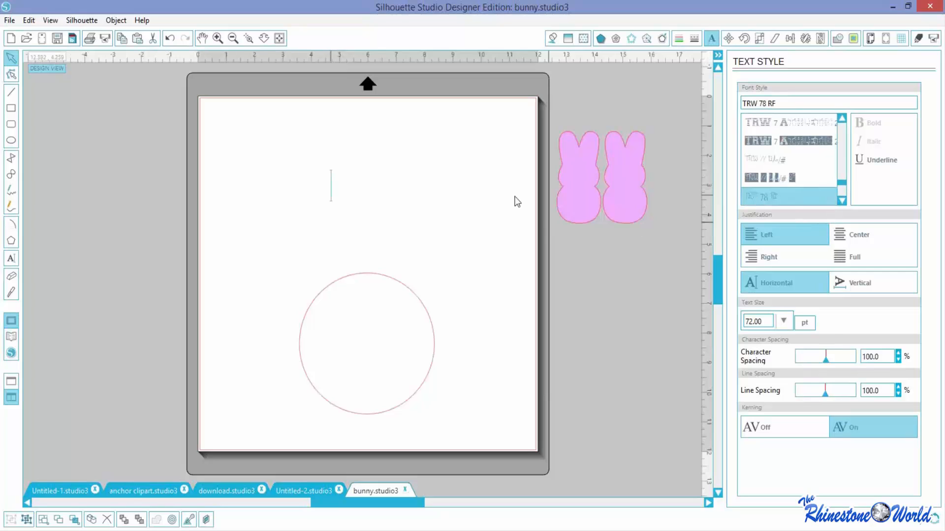
pyautogui.click(333, 194)
pyautogui.write('sdf')
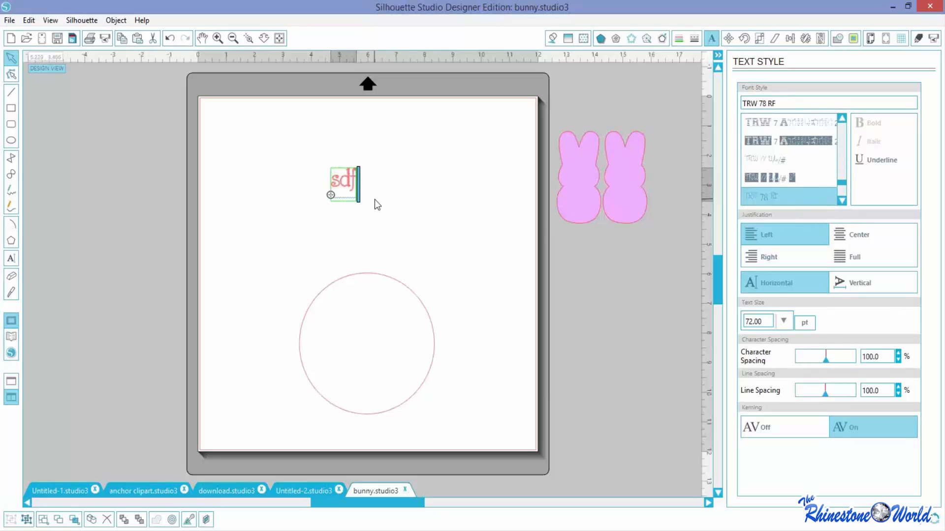
pyautogui.press('BackSpace')
pyautogui.press('BackSpace')
pyautogui.press('BackSpace')
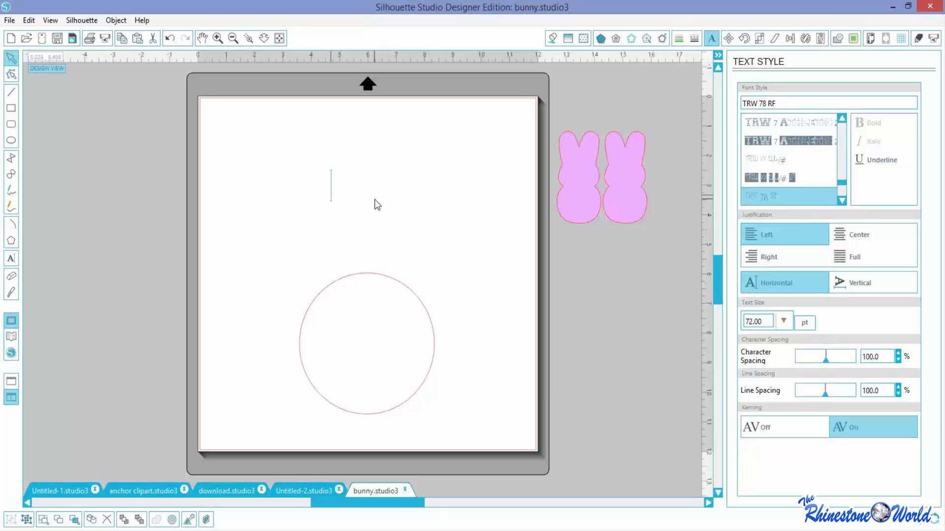
# Step: Enter "Hoppy Easter" as the text above the circle
pyautogui.write('Hoppu')
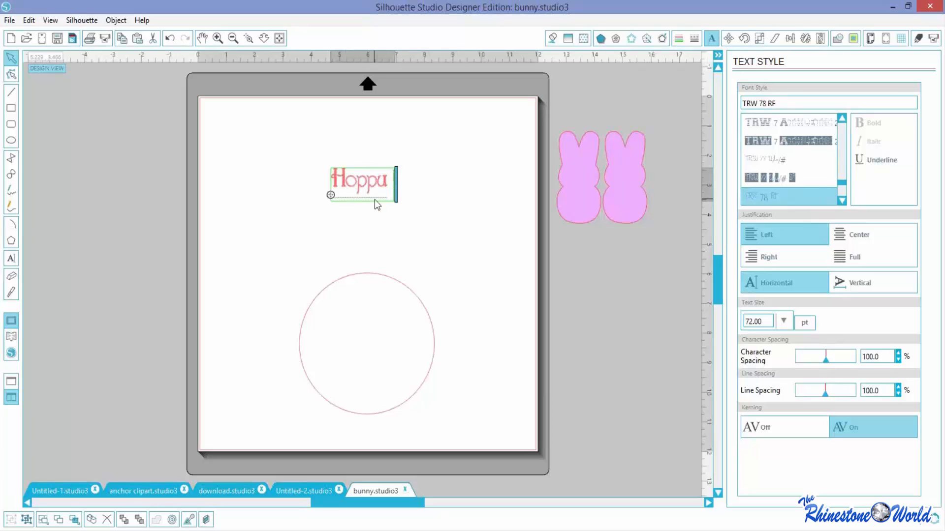
pyautogui.press('BackSpace')
pyautogui.write('y E')
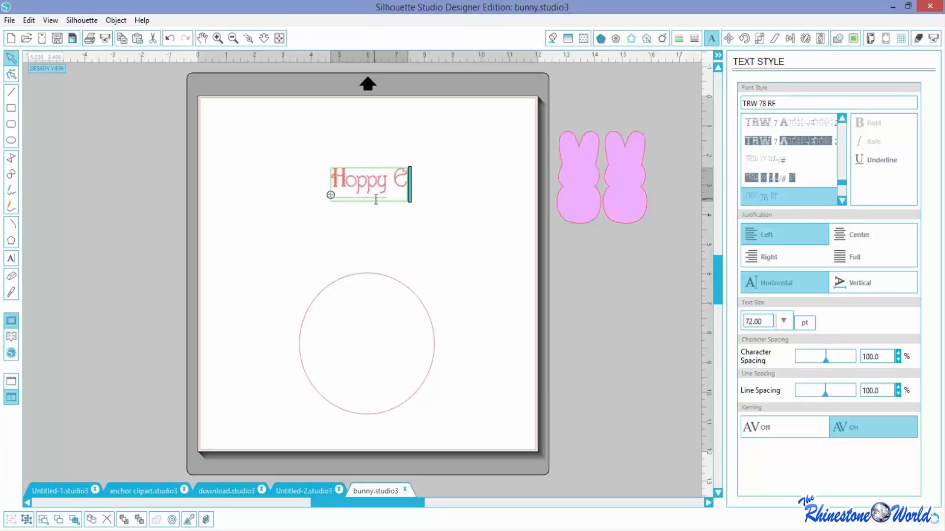
pyautogui.write('aster')
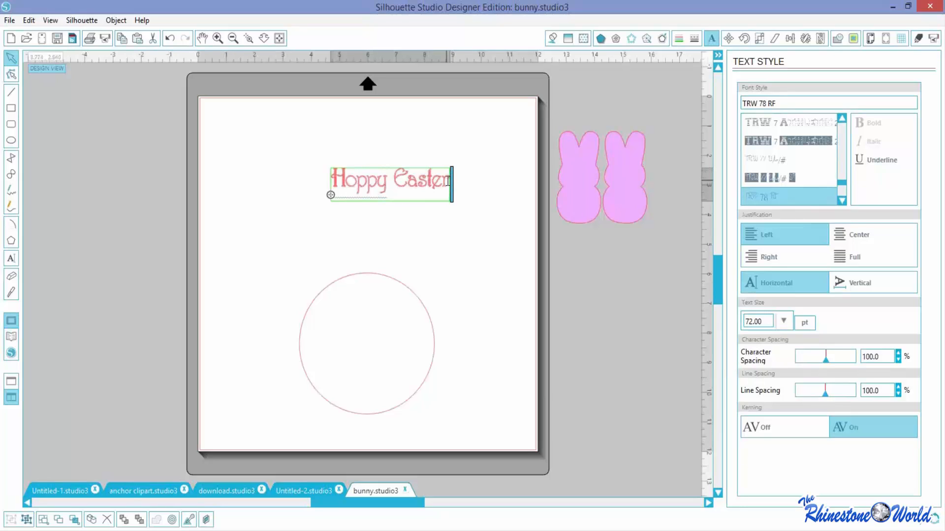
# Step: Set the size of the whole "Hoppy Easter" text to 104 pt
pyautogui.moveTo(447, 181); pyautogui.dragTo(338, 187)
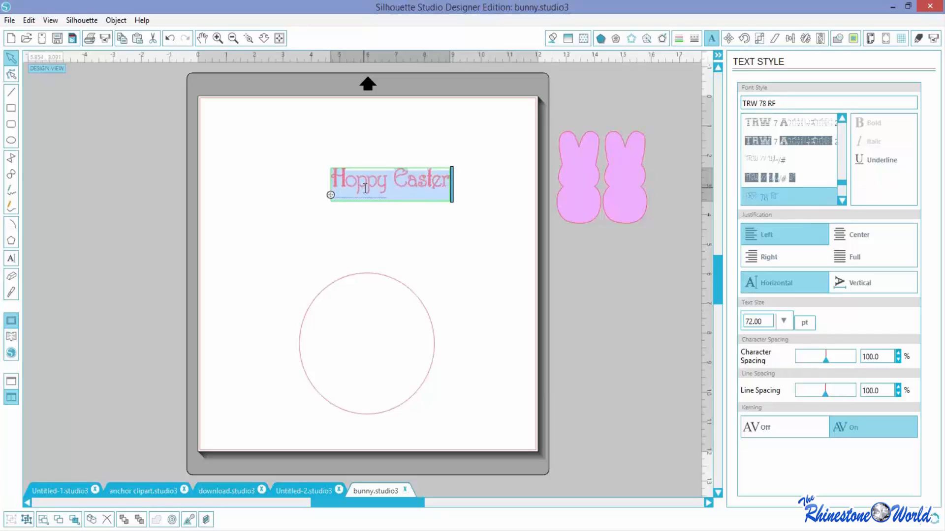
pyautogui.doubleClick(769, 321)
pyautogui.write('104')
pyautogui.press('Return')
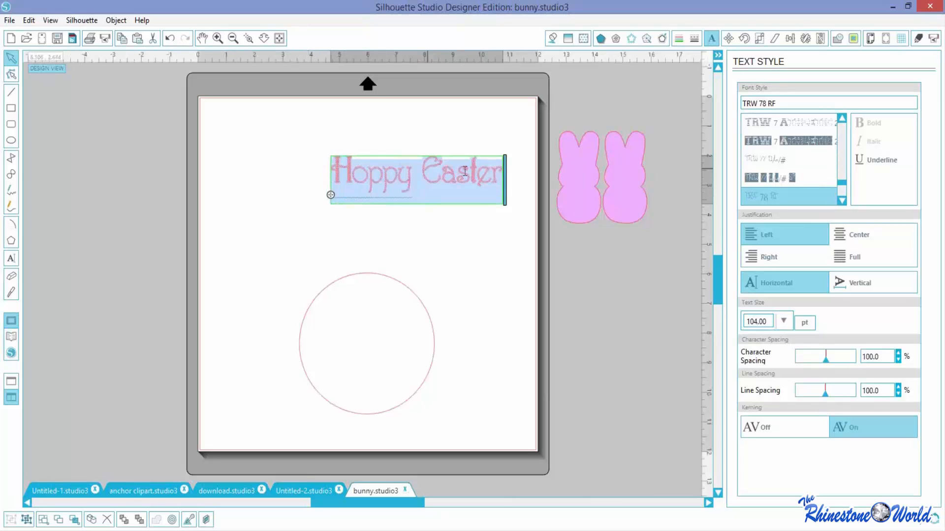
pyautogui.click(501, 170)
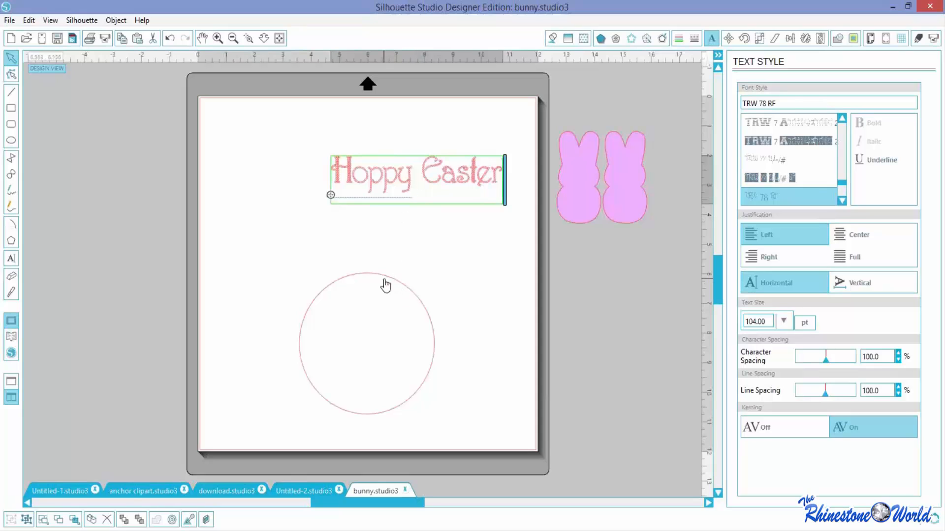
# Step: Move the circle up to just below the "Hoppy Easter" lettering and select the lettering
pyautogui.moveTo(384, 280); pyautogui.dragTo(379, 228)
pyautogui.click(378, 221)
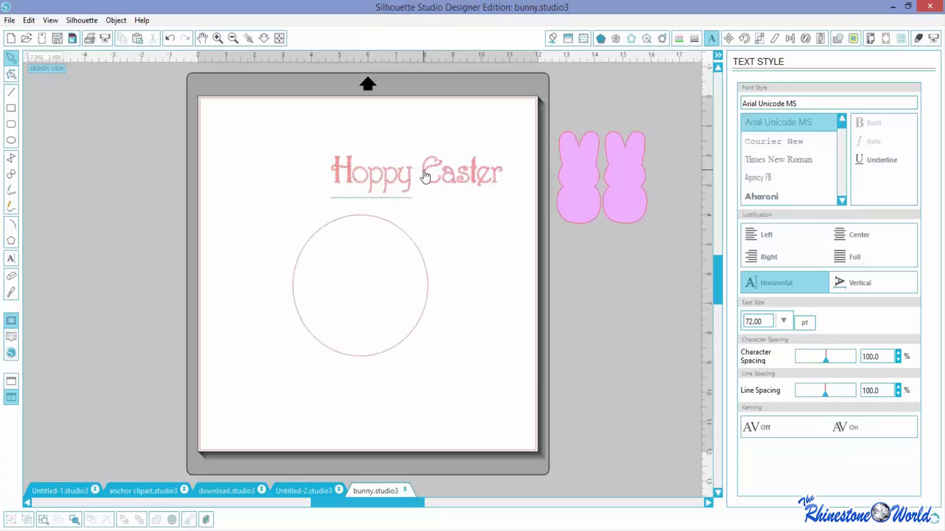
pyautogui.moveTo(369, 221); pyautogui.dragTo(368, 211)
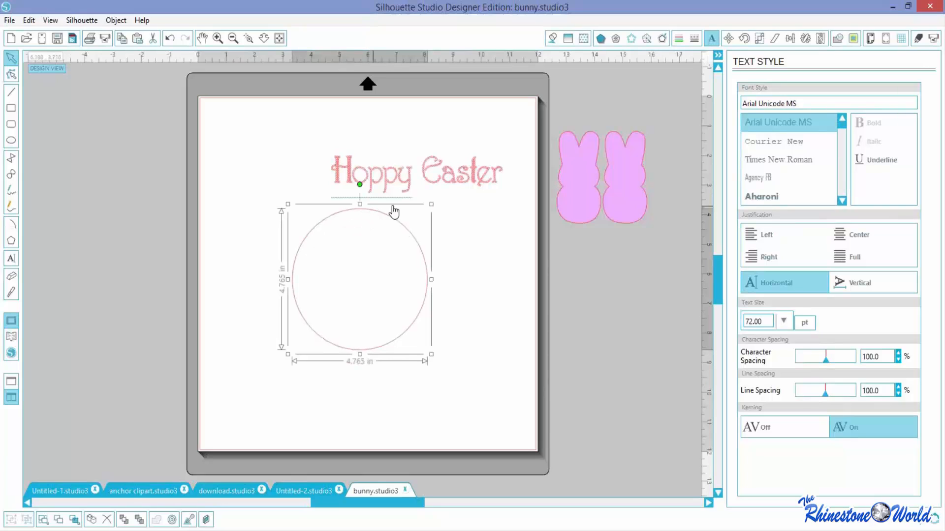
pyautogui.click(467, 186)
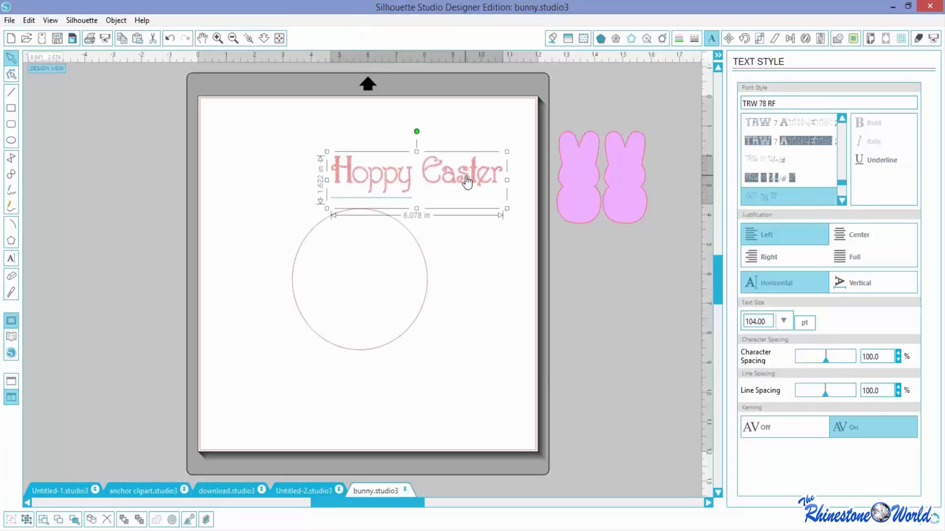
# Step: Arch "Hoppy Easter" along the circle's upper curve, shifting the letters inward onto the line and centering the arch
pyautogui.doubleClick(470, 186)
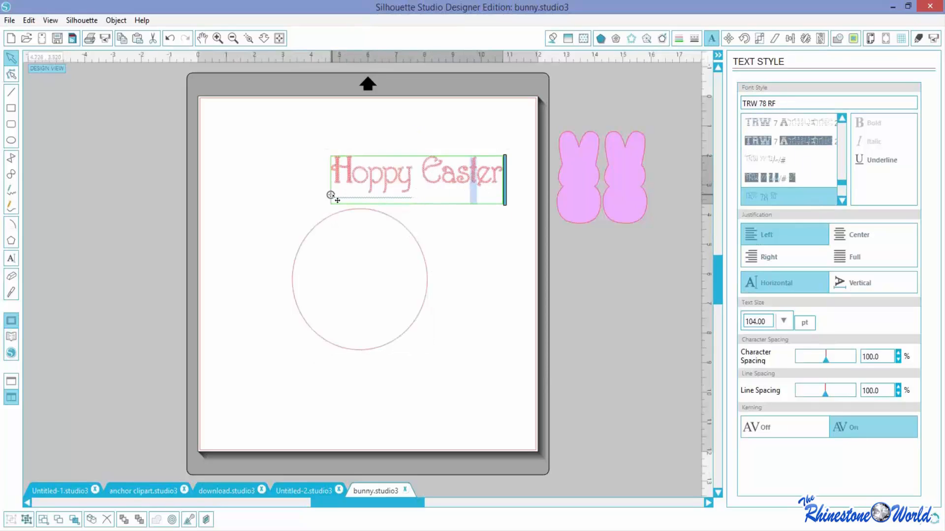
pyautogui.moveTo(331, 196); pyautogui.dragTo(303, 256)
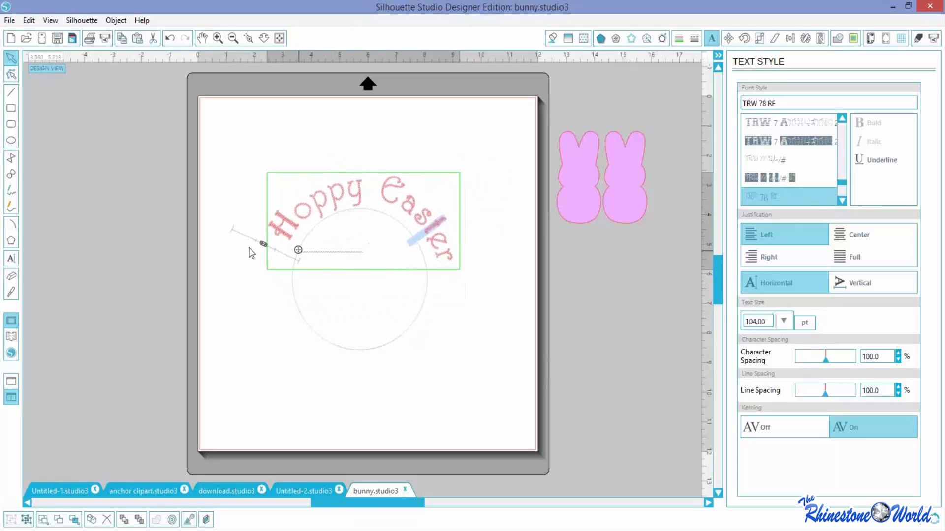
pyautogui.moveTo(444, 257); pyautogui.dragTo(273, 257)
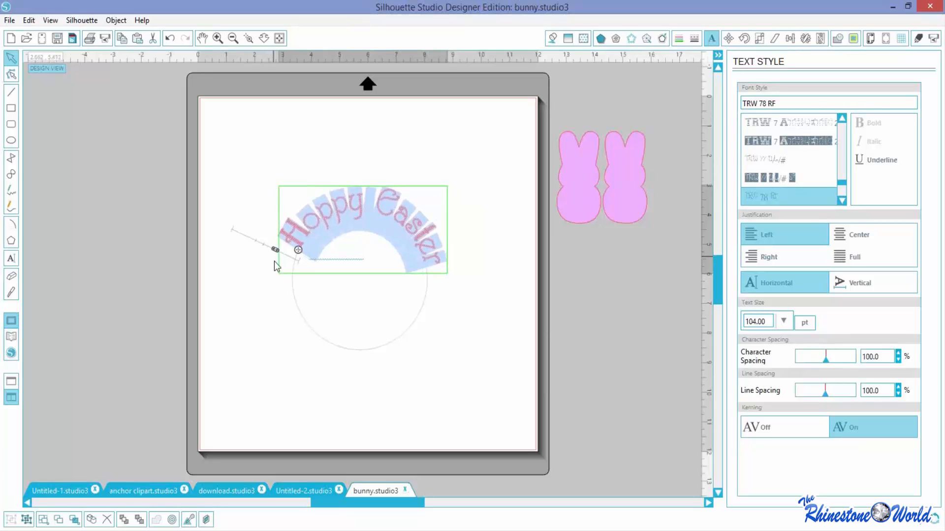
pyautogui.click(406, 222)
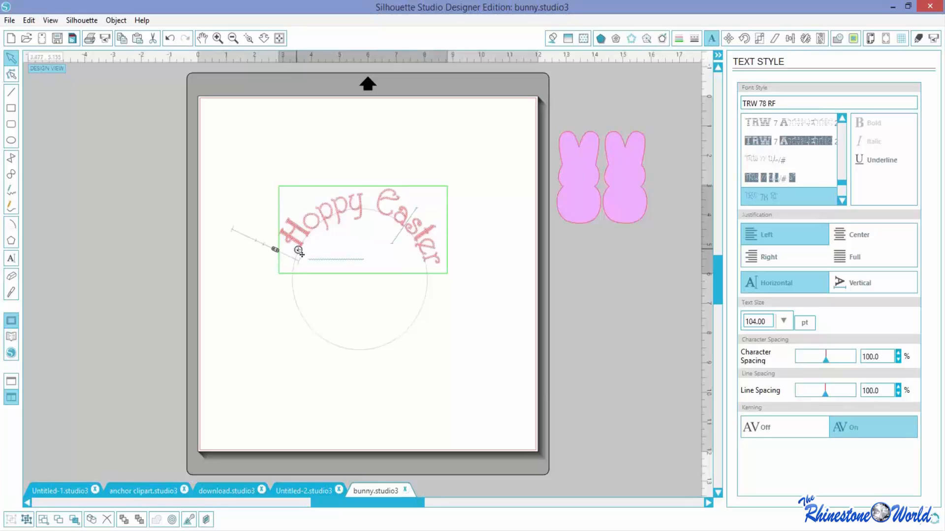
pyautogui.moveTo(297, 249); pyautogui.dragTo(296, 255)
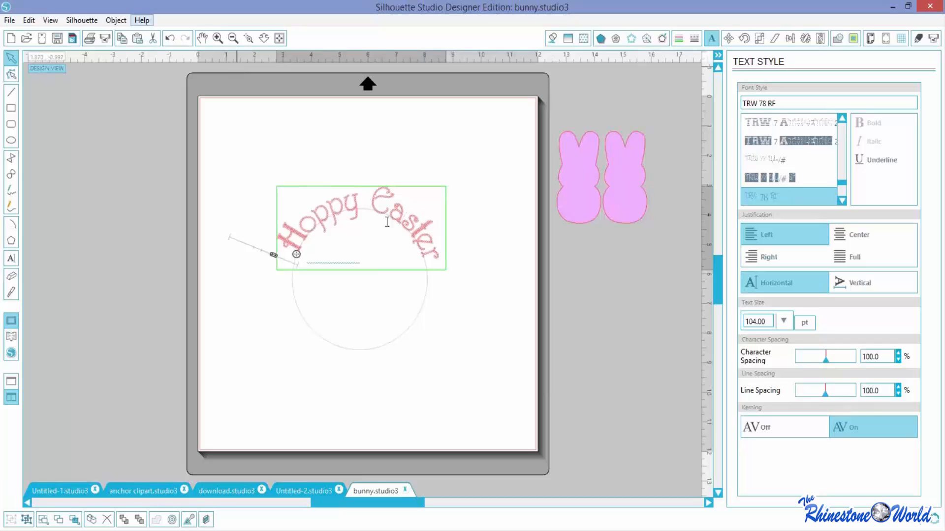
# Step: Select all of the arched "Hoppy Easter" text and convert it to a path
pyautogui.hotkey('ctrl', 'a')
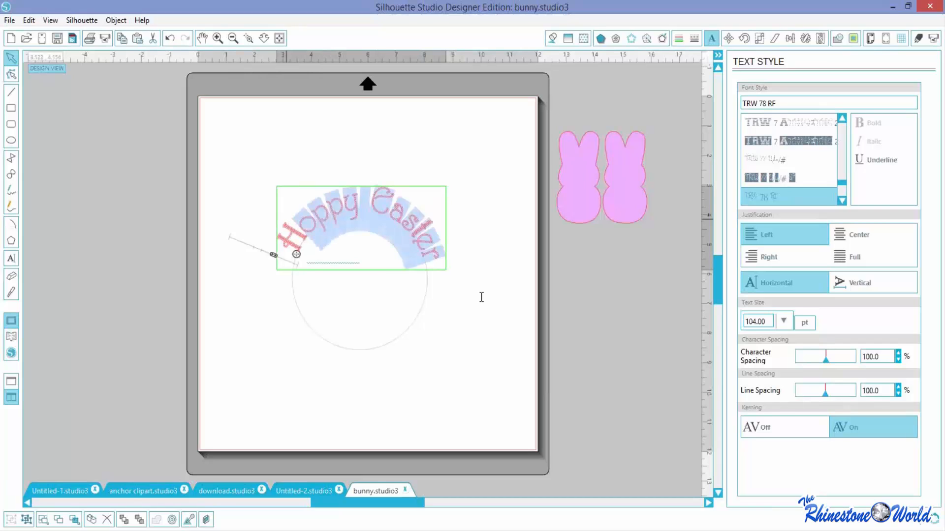
pyautogui.moveTo(442, 261); pyautogui.dragTo(280, 254)
pyautogui.click(118, 21)
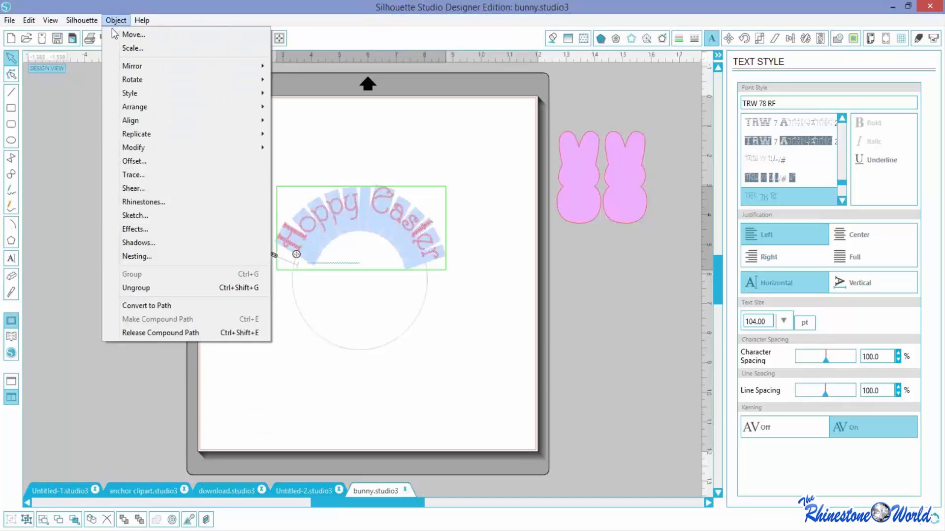
pyautogui.click(129, 306)
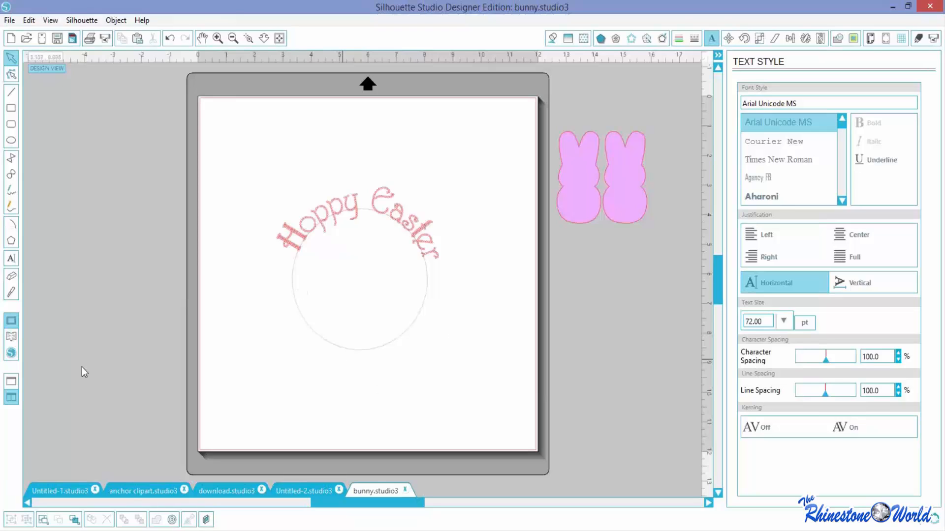
pyautogui.click(10, 258)
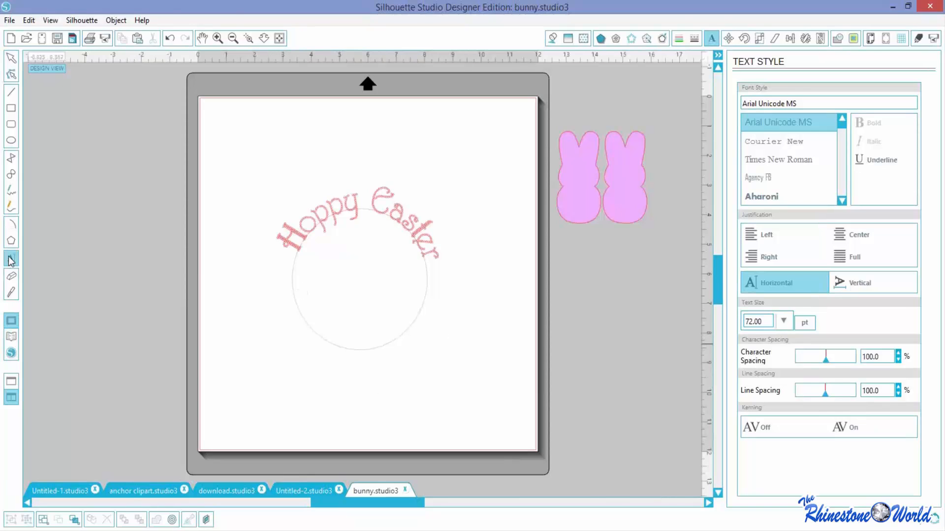
pyautogui.click(286, 127)
pyautogui.click(786, 103)
pyautogui.write('t')
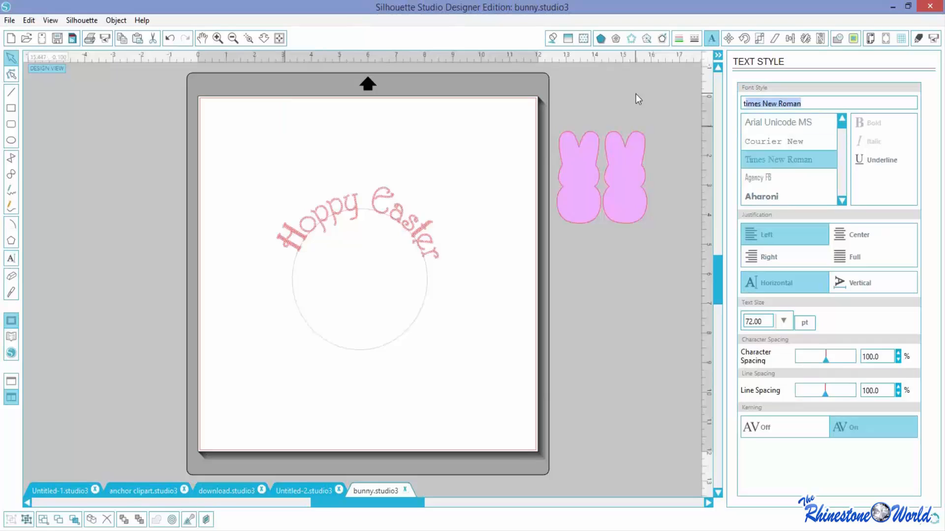
pyautogui.write('rw')
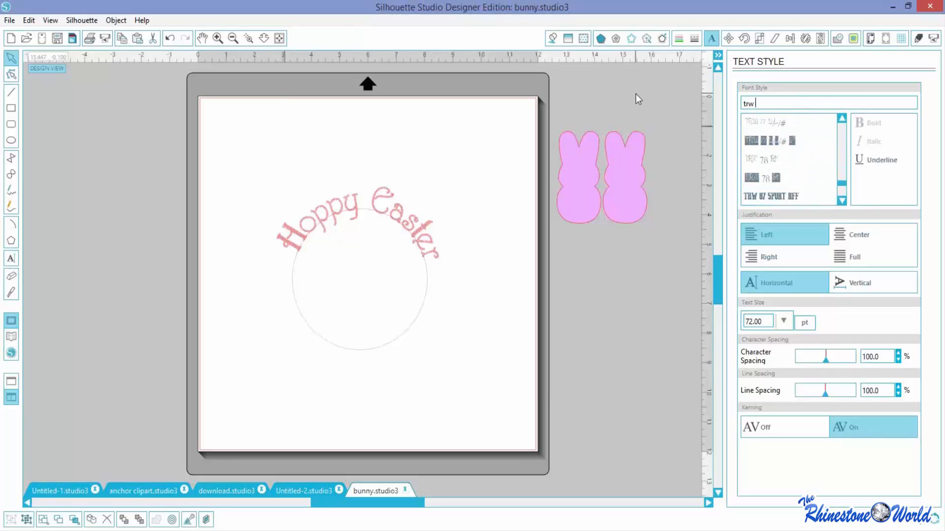
pyautogui.write(' 78 RF')
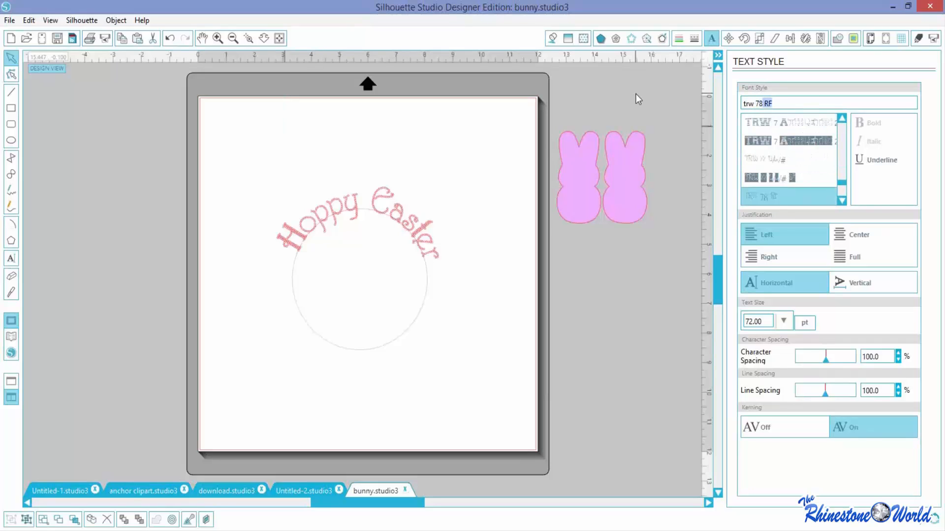
pyautogui.click(287, 125)
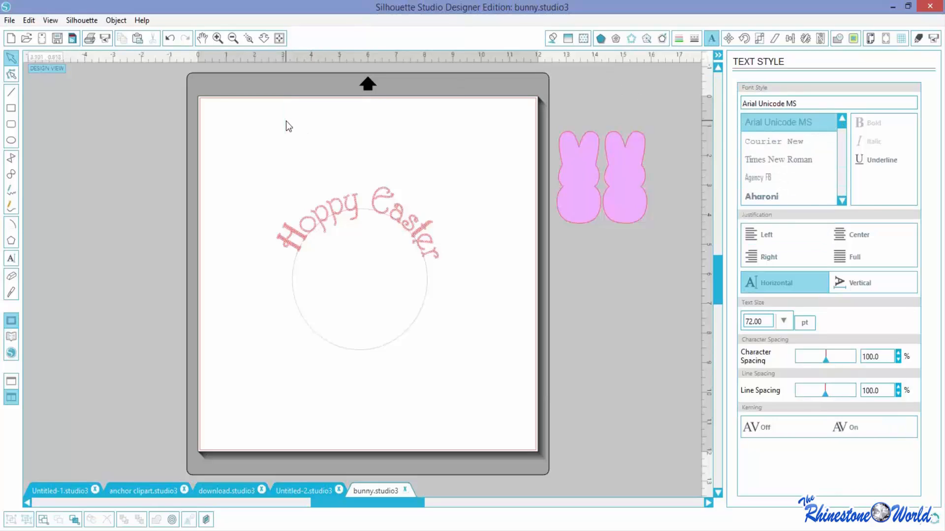
# Step: Add the text "Every Bunny" above the arched lettering in the TRW 78 RF font
pyautogui.click(10, 257)
pyautogui.click(290, 138)
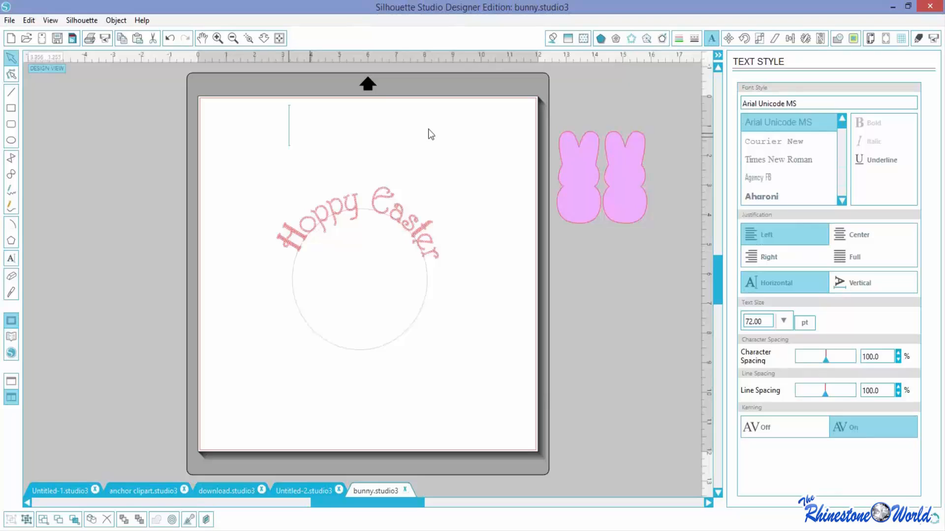
pyautogui.write('trw 78 RF')
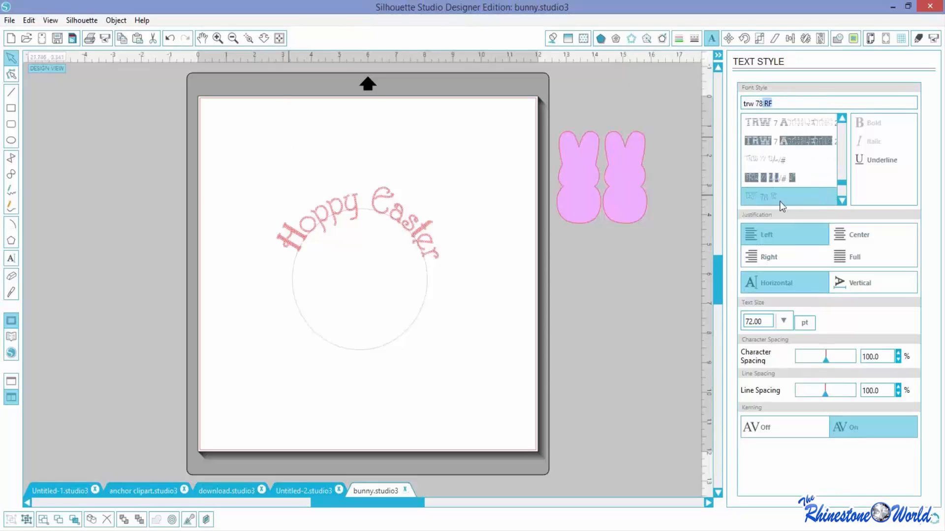
pyautogui.click(779, 201)
pyautogui.write('Every')
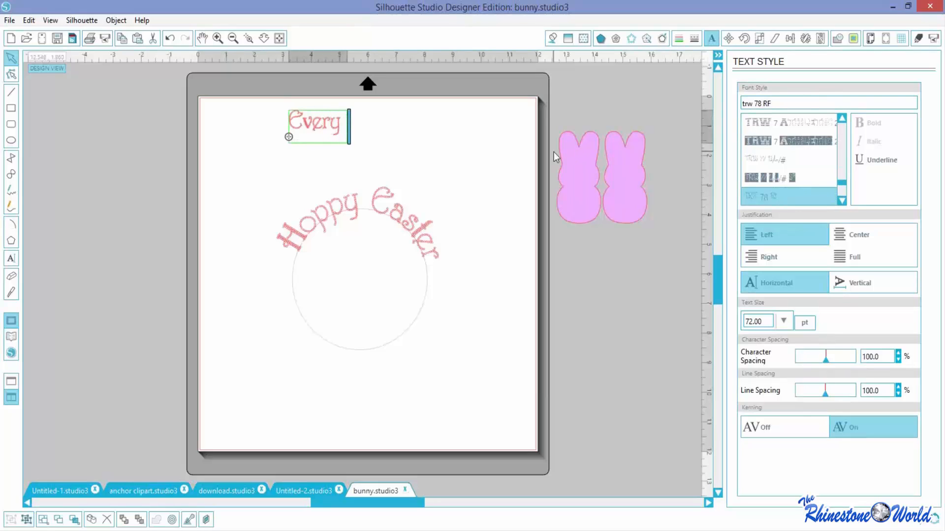
pyautogui.write(' Bunny')
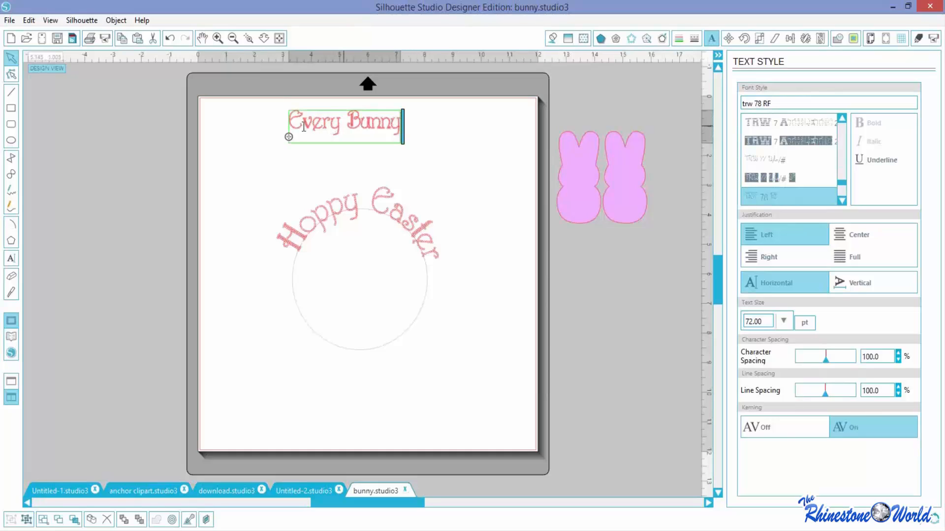
# Step: Set the size of the whole "Every Bunny" text to 104 pt
pyautogui.moveTo(304, 126); pyautogui.dragTo(290, 127)
pyautogui.moveTo(764, 322); pyautogui.dragTo(709, 325)
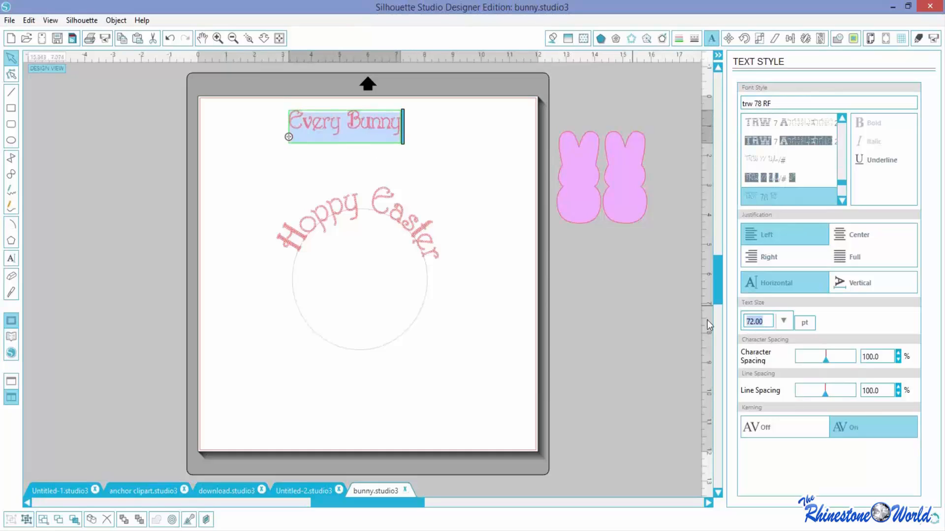
pyautogui.write('104')
pyautogui.press('Return')
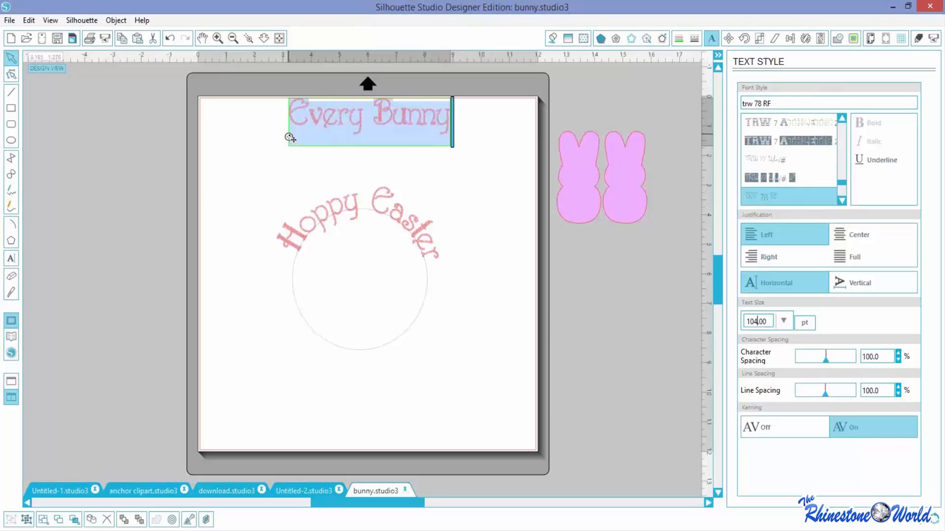
# Step: Curve "Every Bunny" upright along the circle's lower arc, with the letters straddling the line, 91.9% character spacing and the text centered
pyautogui.moveTo(290, 138); pyautogui.dragTo(420, 312)
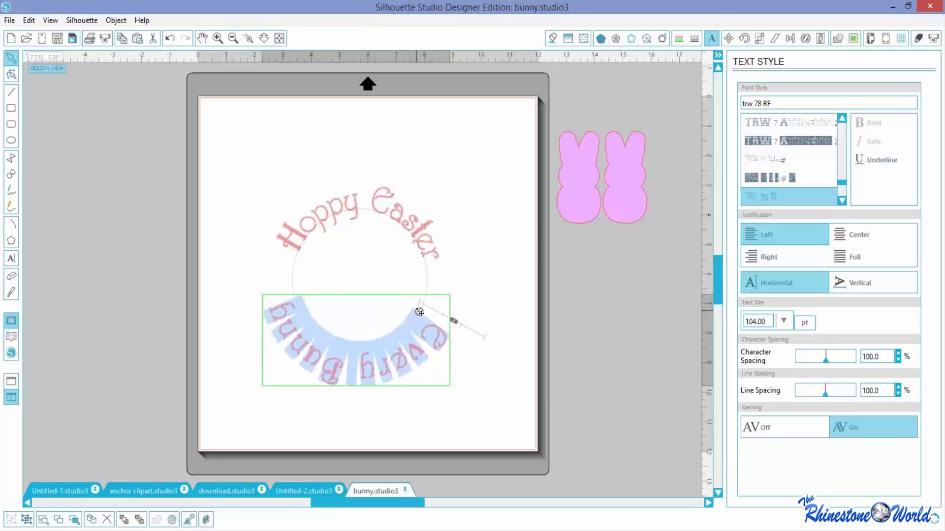
pyautogui.moveTo(419, 311); pyautogui.dragTo(298, 308)
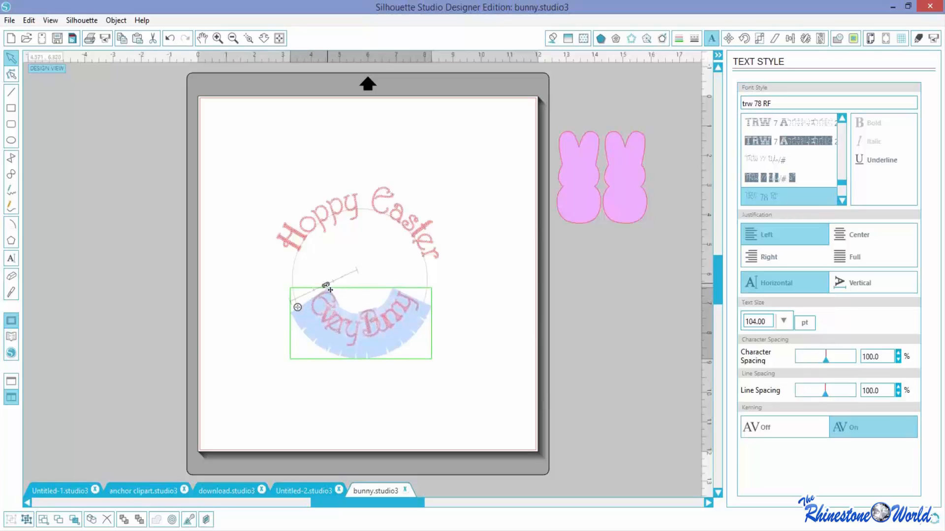
pyautogui.moveTo(328, 290); pyautogui.dragTo(298, 309)
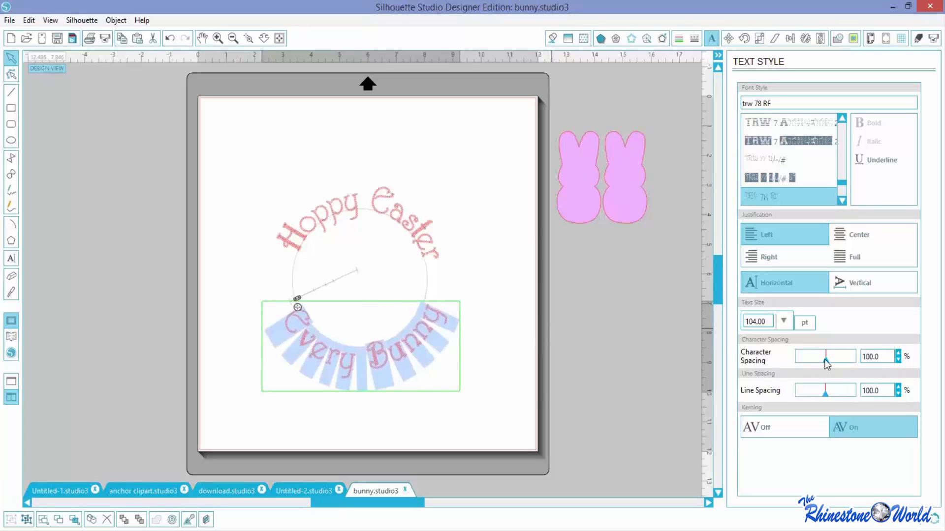
pyautogui.moveTo(825, 359); pyautogui.dragTo(824, 359)
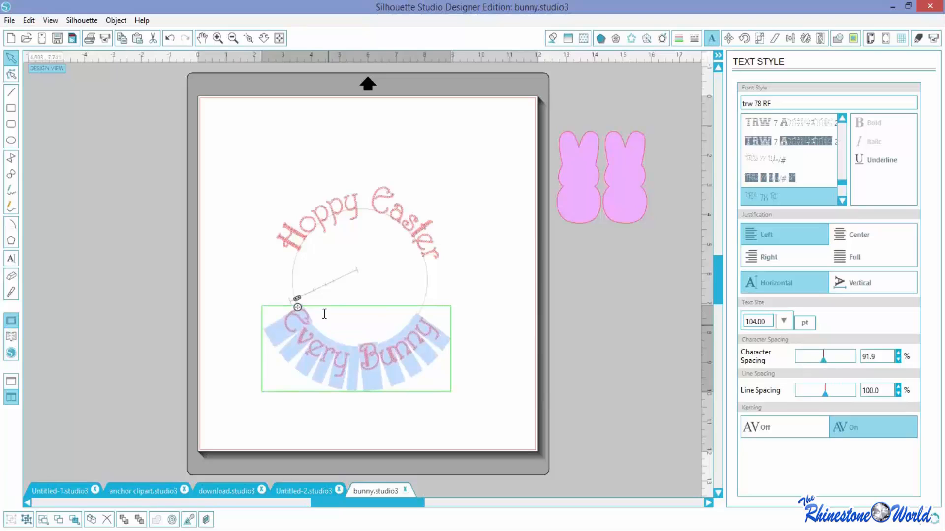
pyautogui.moveTo(298, 308); pyautogui.dragTo(300, 312)
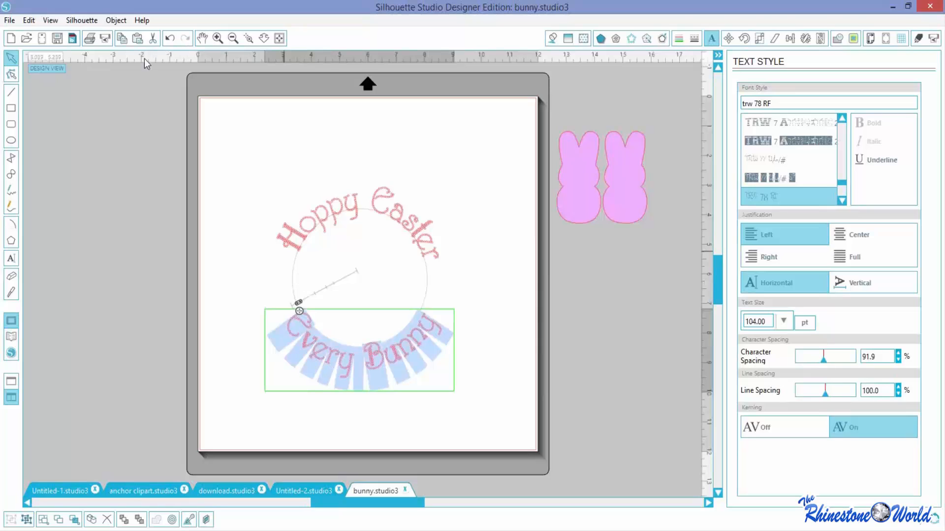
# Step: Convert the curved "Every Bunny" text to a path and delete the guide circle
pyautogui.click(117, 20)
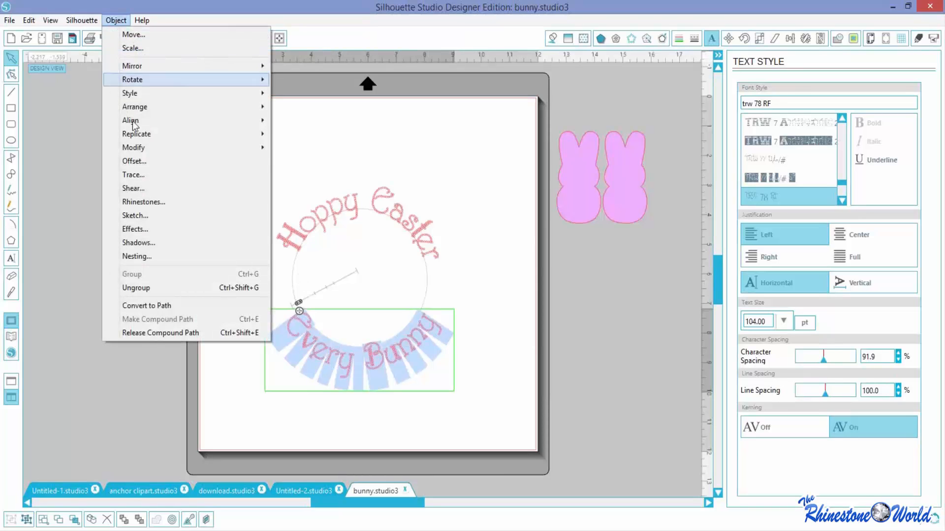
pyautogui.click(150, 305)
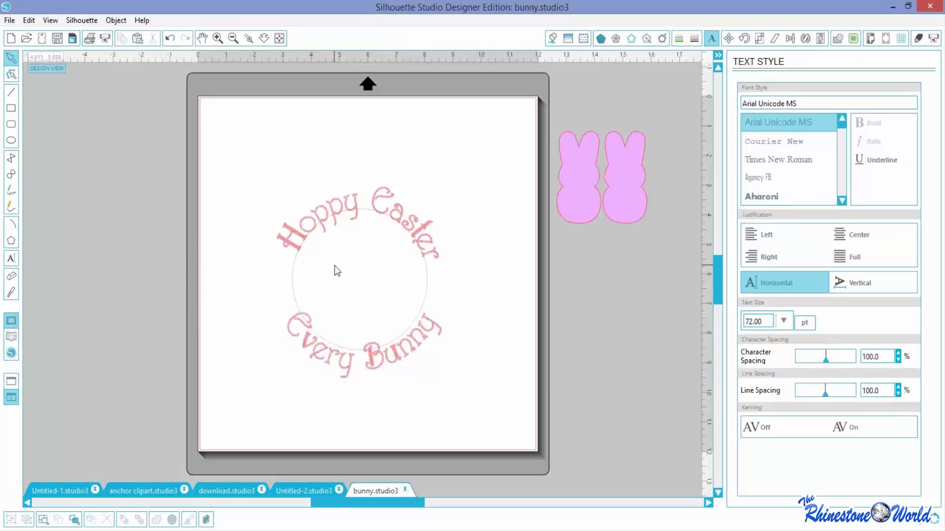
pyautogui.click(427, 276)
pyautogui.moveTo(427, 275); pyautogui.dragTo(262, 279)
pyautogui.press('Delete')
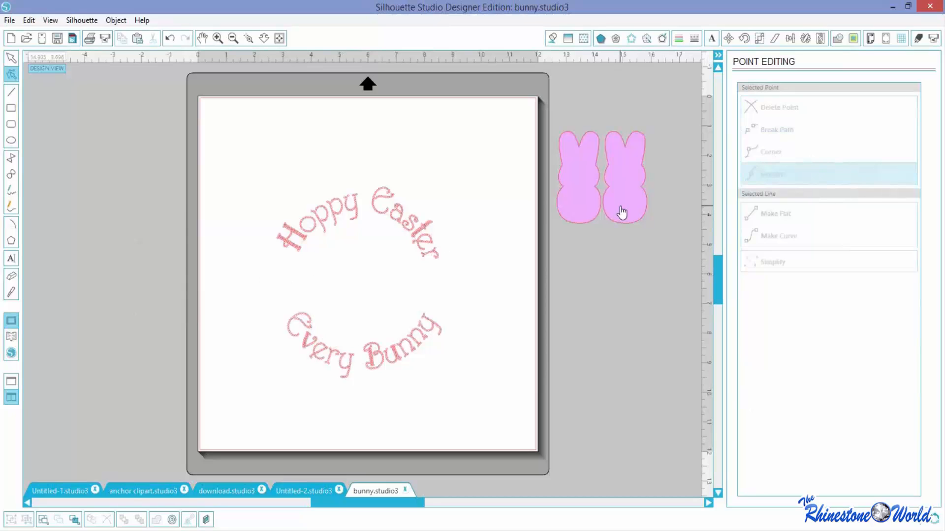
# Step: Move the pair of bunnies into the center between the two curved phrases
pyautogui.moveTo(622, 211); pyautogui.dragTo(380, 321)
pyautogui.click(454, 407)
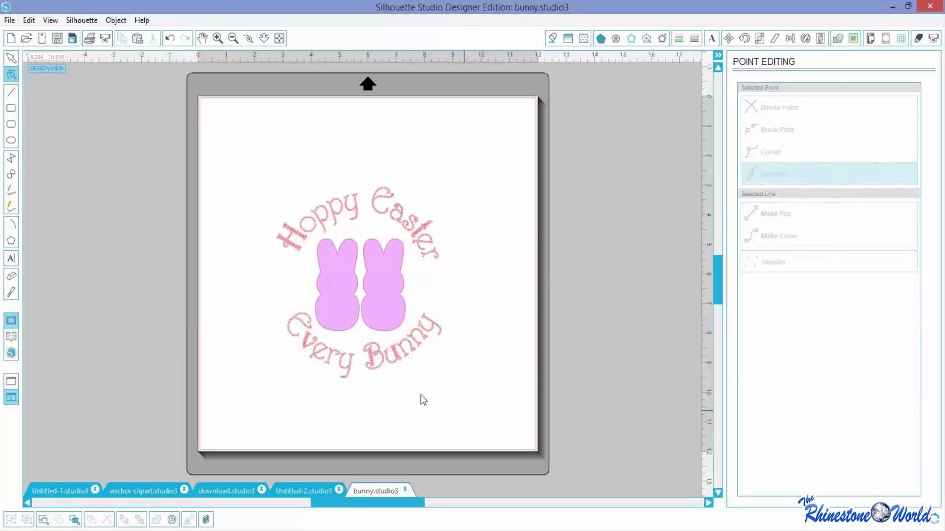
pyautogui.click(323, 200)
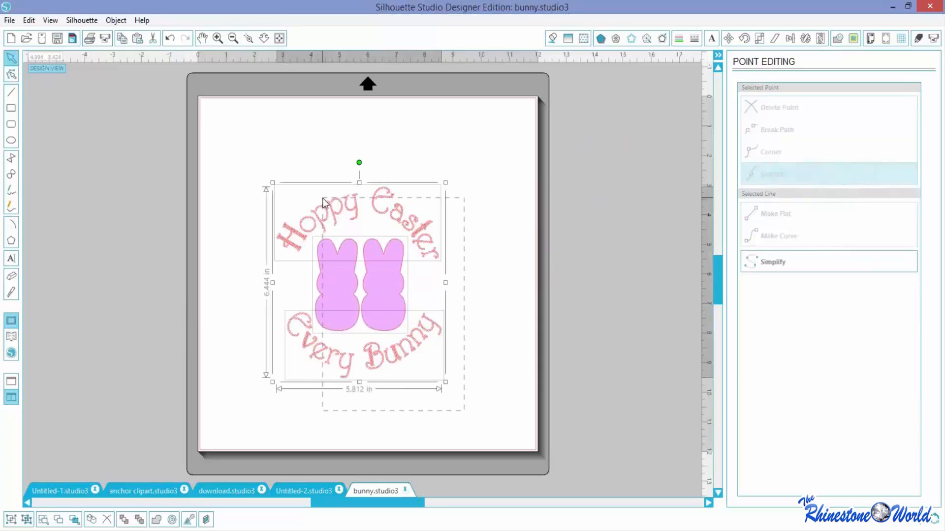
pyautogui.click(487, 176)
# Step: Group the "Hoppy Easter" and "Every Bunny" lettering together without the bunnies
pyautogui.click(429, 236)
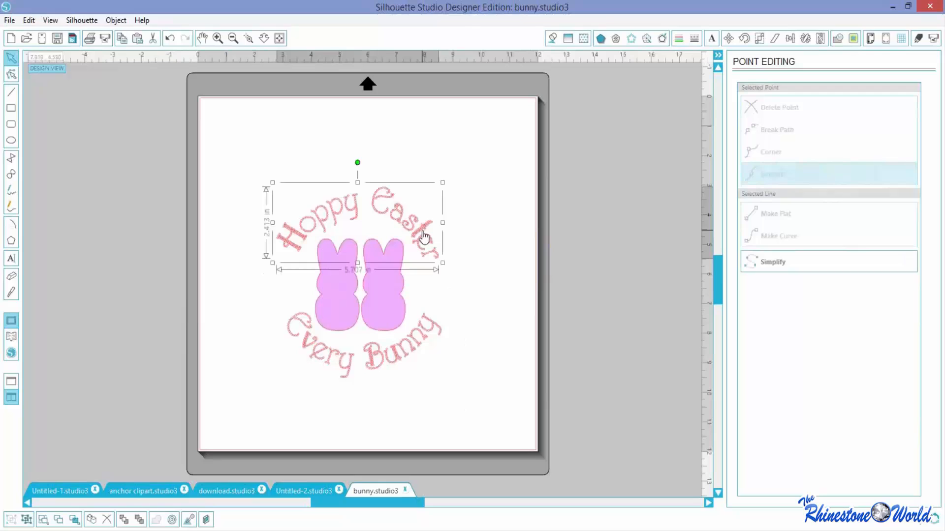
pyautogui.keyDown('shift'); pyautogui.click(410, 355); pyautogui.keyUp('shift')
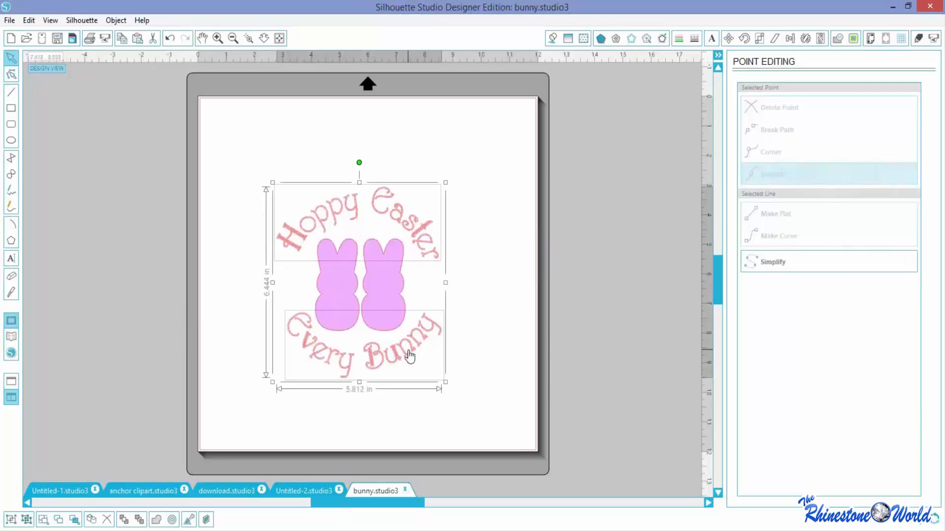
pyautogui.click(118, 22)
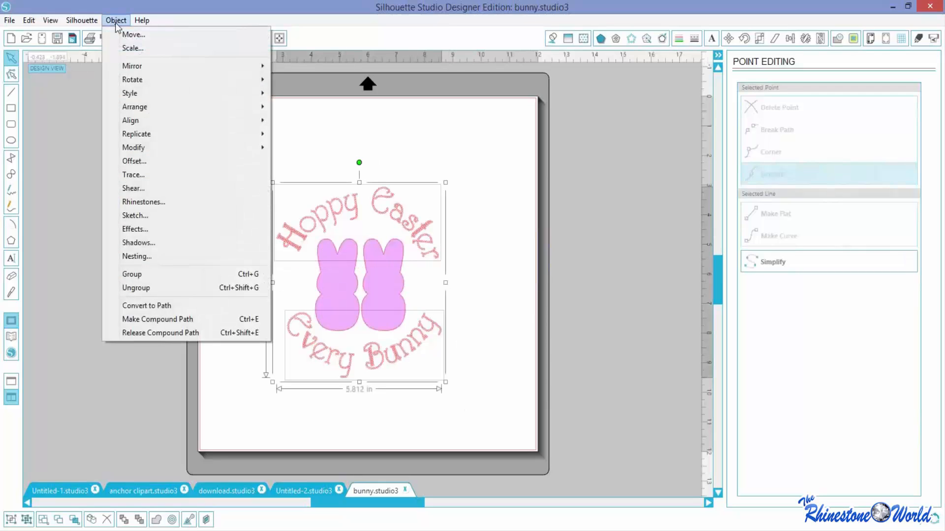
pyautogui.click(145, 274)
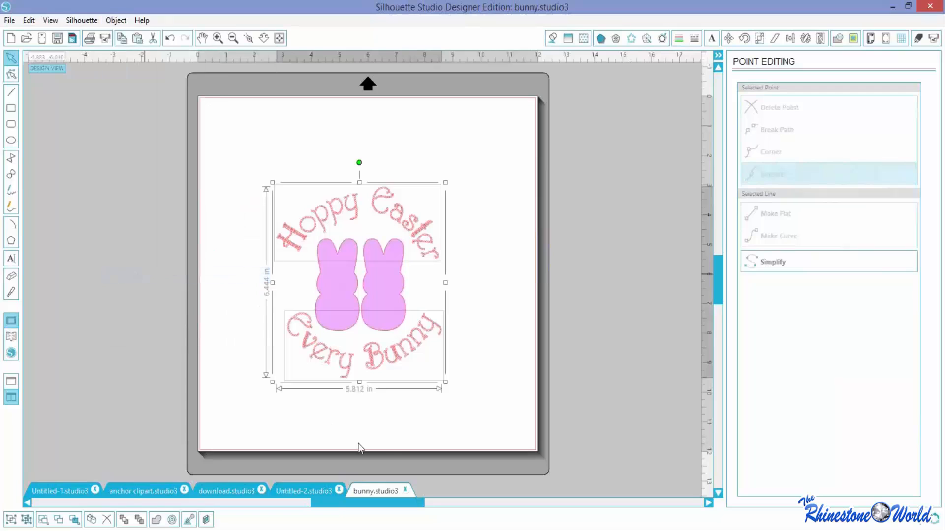
pyautogui.click(454, 414)
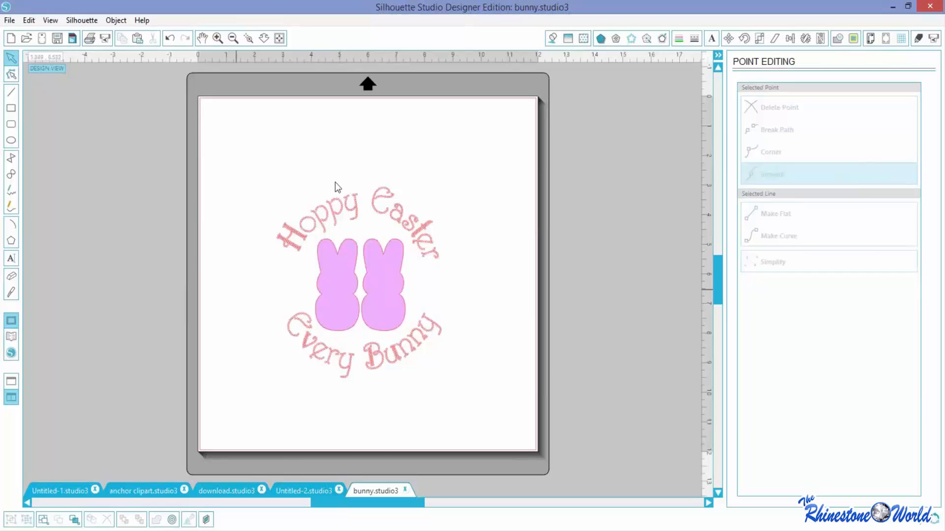
# Step: Center-align the pair of bunnies with the grouped "Hoppy Easter" and "Every Bunny" lettering
pyautogui.moveTo(447, 407); pyautogui.dragTo(335, 226)
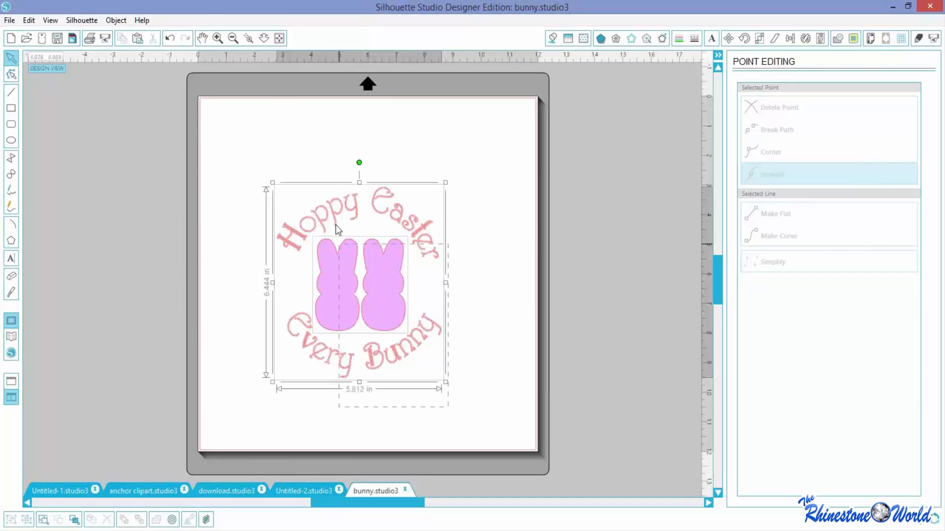
pyautogui.click(790, 39)
pyautogui.click(770, 108)
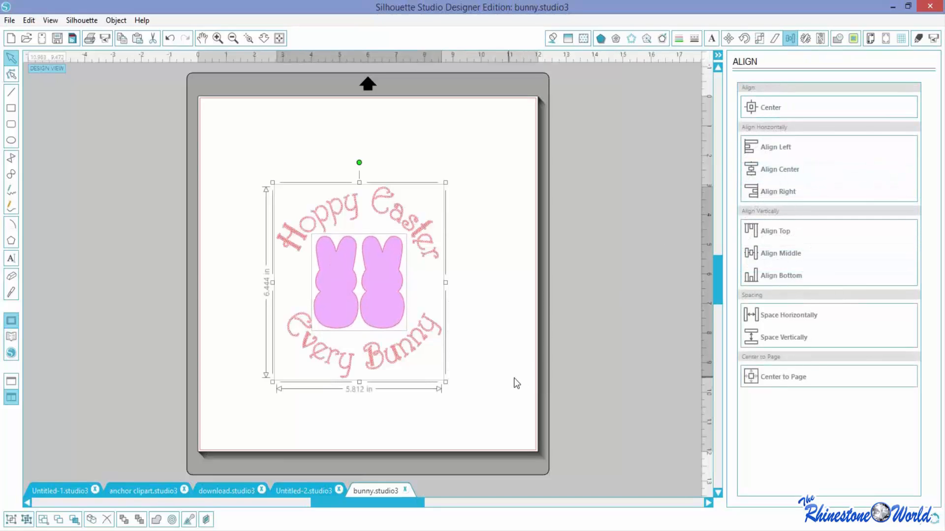
pyautogui.click(512, 394)
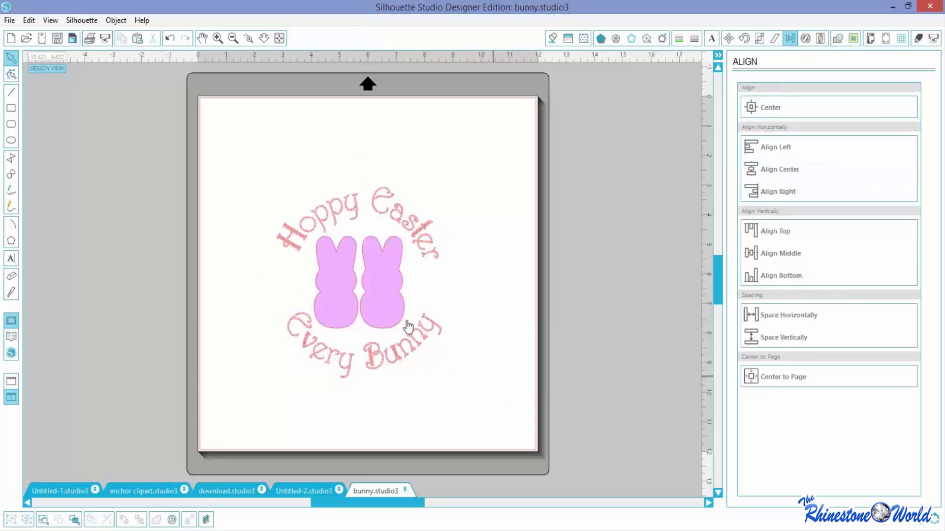
# Step: Shrink the pair of bunnies to about 2.717 by 2.647 in and center them within the curved lettering again
pyautogui.click(401, 323)
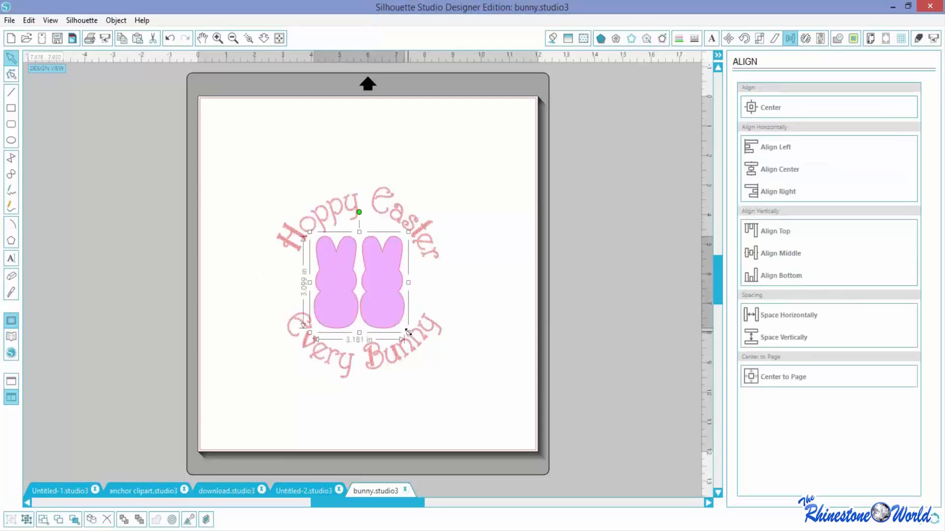
pyautogui.moveTo(409, 332); pyautogui.dragTo(394, 302)
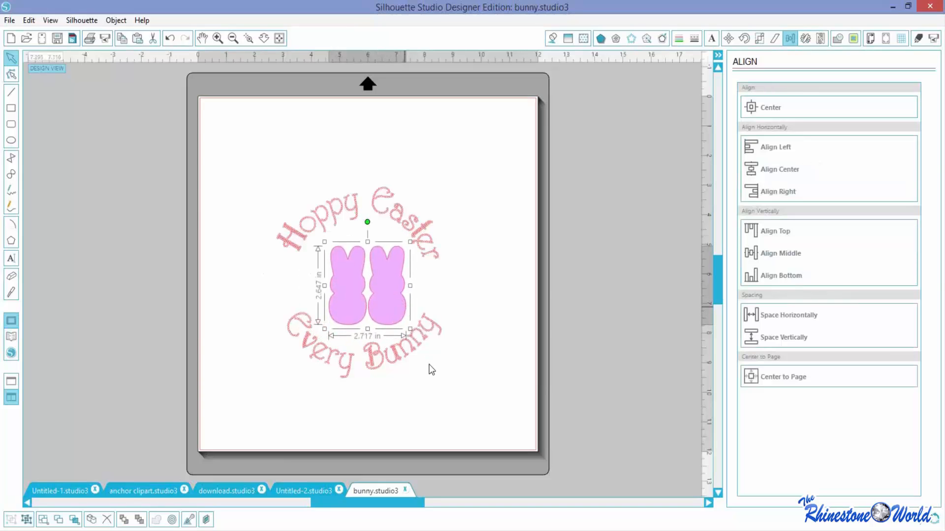
pyautogui.hotkey('ctrl', 'a')
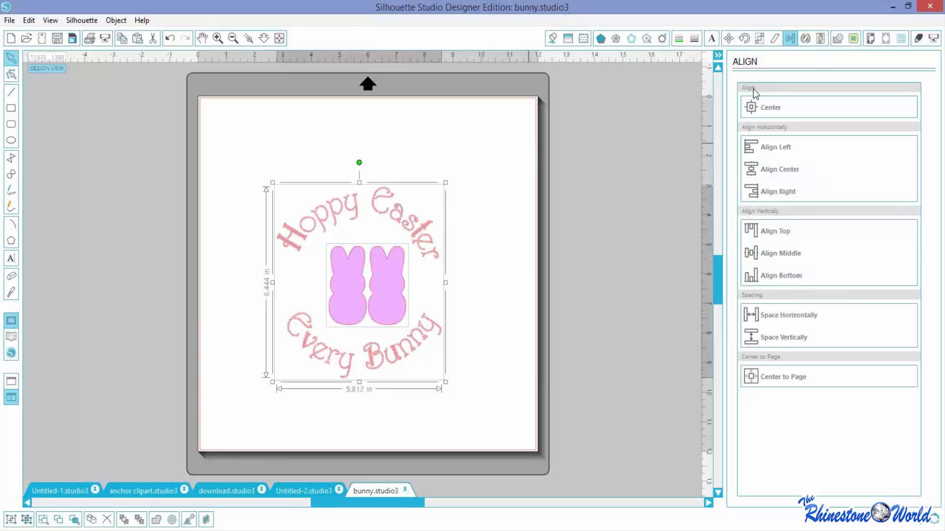
pyautogui.click(761, 111)
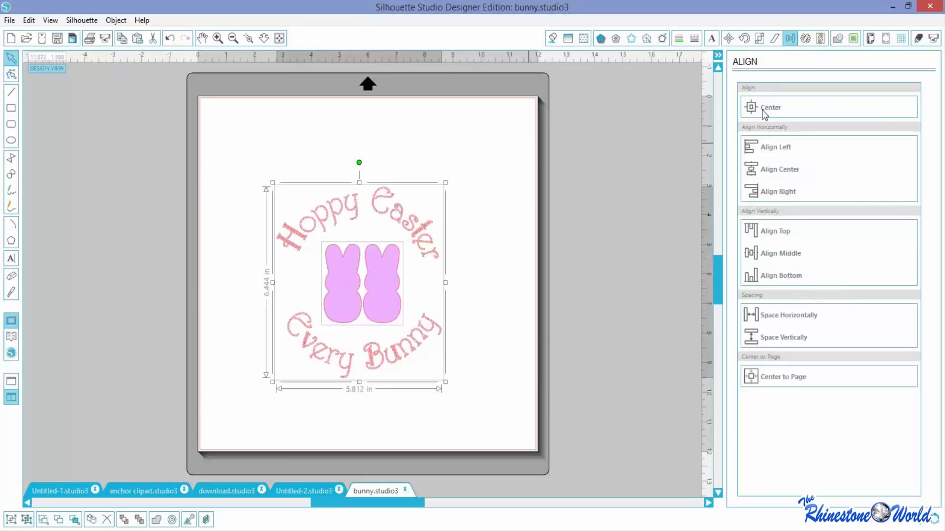
pyautogui.click(495, 358)
# Step: Create a rounded 0.125 in outward offset around the pair of bunnies
pyautogui.click(365, 313)
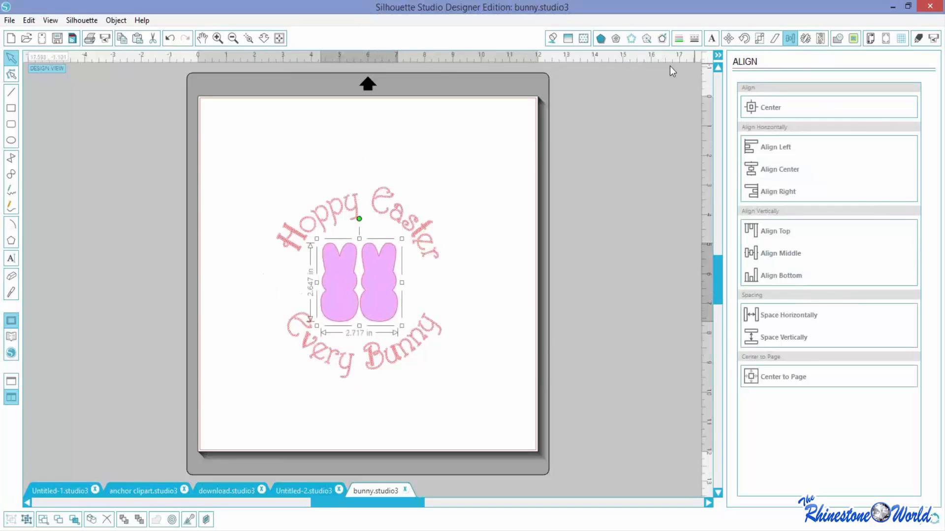
pyautogui.click(663, 39)
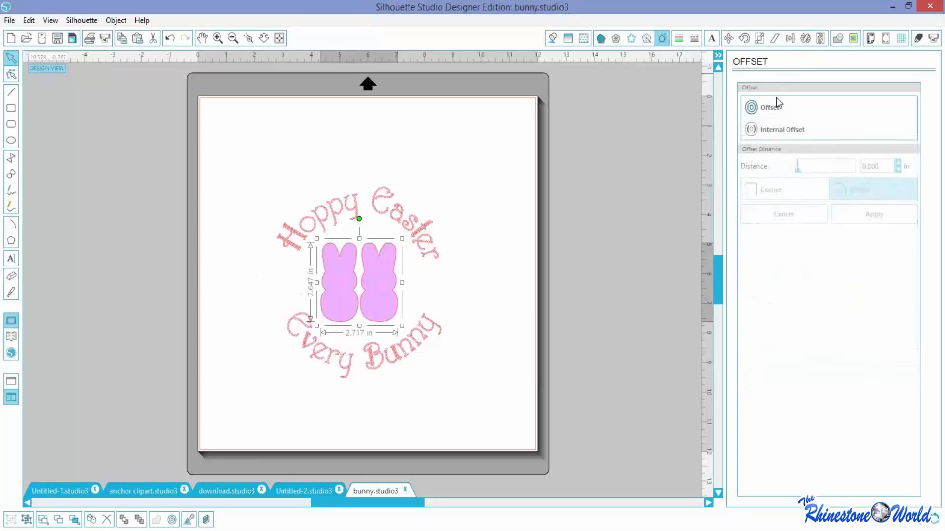
pyautogui.click(773, 106)
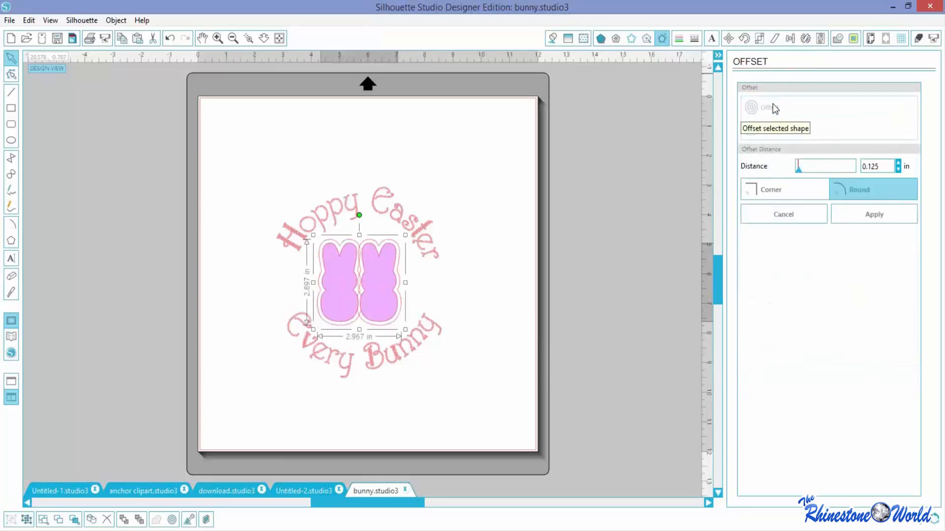
# Step: Apply 10ss edge rhinestones with 0.039 in spacing to the bunny offset outline and release them as separate stones
pyautogui.click(631, 38)
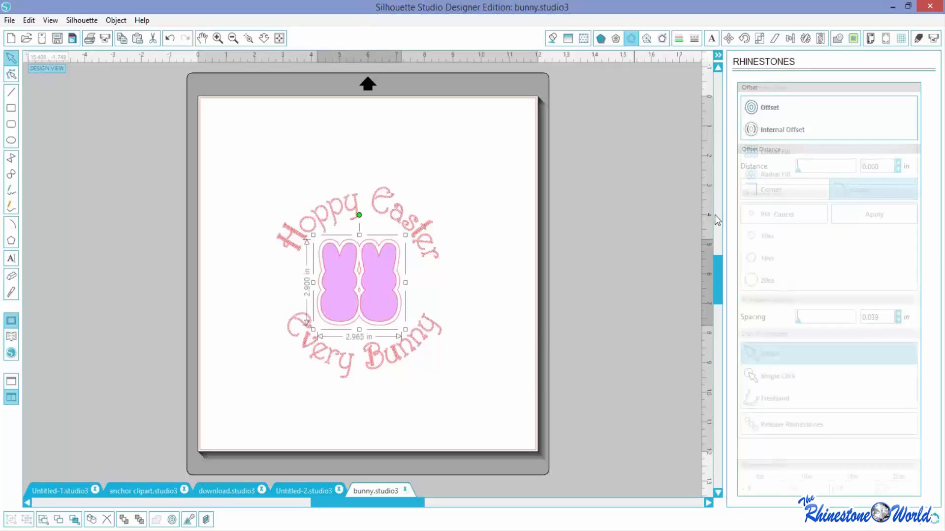
pyautogui.click(769, 134)
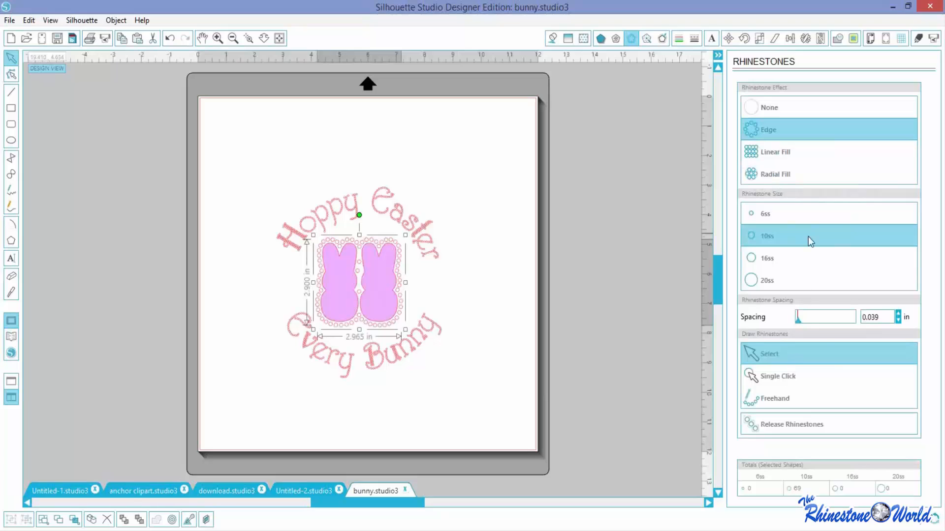
pyautogui.click(781, 426)
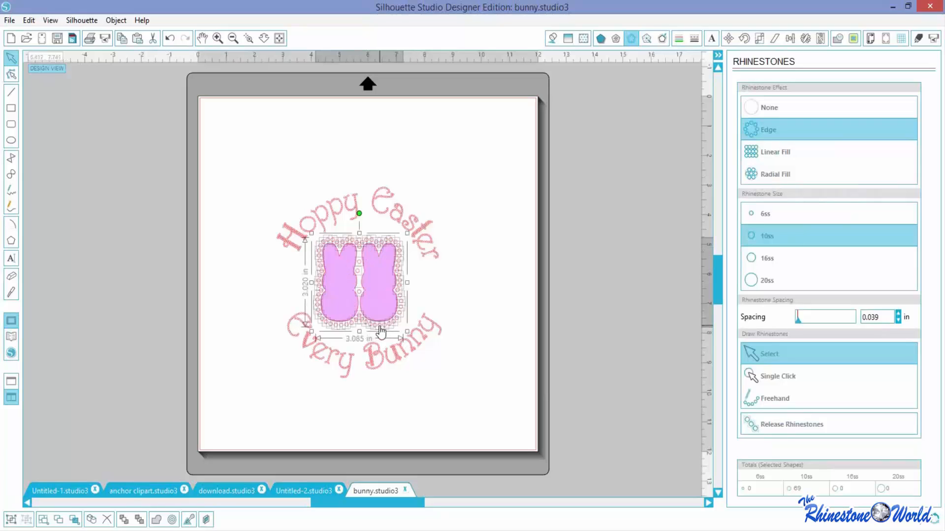
pyautogui.click(508, 302)
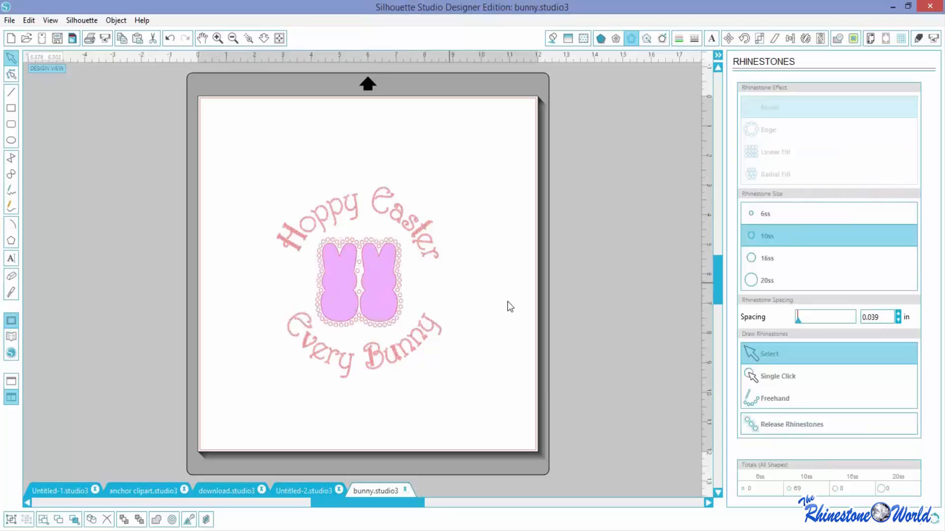
# Step: Try to select and delete the stray rhinestones between the two bunnies
pyautogui.click(361, 297)
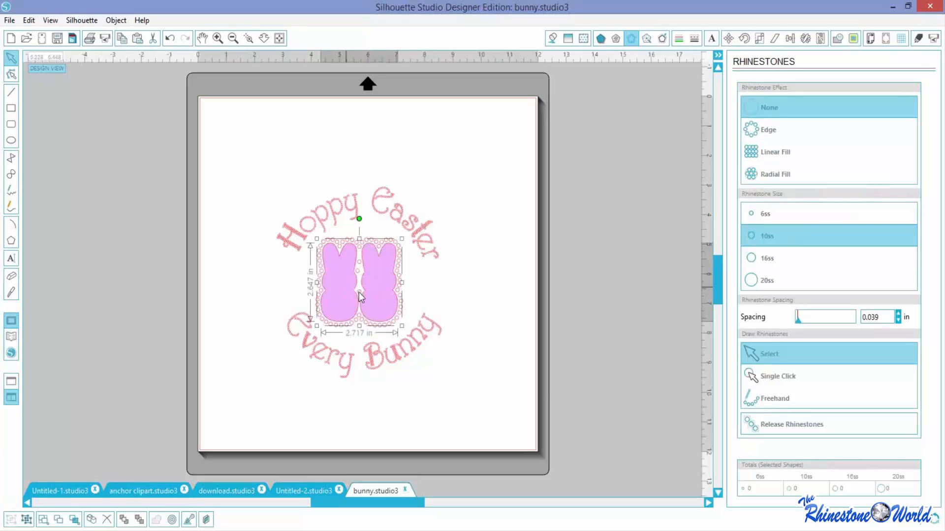
pyautogui.keyDown('shift'); pyautogui.click(358, 293); pyautogui.keyUp('shift')
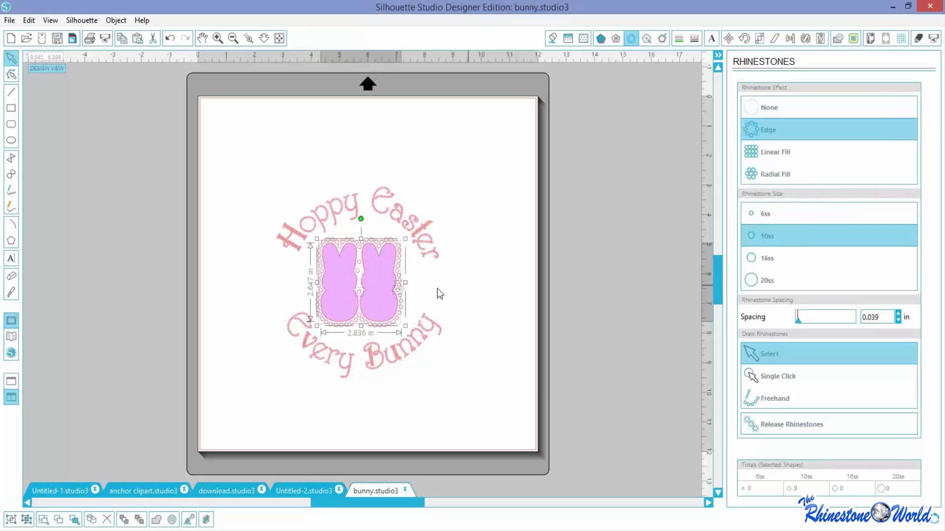
pyautogui.click(448, 280)
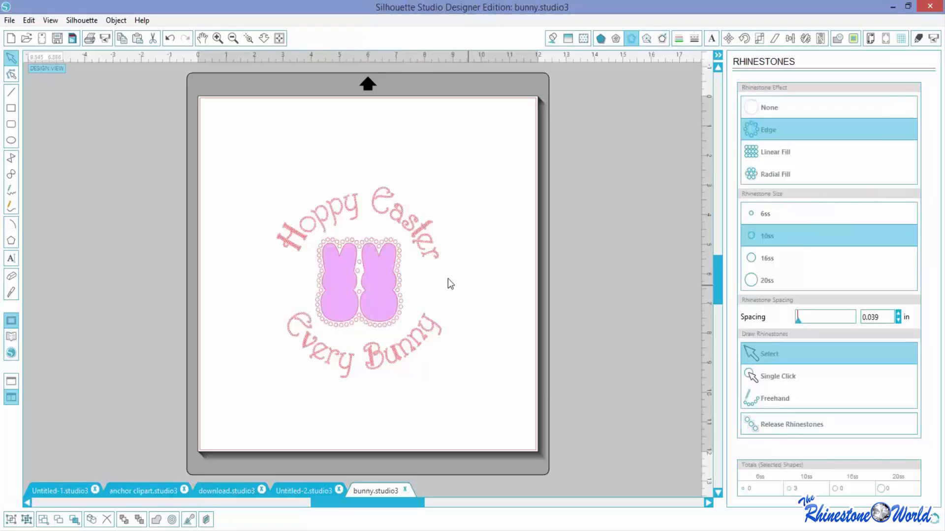
pyautogui.click(361, 270)
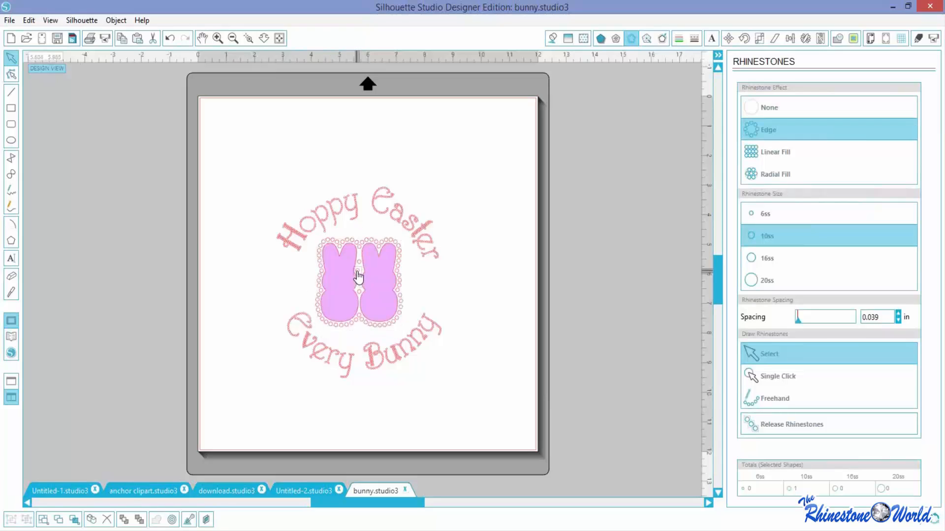
pyautogui.click(359, 277)
pyautogui.press('Delete')
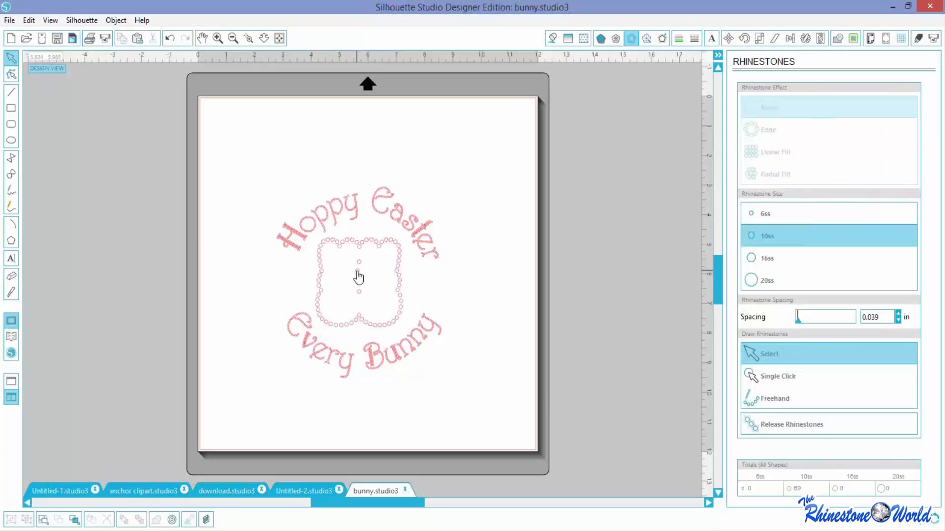
pyautogui.hotkey('ctrl', 'z')
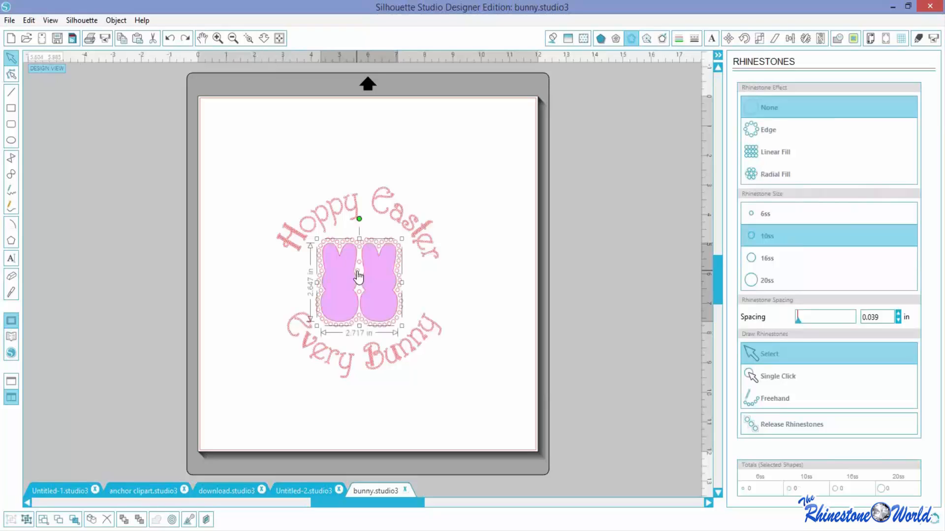
pyautogui.click(408, 283)
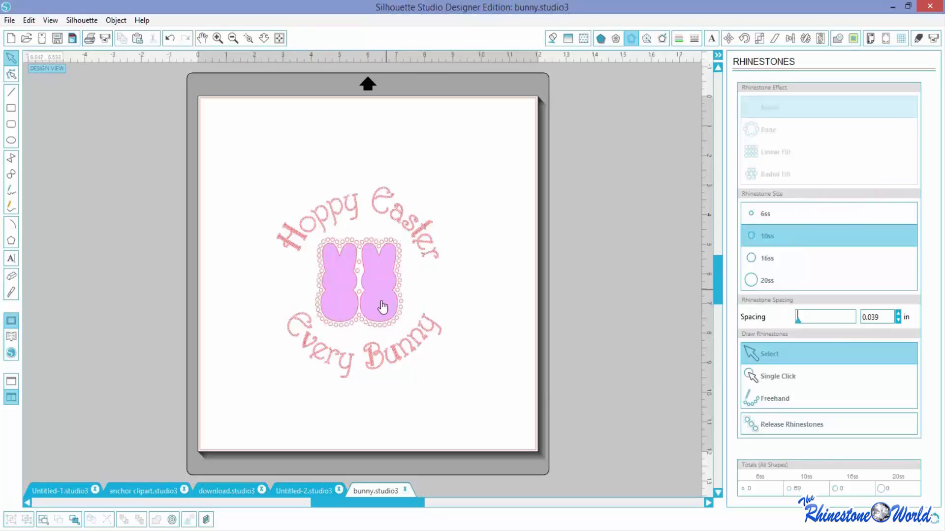
# Step: Move the bunnies out of the rhinestone outline to the page's right edge and delete the three stray stones inside it
pyautogui.moveTo(380, 303); pyautogui.dragTo(579, 218)
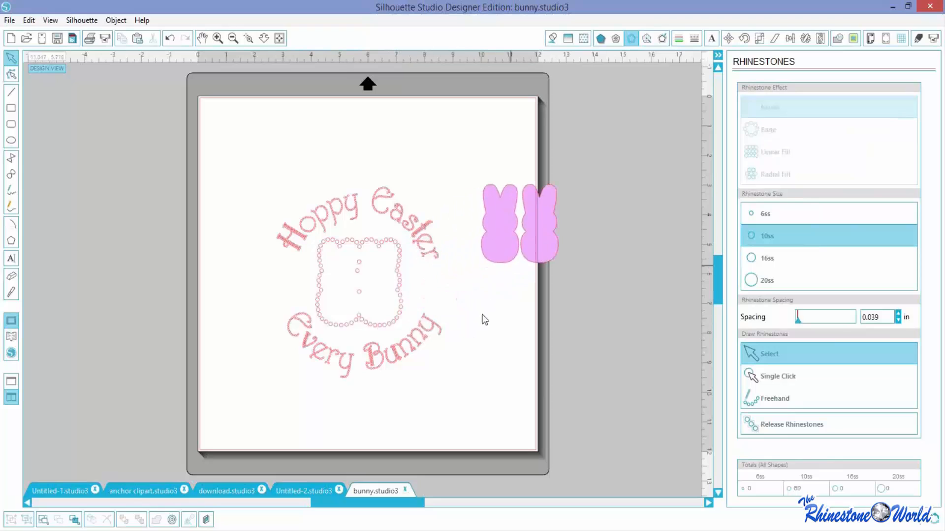
pyautogui.click(362, 295)
pyautogui.click(362, 284)
pyautogui.click(352, 272)
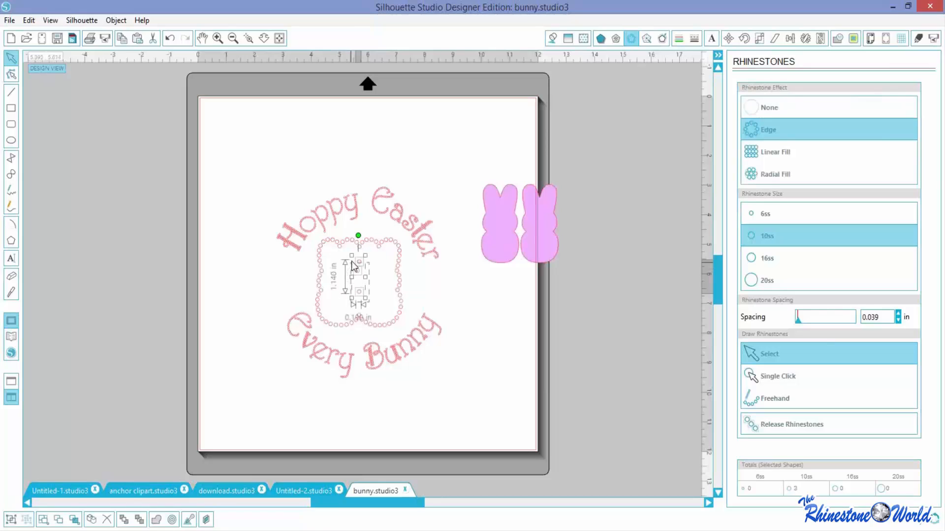
pyautogui.press('Delete')
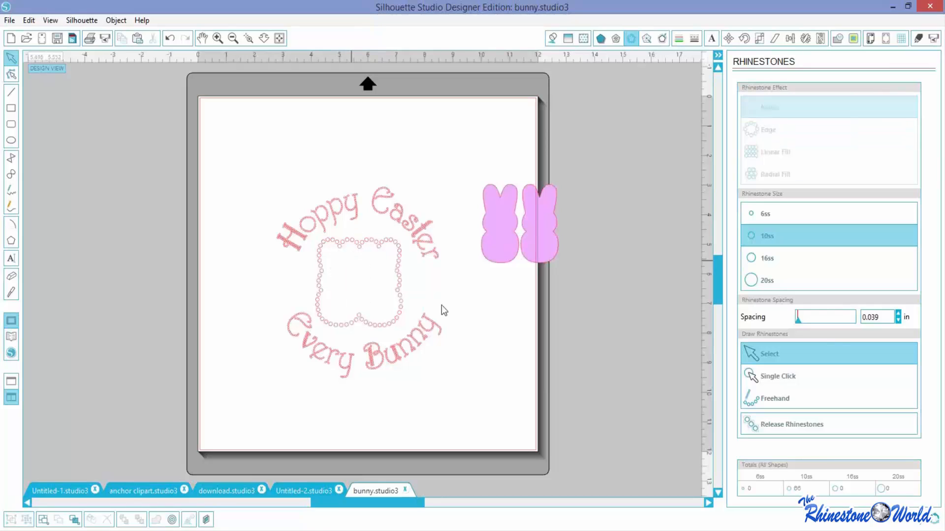
# Step: Try to center the bunnies inside the ungrouped rhinestone outline
pyautogui.moveTo(504, 259); pyautogui.dragTo(350, 312)
pyautogui.click(441, 278)
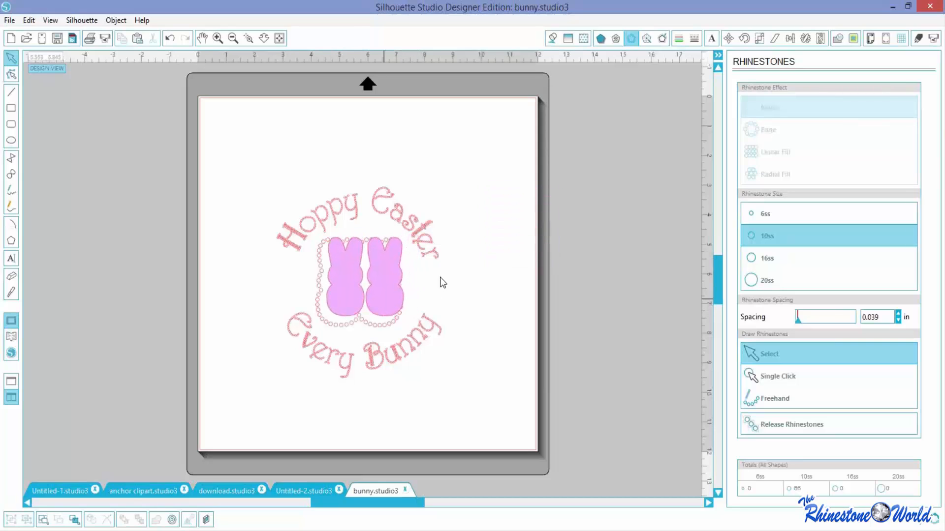
pyautogui.click(373, 285)
pyautogui.click(790, 38)
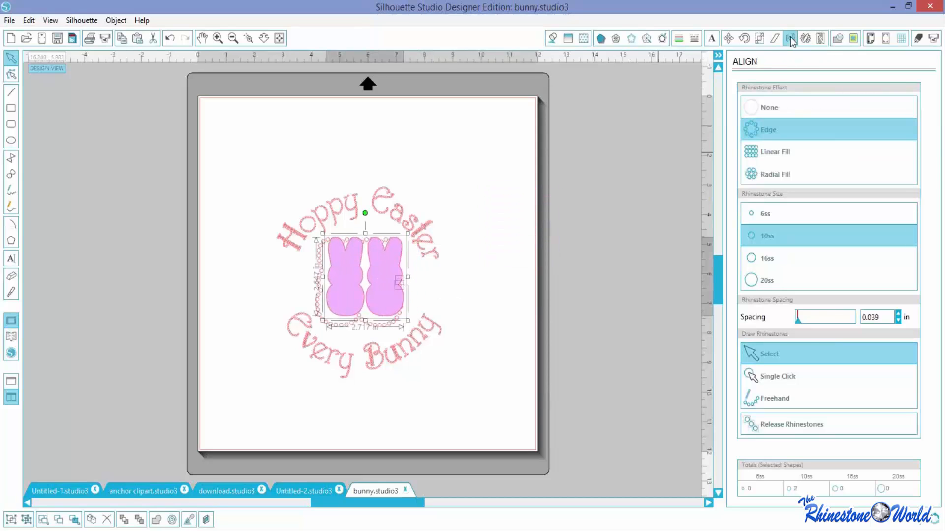
pyautogui.click(780, 111)
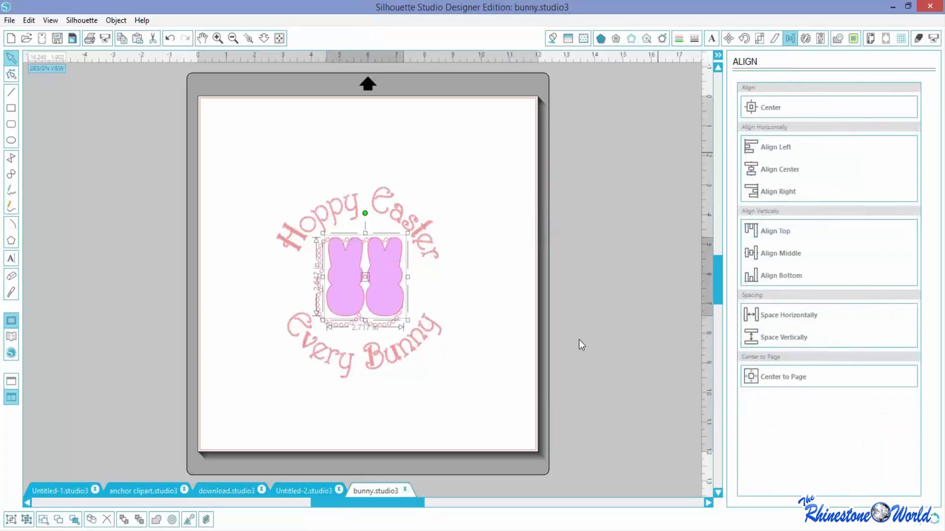
pyautogui.click(485, 297)
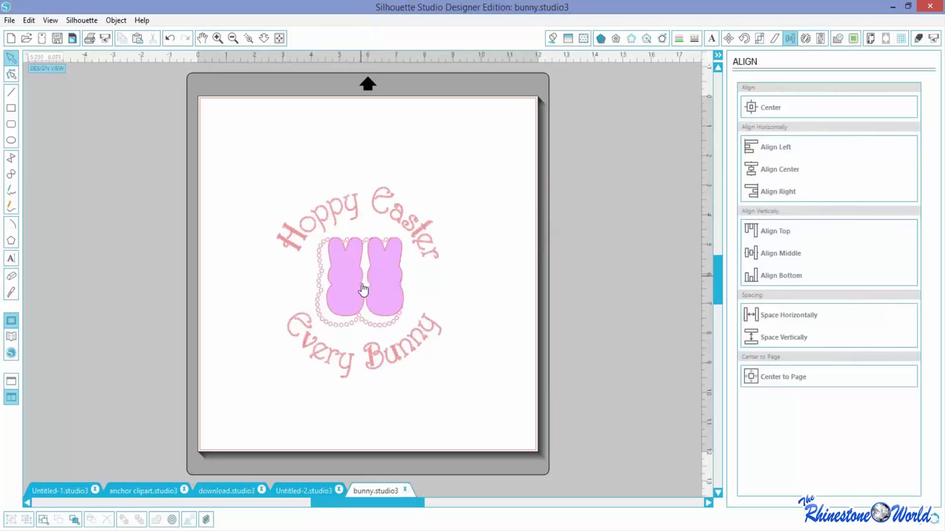
# Step: Move the bunnies to the page's right edge and the lettering off to the left, clear of the rhinestone outline
pyautogui.moveTo(363, 290); pyautogui.dragTo(512, 291)
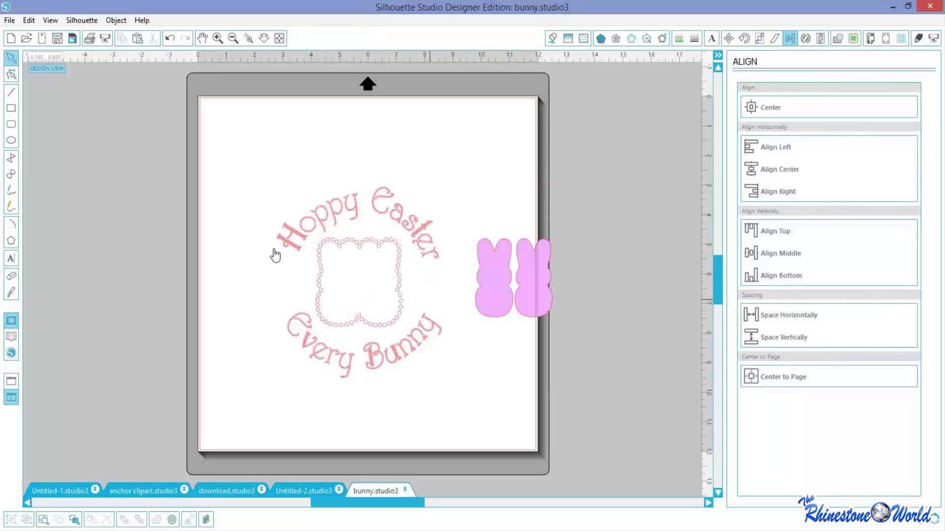
pyautogui.moveTo(322, 243); pyautogui.dragTo(252, 160)
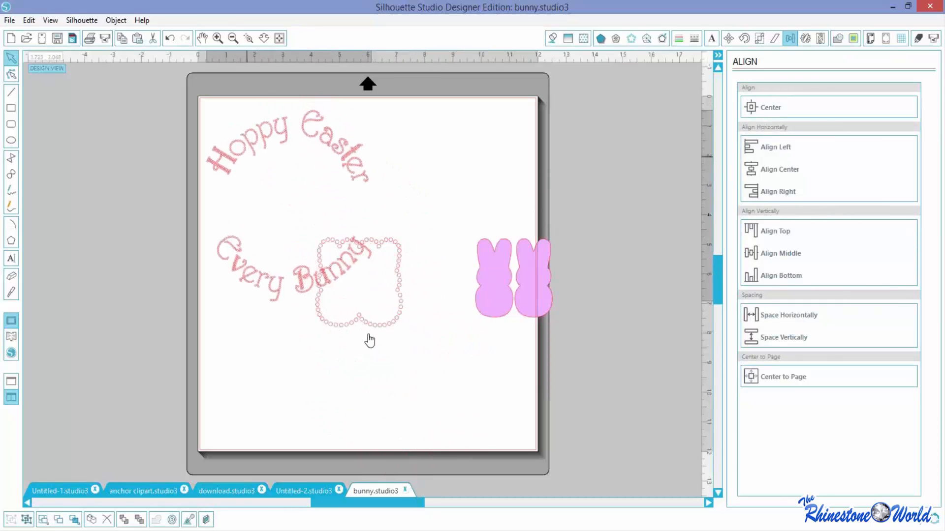
pyautogui.moveTo(326, 140); pyautogui.dragTo(194, 149)
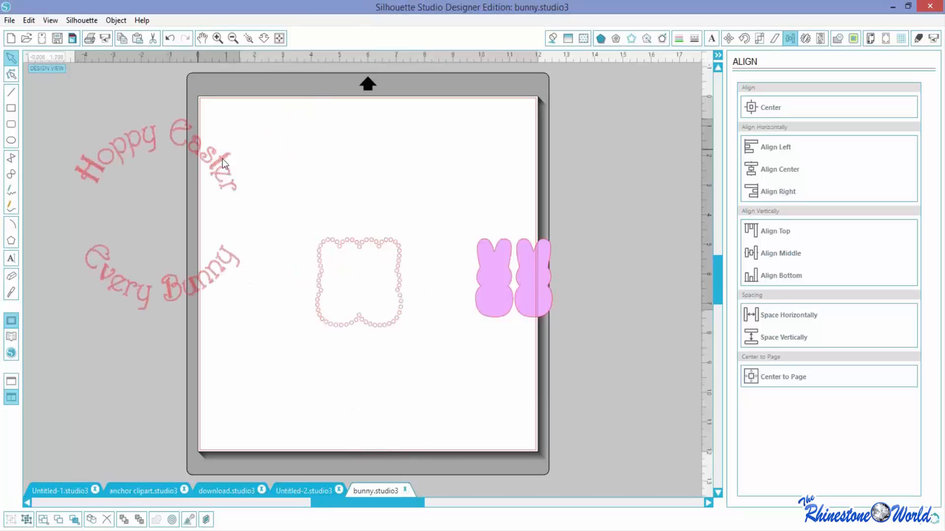
# Step: Group all stones of the rhinestone outline and move the curved lettering back around it
pyautogui.click(294, 198)
pyautogui.moveTo(295, 198); pyautogui.dragTo(422, 356)
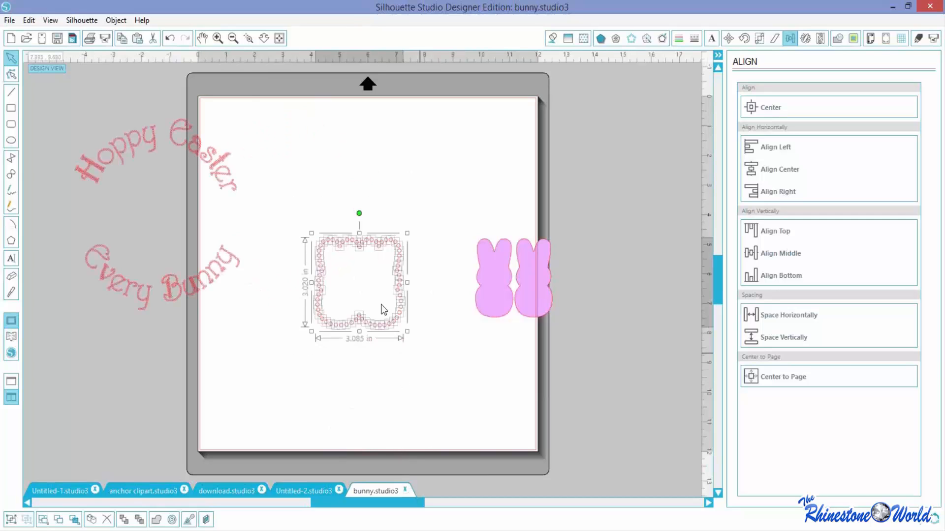
pyautogui.click(116, 20)
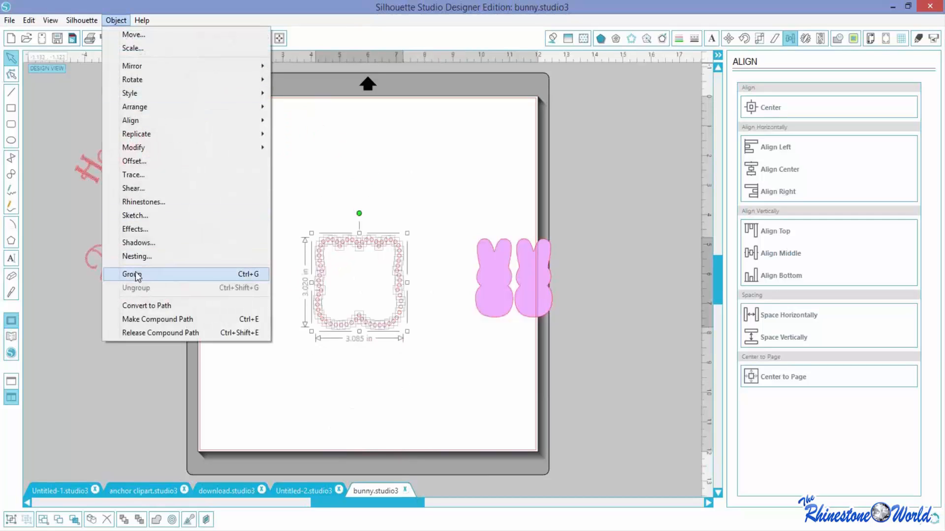
pyautogui.click(135, 272)
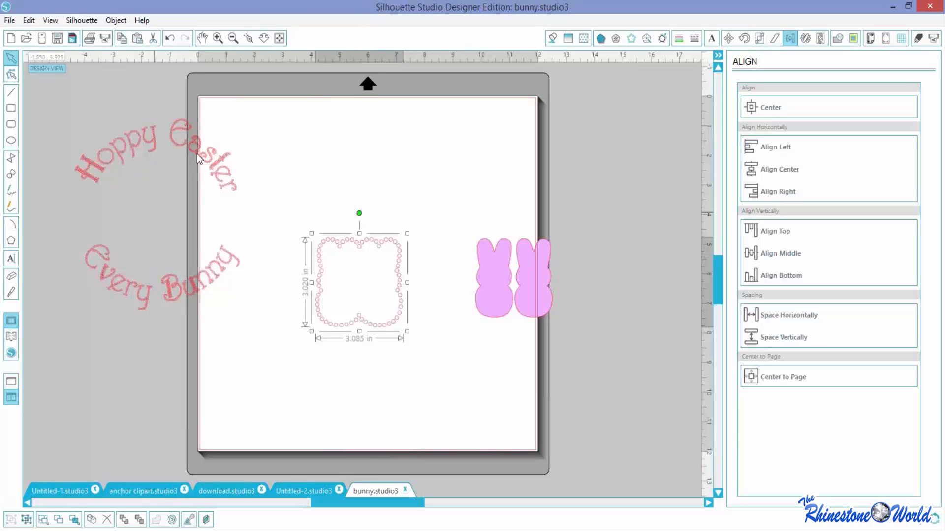
pyautogui.moveTo(197, 153); pyautogui.dragTo(398, 234)
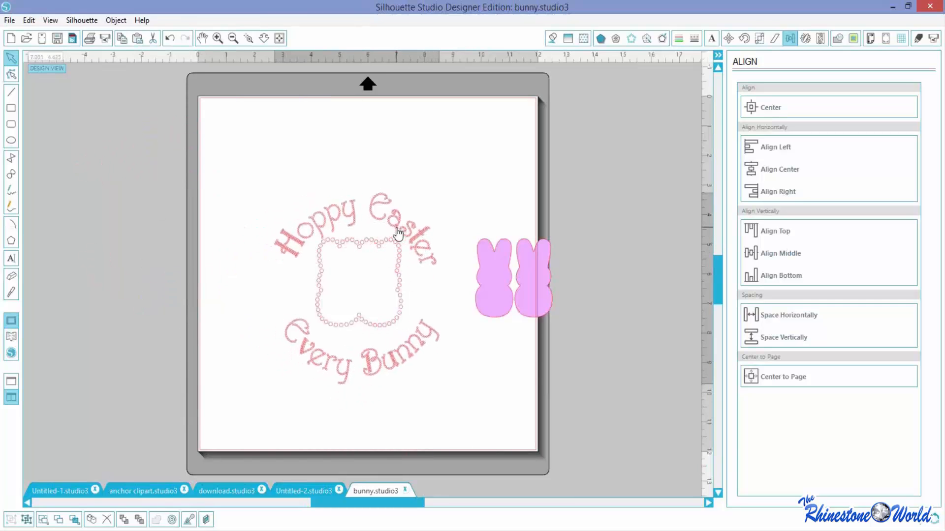
# Step: Move the bunnies back inside the rhinestone outline, center them with it, and group the bunnies with the outline
pyautogui.moveTo(502, 297); pyautogui.dragTo(346, 303)
pyautogui.click(422, 300)
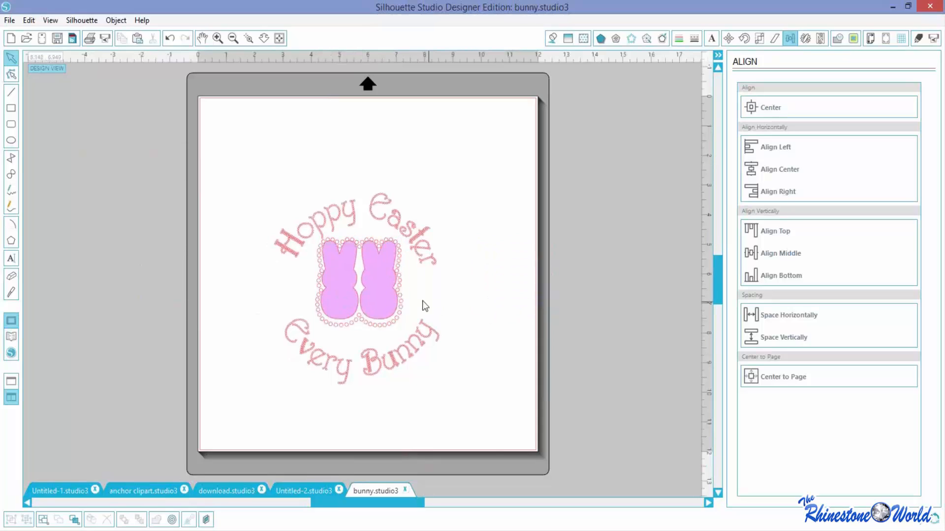
pyautogui.click(381, 304)
pyautogui.click(772, 113)
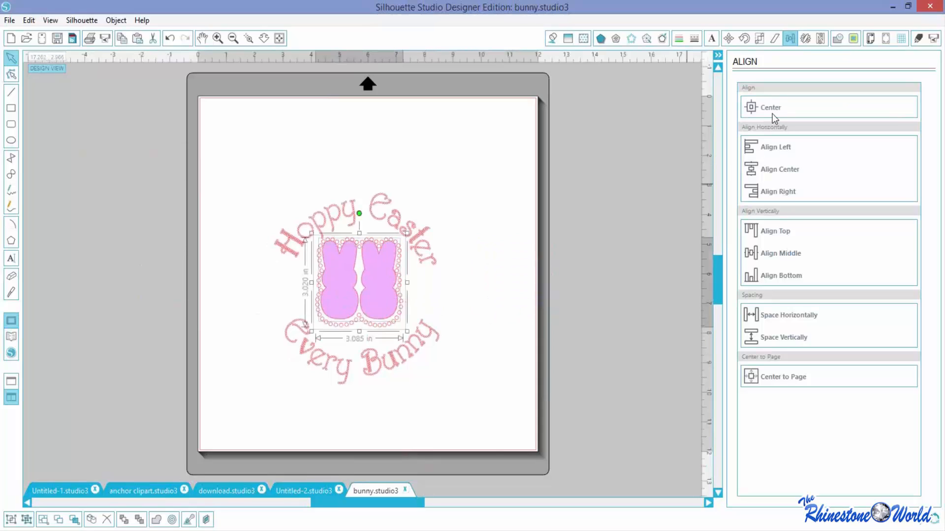
pyautogui.click(116, 20)
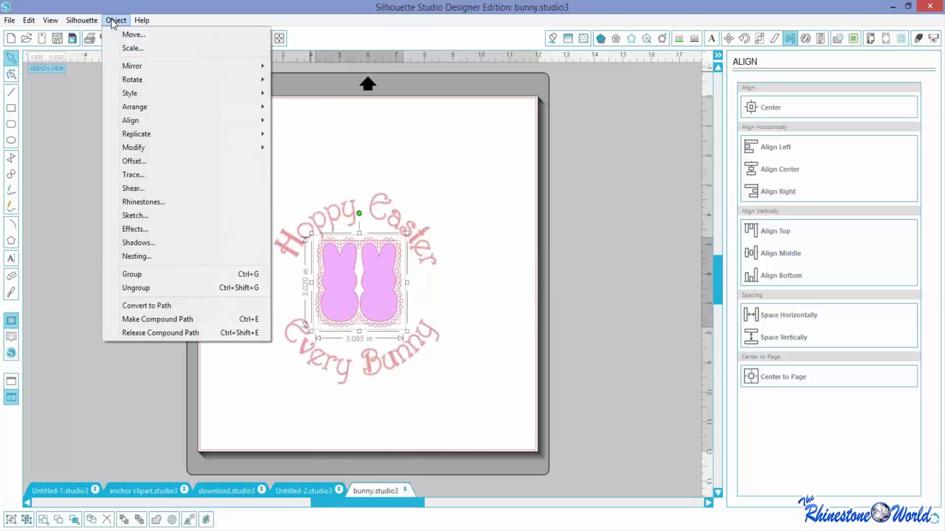
pyautogui.click(131, 274)
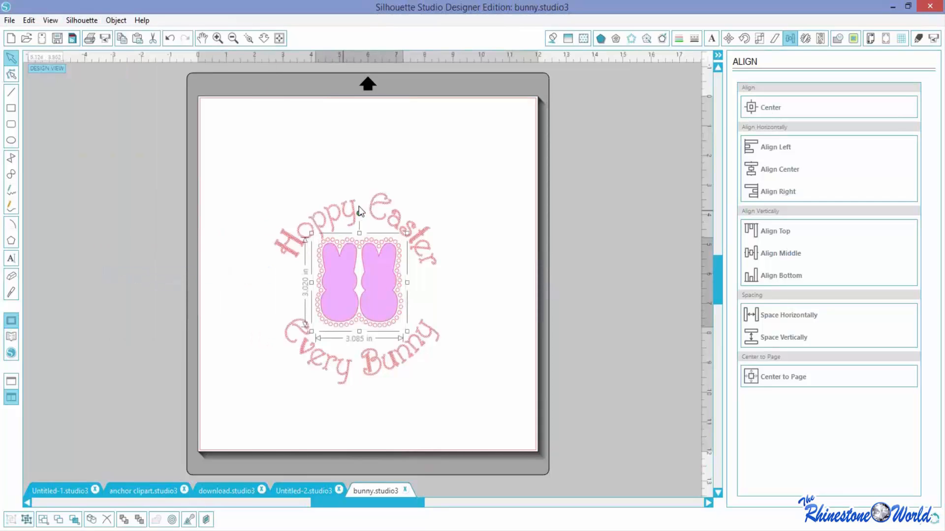
pyautogui.click(521, 192)
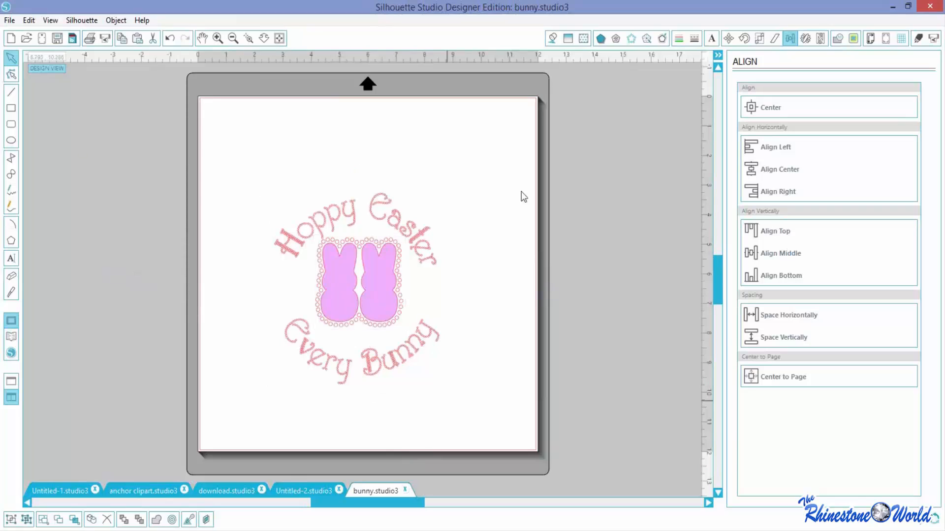
# Step: Center the grouped bunnies and rhinestone outline within the curved "Hoppy Easter" and "Every Bunny" lettering
pyautogui.click(429, 389)
pyautogui.click(772, 109)
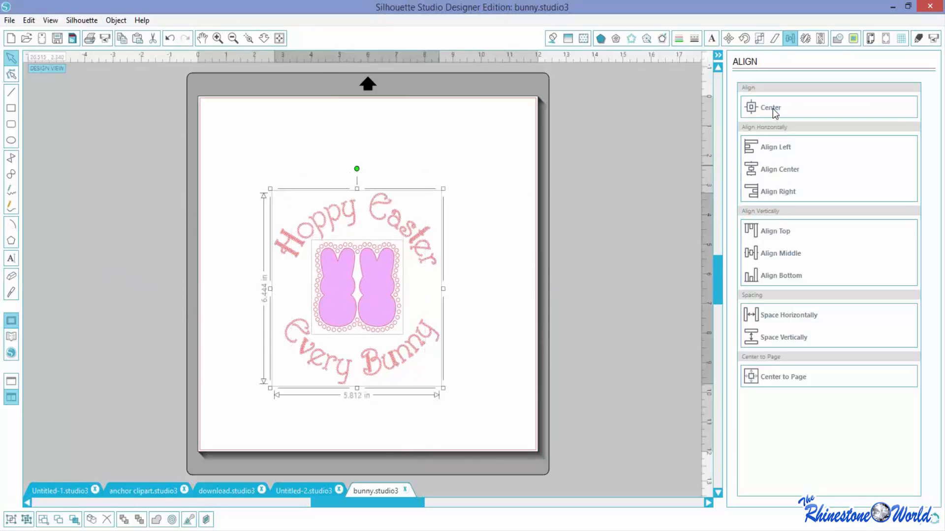
pyautogui.click(498, 366)
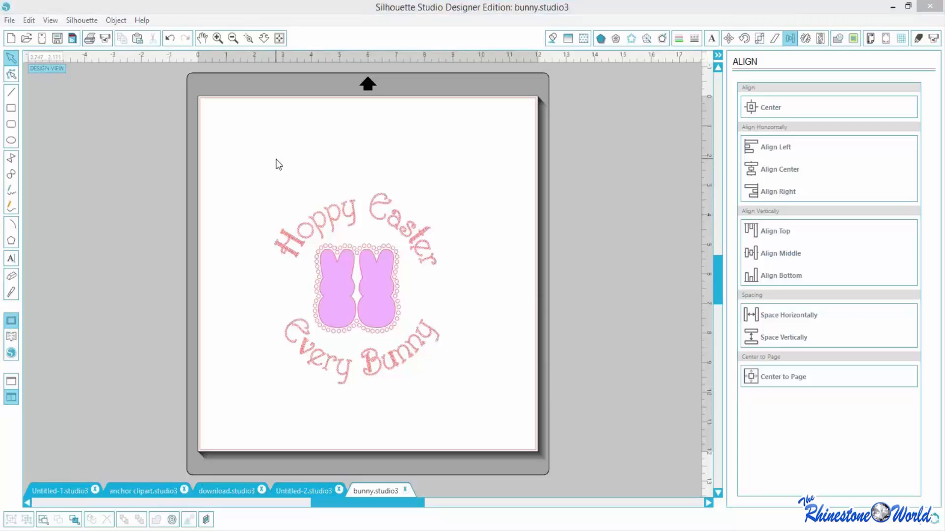
# Step: Move the lettering and bunnies together to the upper-left corner of the page, just inside the cut border
pyautogui.moveTo(258, 172); pyautogui.dragTo(450, 398)
pyautogui.click(470, 392)
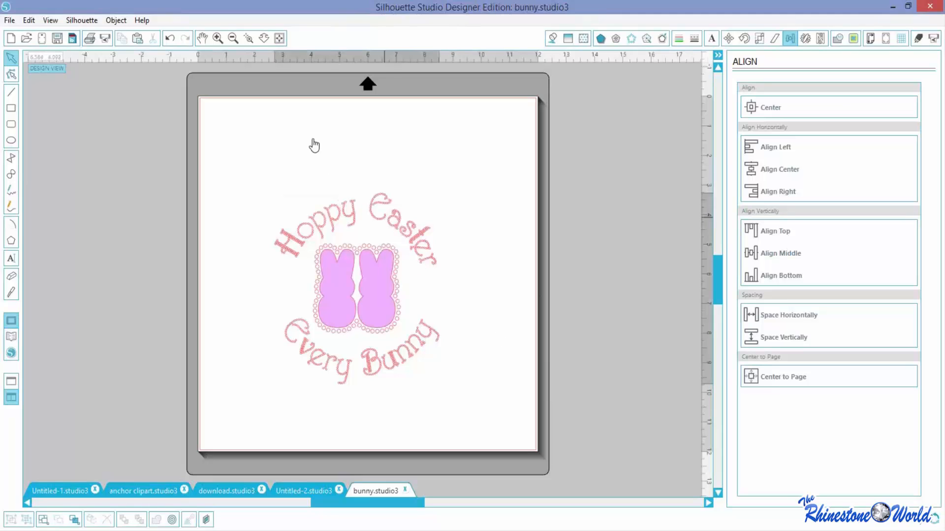
pyautogui.moveTo(384, 217); pyautogui.dragTo(318, 144)
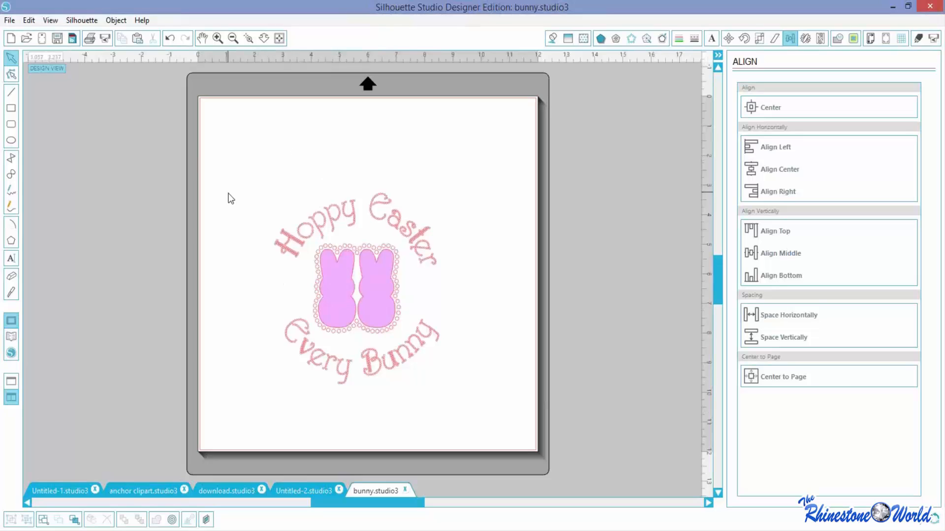
pyautogui.moveTo(228, 193); pyautogui.dragTo(471, 397)
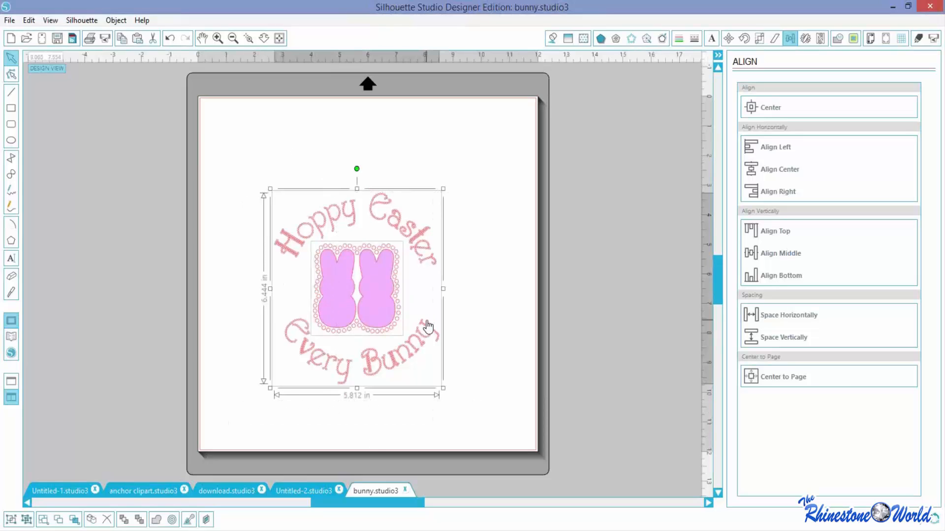
pyautogui.moveTo(427, 326); pyautogui.dragTo(364, 242)
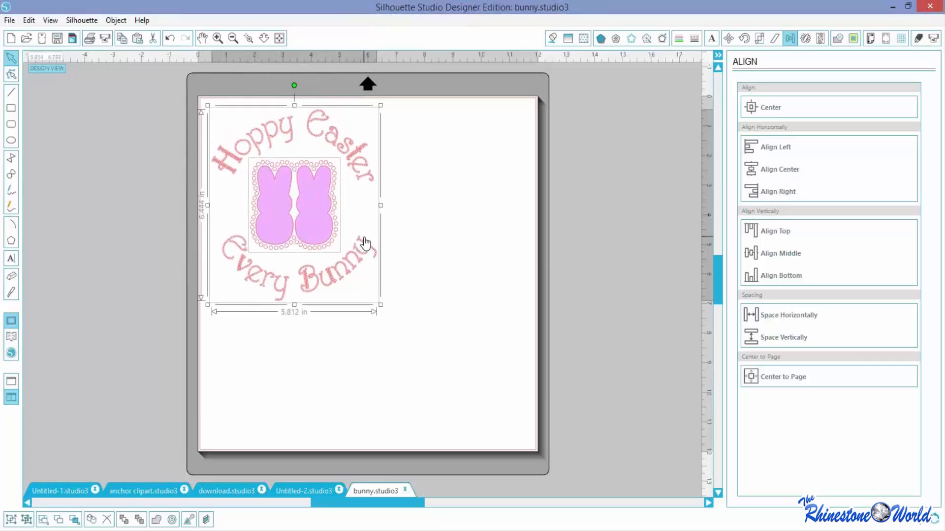
pyautogui.click(492, 237)
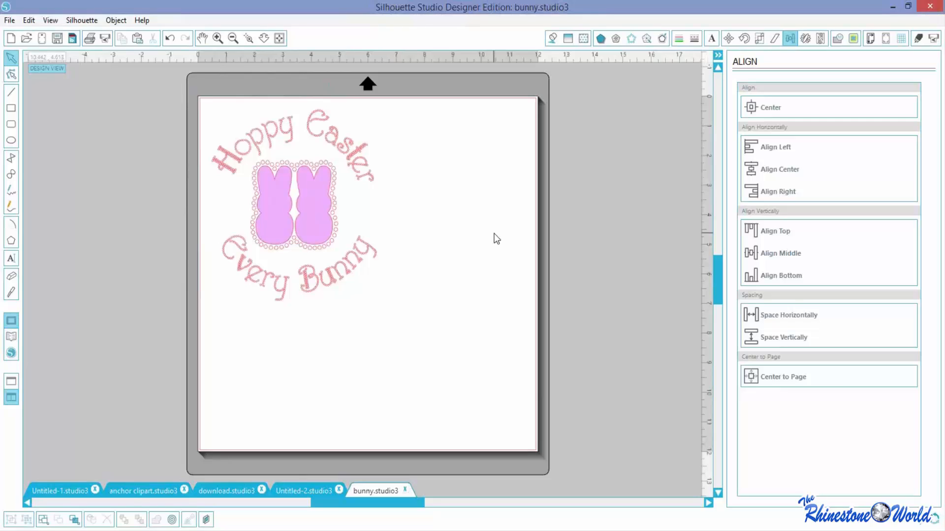
# Step: Set the design page height to 20 in and check the lengthened page below the cutting mat
pyautogui.click(870, 39)
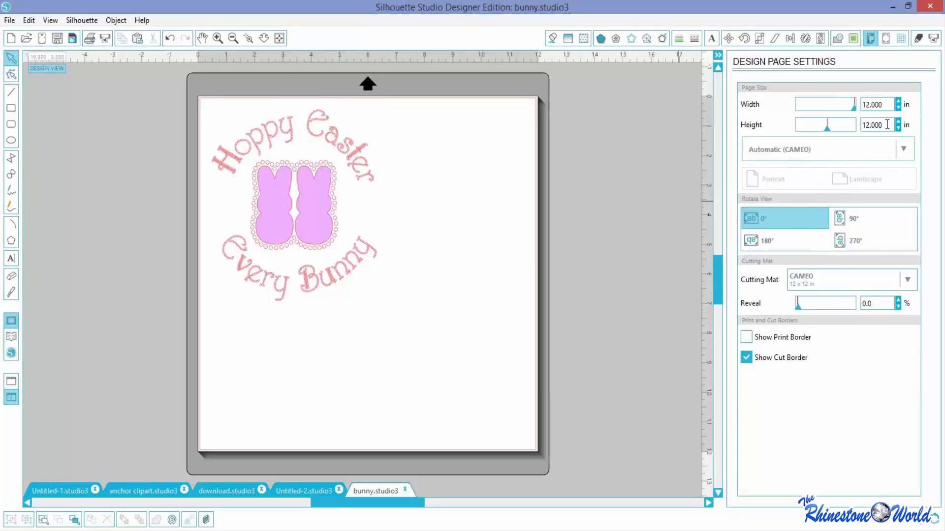
pyautogui.moveTo(885, 124); pyautogui.dragTo(843, 126)
pyautogui.write('20')
pyautogui.press('Return')
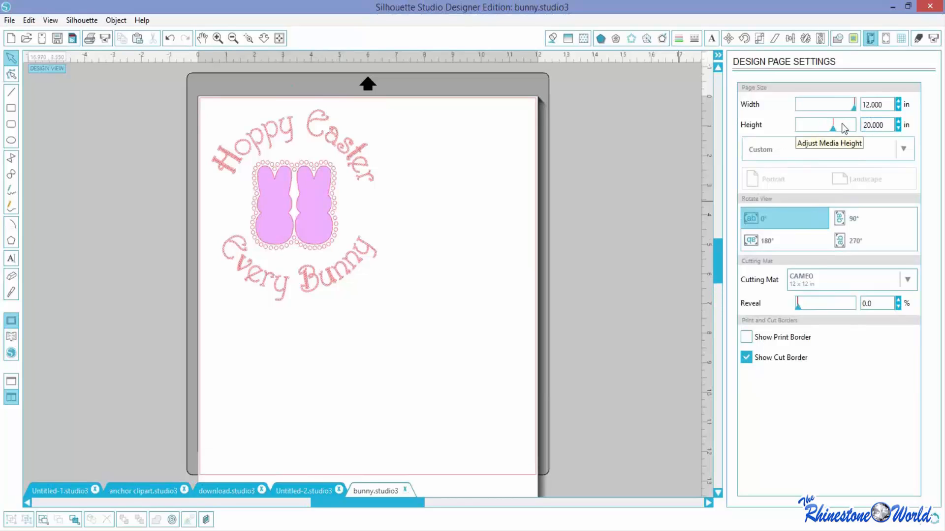
pyautogui.moveTo(717, 247); pyautogui.dragTo(716, 294)
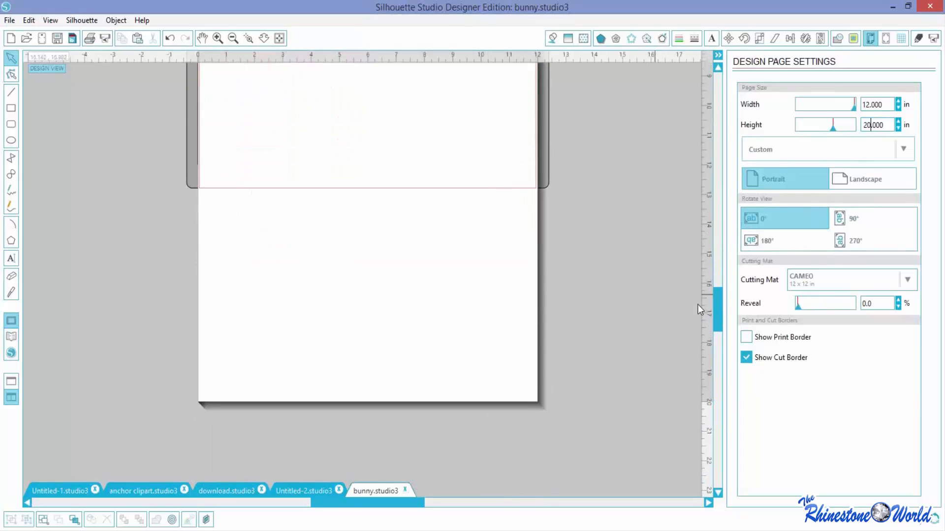
pyautogui.moveTo(719, 300); pyautogui.dragTo(719, 259)
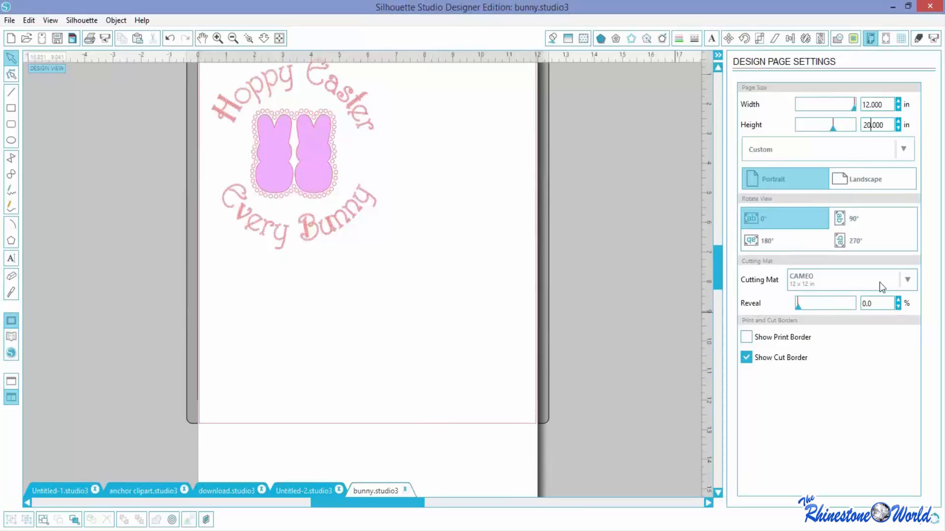
# Step: Set the cutting mat to None for the 12 by 20 in page
pyautogui.click(908, 280)
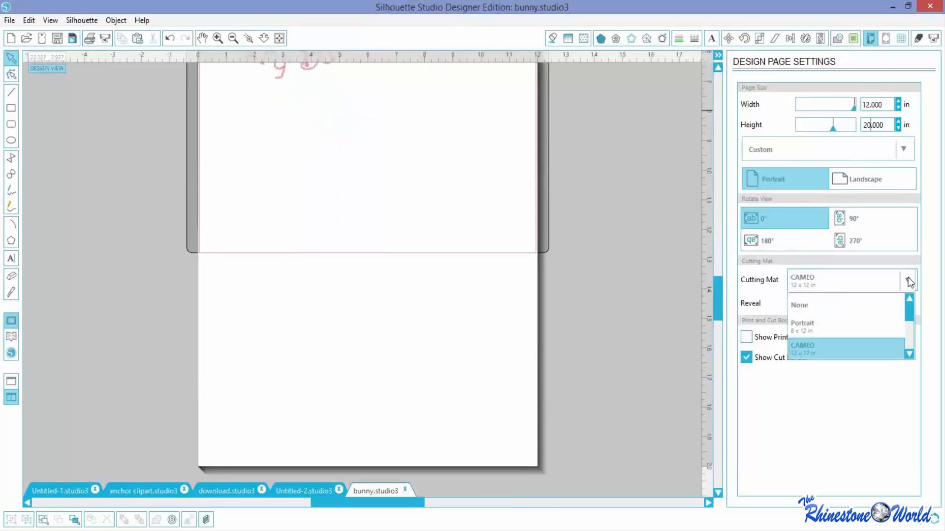
pyautogui.click(817, 306)
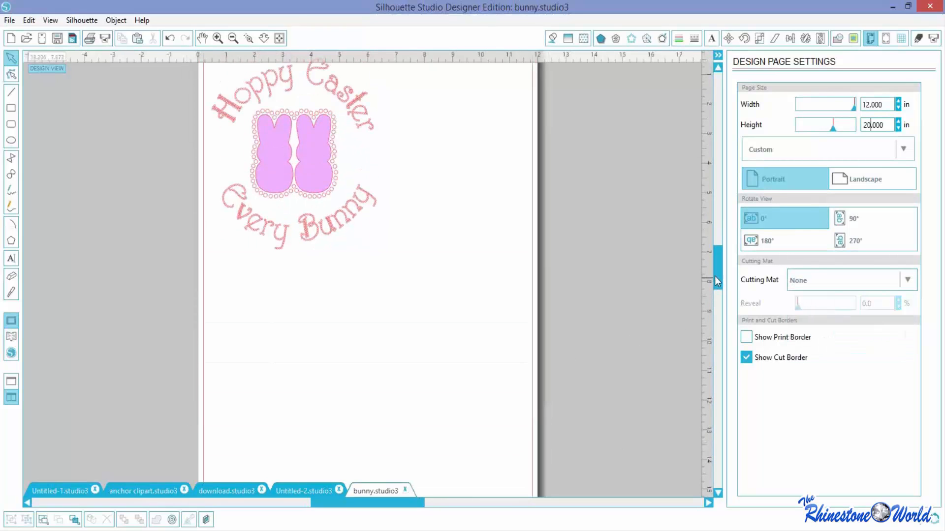
pyautogui.moveTo(718, 273)
pyautogui.mouseDown()
pyautogui.moveTo(719, 312)
pyautogui.moveTo(728, 271)
pyautogui.mouseUp()
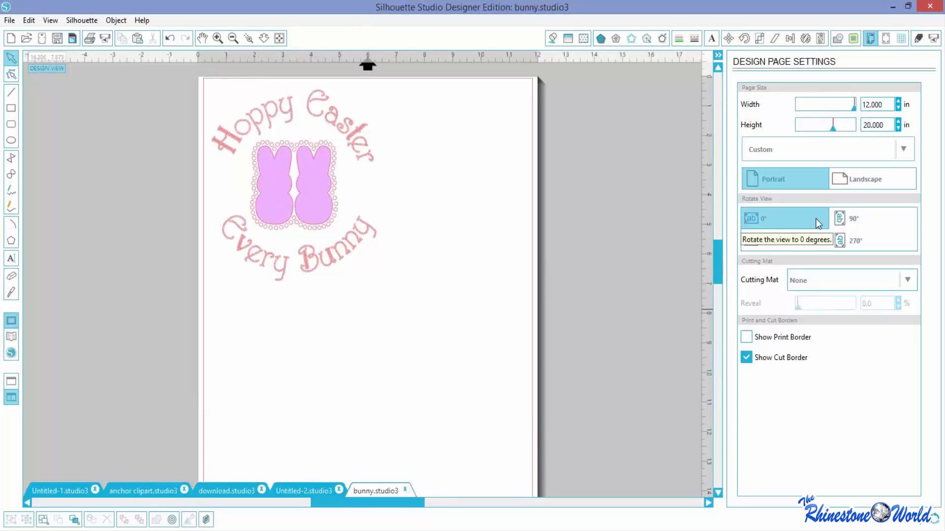
# Step: Set the page height back to 12 in and the cutting mat to CAMEO 12 x 12 in
pyautogui.press('BackSpace')
pyautogui.press('BackSpace')
pyautogui.write('12')
pyautogui.press('Return')
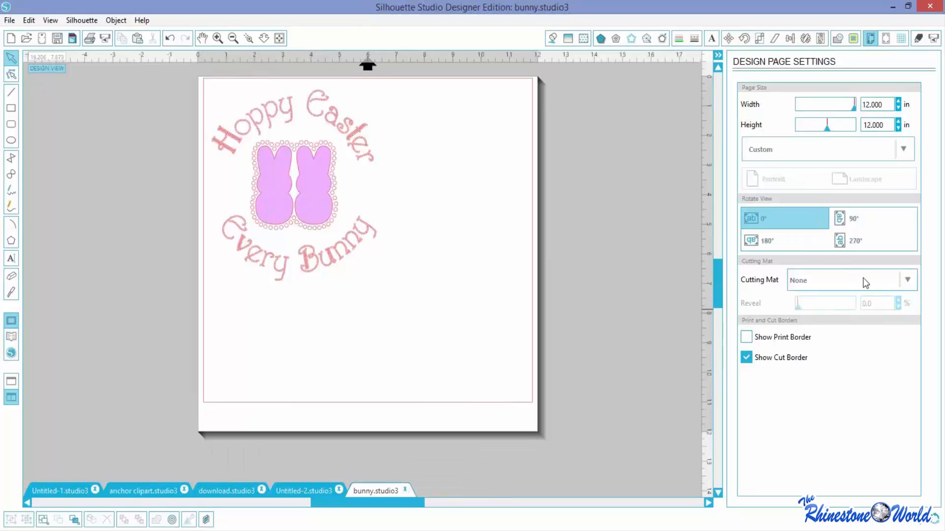
pyautogui.click(891, 284)
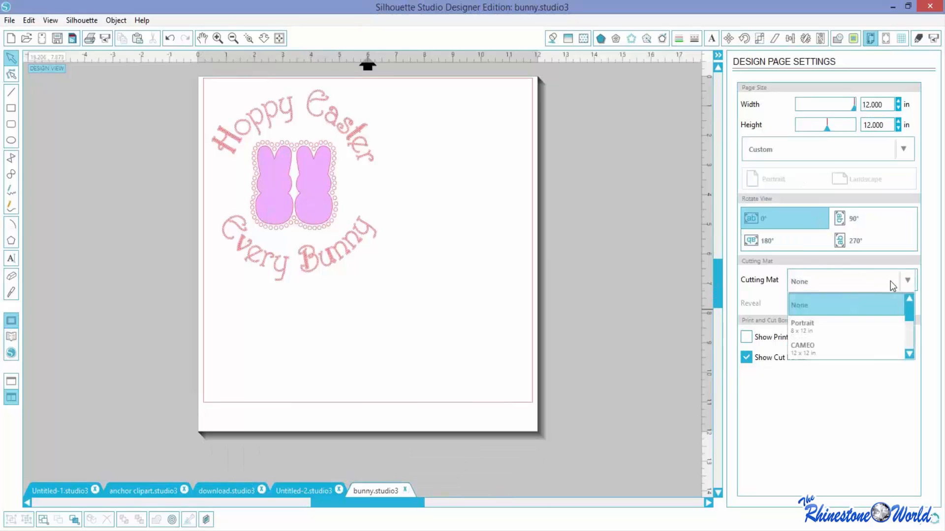
pyautogui.click(822, 346)
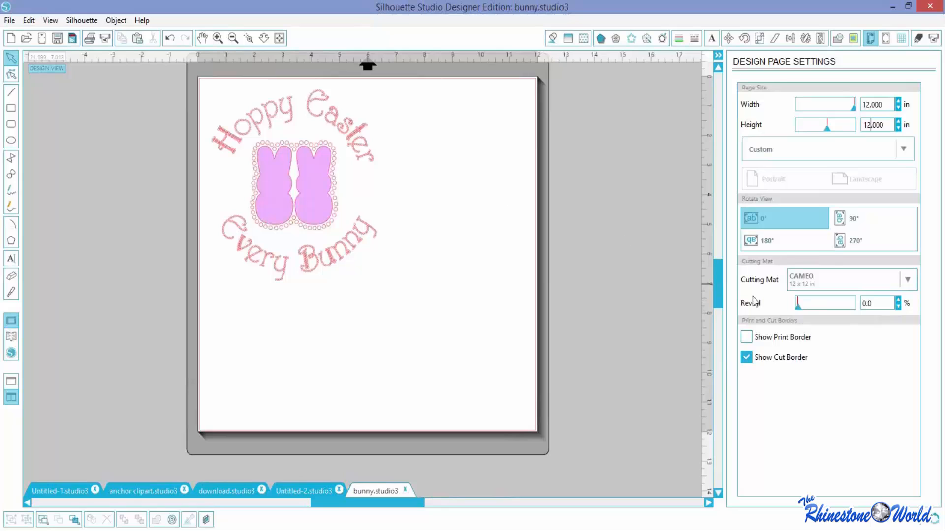
# Step: Set the cutting mat reveal to 64.5 % so the mat grid shows behind the design
pyautogui.moveTo(719, 281); pyautogui.dragTo(718, 275)
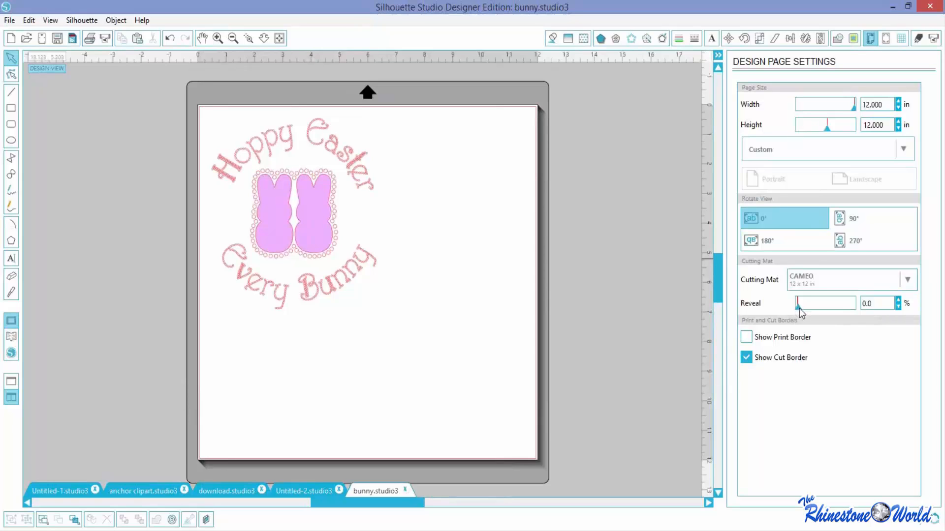
pyautogui.moveTo(799, 308); pyautogui.dragTo(835, 309)
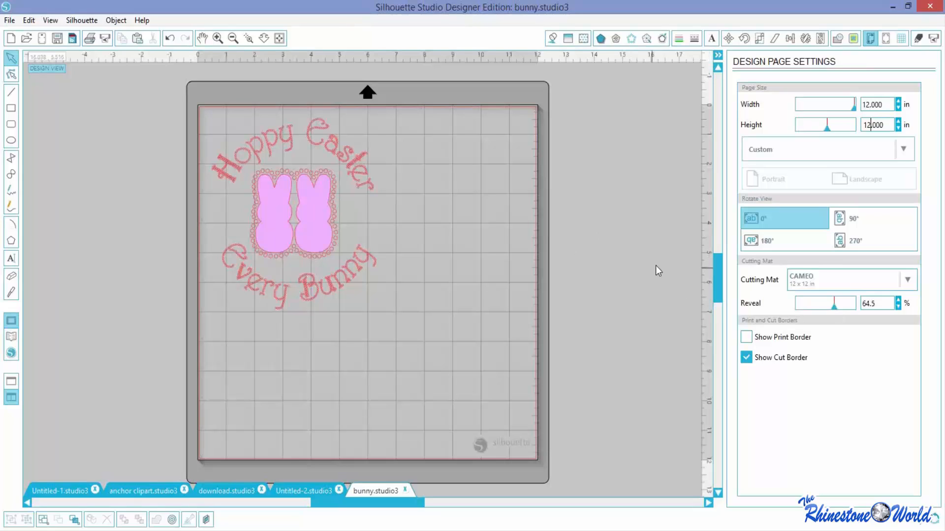
pyautogui.scroll(2, 717, 277)
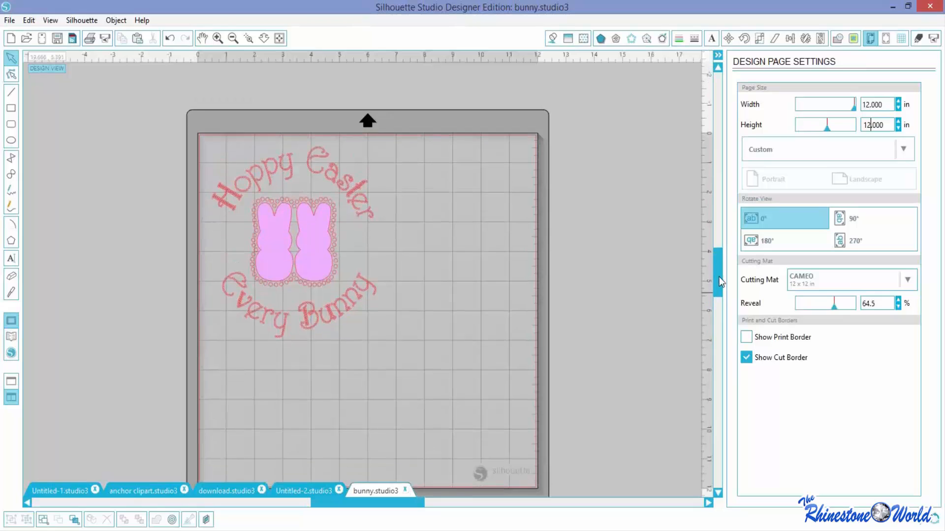
# Step: Examine the placement of the lettering and bunnies against the mat grid and the cut border
pyautogui.click(218, 39)
pyautogui.click(217, 39)
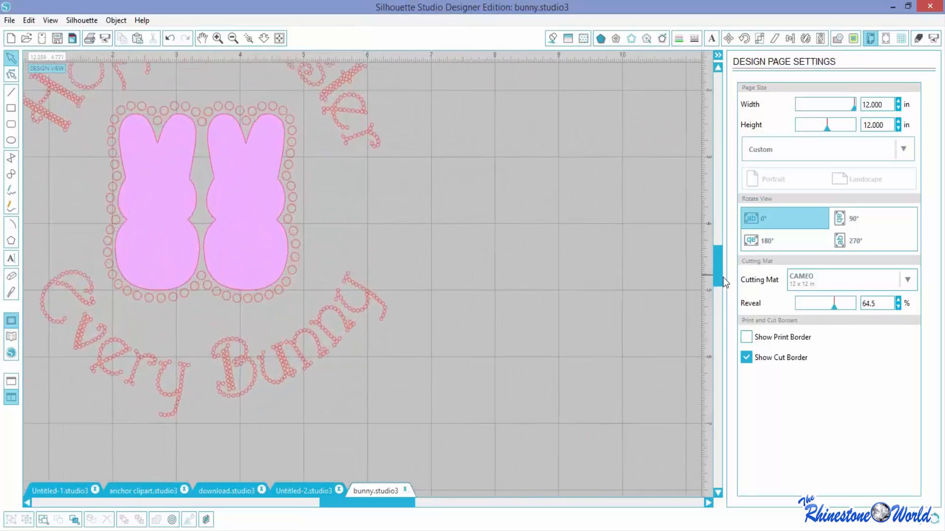
pyautogui.scroll(5, 722, 255)
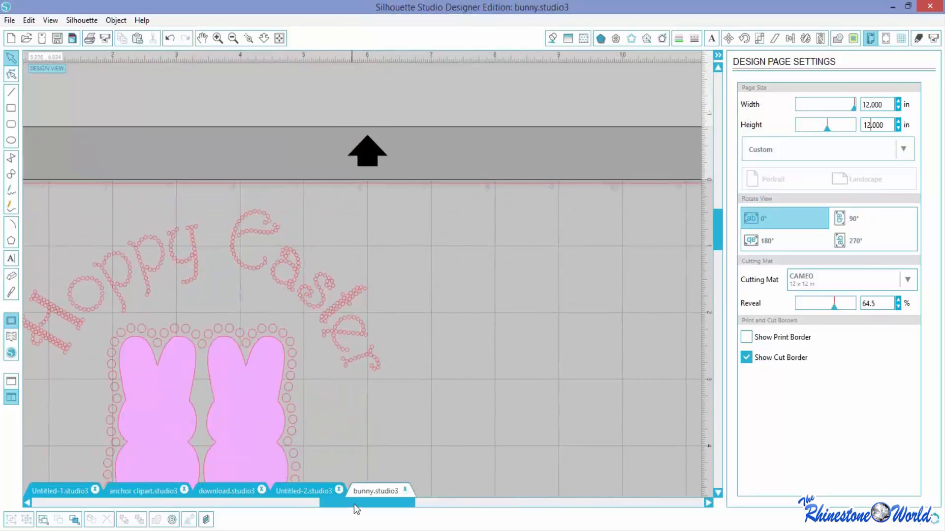
pyautogui.moveTo(354, 504); pyautogui.dragTo(320, 504)
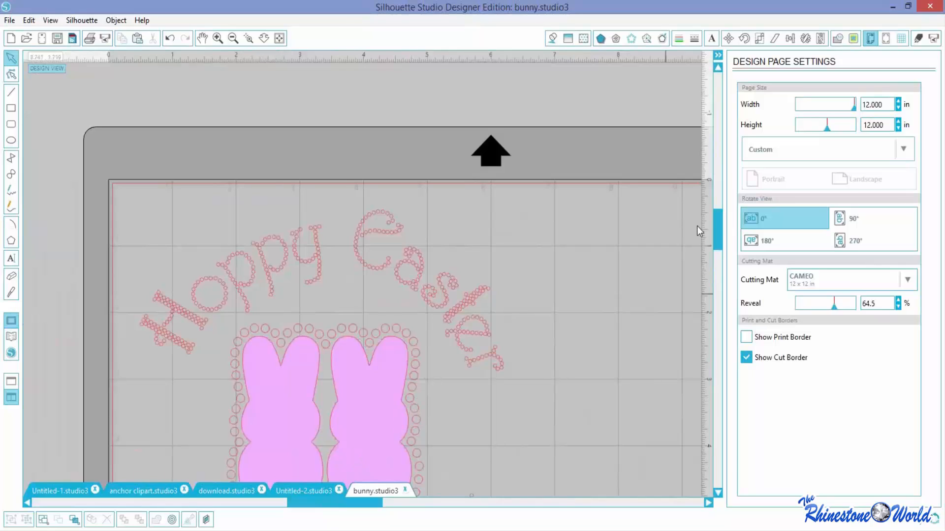
pyautogui.moveTo(717, 226); pyautogui.dragTo(721, 263)
pyautogui.click(233, 39)
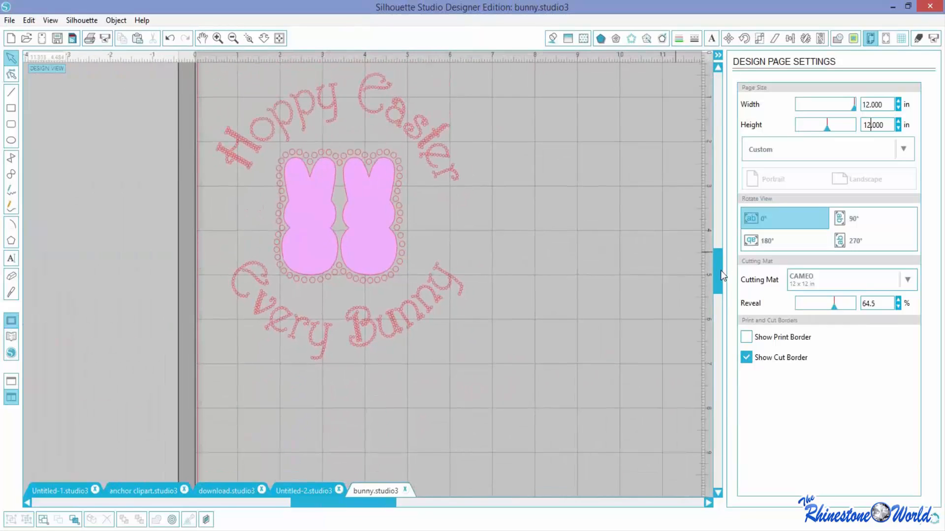
pyautogui.moveTo(718, 273); pyautogui.dragTo(721, 267)
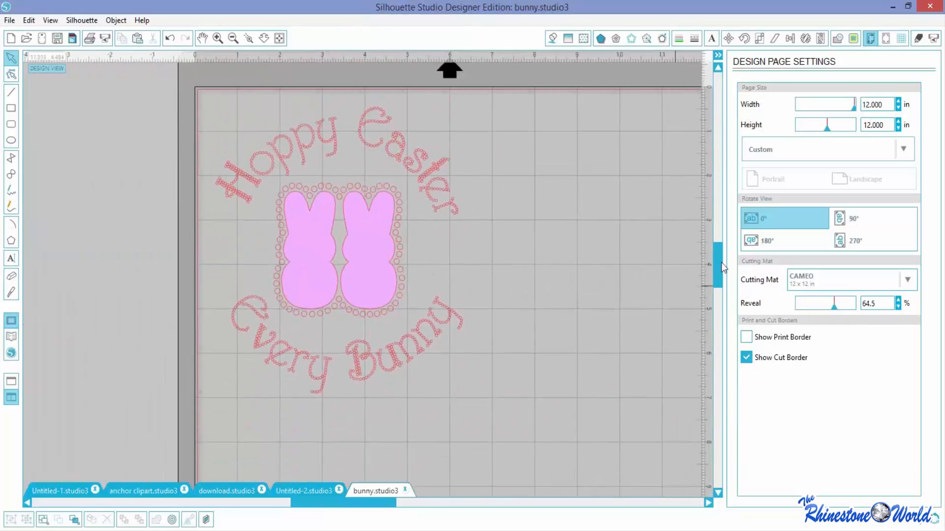